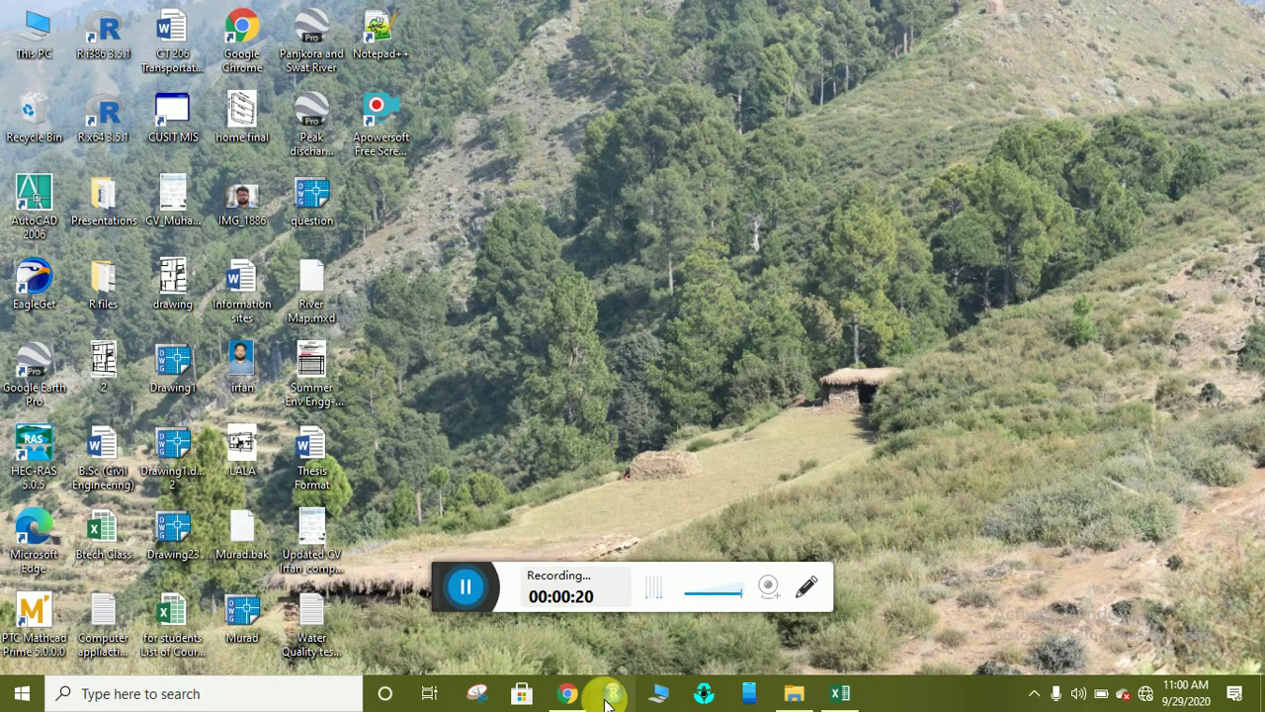
# - Go to the File Explorer taskbar button for the Time series graph of each station folder
pyautogui.moveTo(562, 698)
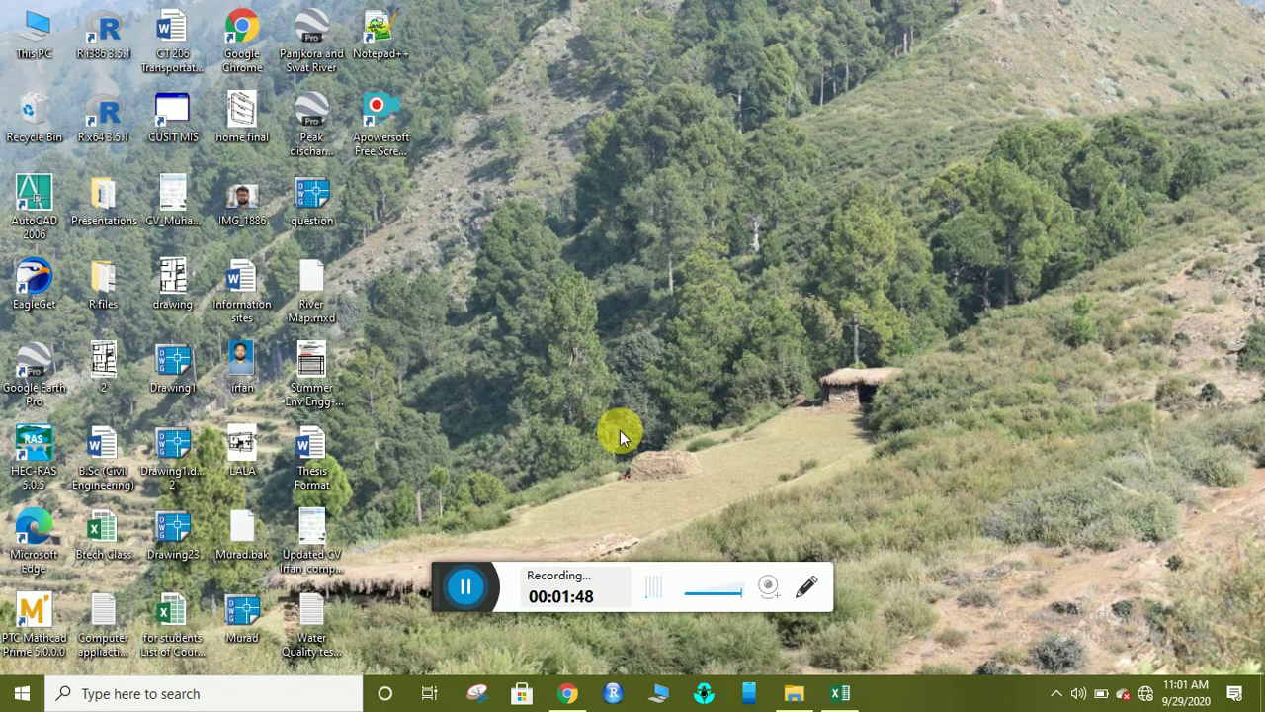
# - Create a new blank Excel worksheet named 'tiral work' in the Time series graph of each station folder
pyautogui.click(795, 696)
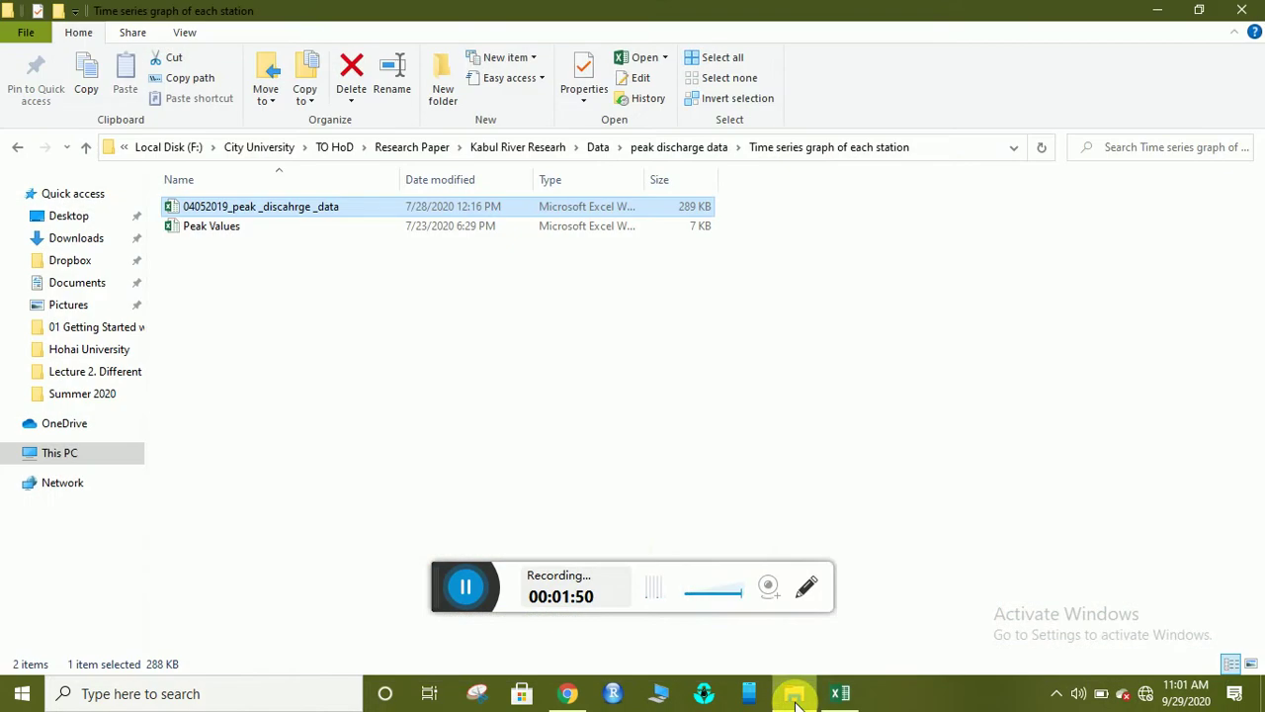
pyautogui.click(372, 316)
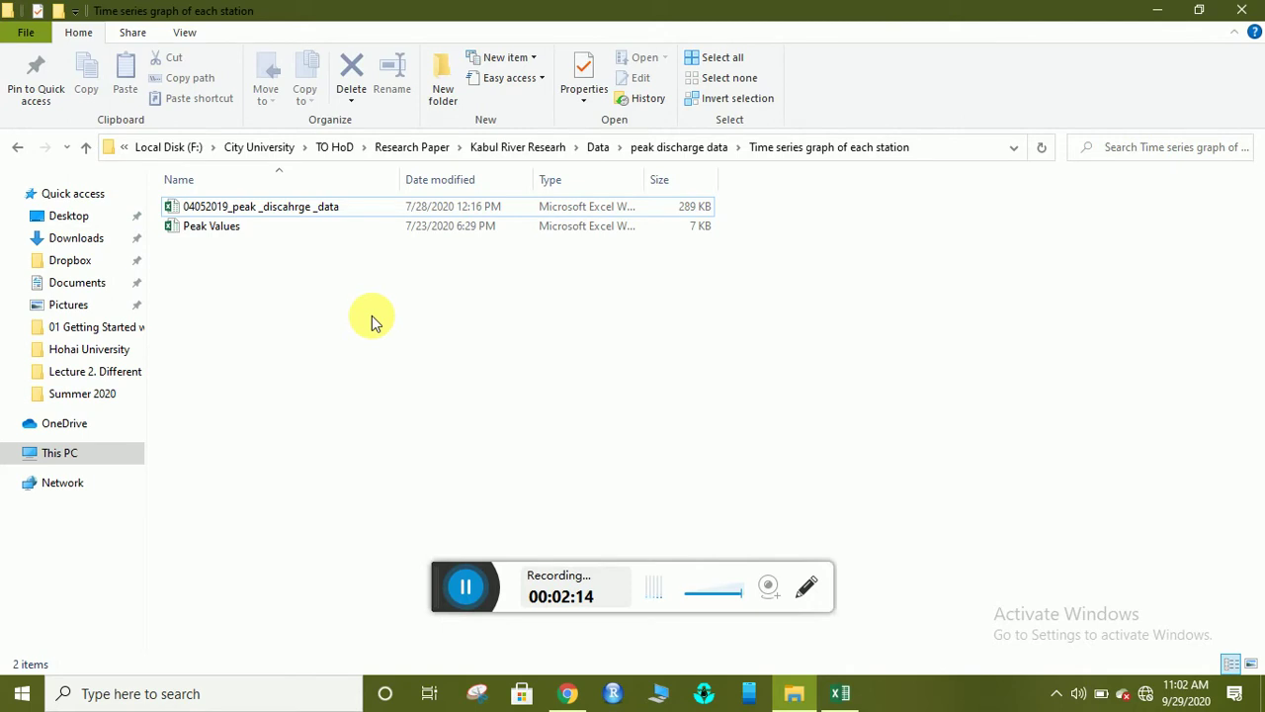
pyautogui.rightClick(372, 315)
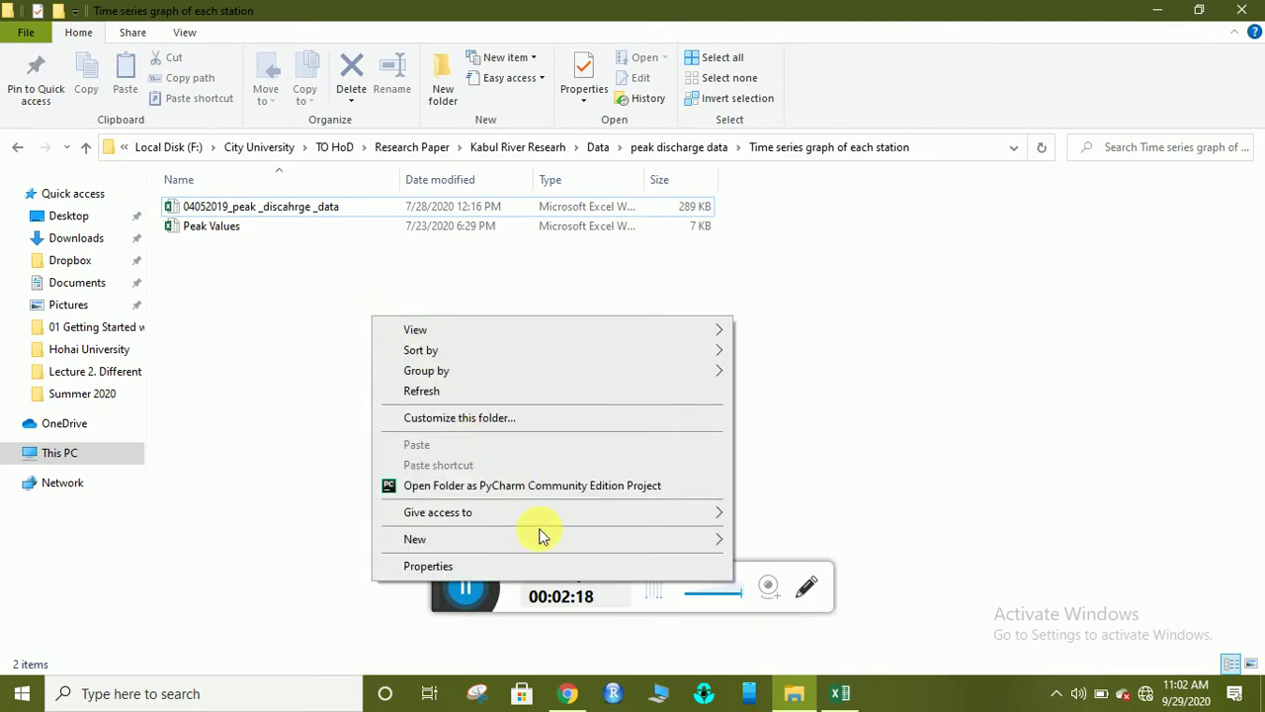
pyautogui.moveTo(564, 543)
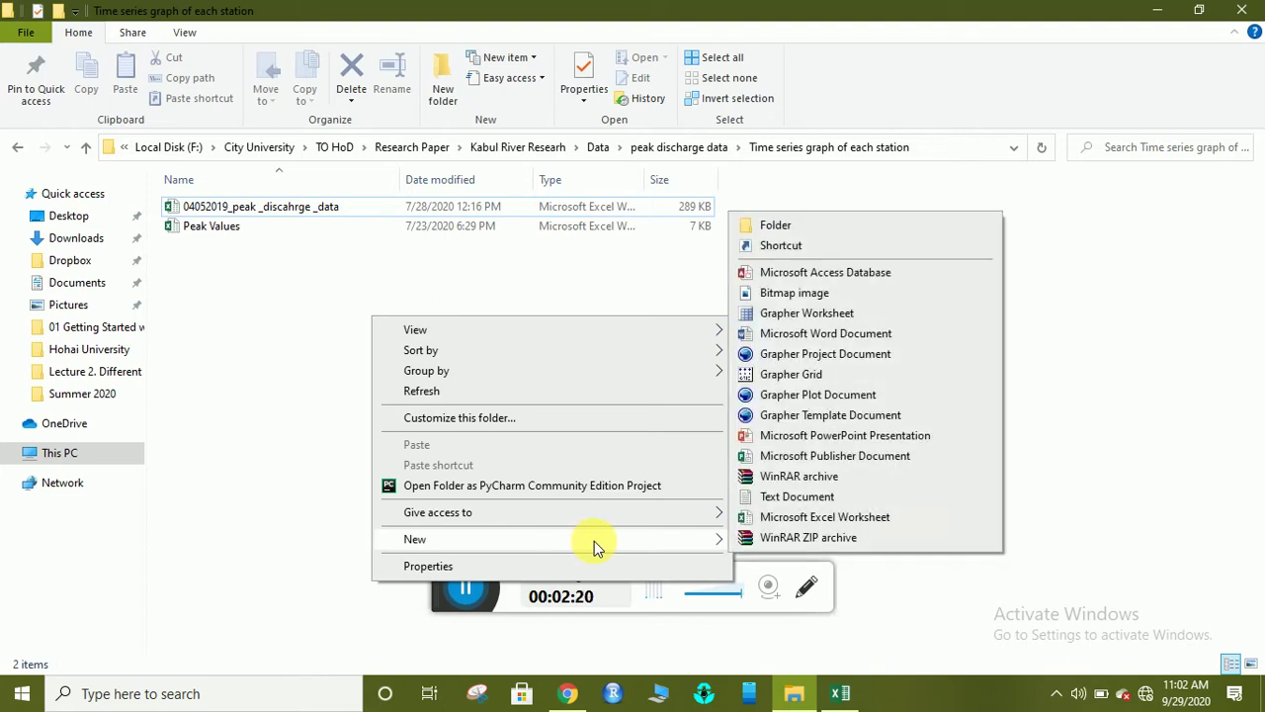
pyautogui.click(772, 519)
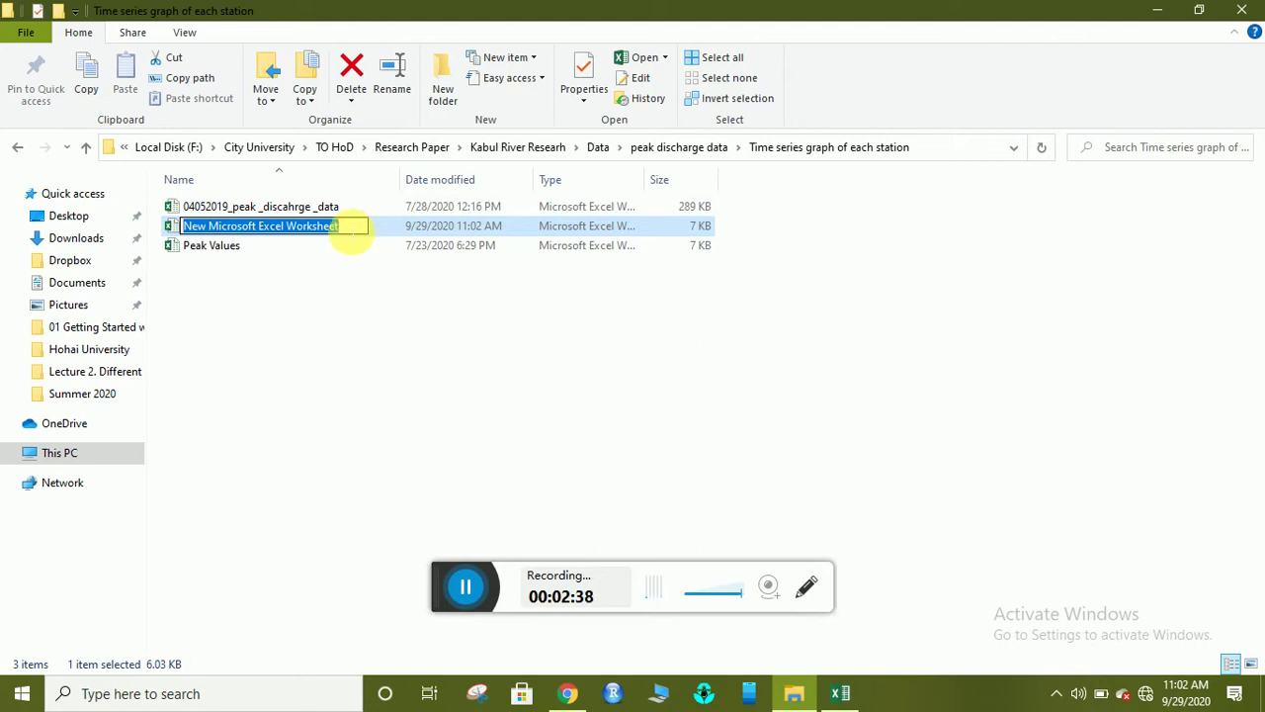
pyautogui.press('BackSpace')
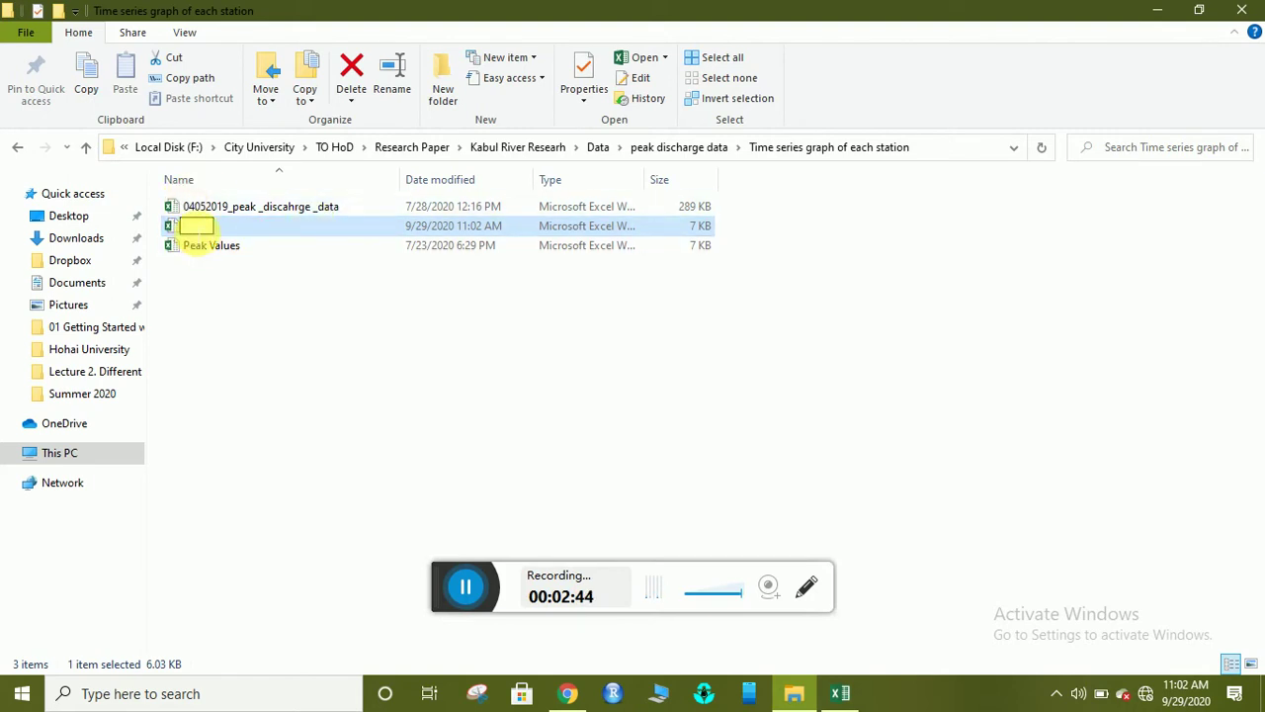
pyautogui.write('tiral')
pyautogui.write(' wor')
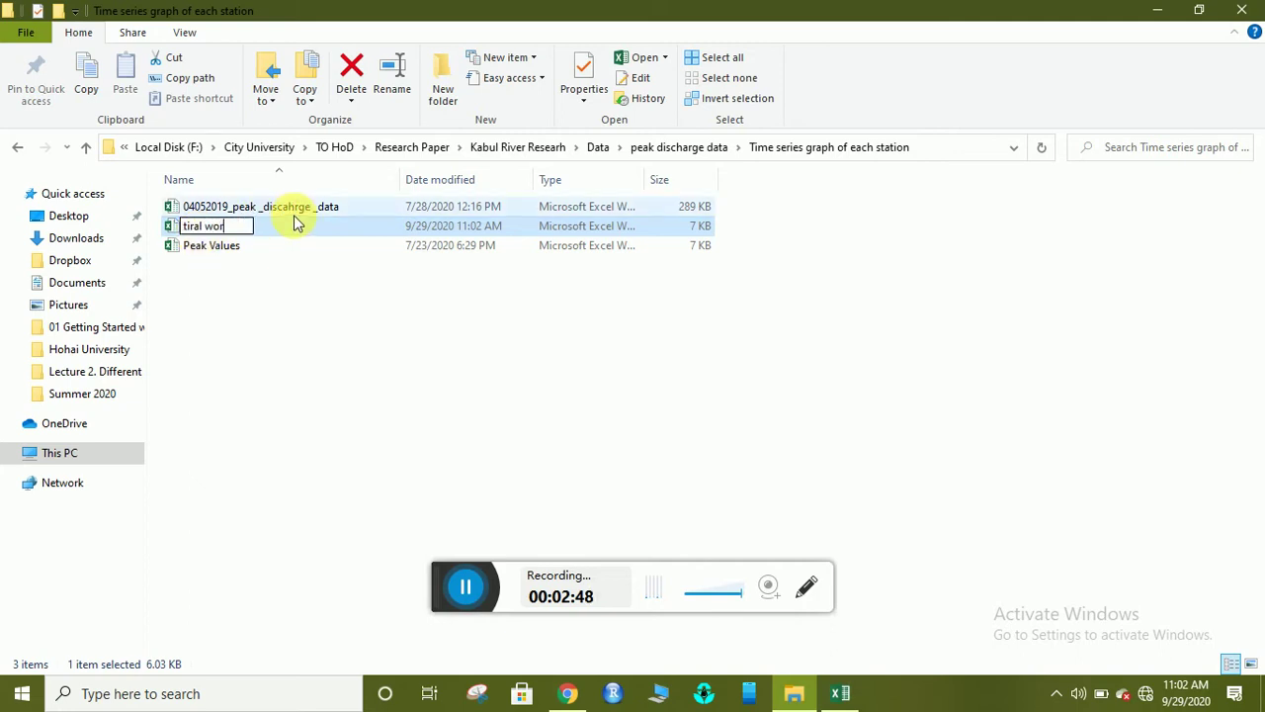
pyautogui.write('k')
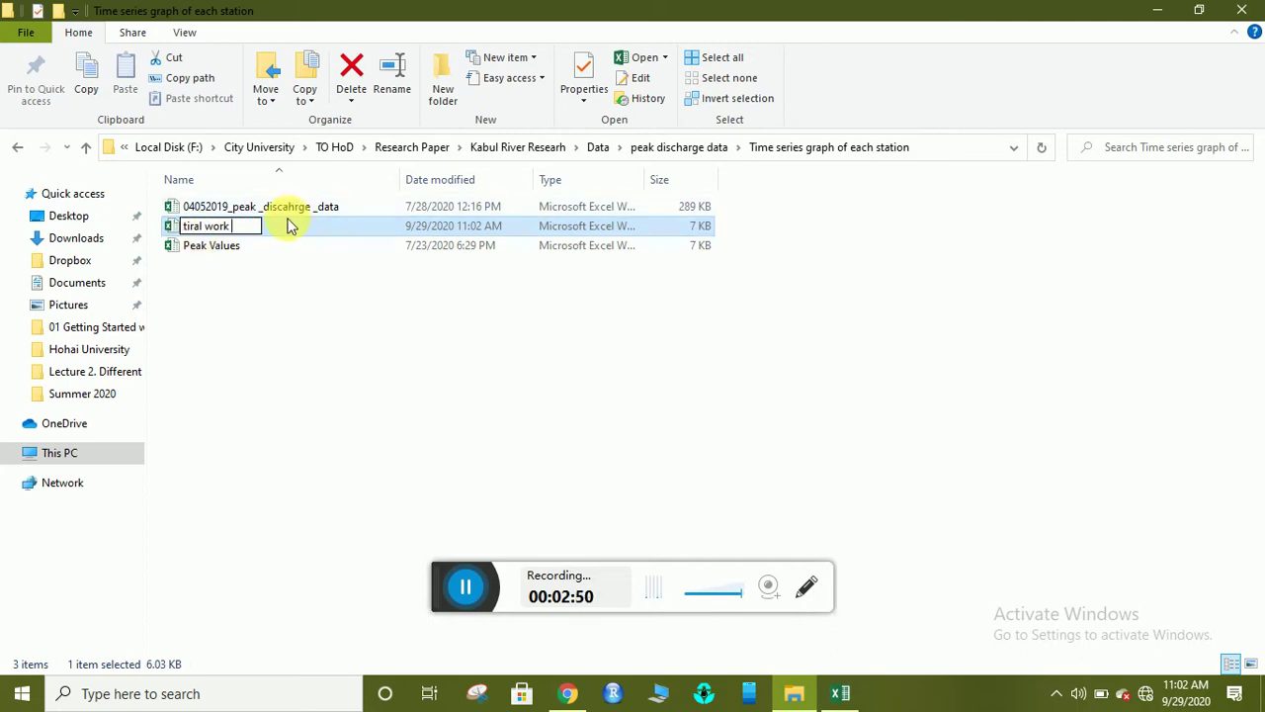
pyautogui.press('Return')
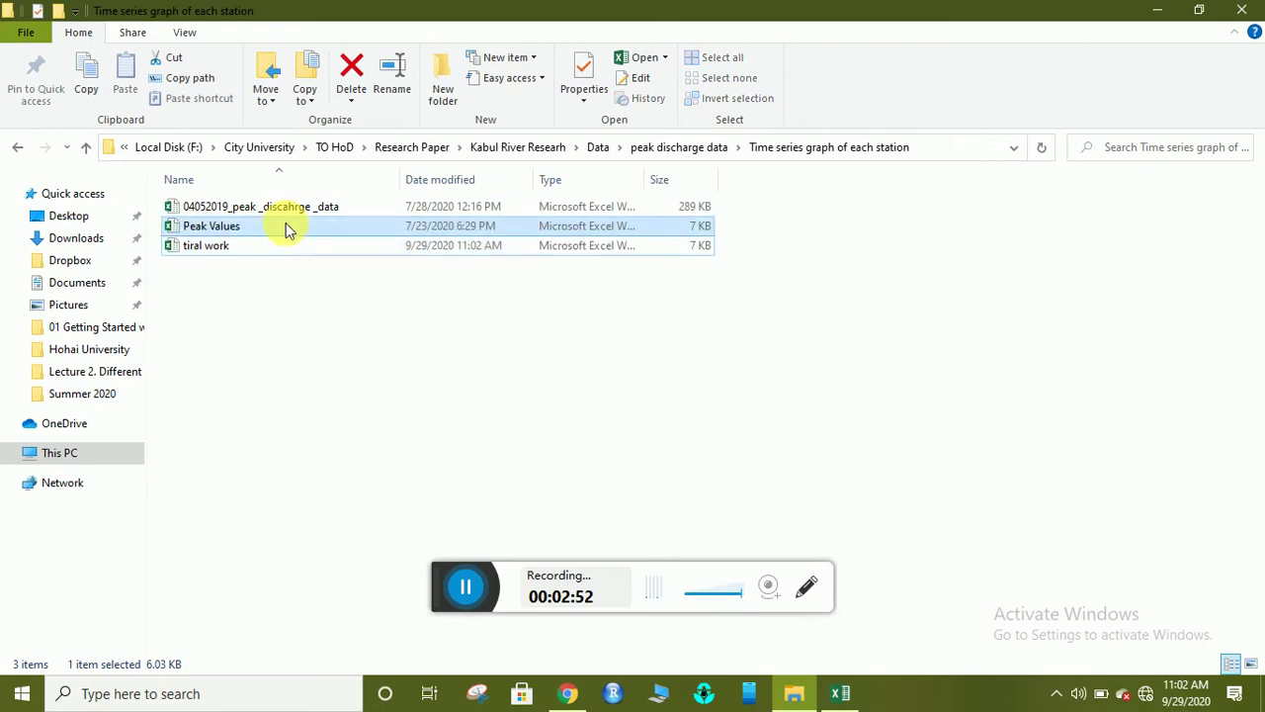
pyautogui.doubleClick(243, 249)
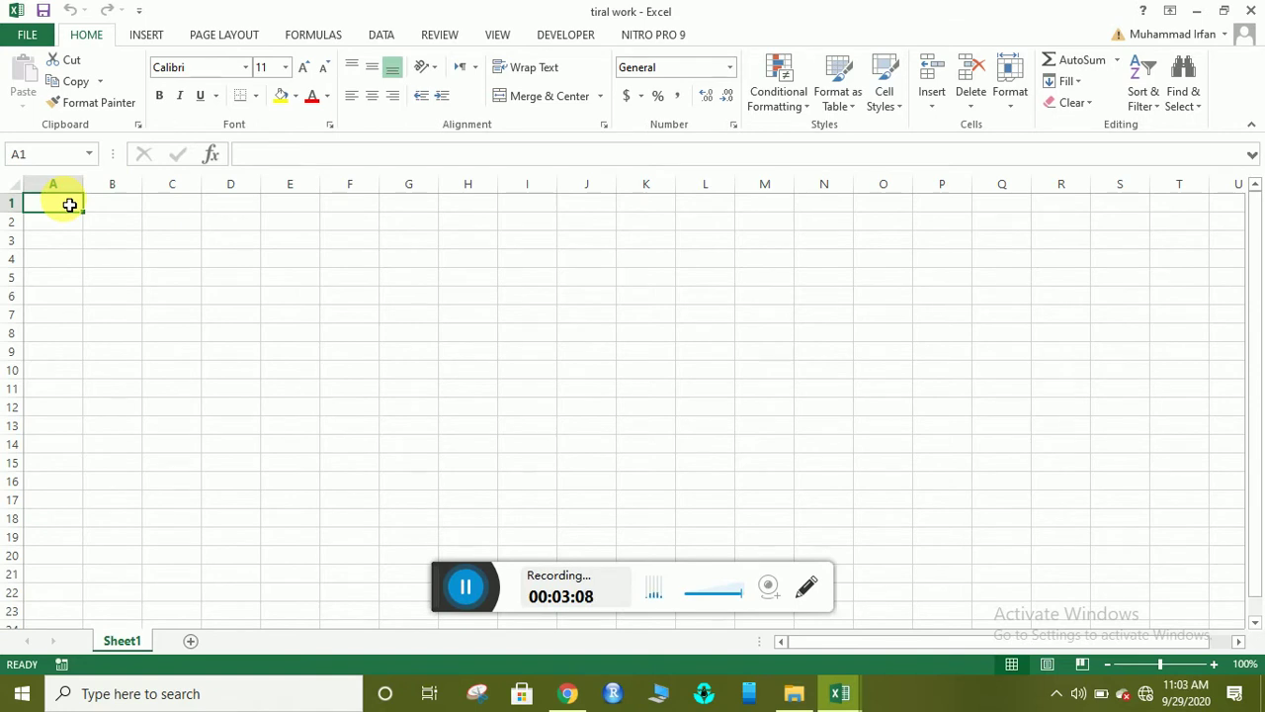
pyautogui.click(1254, 18)
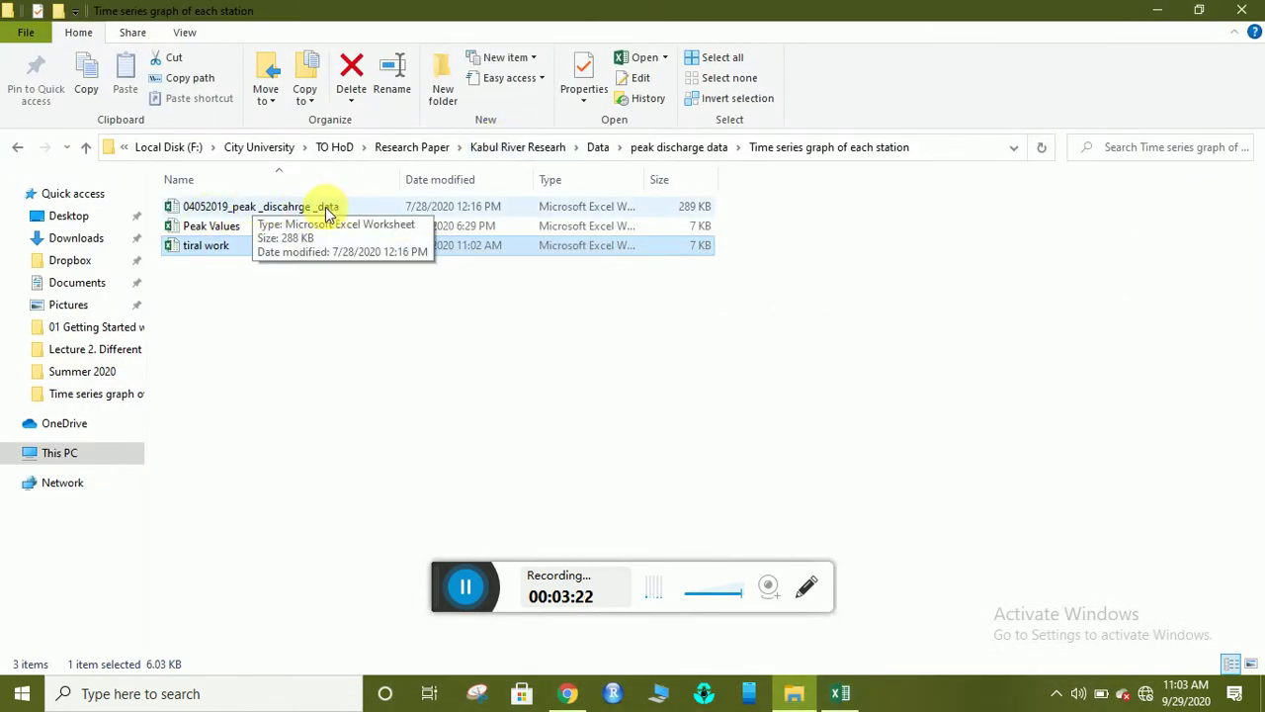
# - Open 04052019_peak_discahrge_data, keeping the already open copy instead of reopening it
pyautogui.click(274, 218)
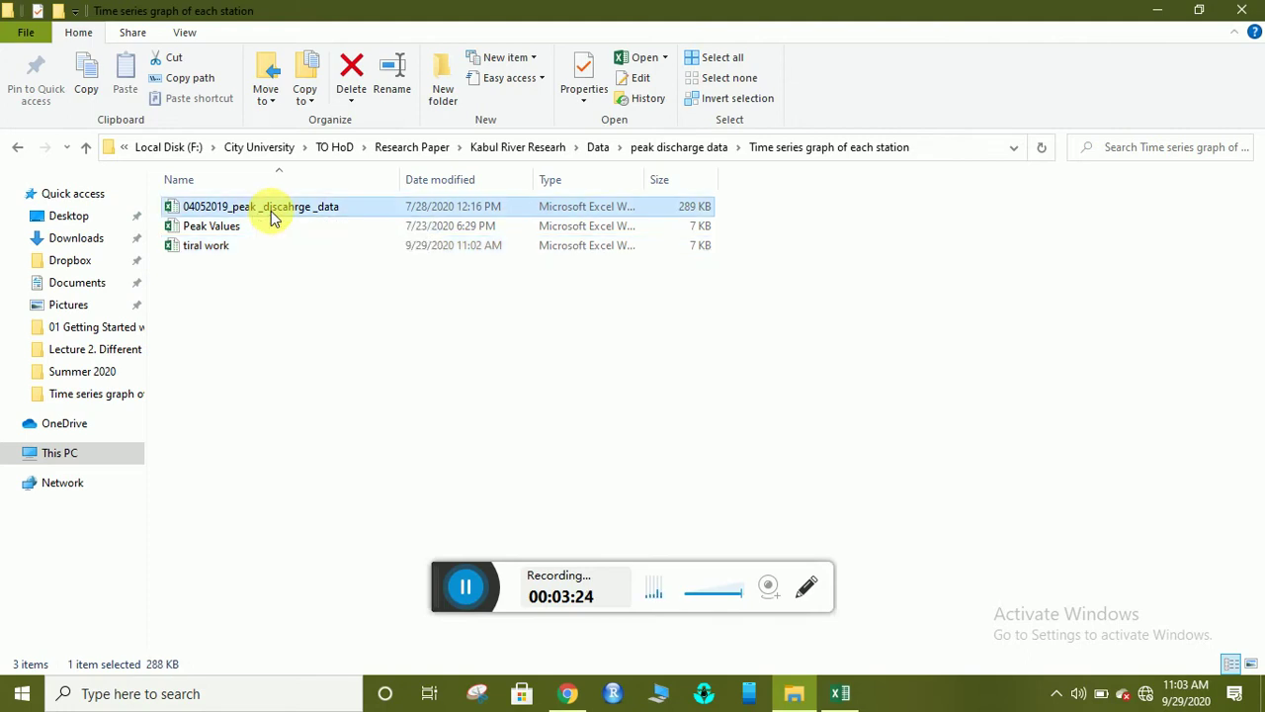
pyautogui.doubleClick(274, 218)
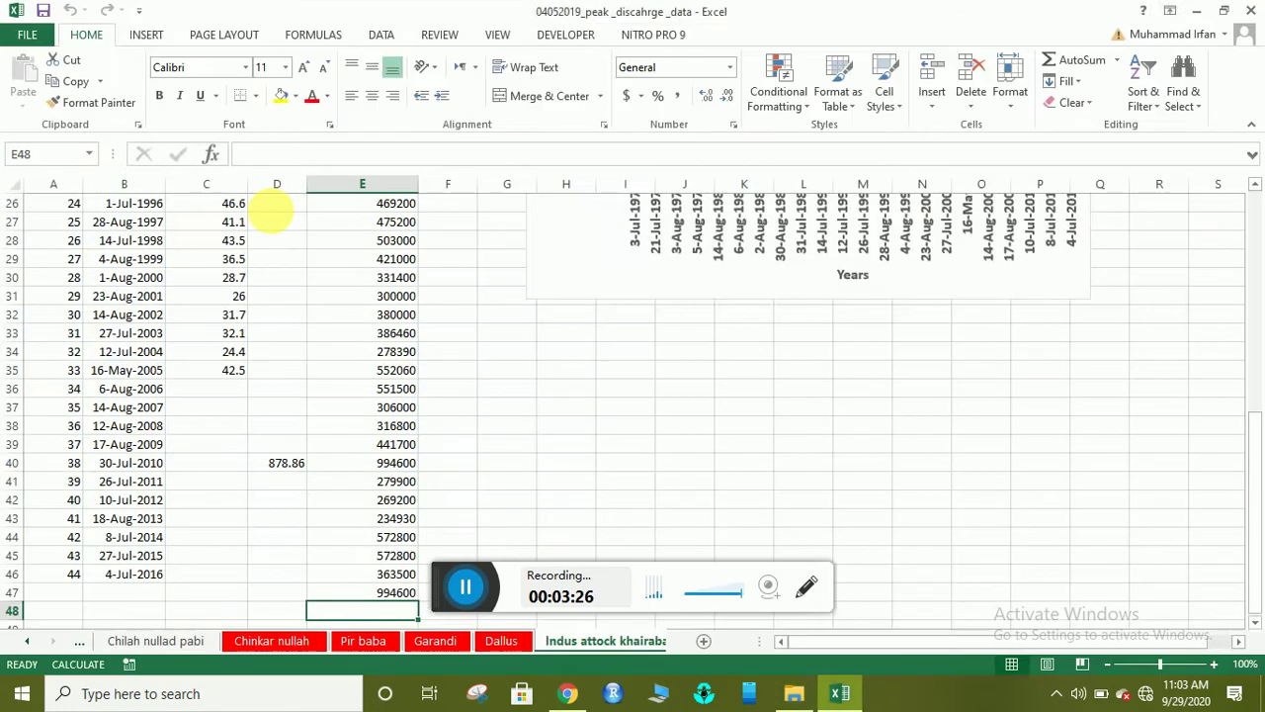
pyautogui.click(678, 395)
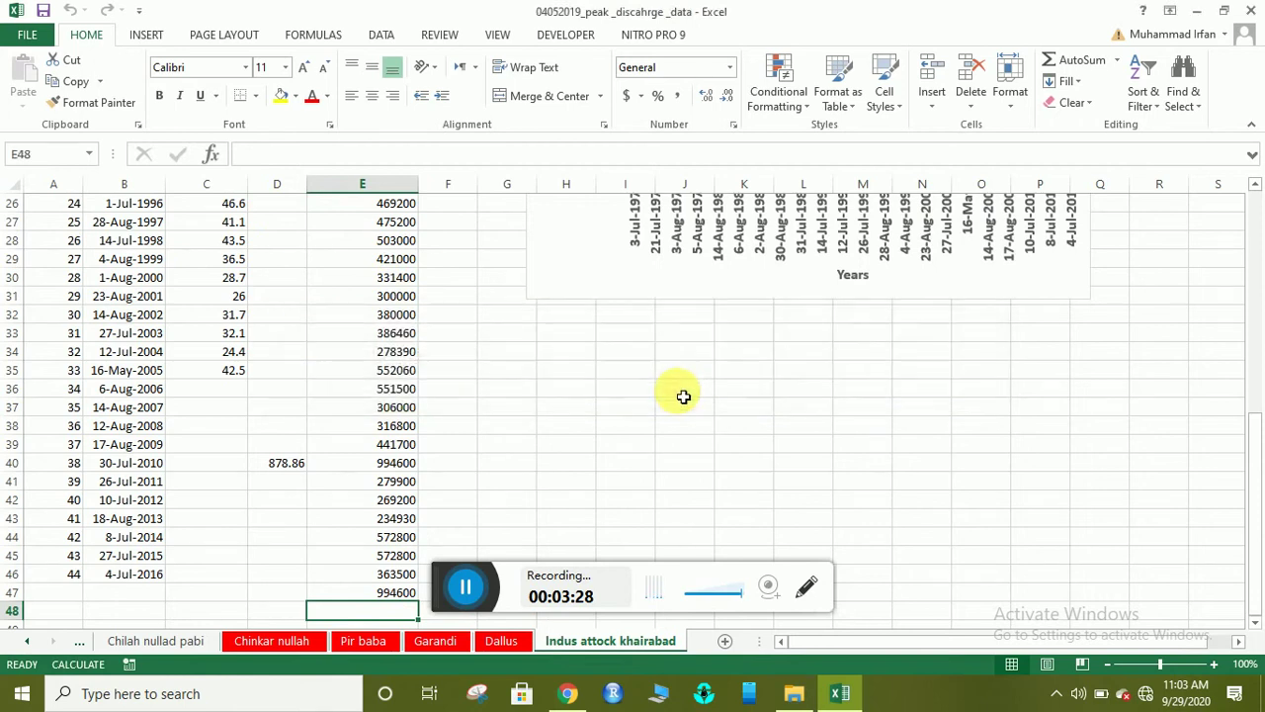
pyautogui.click(187, 426)
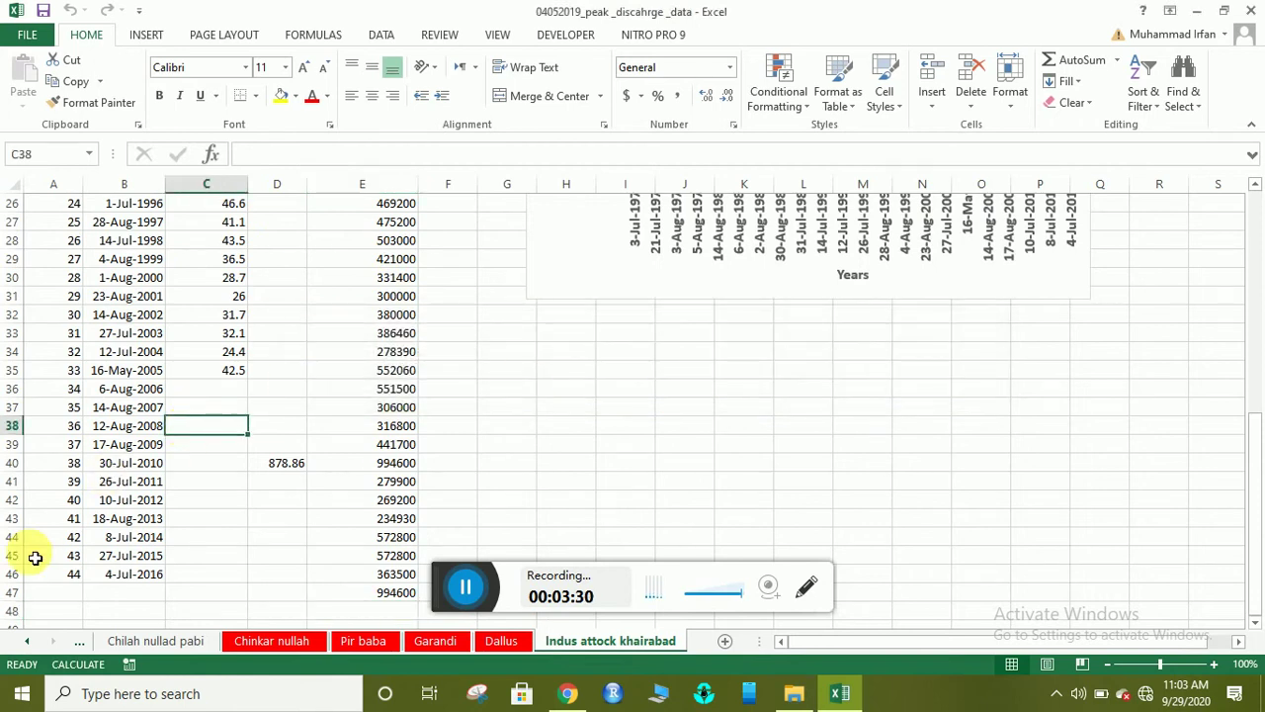
# - Scroll the sheet tabs back to the first sheets, Ningolai and Panjkora timargara
pyautogui.click(26, 642)
pyautogui.click(26, 642)
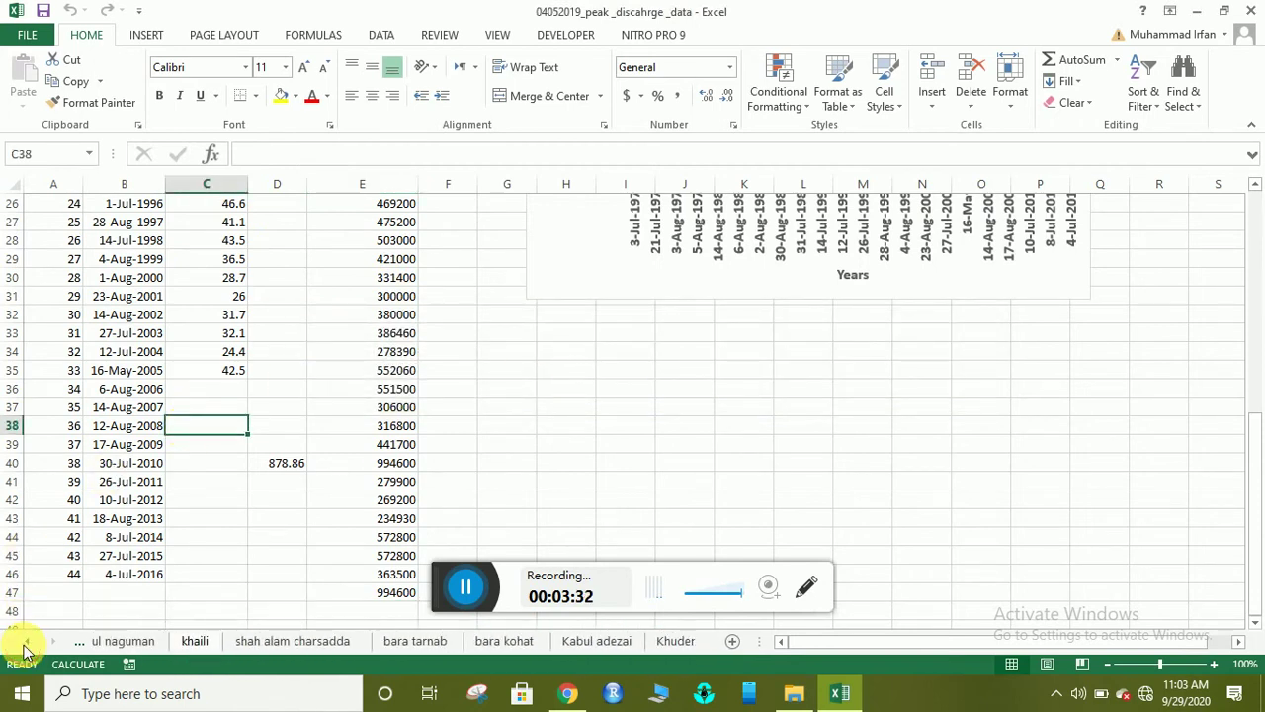
pyautogui.click(26, 643)
pyautogui.click(25, 643)
pyautogui.click(26, 642)
pyautogui.click(26, 643)
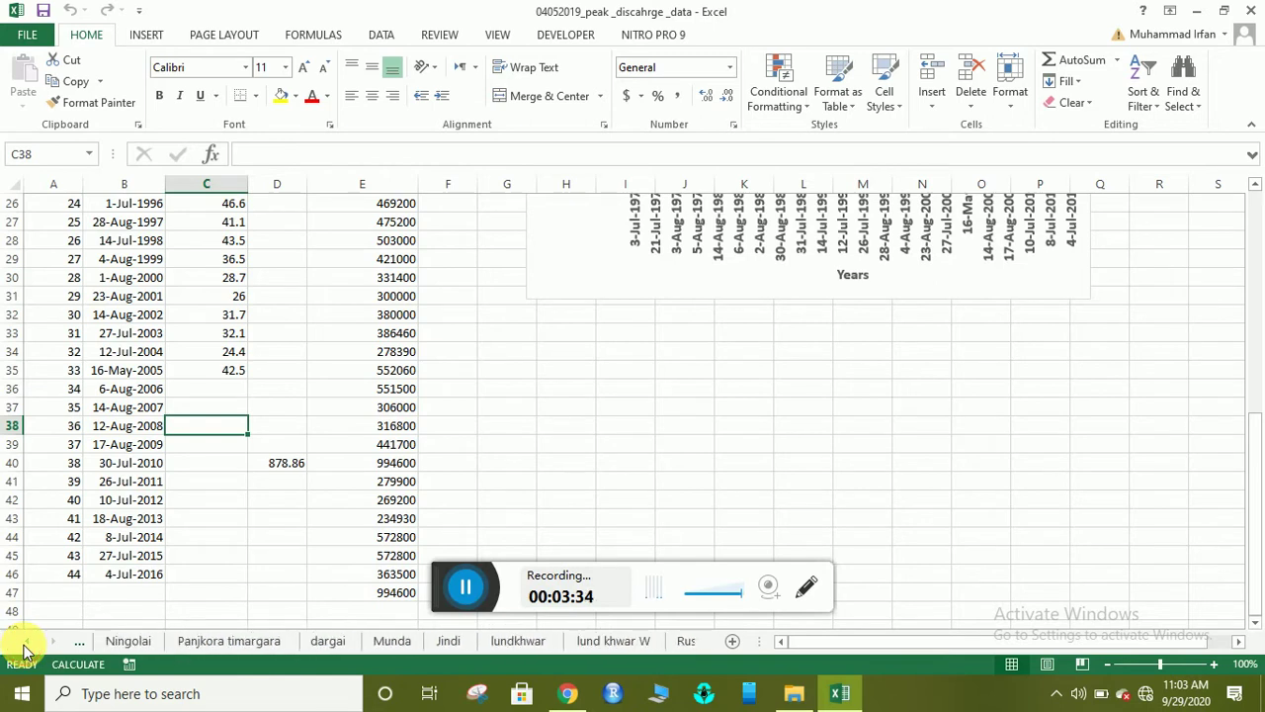
# - Move from the 2011 date in B41 up to the S.NO header row of the table
pyautogui.click(114, 482)
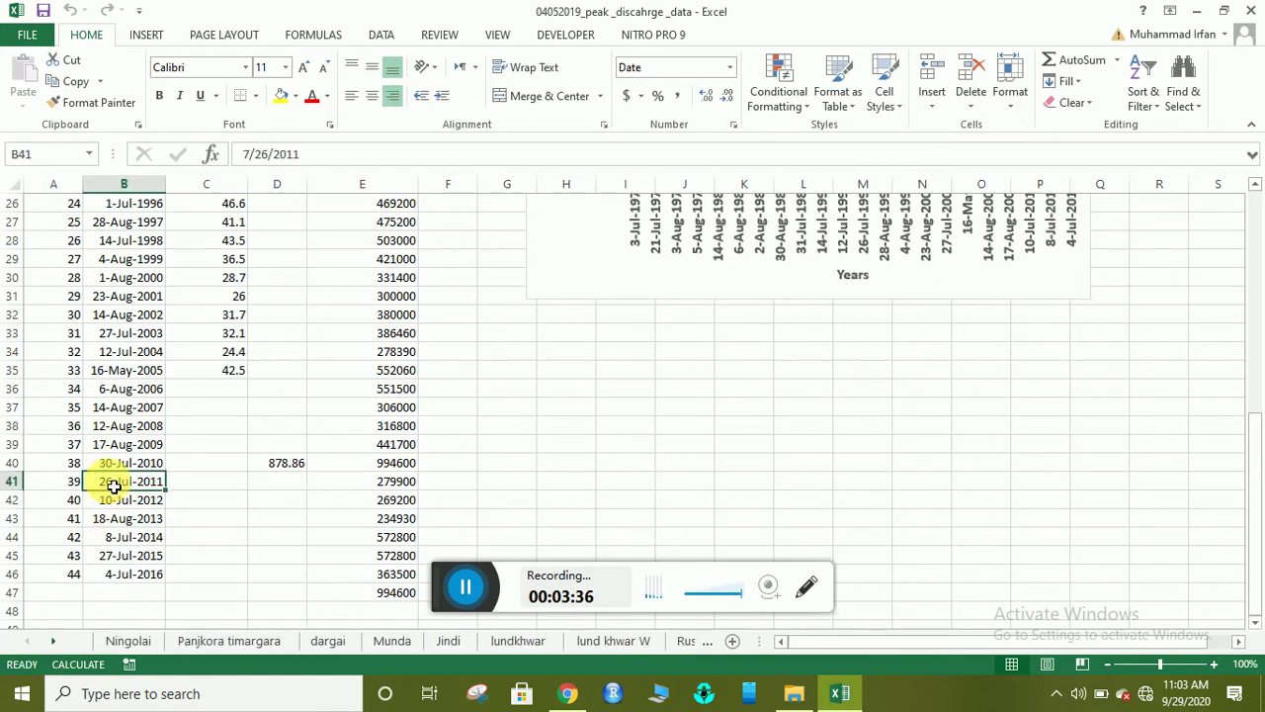
pyautogui.press('Up')
pyautogui.press('Up')
pyautogui.press('Up')
pyautogui.press('Up')
pyautogui.press('Up')
pyautogui.press('Up')
pyautogui.press('Up')
pyautogui.press('Up')
pyautogui.press('Up')
pyautogui.press('Up')
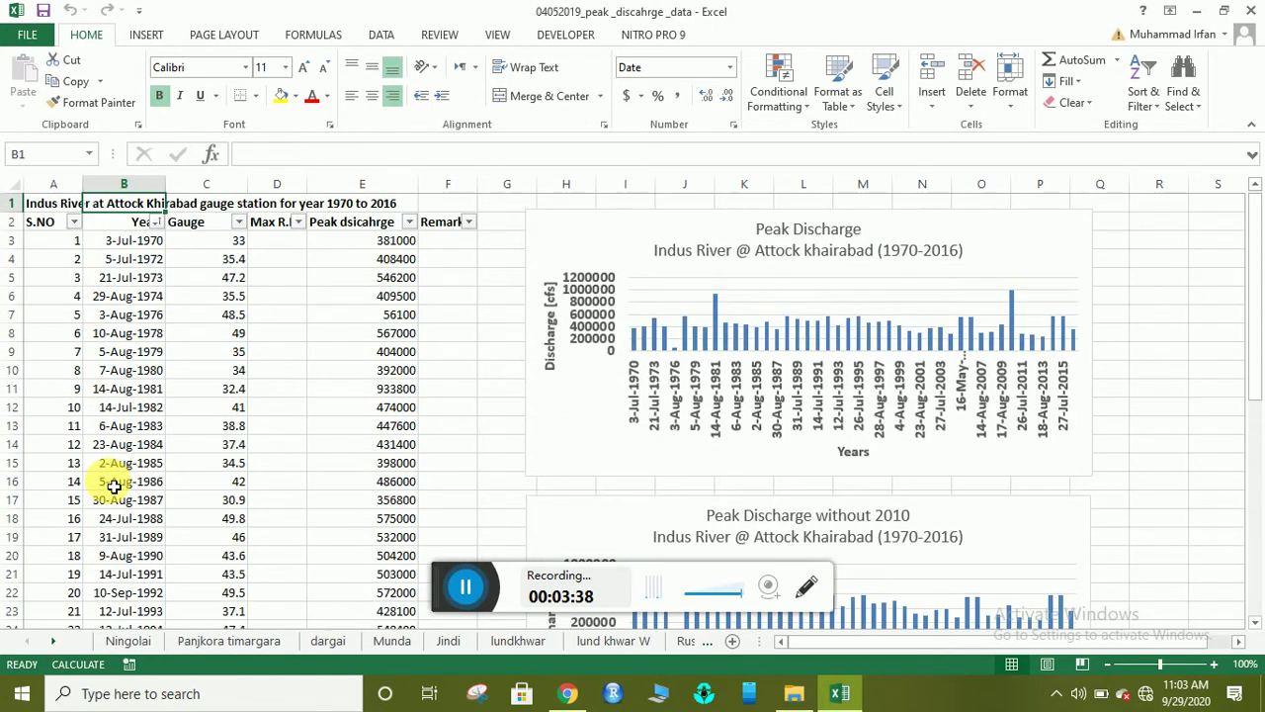
pyautogui.press('Left')
pyautogui.press('Down')
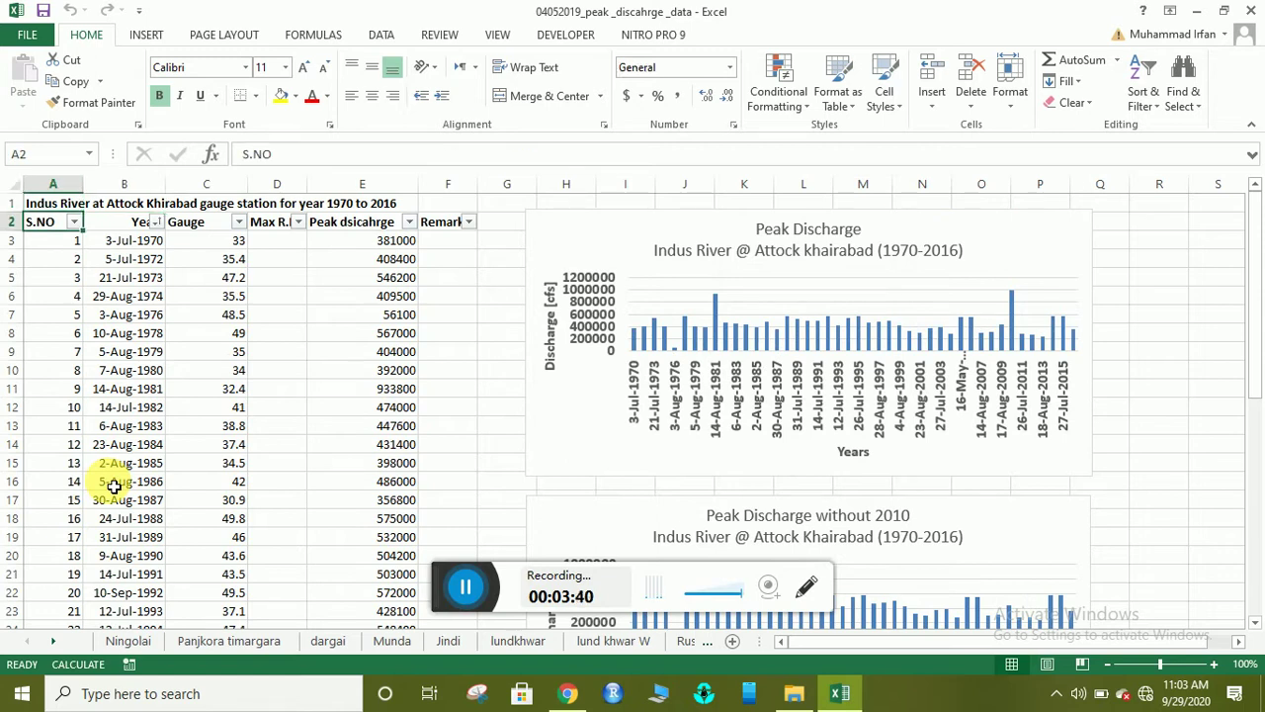
pyautogui.press('Right')
pyautogui.press('Right')
pyautogui.press('Right')
pyautogui.press('Right')
pyautogui.press('Right')
pyautogui.press('Right')
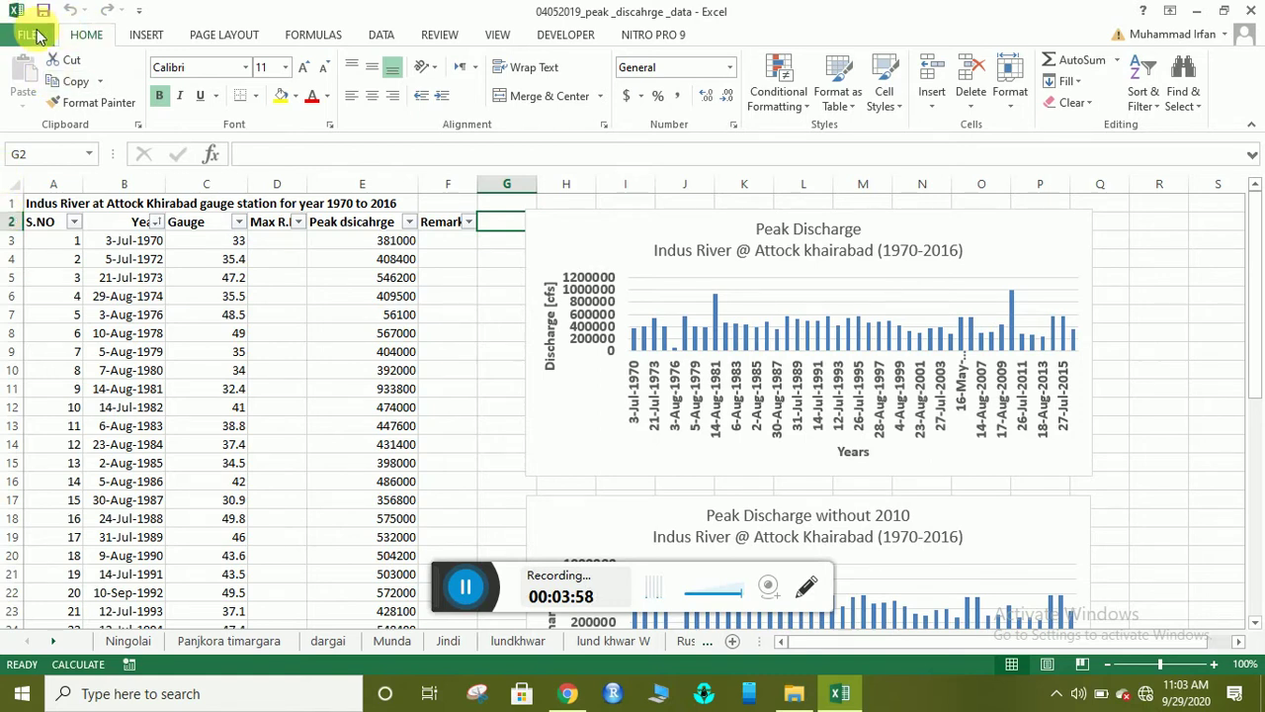
# - Browse the File view and each ribbon tab, including DEVELOPER and NITRO PRO 9, ending on HOME
pyautogui.click(27, 35)
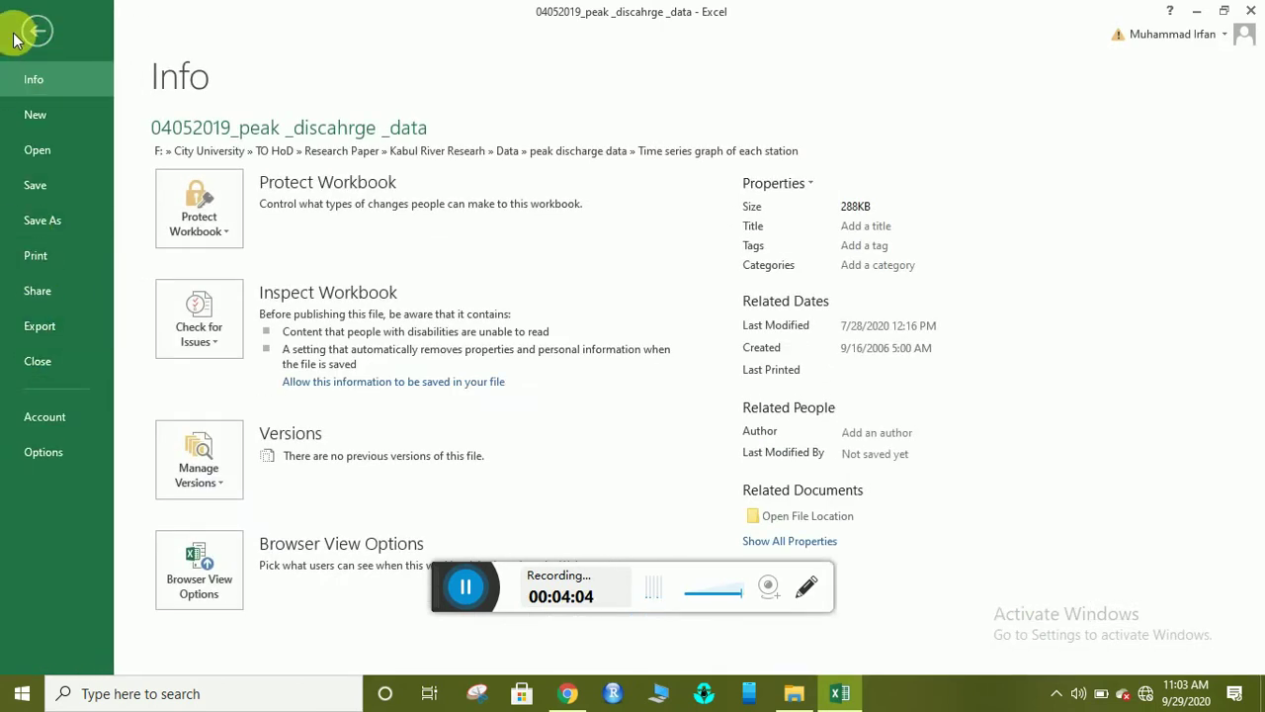
pyautogui.click(19, 36)
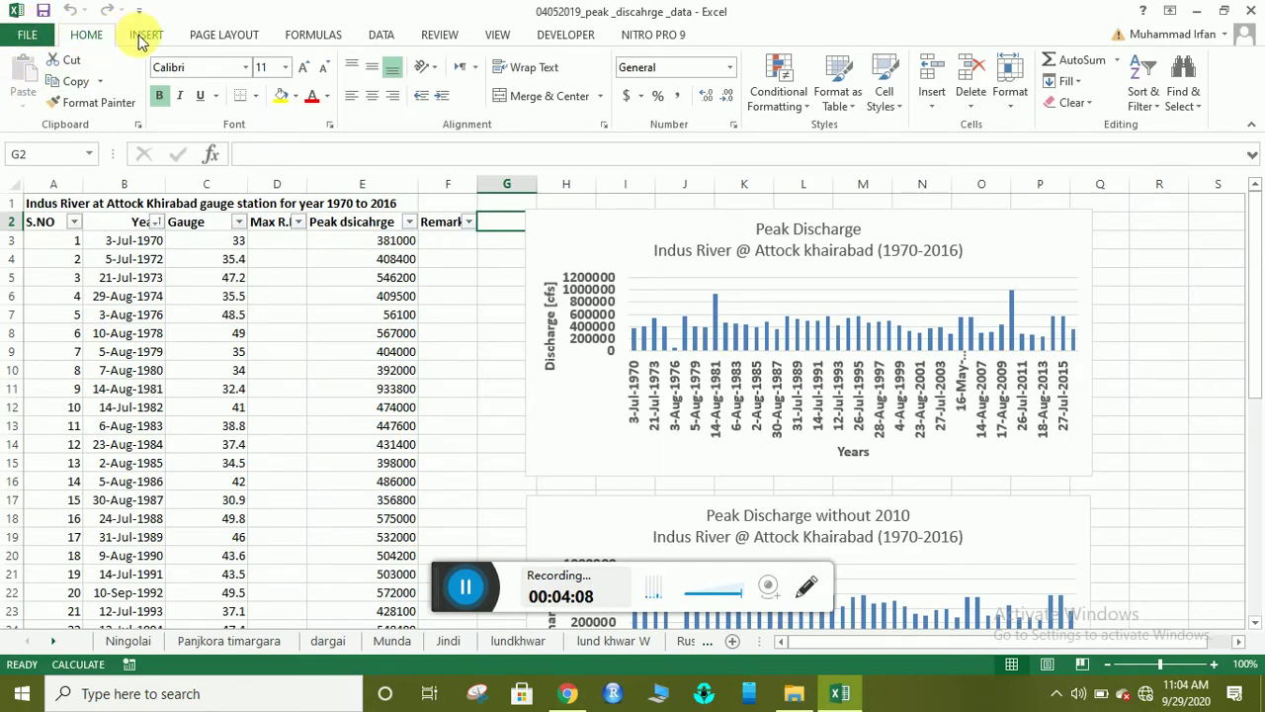
pyautogui.click(143, 37)
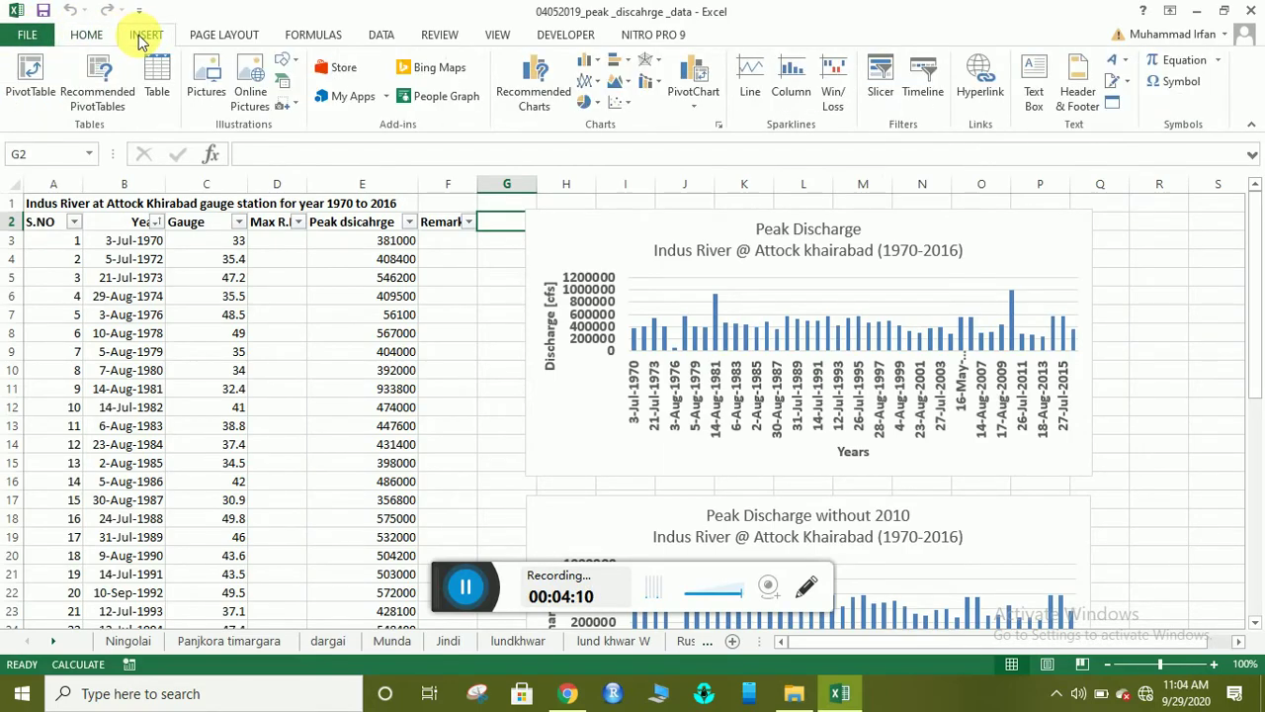
pyautogui.click(200, 38)
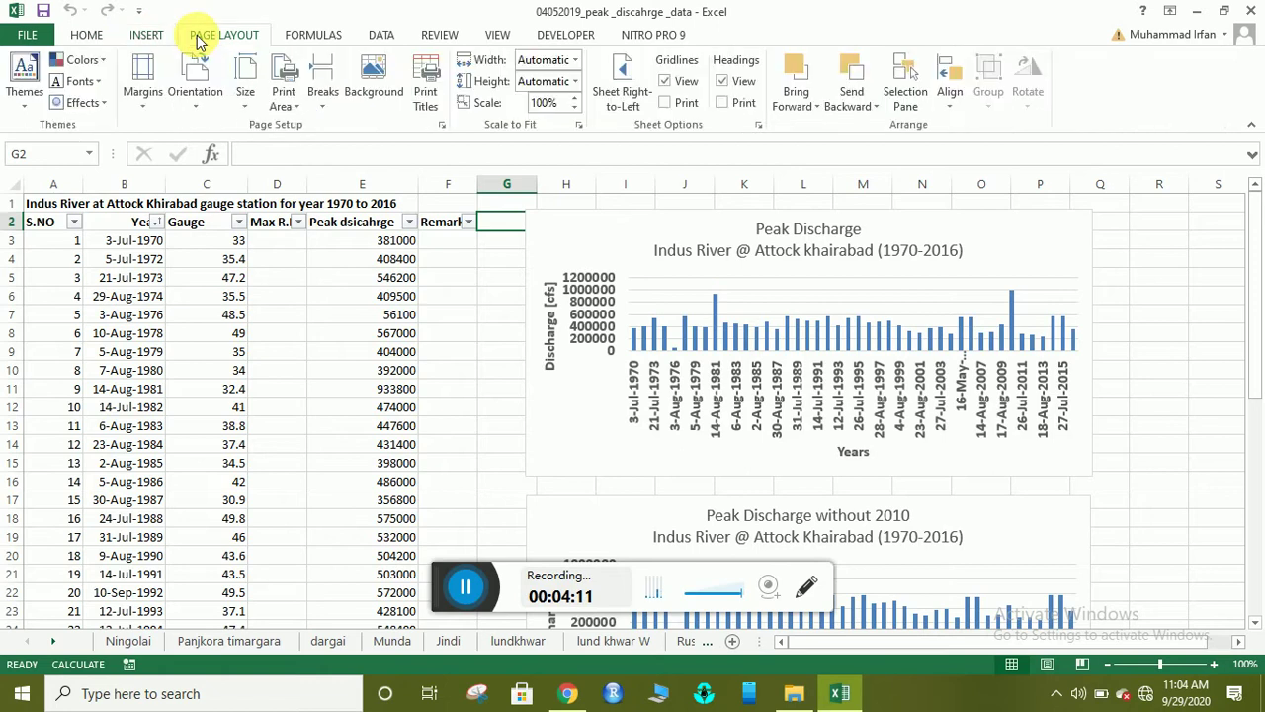
pyautogui.click(285, 38)
pyautogui.click(374, 36)
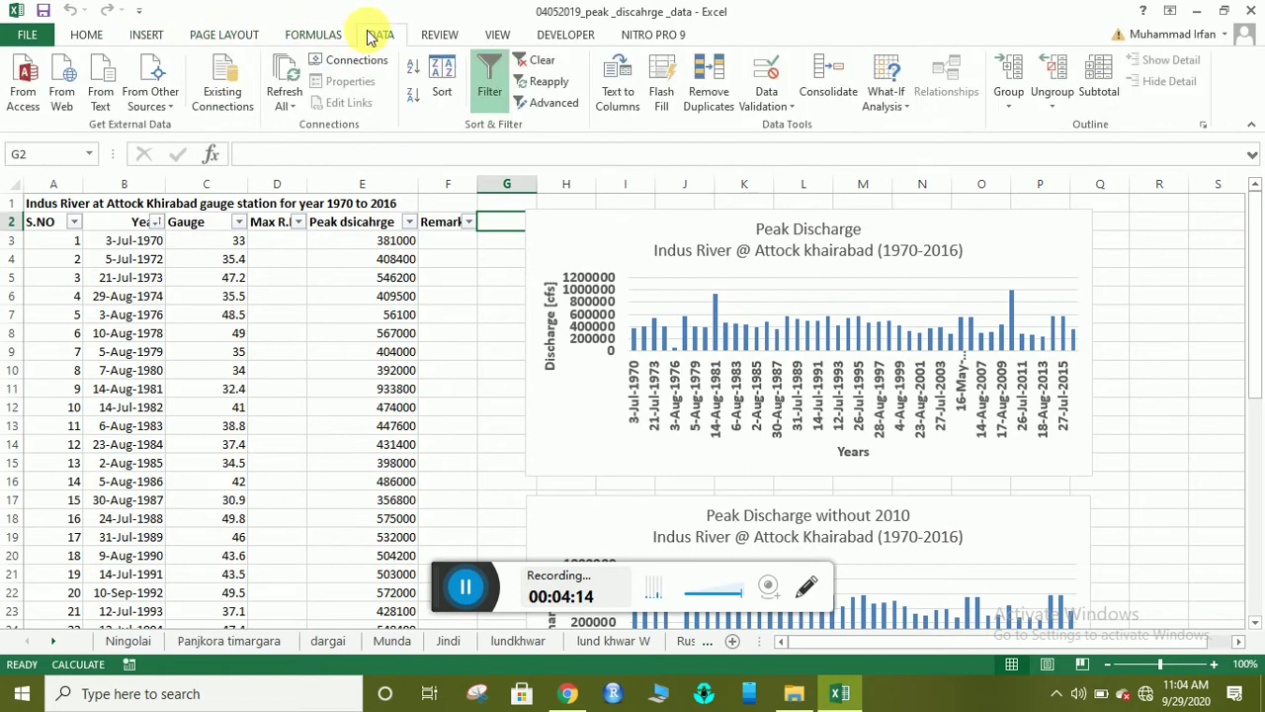
pyautogui.click(453, 34)
pyautogui.click(498, 35)
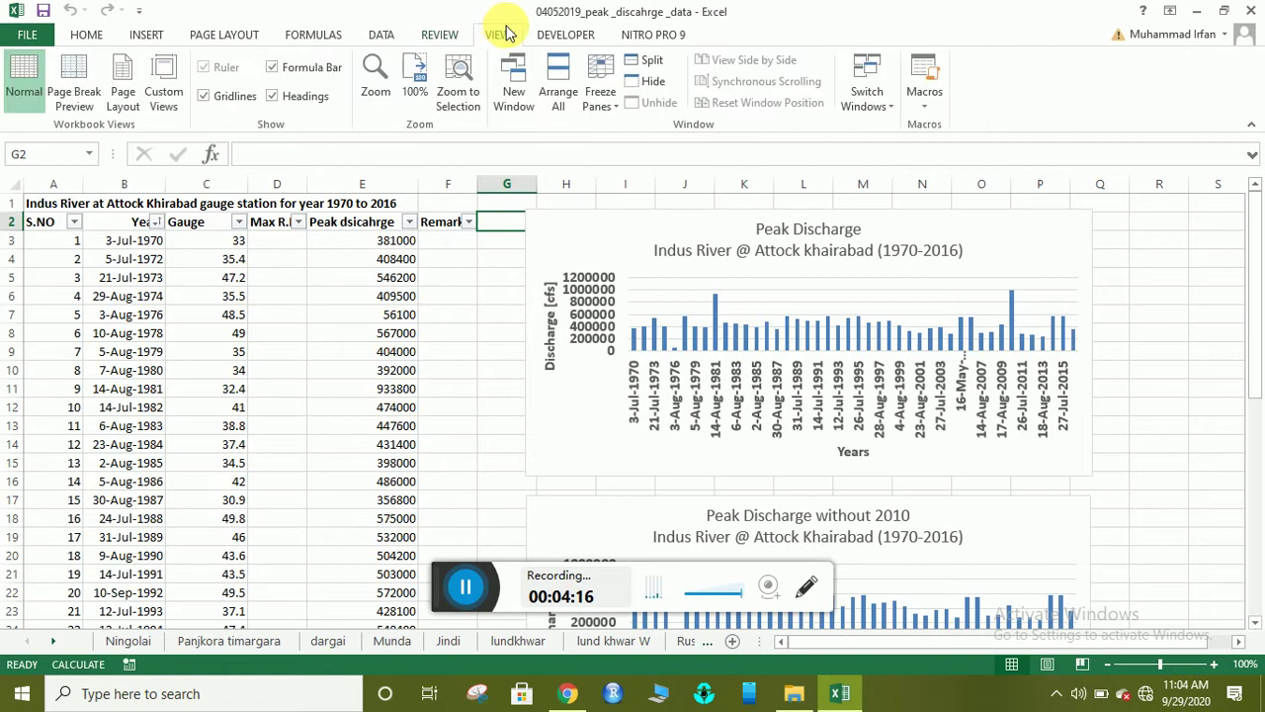
pyautogui.click(548, 35)
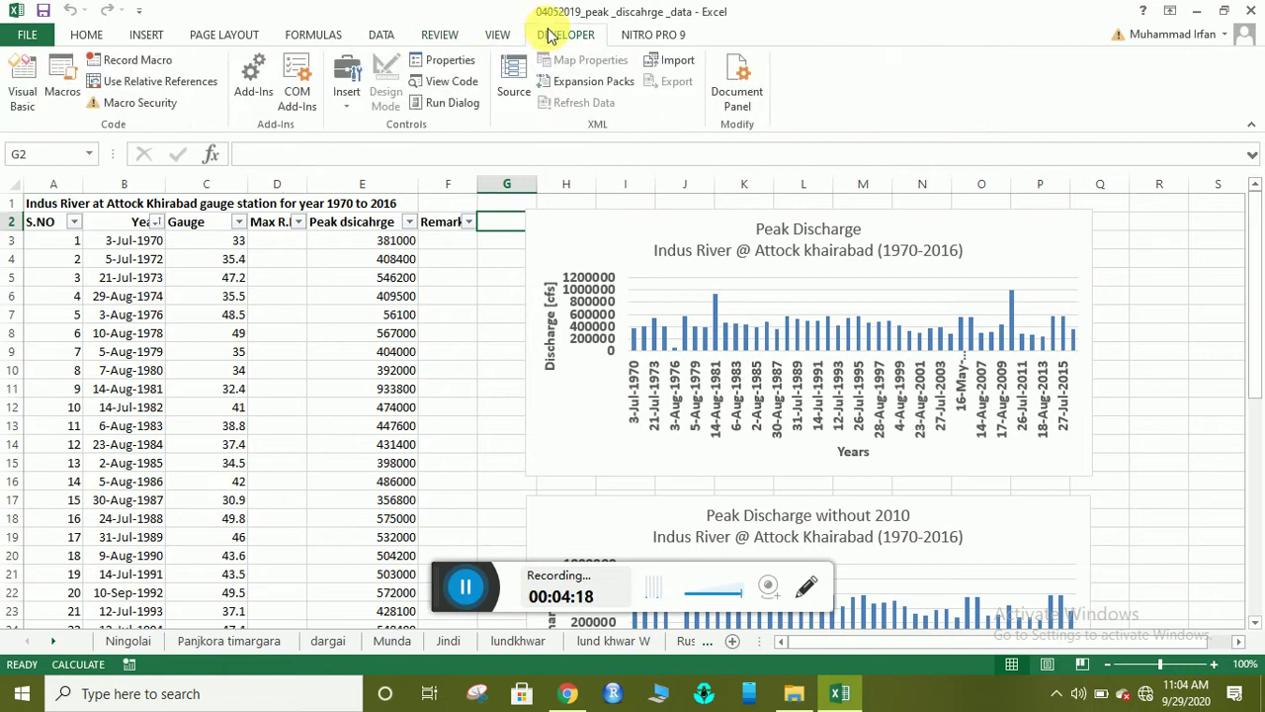
pyautogui.click(633, 35)
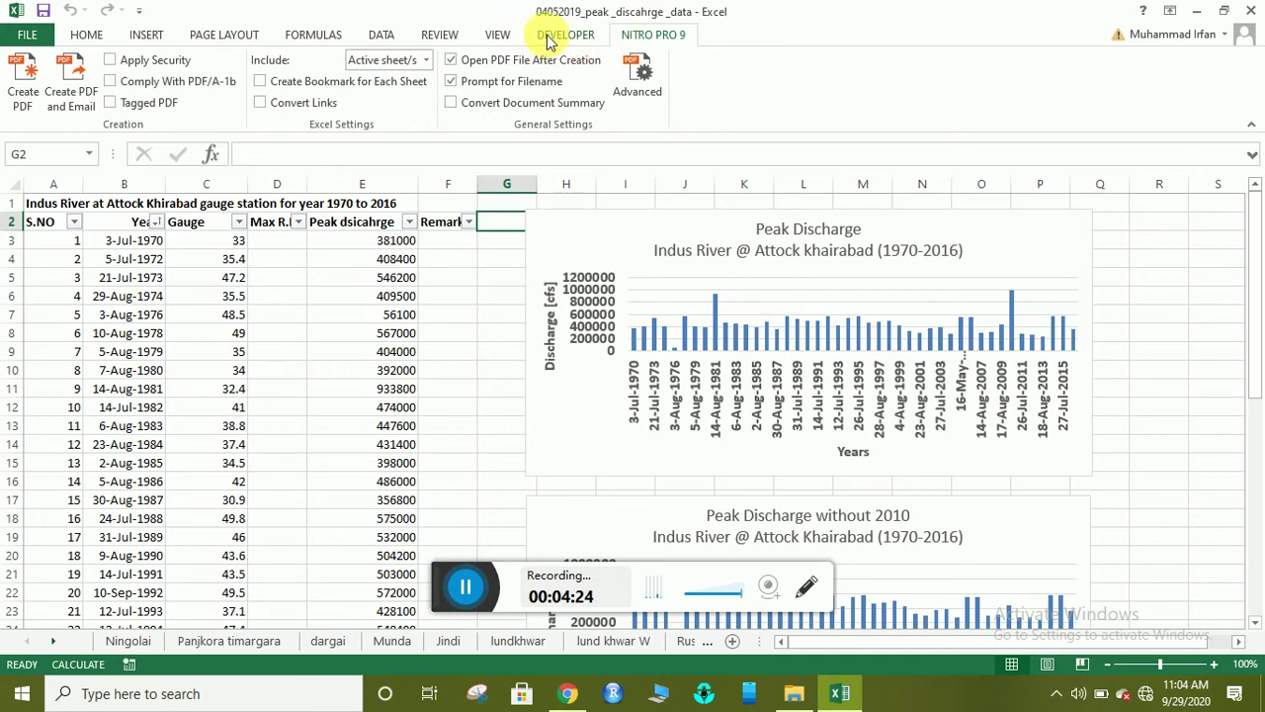
pyautogui.click(83, 41)
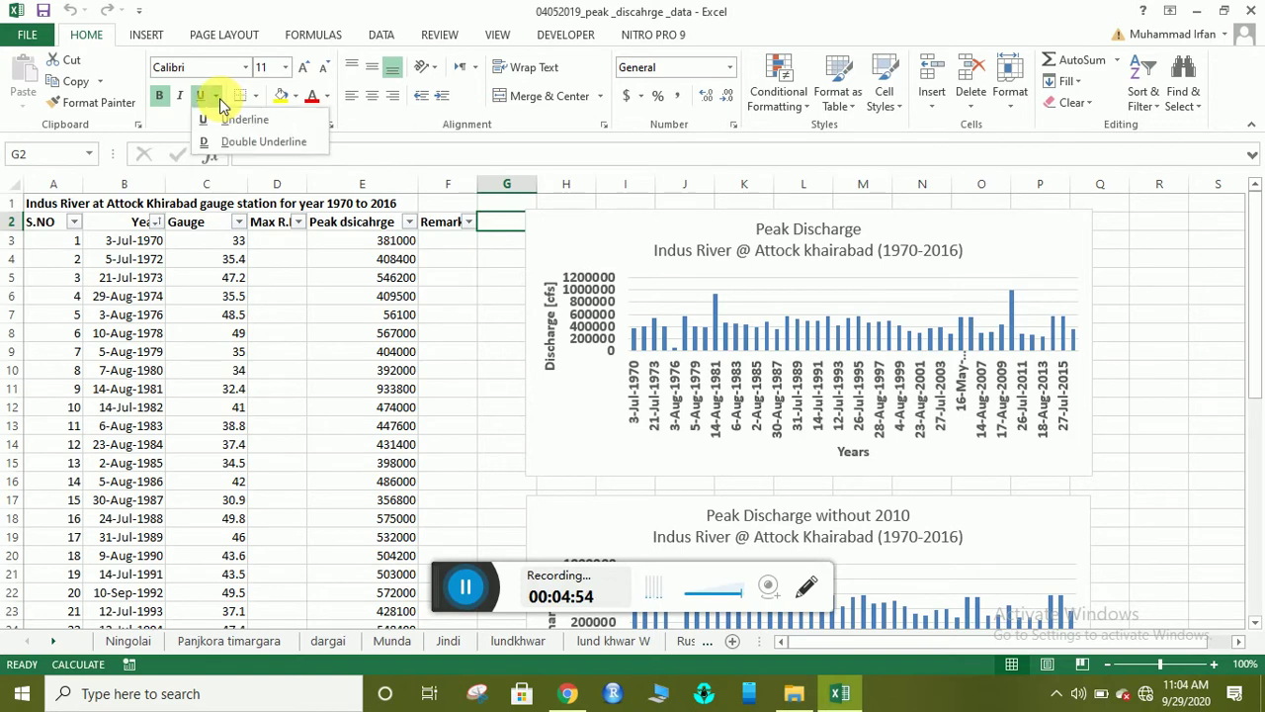
# - Preview the Underline, Borders and Font dropdowns without applying any change
pyautogui.click(217, 100)
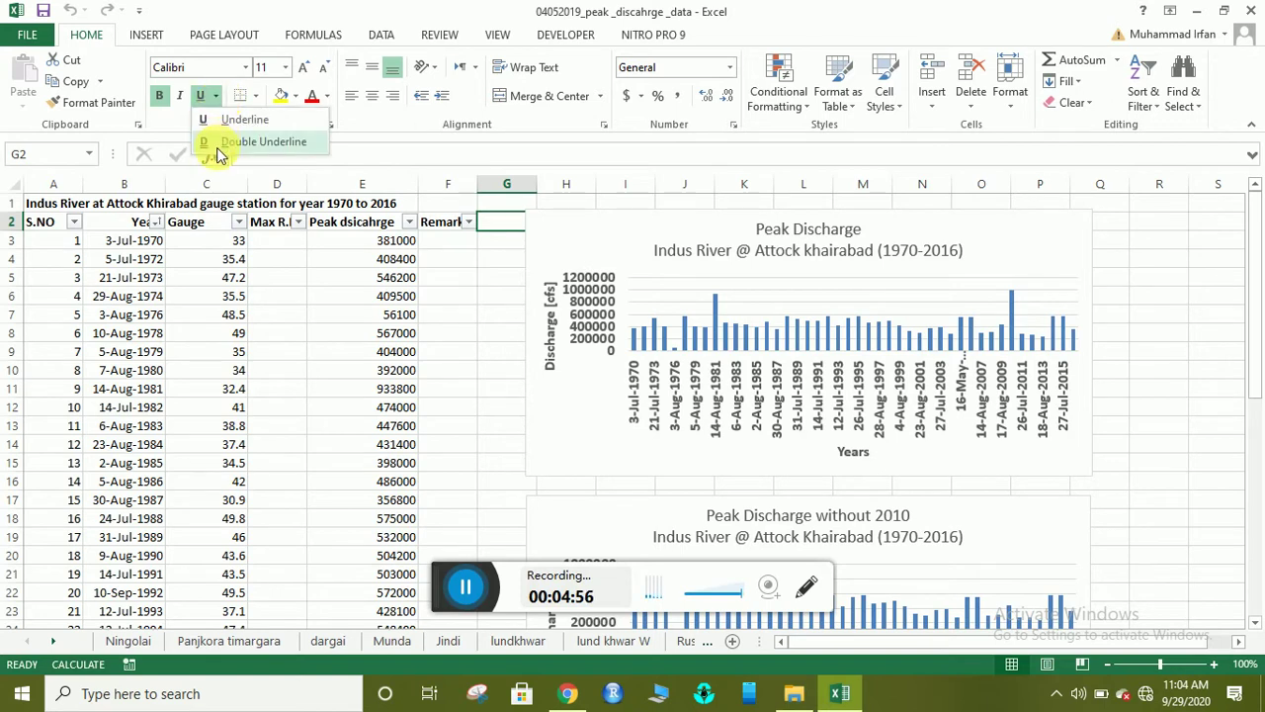
pyautogui.click(216, 94)
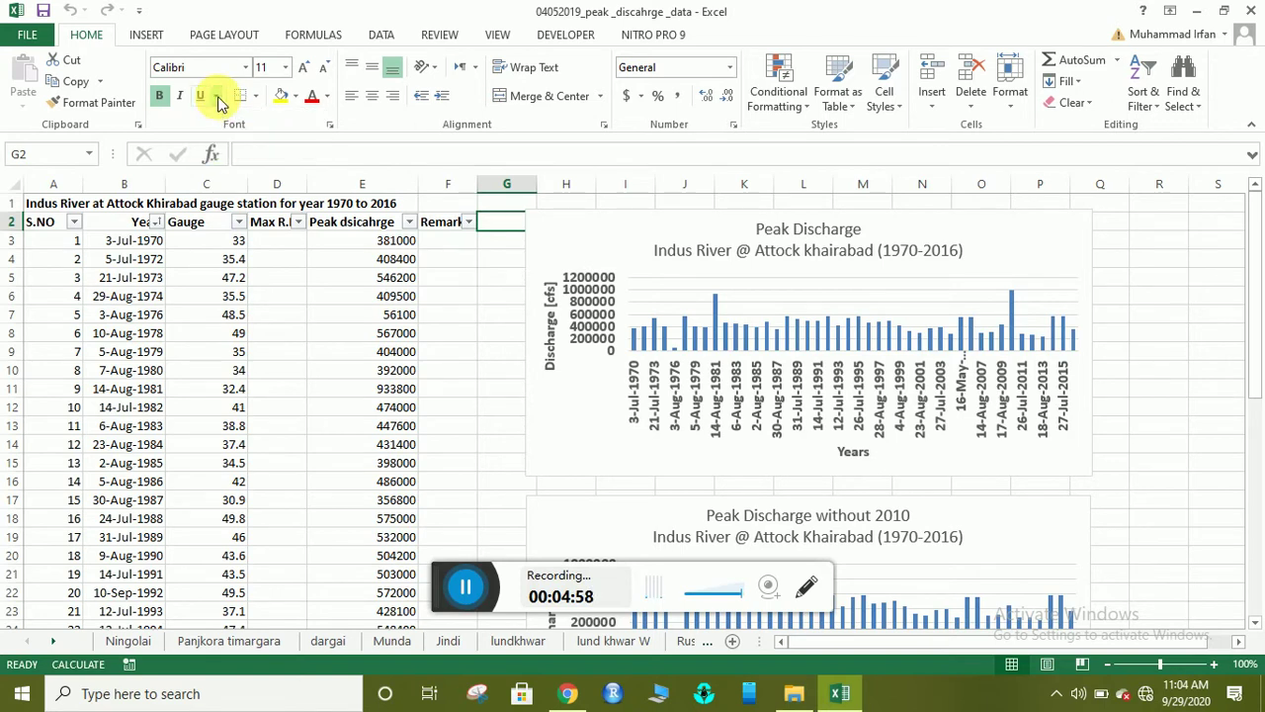
pyautogui.click(255, 97)
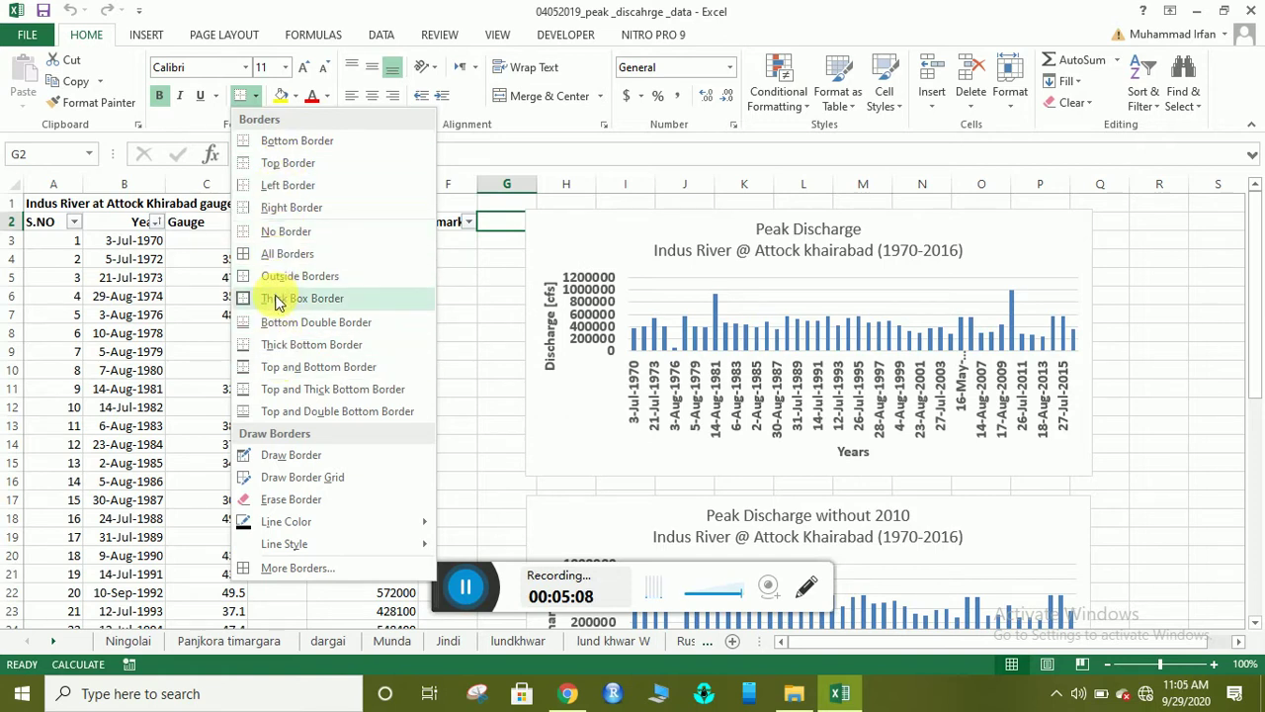
pyautogui.click(194, 123)
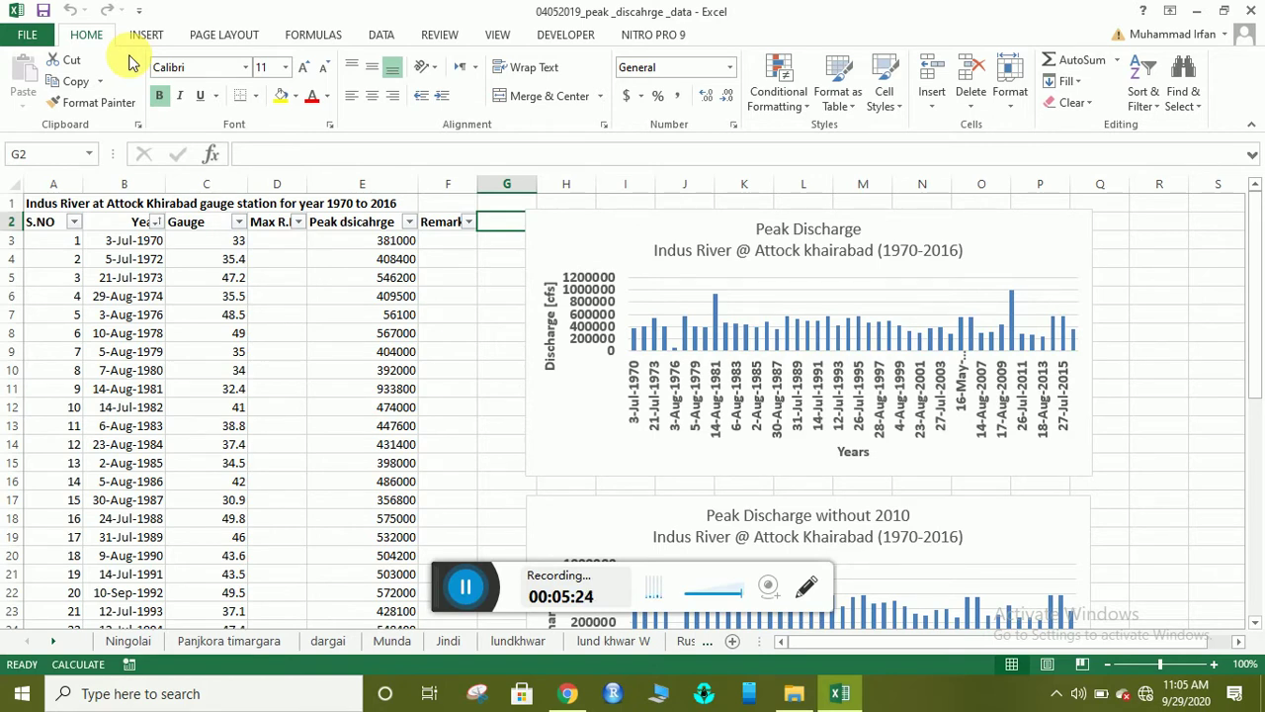
pyautogui.click(244, 70)
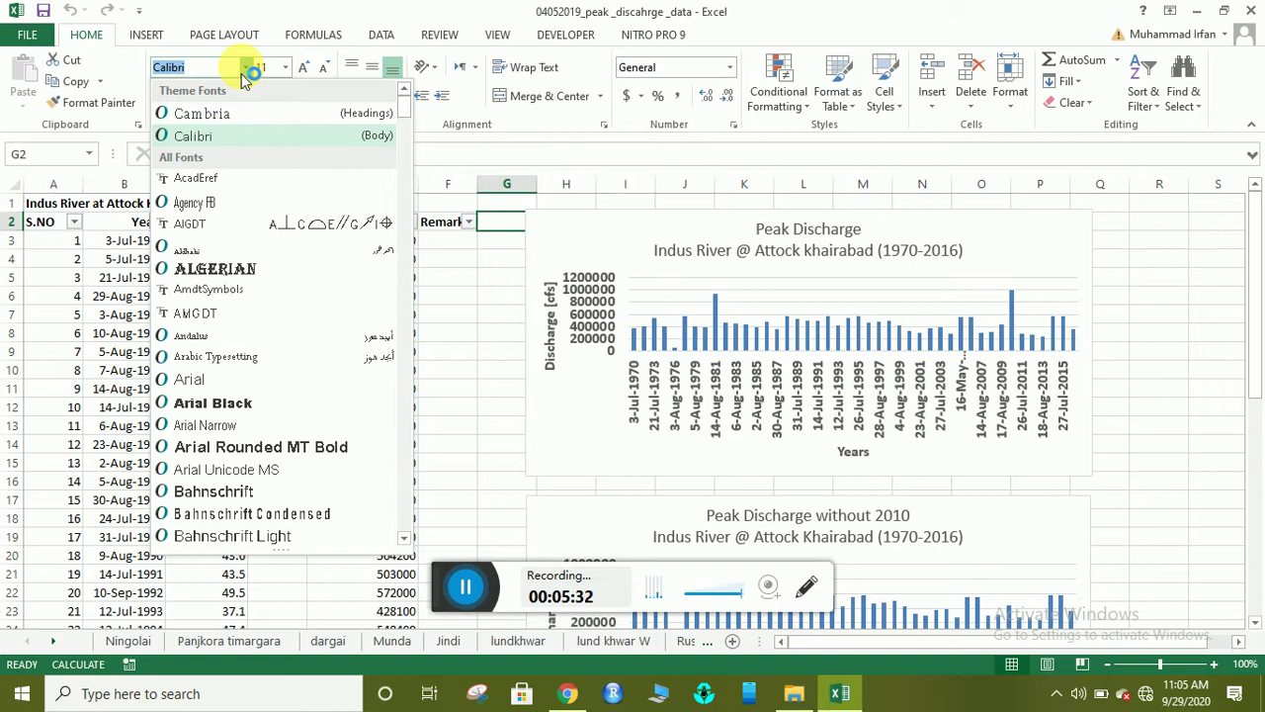
pyautogui.click(112, 273)
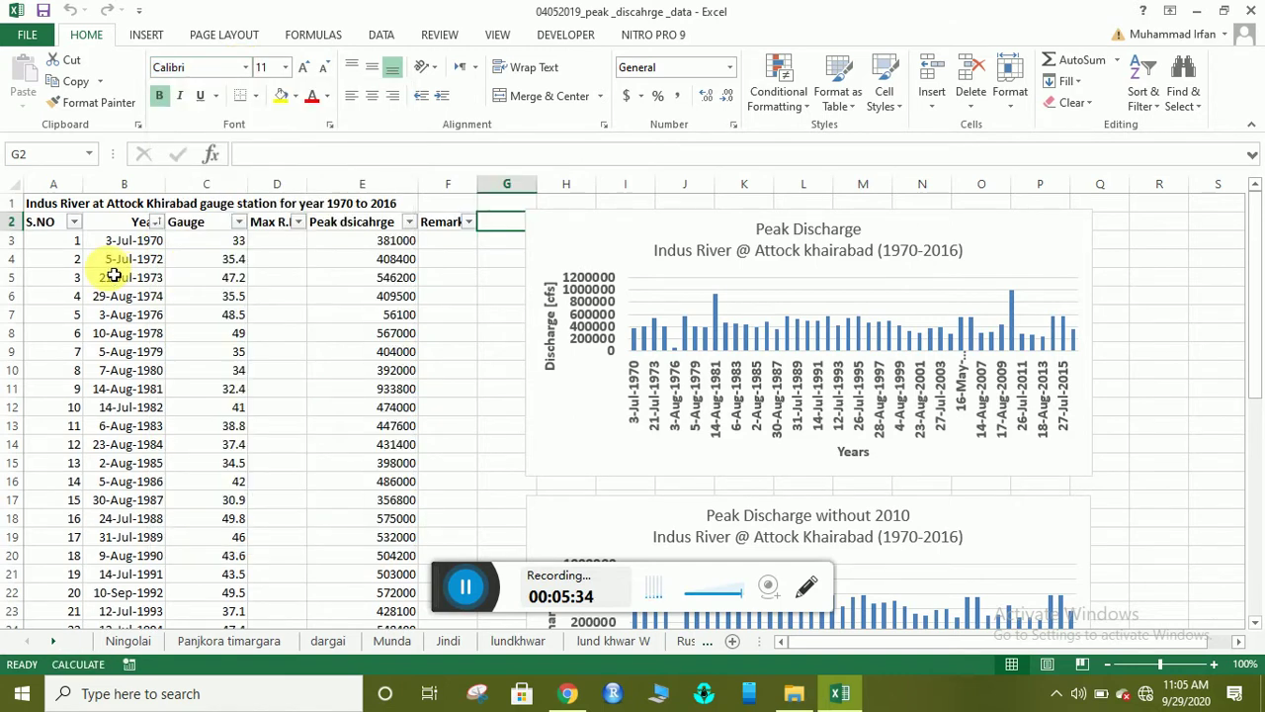
# - Set the 21-Jul-1973 date in B5 to font size 14, keeping Calibri
pyautogui.click(115, 276)
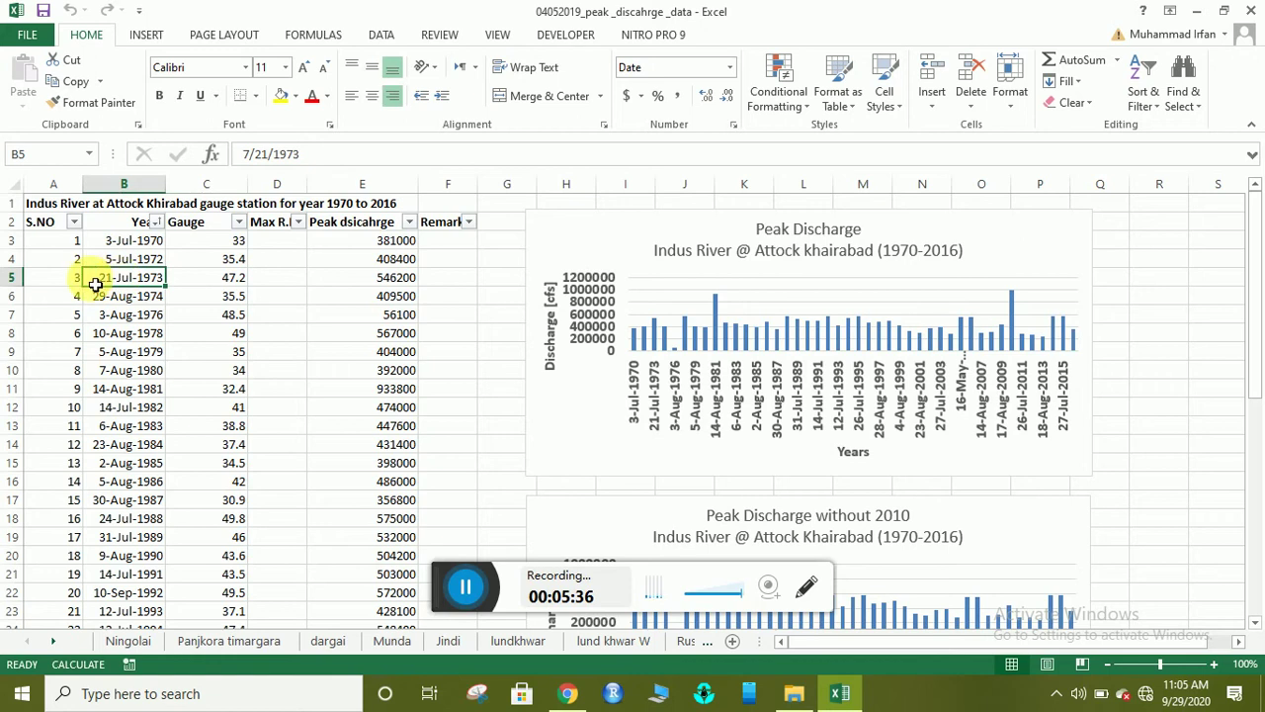
pyautogui.click(246, 66)
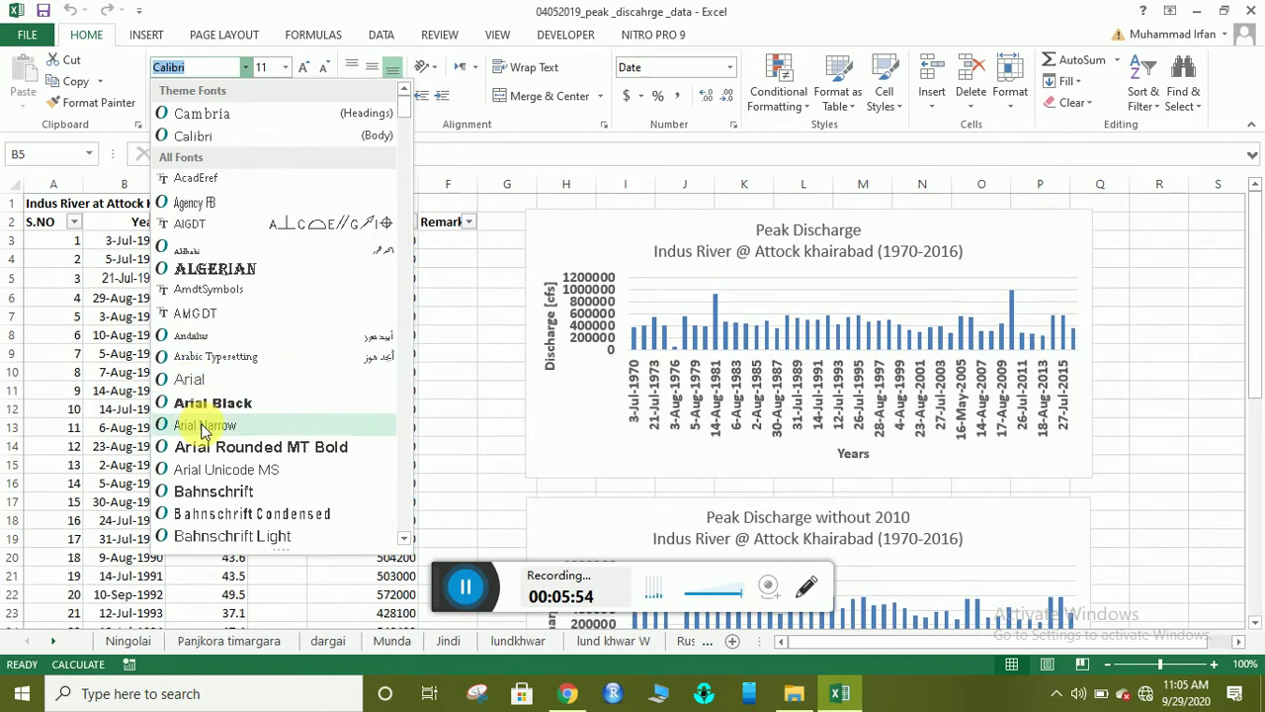
pyautogui.click(103, 347)
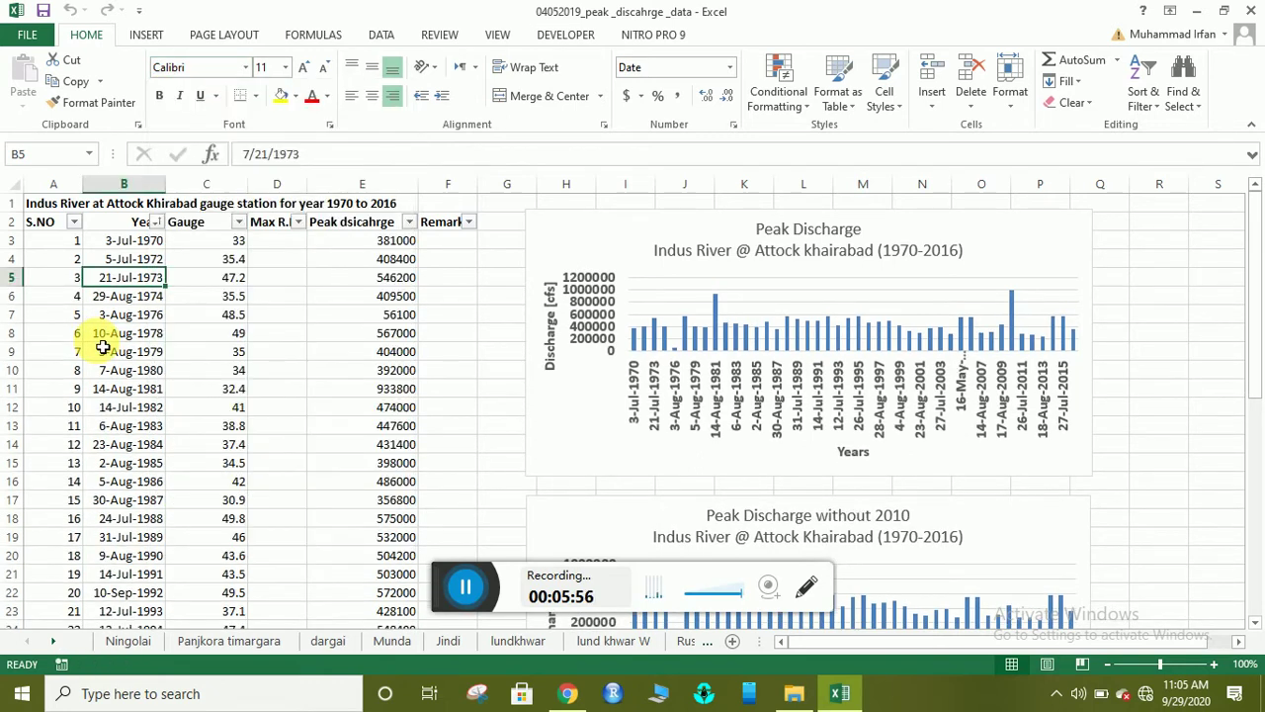
pyautogui.click(285, 69)
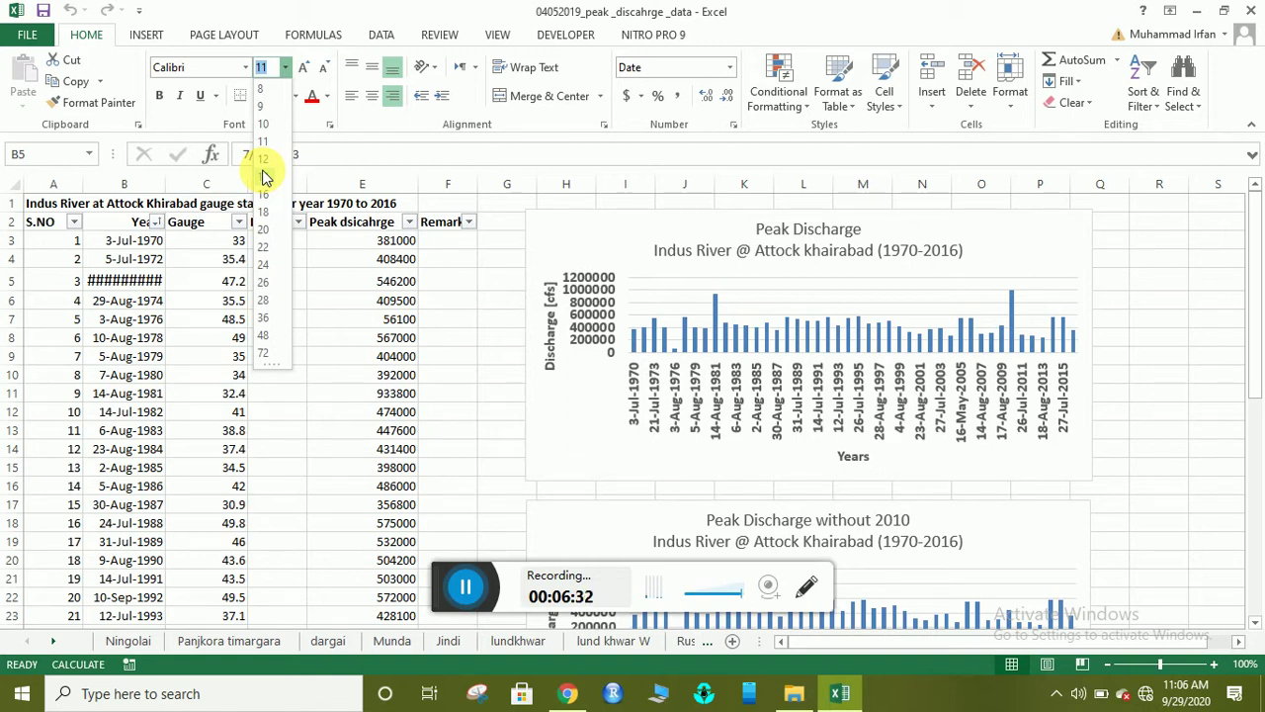
pyautogui.click(264, 176)
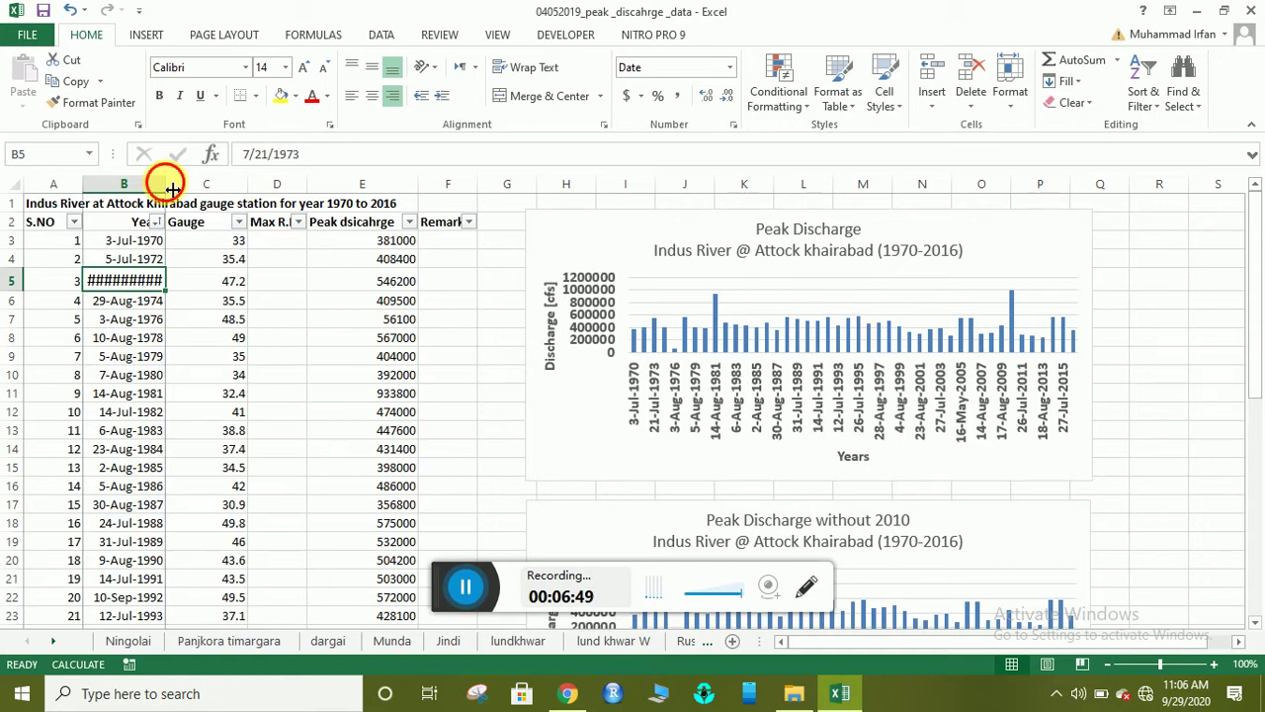
# - Widen column B and set the B5 date back to font size 11
pyautogui.moveTo(173, 189); pyautogui.dragTo(179, 189)
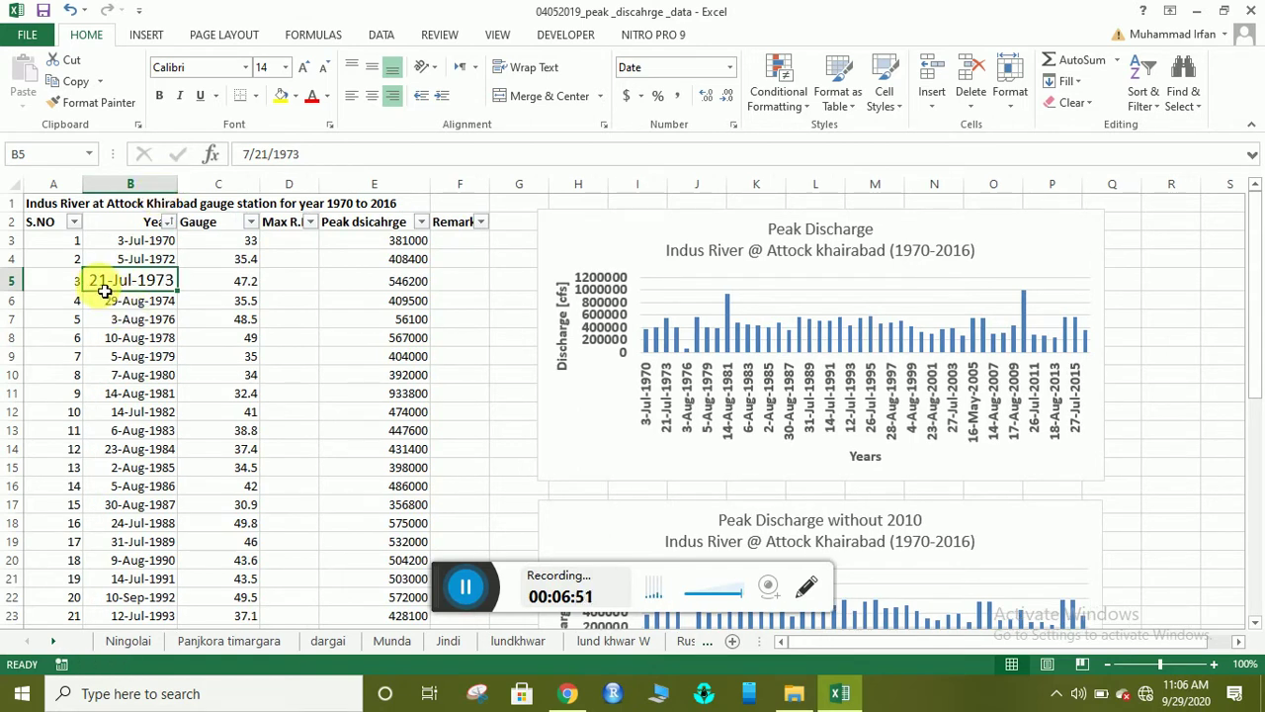
pyautogui.click(287, 66)
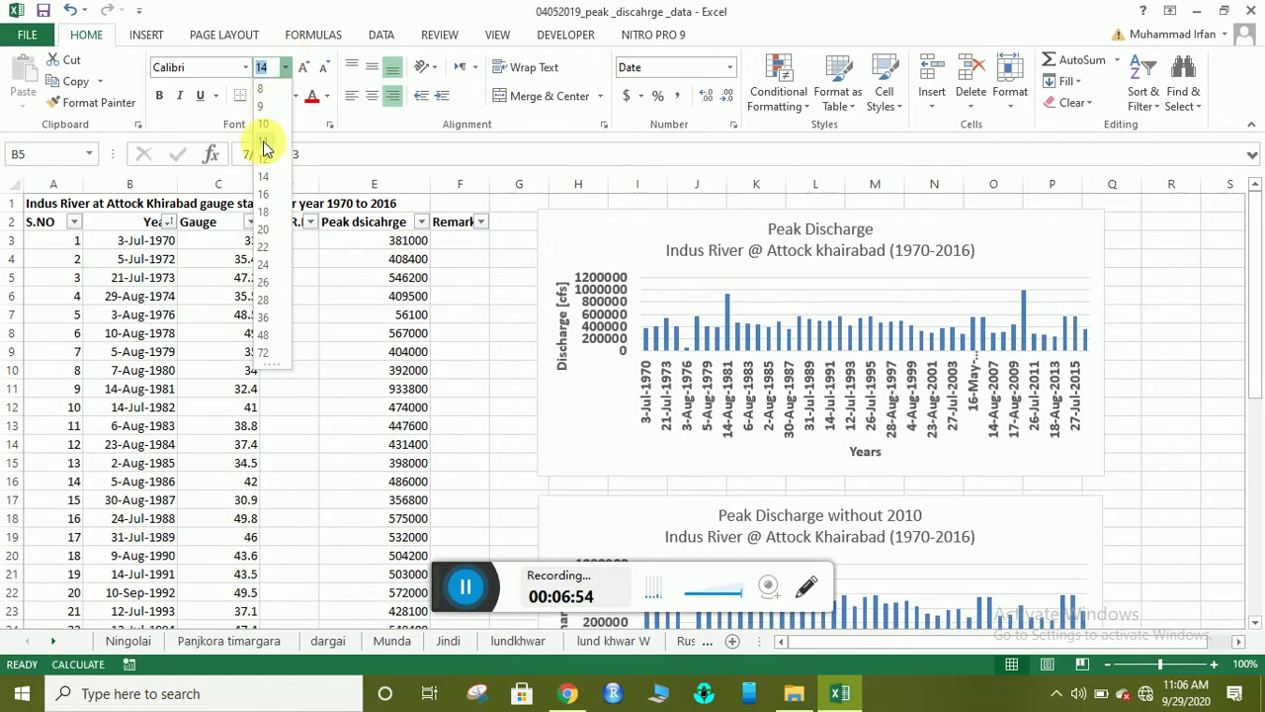
pyautogui.click(263, 141)
# - On C6 (35.5), try Increase and Decrease Font Size, then show the Fill Color choices
pyautogui.click(228, 295)
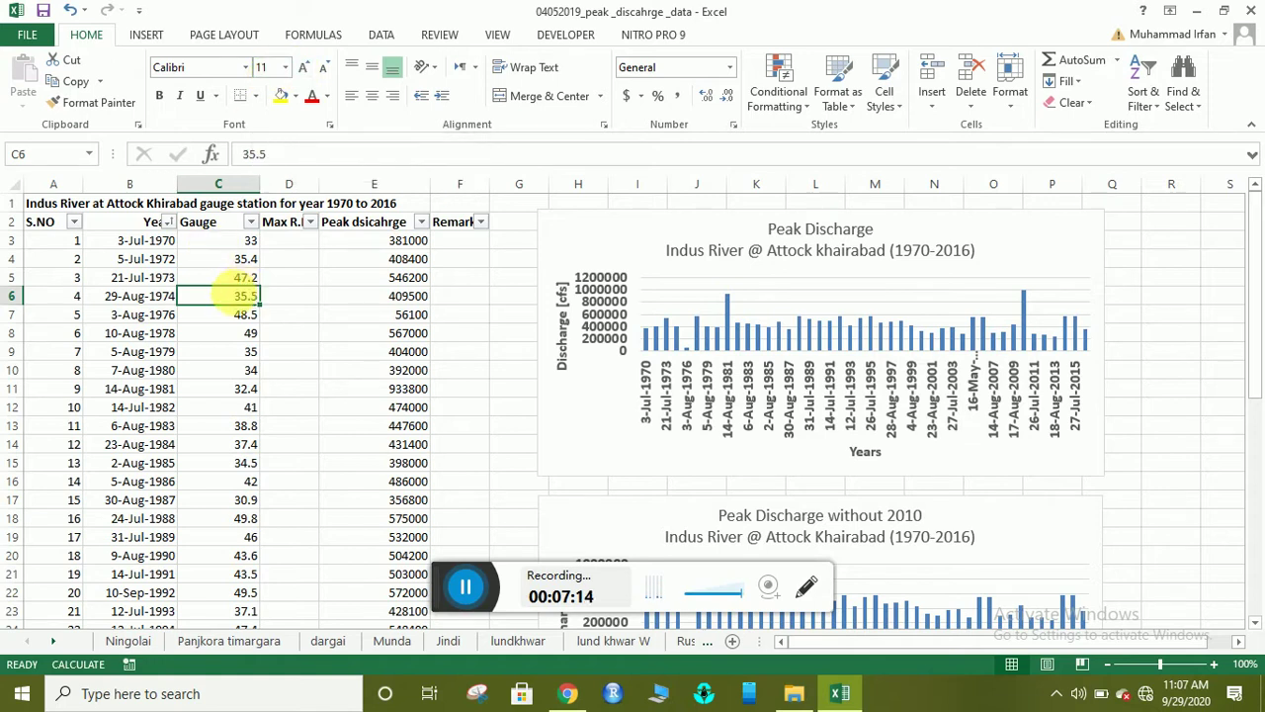
pyautogui.click(307, 67)
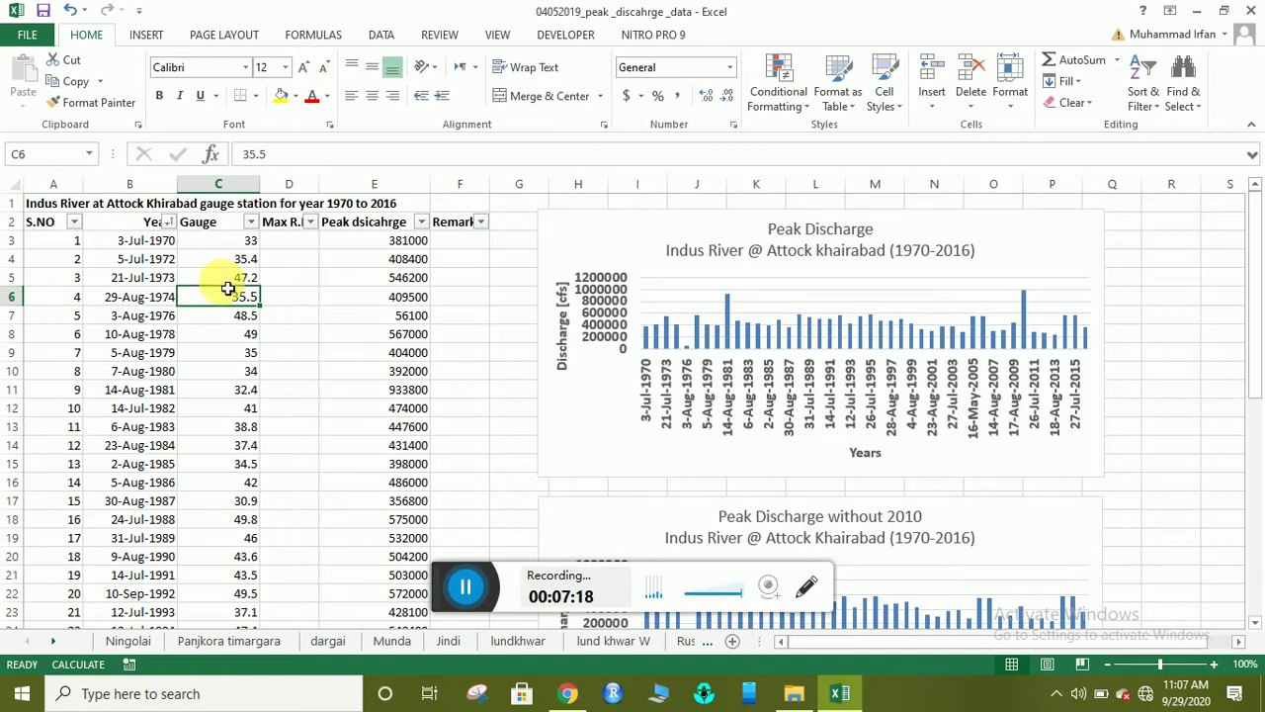
pyautogui.click(322, 72)
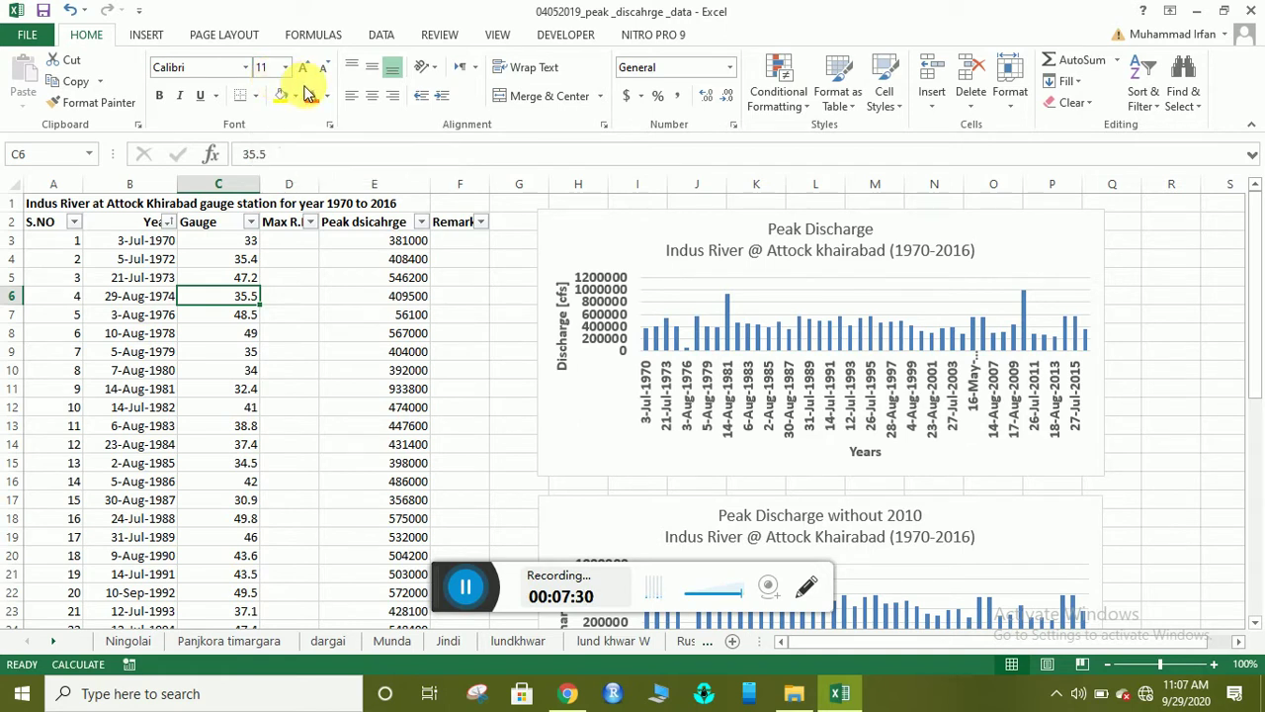
pyautogui.click(297, 95)
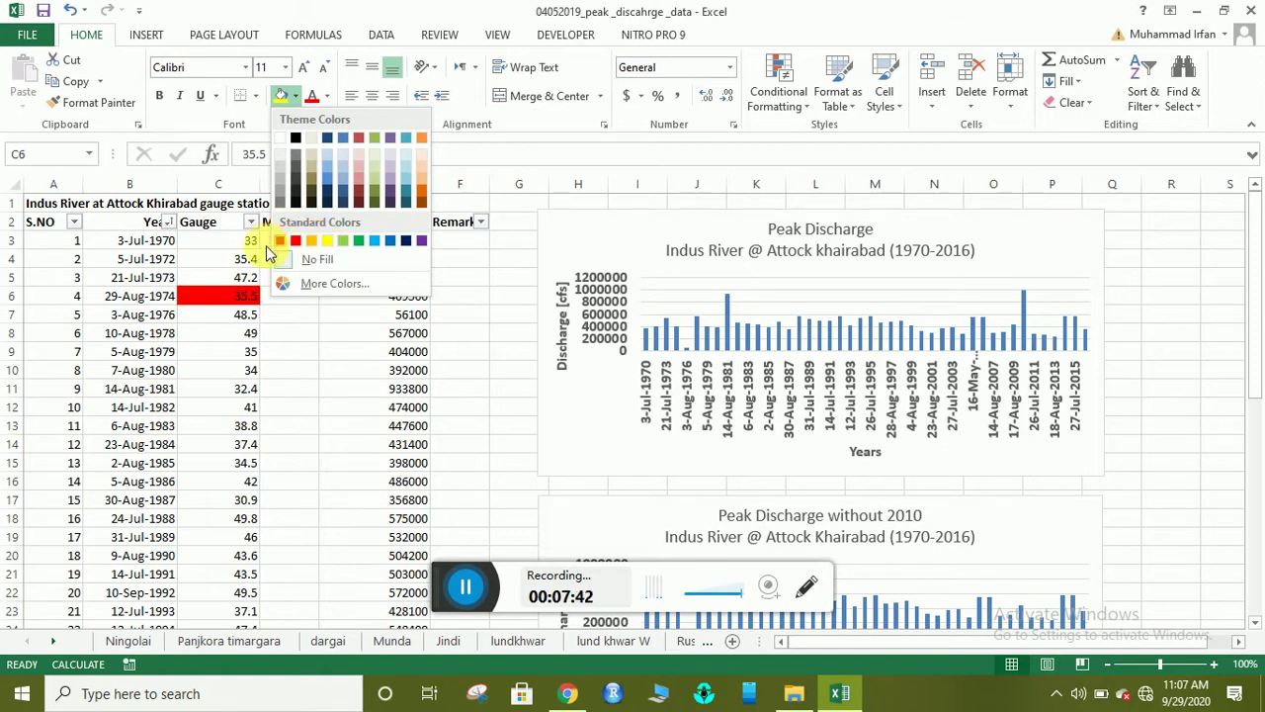
pyautogui.click(237, 265)
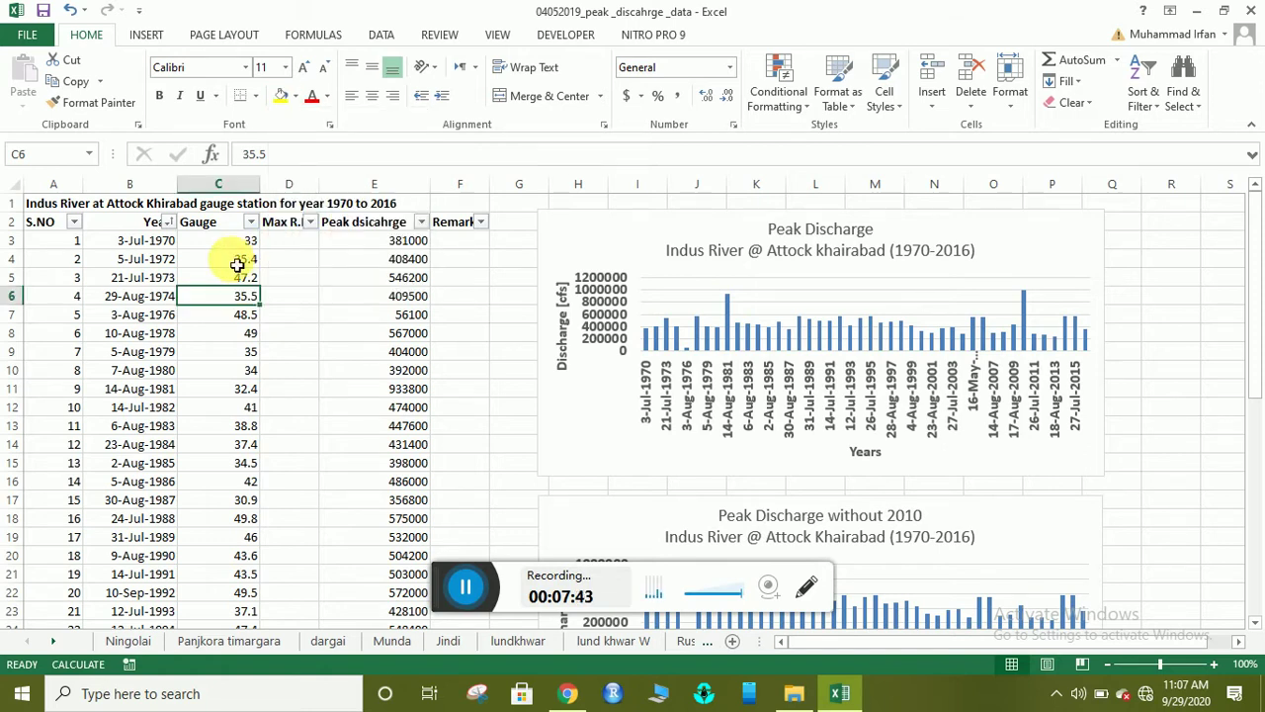
pyautogui.click(328, 96)
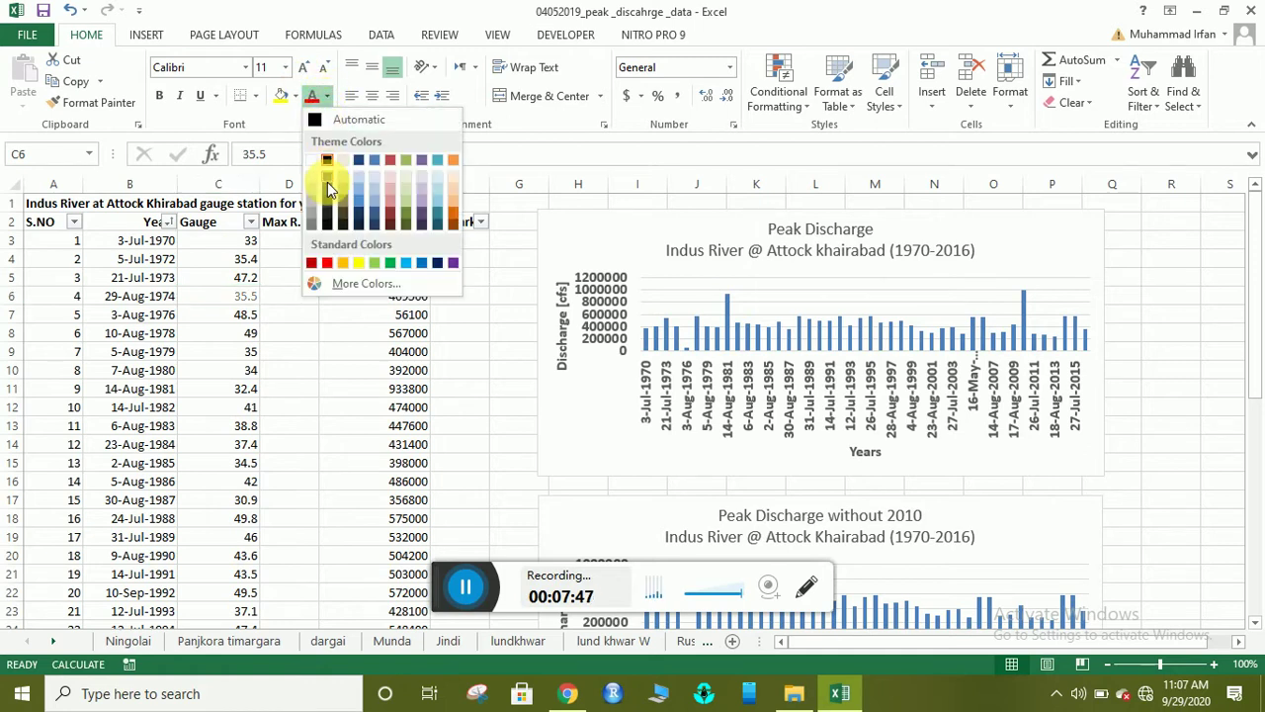
pyautogui.click(281, 119)
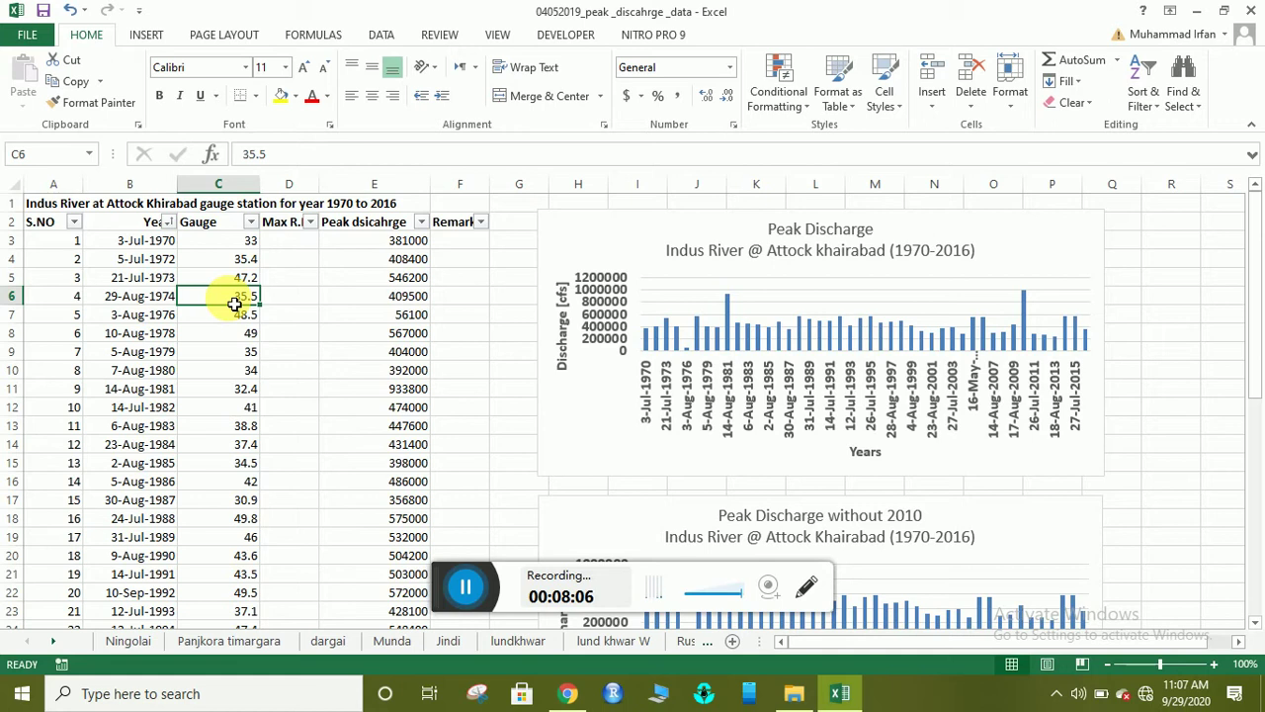
pyautogui.click(327, 97)
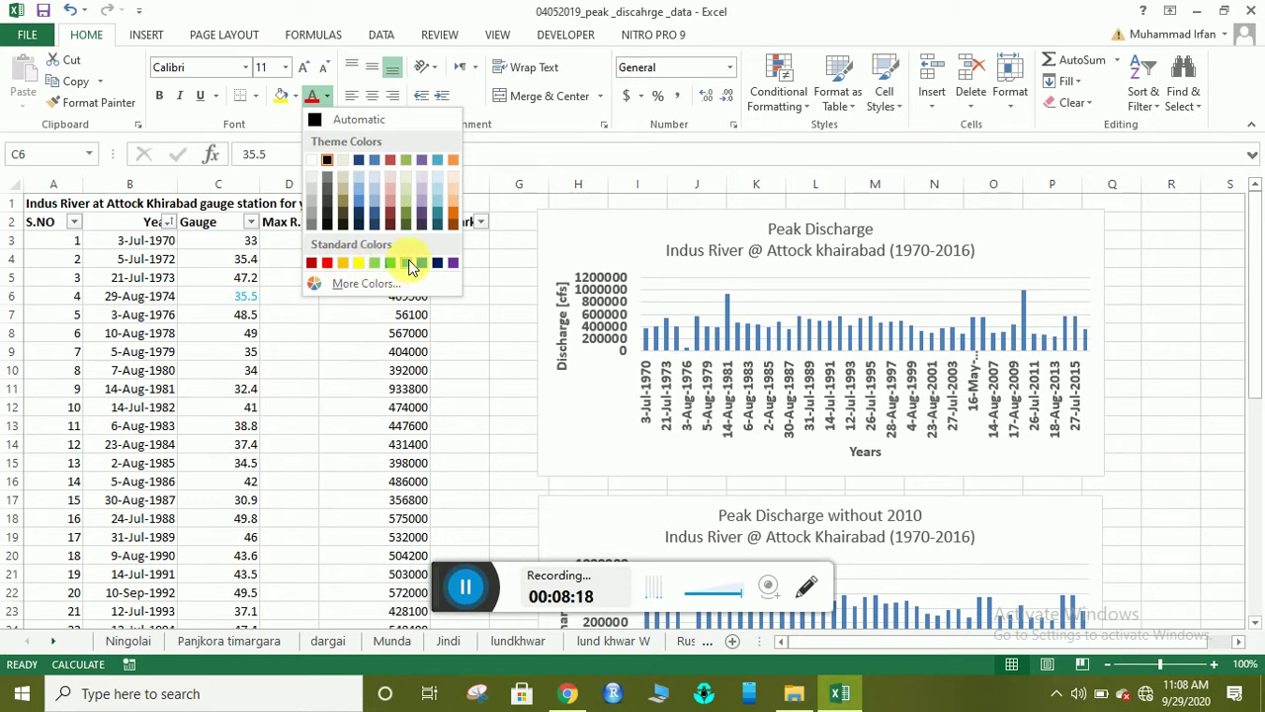
pyautogui.click(230, 265)
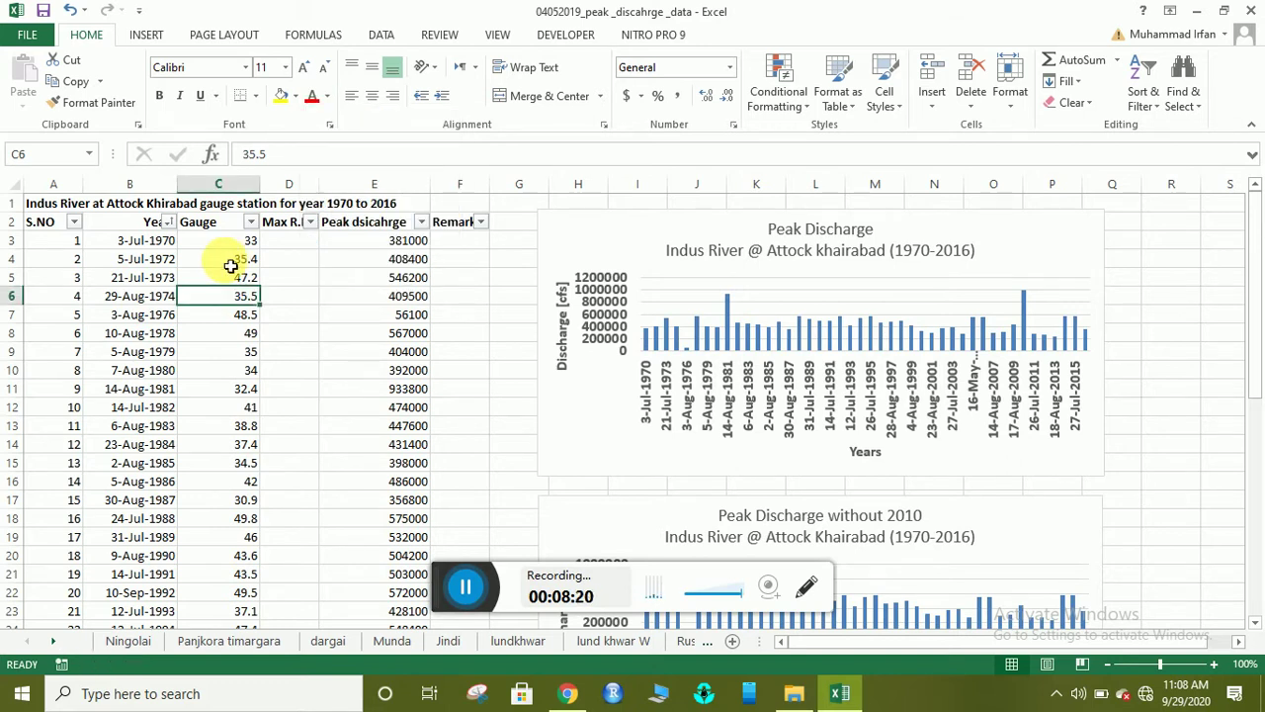
# - Vertically centre C6 and drag row 6 to about 27.75 points (37 pixels) tall
pyautogui.click(370, 71)
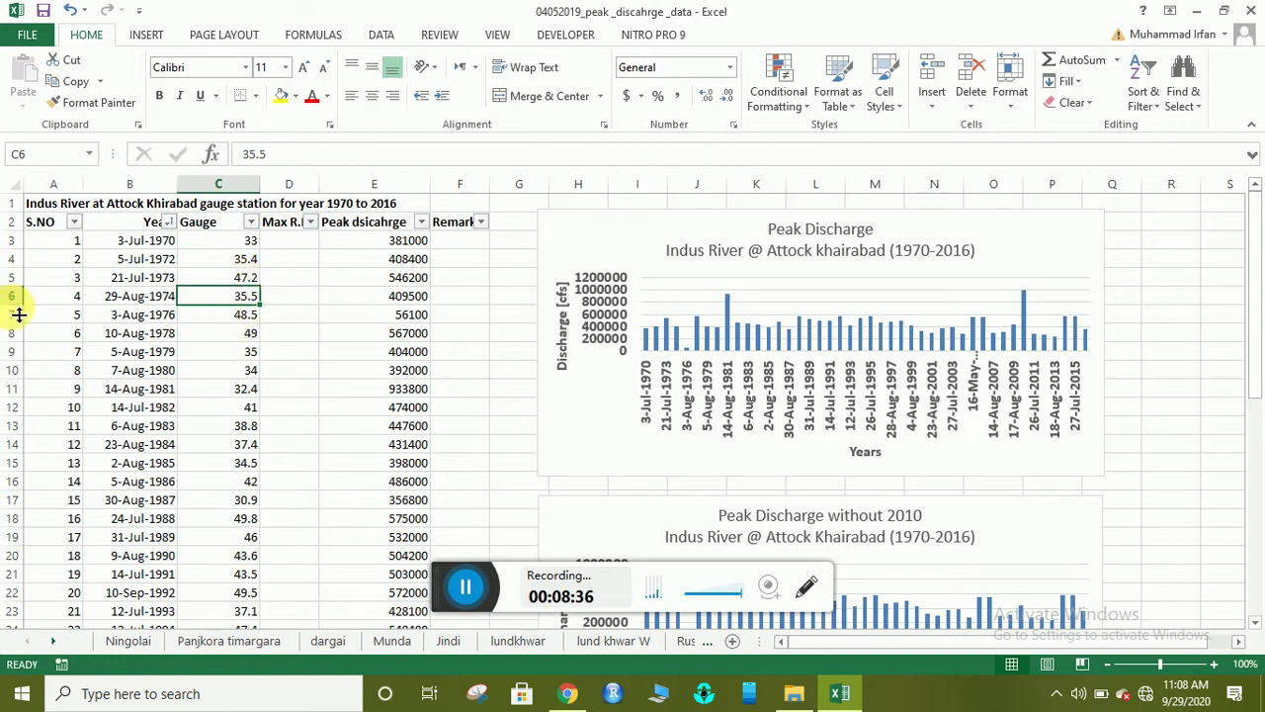
pyautogui.moveTo(19, 314); pyautogui.dragTo(20, 315)
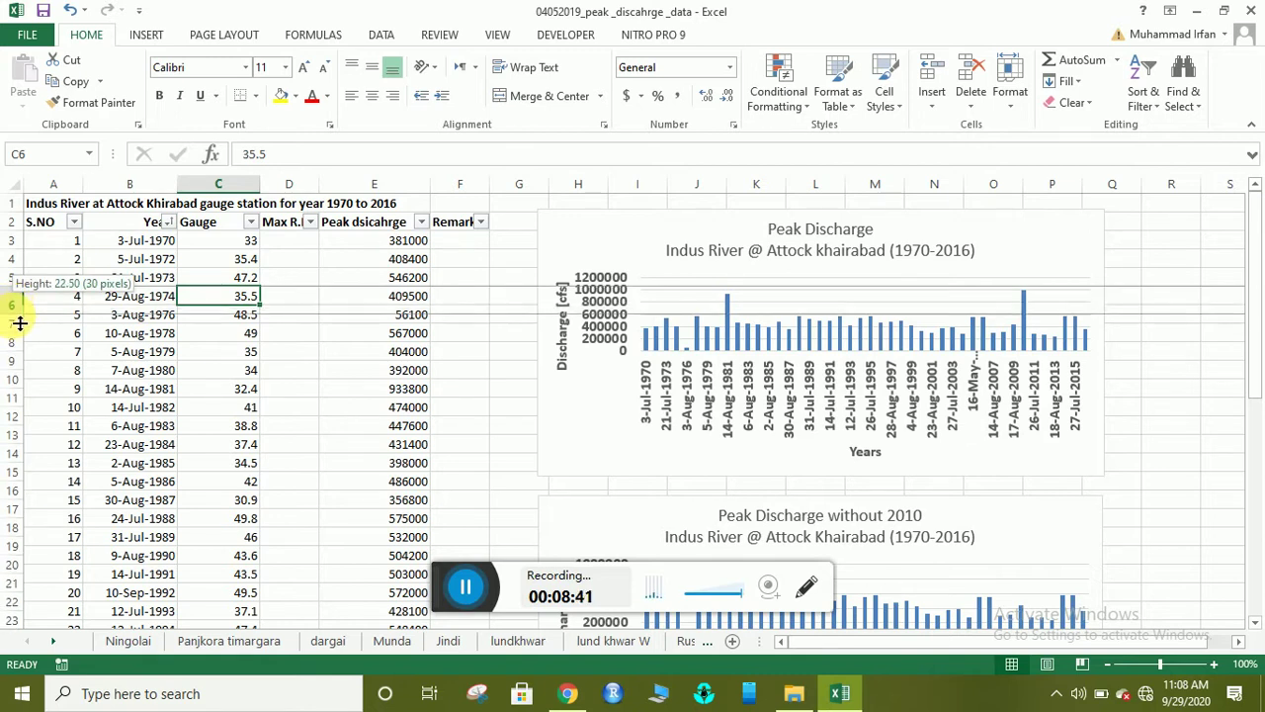
pyautogui.moveTo(20, 315)
pyautogui.mouseDown()
pyautogui.moveTo(20, 334)
pyautogui.moveTo(20, 312)
pyautogui.mouseUp()
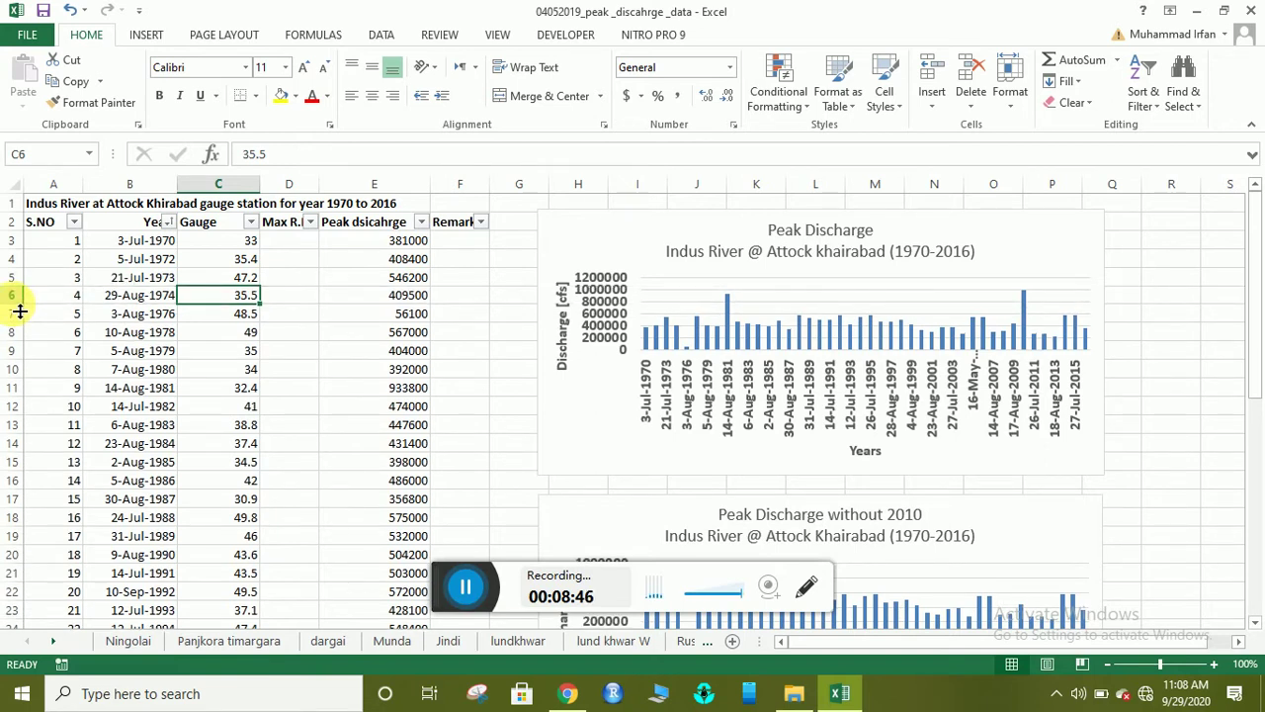
pyautogui.moveTo(20, 311); pyautogui.dragTo(20, 314)
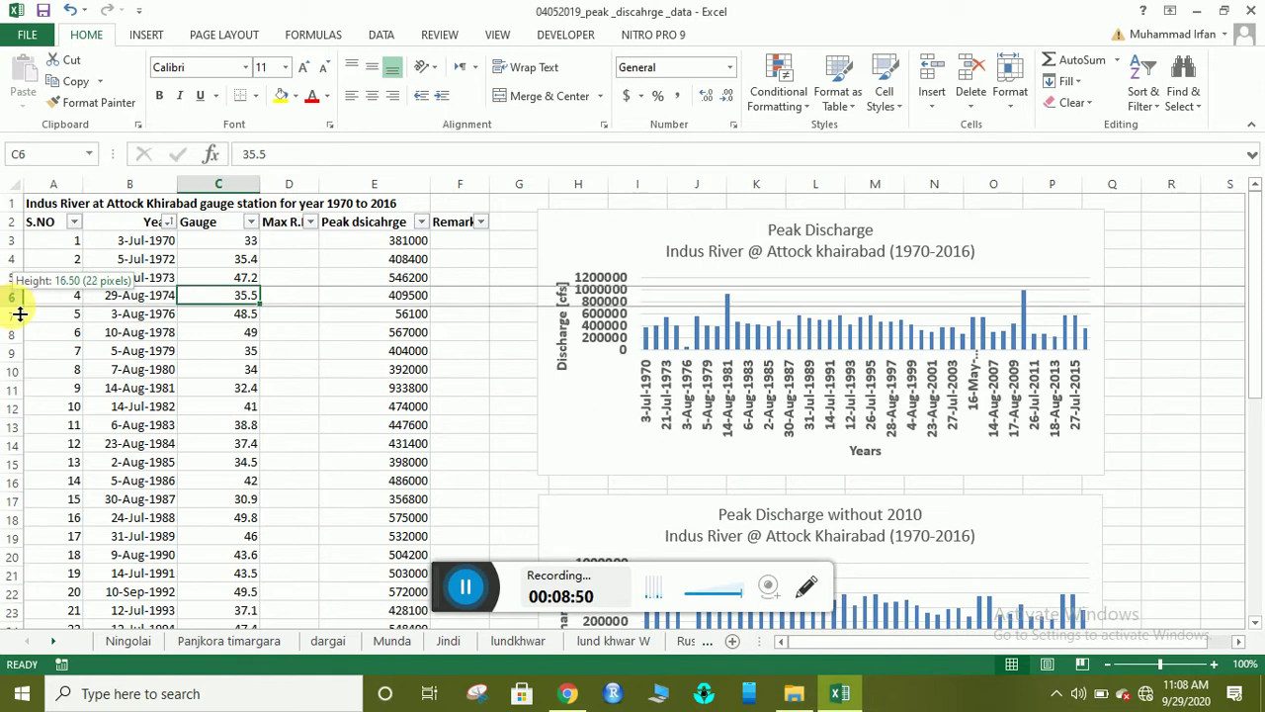
pyautogui.moveTo(20, 313); pyautogui.dragTo(21, 327)
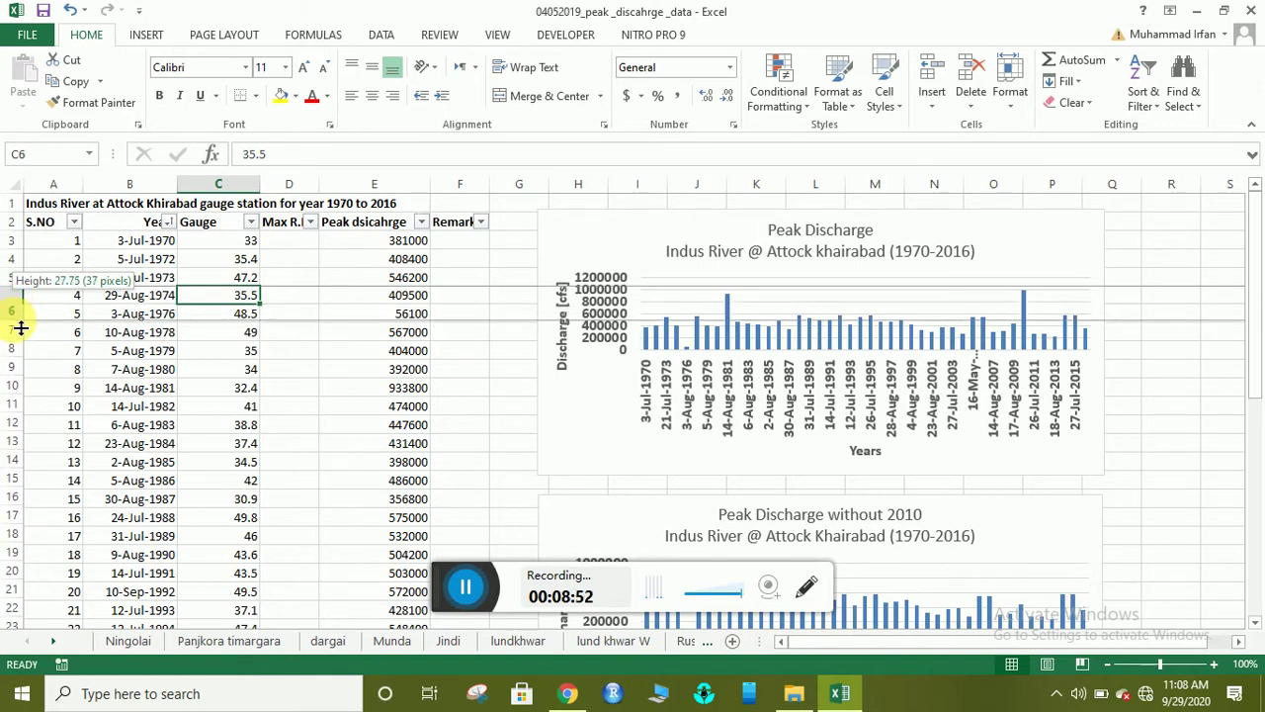
pyautogui.moveTo(21, 327); pyautogui.dragTo(20, 330)
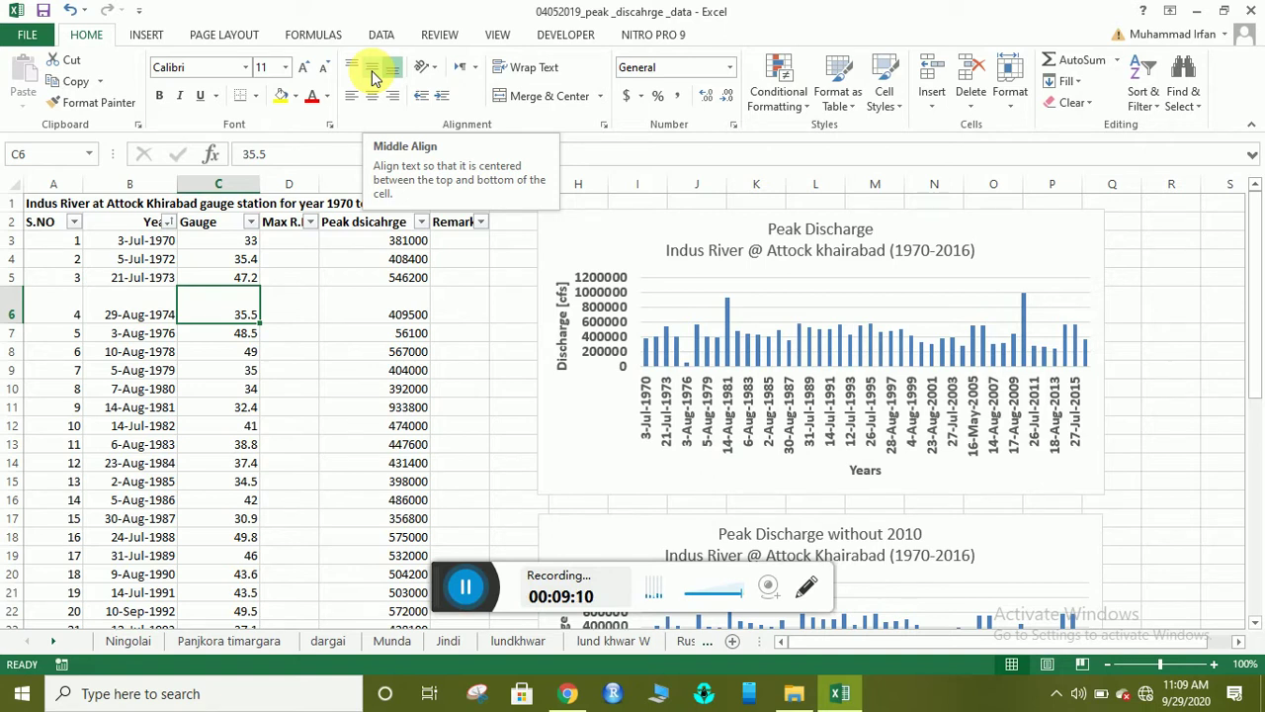
# - Try Middle, Top, Bottom and Center alignment on the 35.5 value in C6
pyautogui.click(374, 79)
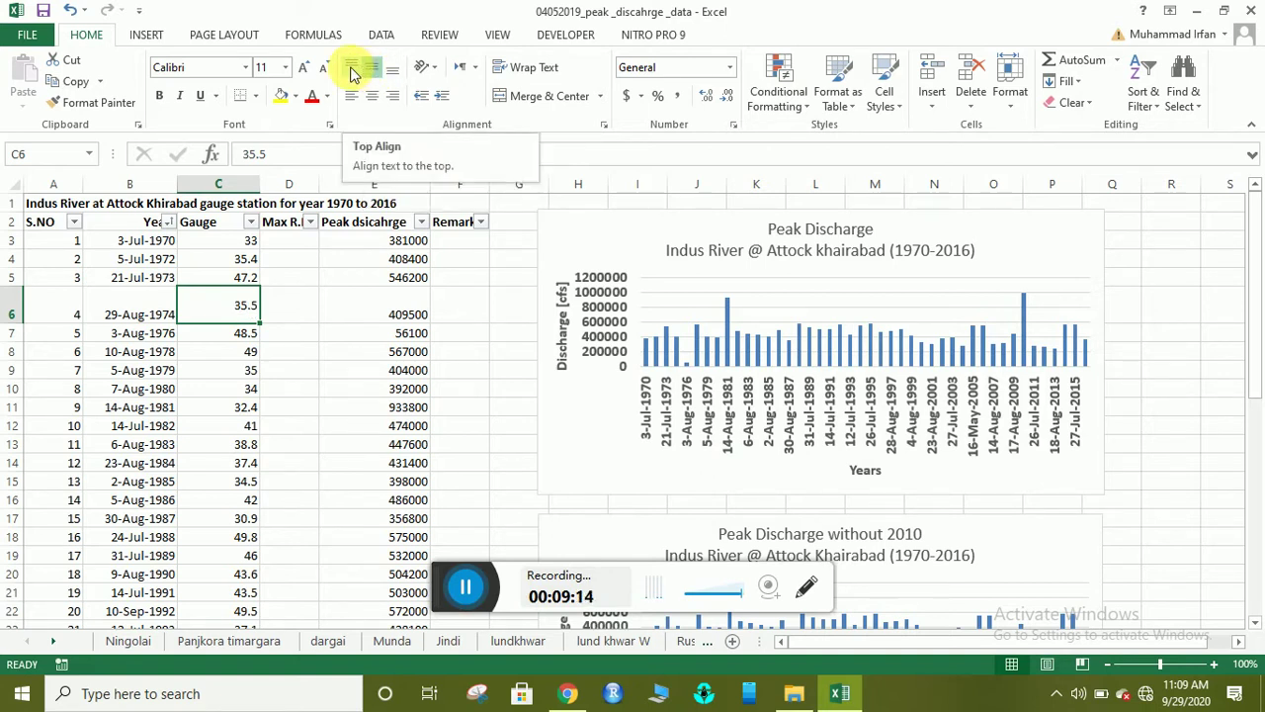
pyautogui.click(354, 75)
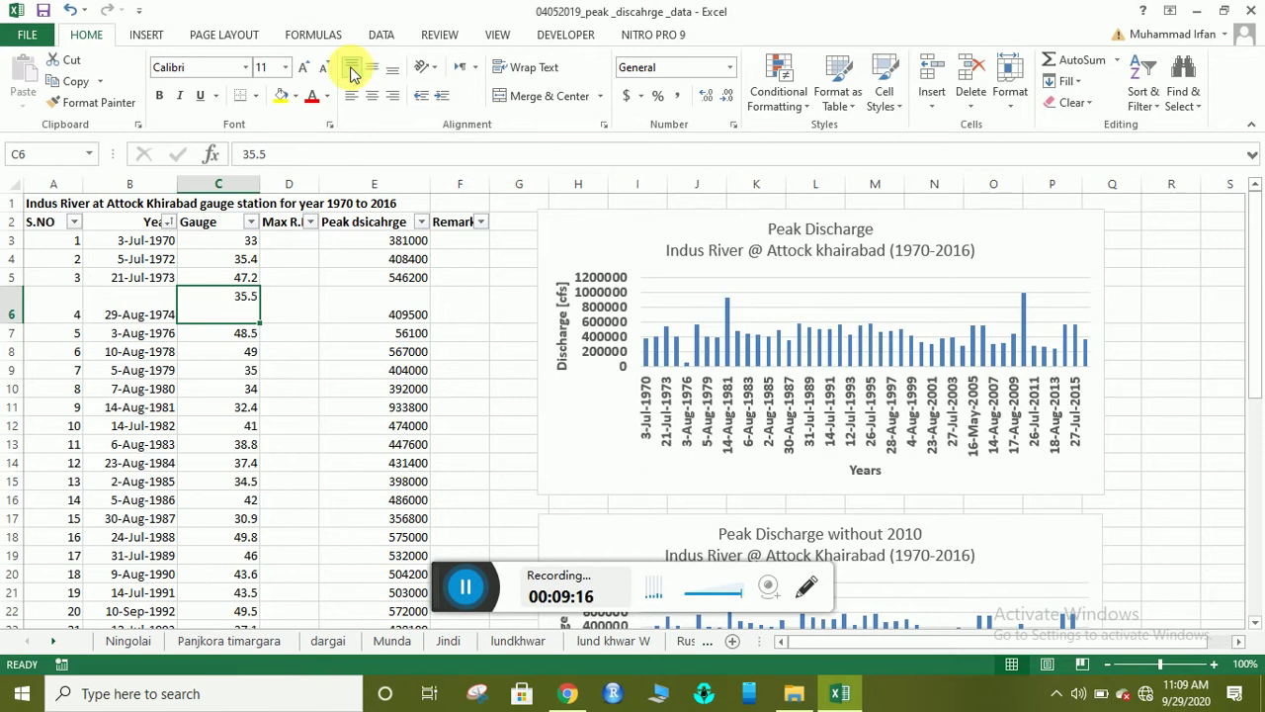
pyautogui.click(393, 71)
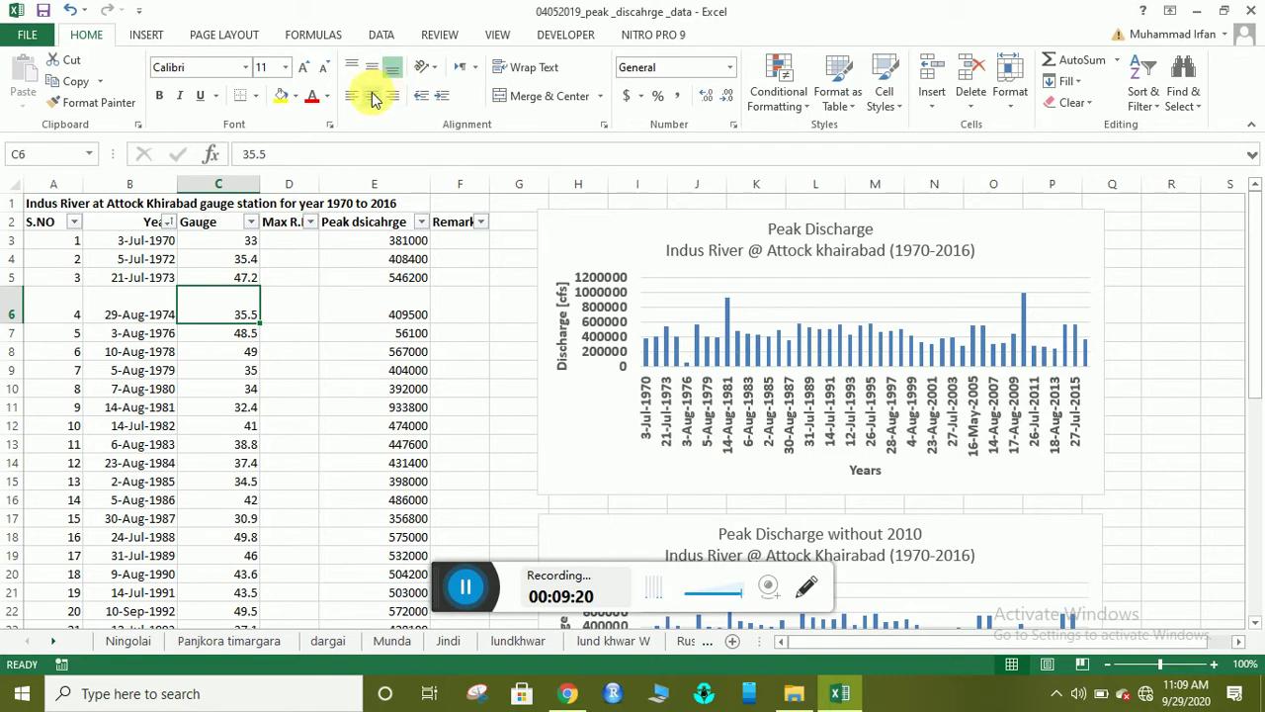
pyautogui.click(373, 97)
pyautogui.click(374, 69)
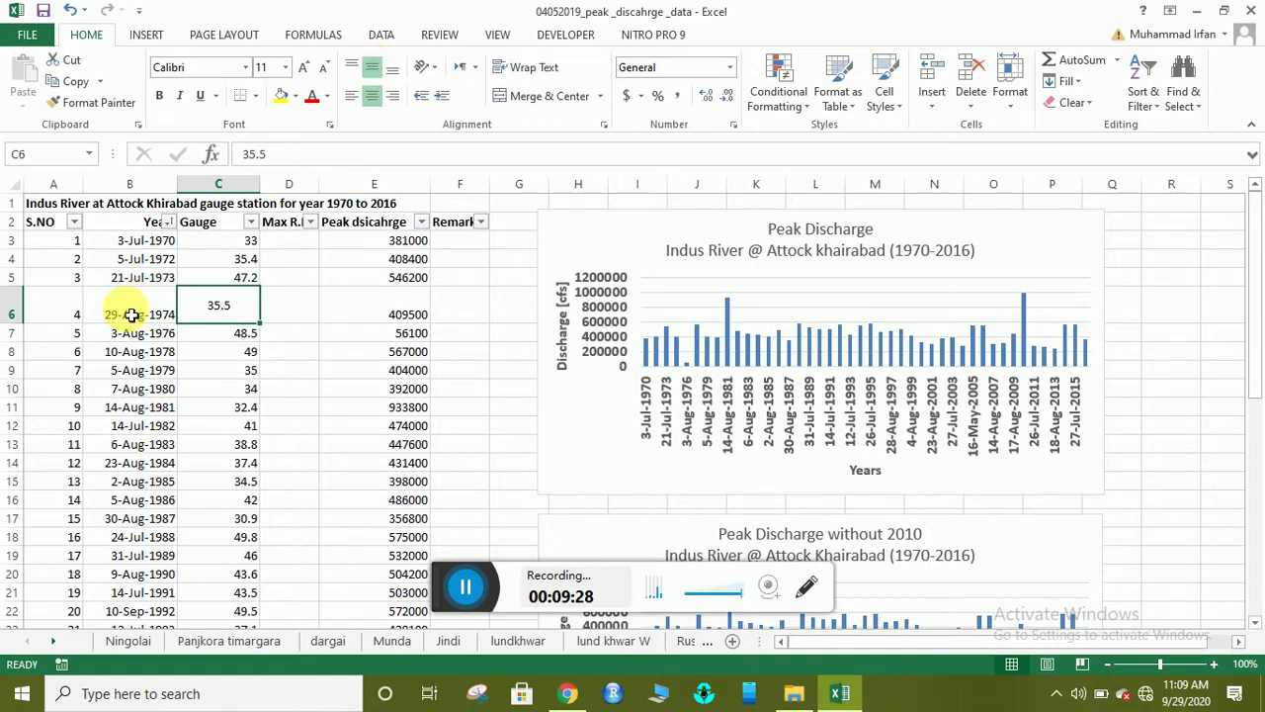
# - Centre the B6 date vertically and horizontally, then reselect B6
pyautogui.click(129, 315)
pyautogui.click(371, 66)
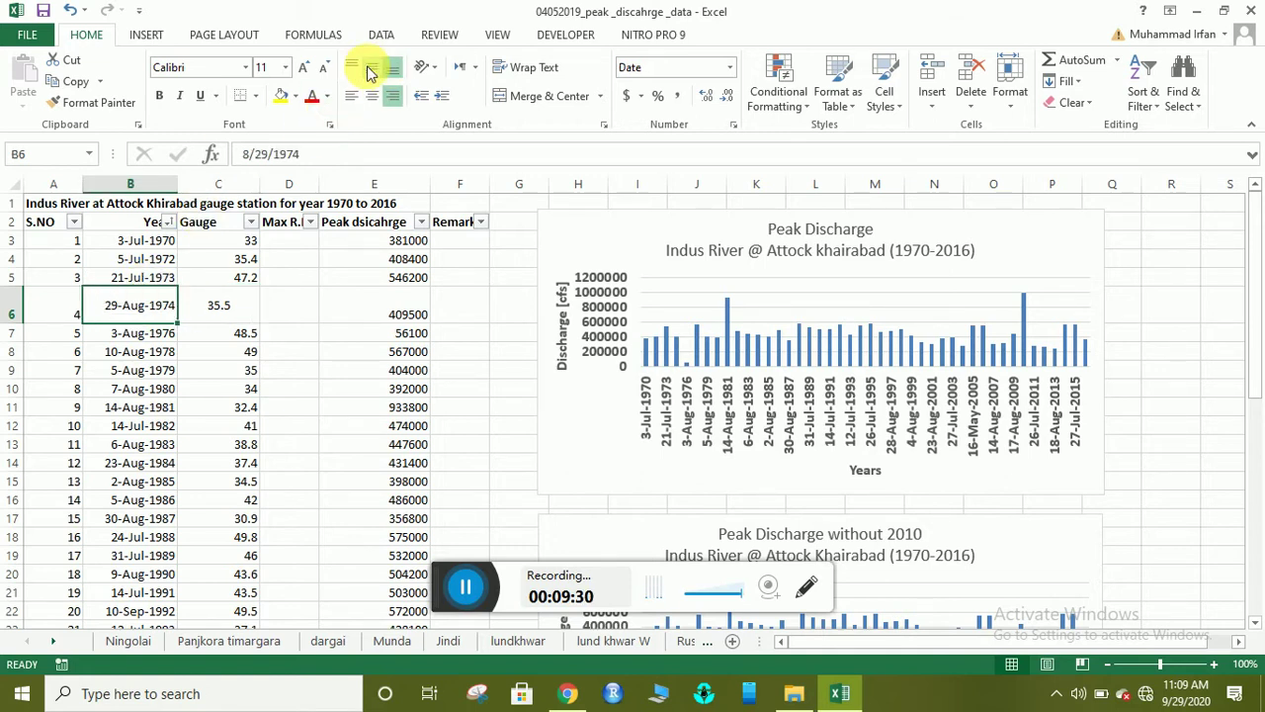
pyautogui.click(376, 96)
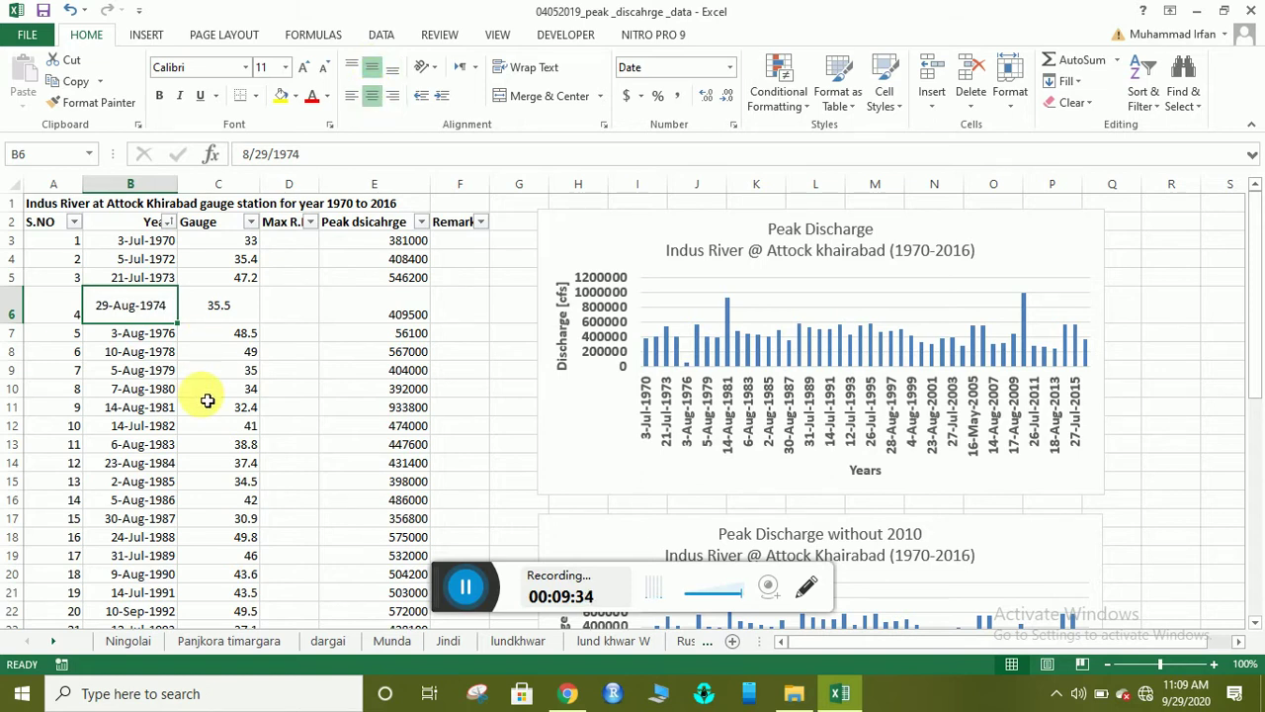
pyautogui.click(229, 341)
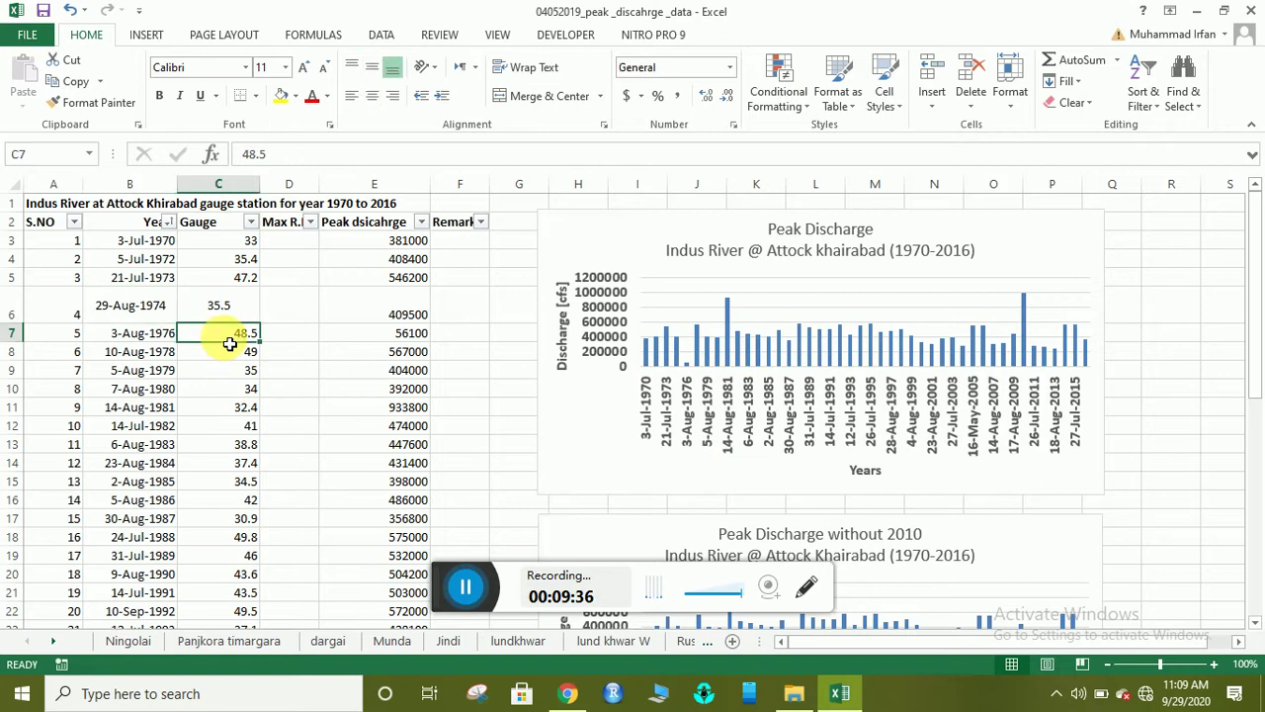
pyautogui.click(116, 307)
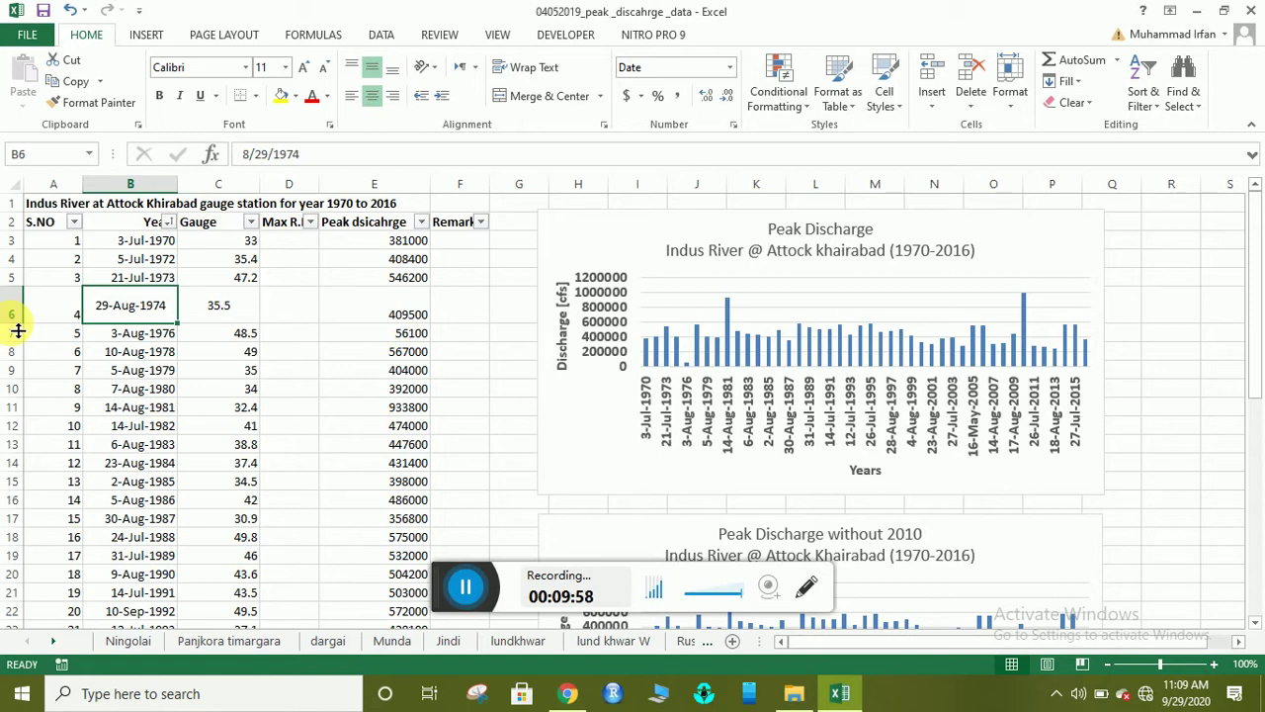
# - Undo the alignment changes in row 6 with Ctrl+Z three times
pyautogui.hotkey('ctrl', 'z')
pyautogui.hotkey('ctrl', 'z')
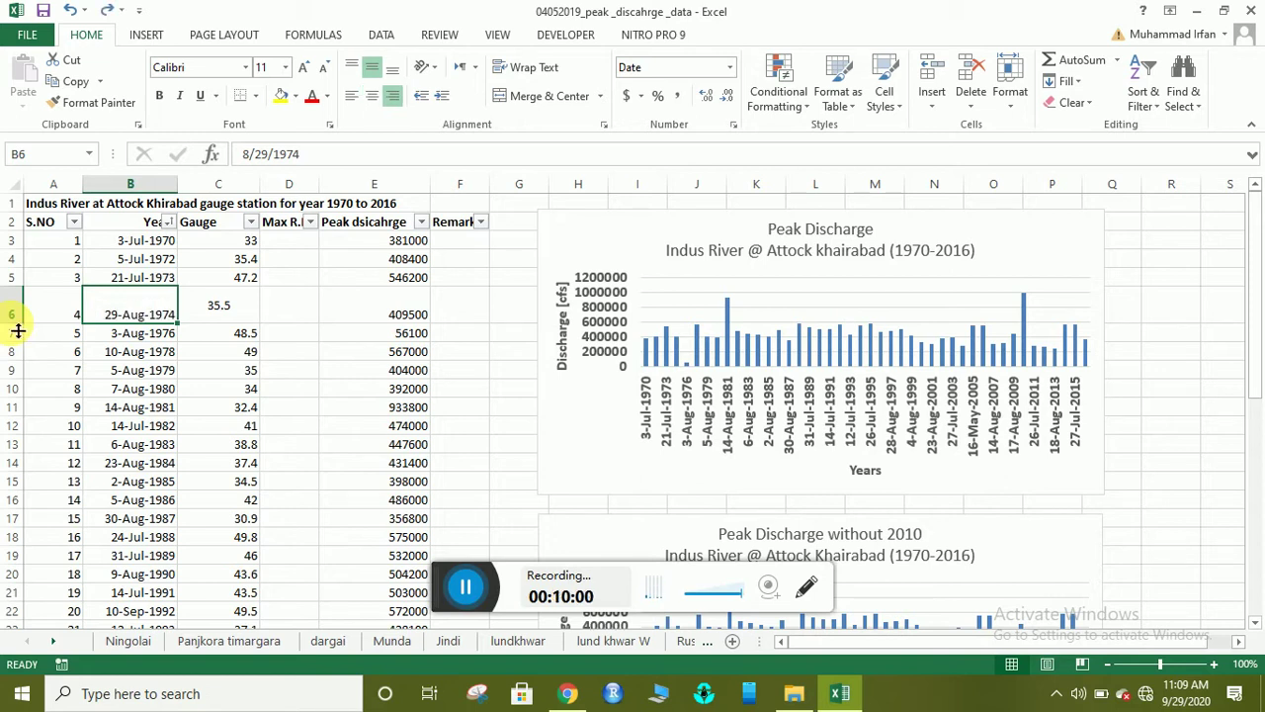
pyautogui.hotkey('ctrl', 'z')
pyautogui.hotkey('ctrl', 'z')
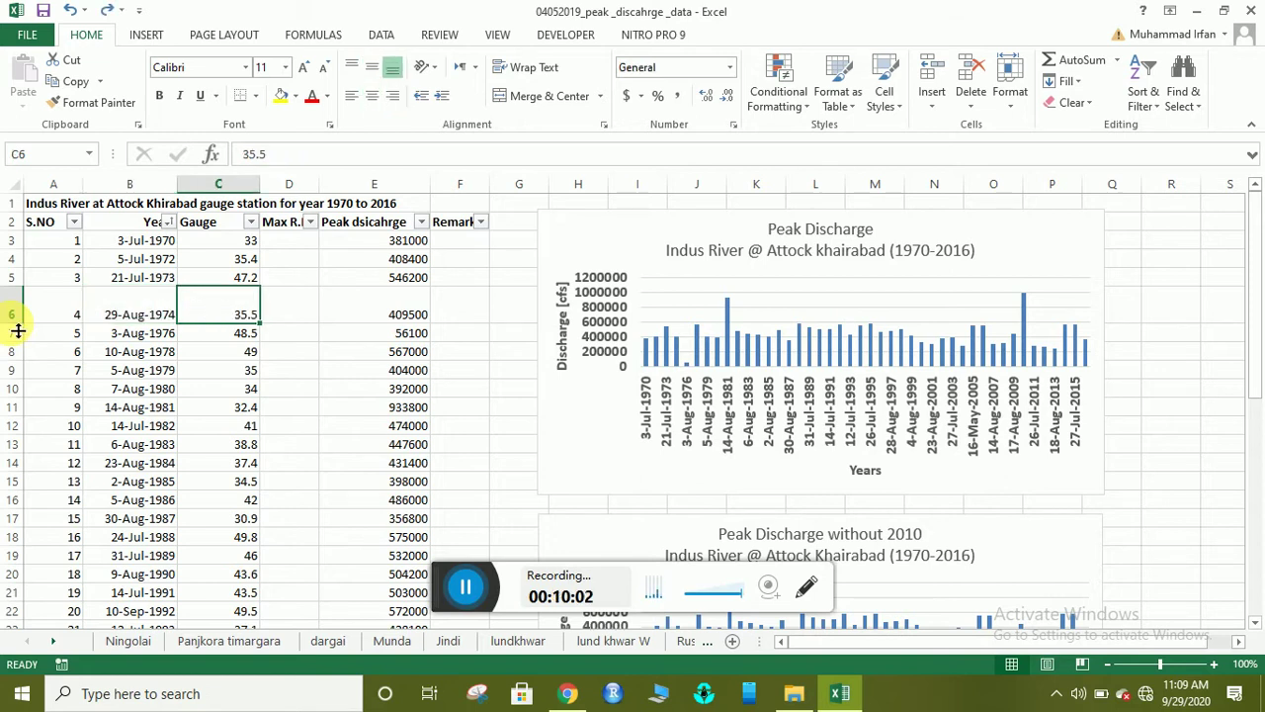
pyautogui.hotkey('ctrl', 'z')
pyautogui.hotkey('ctrl', 'z')
pyautogui.hotkey('ctrl', 'z')
pyautogui.hotkey('ctrl', 'z')
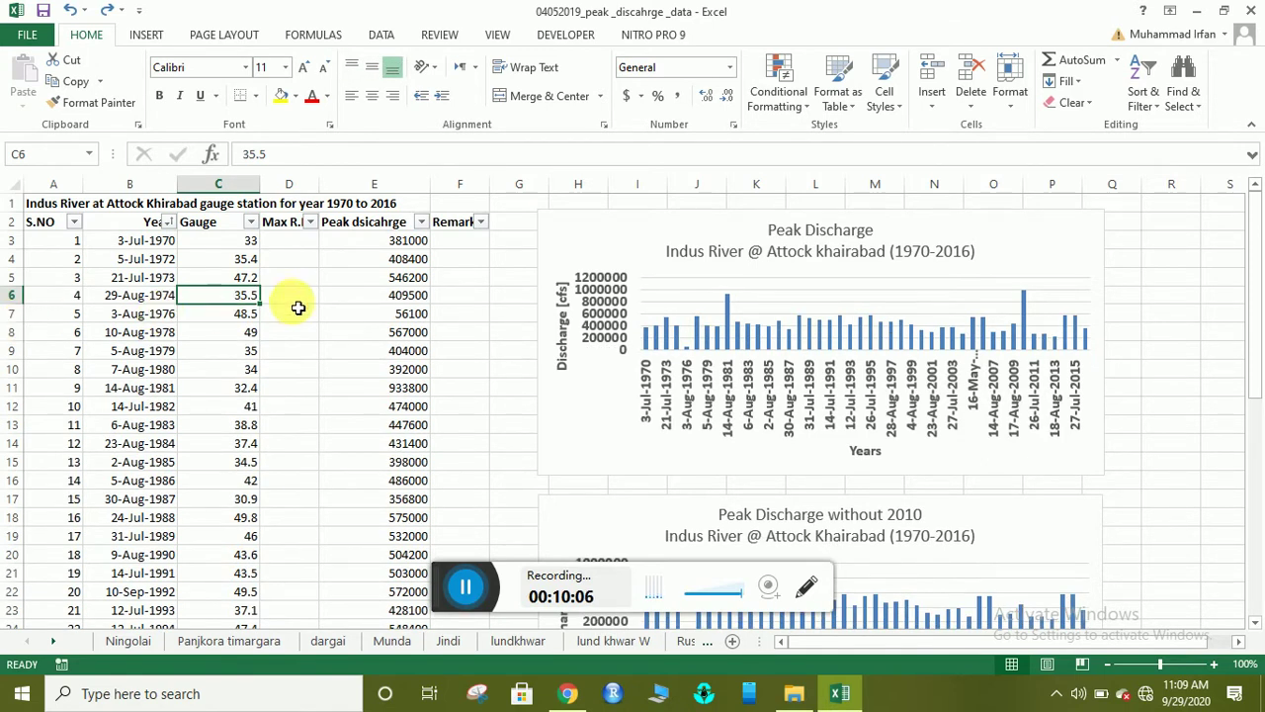
pyautogui.click(350, 300)
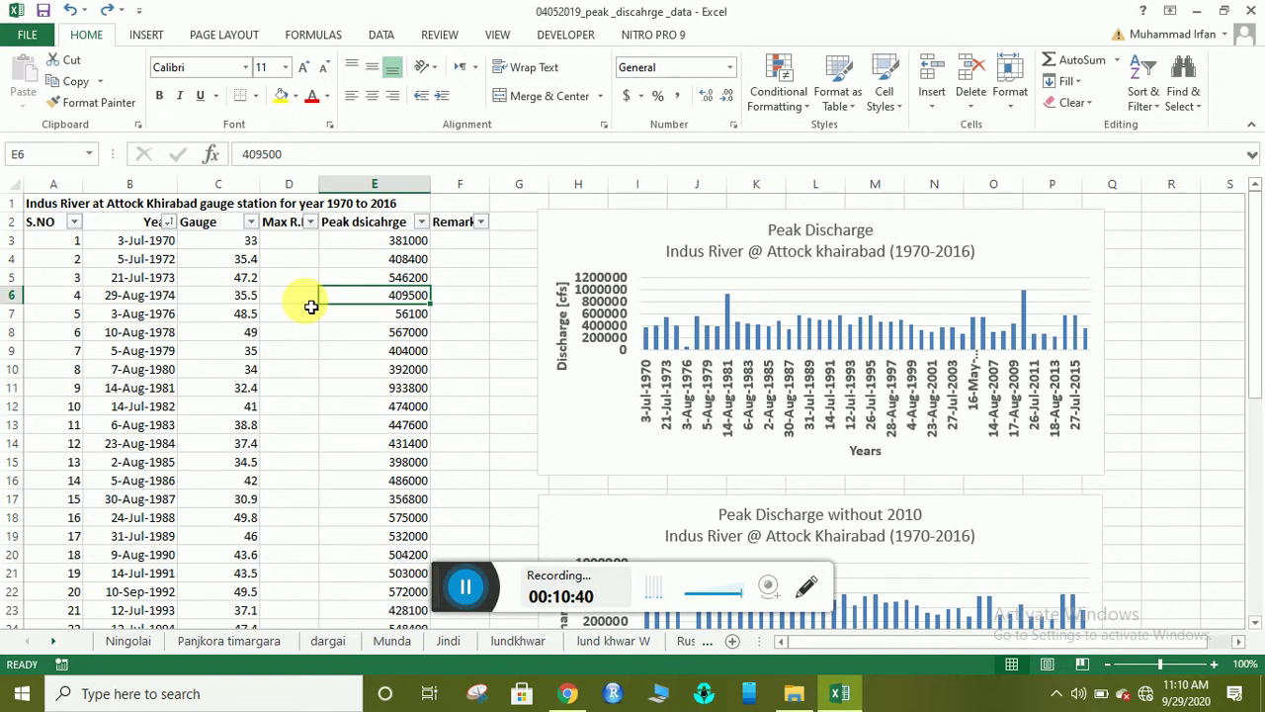
pyautogui.click(44, 204)
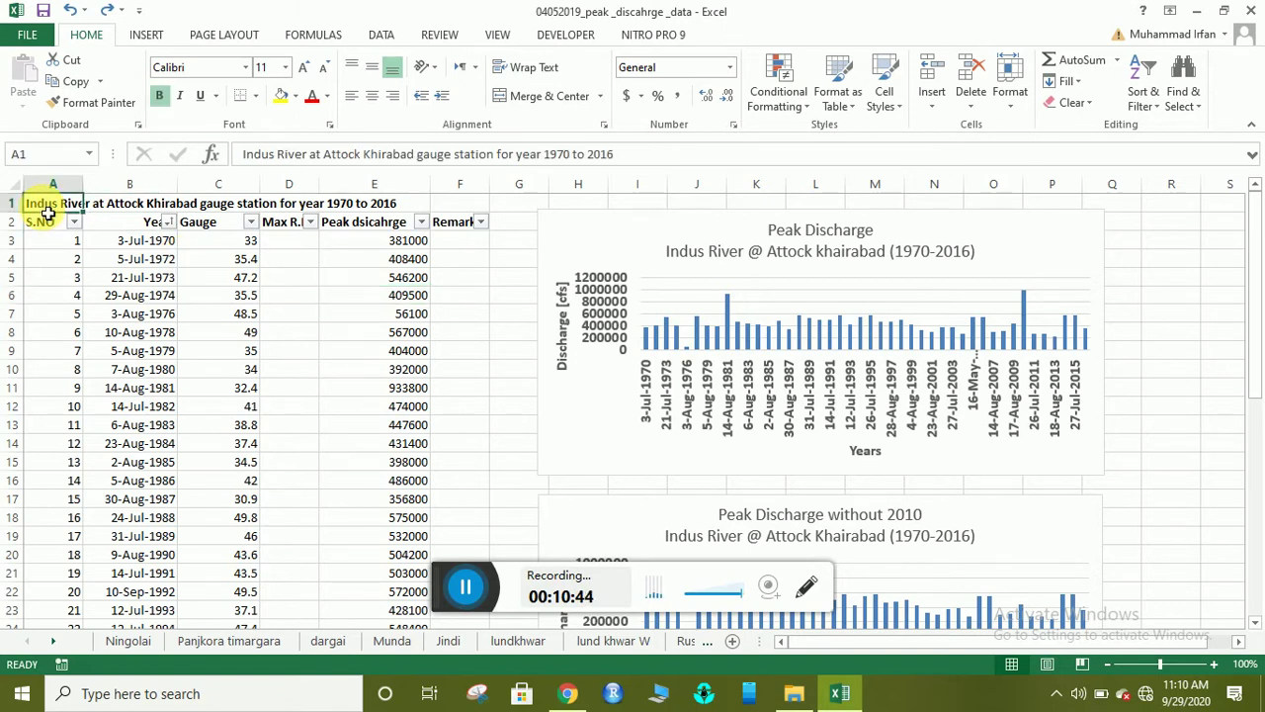
pyautogui.click(100, 206)
pyautogui.click(188, 203)
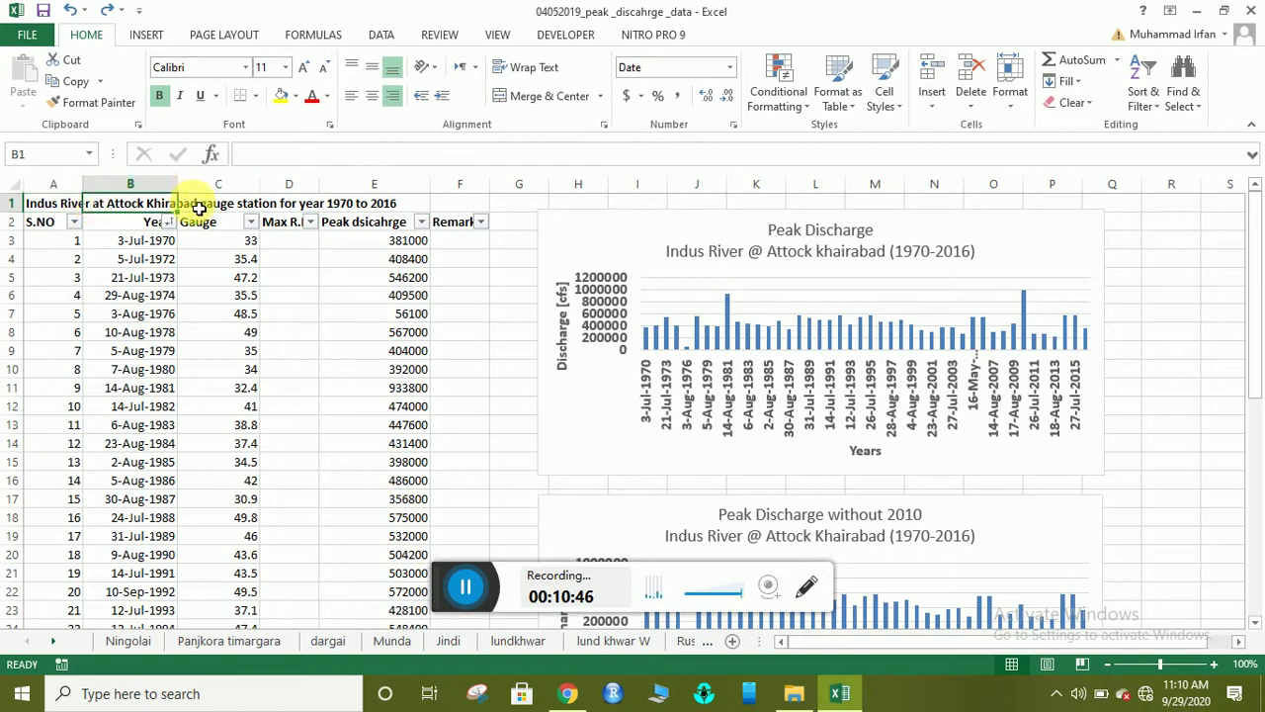
pyautogui.click(296, 204)
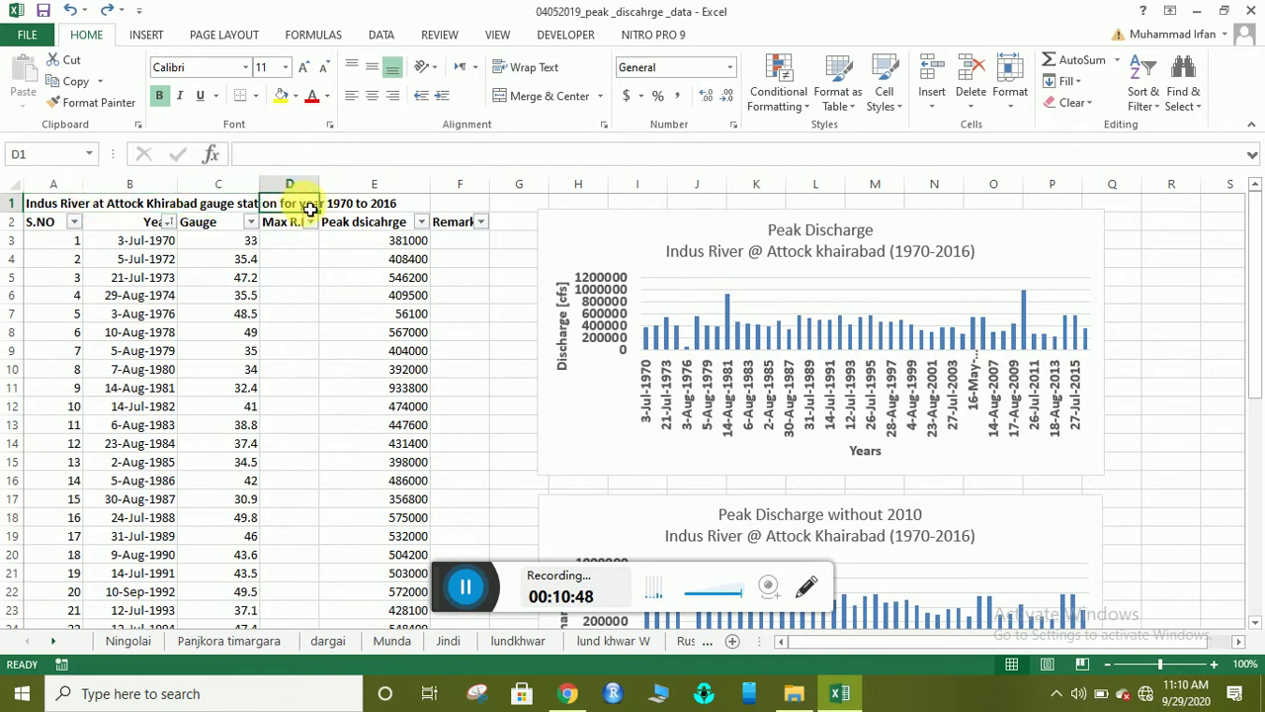
pyautogui.click(352, 207)
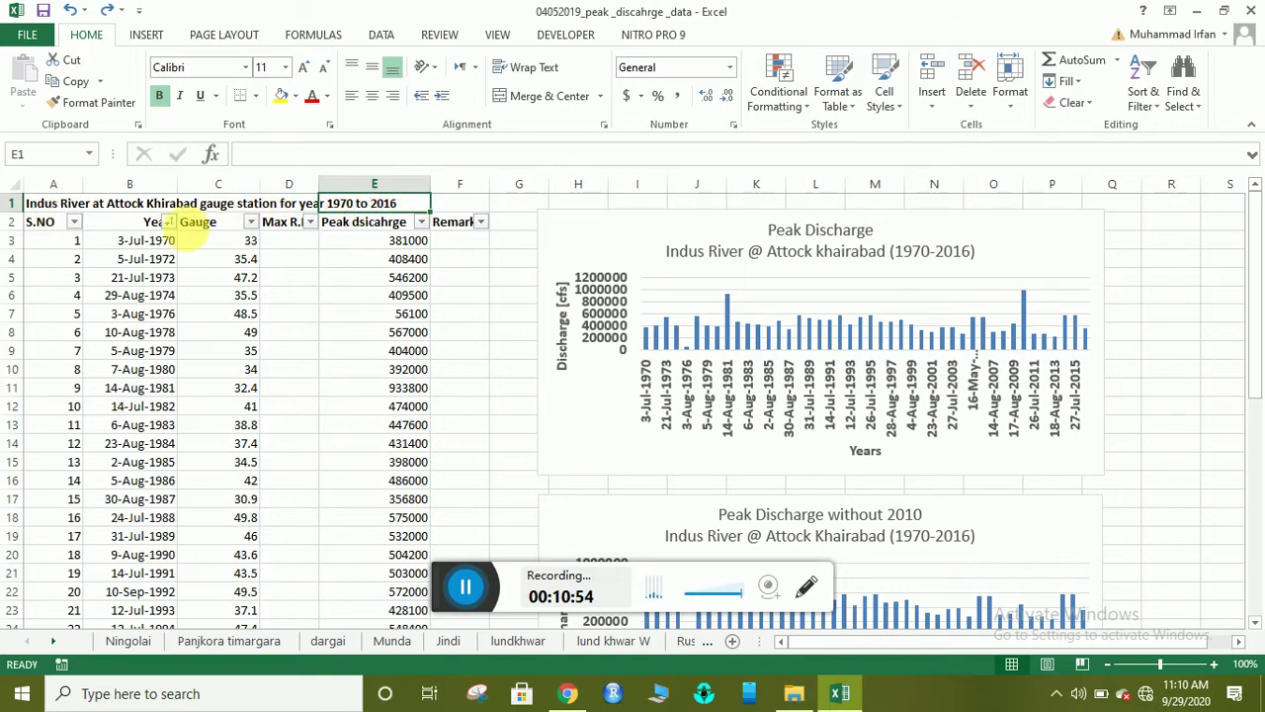
pyautogui.click(45, 208)
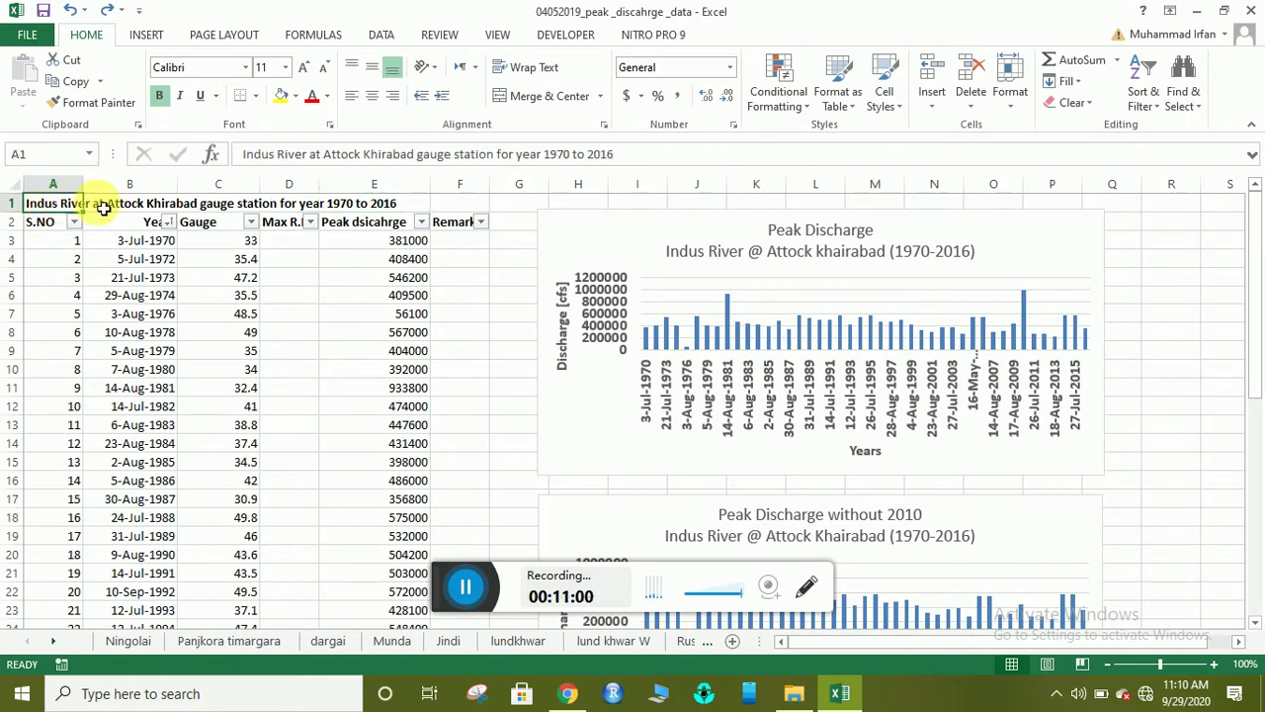
pyautogui.click(101, 241)
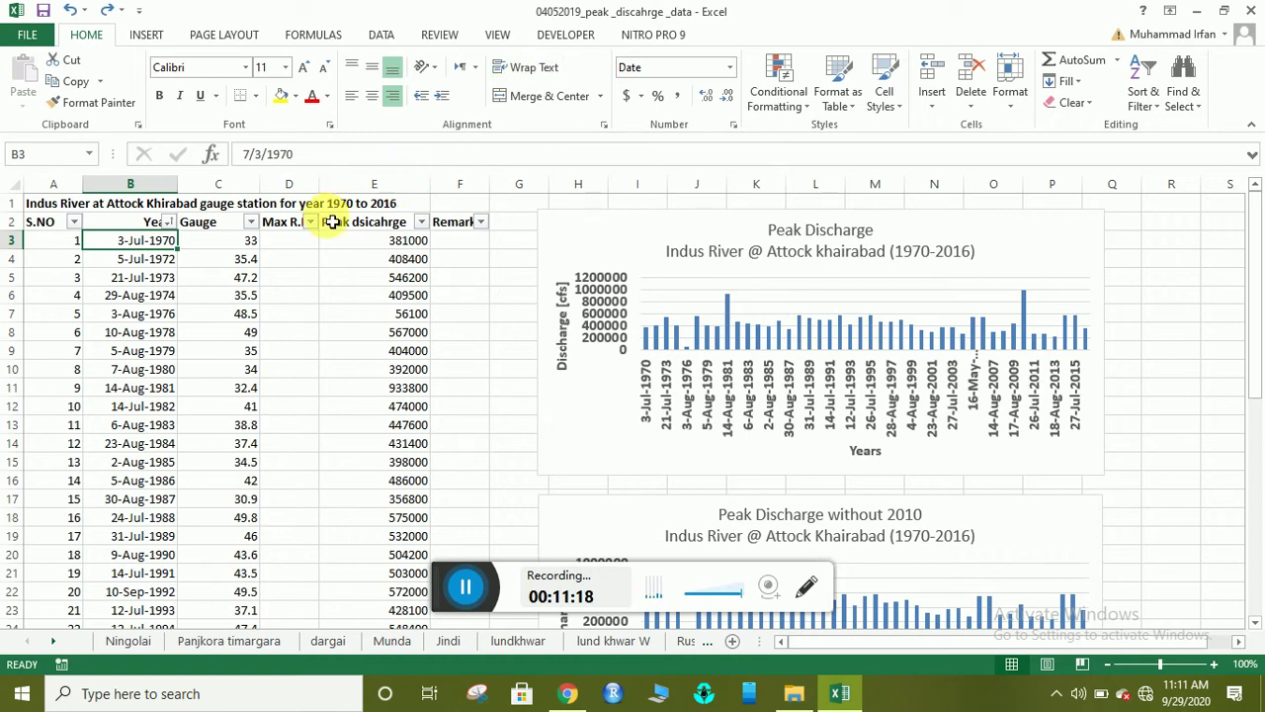
pyautogui.click(803, 104)
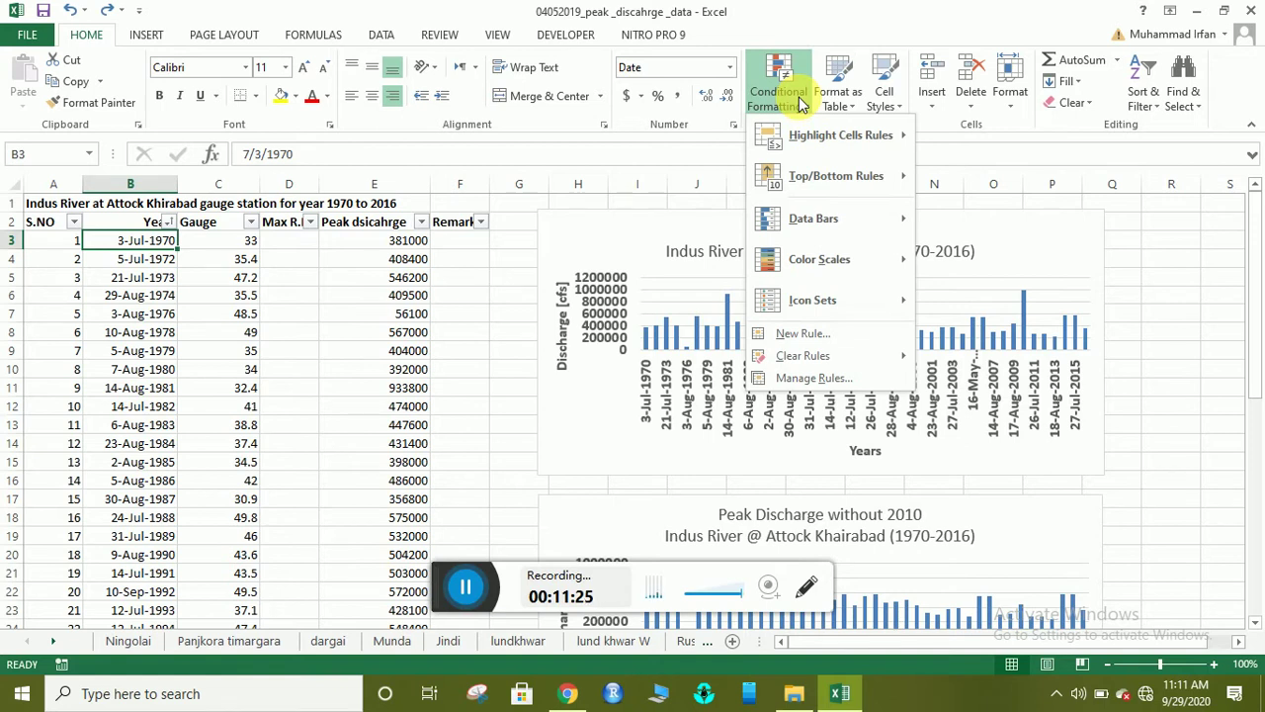
pyautogui.moveTo(803, 138)
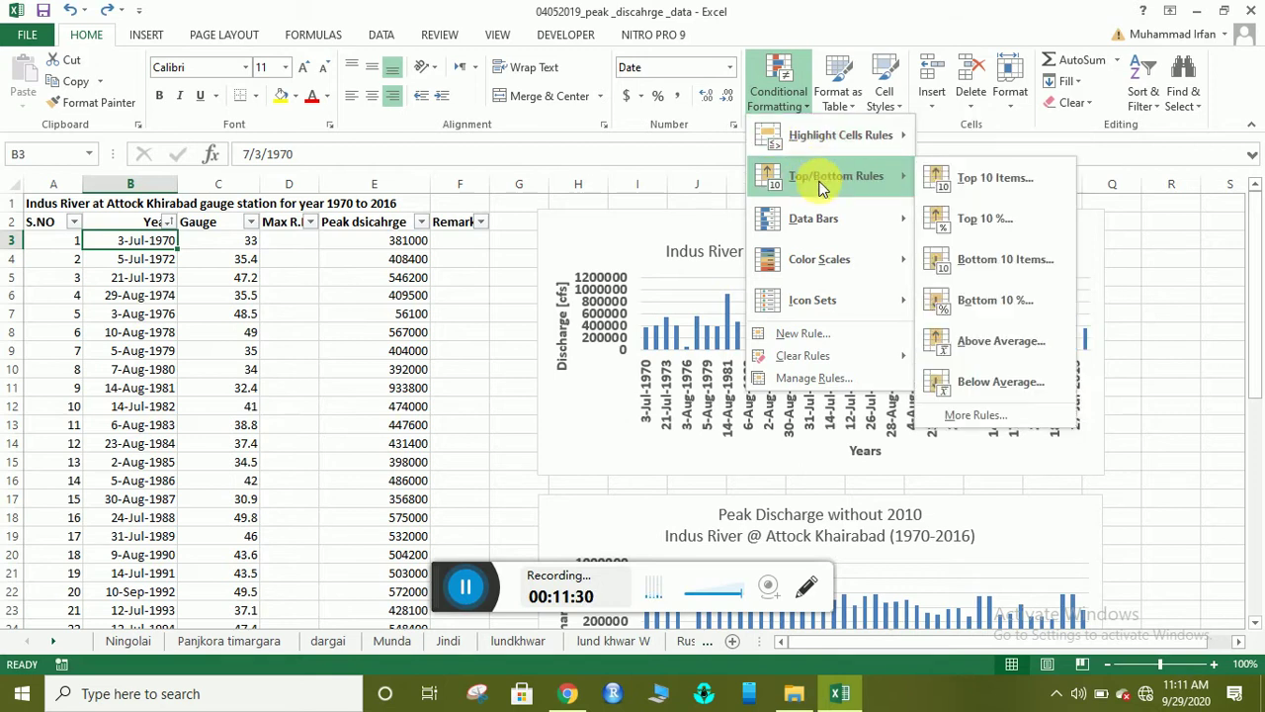
pyautogui.moveTo(828, 218)
pyautogui.moveTo(827, 259)
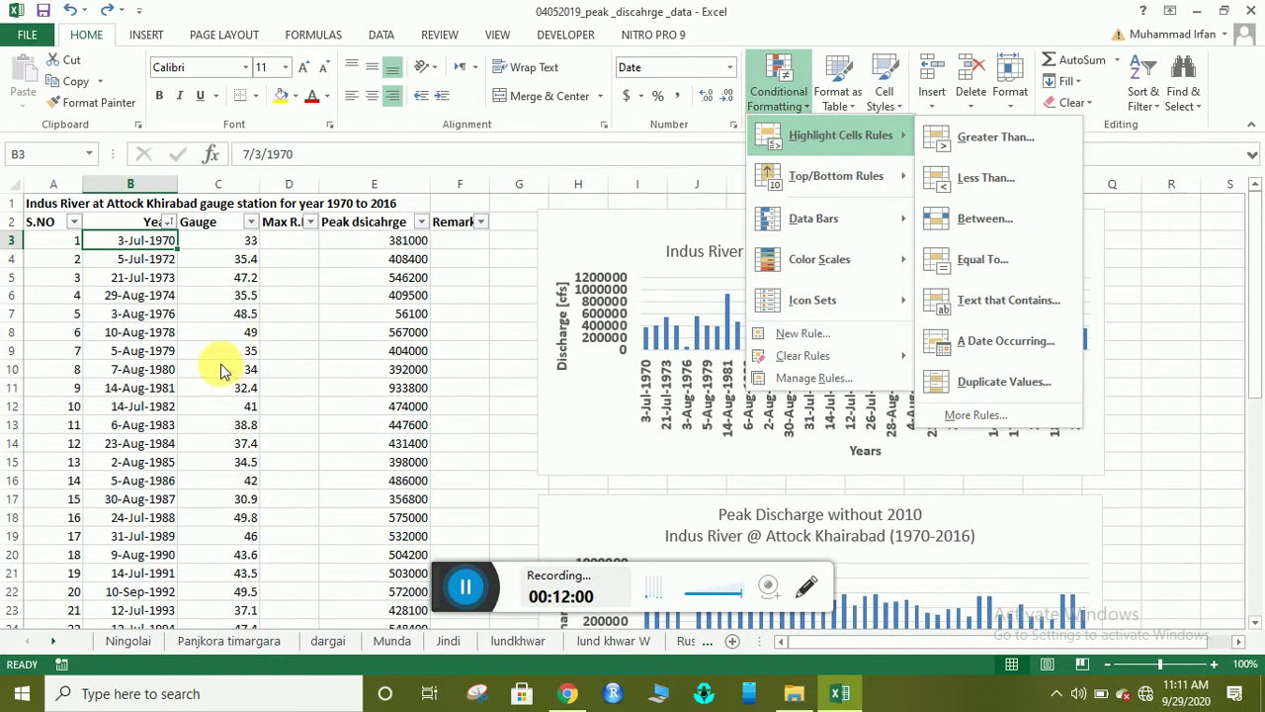
# - Select the gauge value in C8 and reopen the Conditional Formatting options
pyautogui.click(241, 340)
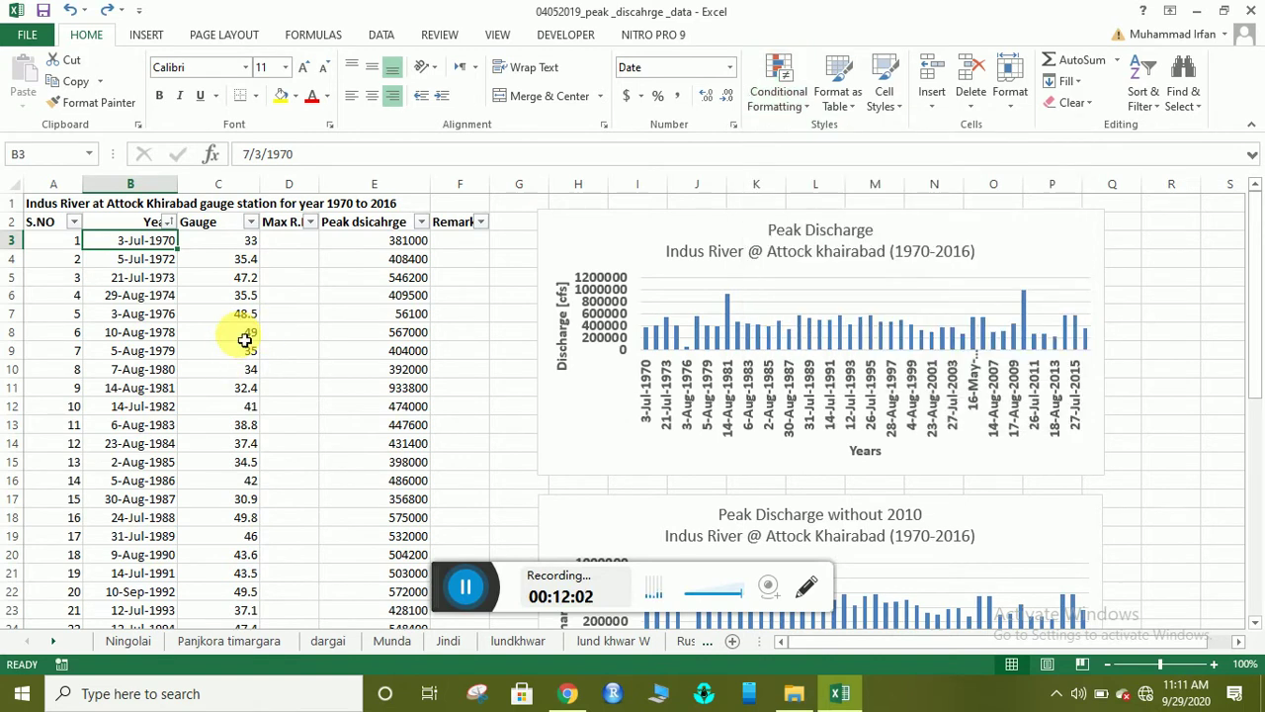
pyautogui.click(244, 339)
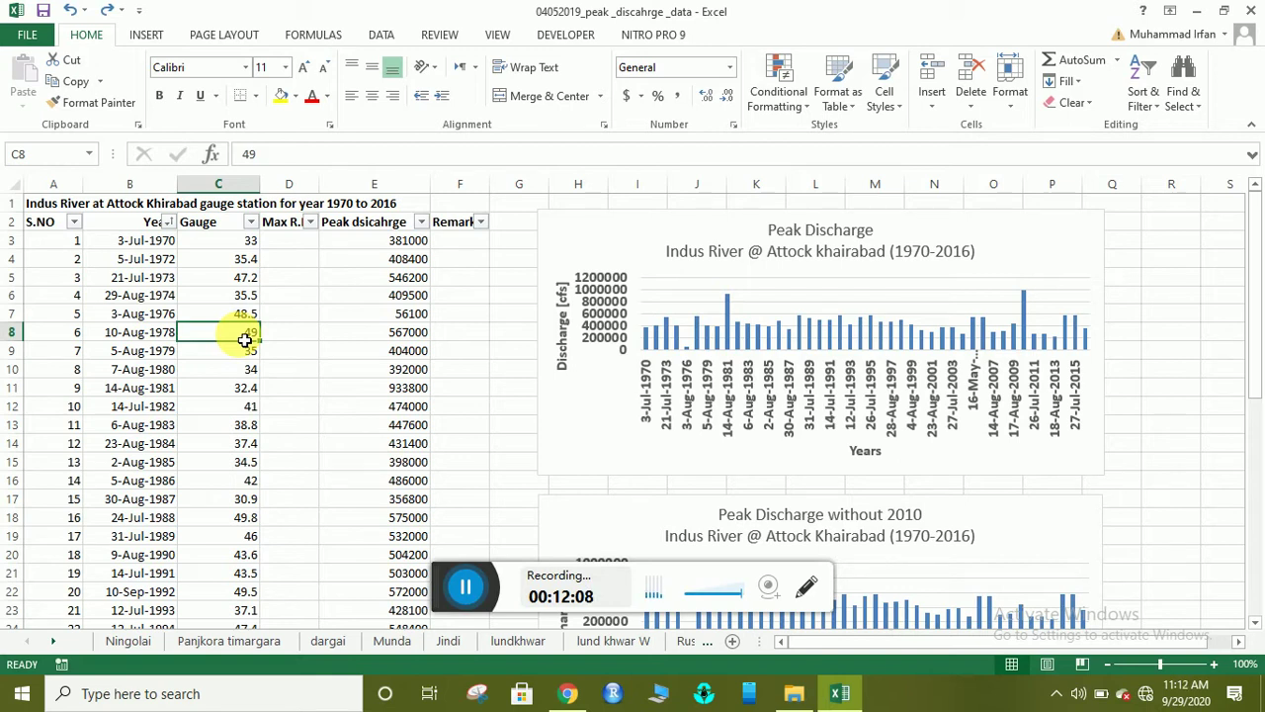
pyautogui.click(795, 84)
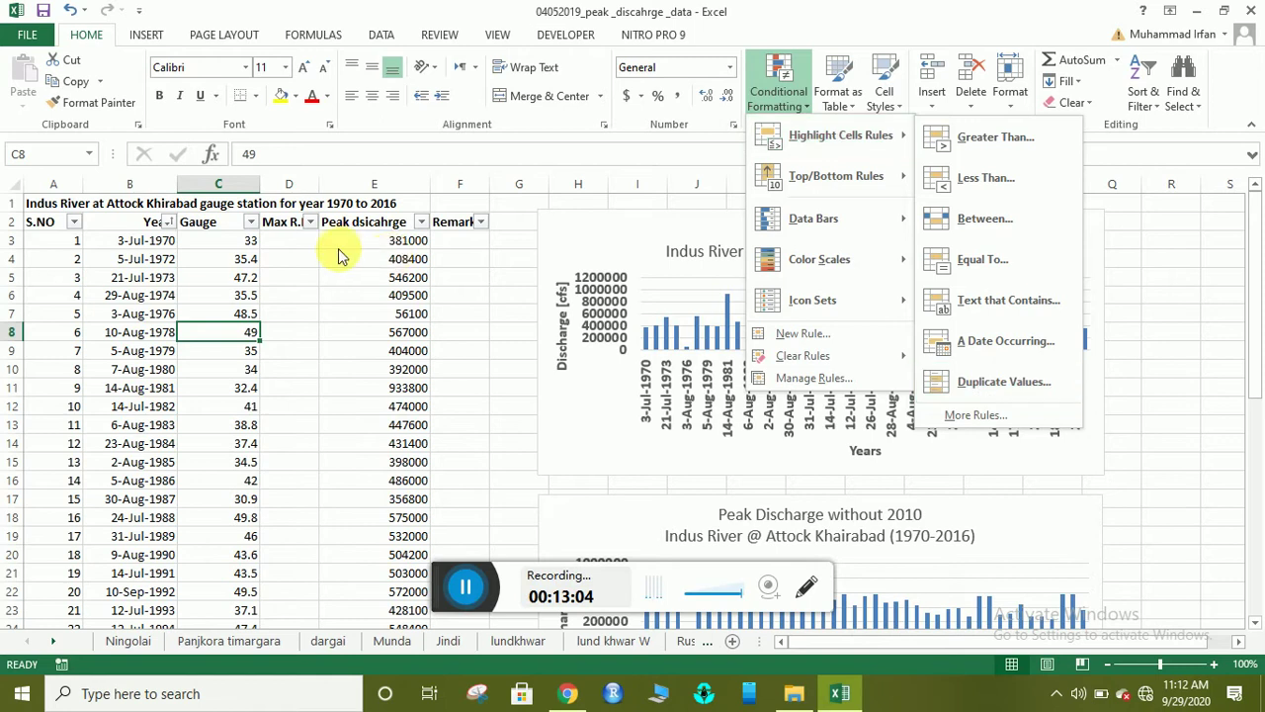
pyautogui.click(227, 338)
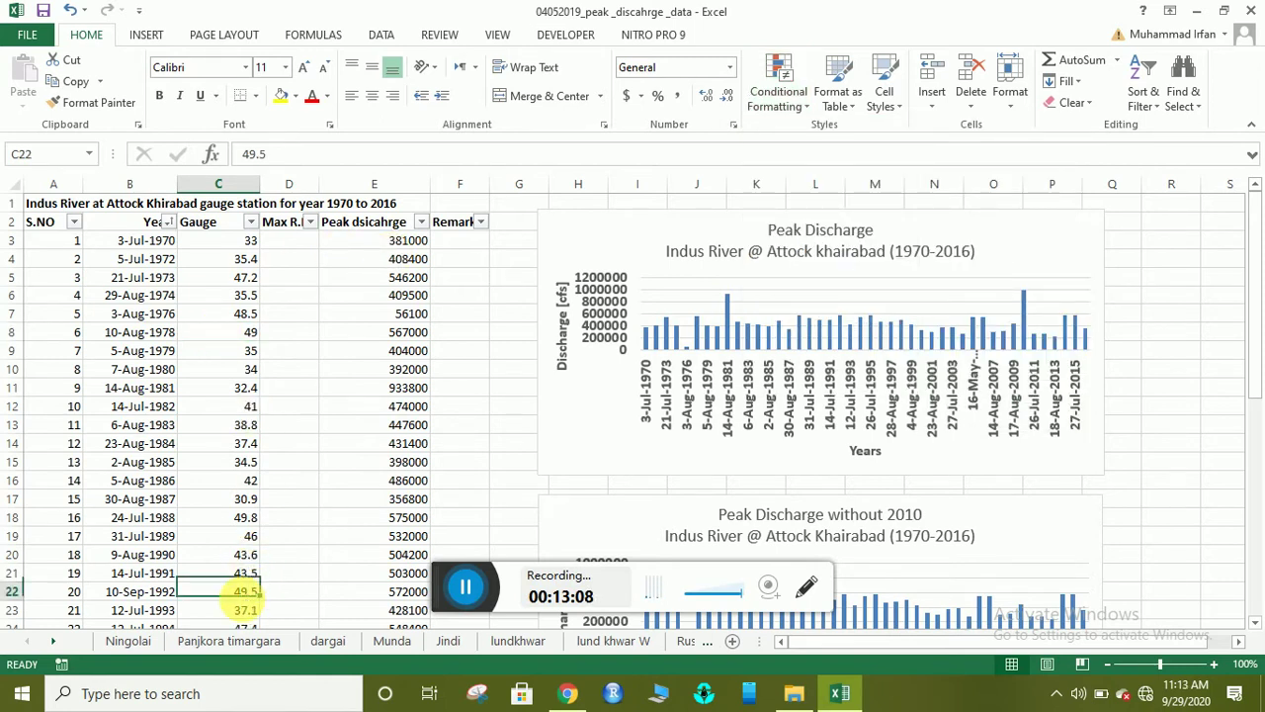
pyautogui.click(248, 599)
pyautogui.press('Down')
pyautogui.press('Down')
pyautogui.press('Down')
pyautogui.press('Down')
pyautogui.press('Down')
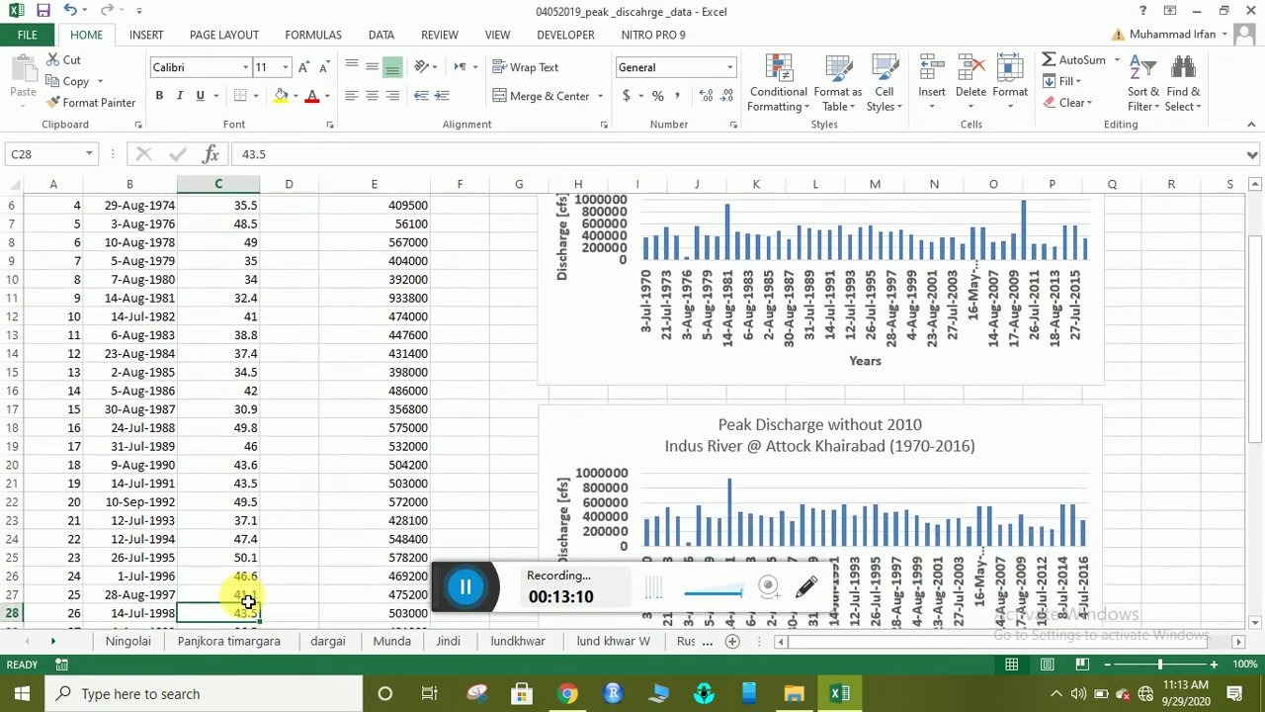
pyautogui.press('Down')
pyautogui.press('Down')
pyautogui.press('Down')
pyautogui.press('Down')
pyautogui.press('Down')
pyautogui.press('Down')
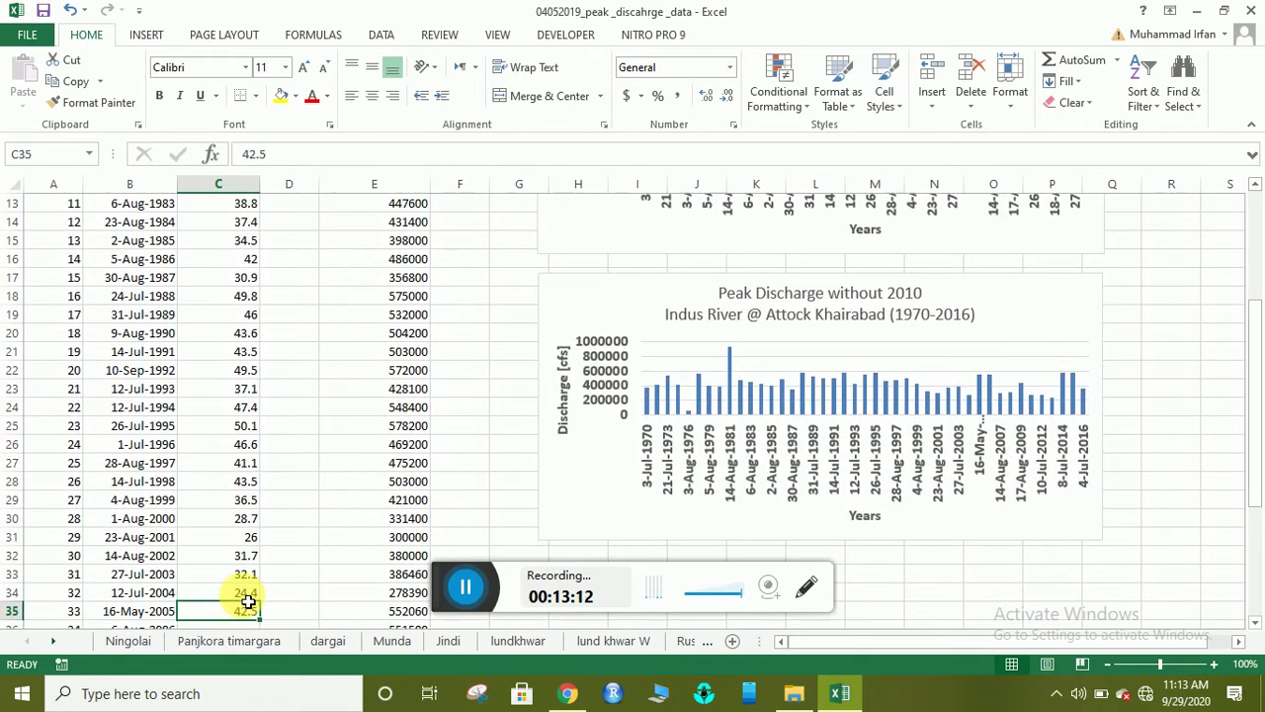
pyautogui.press('Down')
pyautogui.press('Up')
pyautogui.press('Up')
pyautogui.press('Up')
pyautogui.press('Up')
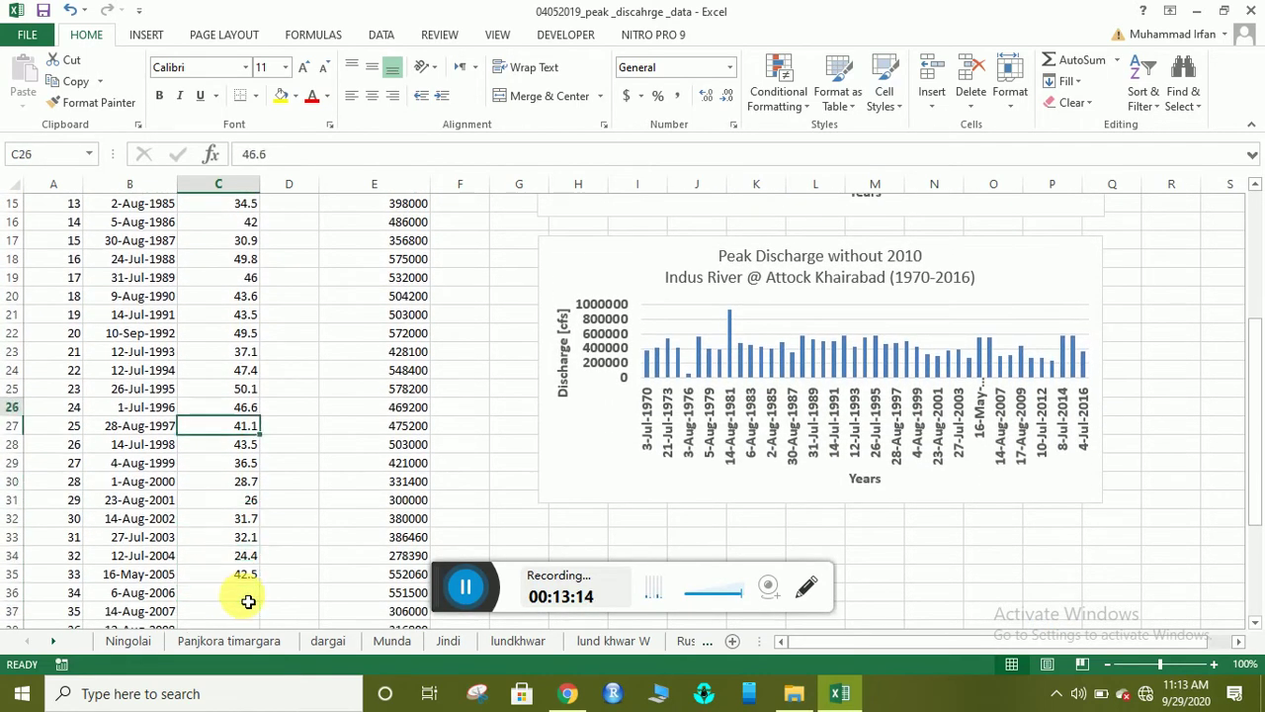
pyautogui.press('Up')
pyautogui.press('Up')
pyautogui.press('Up')
pyautogui.press('Up')
pyautogui.press('Up')
pyautogui.press('Up')
pyautogui.press('Up')
pyautogui.press('Up')
pyautogui.press('Up')
pyautogui.press('Up')
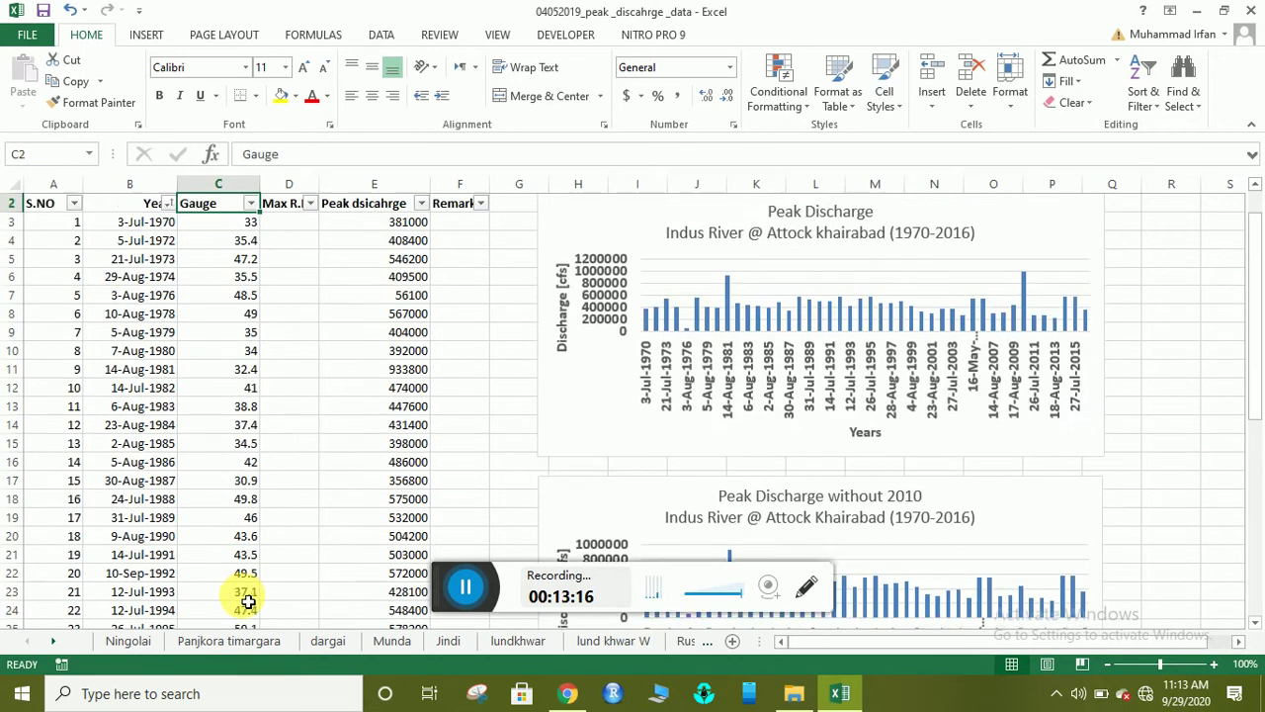
pyautogui.press('Up')
pyautogui.press('Down')
pyautogui.press('Down')
pyautogui.press('Down')
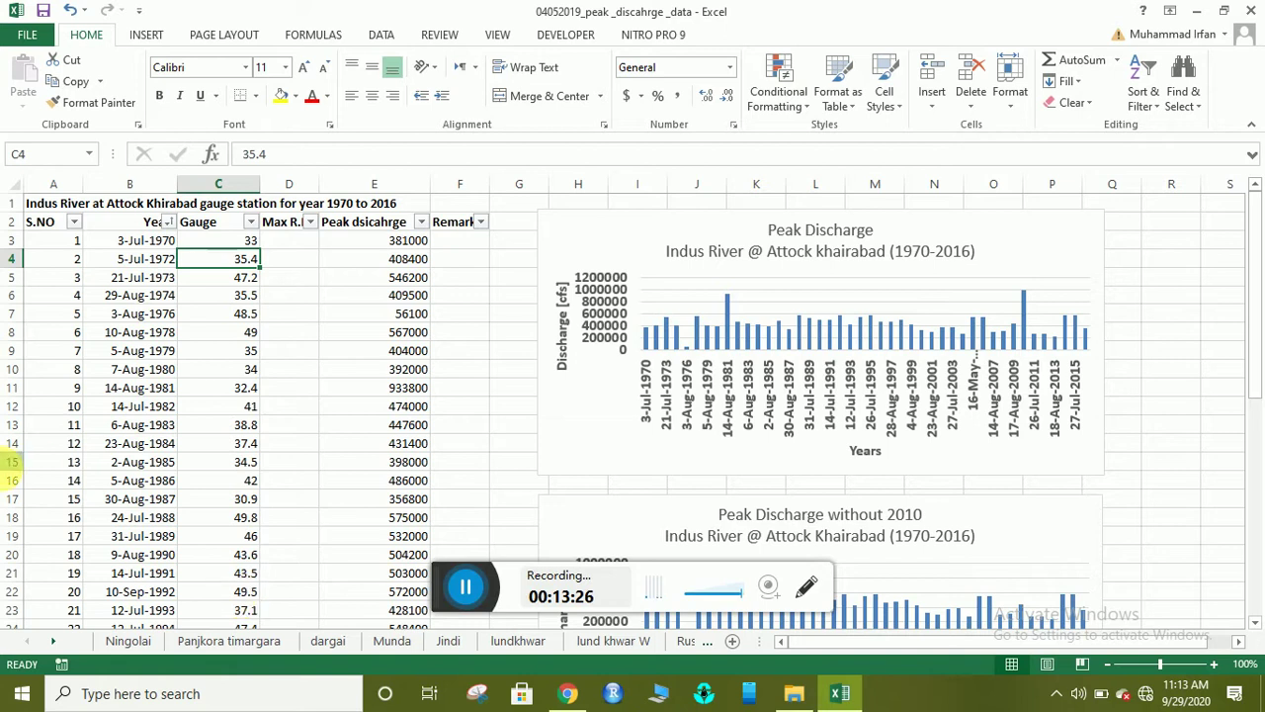
pyautogui.click(209, 335)
pyautogui.press('Down')
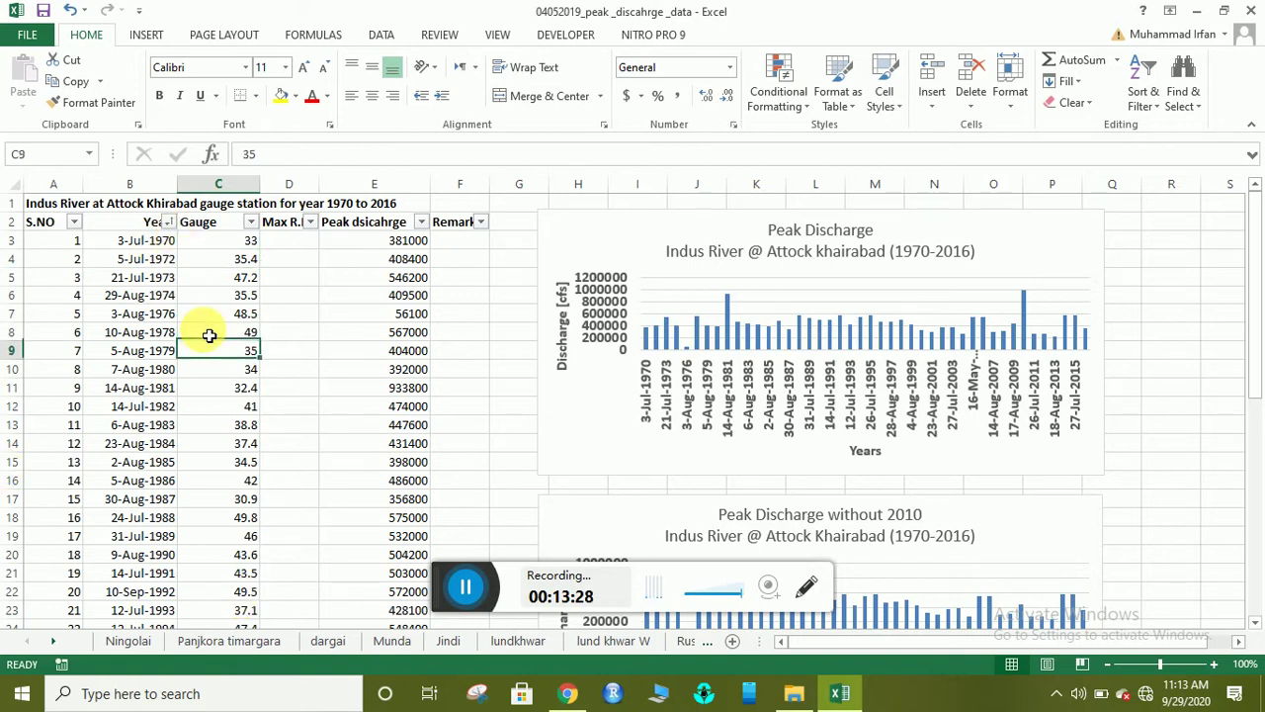
pyautogui.press('Down')
pyautogui.press('Down')
pyautogui.press('Down')
pyautogui.press('Down')
pyautogui.press('Down')
pyautogui.press('Down')
pyautogui.press('Down')
pyautogui.press('Down')
pyautogui.press('Down')
pyautogui.press('Down')
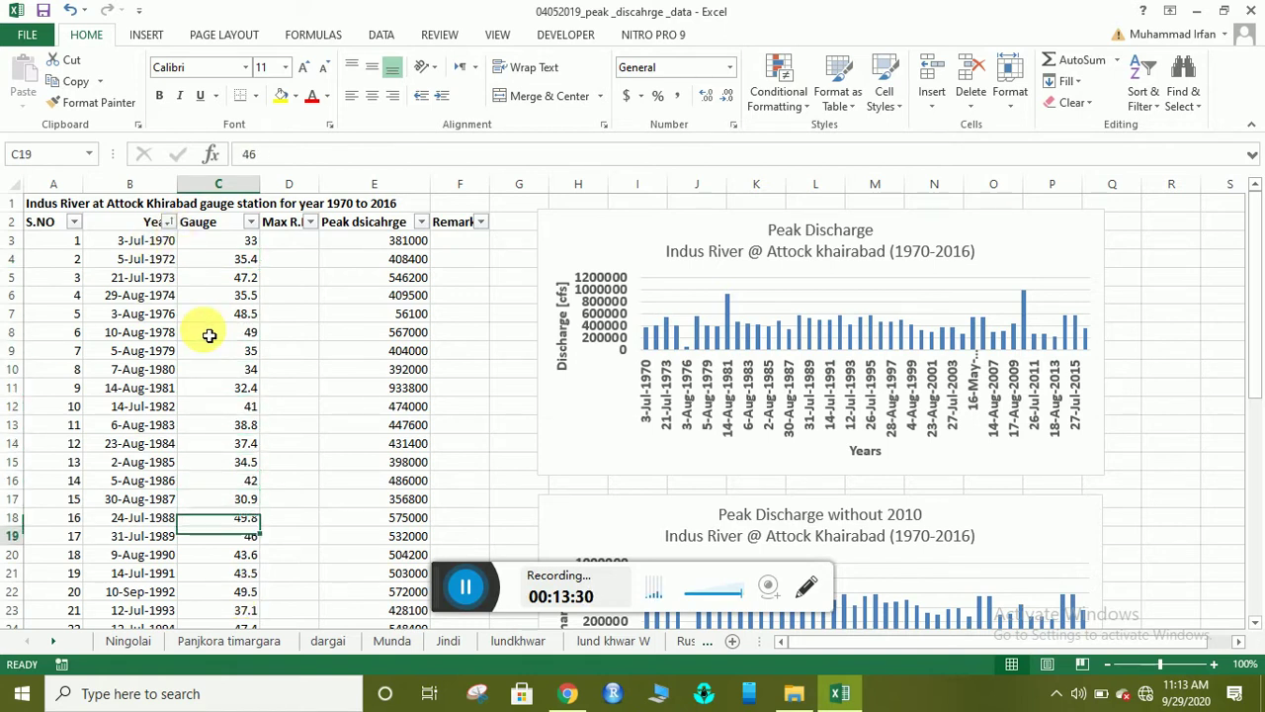
pyautogui.press('Down')
pyautogui.press('Down')
pyautogui.press('Down')
pyautogui.press('Down')
pyautogui.press('Down')
pyautogui.press('Down')
pyautogui.press('Down')
pyautogui.press('Down')
pyautogui.press('Down')
pyautogui.press('Down')
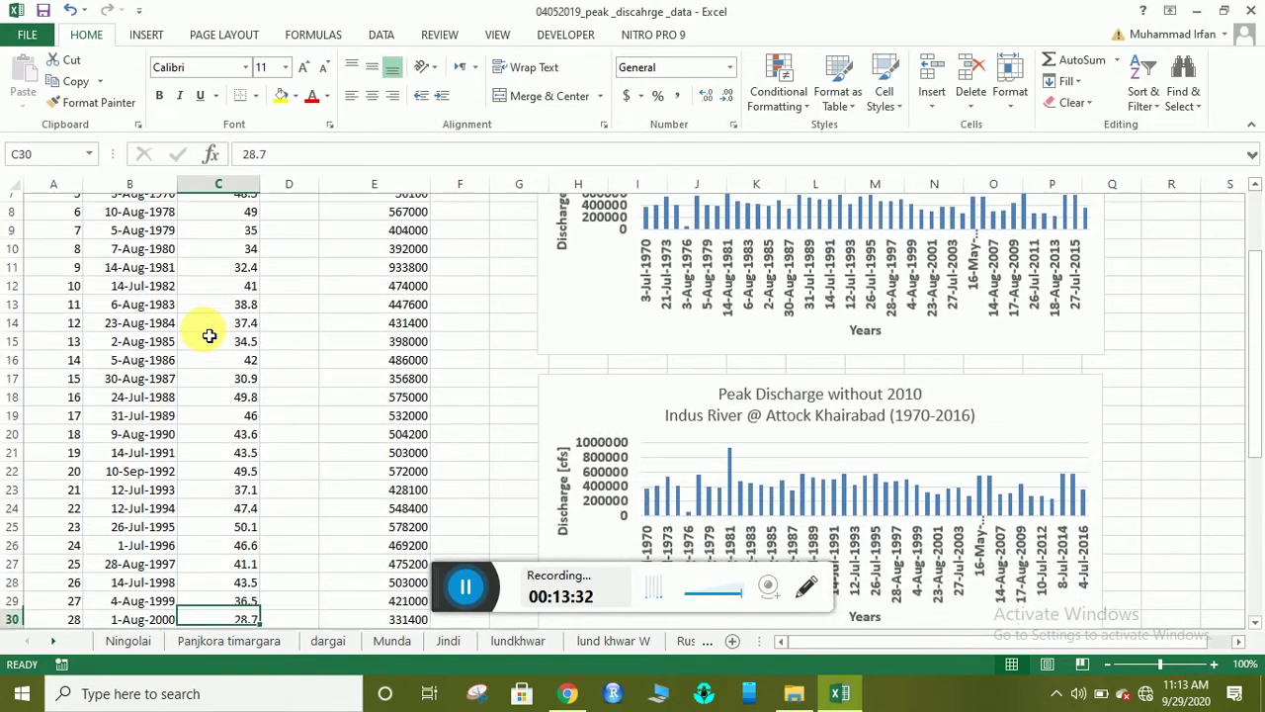
pyautogui.press('Down')
pyautogui.press('Down')
pyautogui.press('Down')
pyautogui.press('Down')
pyautogui.press('Down')
pyautogui.press('Down')
pyautogui.press('Down')
pyautogui.press('Down')
pyautogui.press('Down')
pyautogui.press('Down')
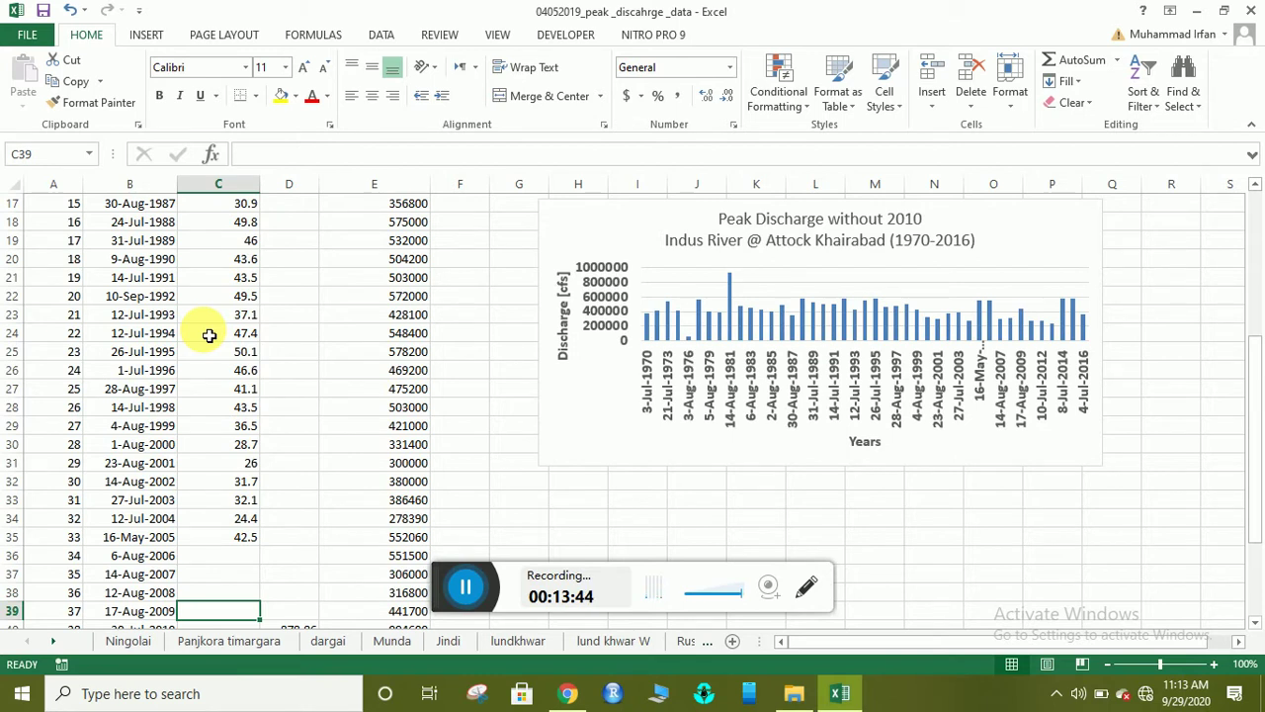
pyautogui.press('Down')
pyautogui.press('Down')
pyautogui.press('Down')
pyautogui.press('Down')
pyautogui.press('Down')
pyautogui.press('Down')
pyautogui.press('Down')
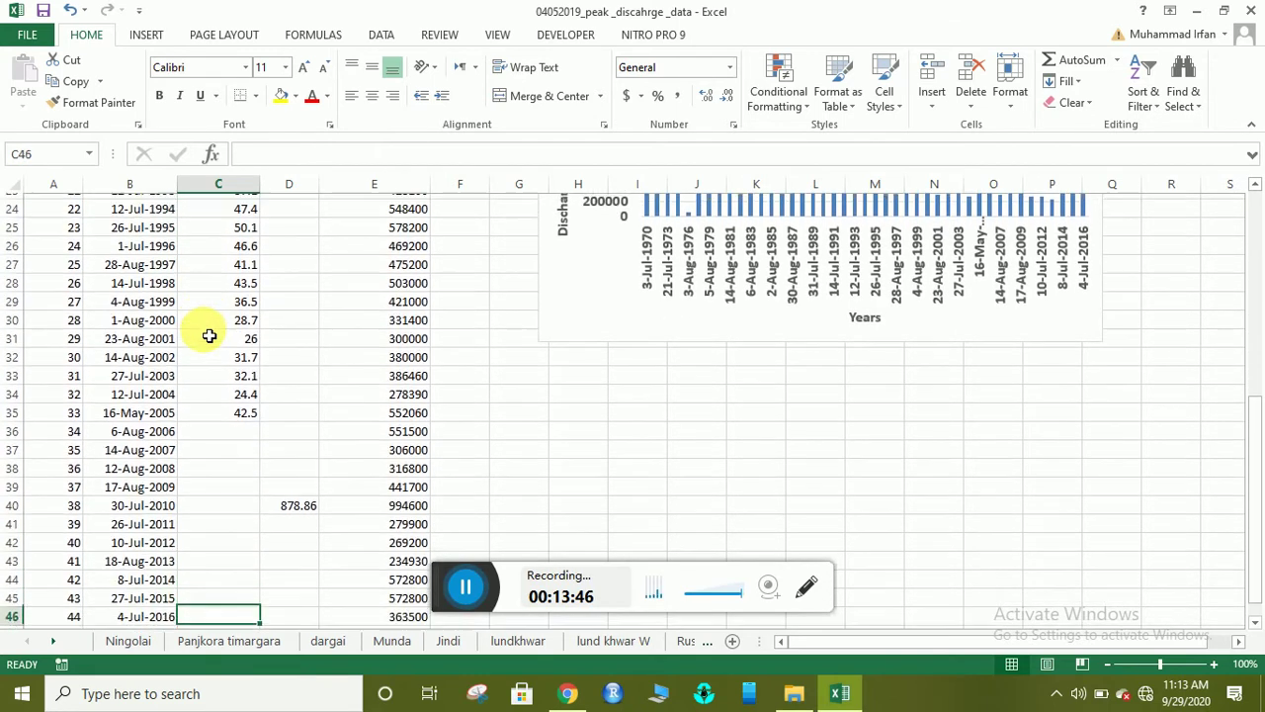
pyautogui.scroll(-1, 209, 336)
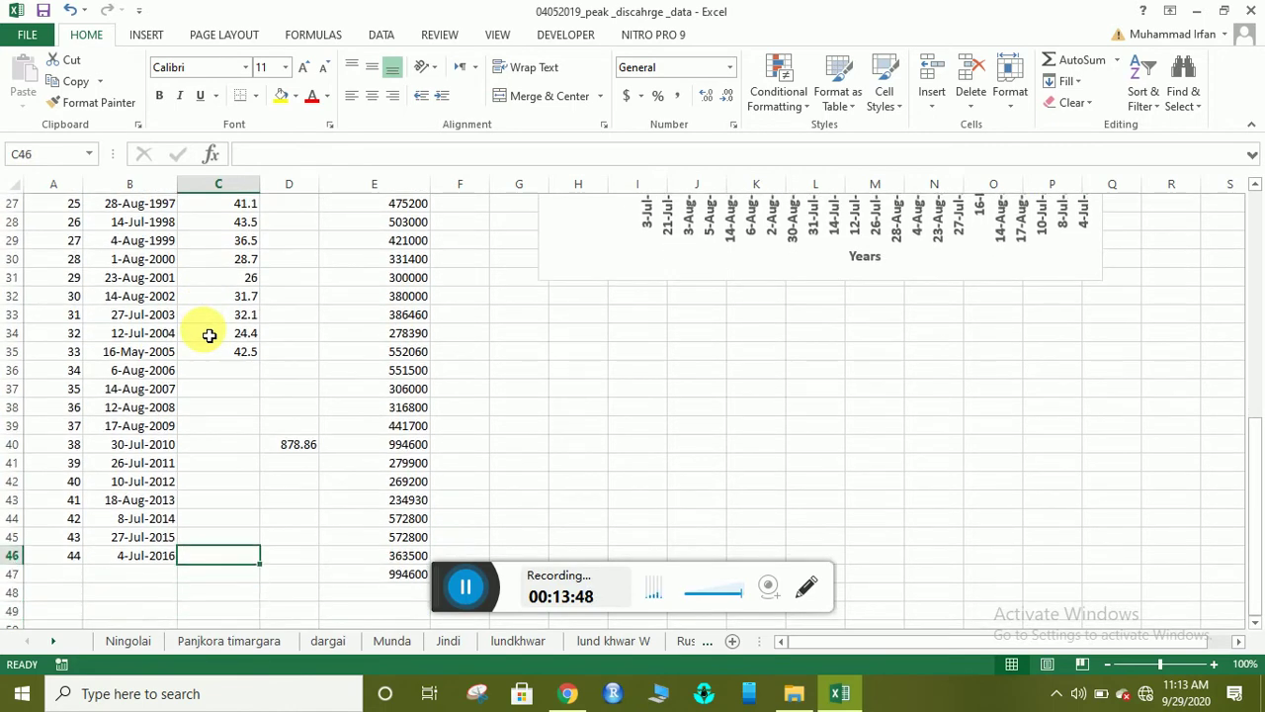
pyautogui.press('Up')
pyautogui.press('Up')
pyautogui.press('Up')
pyautogui.press('Up')
pyautogui.press('Up')
pyautogui.press('Up')
pyautogui.press('Up')
pyautogui.press('Up')
pyautogui.press('Up')
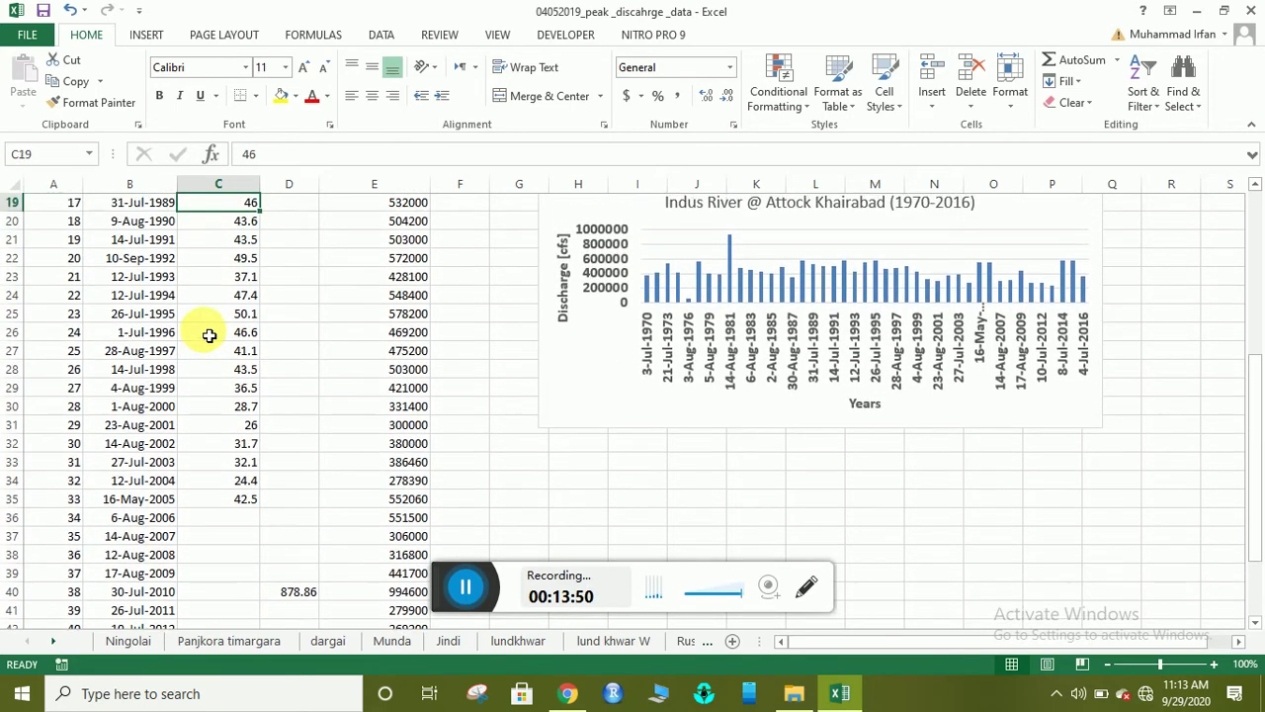
pyautogui.press('Up')
pyautogui.press('Up')
pyautogui.press('Up')
pyautogui.press('Up')
pyautogui.press('Up')
pyautogui.press('Up')
pyautogui.press('Up')
pyautogui.press('Up')
pyautogui.press('Up')
pyautogui.press('Up')
pyautogui.press('Up')
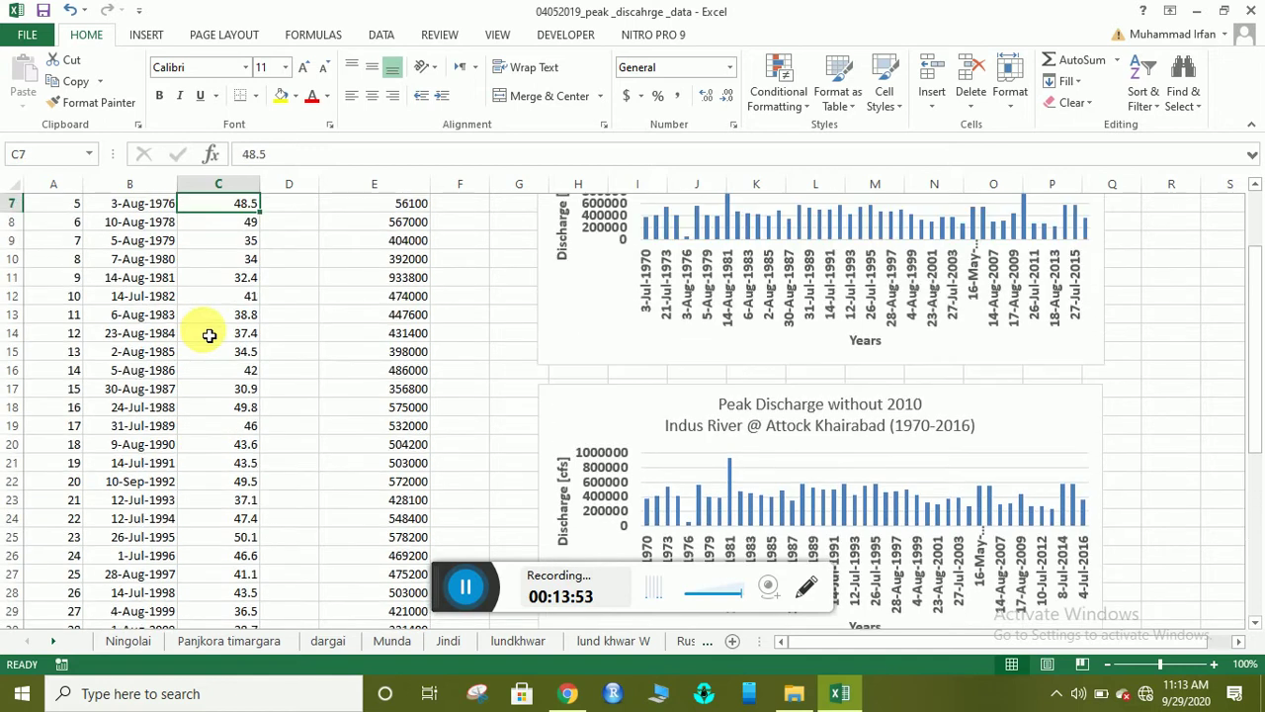
pyautogui.press('Down')
pyautogui.press('Down')
pyautogui.press('Down')
pyautogui.press('Up')
pyautogui.press('Up')
pyautogui.press('Up')
pyautogui.press('Up')
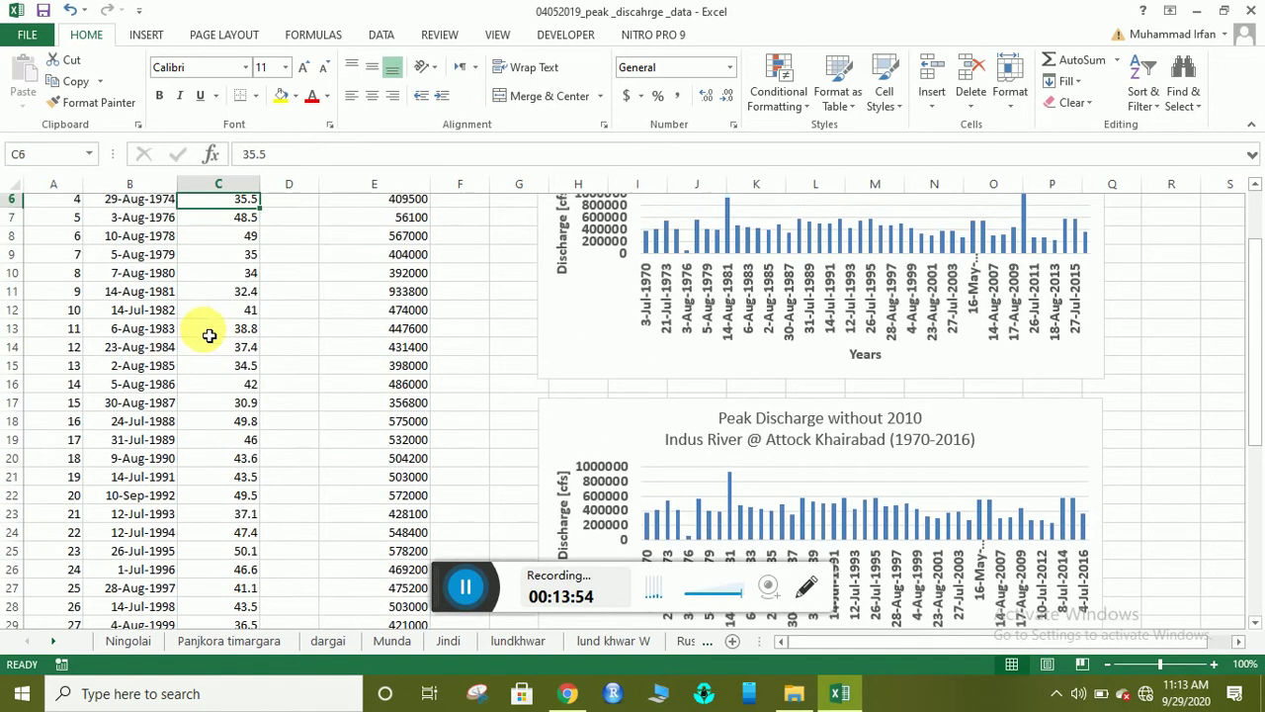
pyautogui.press('Up')
pyautogui.press('Down')
pyautogui.press('Down')
pyautogui.press('Up')
pyautogui.press('Up')
pyautogui.press('Up')
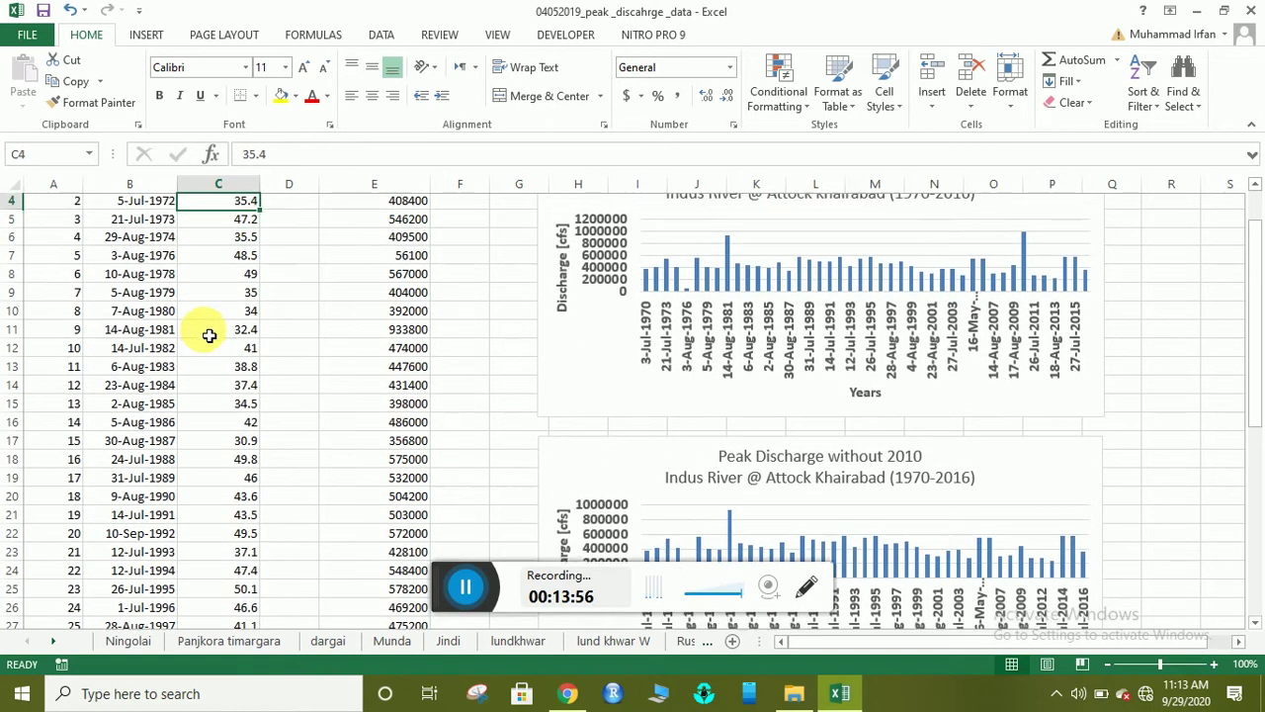
pyautogui.press('Up')
pyautogui.press('Up')
pyautogui.press('Up')
pyautogui.press('Down')
pyautogui.press('Down')
pyautogui.press('Down')
pyautogui.press('Down')
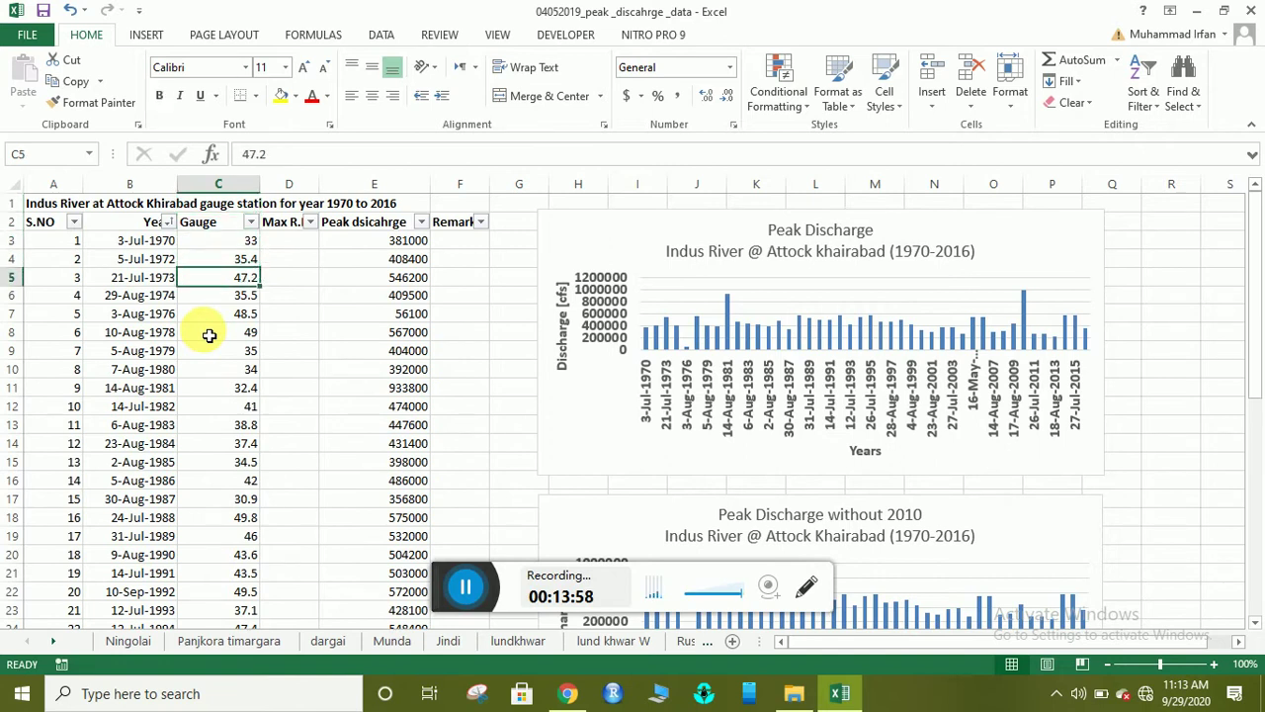
pyautogui.press('Right')
pyautogui.press('Right')
pyautogui.press('Right')
pyautogui.press('Left')
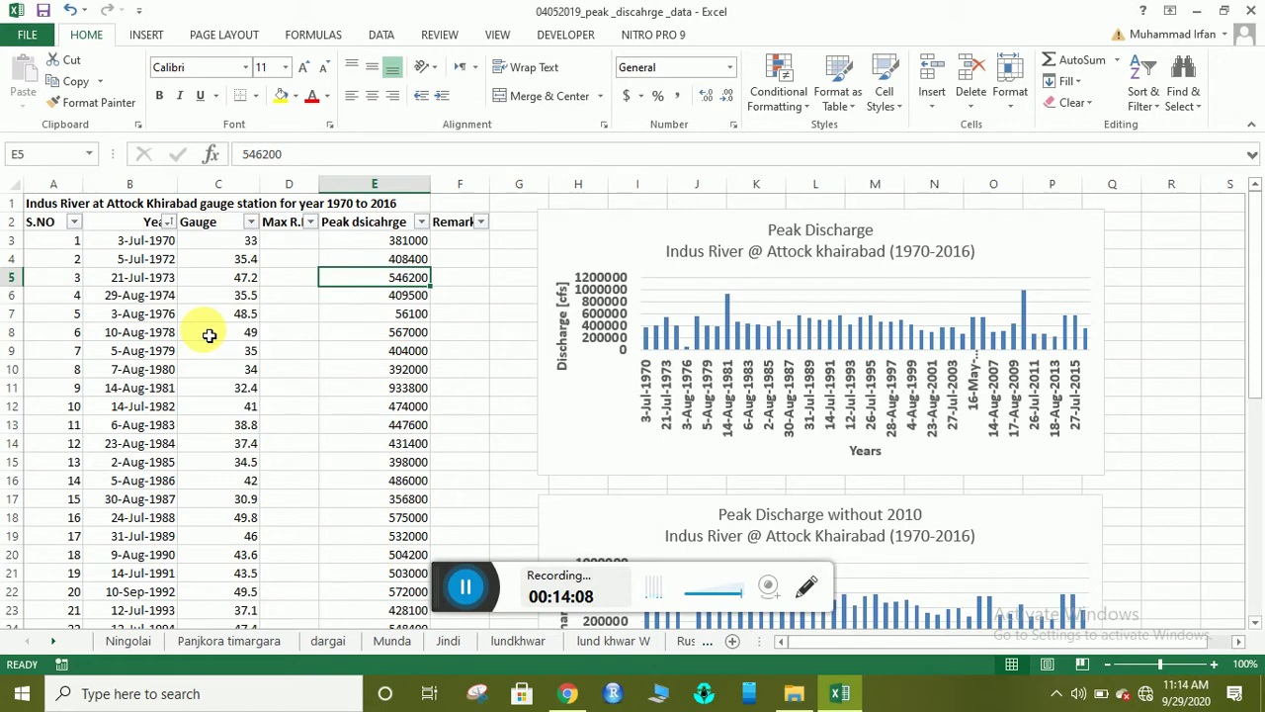
pyautogui.press('Down')
pyautogui.press('Down')
pyautogui.press('Down')
pyautogui.press('Down')
pyautogui.press('Down')
pyautogui.press('Down')
pyautogui.press('Down')
pyautogui.press('Down')
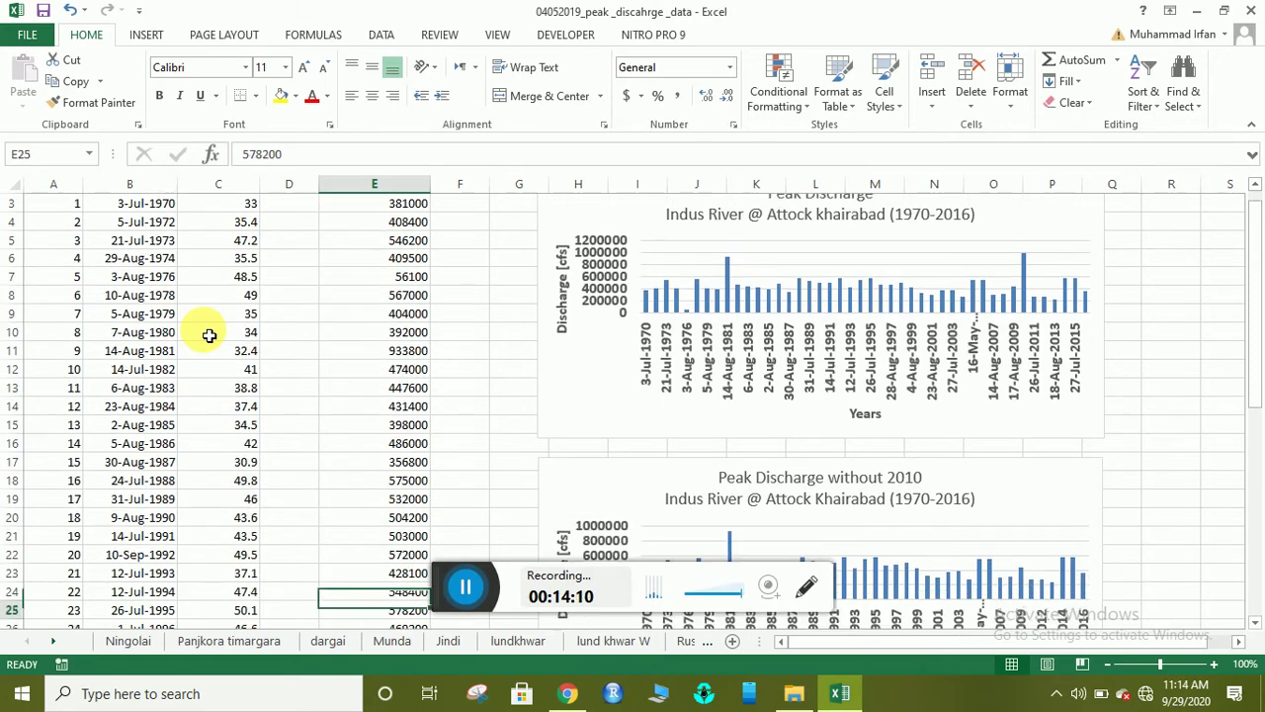
pyautogui.press('Down')
pyautogui.press('Down')
pyautogui.press('Down')
pyautogui.press('Down')
pyautogui.press('Down')
pyautogui.press('Down')
pyautogui.press('Down')
pyautogui.press('Down')
pyautogui.press('Down')
pyautogui.press('Down')
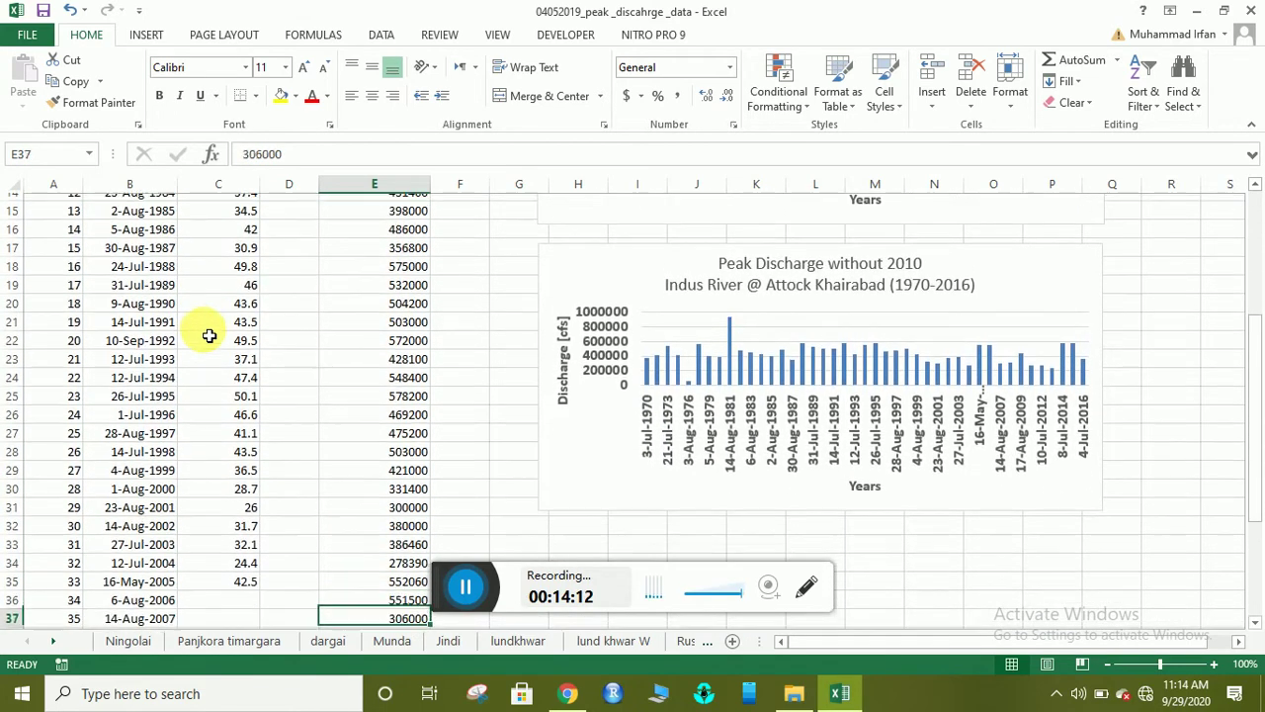
pyautogui.press('Down')
pyautogui.press('Down')
pyautogui.press('Up')
pyautogui.press('Up')
pyautogui.press('Up')
pyautogui.press('Up')
pyautogui.press('Up')
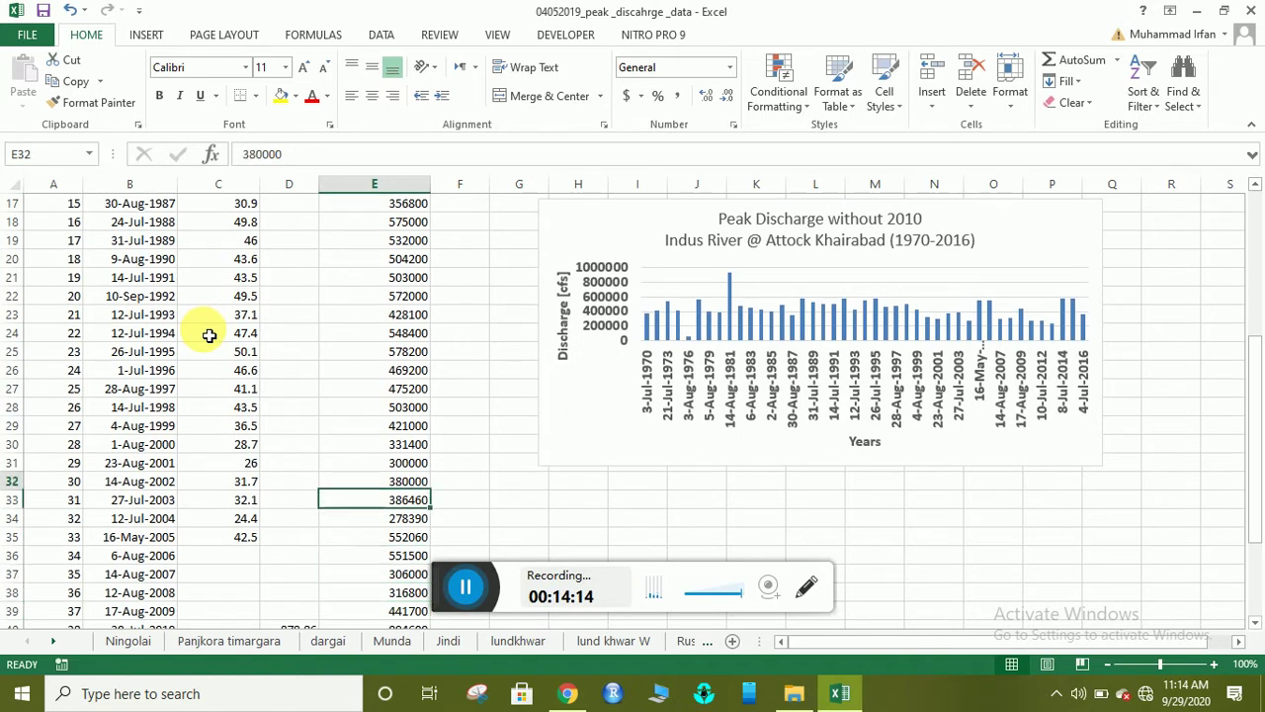
pyautogui.press('Up')
pyautogui.press('Up')
pyautogui.press('Up')
pyautogui.press('Up')
pyautogui.press('Up')
pyautogui.press('Up')
pyautogui.press('Up')
pyautogui.press('Up')
pyautogui.press('Up')
pyautogui.press('Up')
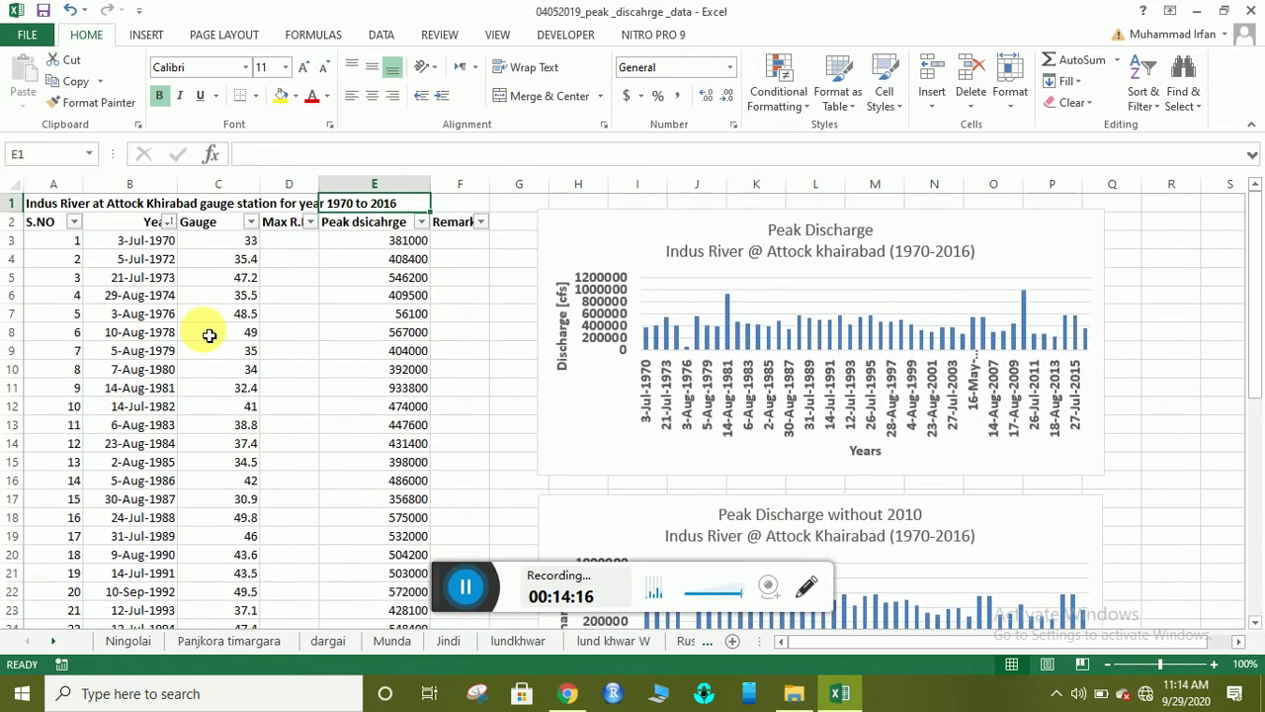
# - Bring up Conditional Formatting's Highlight Cells Rules, then dismiss it without applying a rule
pyautogui.click(789, 105)
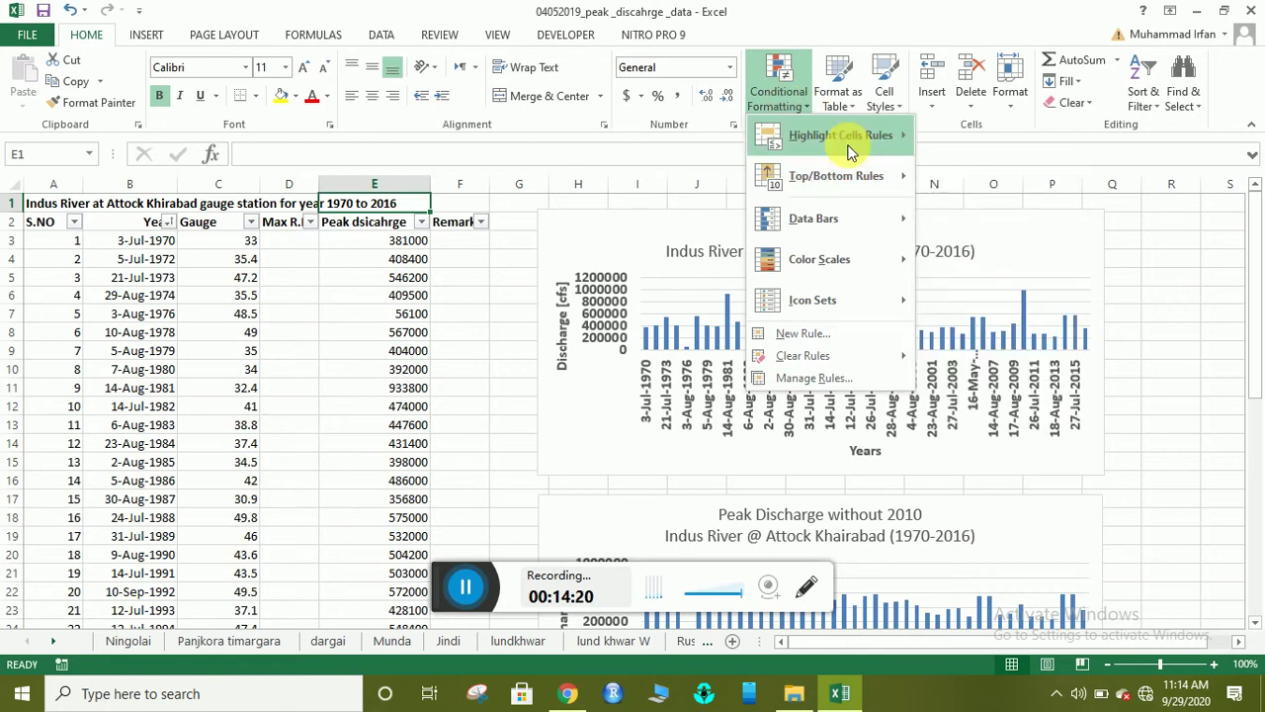
pyautogui.moveTo(850, 149)
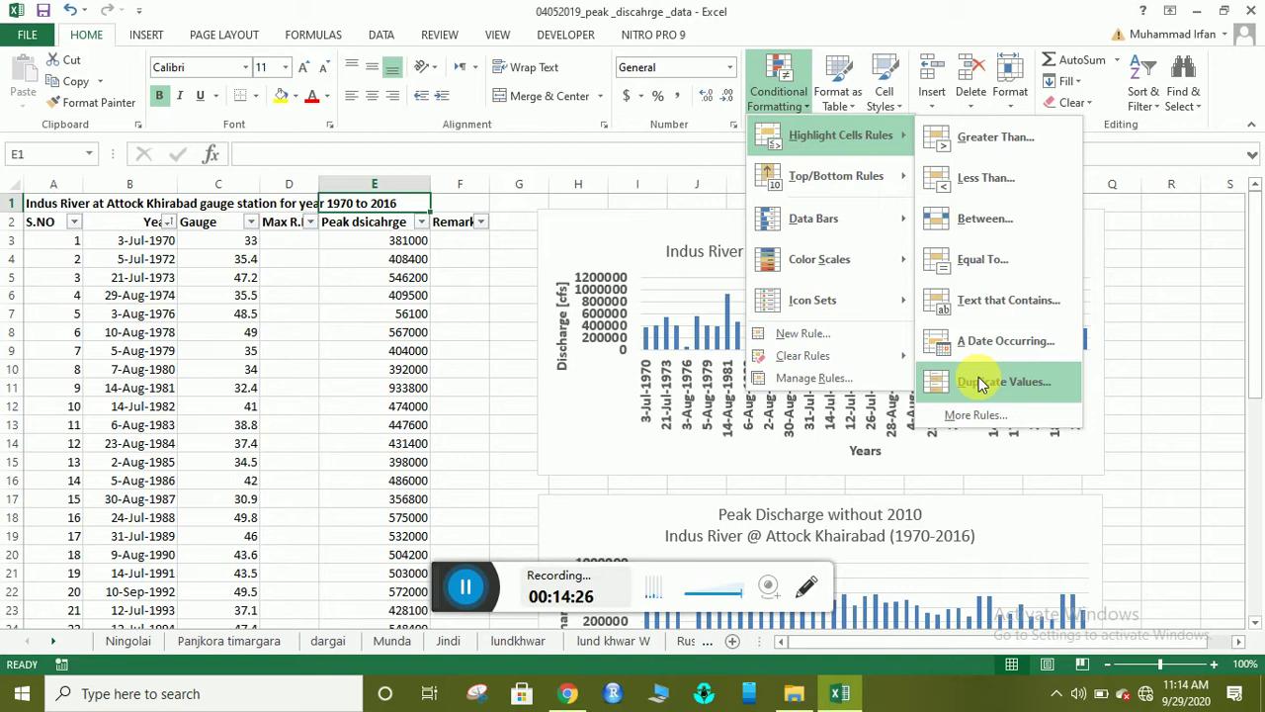
pyautogui.press('Escape')
pyautogui.press('Escape')
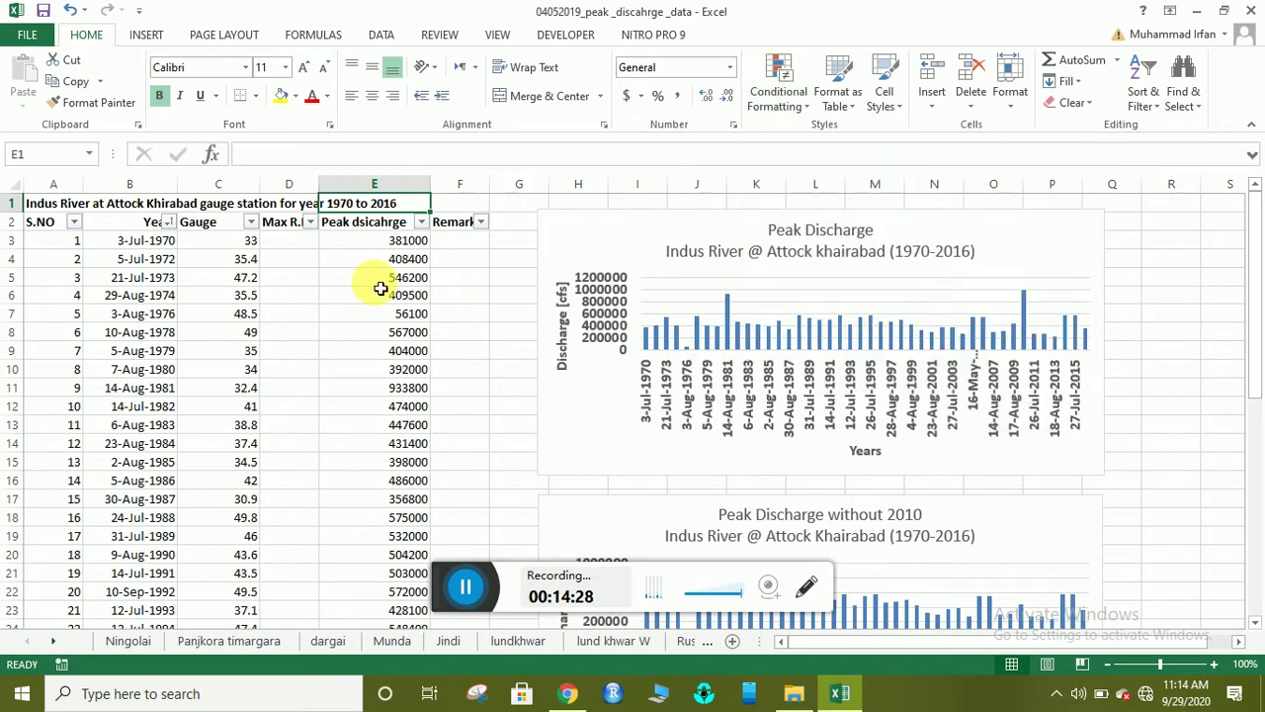
# - Select the whole Peak dsicahrge column E via its column header
pyautogui.click(377, 201)
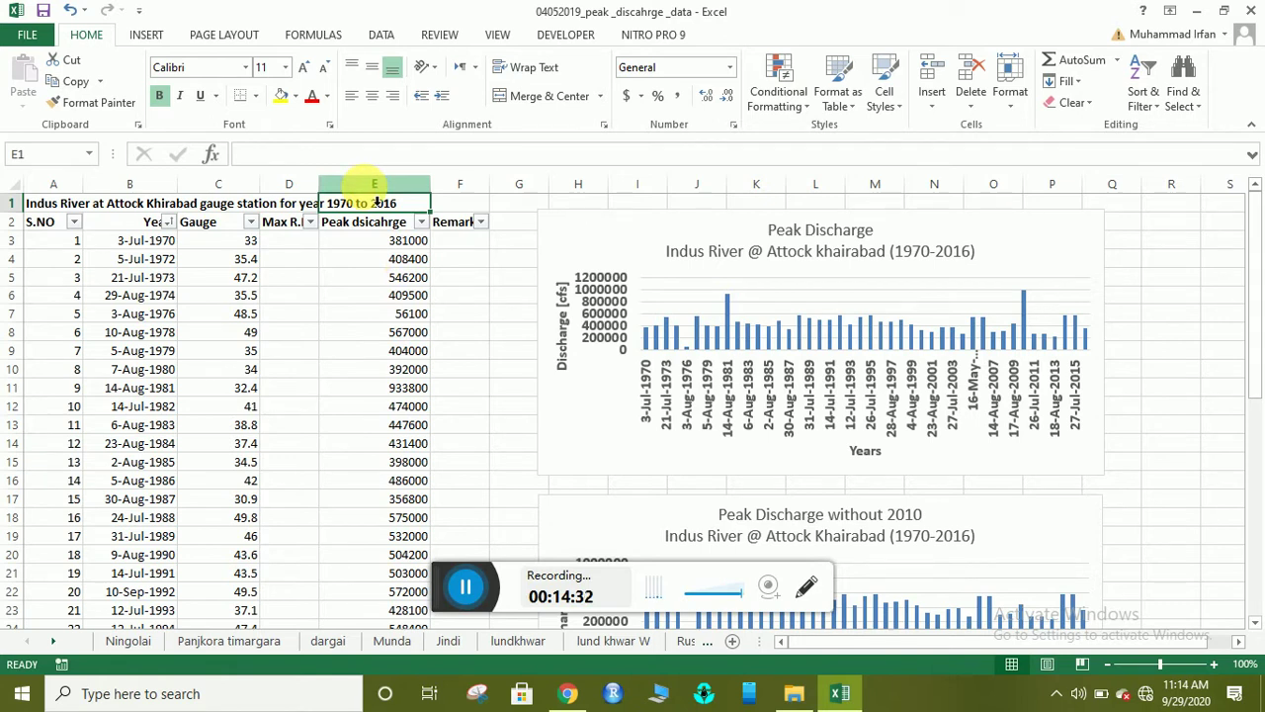
pyautogui.hotkey('ctrl', 'shift', 'Down')
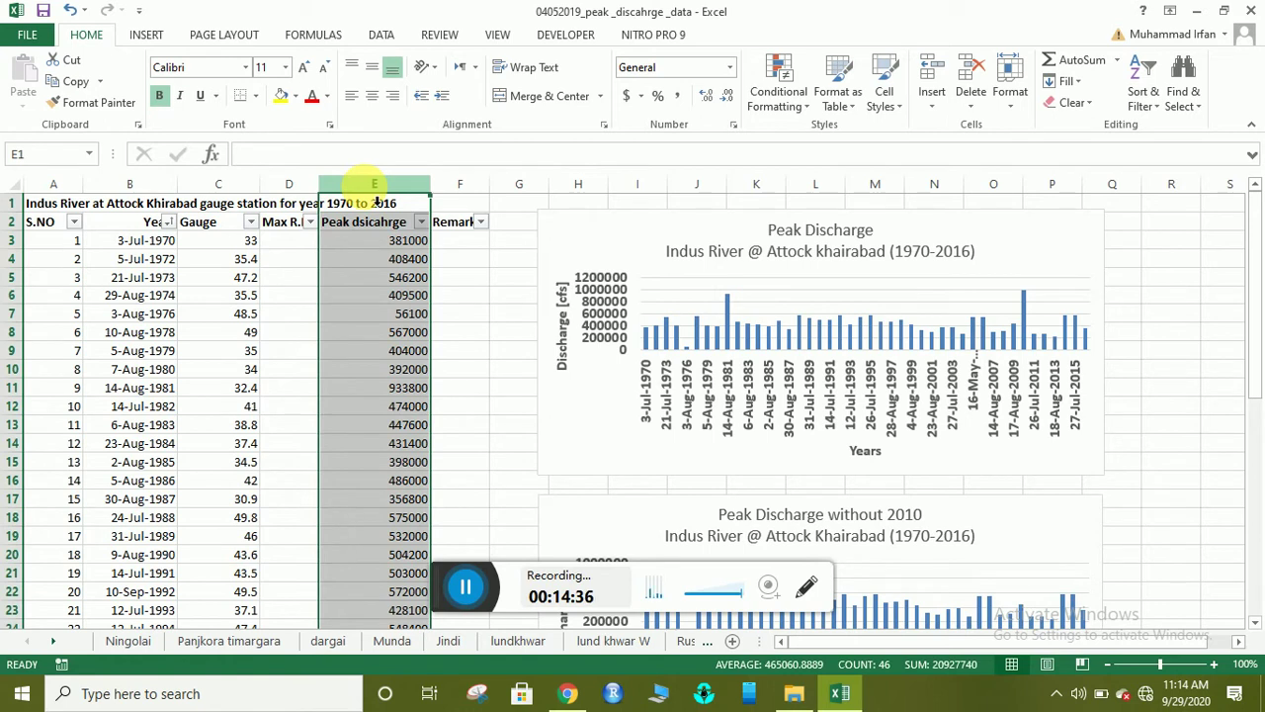
pyautogui.click(512, 338)
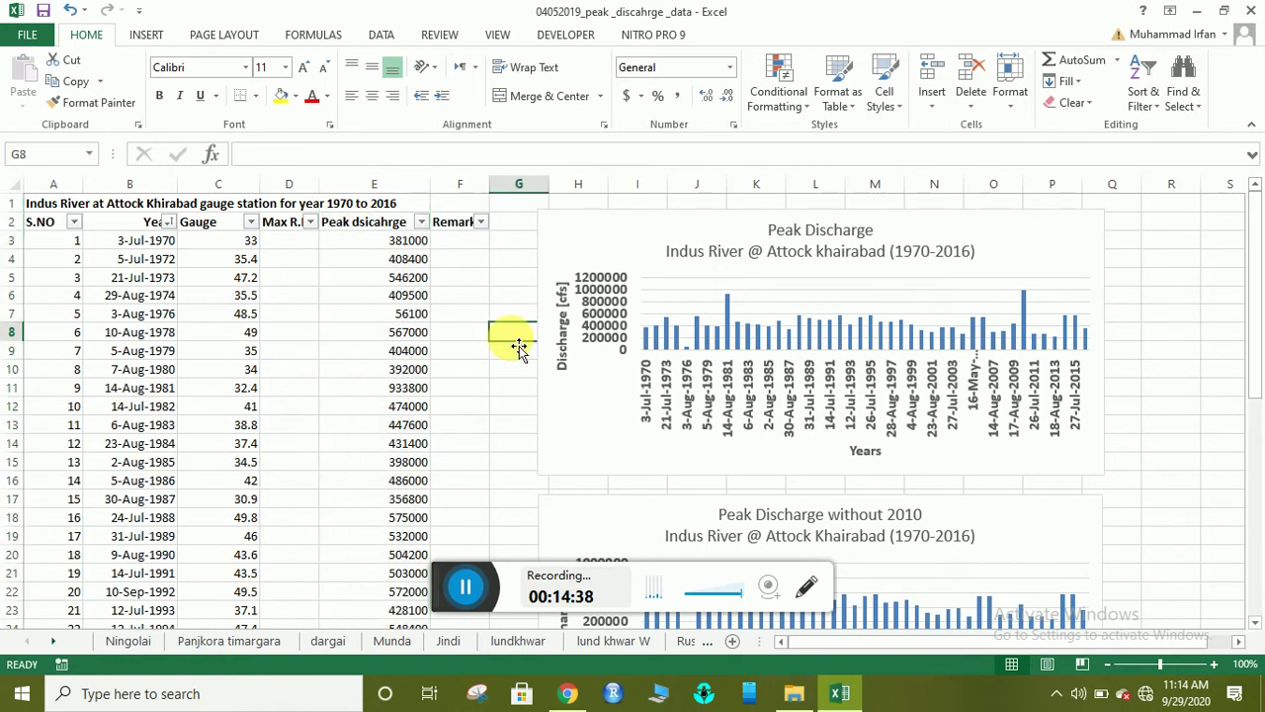
pyautogui.click(375, 186)
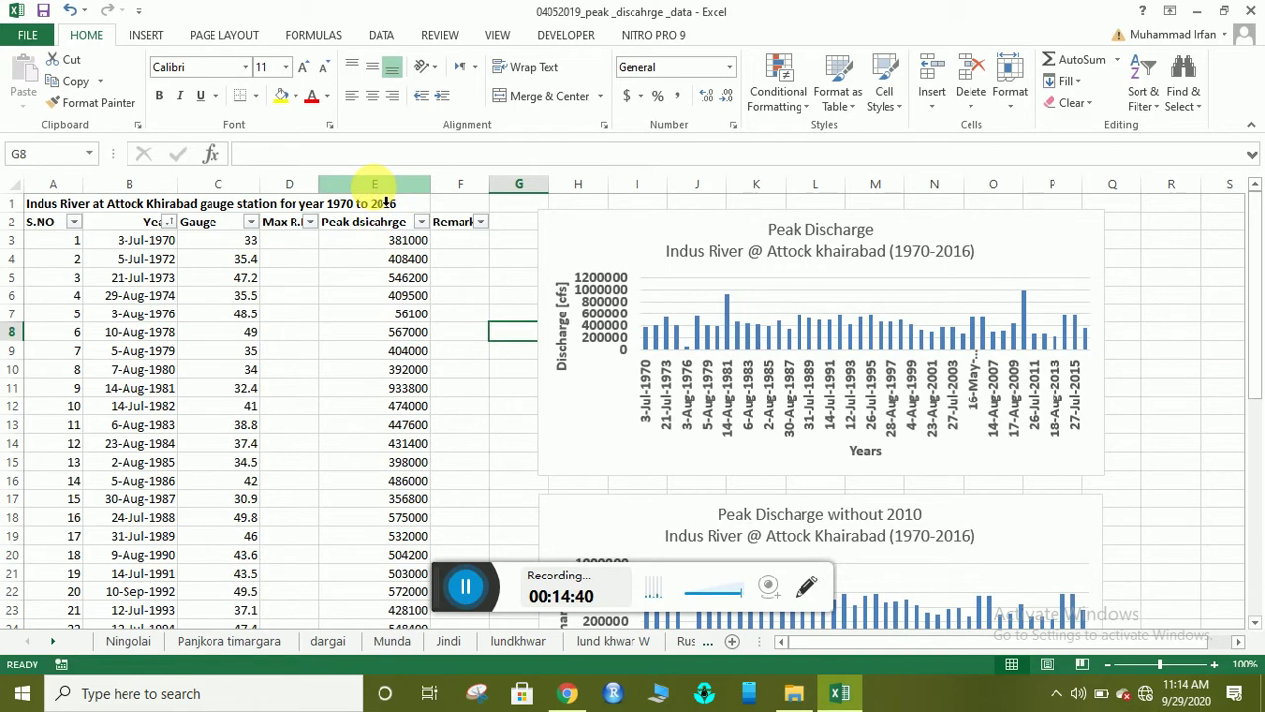
pyautogui.click(386, 201)
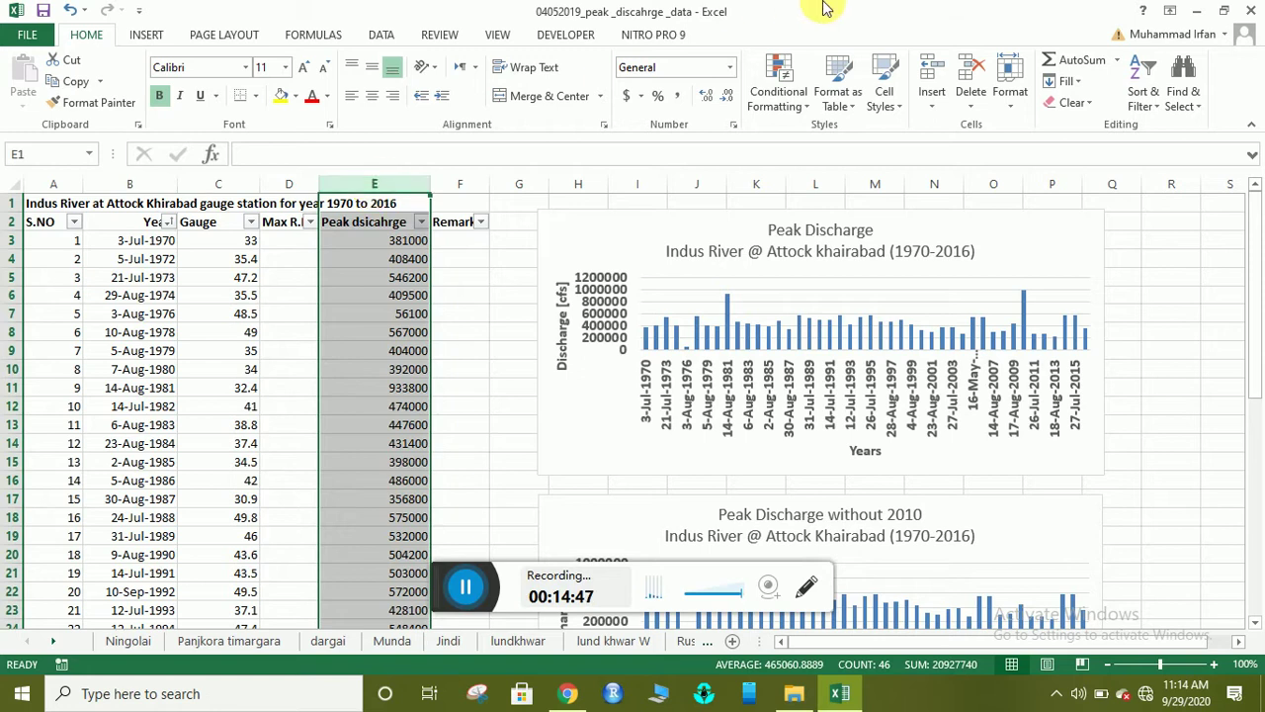
# - Highlight duplicate Peak dsicahrge values in column E with Light Red Fill with Dark Red Text
pyautogui.click(803, 99)
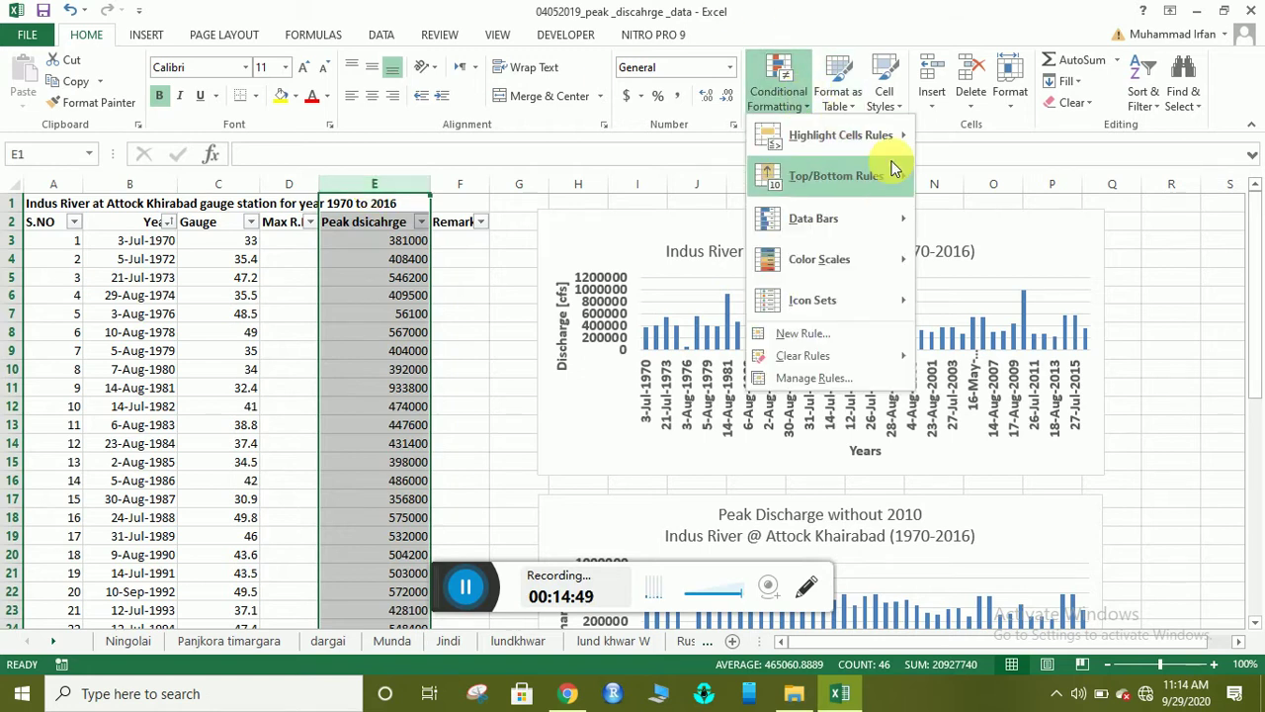
pyautogui.moveTo(884, 134)
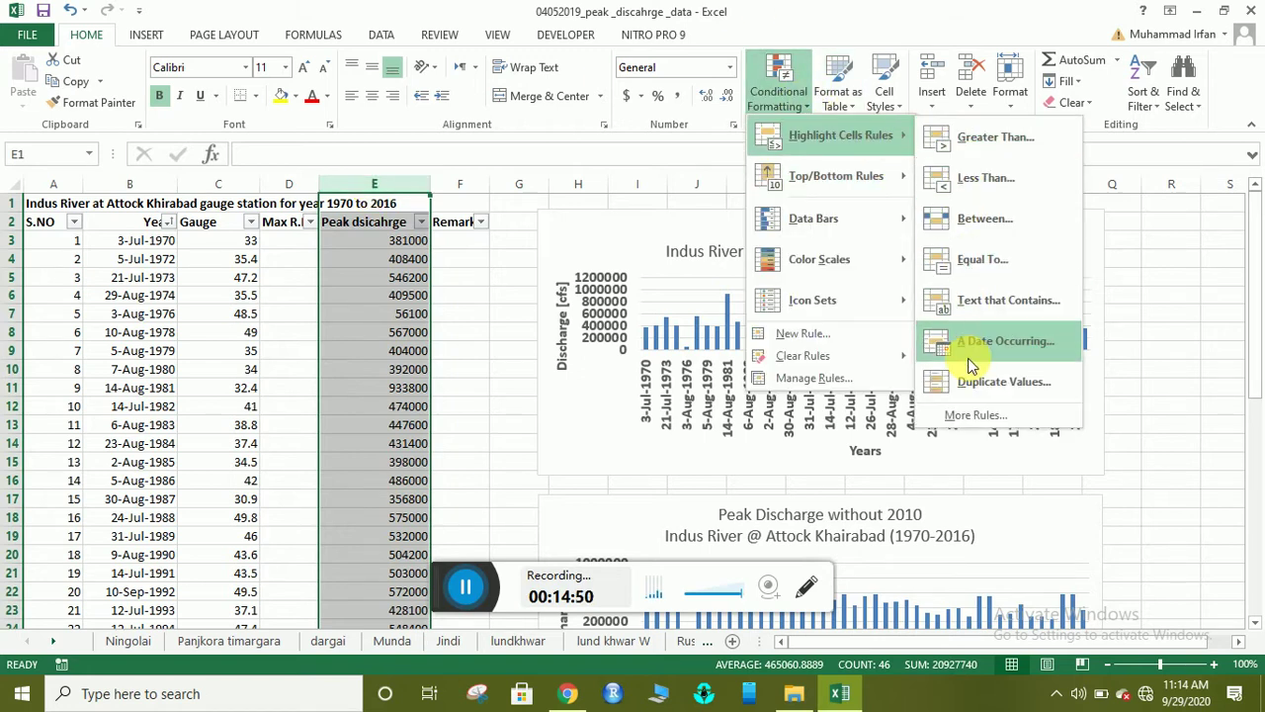
pyautogui.click(968, 383)
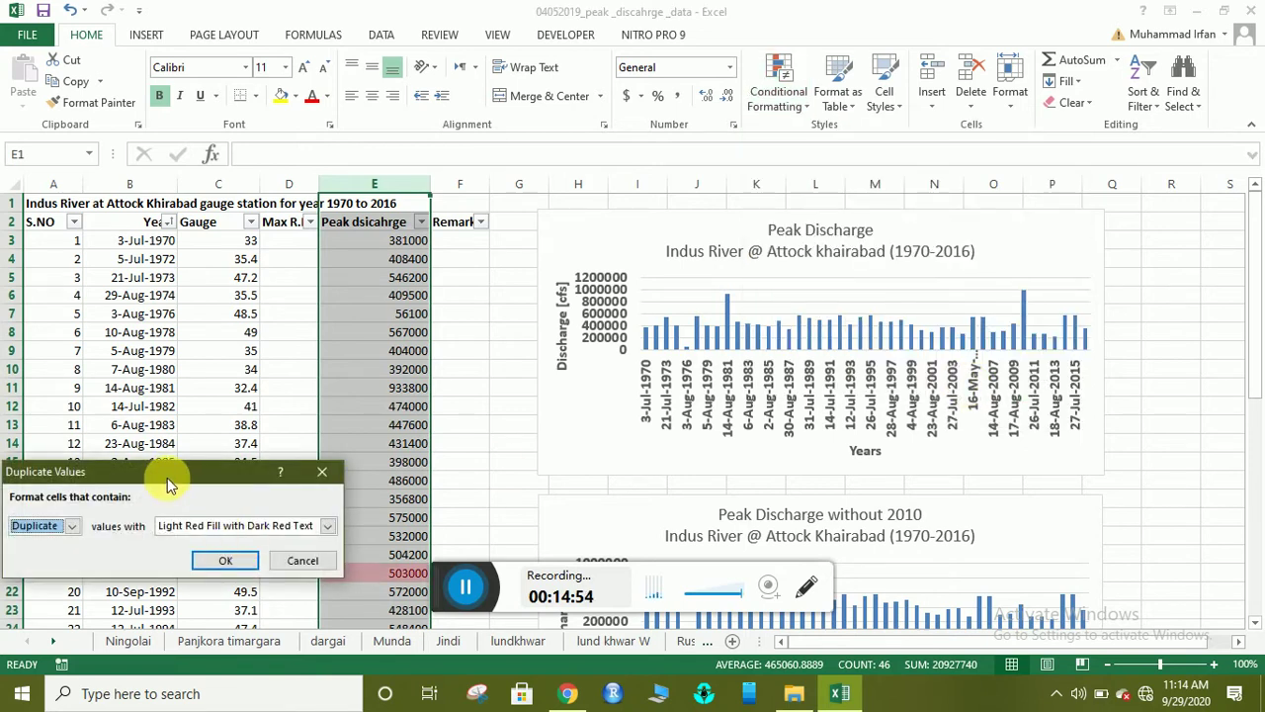
pyautogui.moveTo(167, 478); pyautogui.dragTo(262, 374)
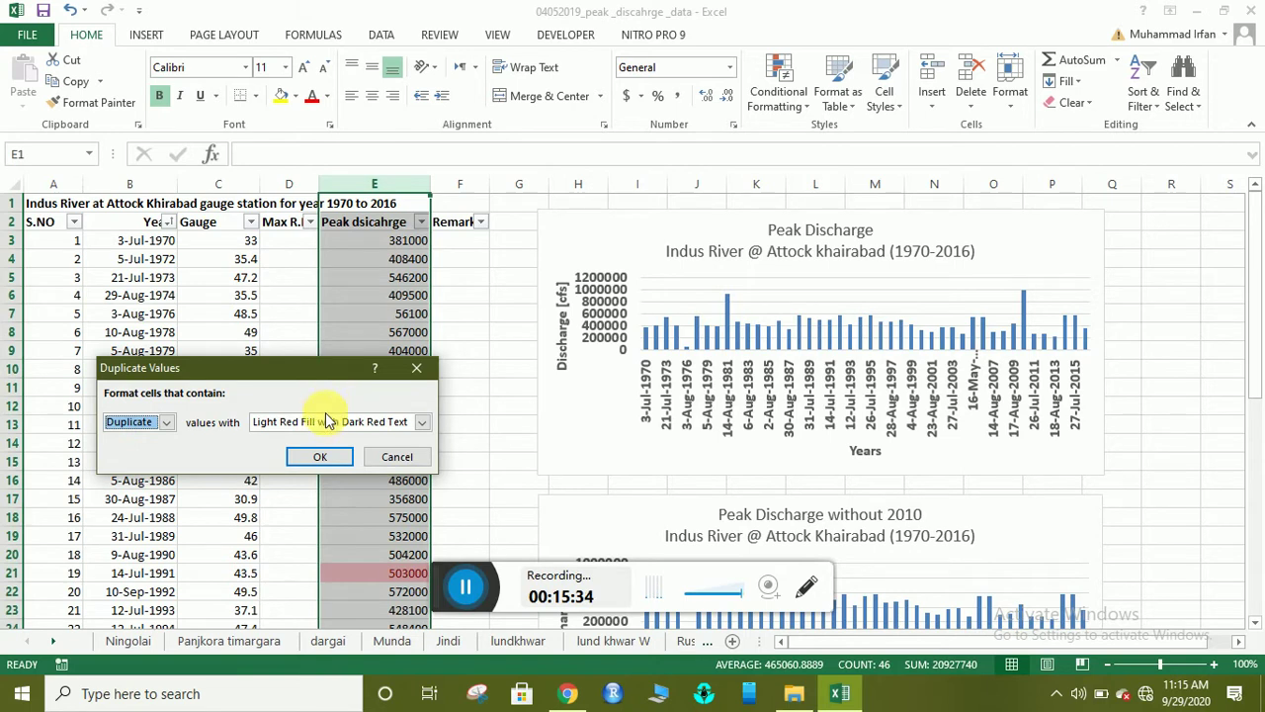
pyautogui.click(326, 461)
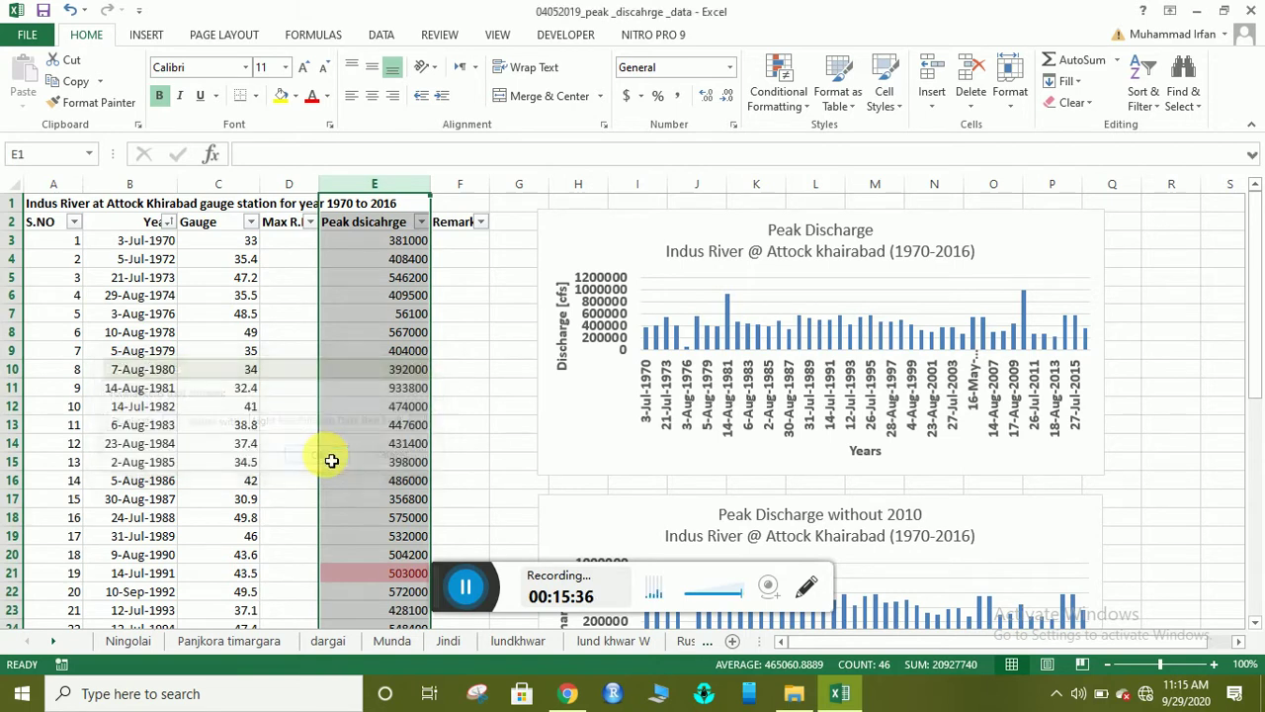
pyautogui.click(391, 557)
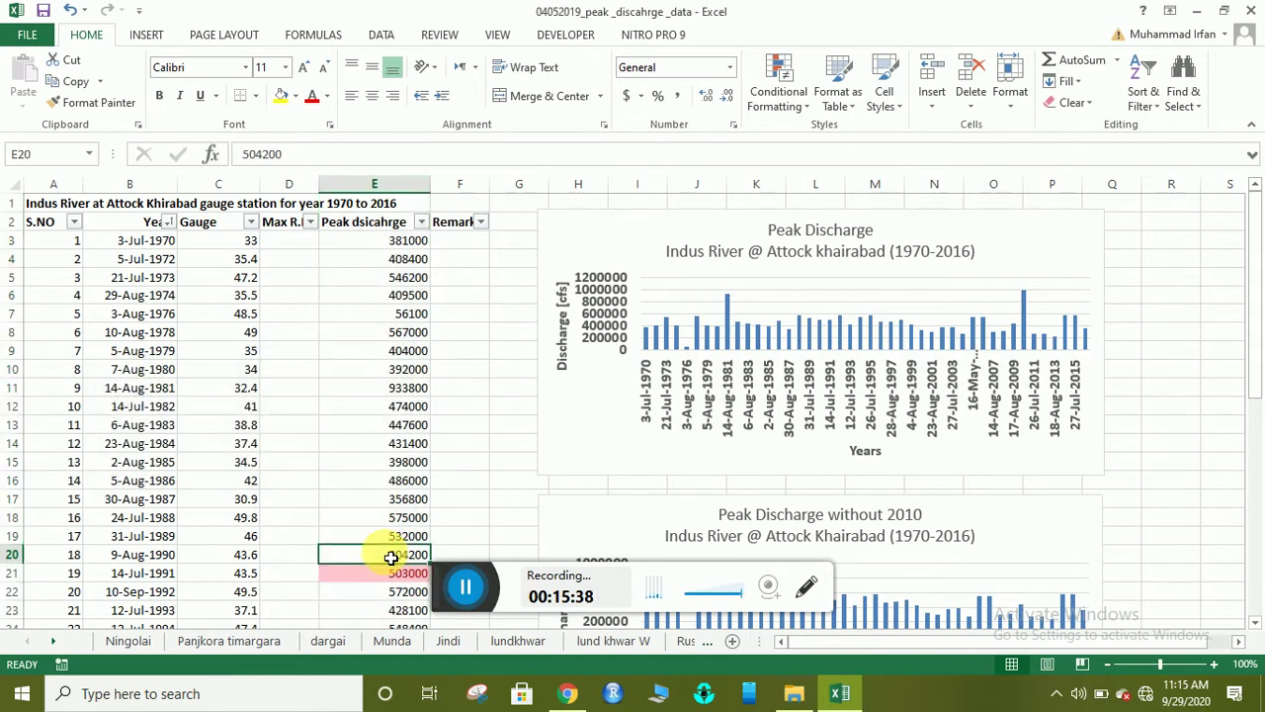
pyautogui.click(406, 278)
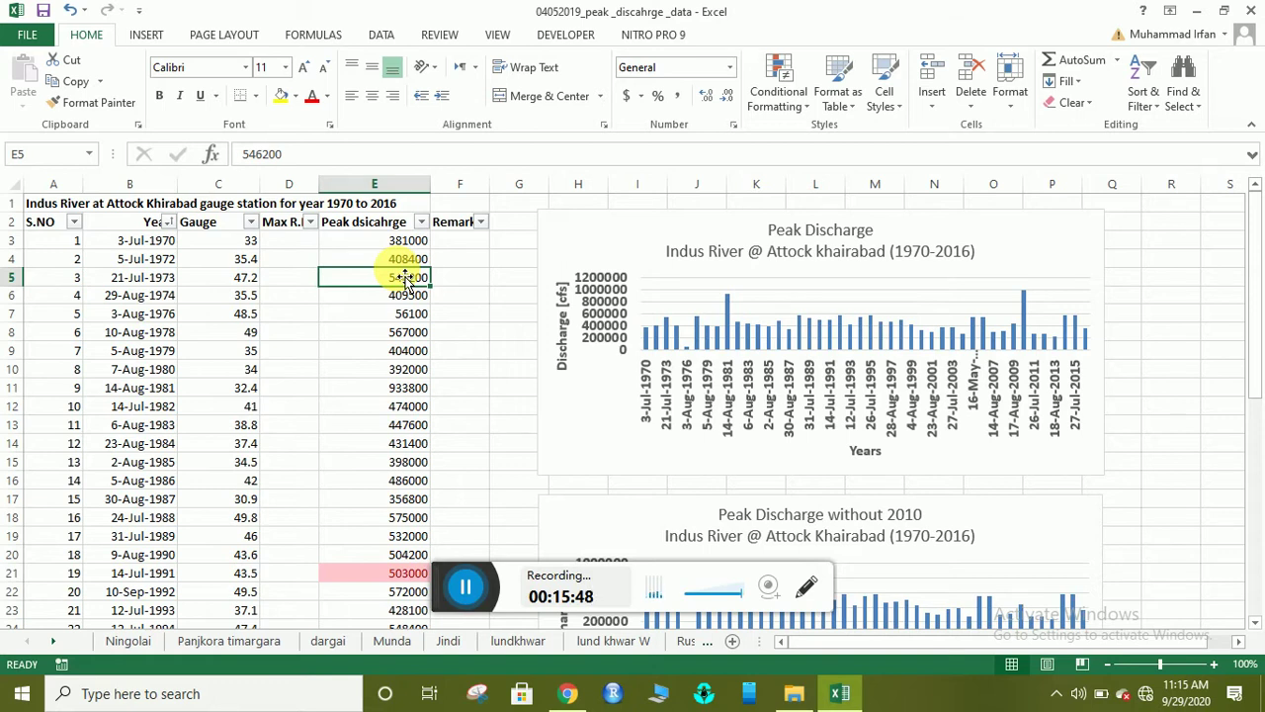
pyautogui.press('Down')
pyautogui.press('Down')
pyautogui.press('Down')
pyautogui.press('Down')
pyautogui.press('Down')
pyautogui.press('Down')
pyautogui.press('Down')
pyautogui.press('Down')
pyautogui.press('Down')
pyautogui.press('Down')
pyautogui.press('Down')
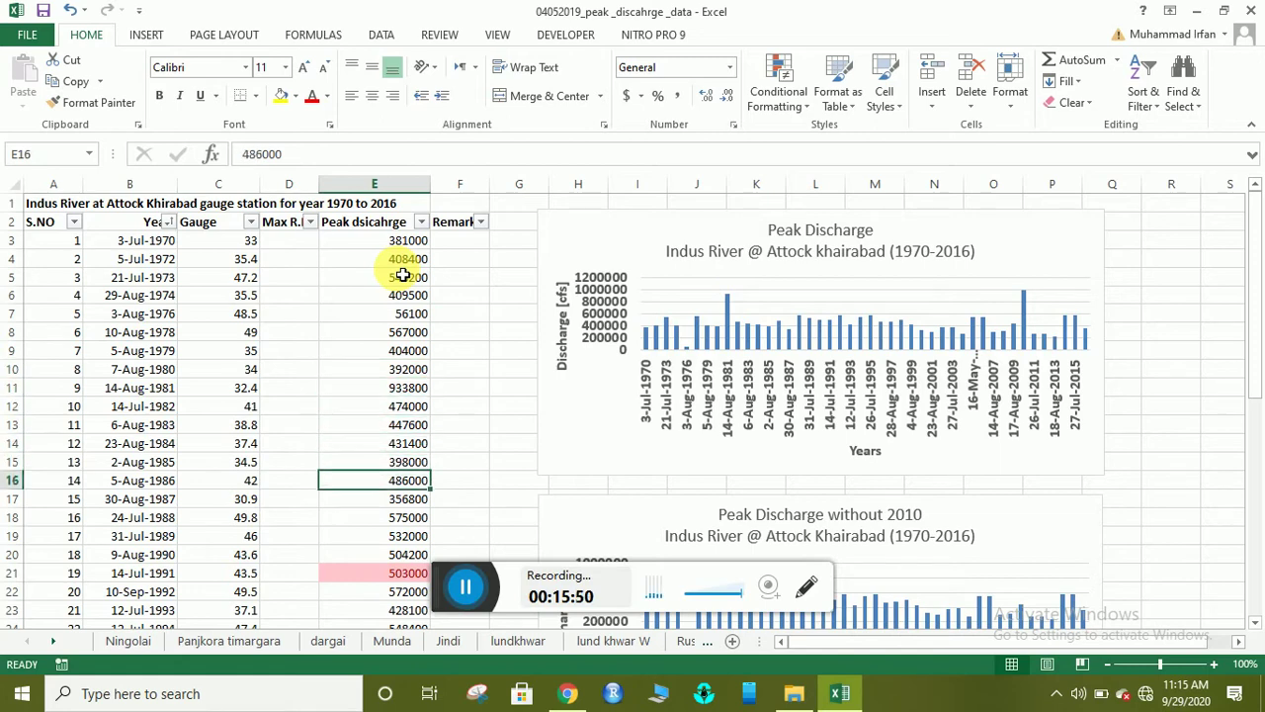
pyautogui.press('Down')
pyautogui.press('Down')
pyautogui.press('Down')
pyautogui.press('Down')
pyautogui.press('Down')
pyautogui.press('Down')
pyautogui.press('Down')
pyautogui.press('Down')
pyautogui.press('Down')
pyautogui.press('Down')
pyautogui.press('Down')
pyautogui.press('Down')
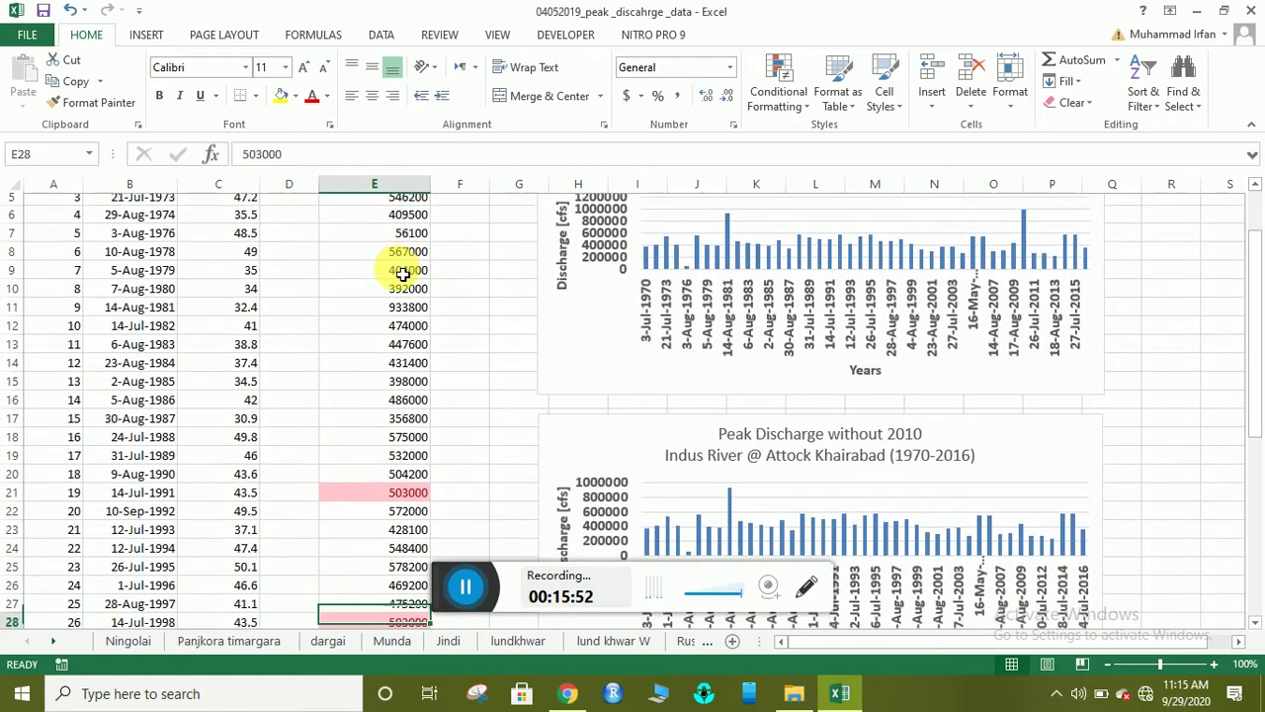
pyautogui.press('Down')
pyautogui.press('Down')
pyautogui.press('Down')
pyautogui.press('Down')
pyautogui.press('Down')
pyautogui.press('Down')
pyautogui.press('Down')
pyautogui.press('Down')
pyautogui.press('Down')
pyautogui.press('Down')
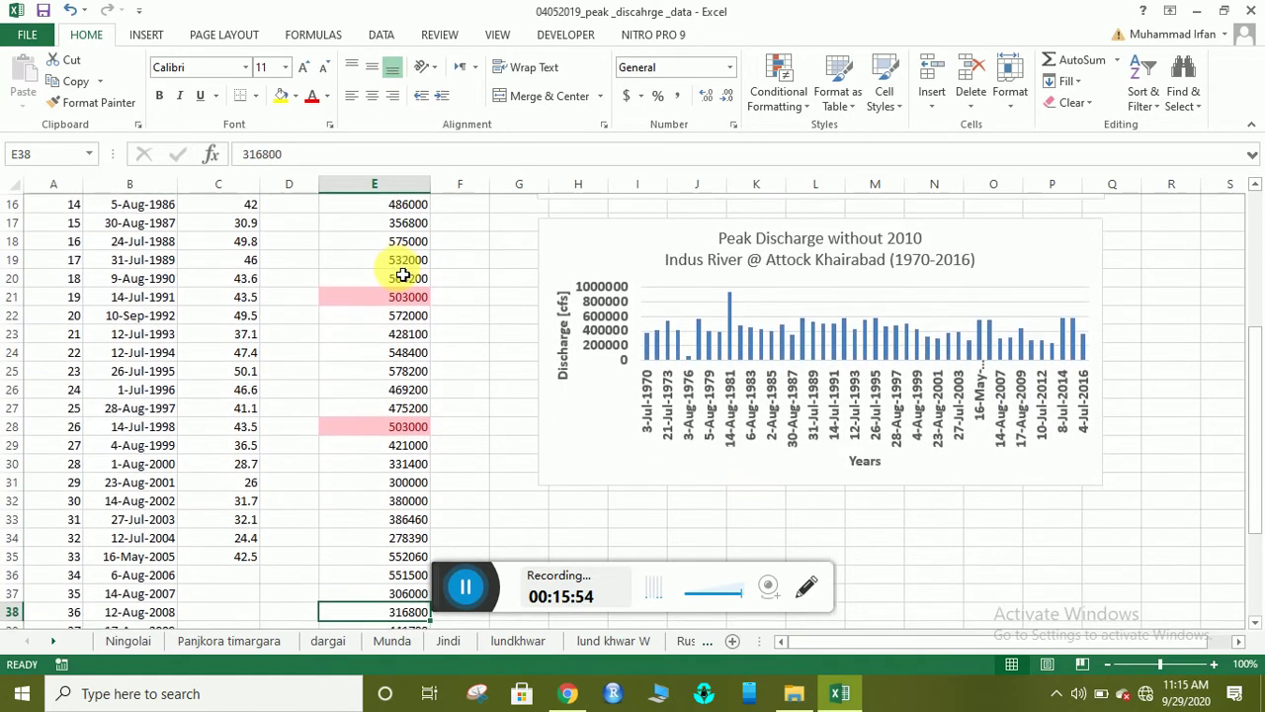
pyautogui.press('Up')
pyautogui.press('Up')
pyautogui.press('Up')
pyautogui.press('Up')
pyautogui.press('Up')
pyautogui.press('Up')
pyautogui.hotkey('ctrl', 'Up')
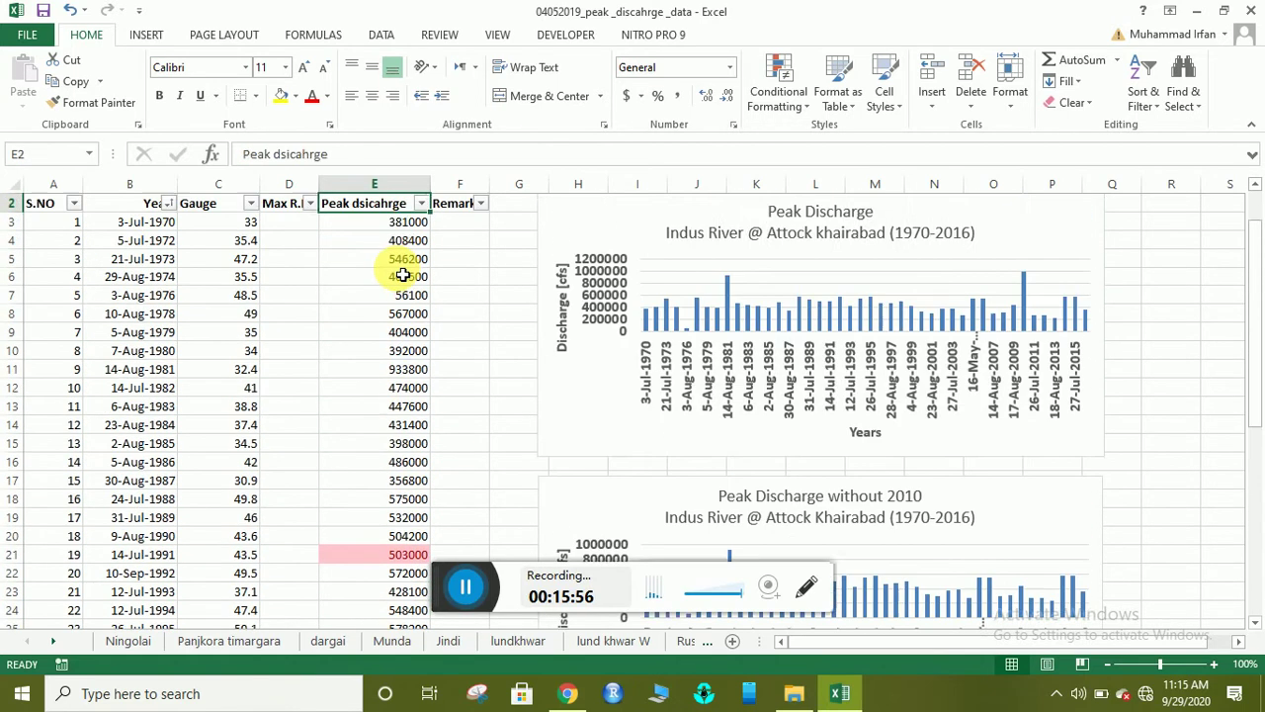
pyautogui.press('Up')
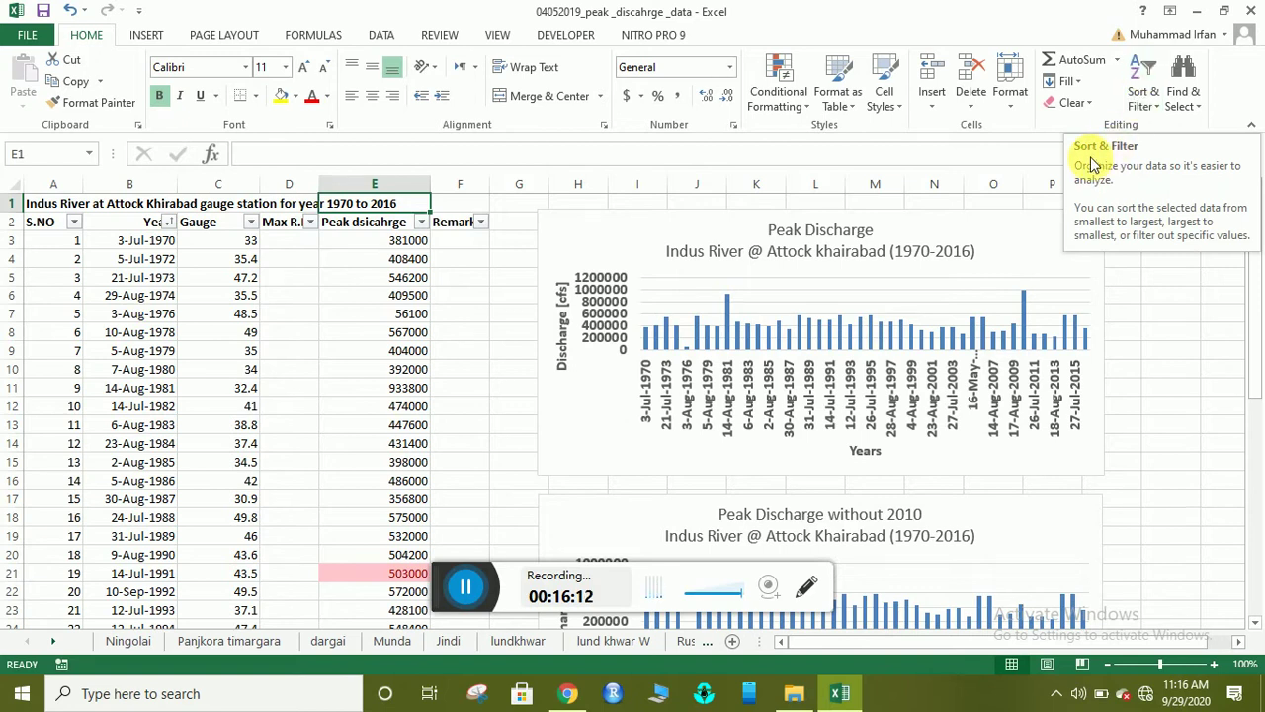
# - Turn off the AutoFilter on the discharge table and select header row 2
pyautogui.click(1148, 103)
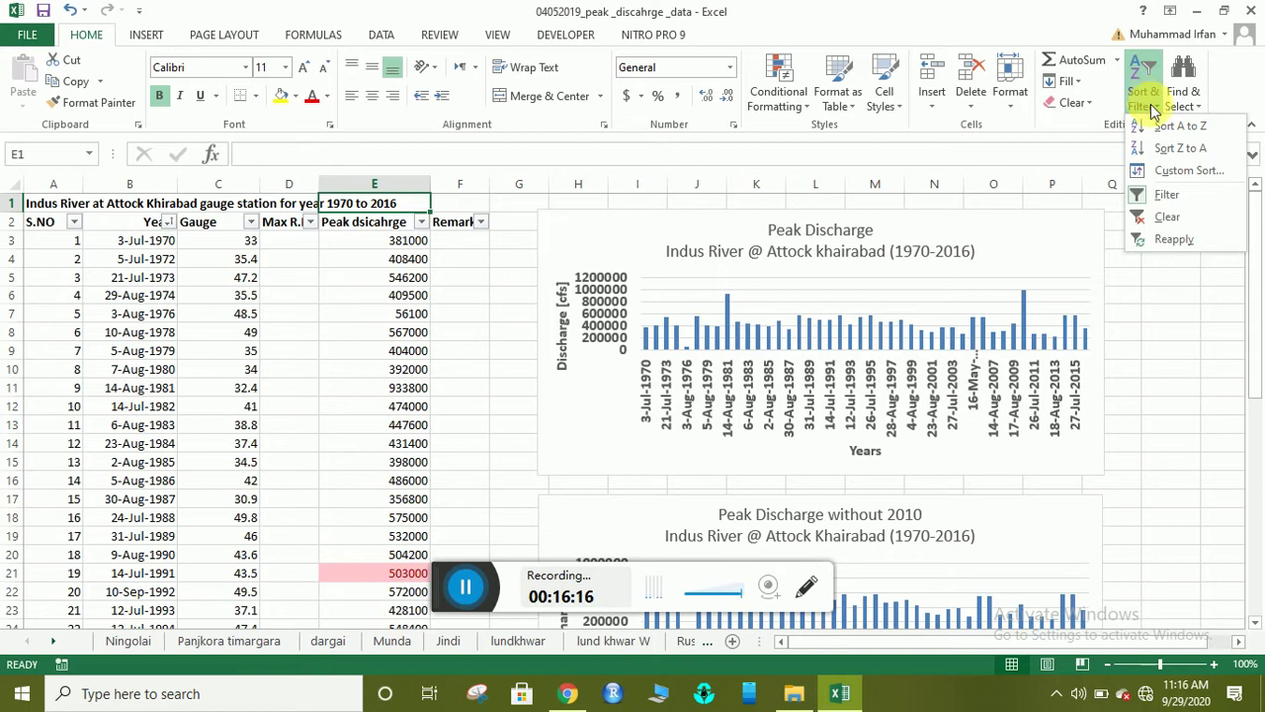
pyautogui.click(1162, 197)
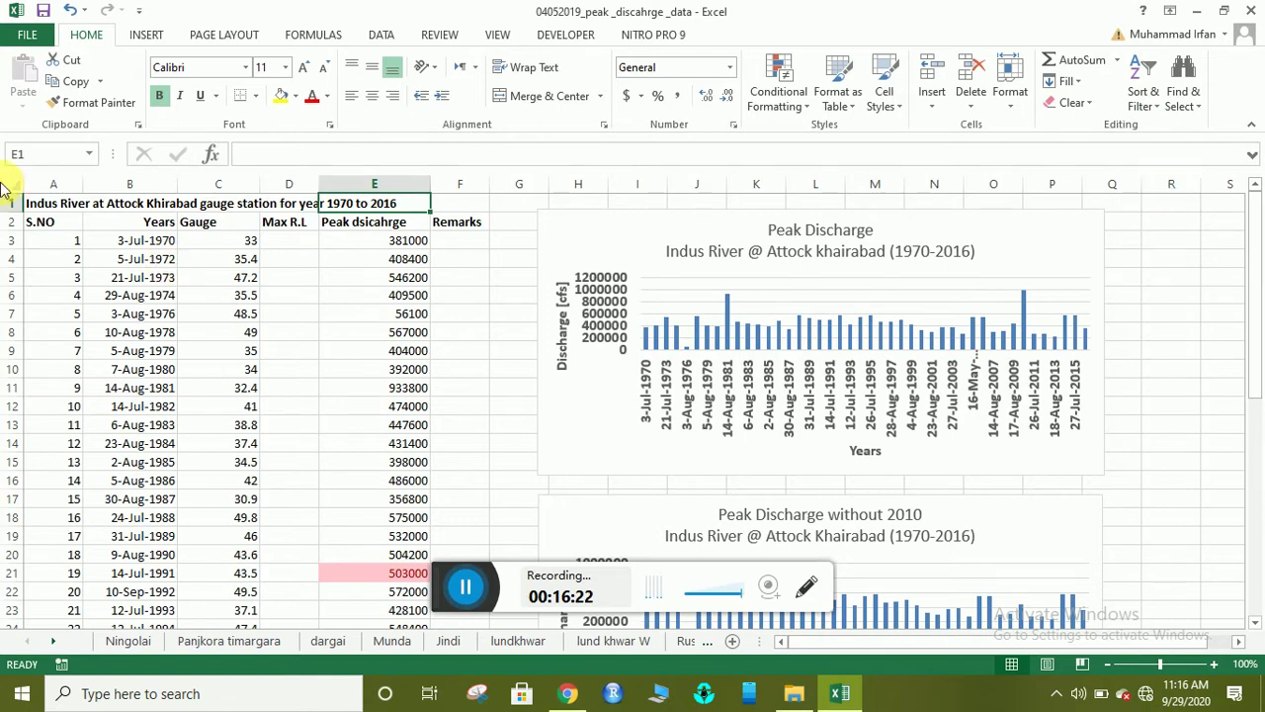
pyautogui.click(37, 223)
pyautogui.click(12, 222)
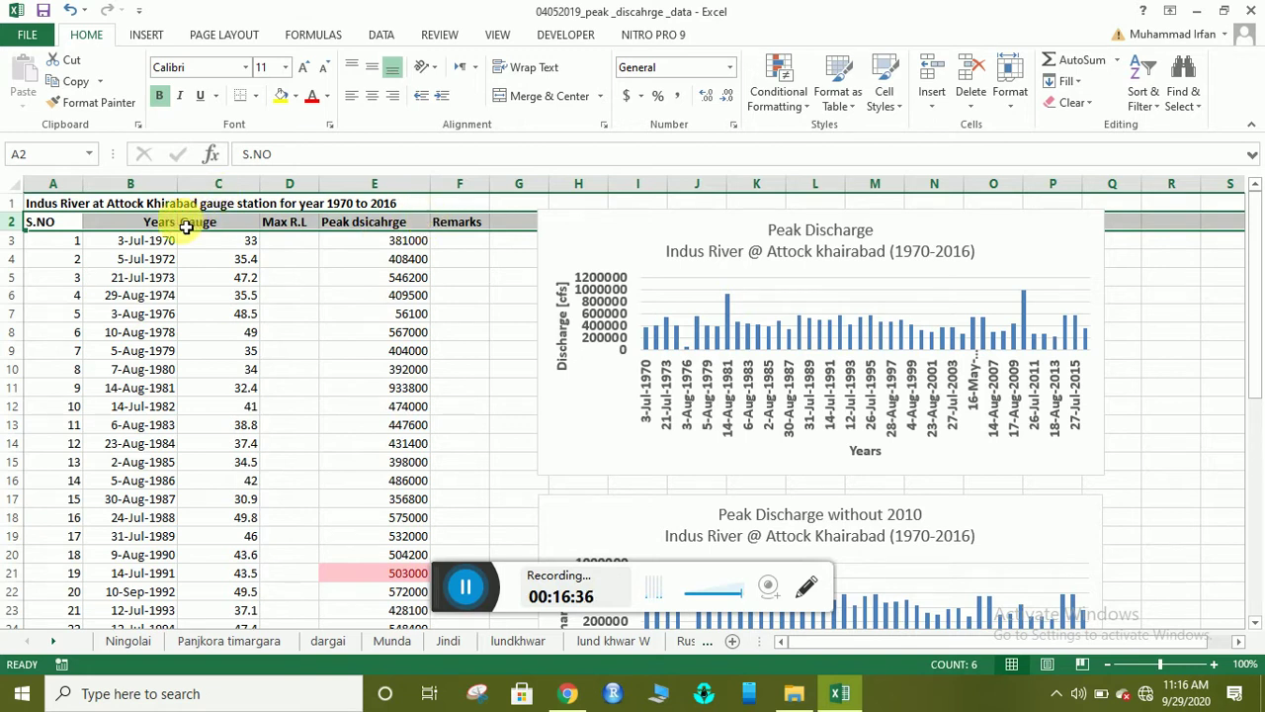
# - Select each header cell from S.NO to Remarks, then the whole header row 2
pyautogui.click(61, 229)
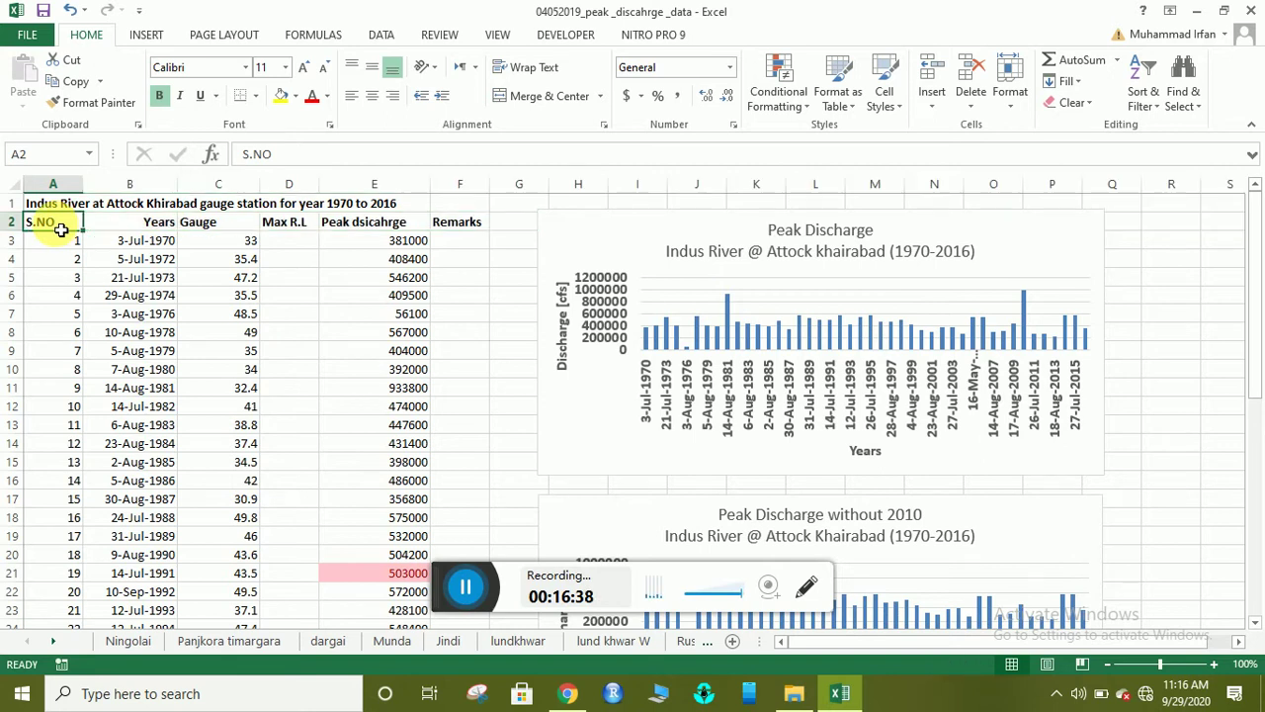
pyautogui.click(115, 228)
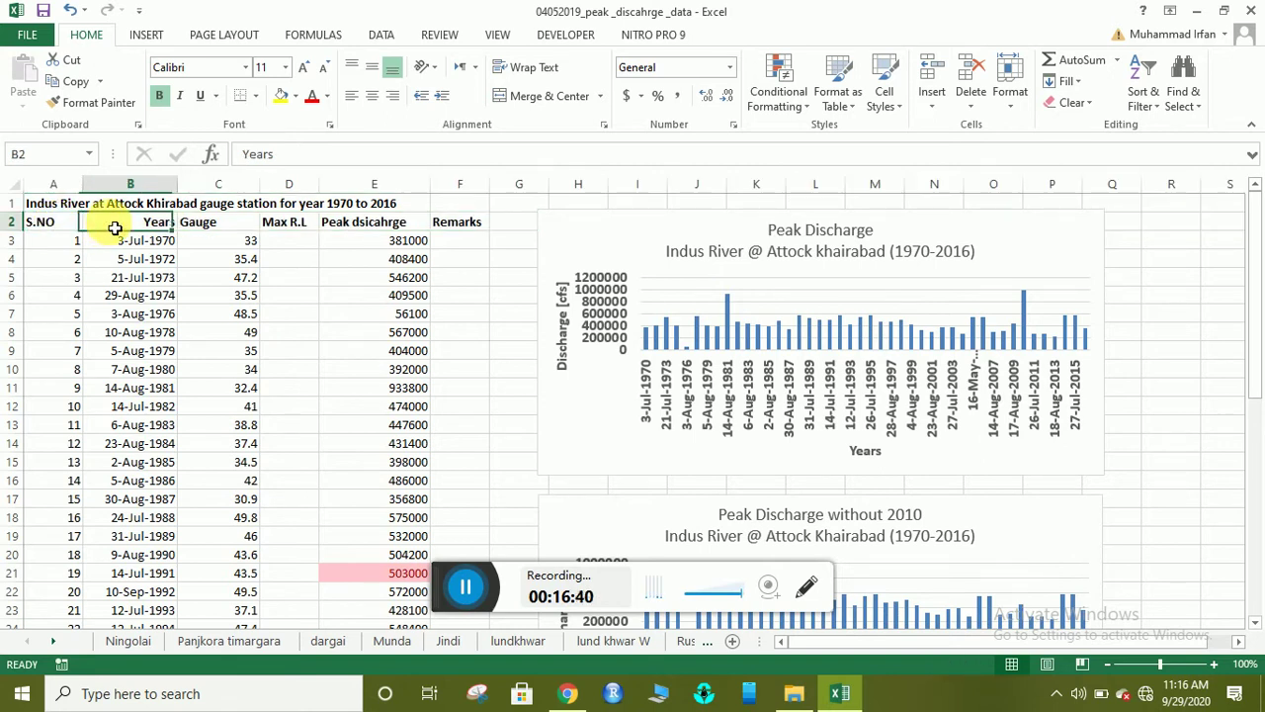
pyautogui.click(204, 218)
pyautogui.click(272, 221)
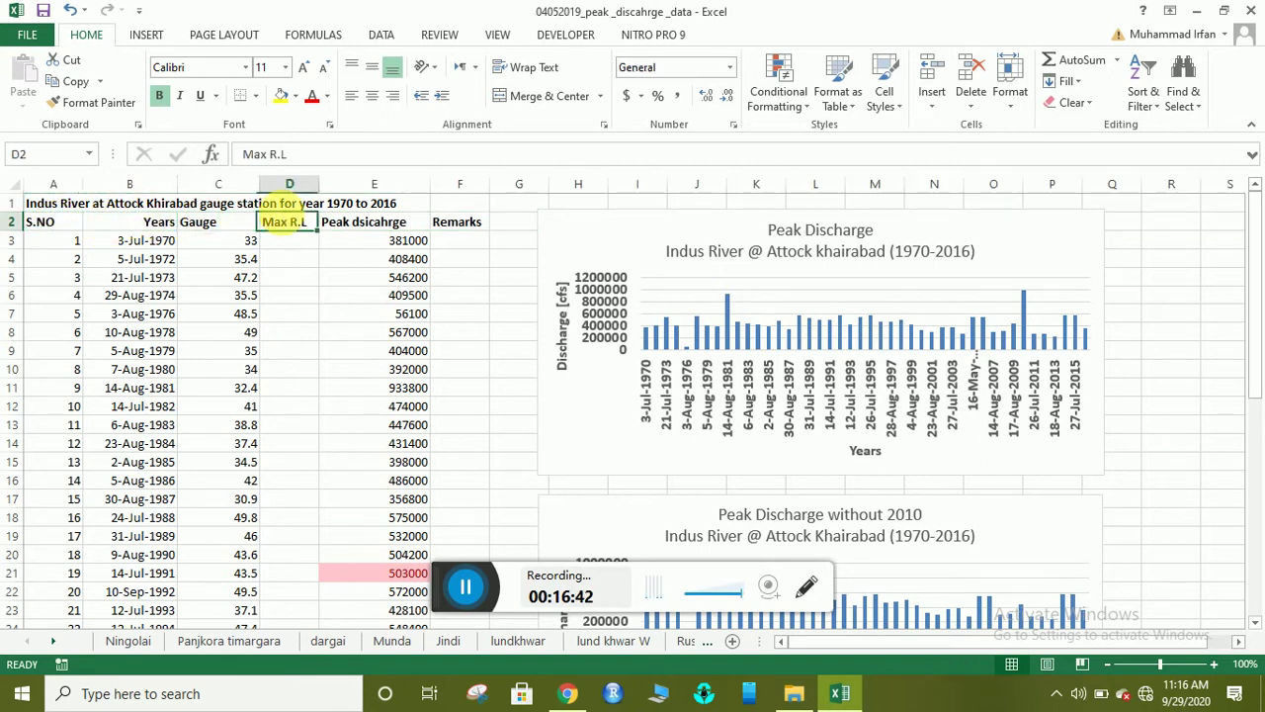
pyautogui.click(384, 220)
pyautogui.click(474, 226)
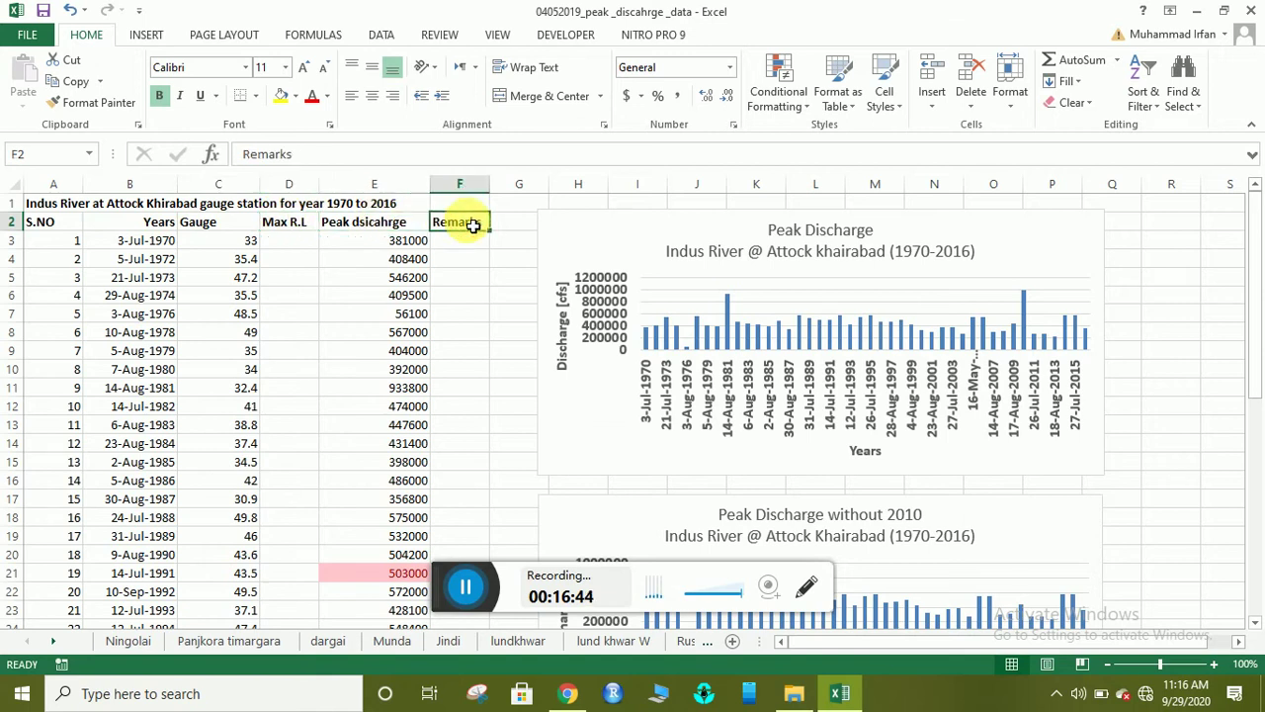
pyautogui.click(336, 222)
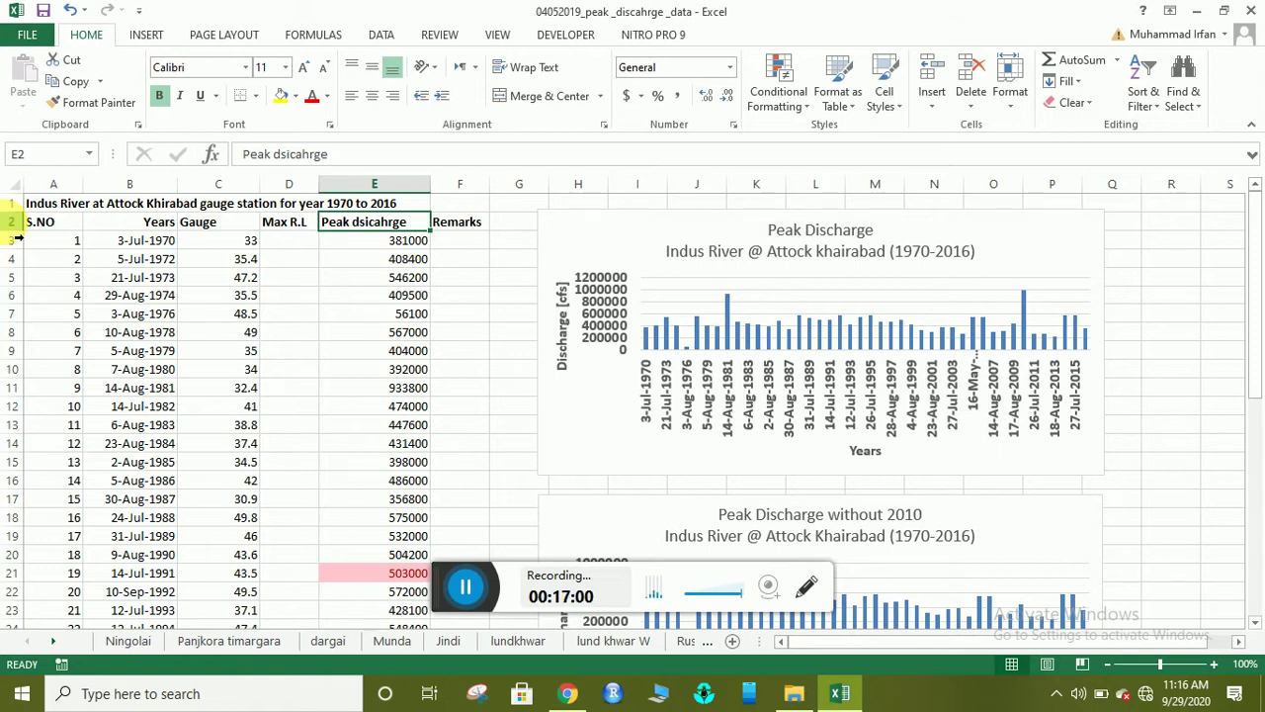
pyautogui.click(16, 229)
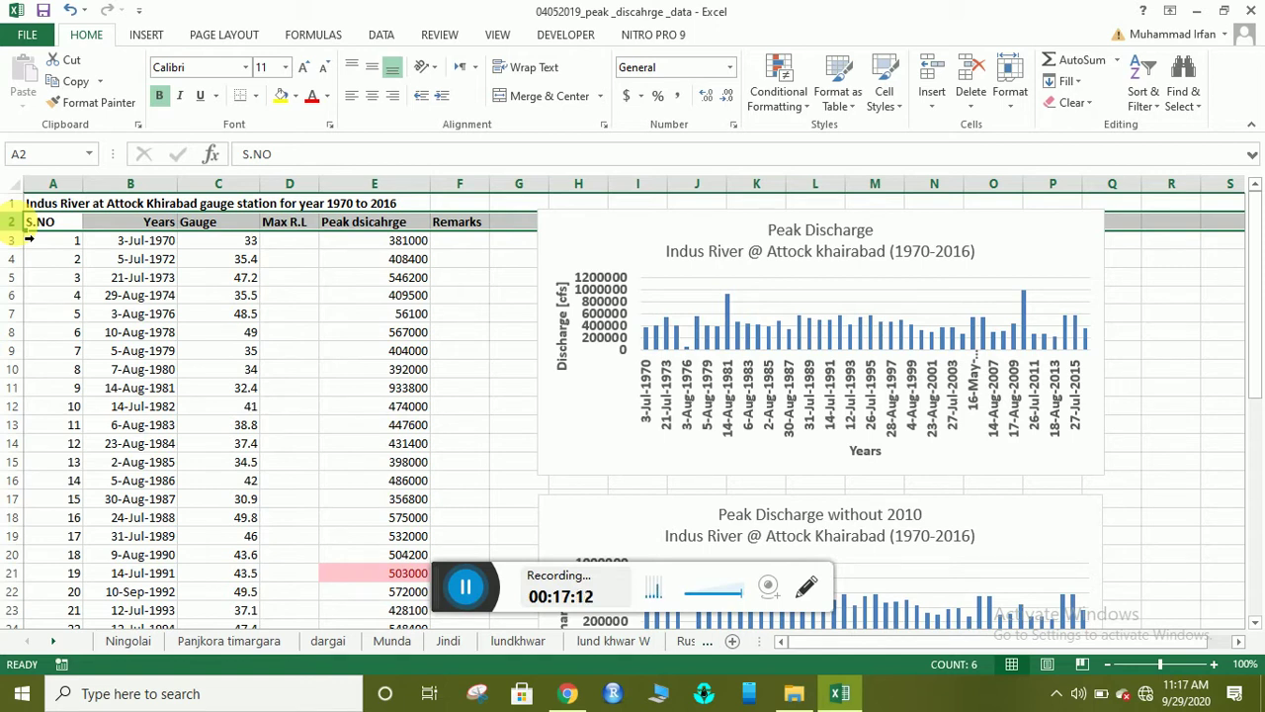
# - Select the title and header cells C1 to F2 and re-enable AutoFilter on the header row
pyautogui.click(242, 259)
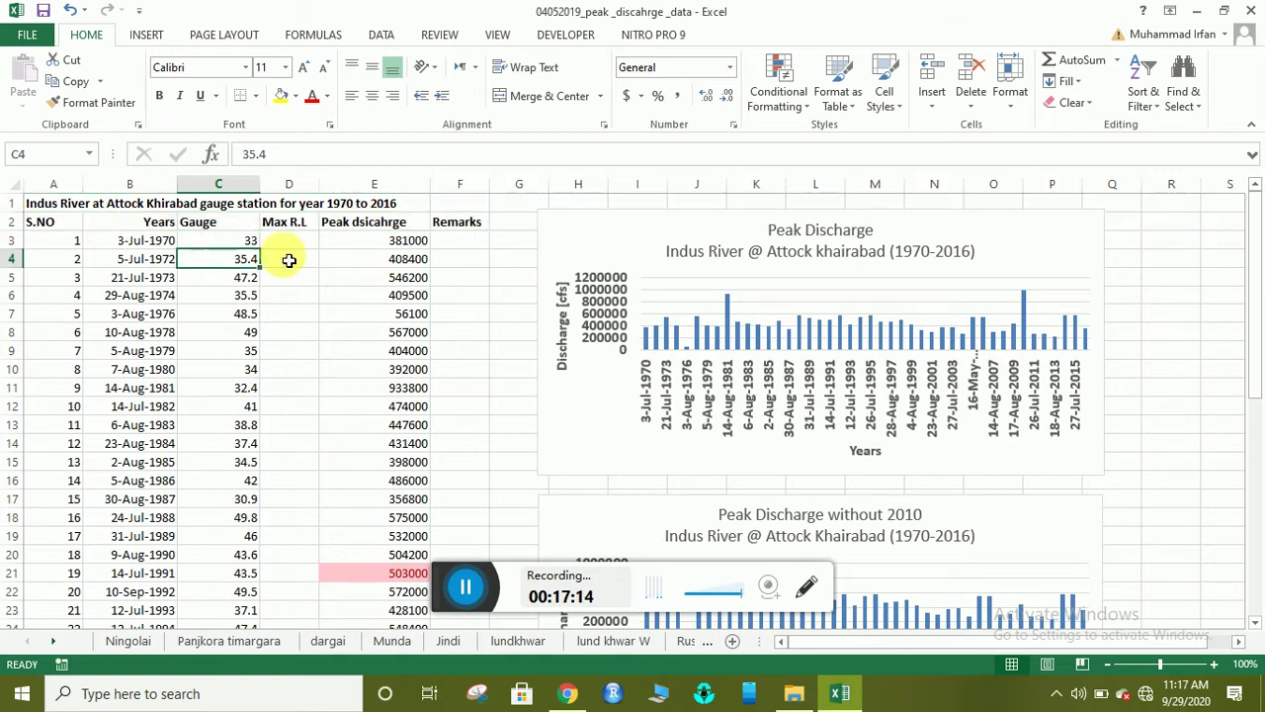
pyautogui.click(365, 224)
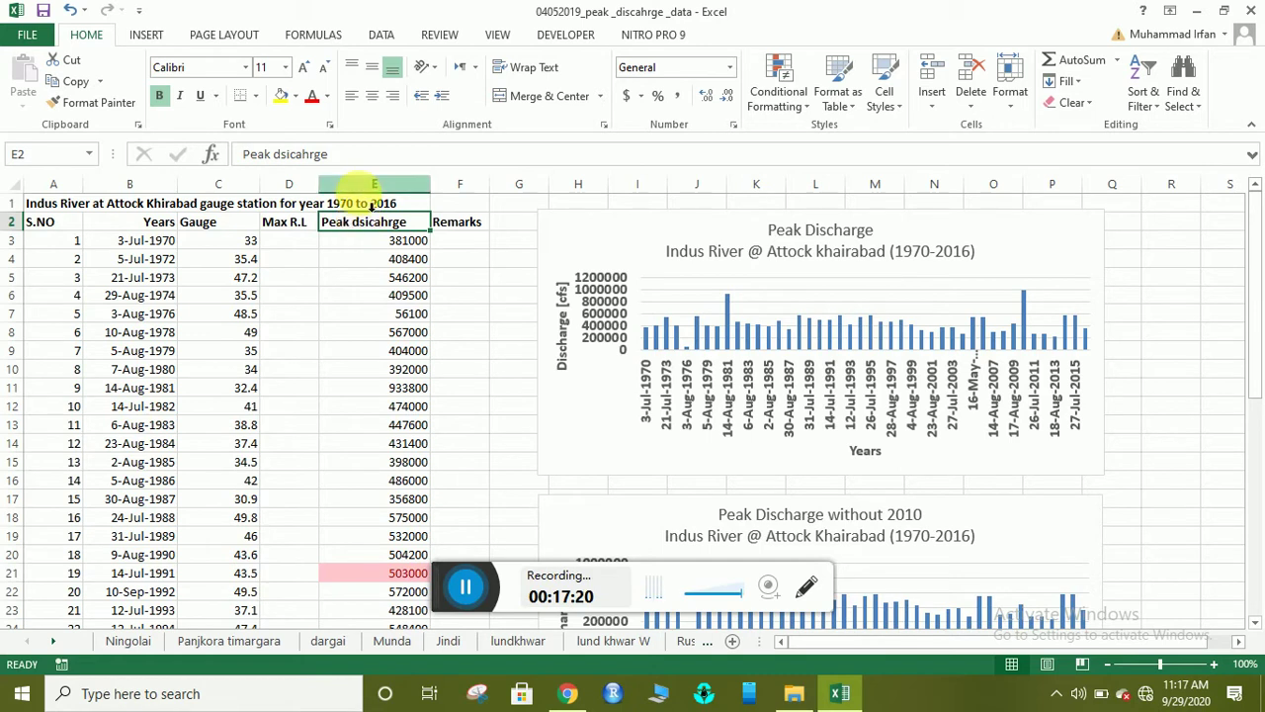
pyautogui.click(358, 185)
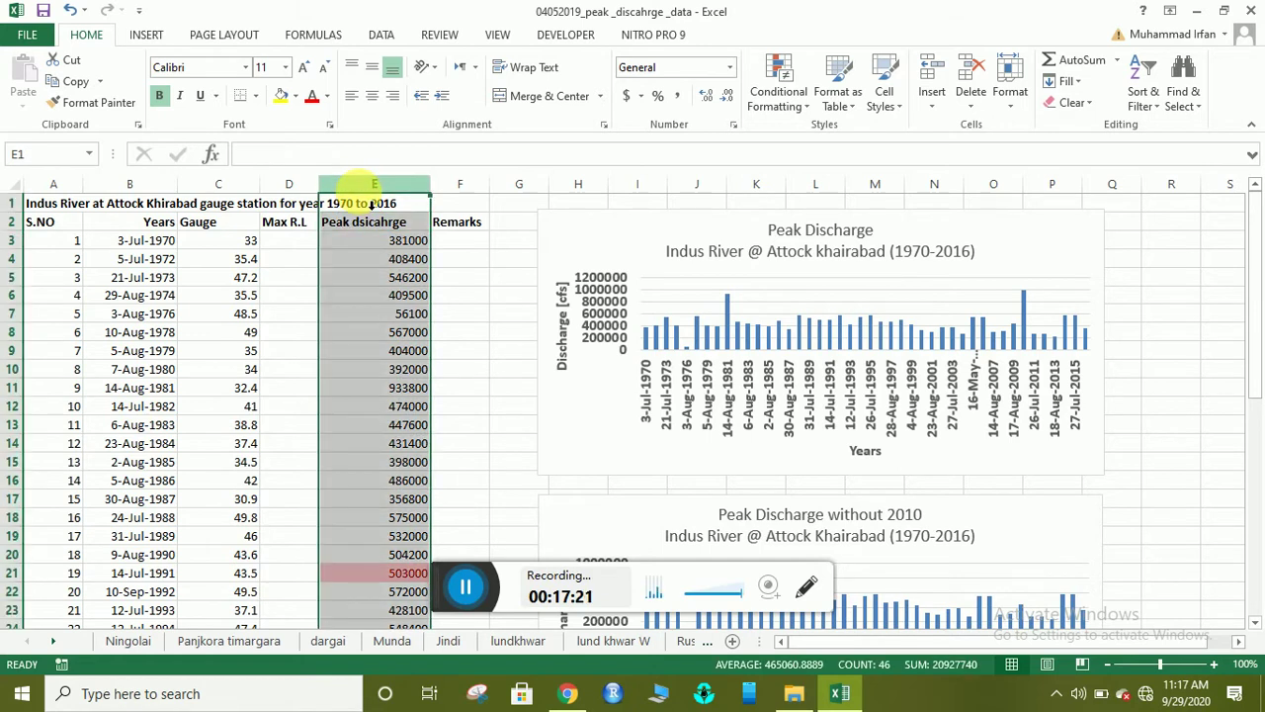
pyautogui.click(460, 223)
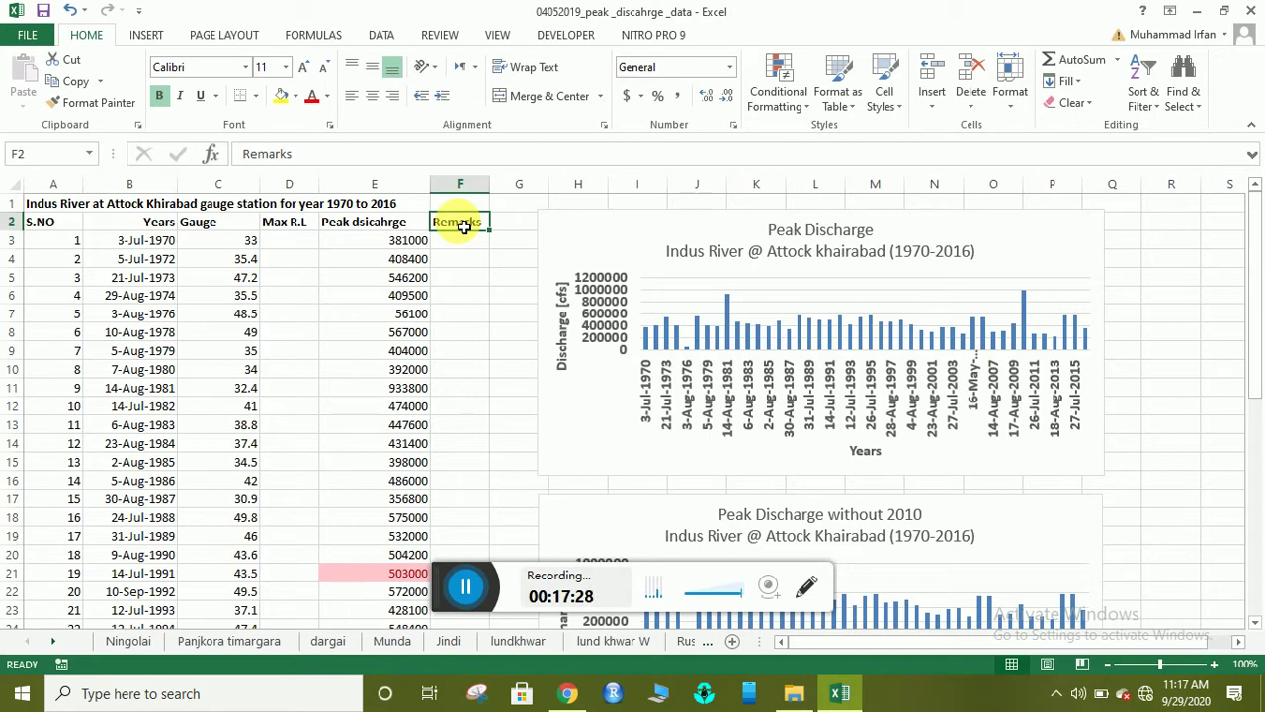
pyautogui.moveTo(462, 226); pyautogui.dragTo(69, 223)
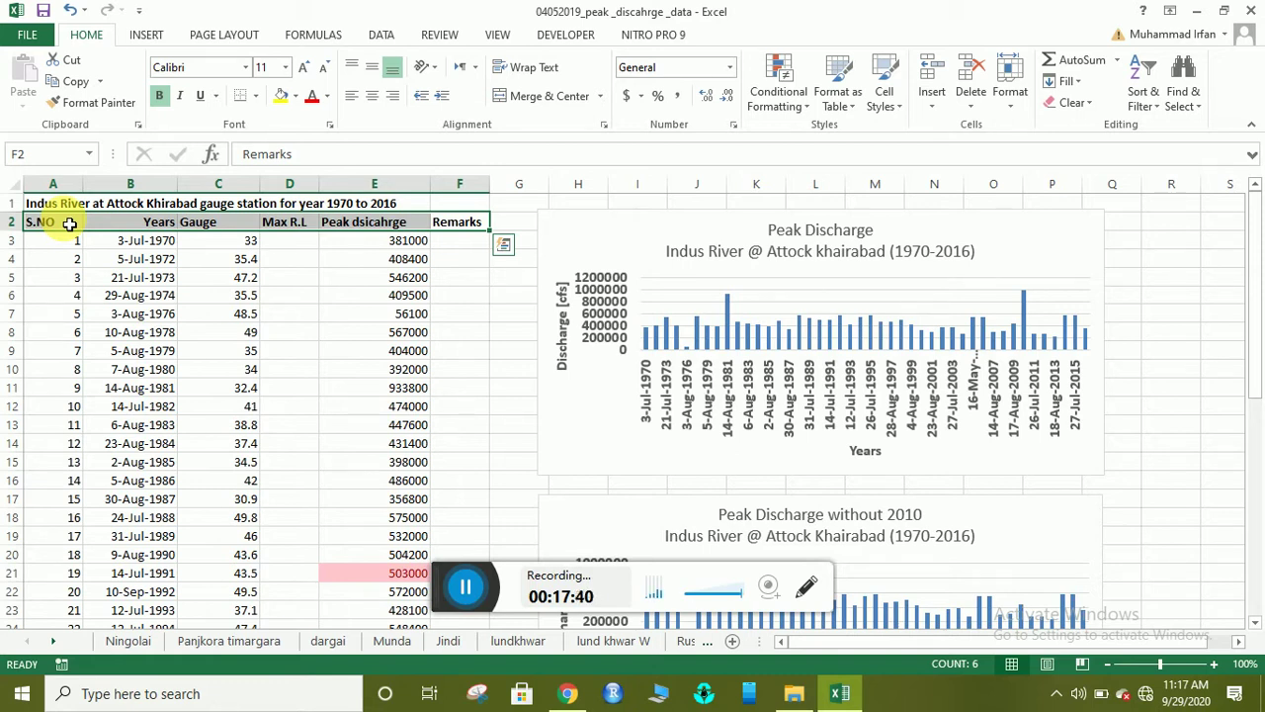
pyautogui.click(1161, 104)
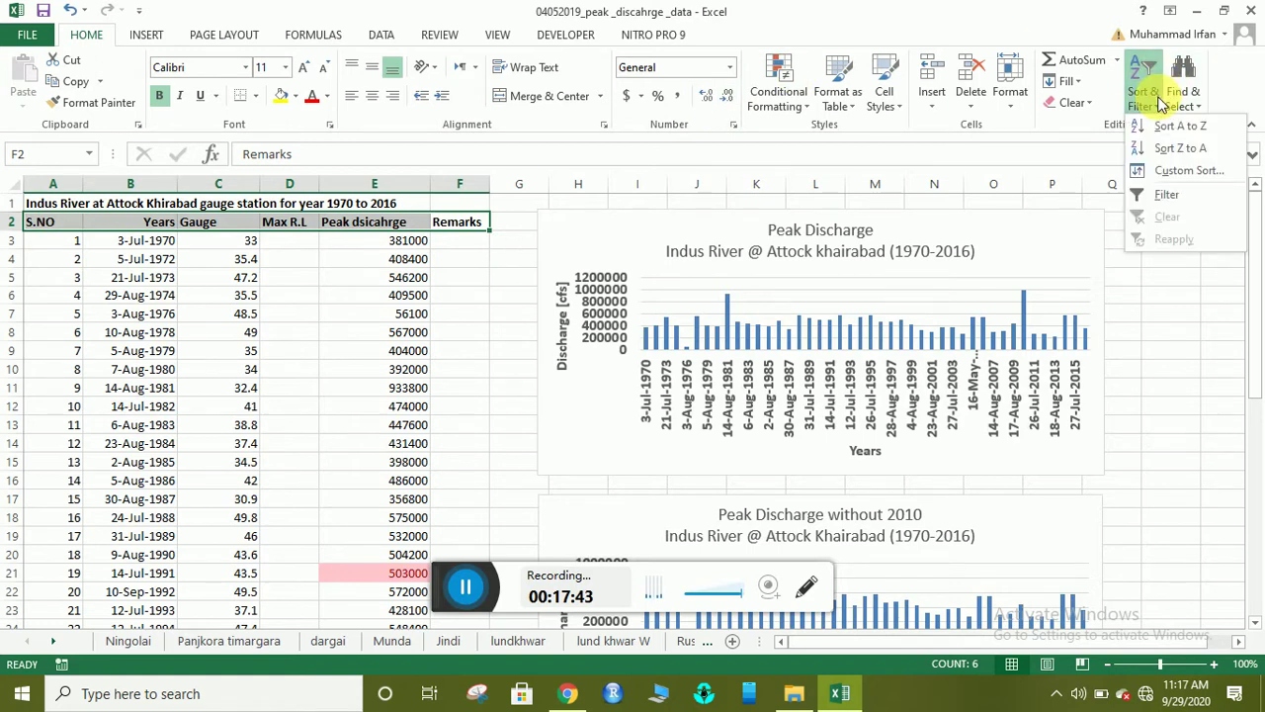
pyautogui.click(1162, 195)
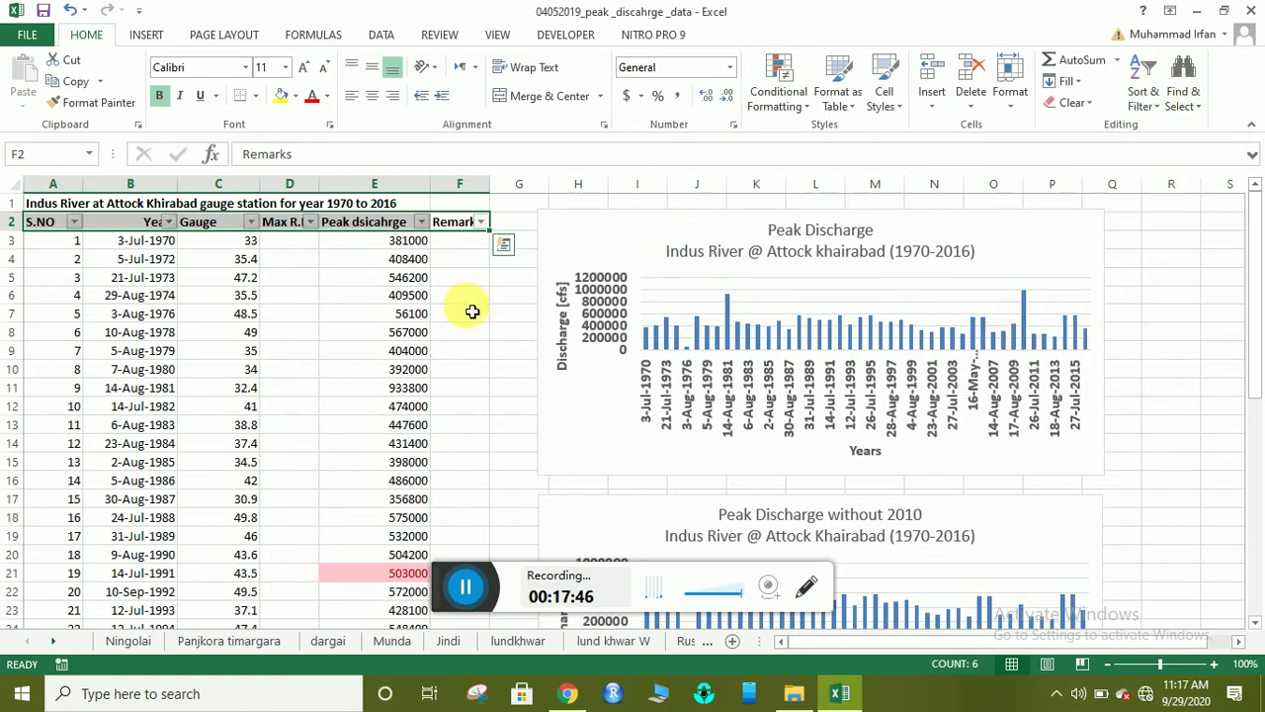
pyautogui.click(289, 277)
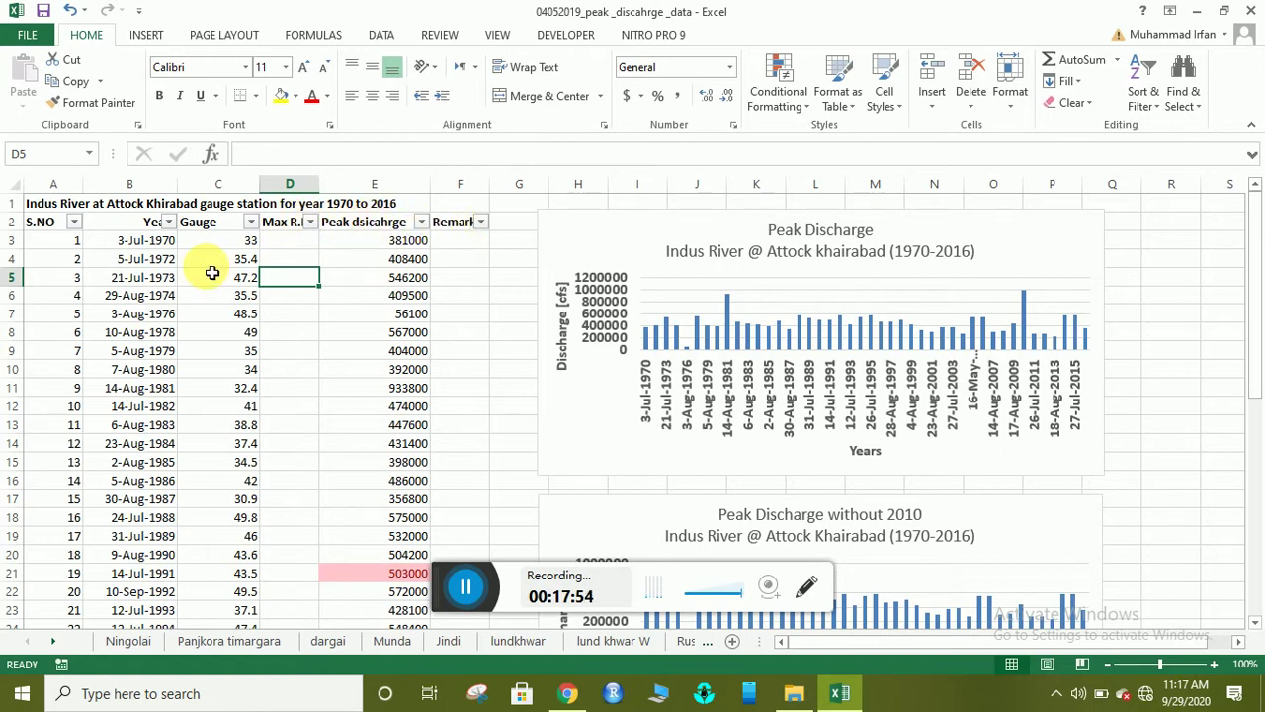
pyautogui.click(422, 222)
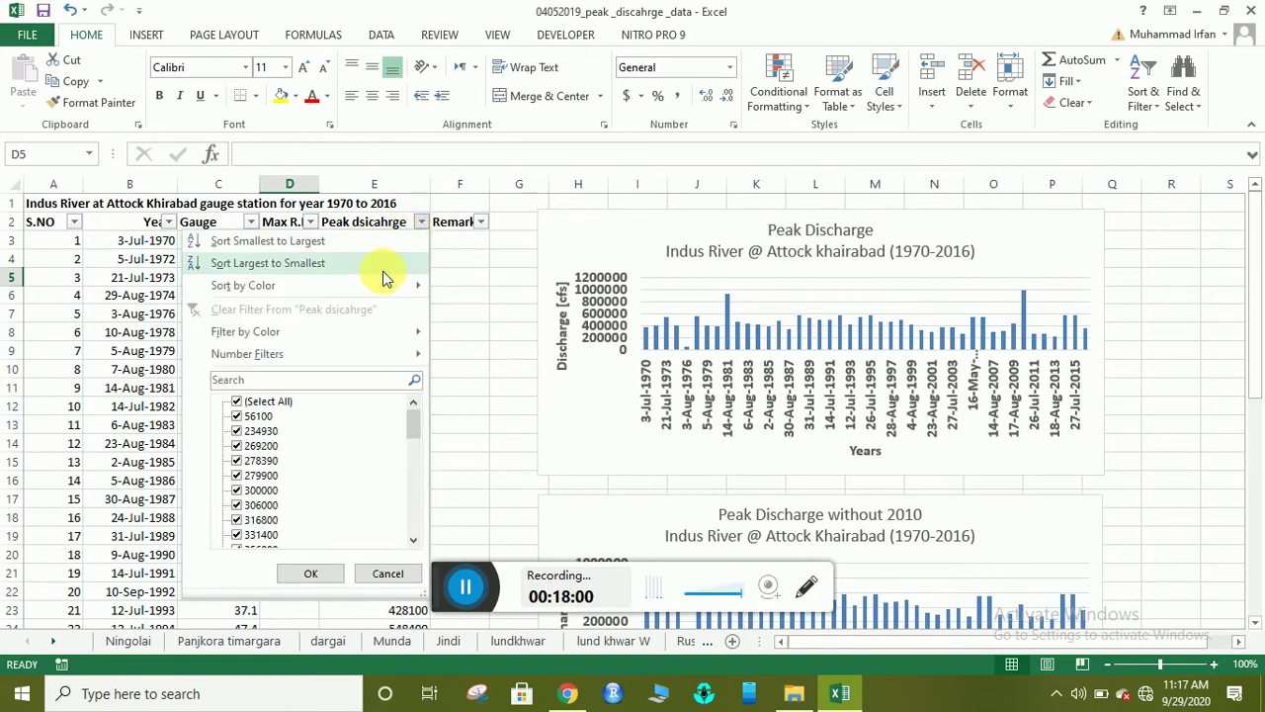
pyautogui.moveTo(357, 334)
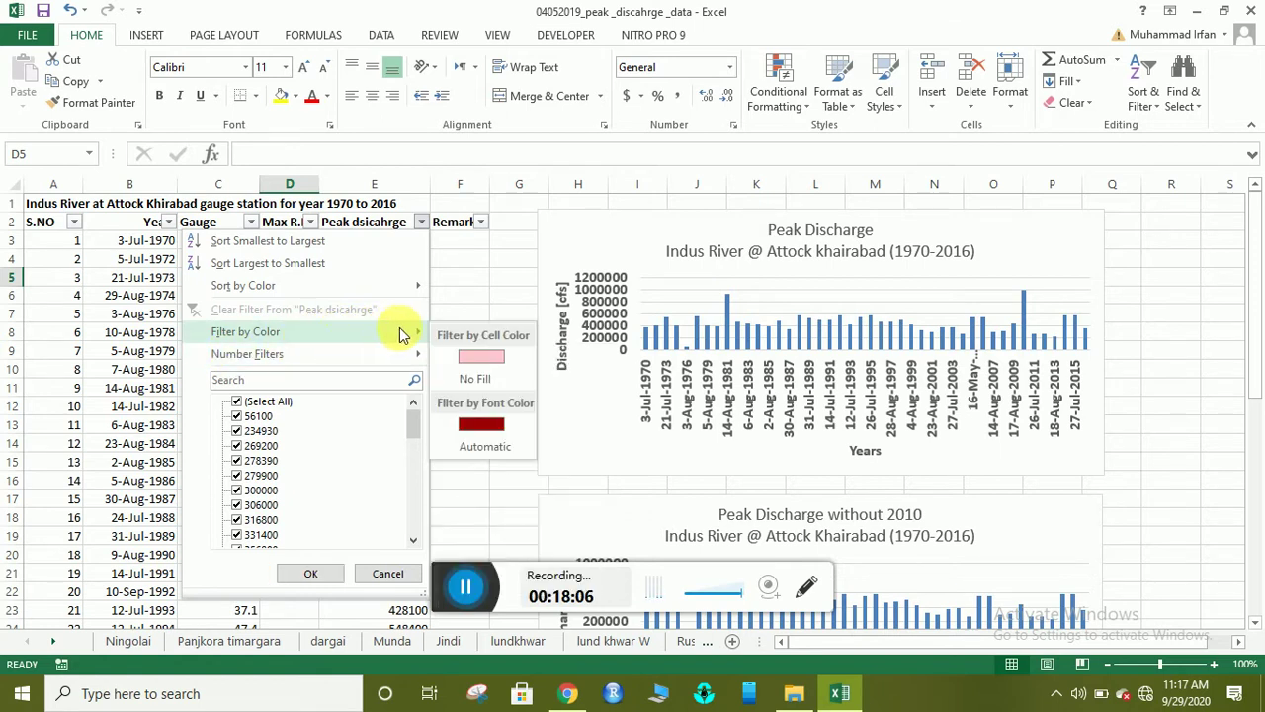
pyautogui.click(464, 356)
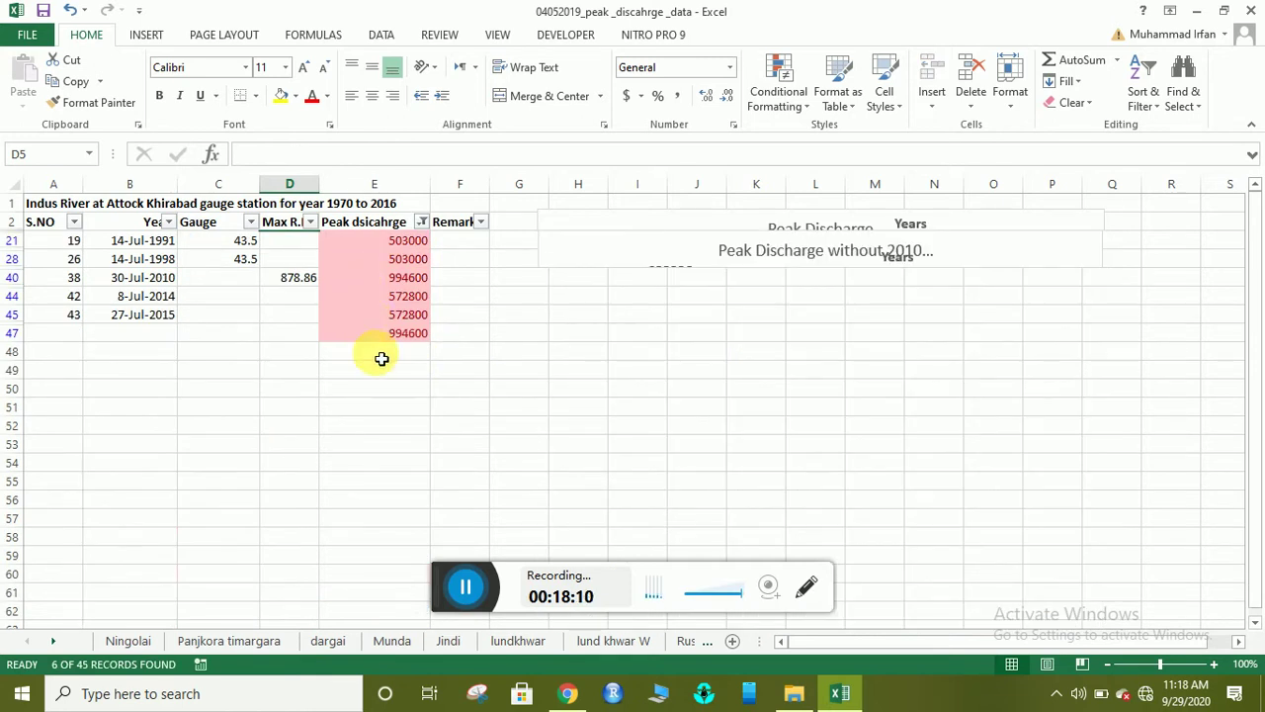
pyautogui.click(382, 390)
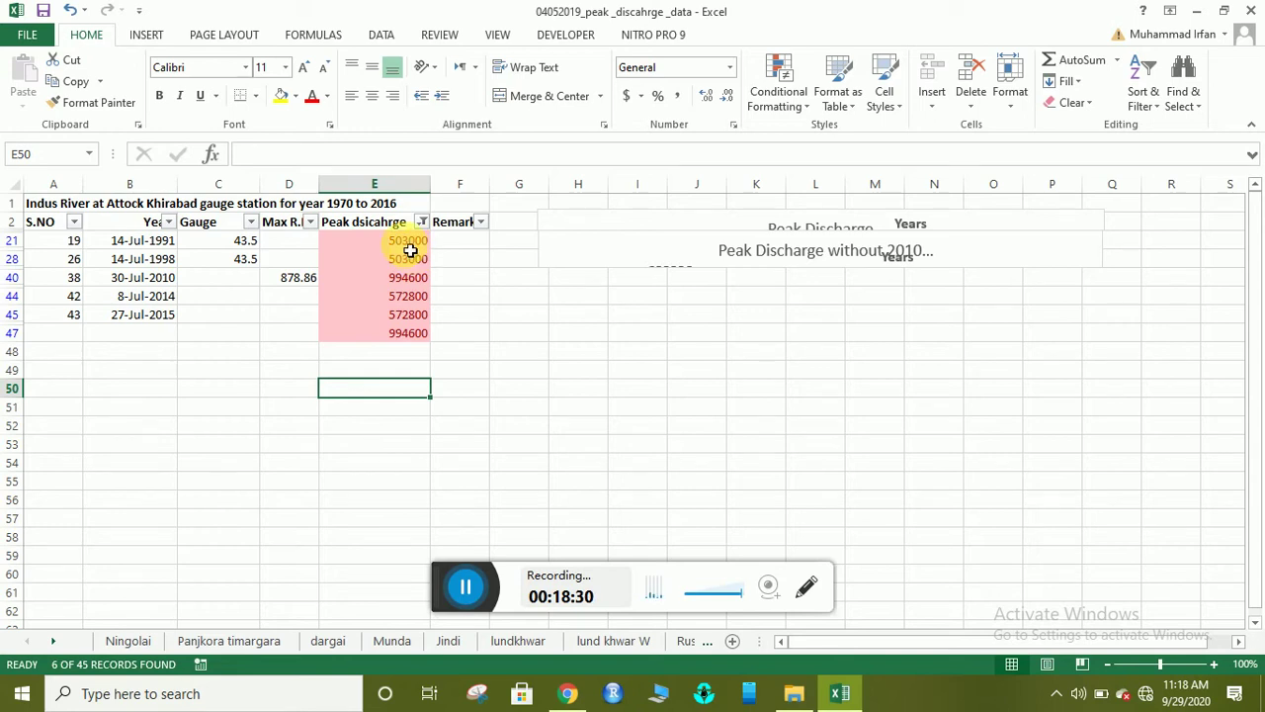
pyautogui.click(411, 246)
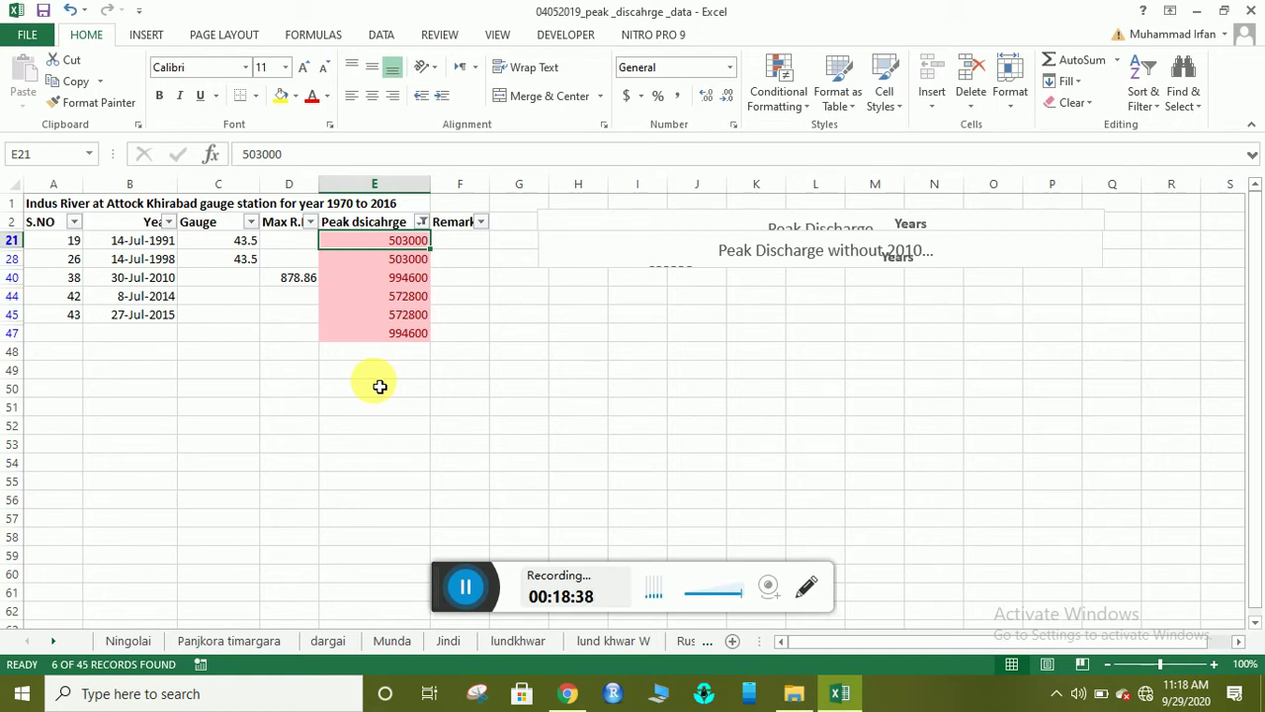
pyautogui.click(380, 387)
pyautogui.press('Delete')
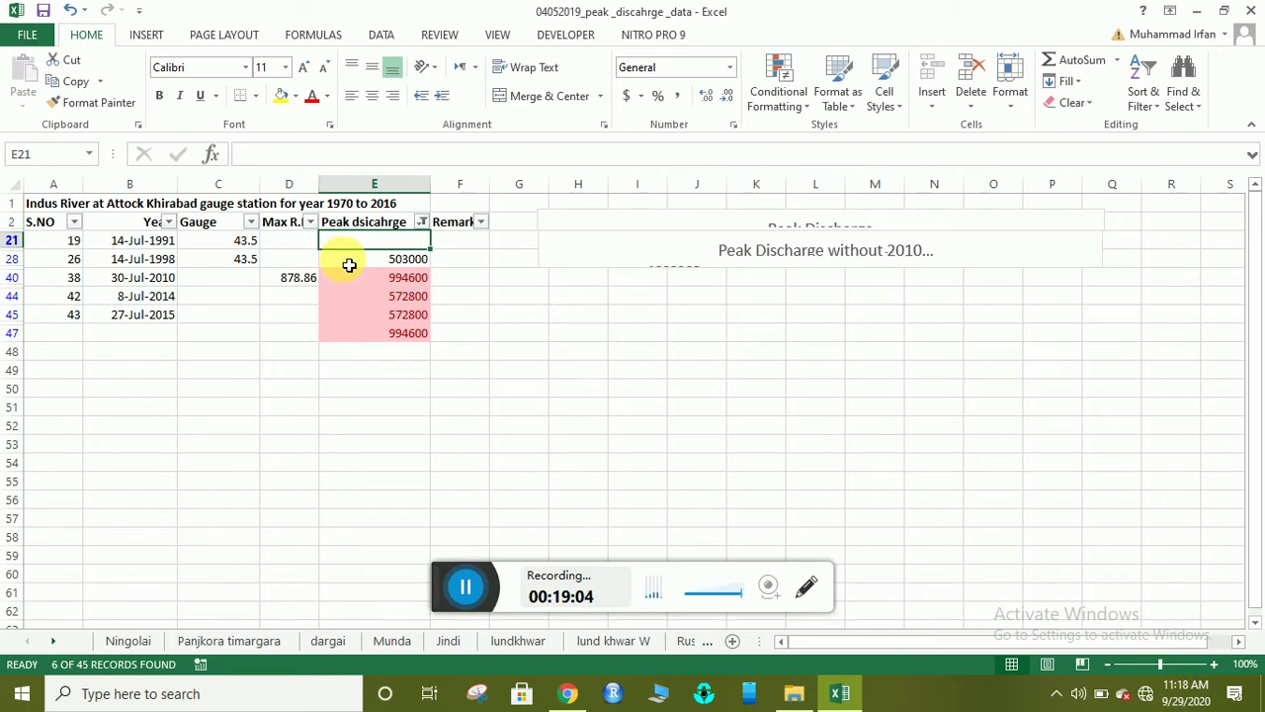
pyautogui.write('503000')
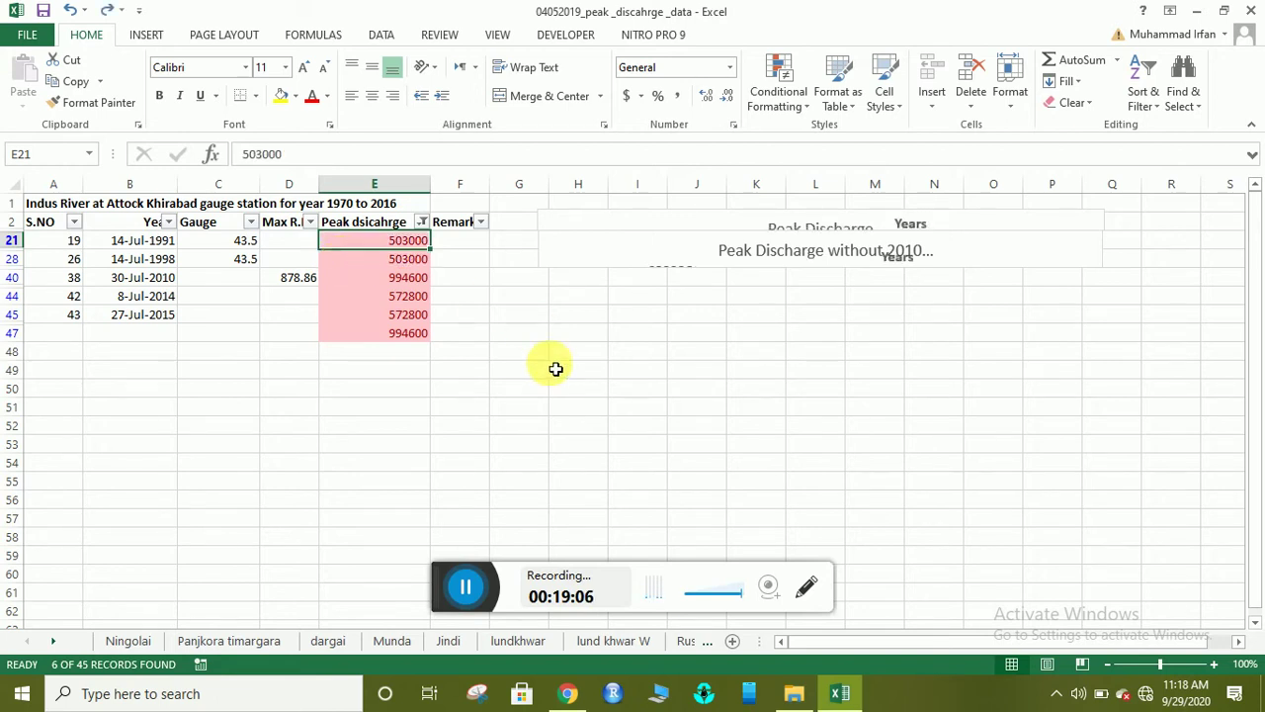
pyautogui.click(446, 370)
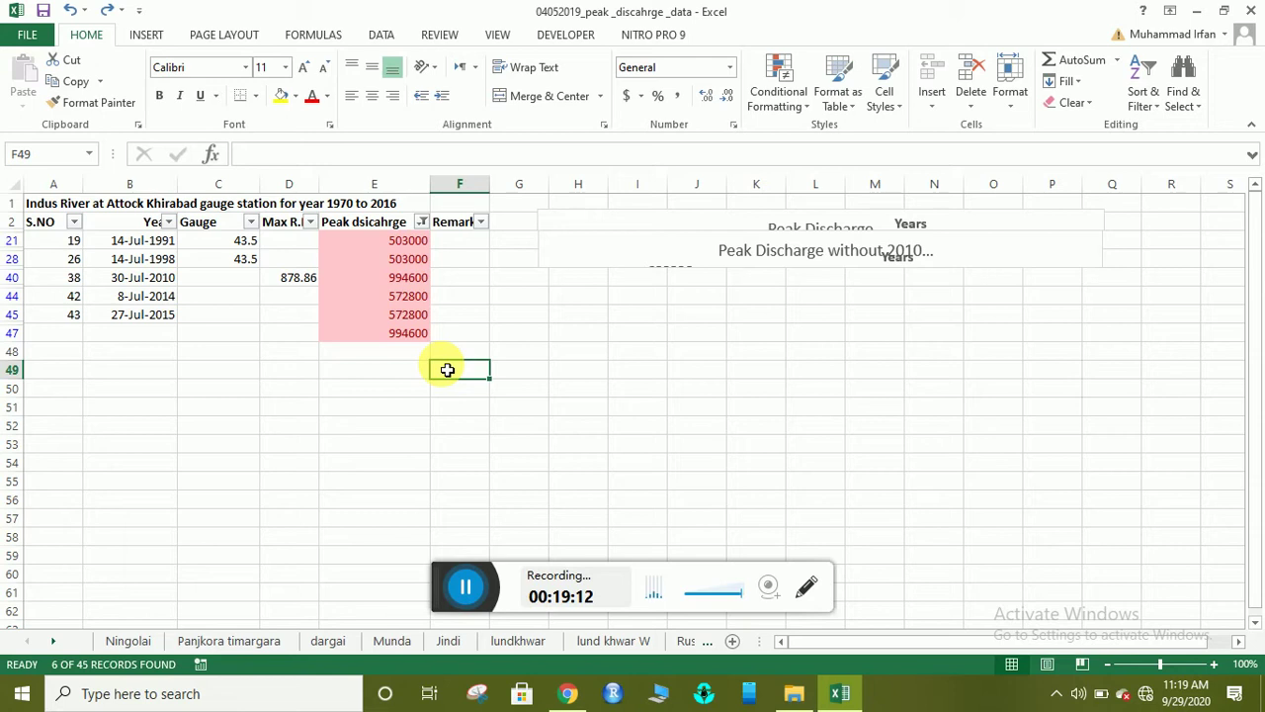
# - Clear the Peak dsicahrge filter so all 45 records show again
pyautogui.click(422, 222)
pyautogui.click(227, 310)
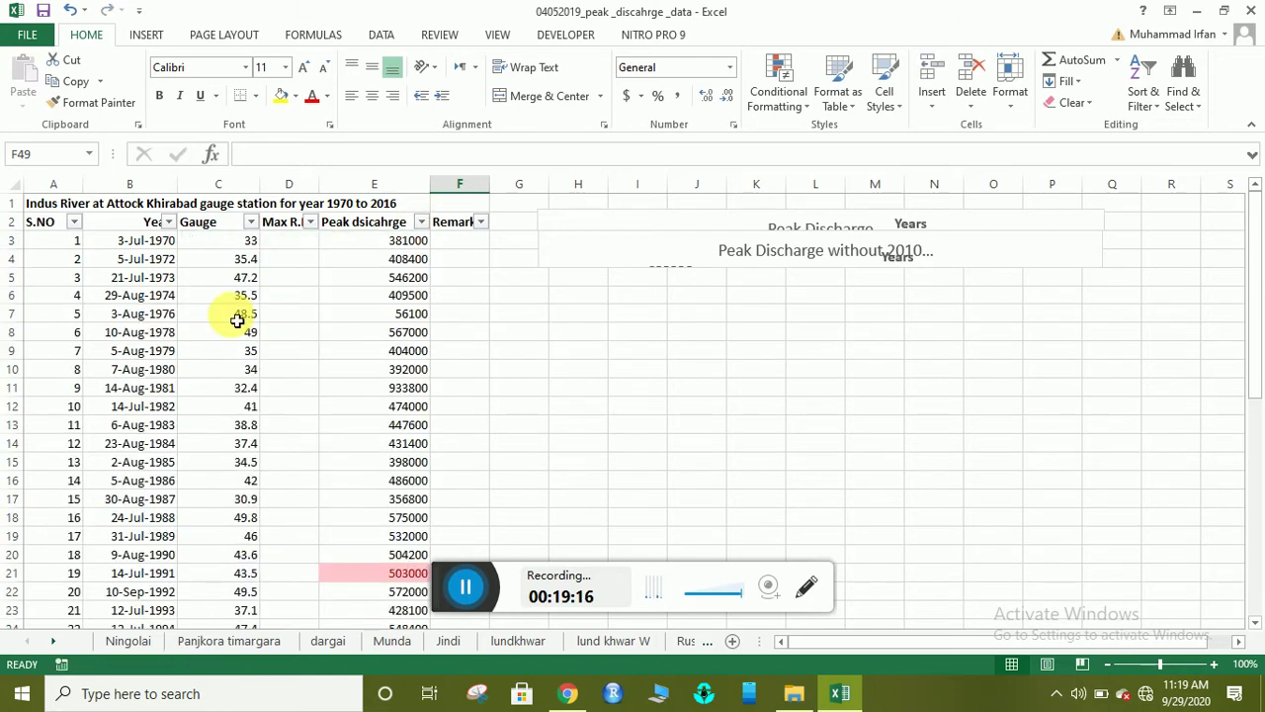
pyautogui.click(392, 334)
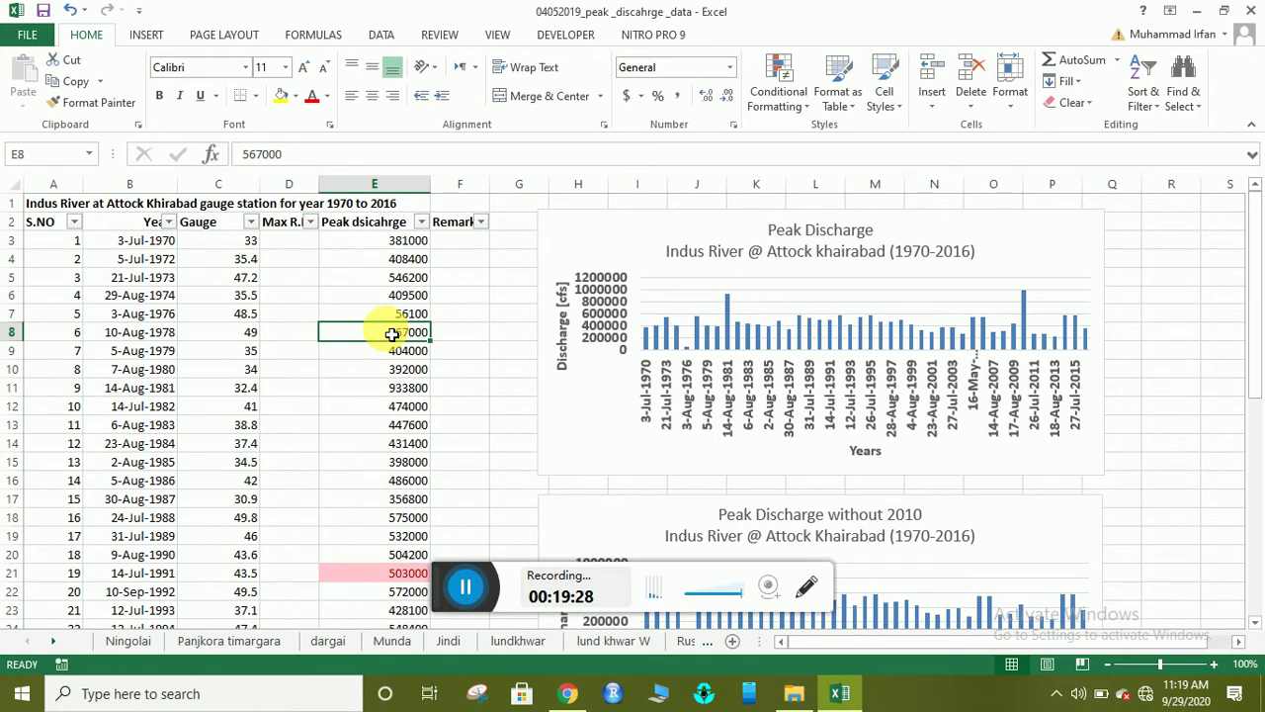
# - Select the whole Years column B
pyautogui.click(374, 190)
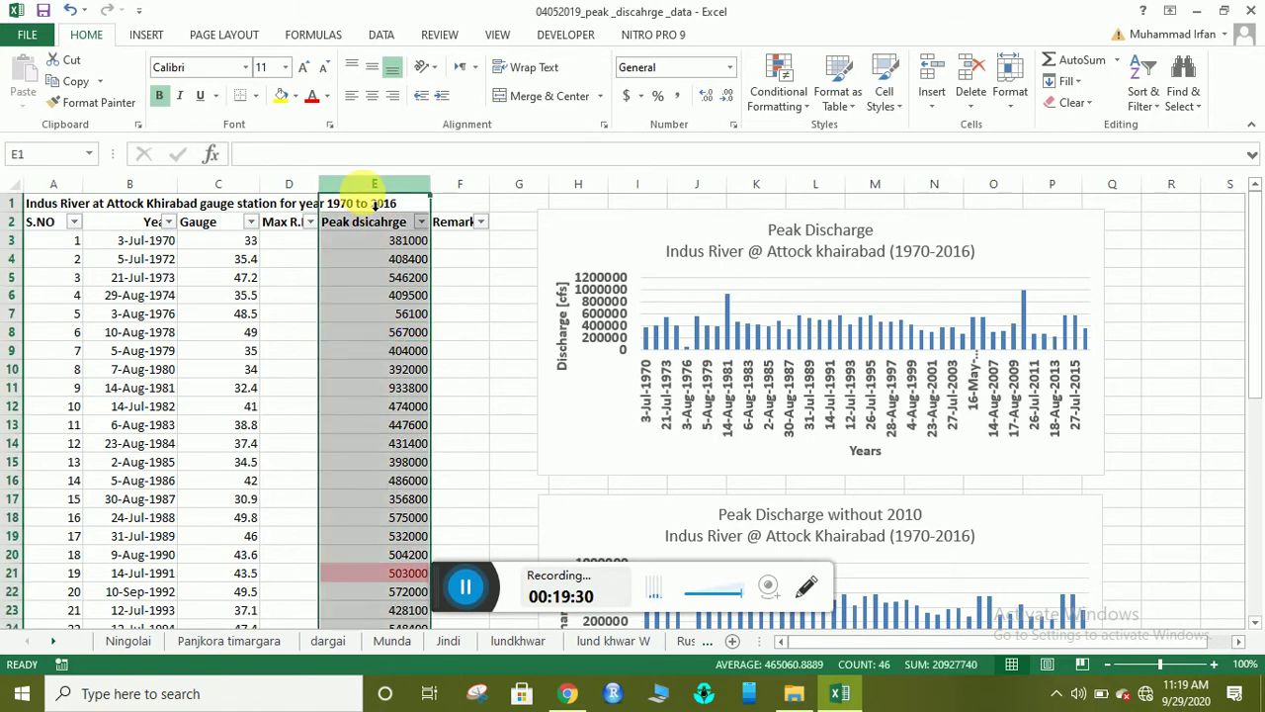
pyautogui.click(149, 188)
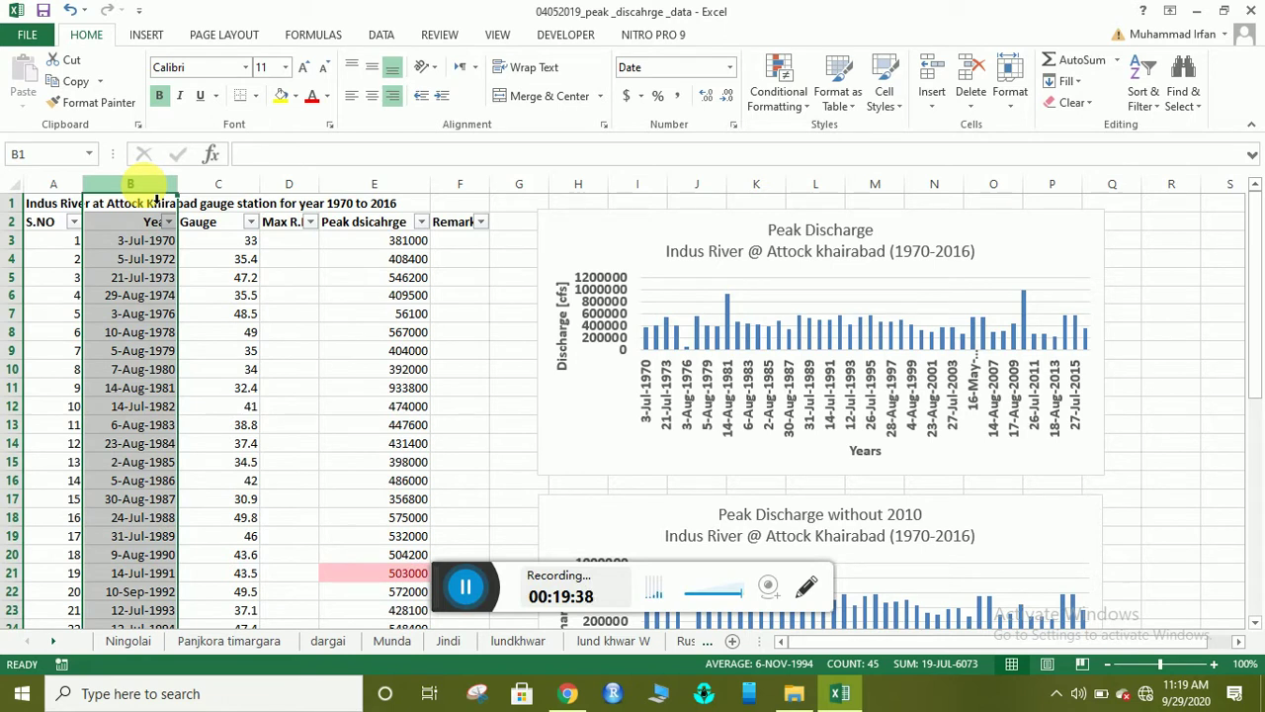
pyautogui.click(157, 198)
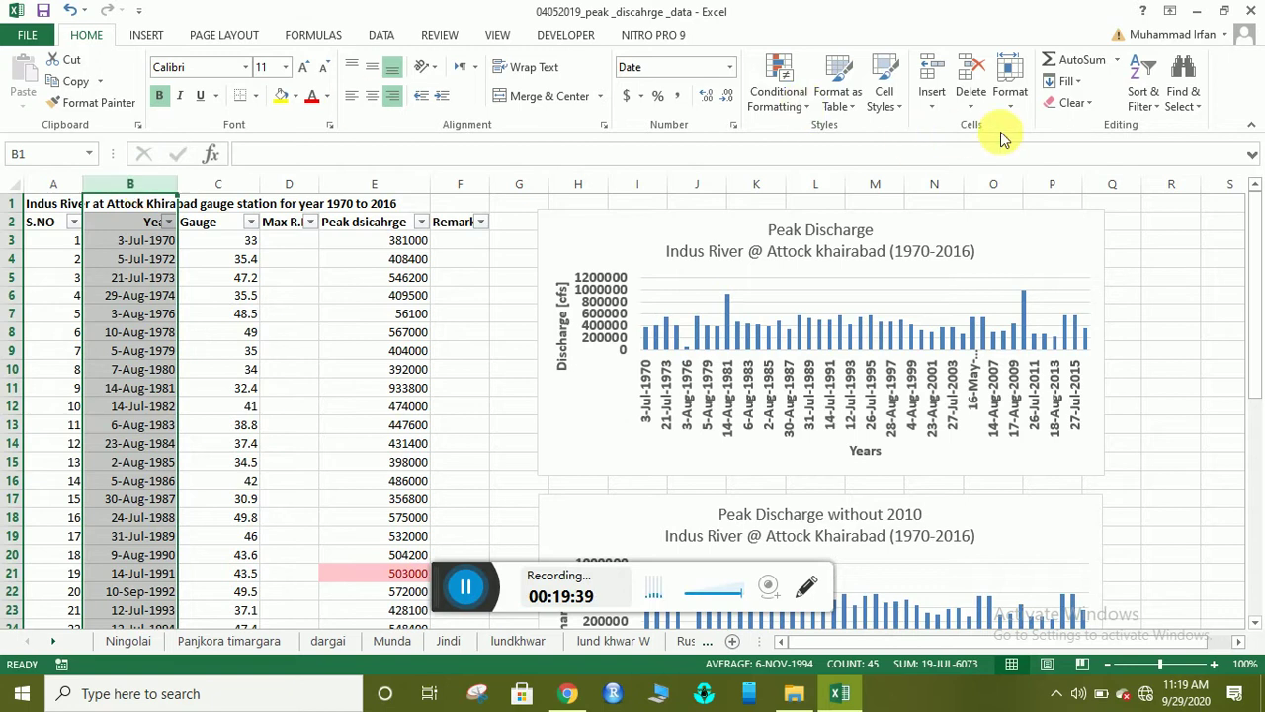
# - Apply a Duplicate Values rule with light red fill and dark red text to the Years column
pyautogui.click(796, 109)
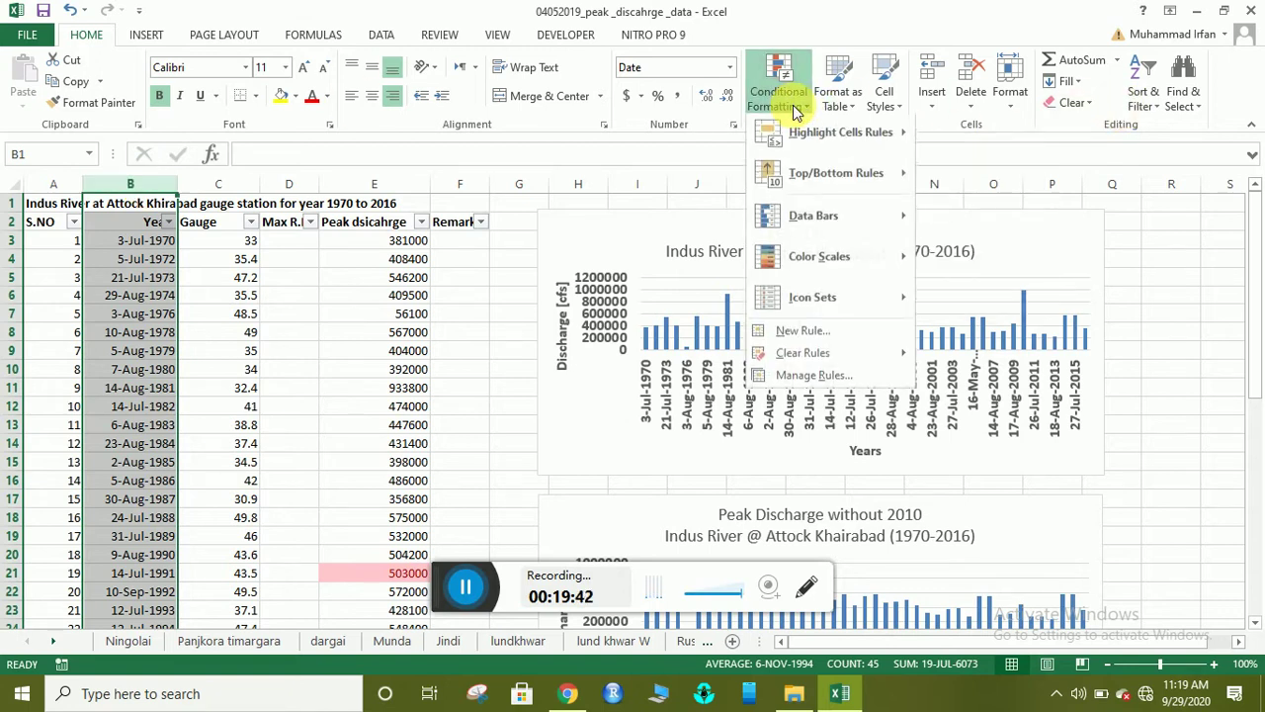
pyautogui.moveTo(808, 137)
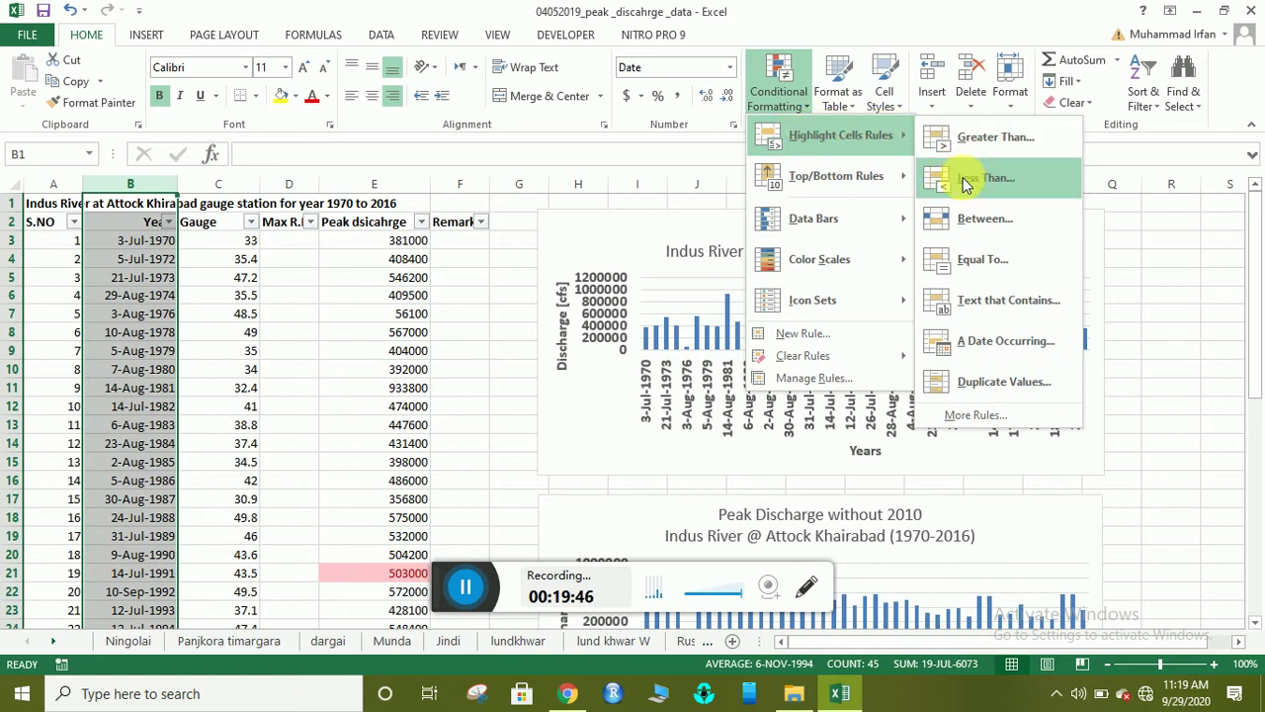
pyautogui.click(992, 380)
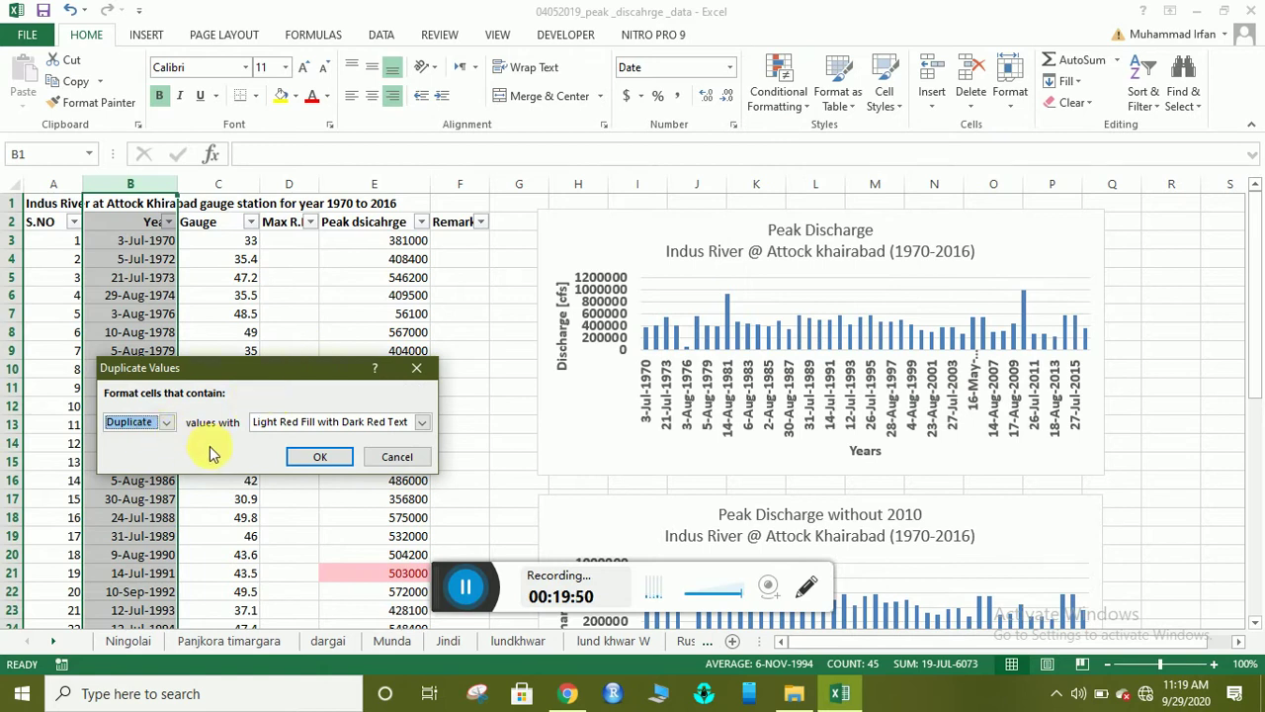
pyautogui.click(312, 456)
pyautogui.click(98, 423)
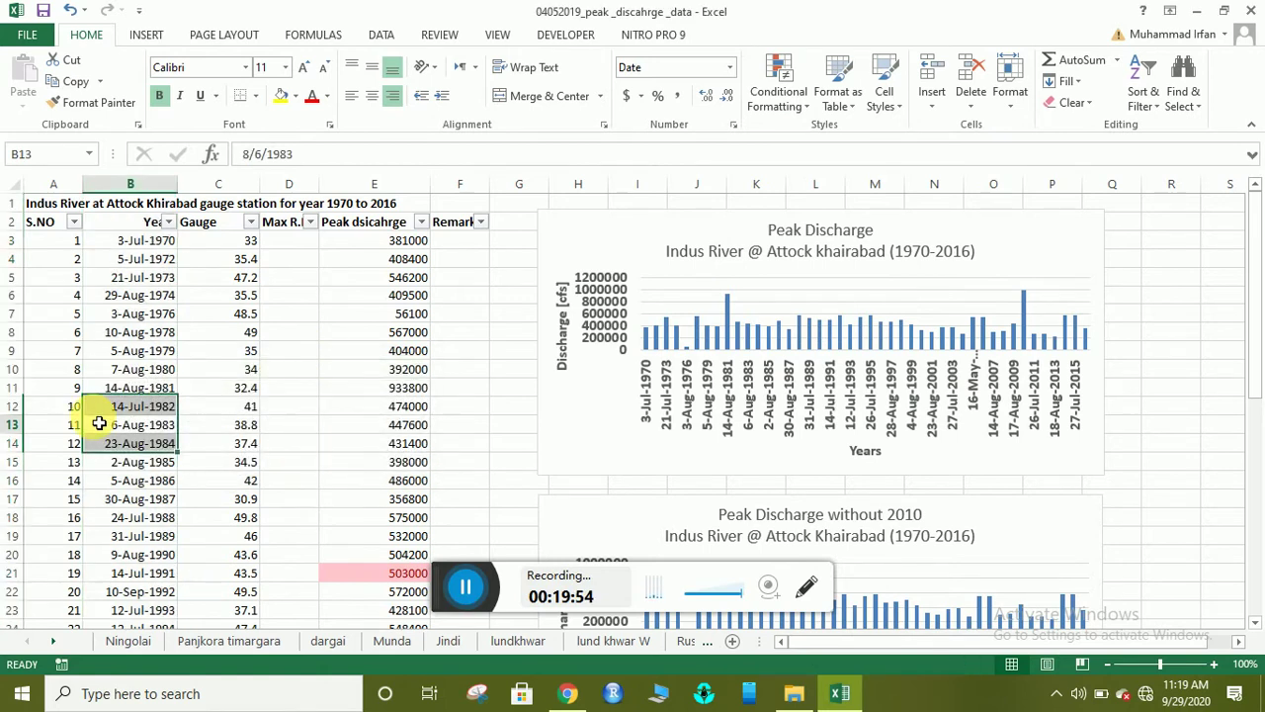
pyautogui.click(99, 423)
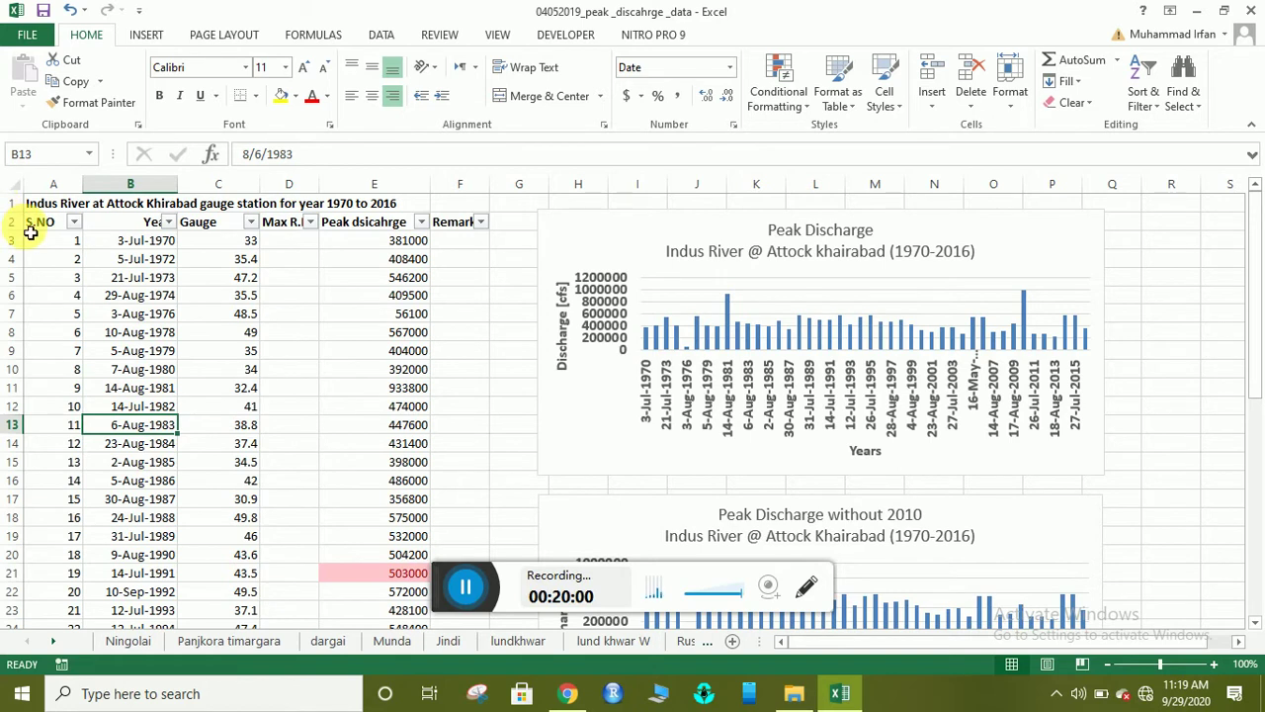
pyautogui.click(185, 228)
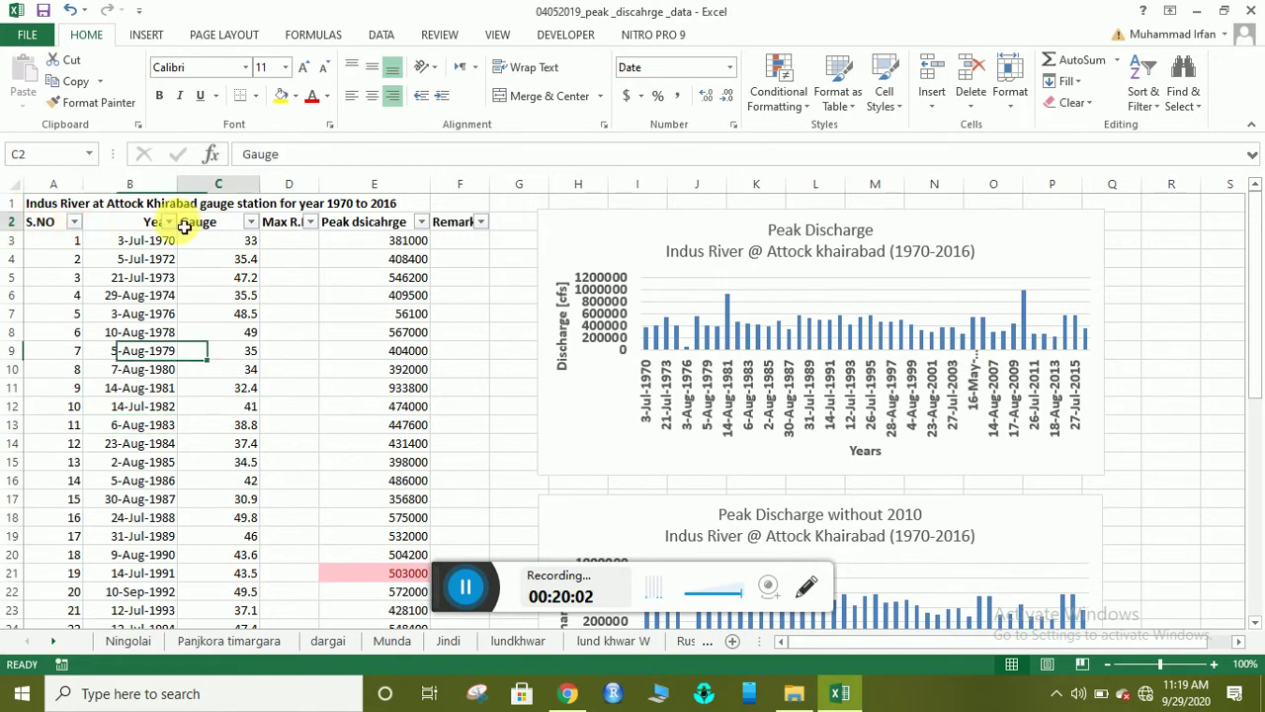
pyautogui.click(130, 222)
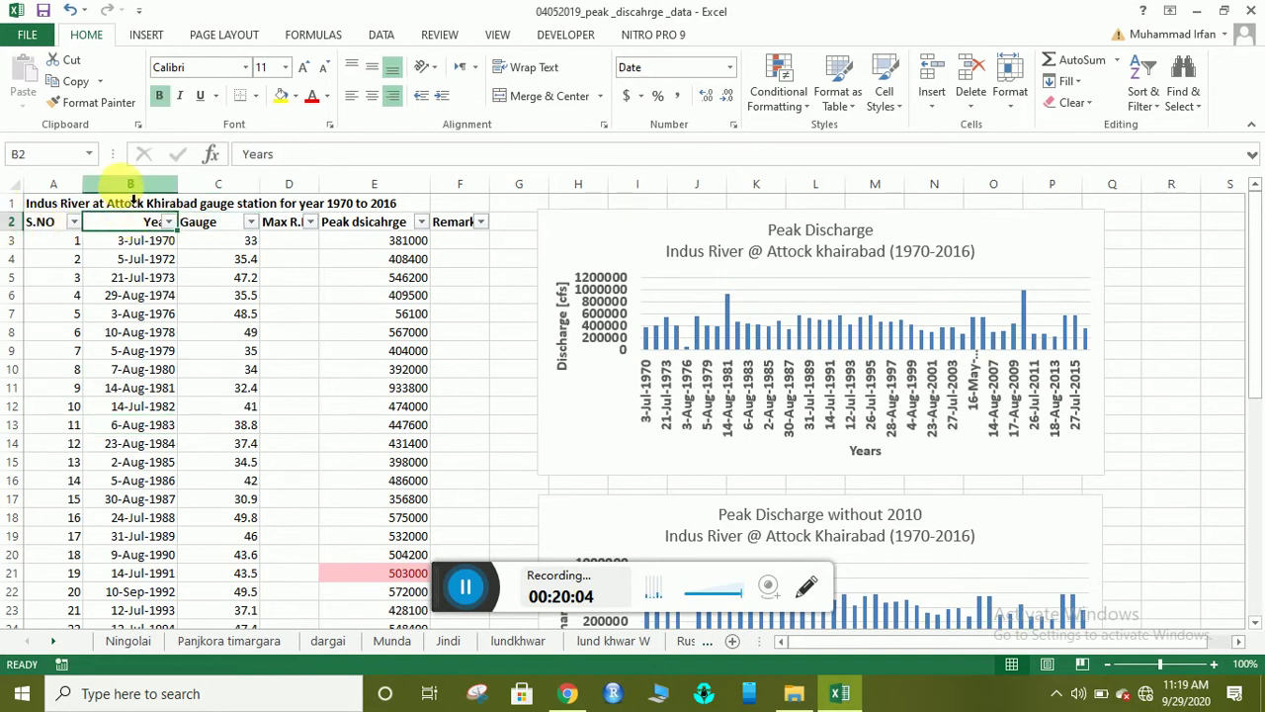
pyautogui.click(126, 185)
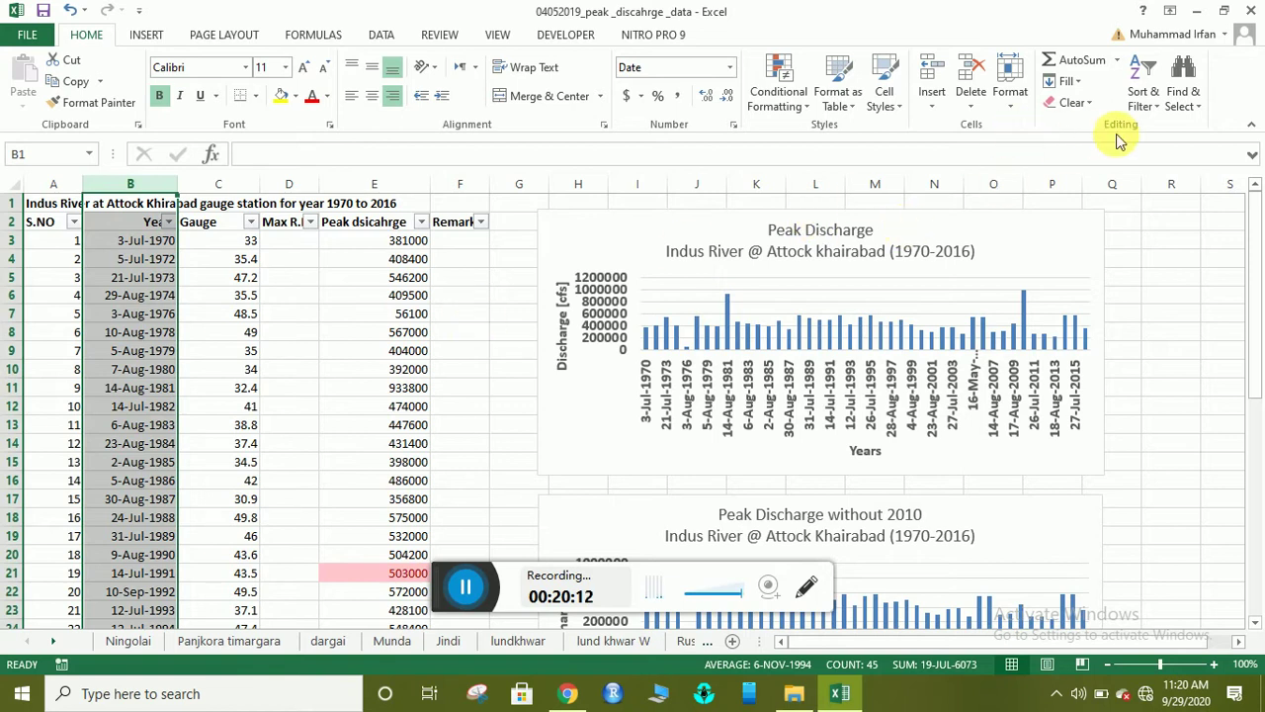
pyautogui.click(1149, 106)
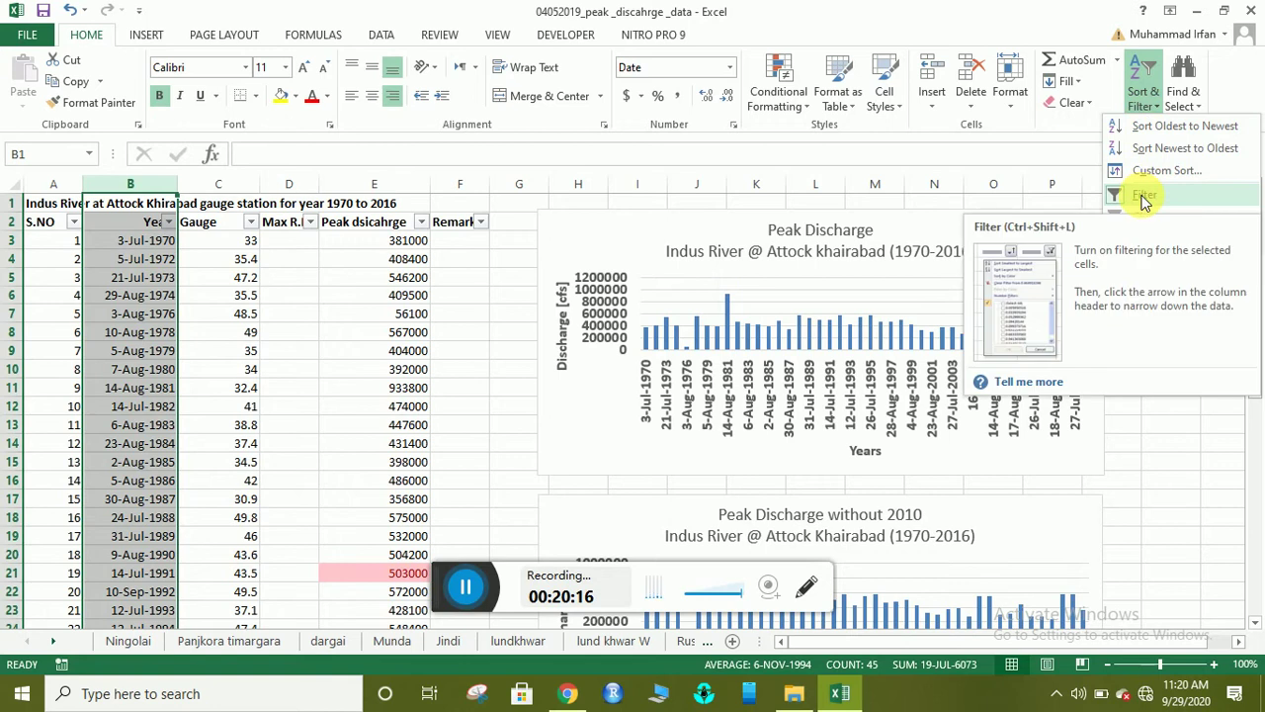
pyautogui.click(144, 250)
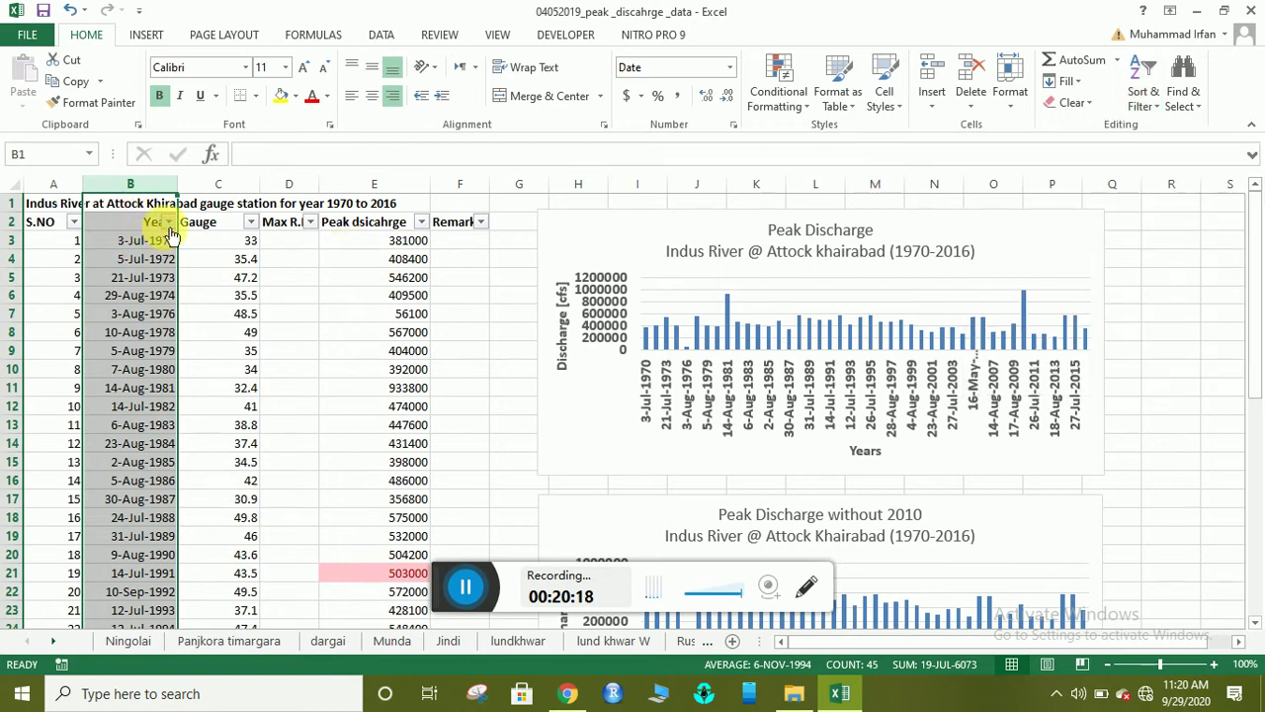
pyautogui.click(122, 231)
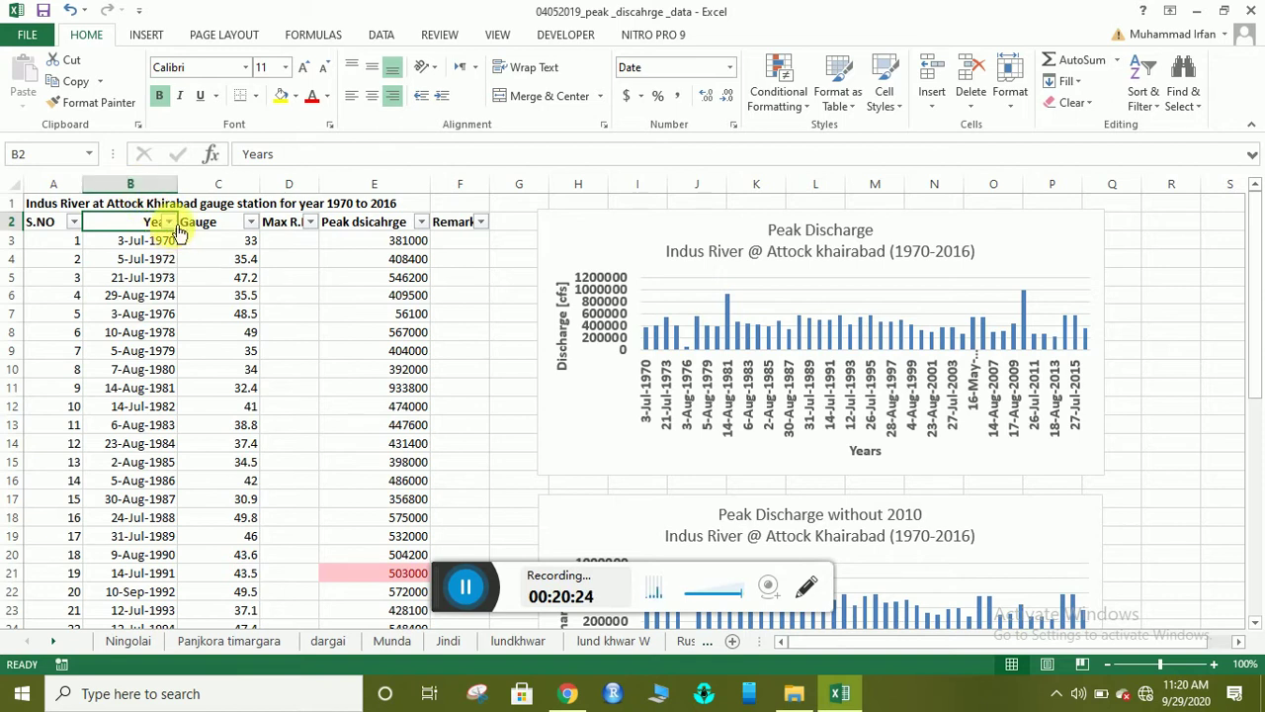
pyautogui.click(169, 221)
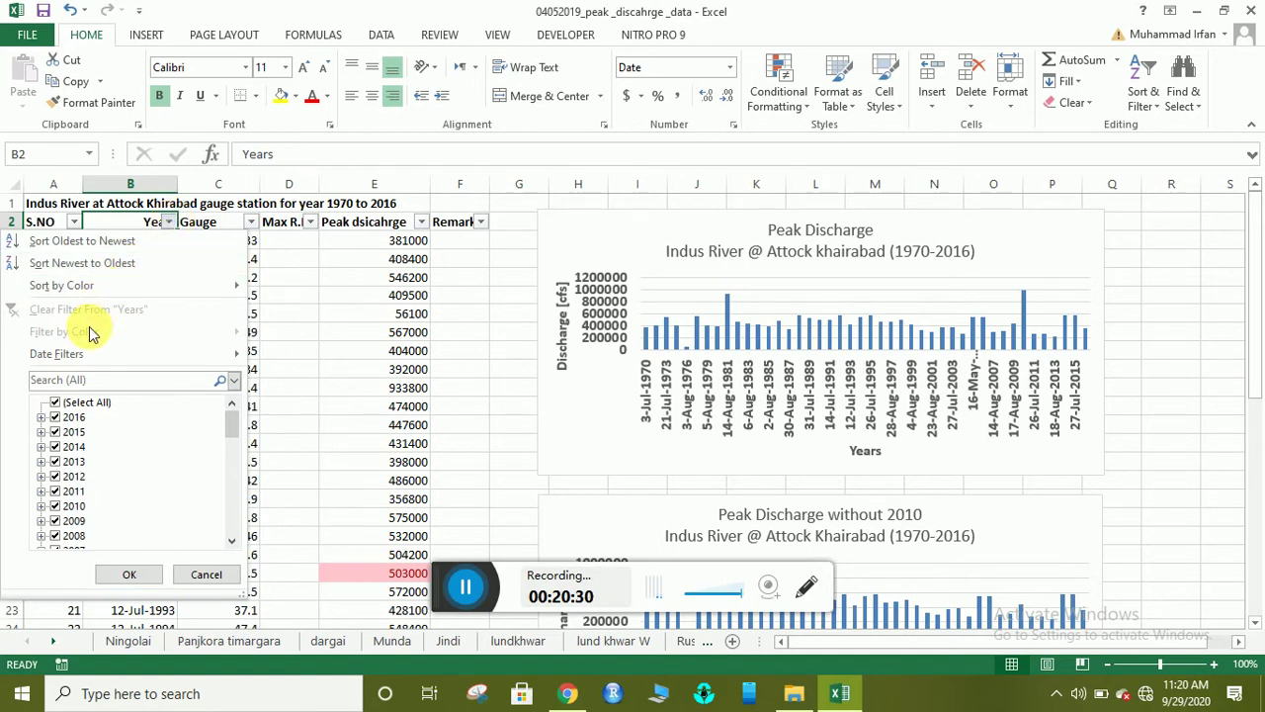
pyautogui.click(312, 362)
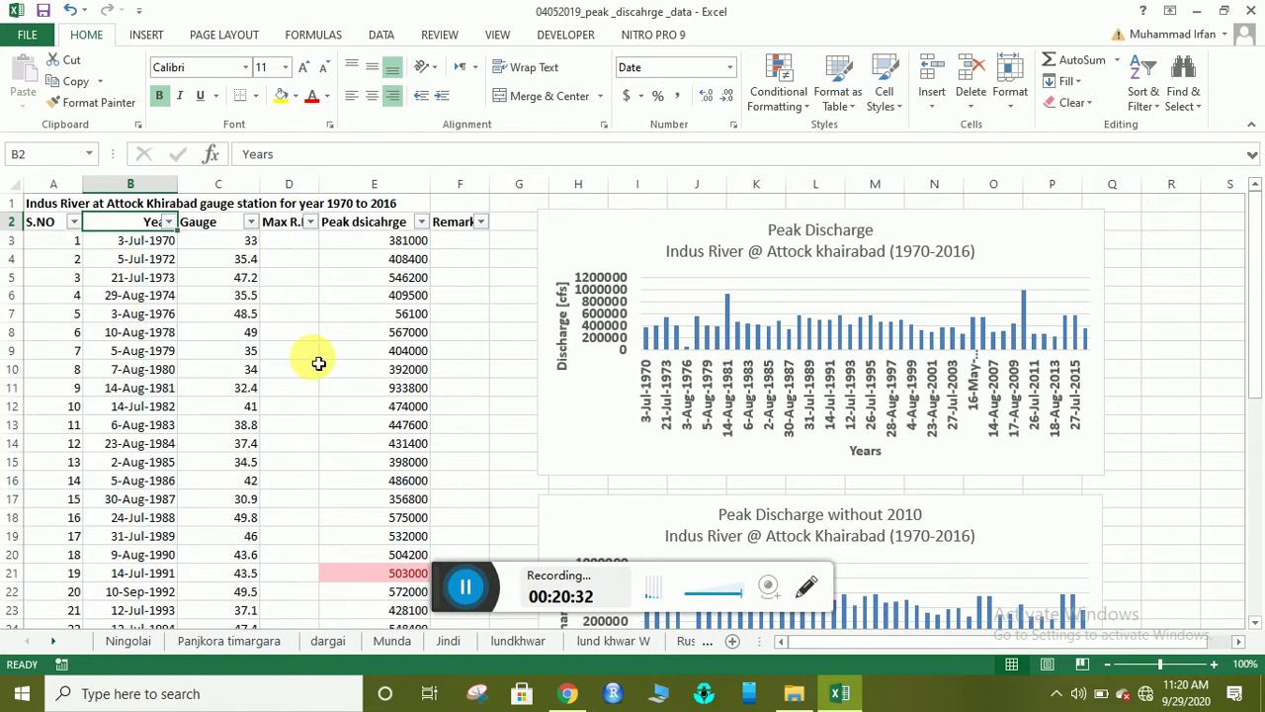
pyautogui.click(169, 223)
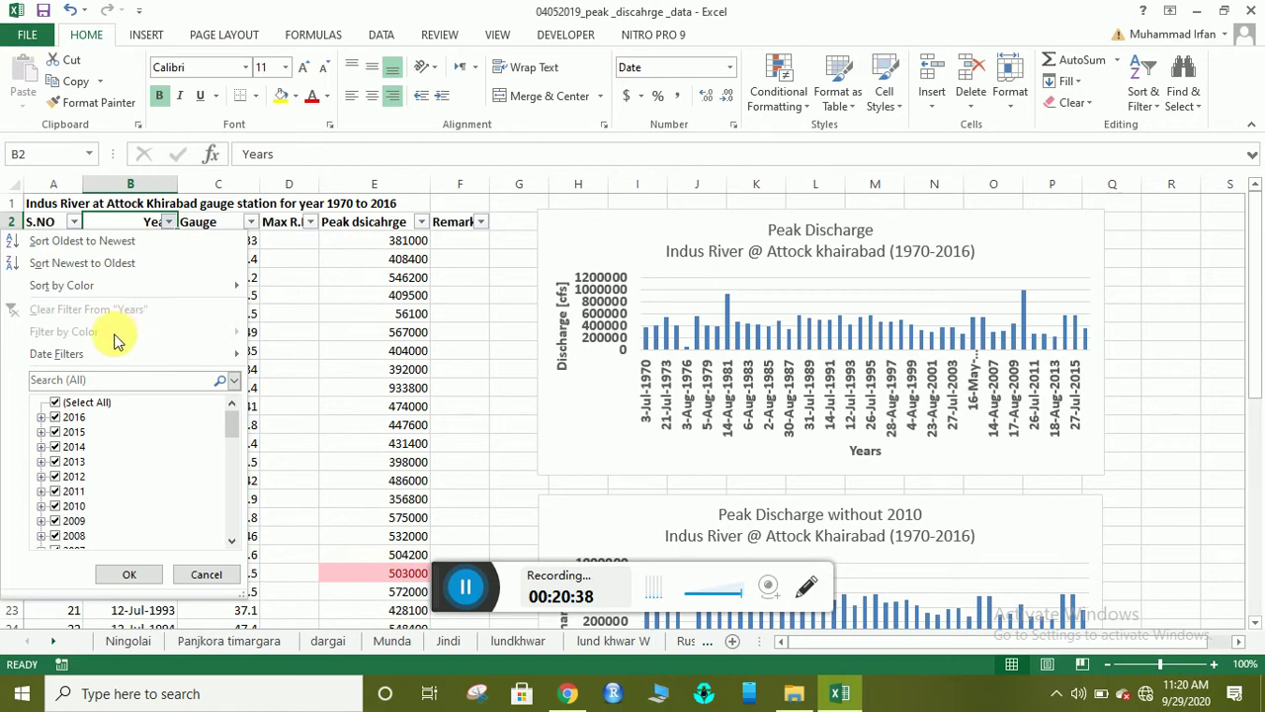
pyautogui.click(45, 341)
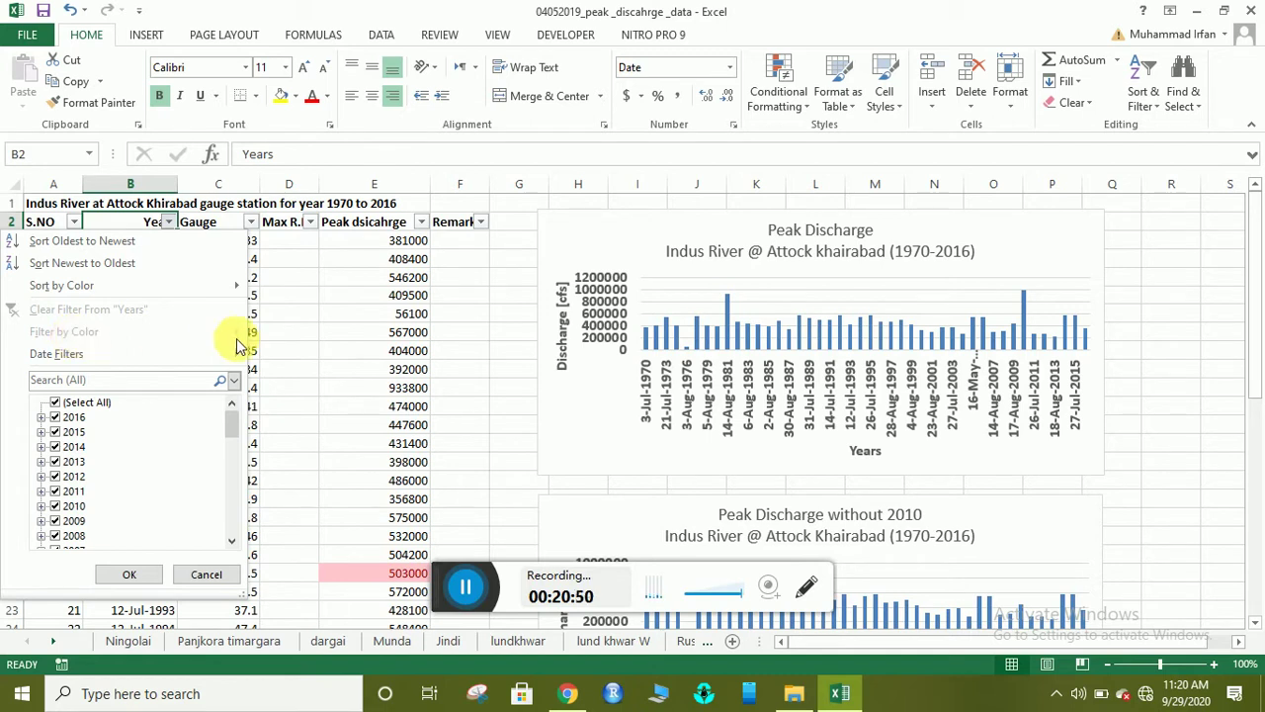
pyautogui.click(312, 361)
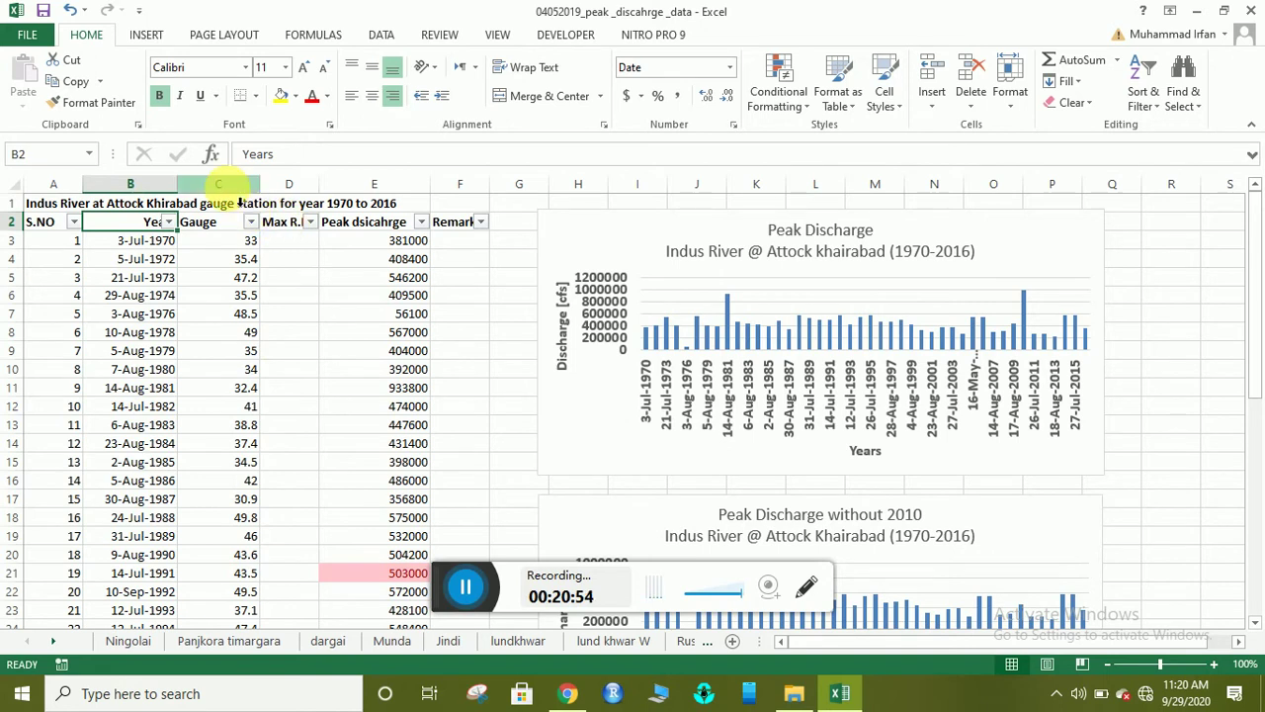
pyautogui.click(219, 184)
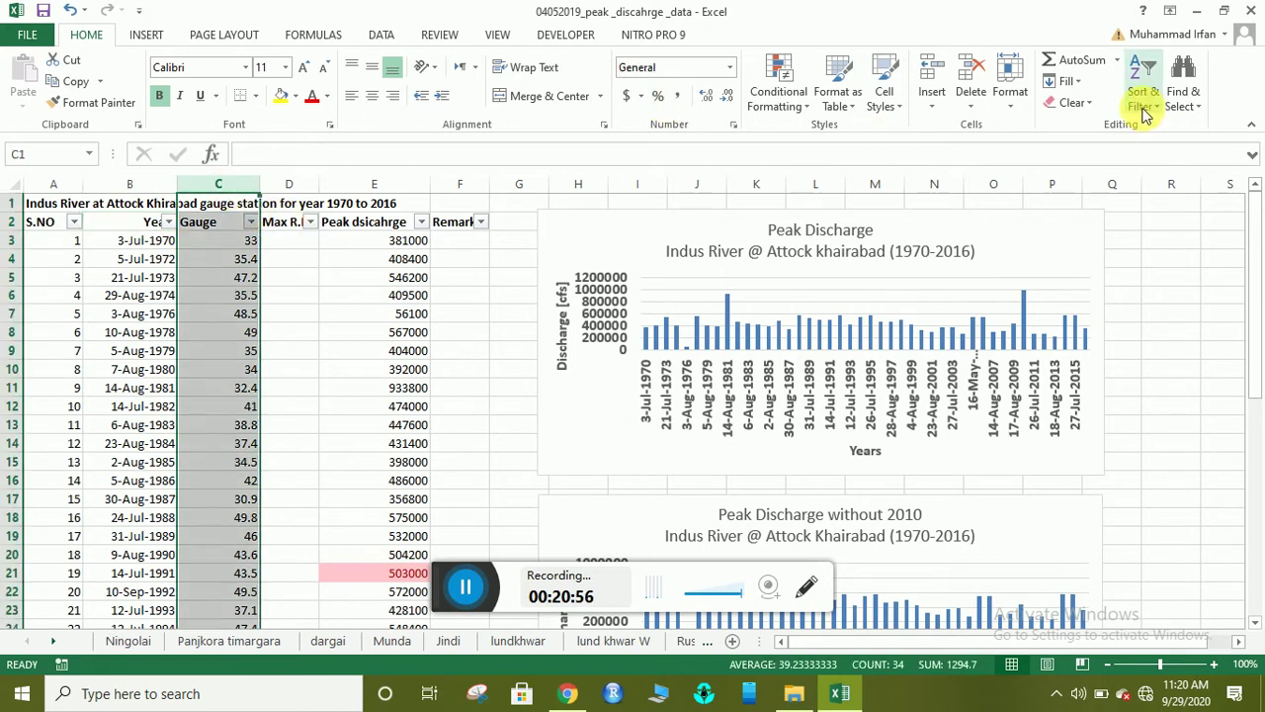
# - Highlight duplicate Gauge values with Light Red Fill with Dark Red Text
pyautogui.click(794, 92)
pyautogui.moveTo(858, 135)
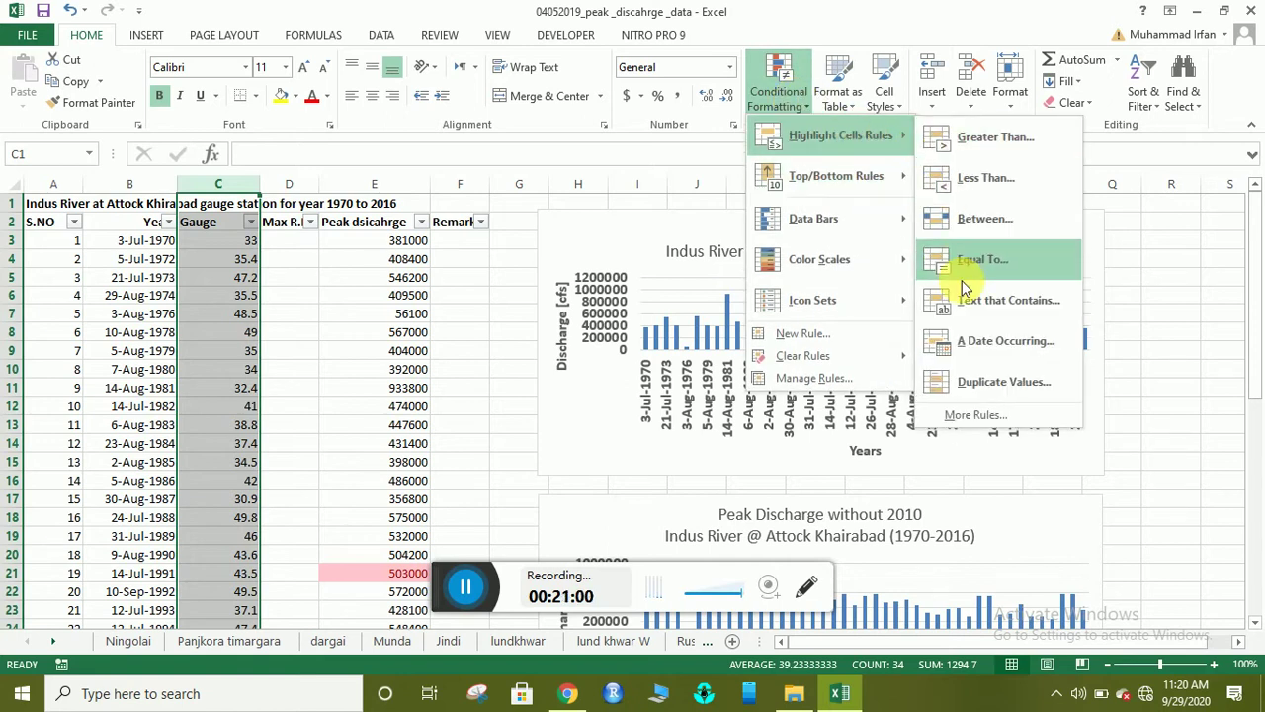
pyautogui.click(973, 382)
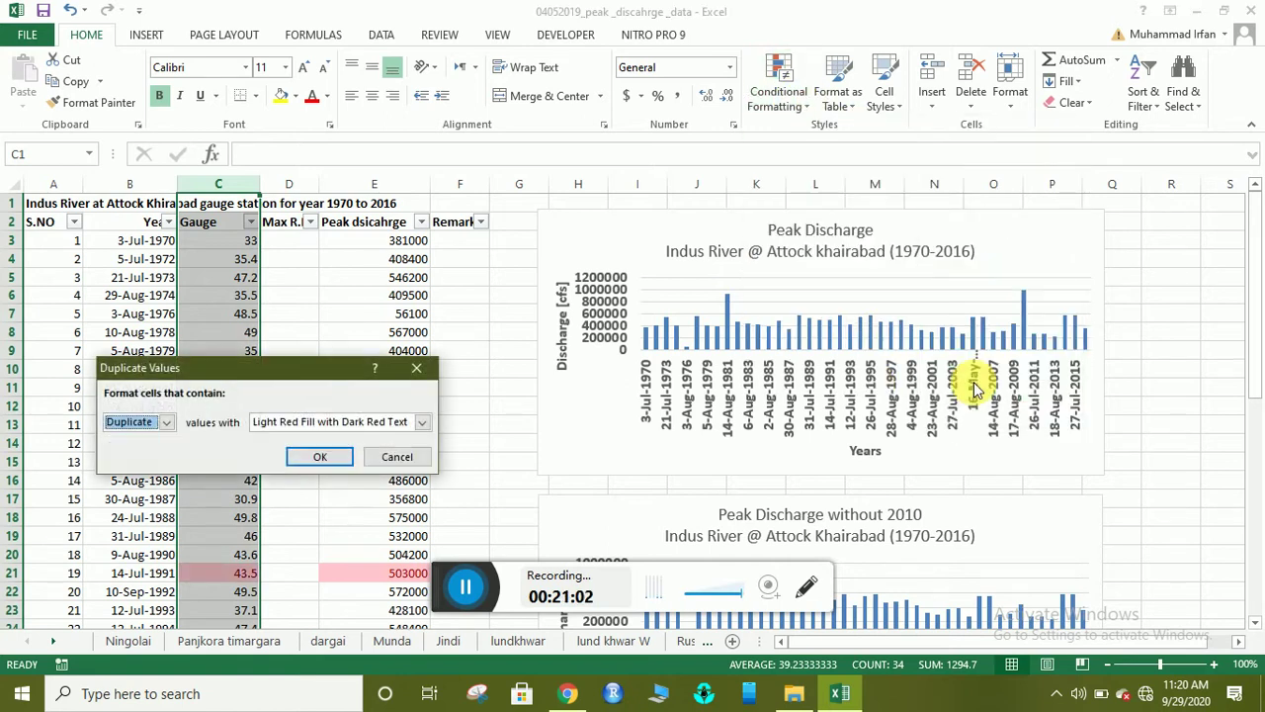
pyautogui.click(308, 461)
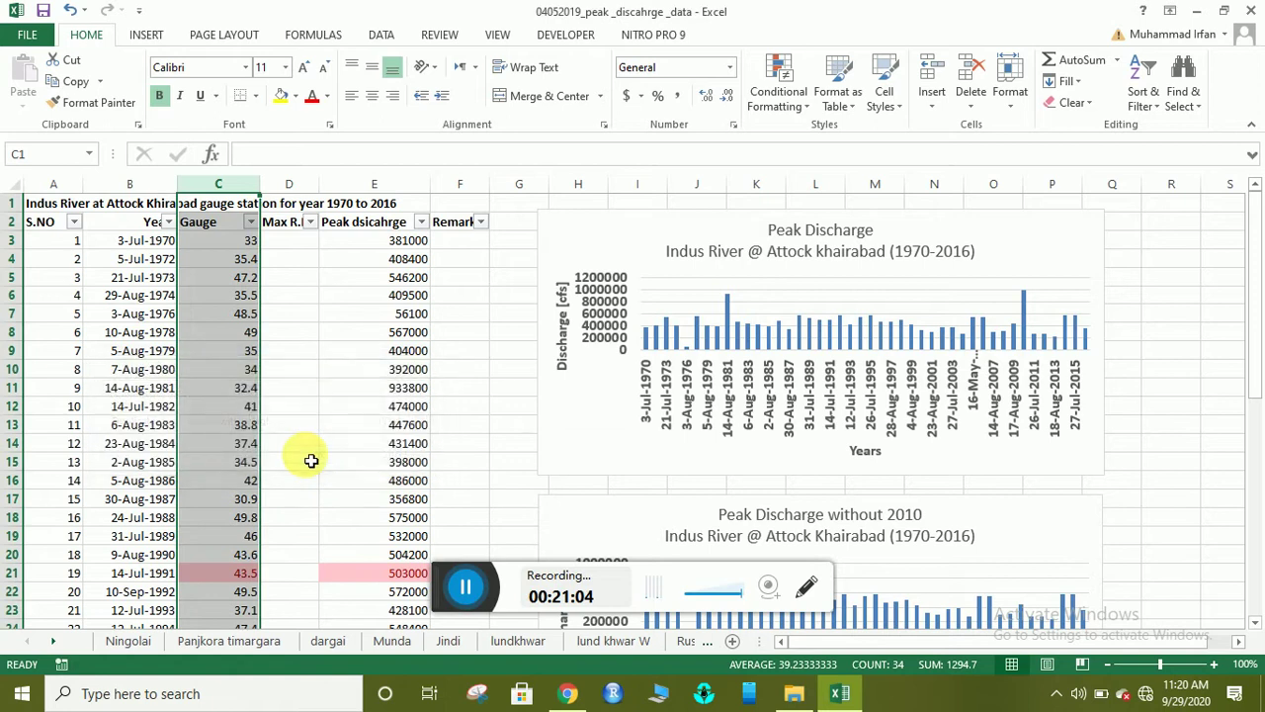
pyautogui.click(250, 221)
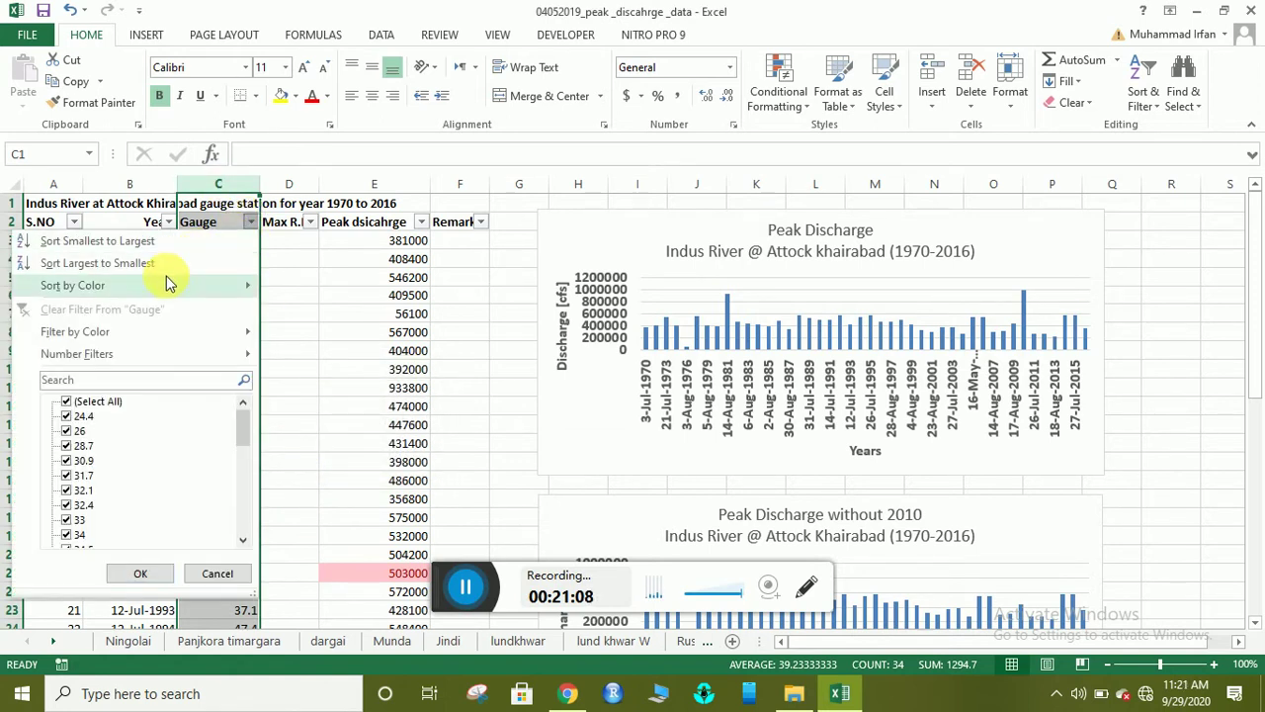
# - Filter the Gauge column by the pink fill colour to show only duplicate rows
pyautogui.moveTo(166, 285)
pyautogui.moveTo(128, 332)
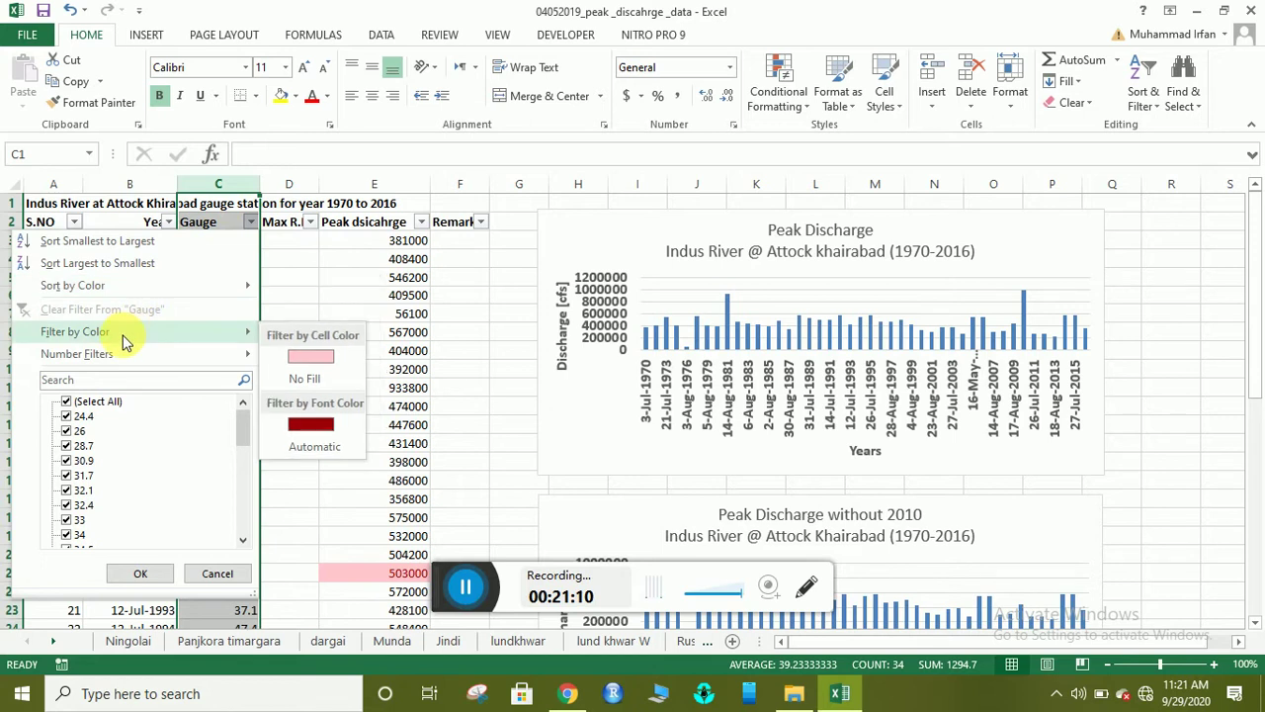
pyautogui.click(301, 356)
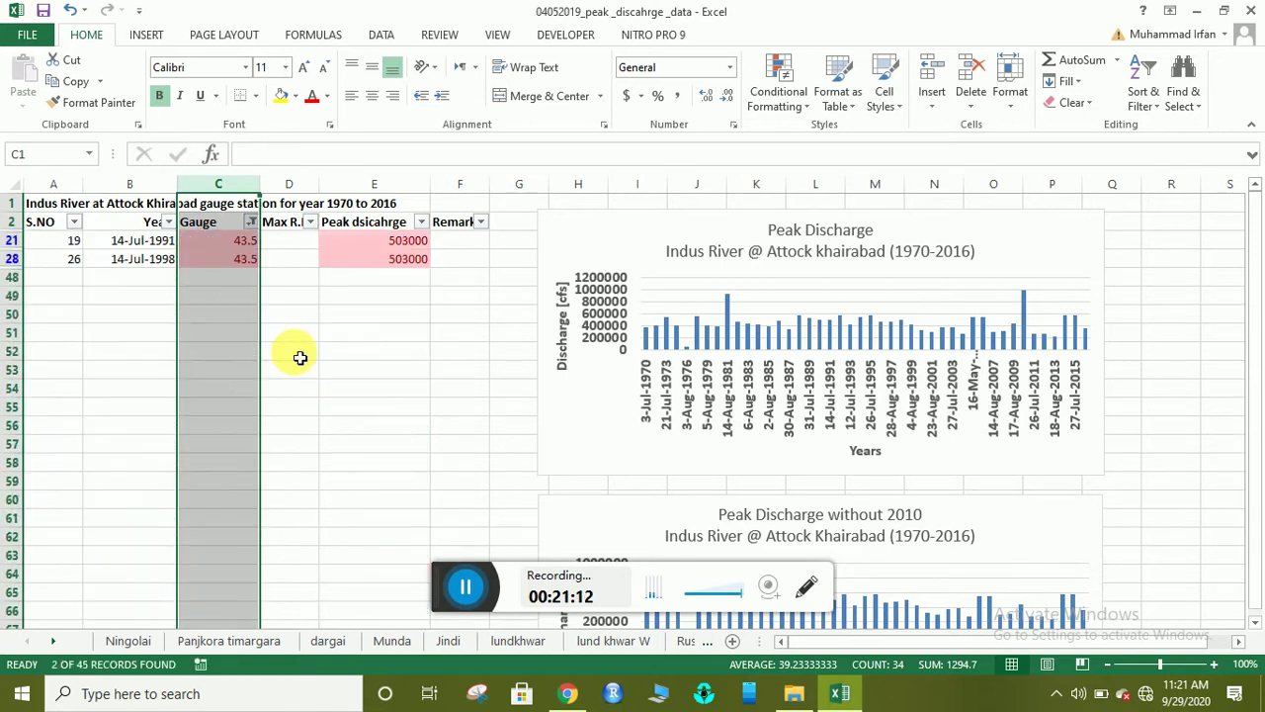
# - Clear the Gauge filter so all 45 records show again
pyautogui.click(232, 301)
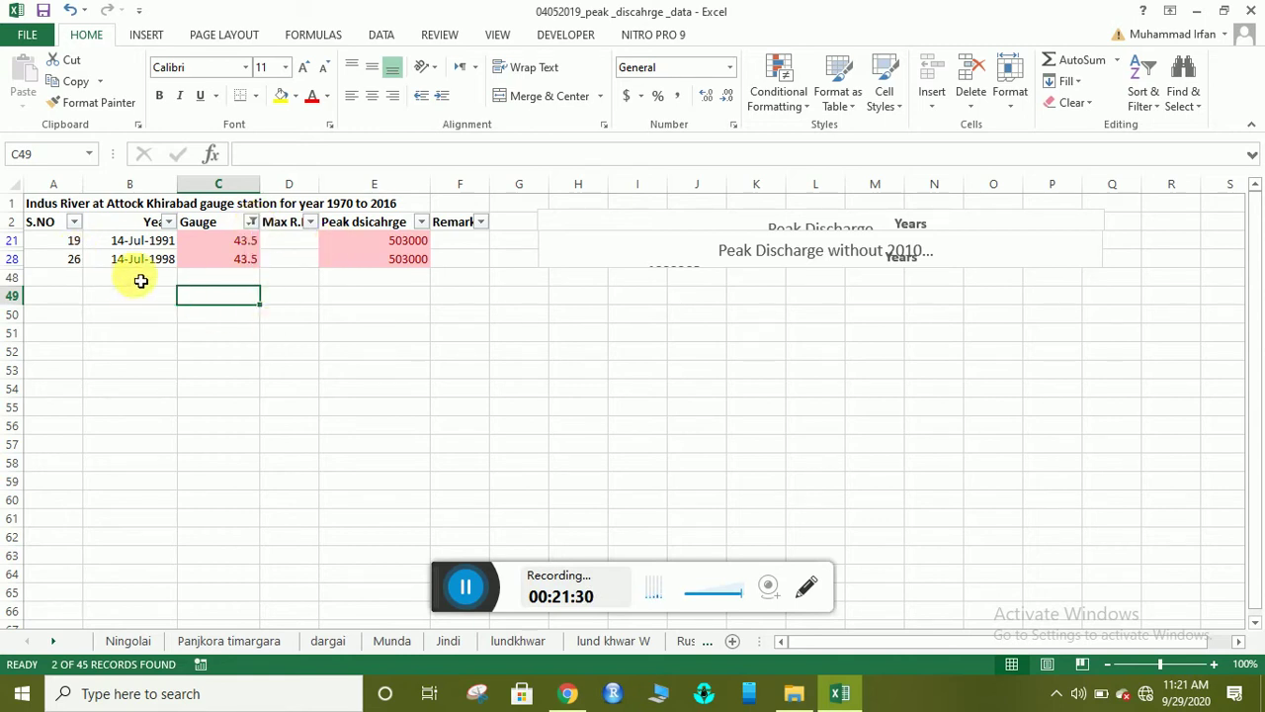
pyautogui.click(252, 222)
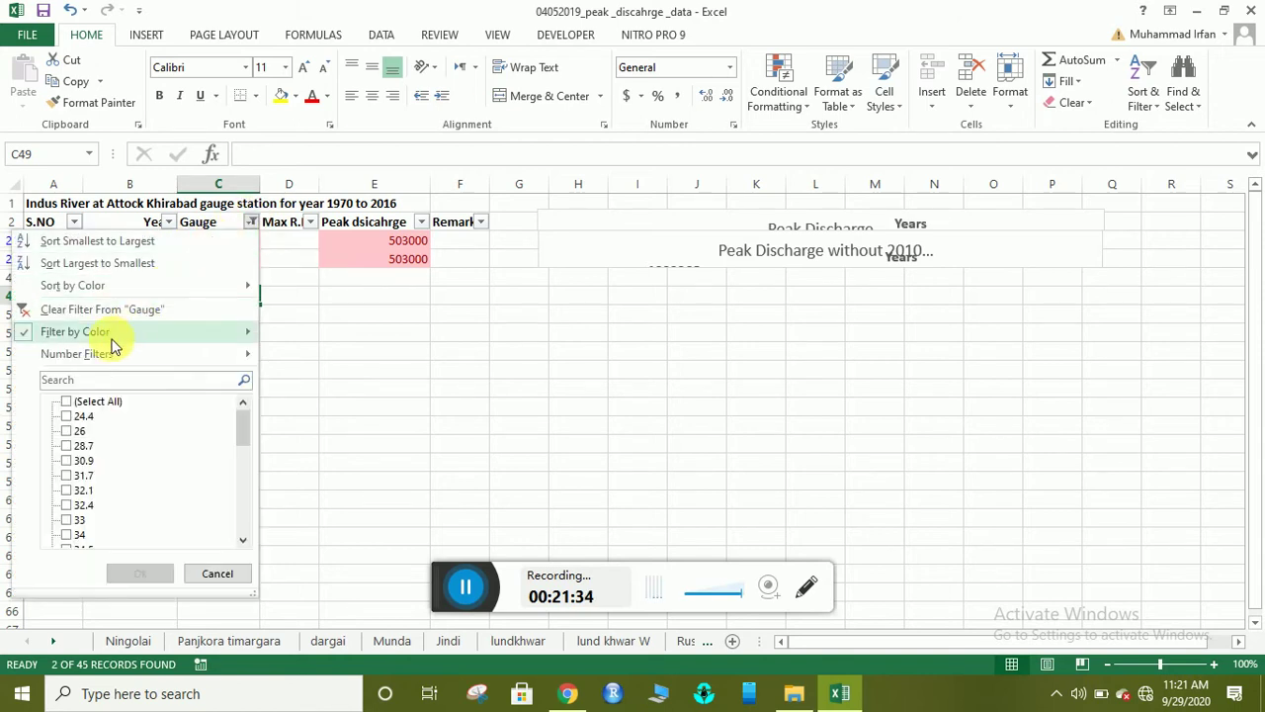
pyautogui.click(53, 316)
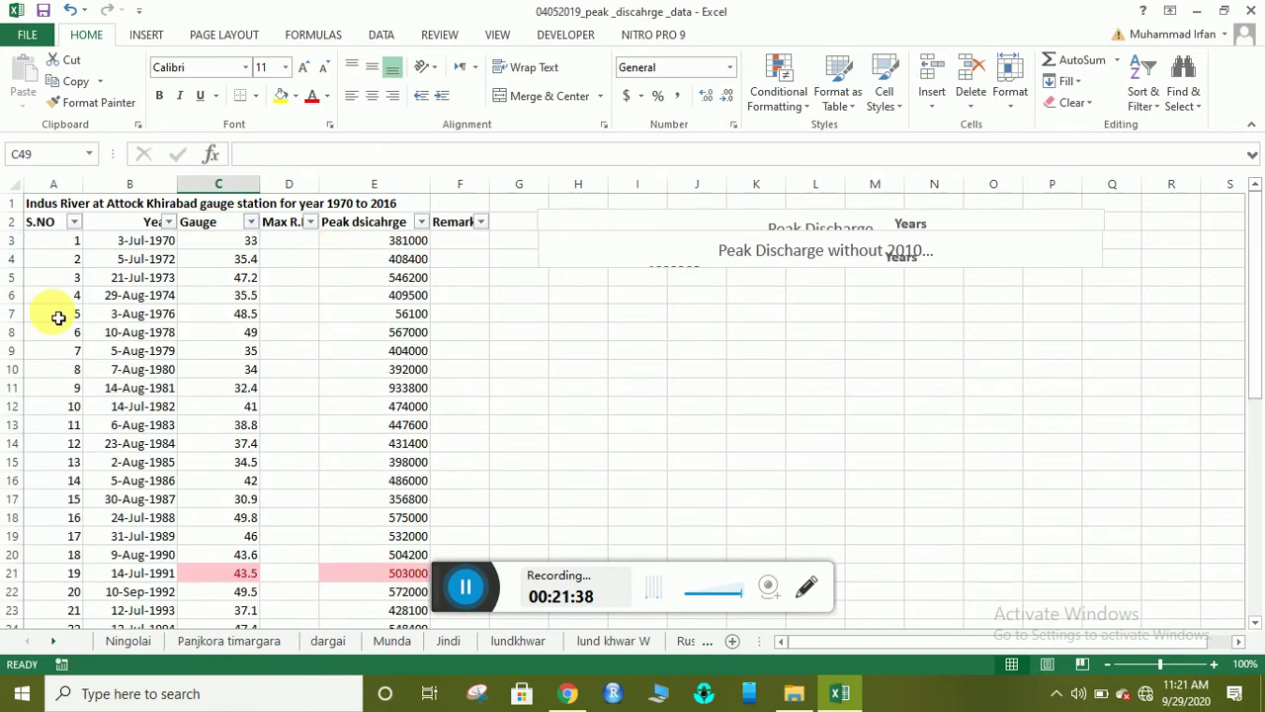
pyautogui.click(354, 319)
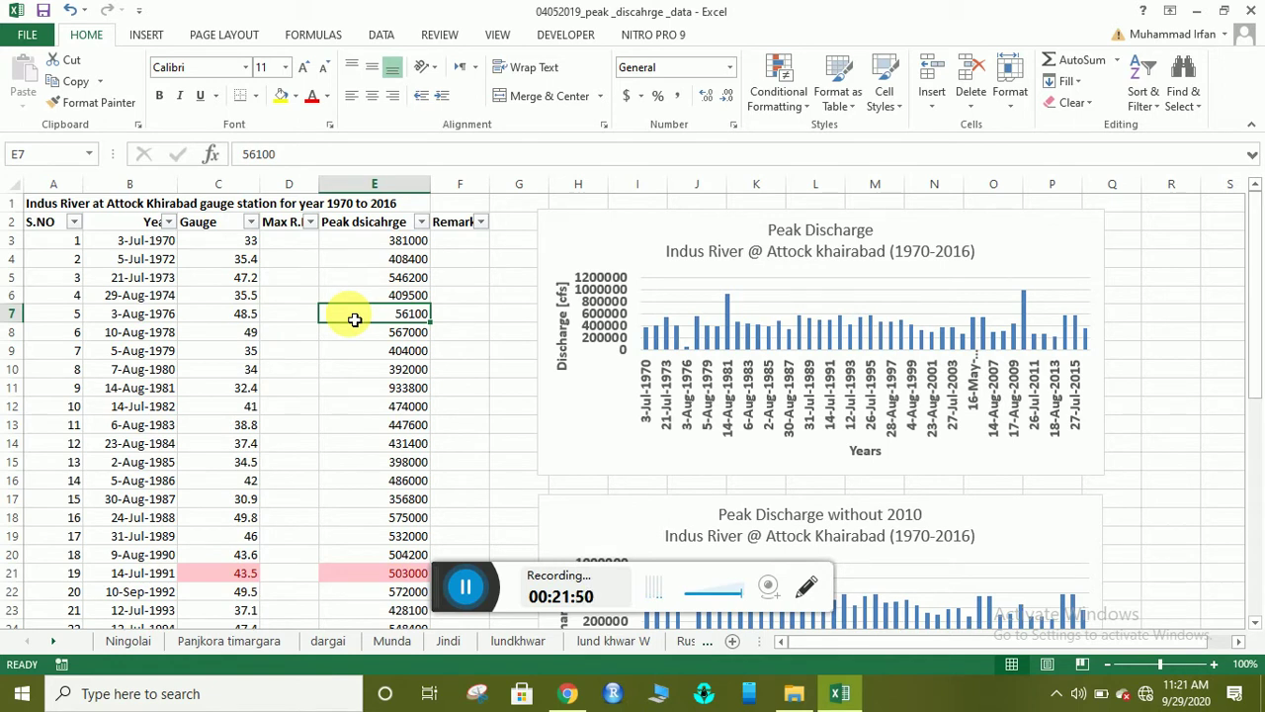
pyautogui.click(940, 102)
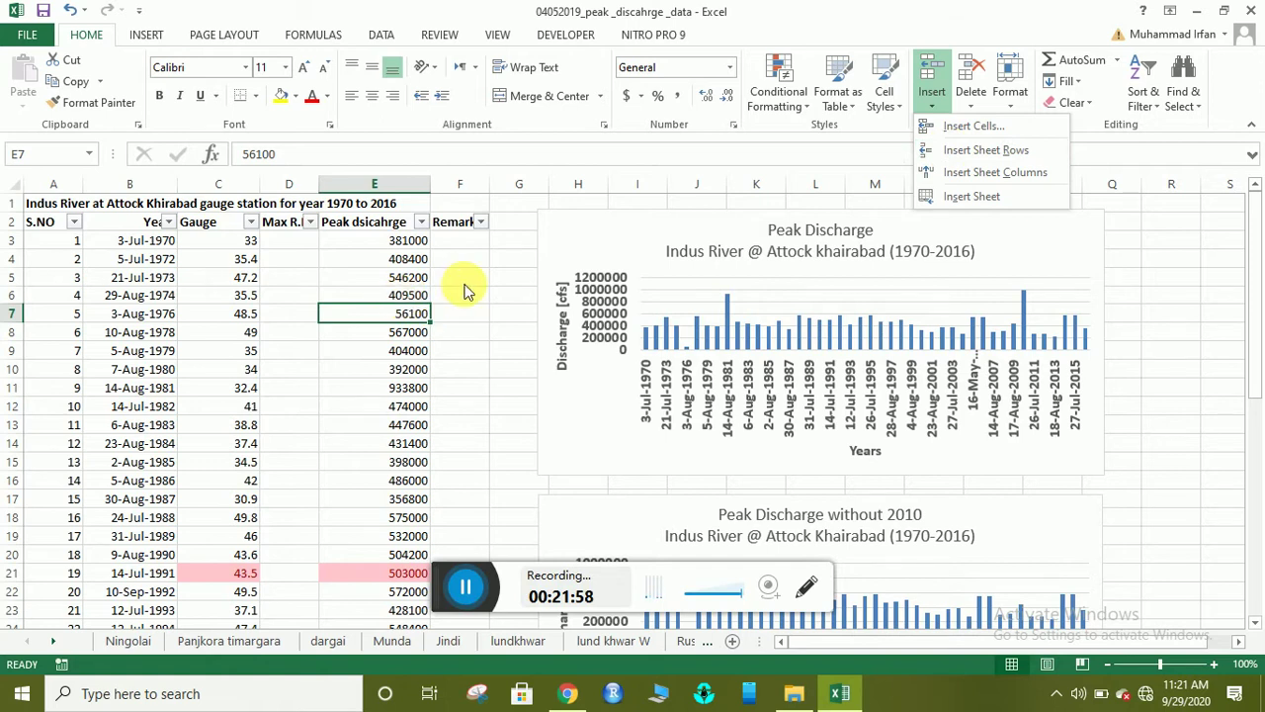
pyautogui.click(967, 99)
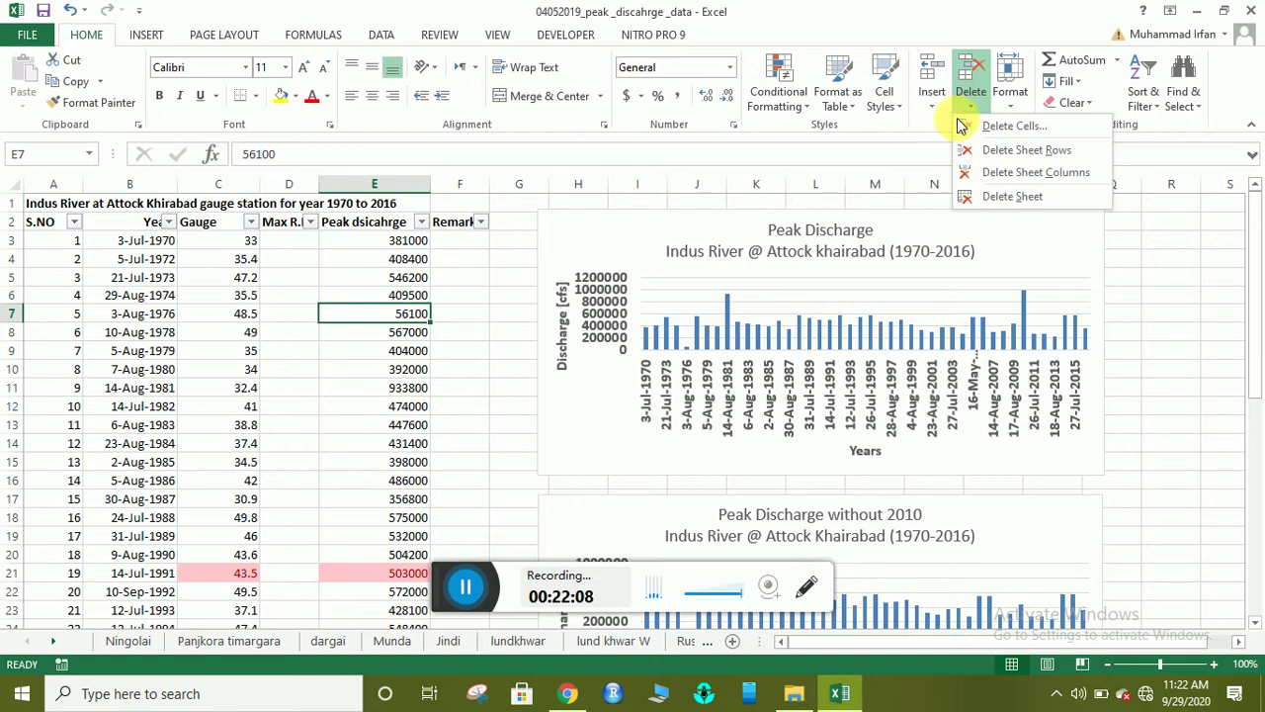
pyautogui.click(454, 310)
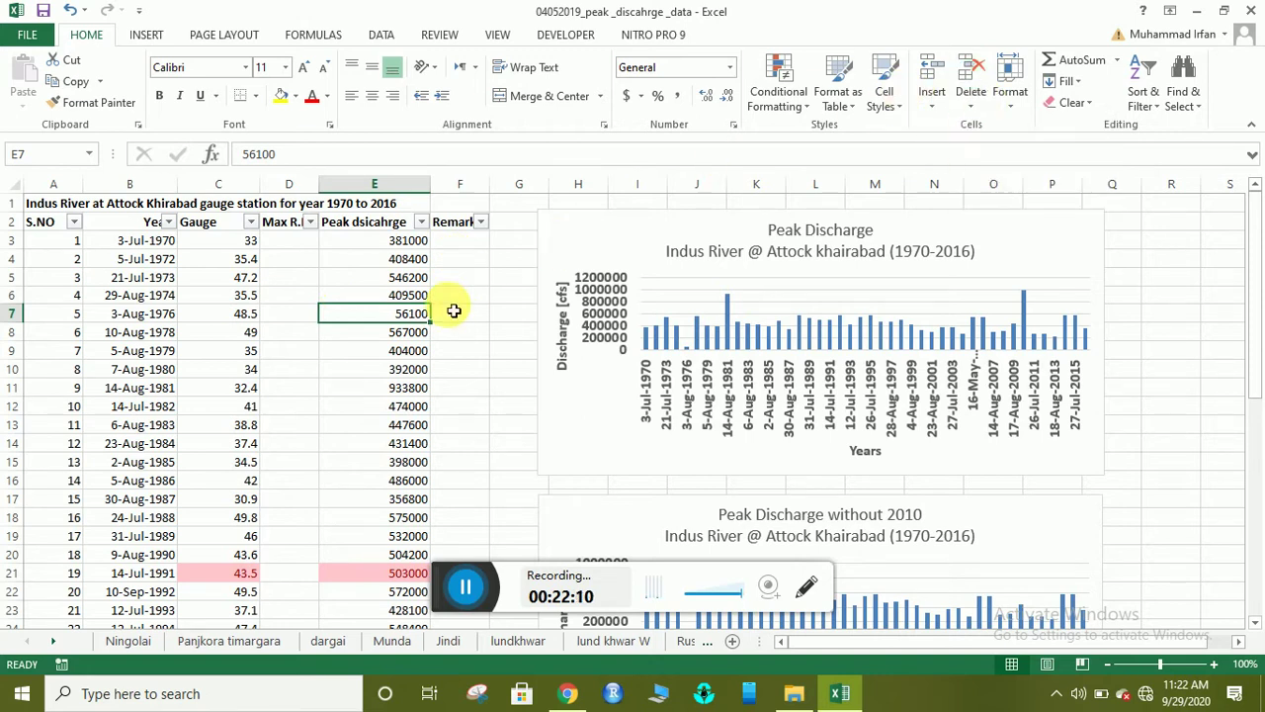
pyautogui.click(460, 186)
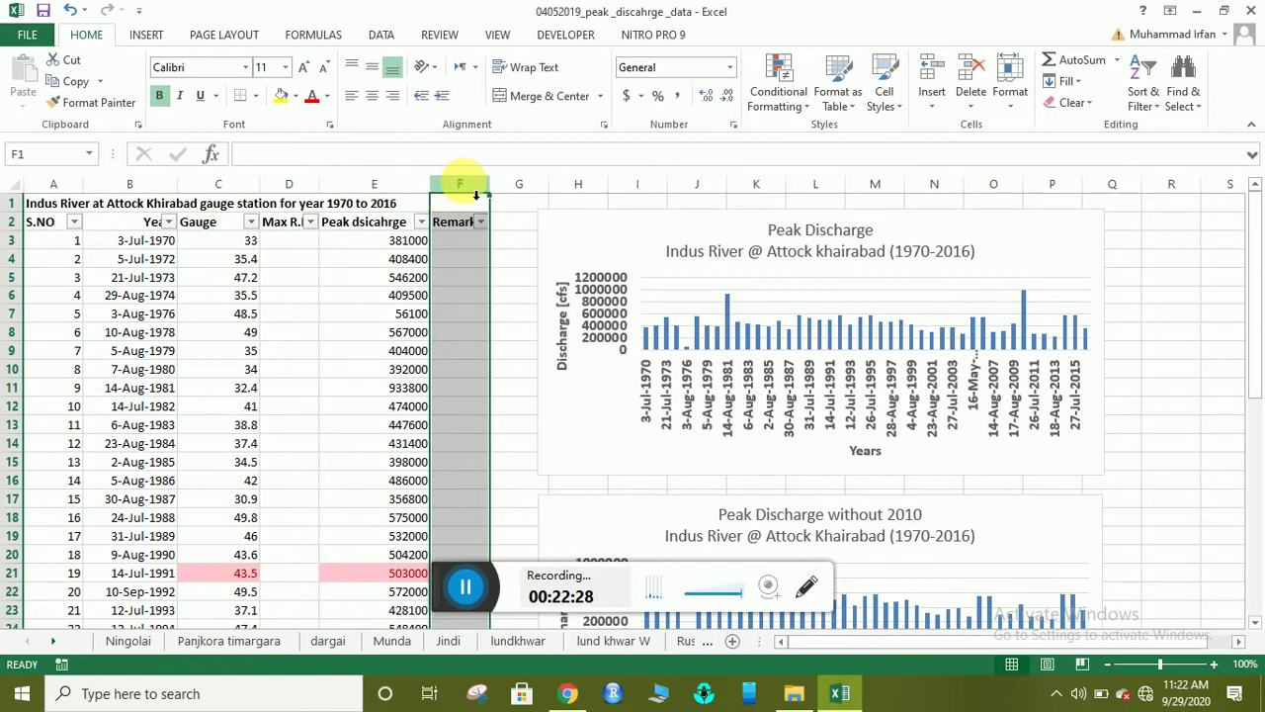
# - Insert a blank column F before Remarks, shifting Remarks to column G
pyautogui.rightClick(462, 183)
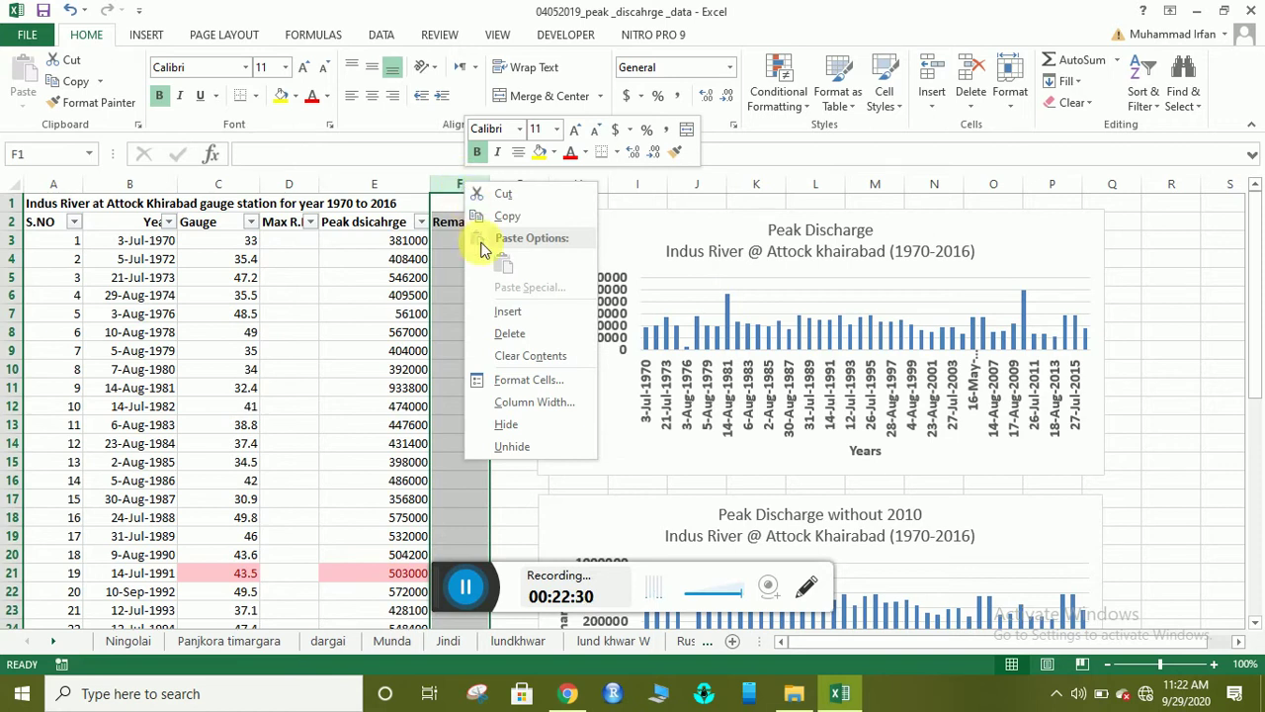
pyautogui.click(497, 314)
pyautogui.moveTo(485, 369); pyautogui.dragTo(483, 258)
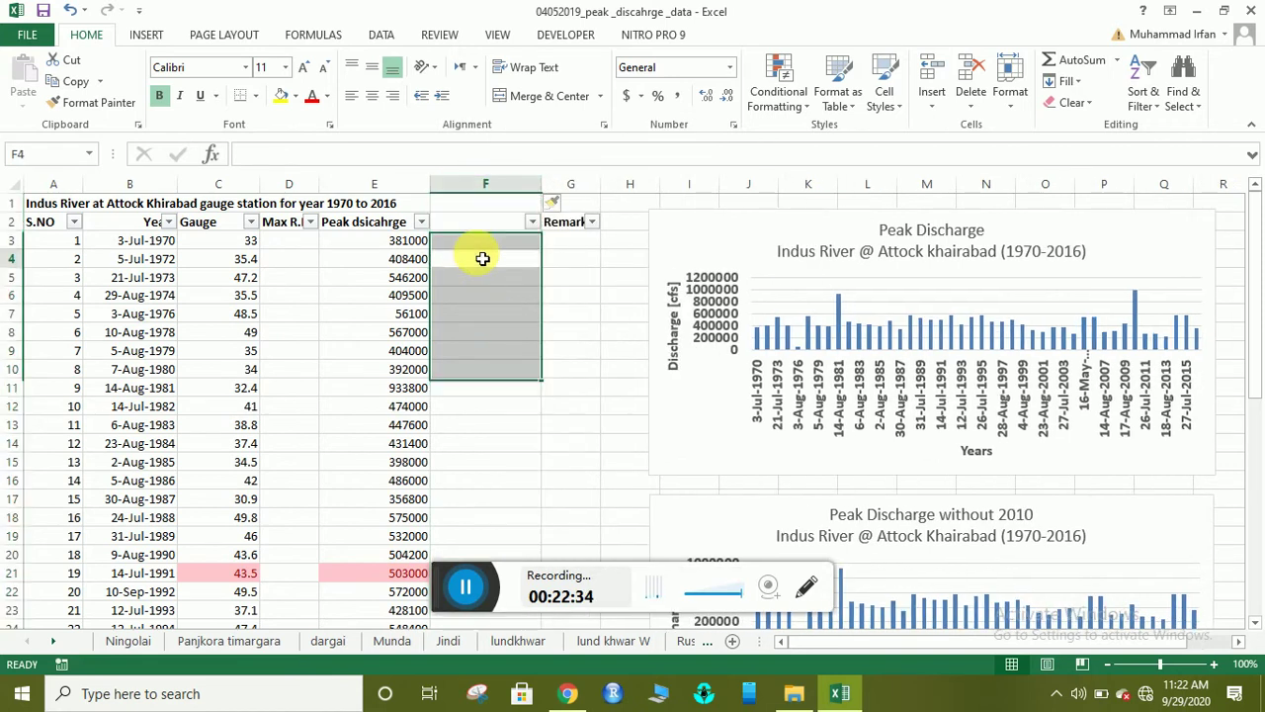
pyautogui.click(482, 258)
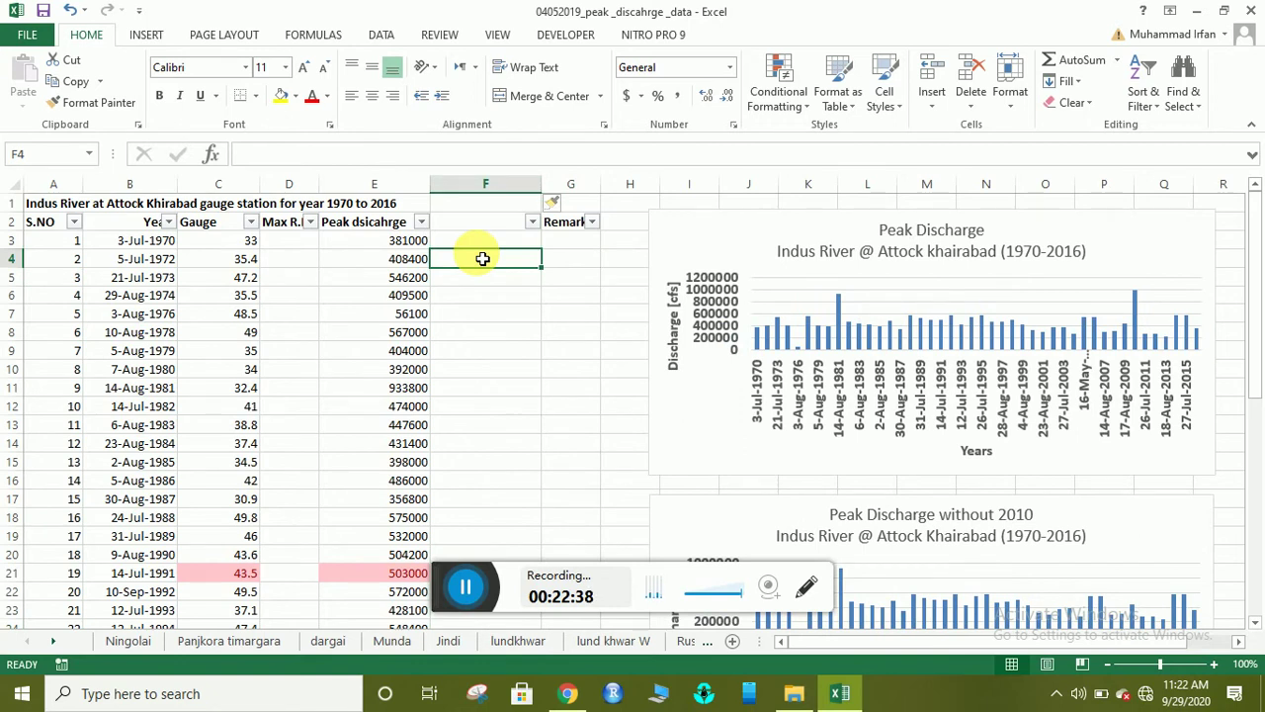
pyautogui.click(16, 369)
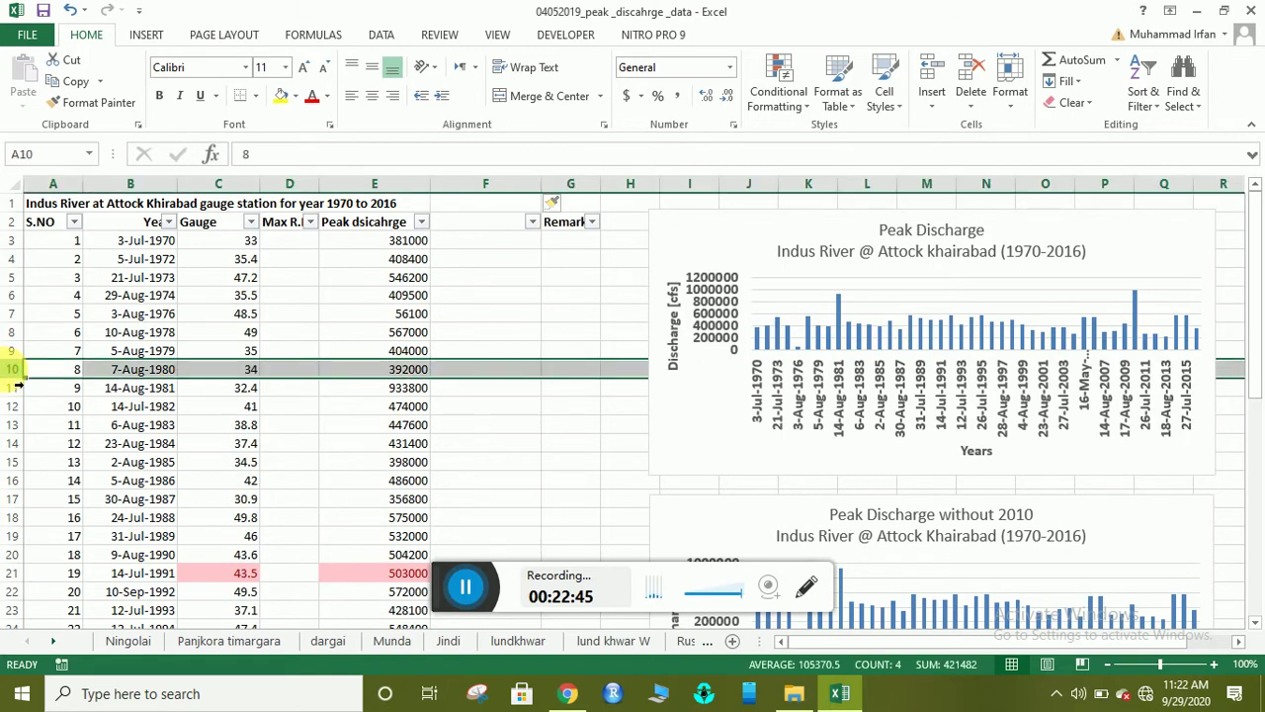
pyautogui.rightClick(14, 372)
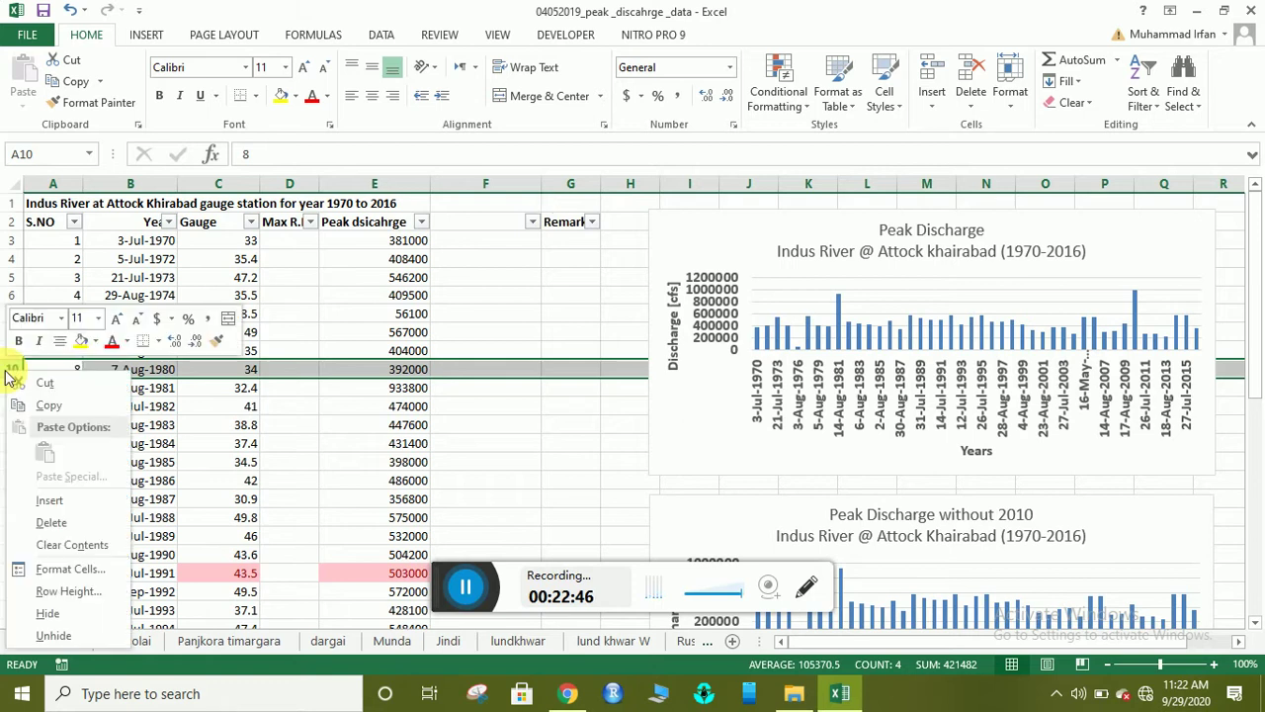
pyautogui.click(50, 502)
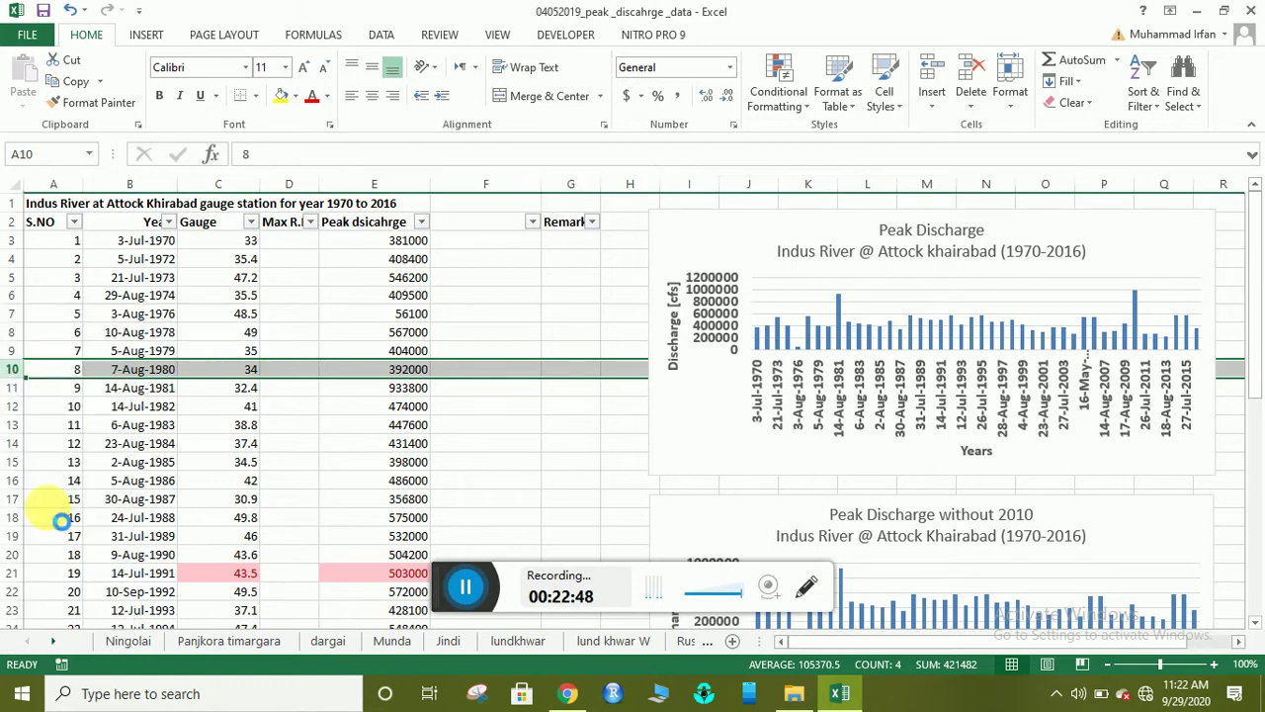
pyautogui.click(71, 375)
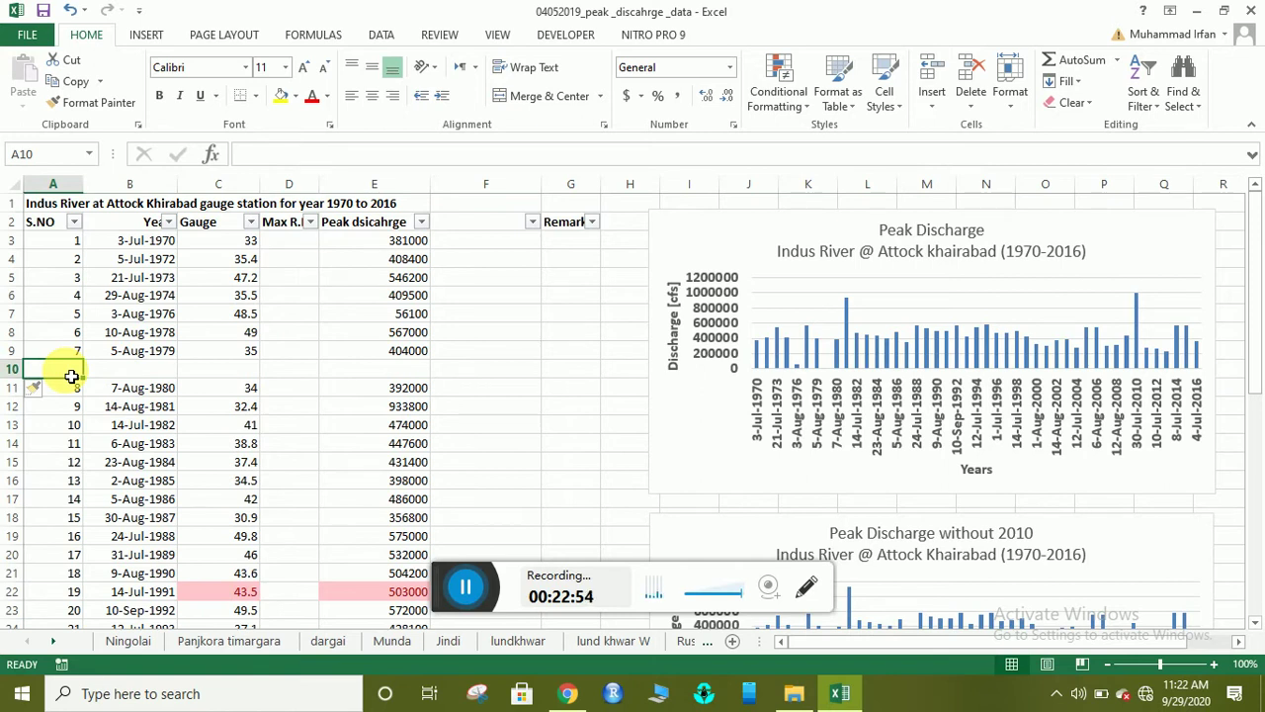
pyautogui.click(18, 369)
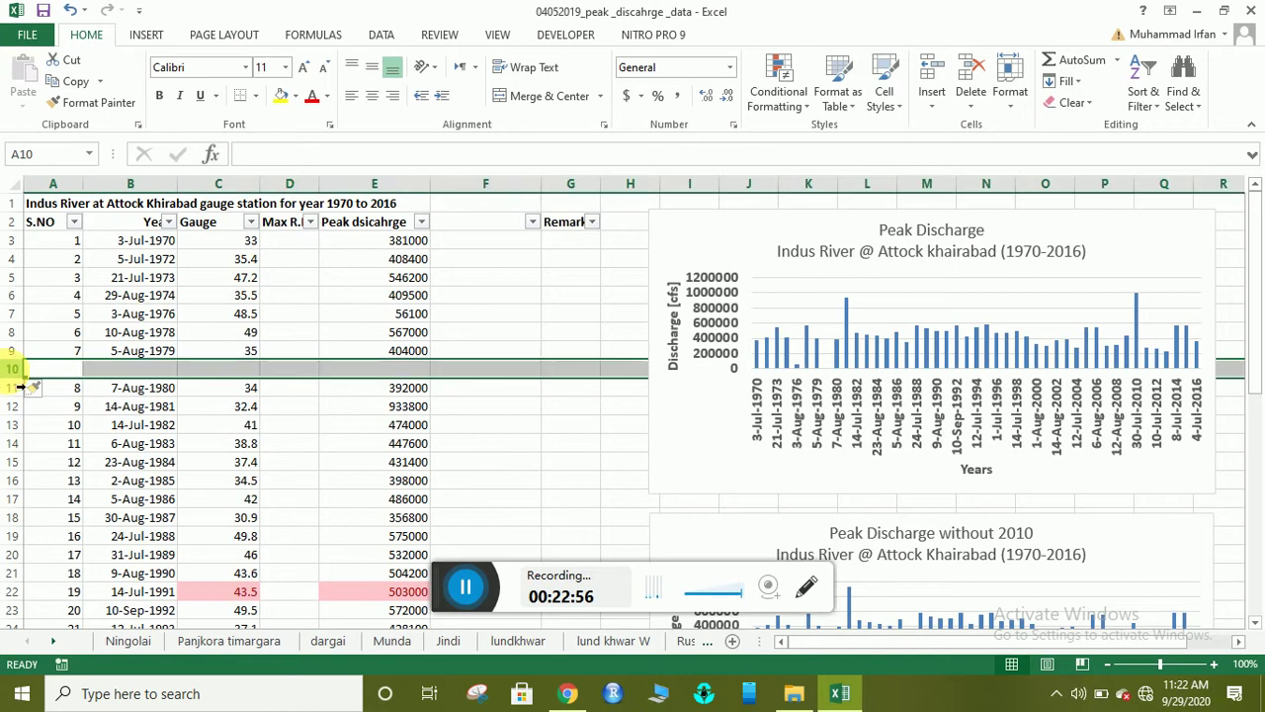
pyautogui.rightClick(12, 369)
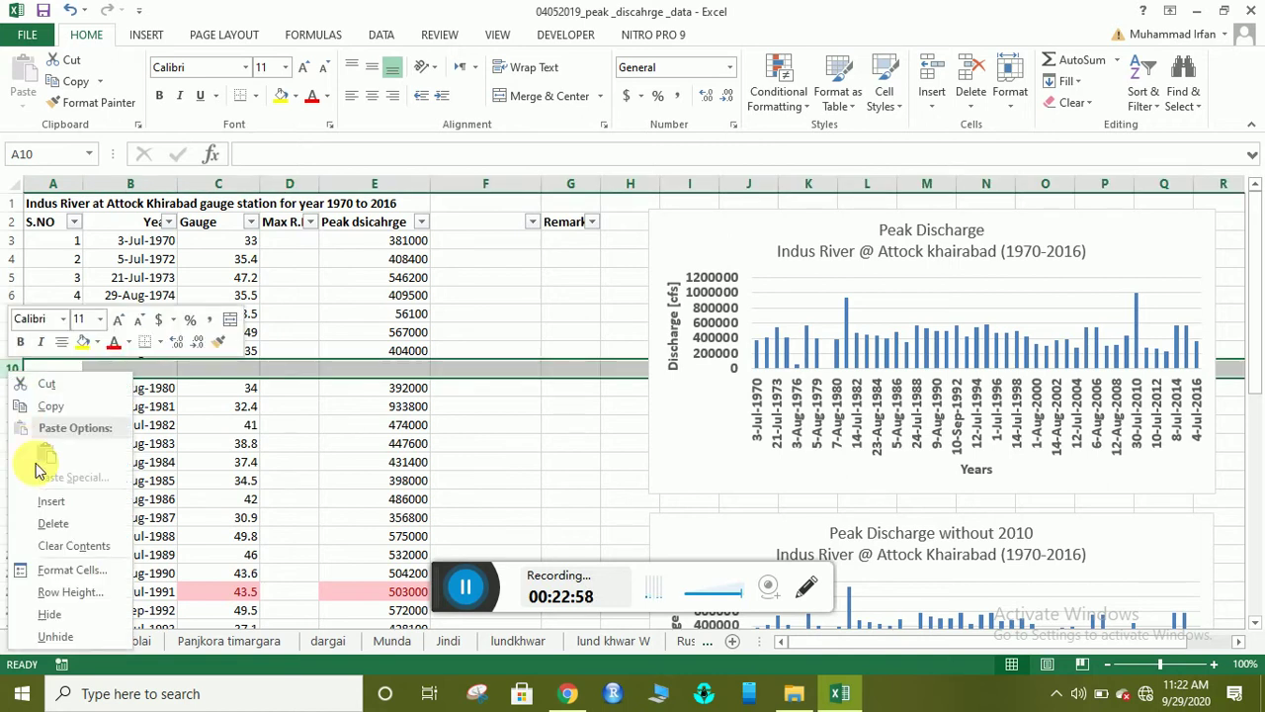
pyautogui.click(53, 523)
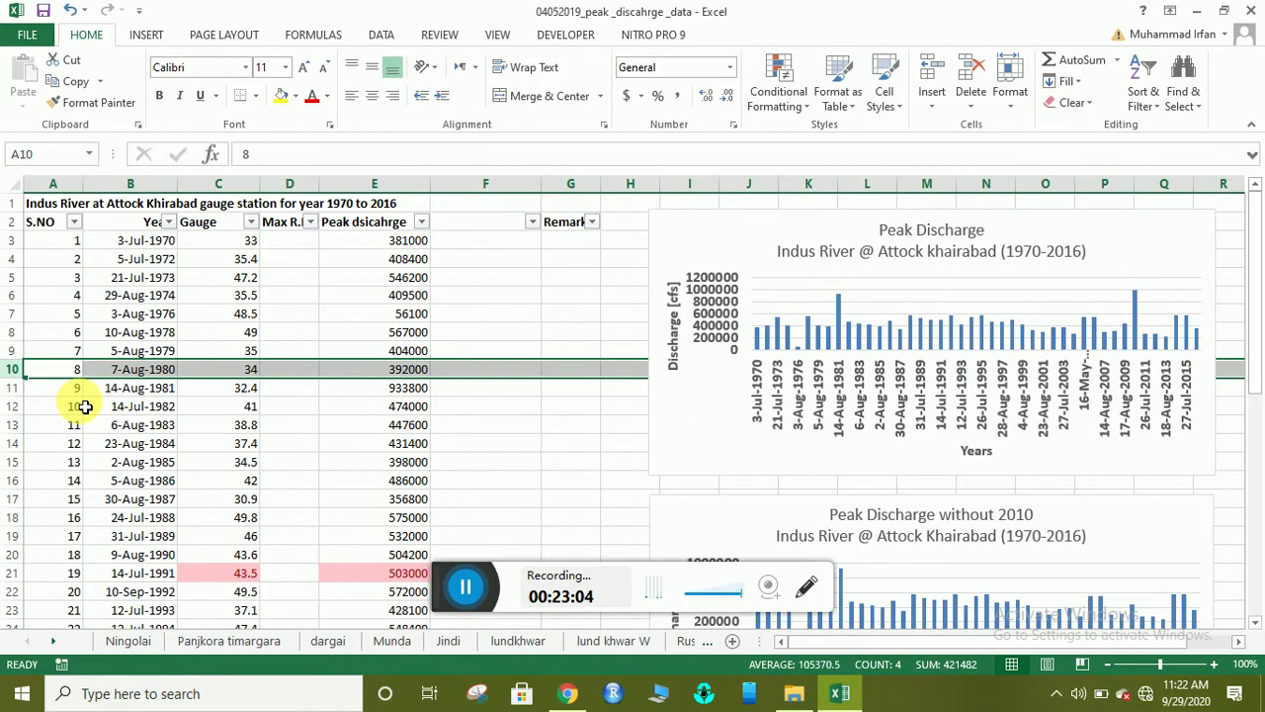
# - Delete the blank column F
pyautogui.rightClick(453, 186)
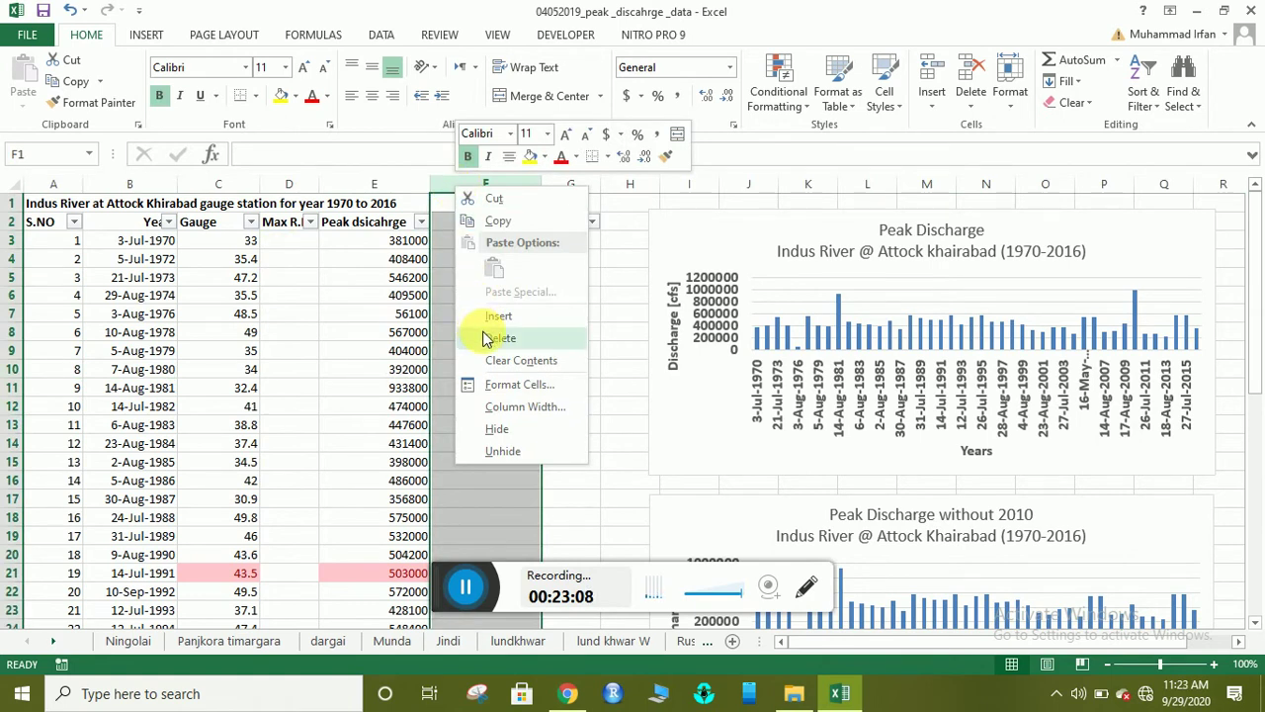
pyautogui.click(480, 338)
pyautogui.click(472, 258)
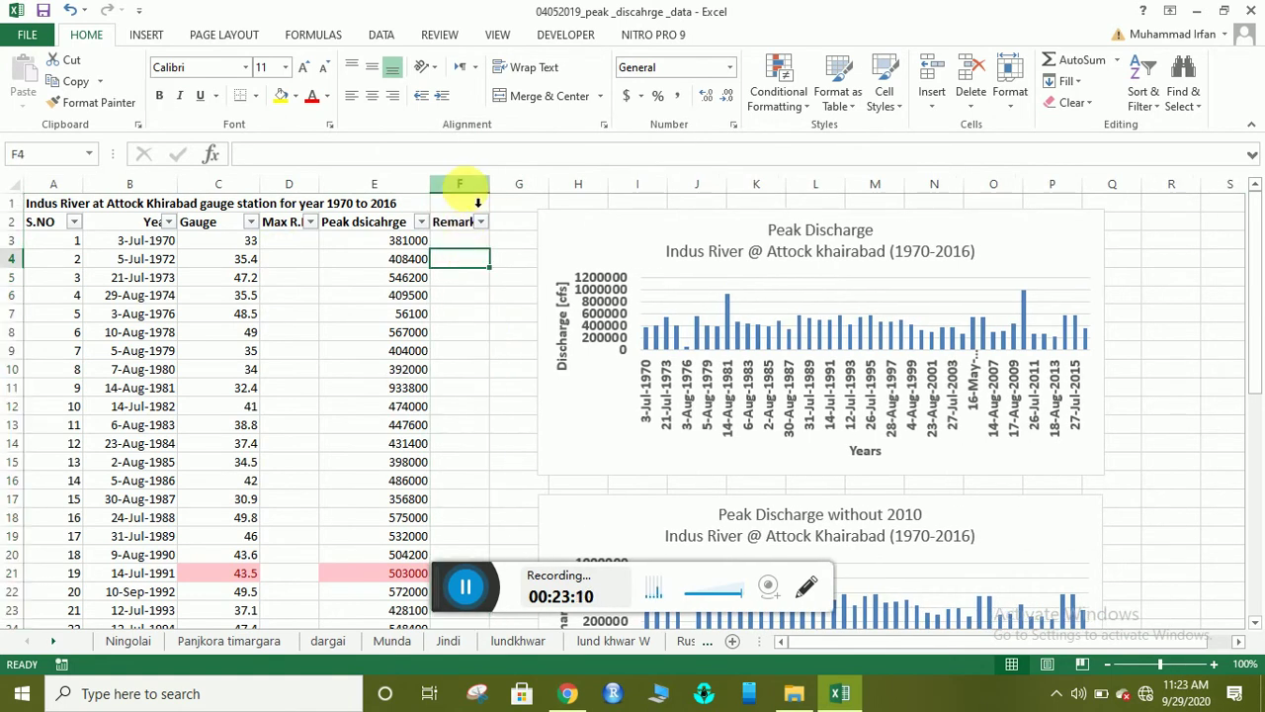
# - Insert two blank columns at F, pushing Remarks to column H
pyautogui.click(465, 185)
pyautogui.rightClick(464, 186)
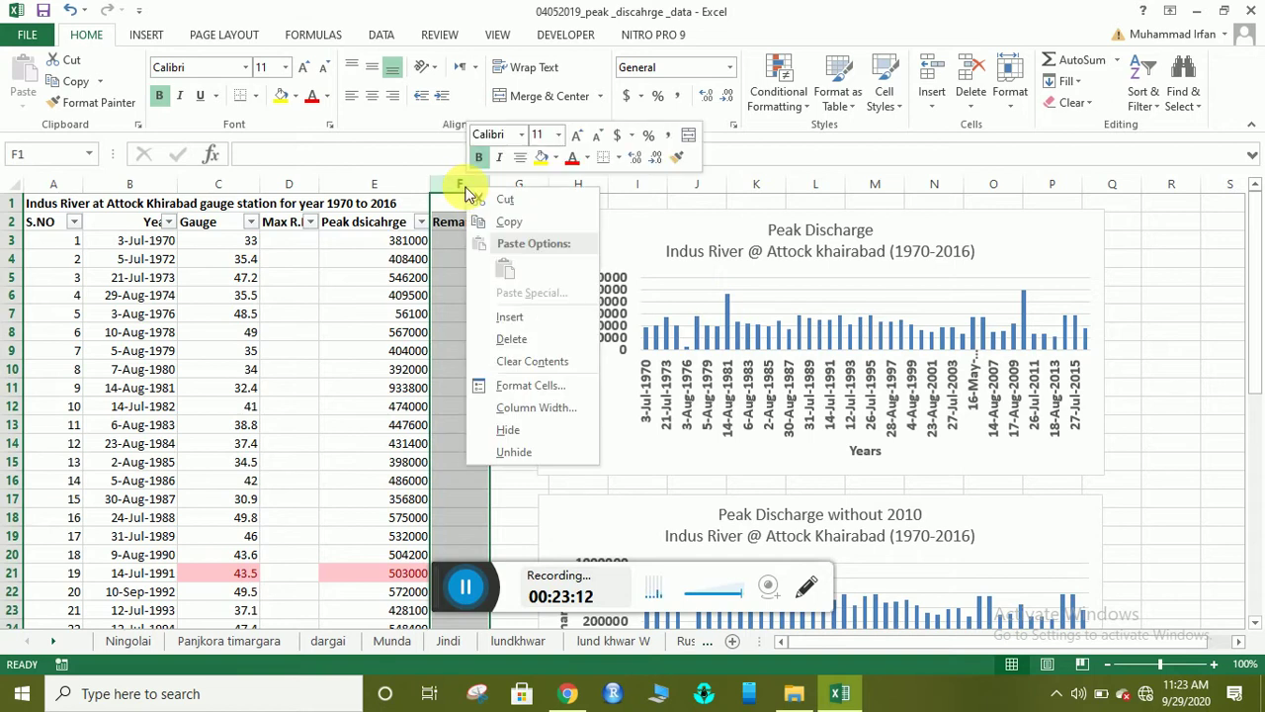
pyautogui.click(507, 319)
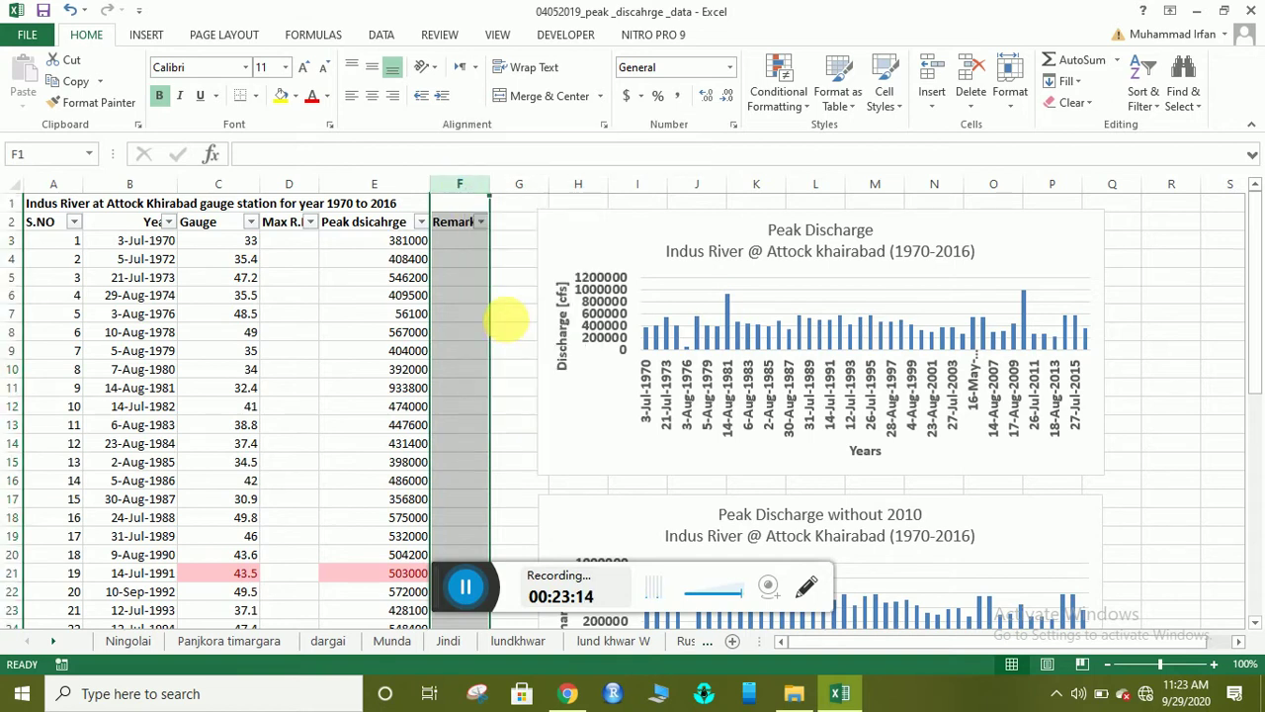
pyautogui.rightClick(485, 187)
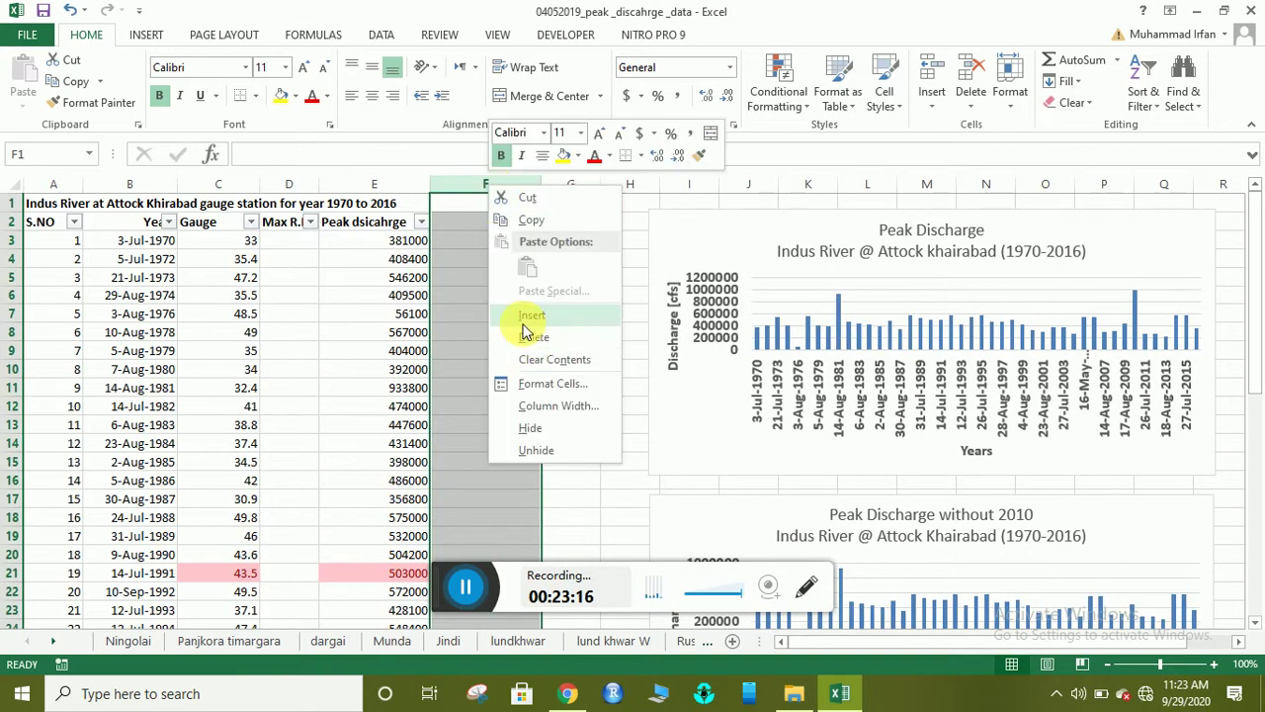
pyautogui.click(529, 316)
pyautogui.click(494, 242)
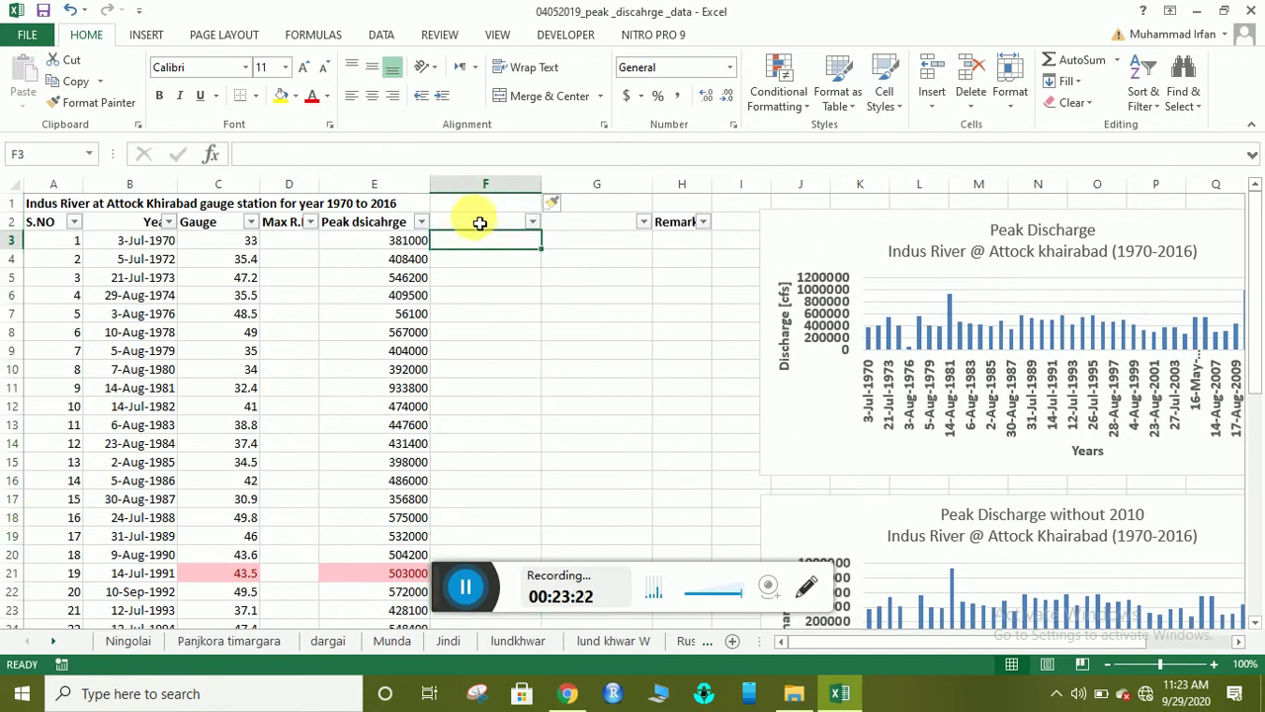
pyautogui.click(479, 222)
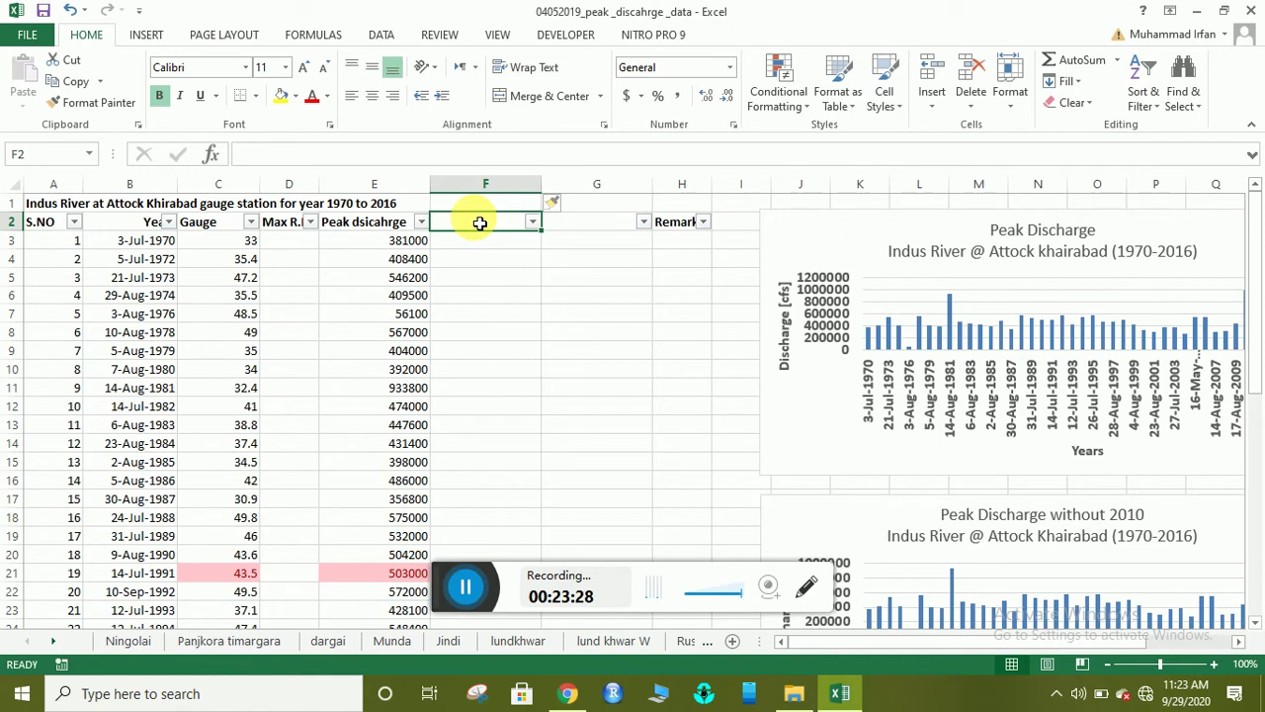
# - Enter the header 'Name' in F2 and 'Age' in G2
pyautogui.write('Name')
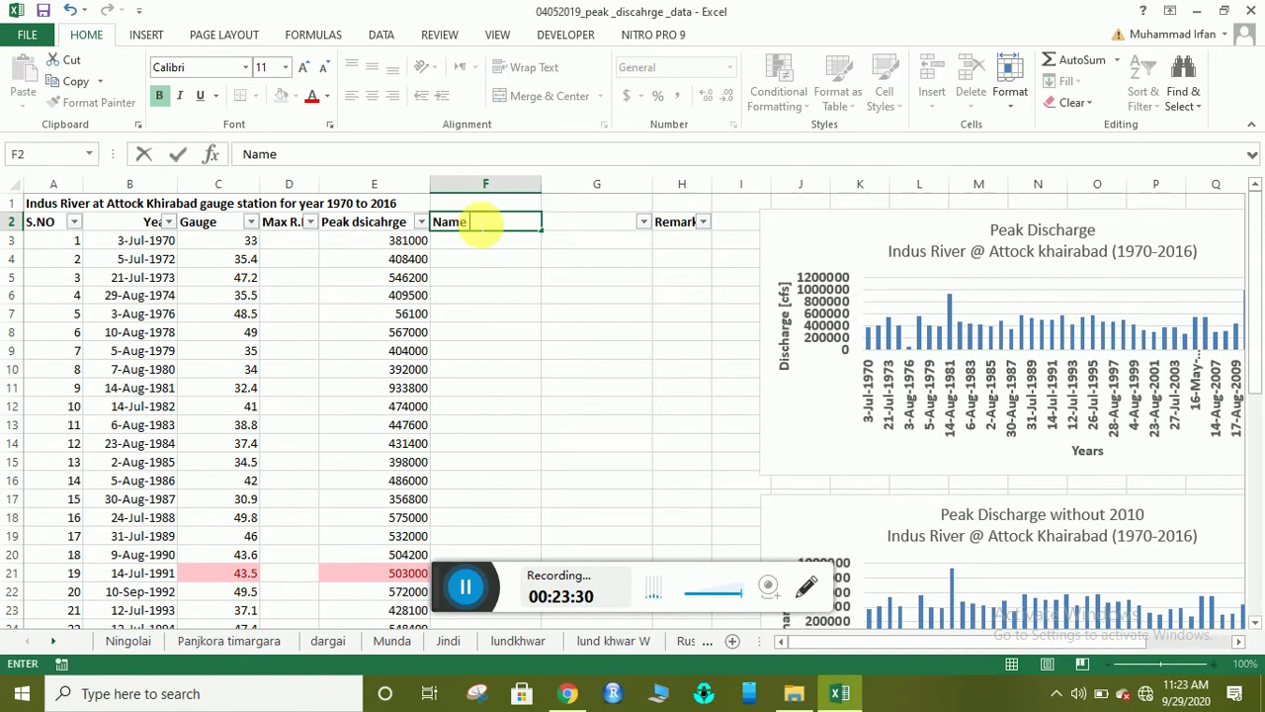
pyautogui.click(560, 226)
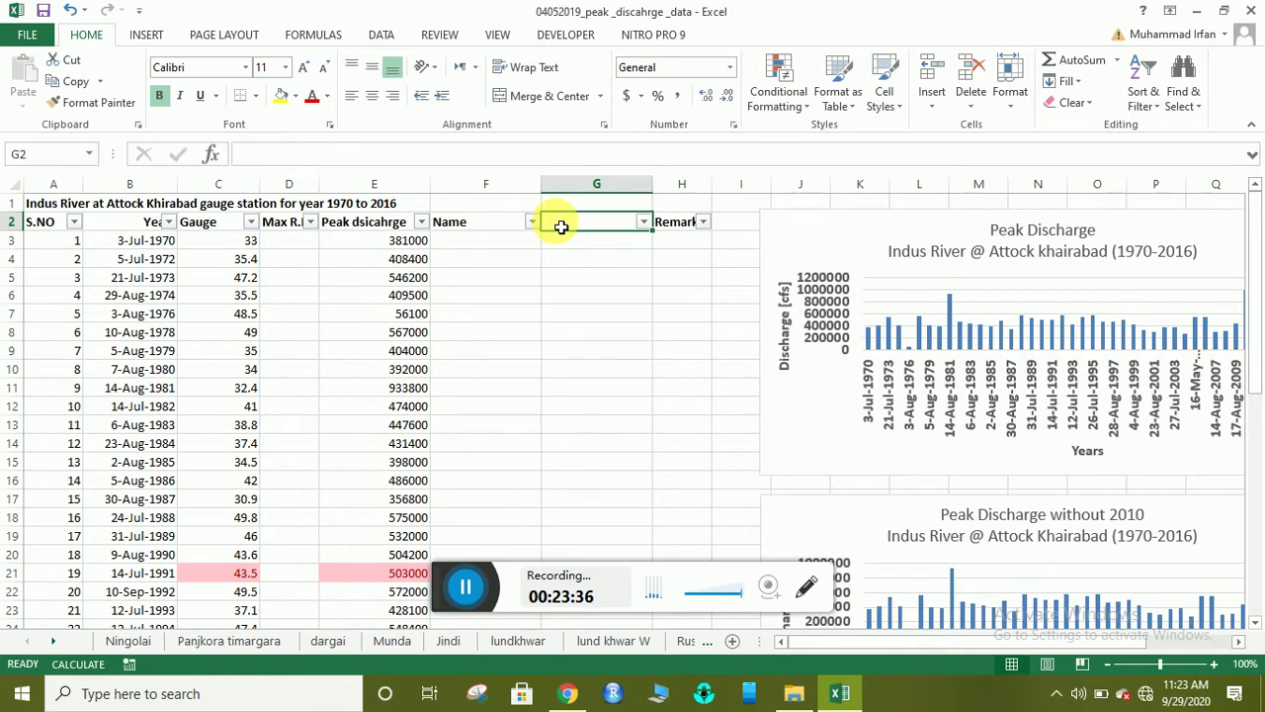
pyautogui.write('Age')
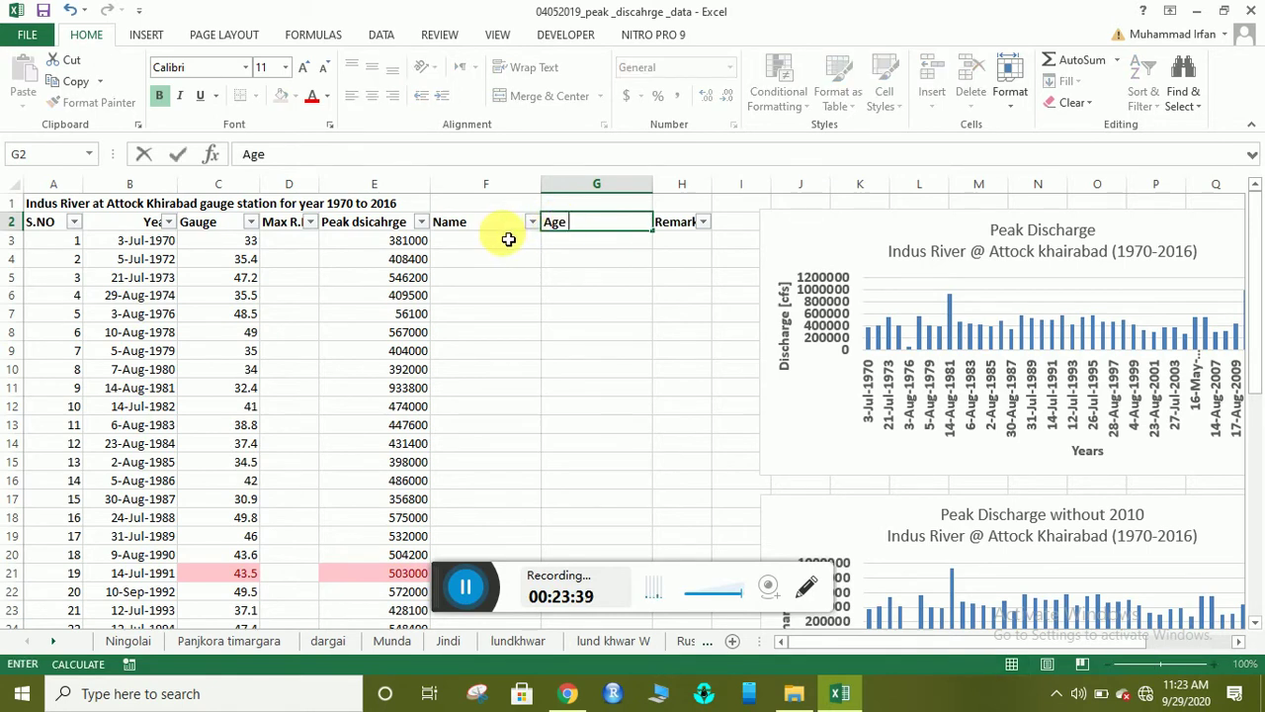
pyautogui.click(508, 241)
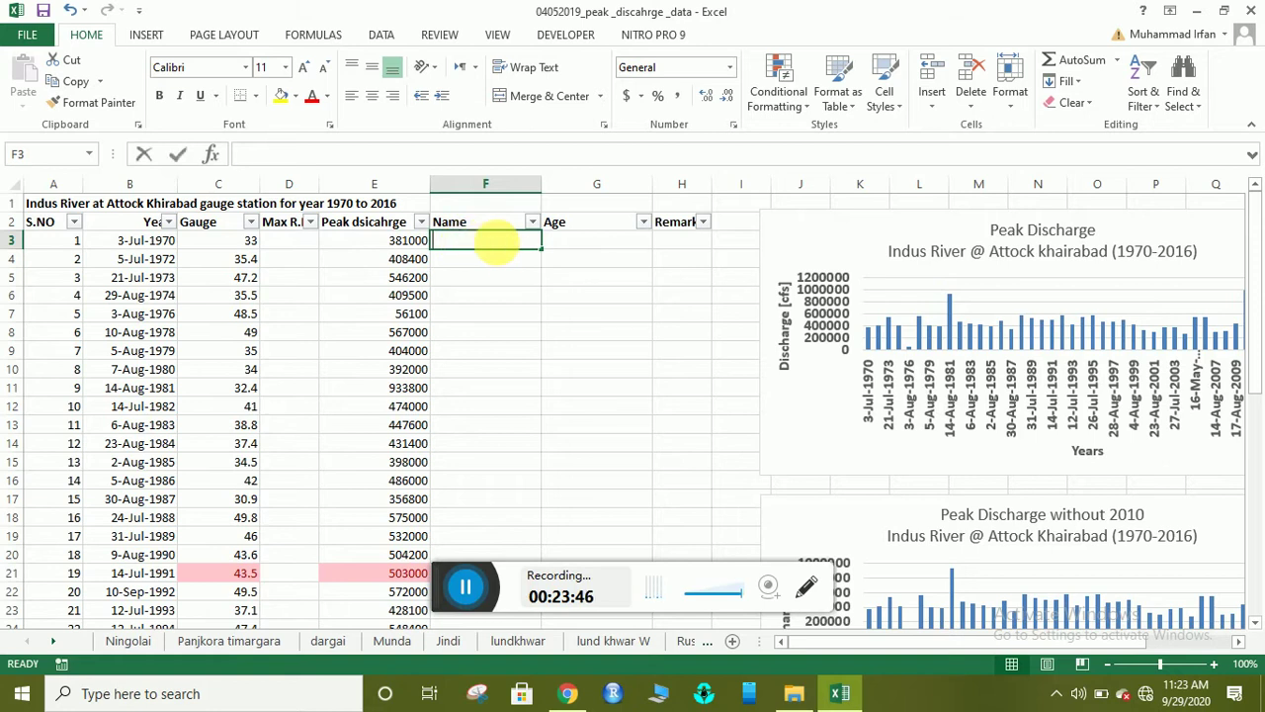
# - Enter three people's first names in F3, F4 and F5
pyautogui.write('irfan')
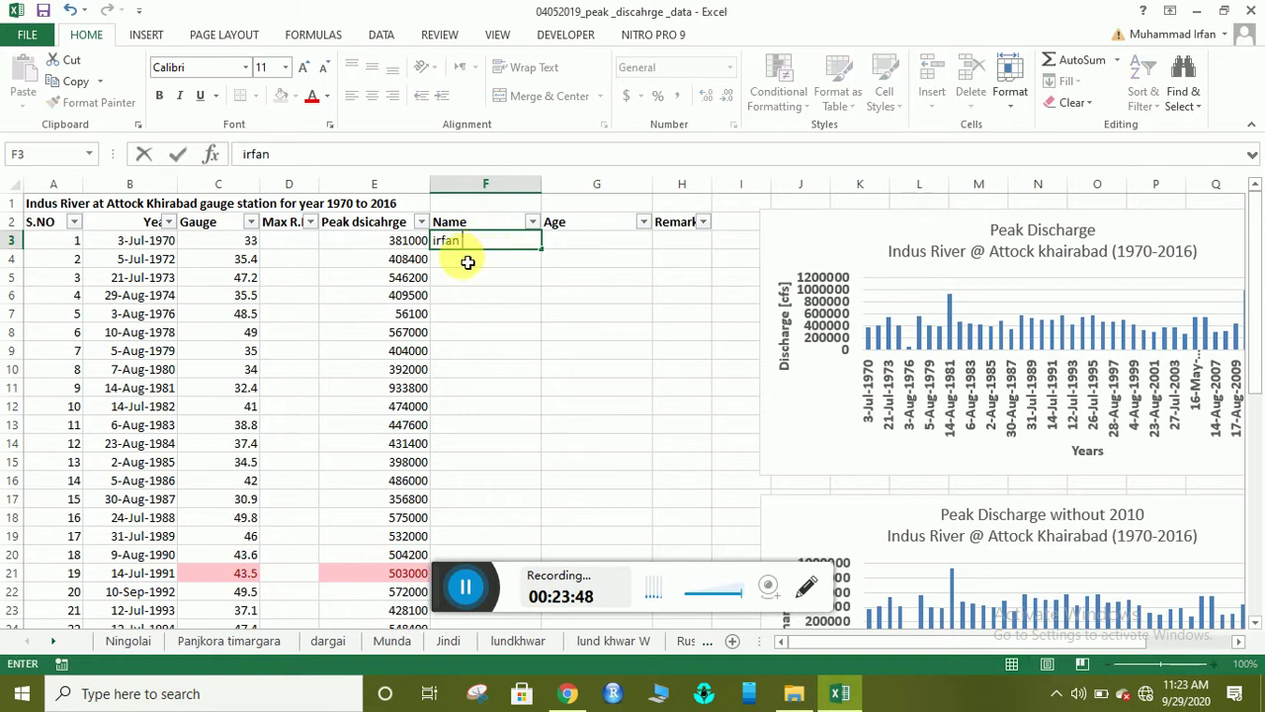
pyautogui.click(468, 262)
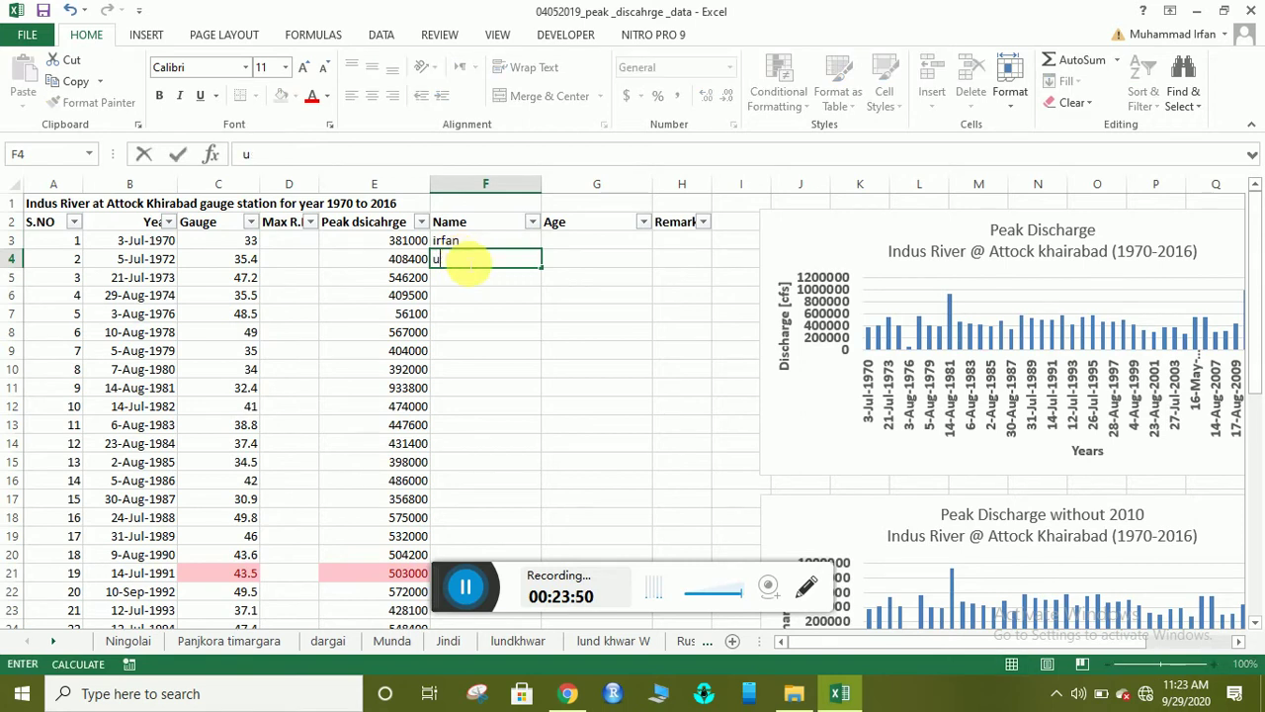
pyautogui.write('usman')
pyautogui.press('Return')
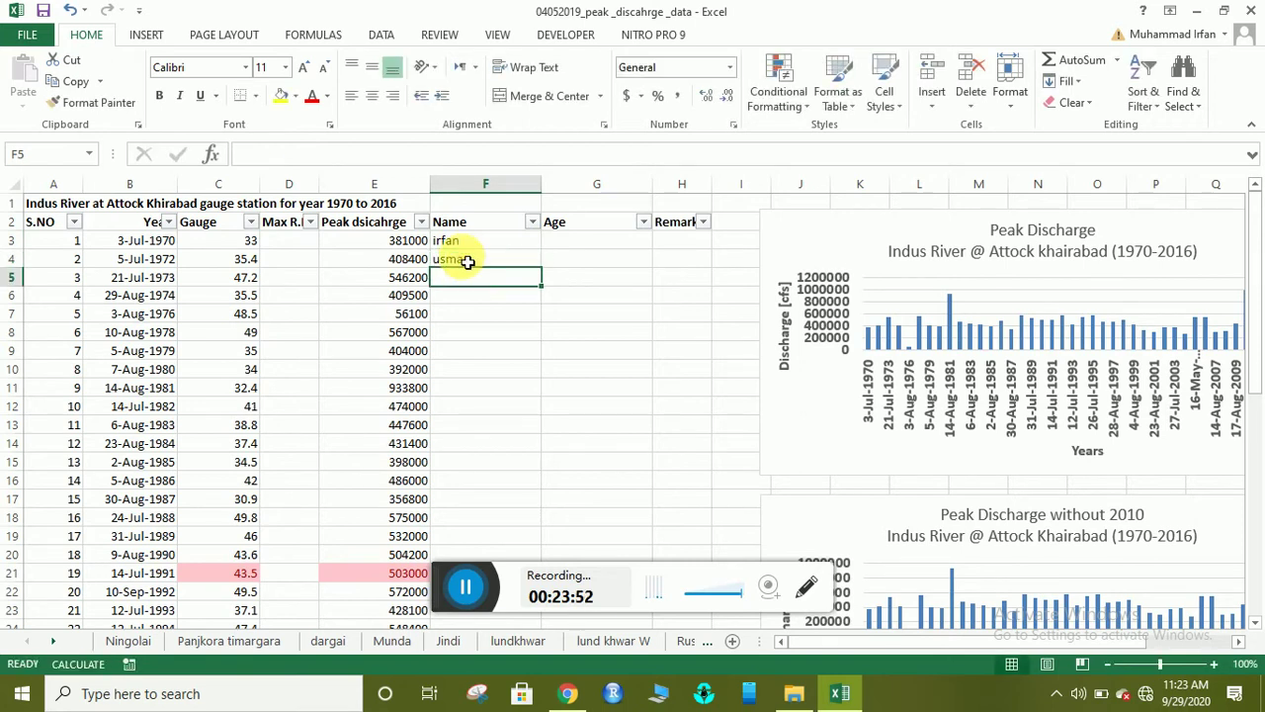
pyautogui.write('khan')
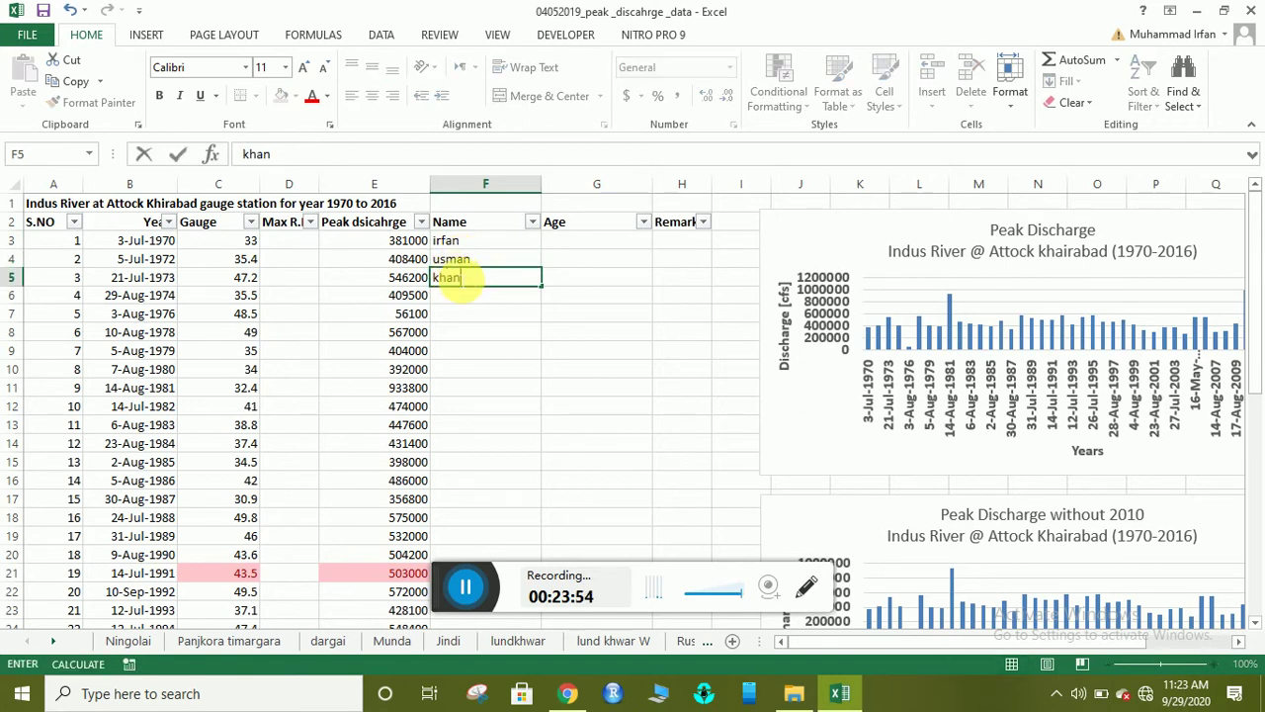
pyautogui.press('Return')
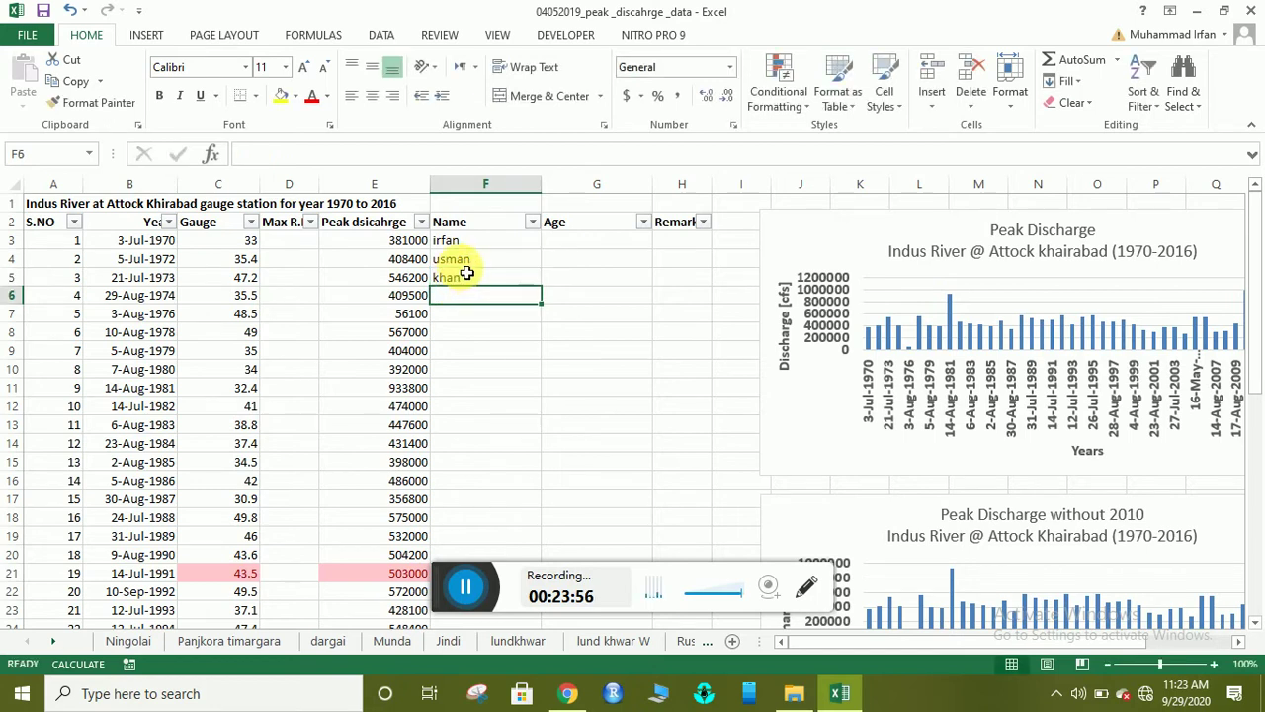
# - Review the names with the arrow keys and finish on G3, the first empty Age cell
pyautogui.click(462, 244)
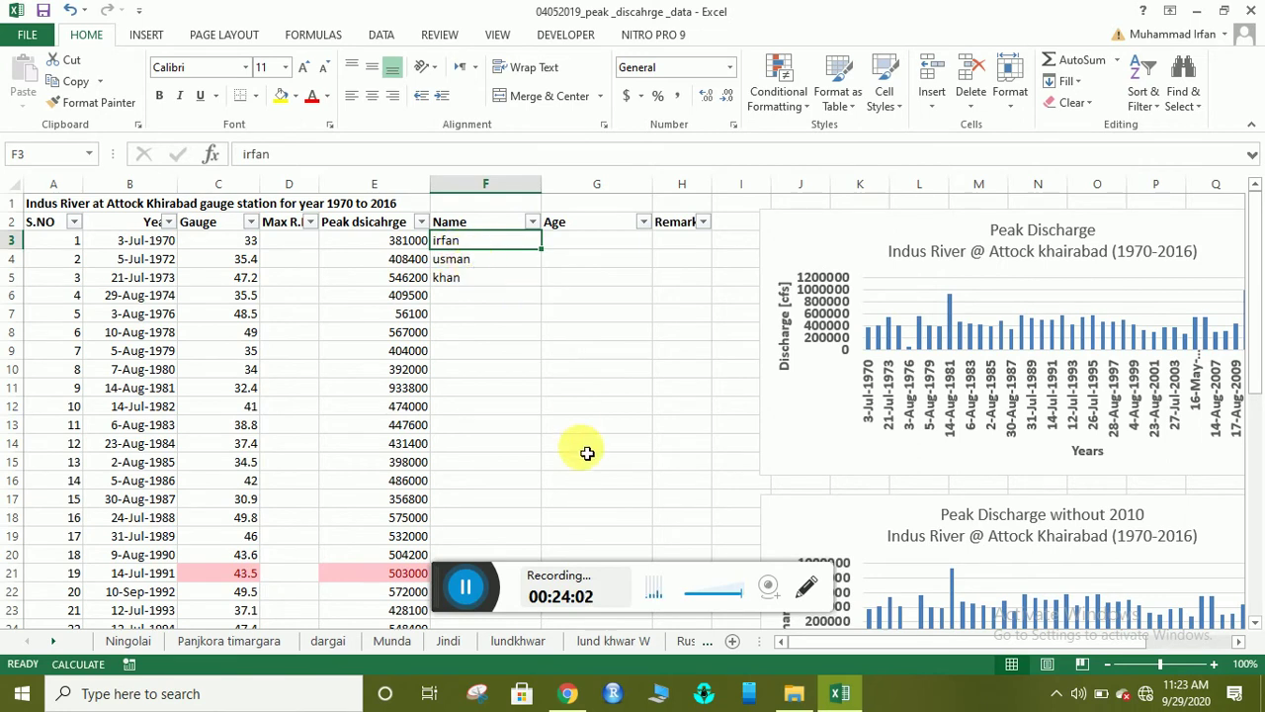
pyautogui.press('Down')
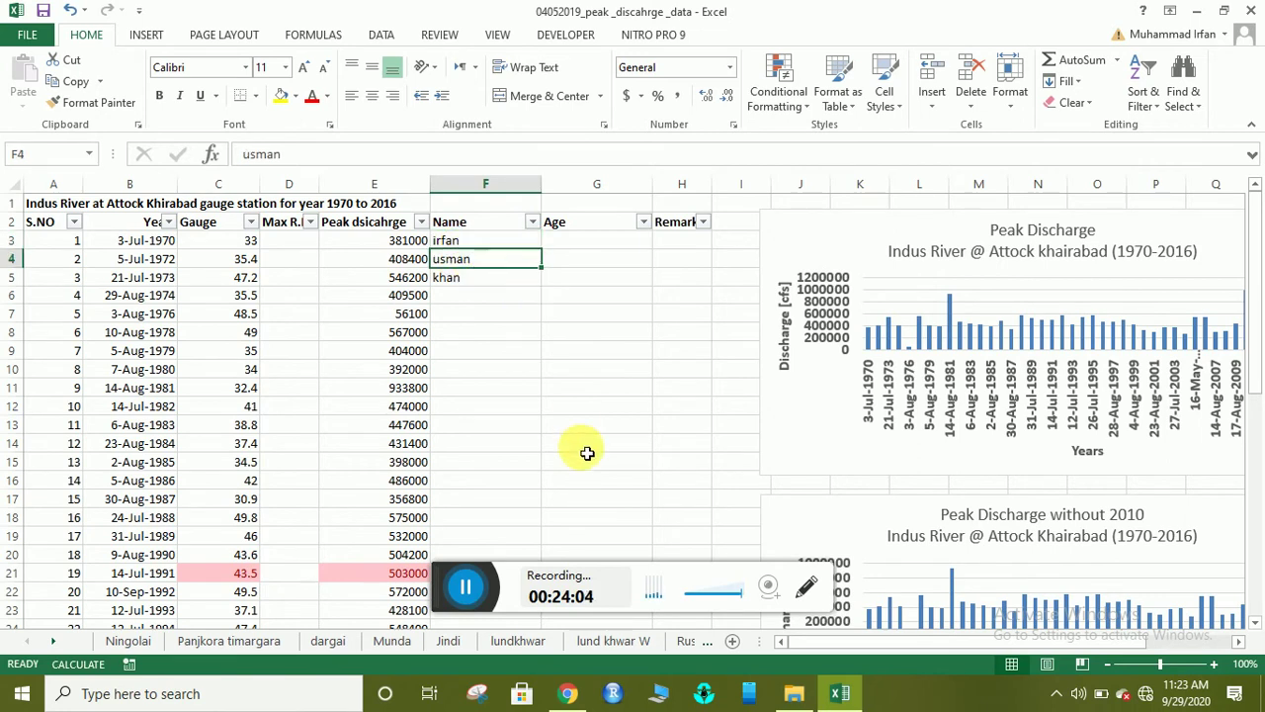
pyautogui.press('Down')
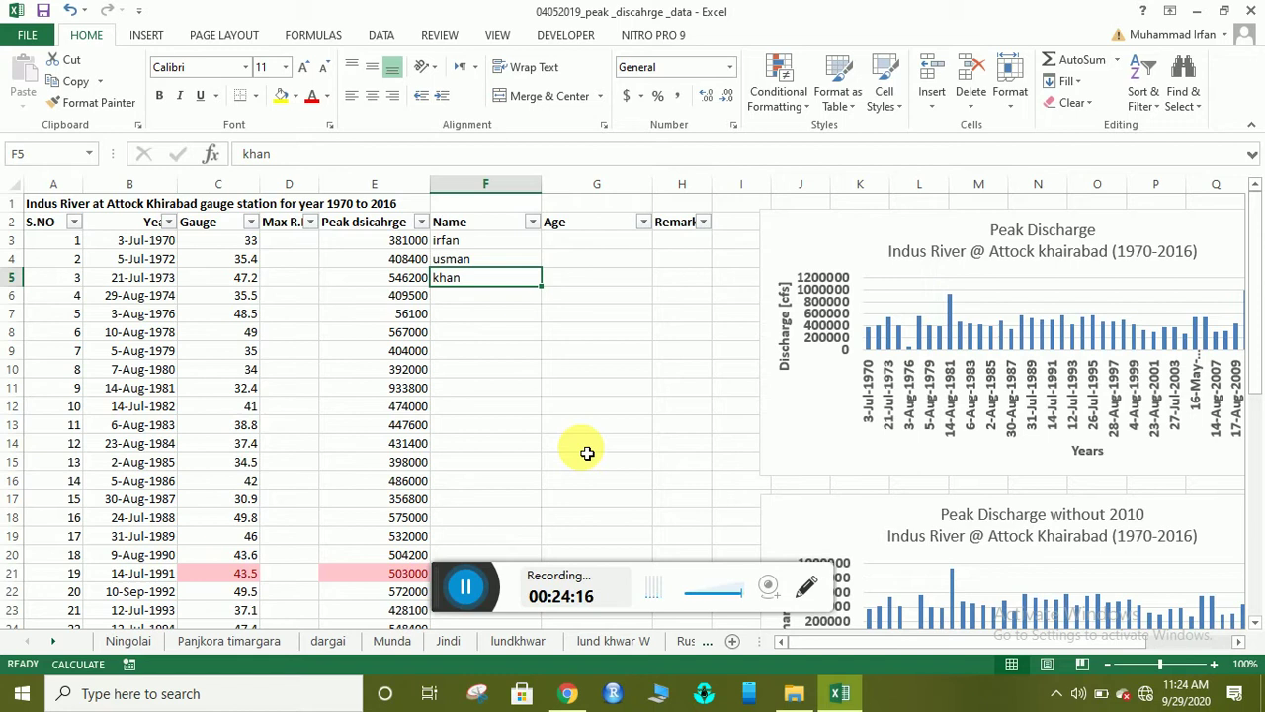
pyautogui.press('Tab')
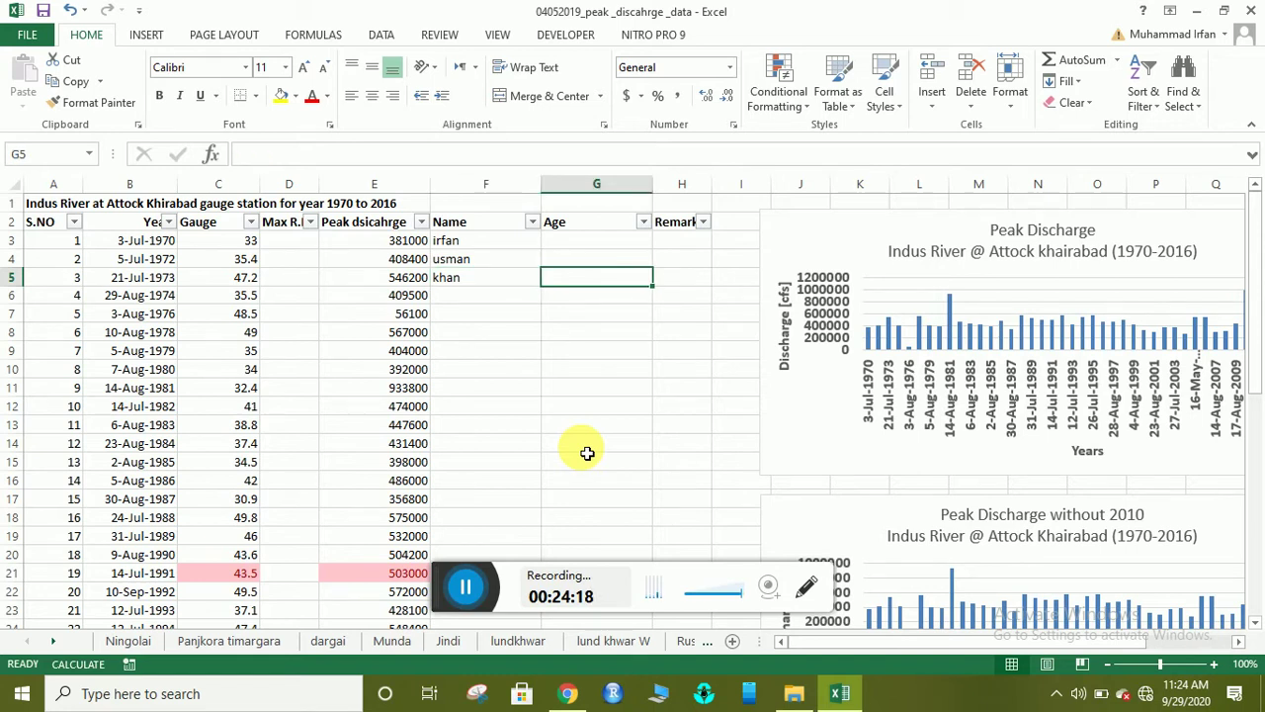
pyautogui.press('Left')
pyautogui.press('Up')
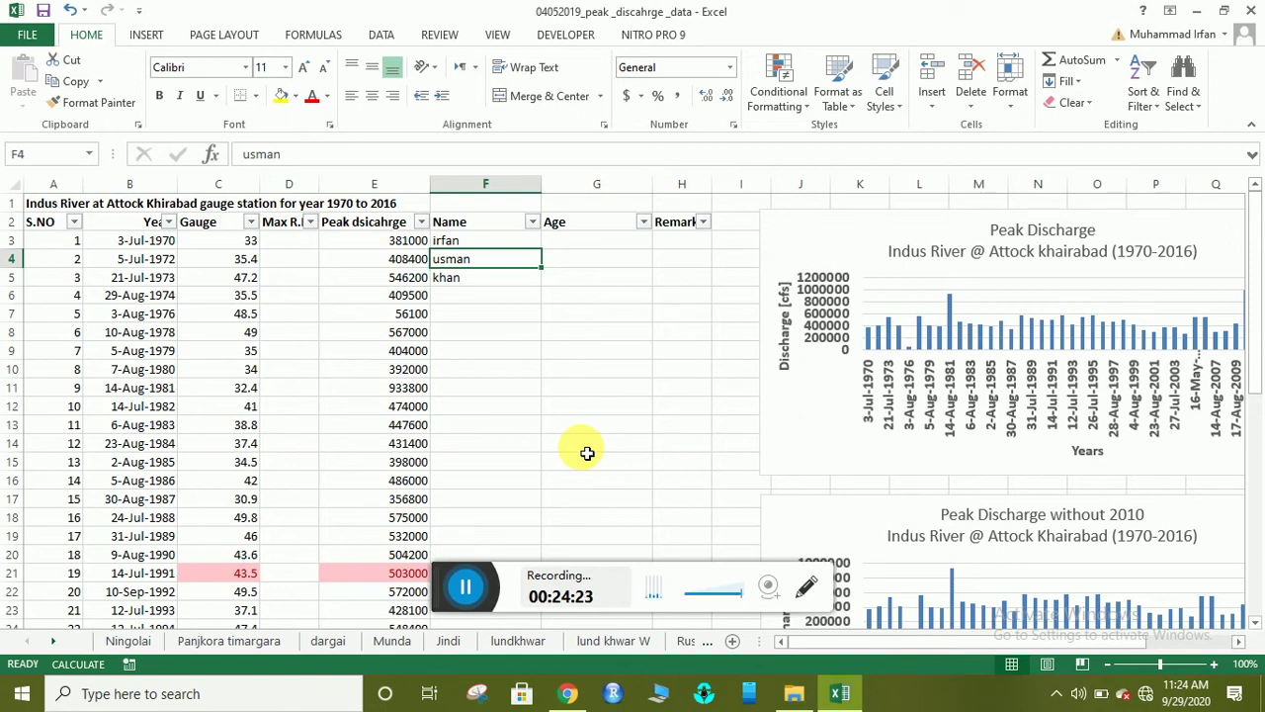
pyautogui.press('Down')
pyautogui.press('Tab')
pyautogui.press('Tab')
pyautogui.press('Left')
pyautogui.press('Left')
pyautogui.press('Up')
pyautogui.press('Tab')
pyautogui.press('Up')
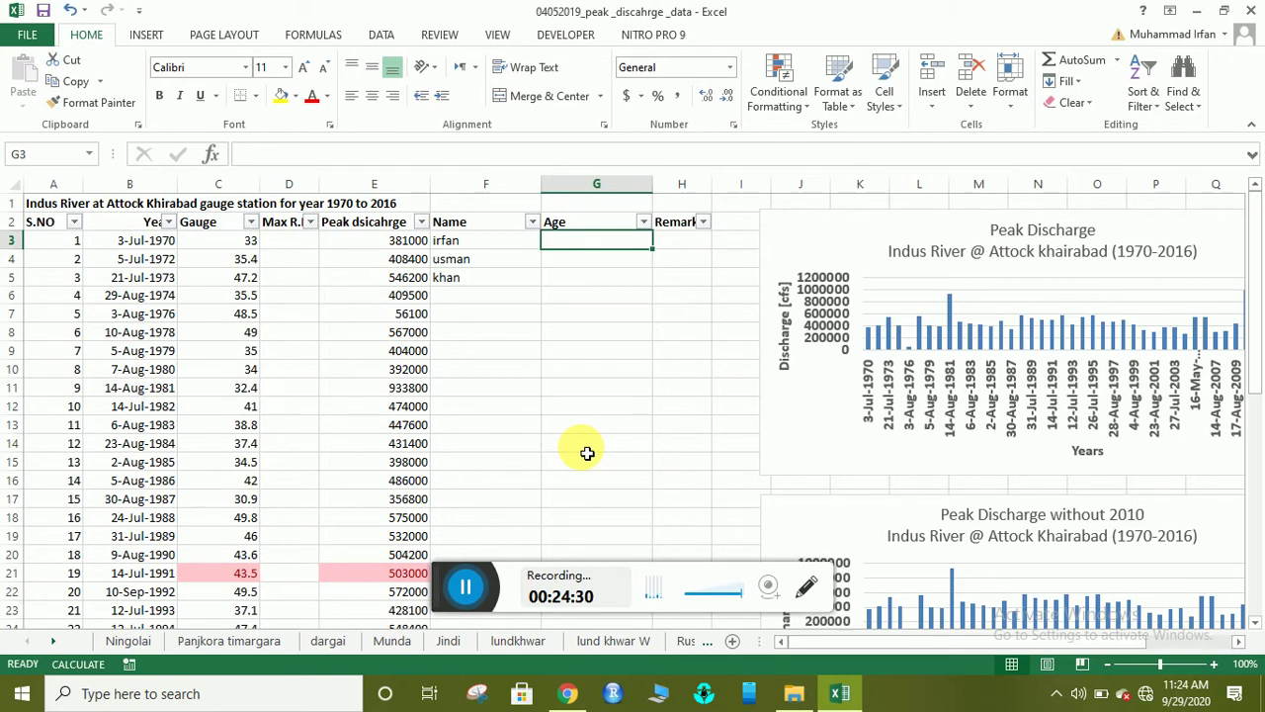
# - Enter the ages 30, 25 and 20 in G3, G4 and G5
pyautogui.write('30')
pyautogui.press('Return')
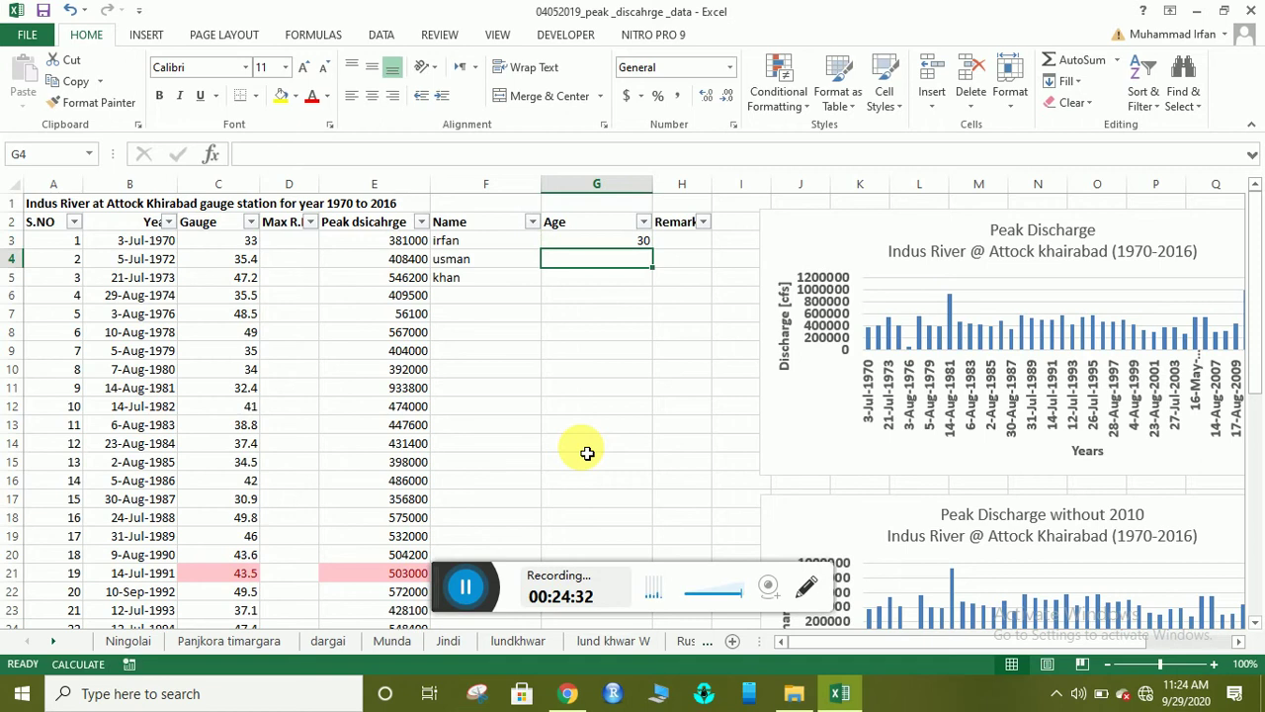
pyautogui.write('25')
pyautogui.press('Return')
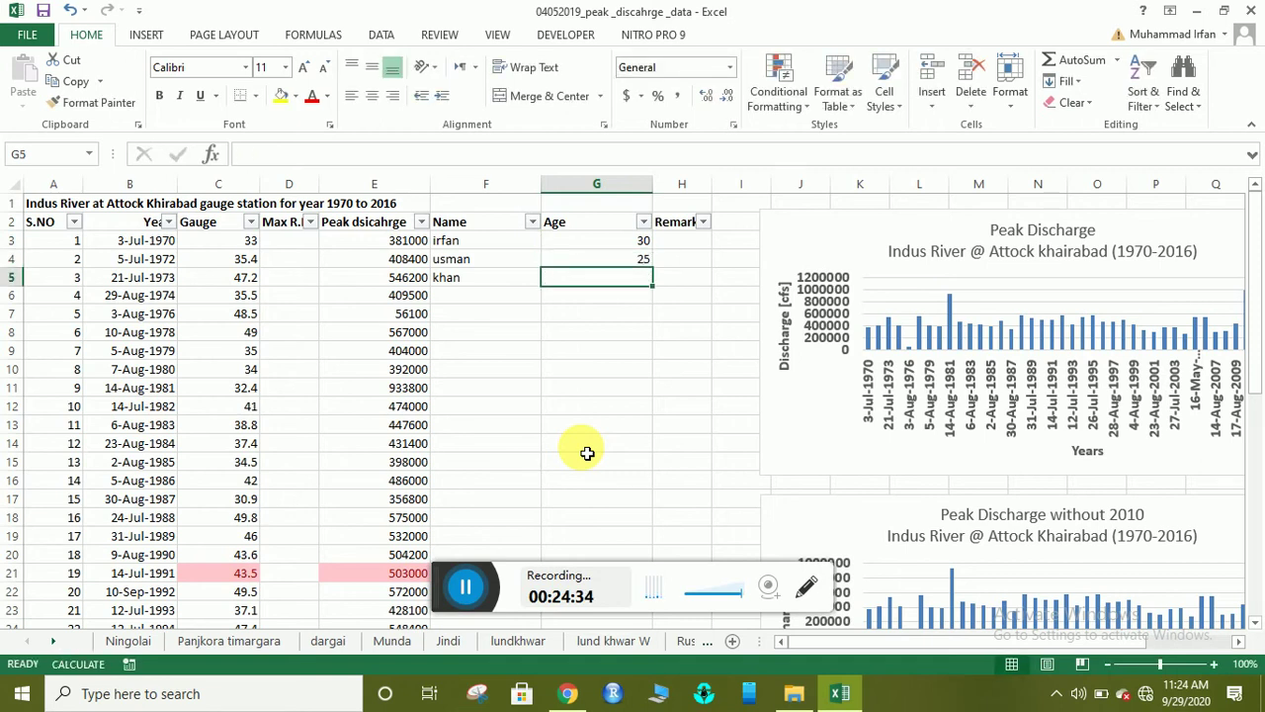
pyautogui.write('20')
pyautogui.press('Return')
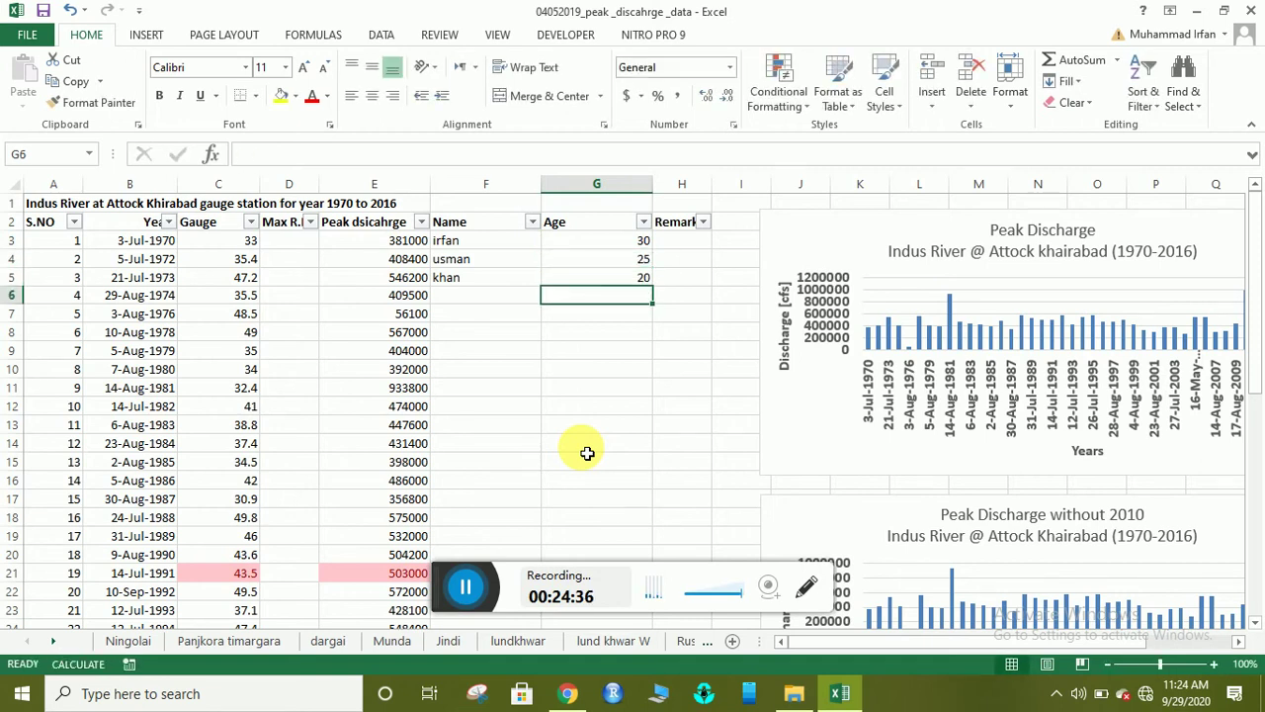
# - Check the names and ages, ending on the Name header in F2
pyautogui.press('Right')
pyautogui.press('Up')
pyautogui.press('Up')
pyautogui.press('Up')
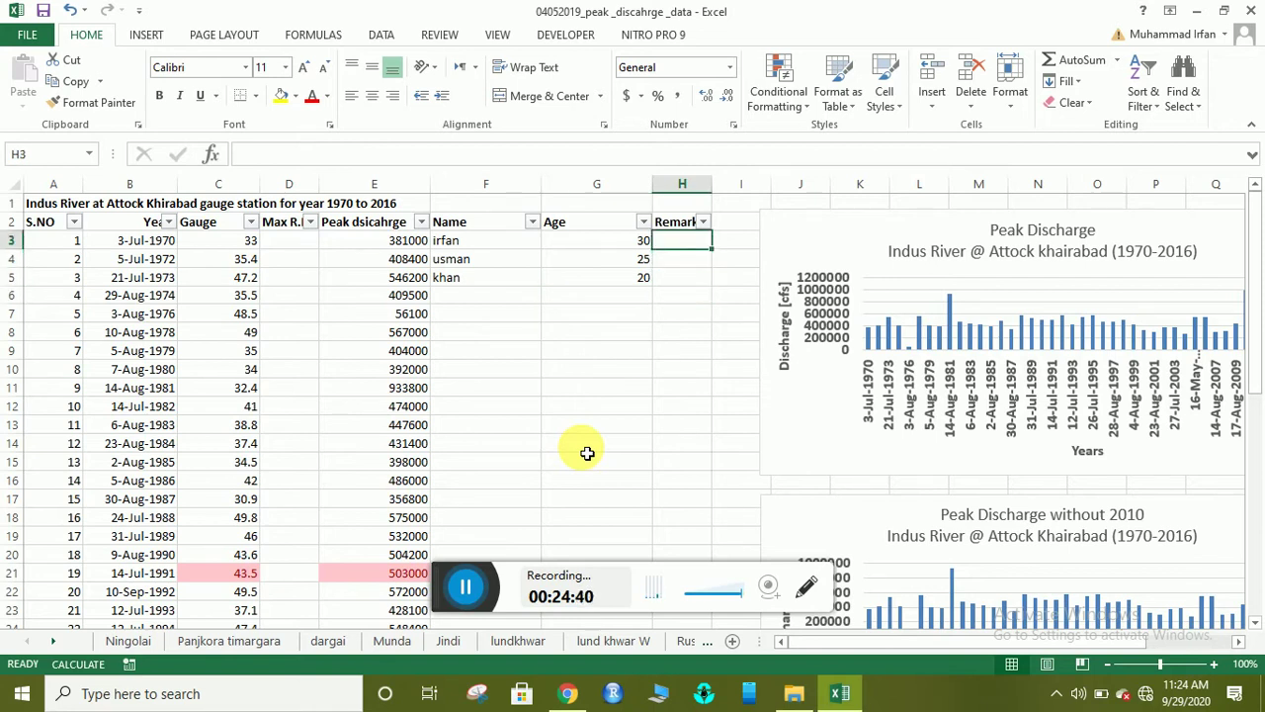
pyautogui.press('Down')
pyautogui.press('Left')
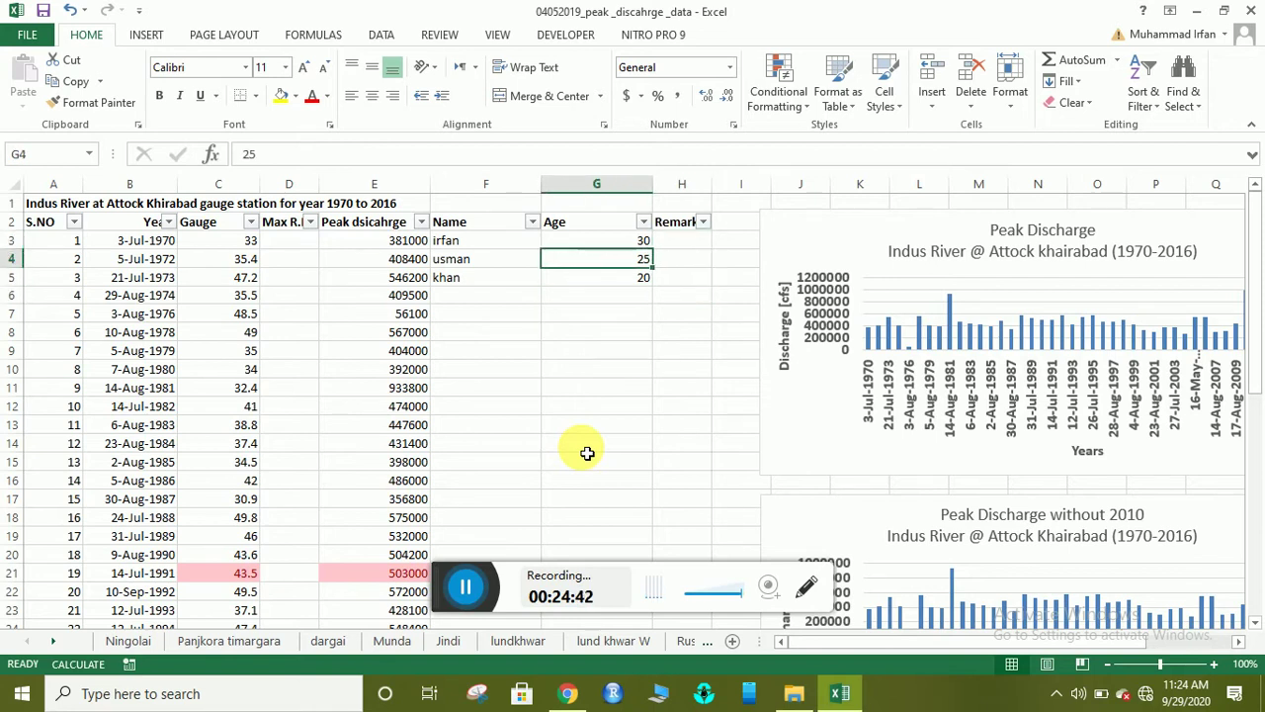
pyautogui.press('Left')
pyautogui.press('Down')
pyautogui.press('Up')
pyautogui.press('Up')
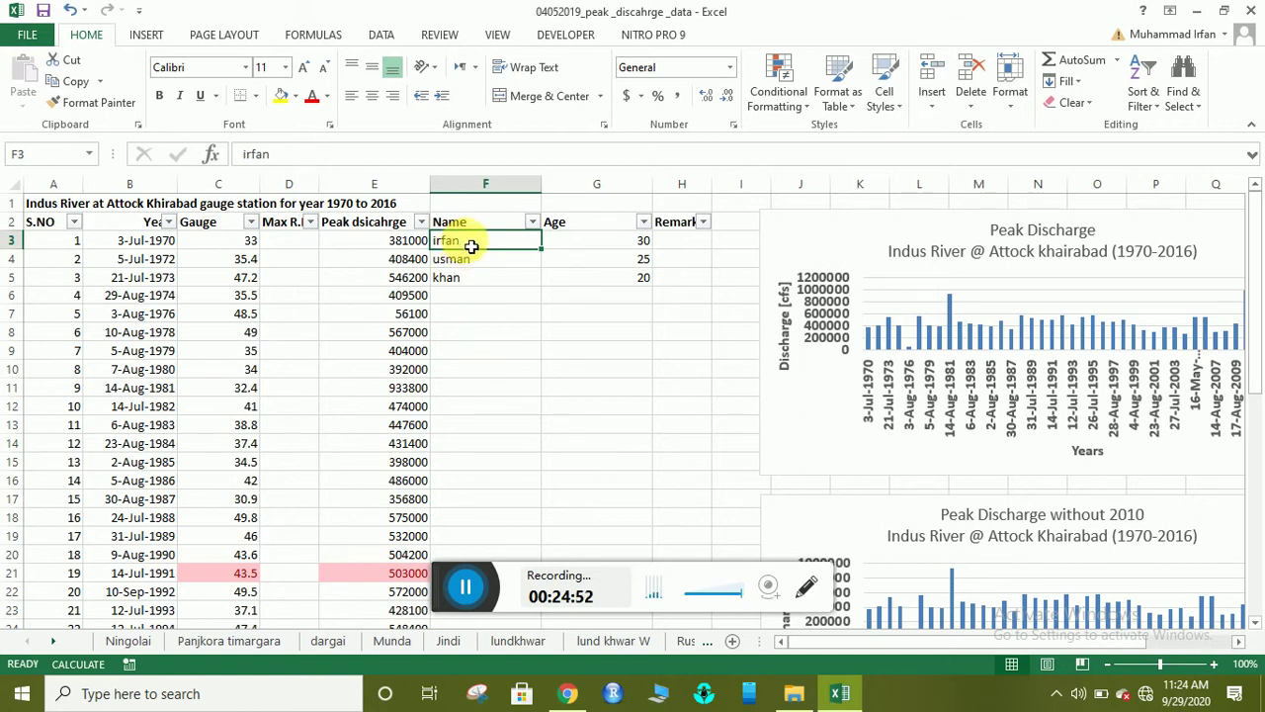
pyautogui.click(468, 225)
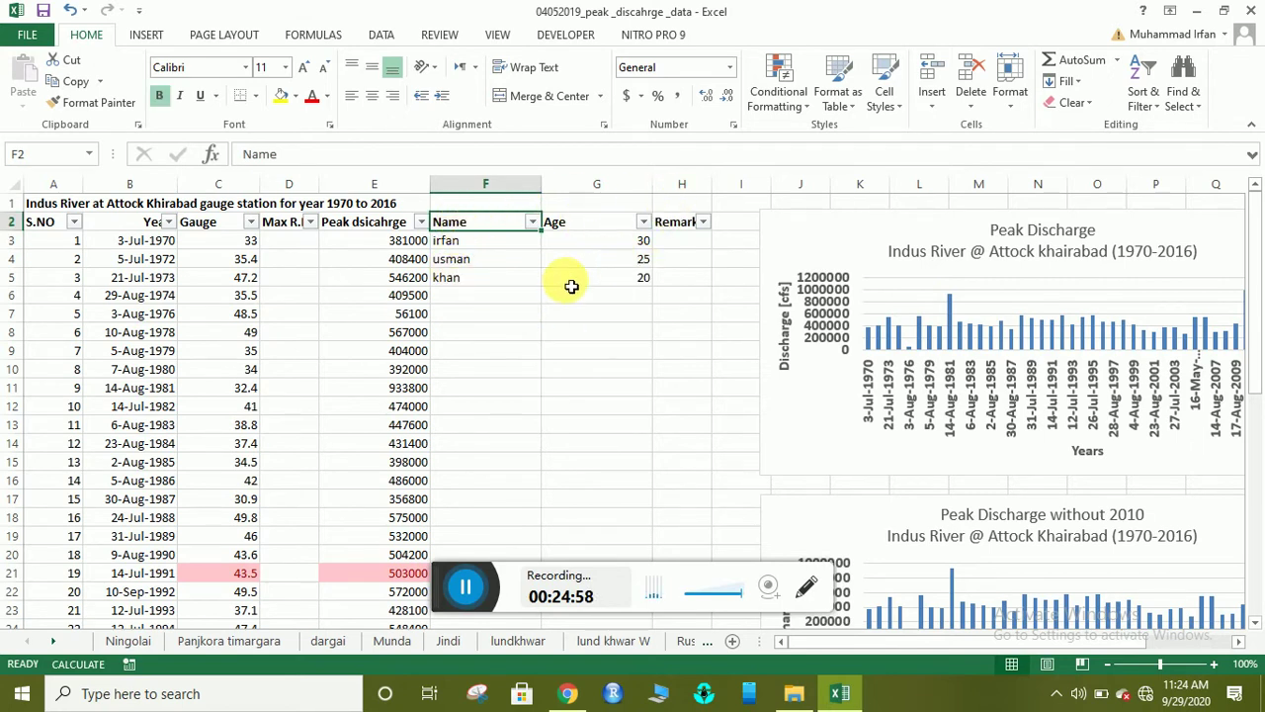
pyautogui.click(474, 242)
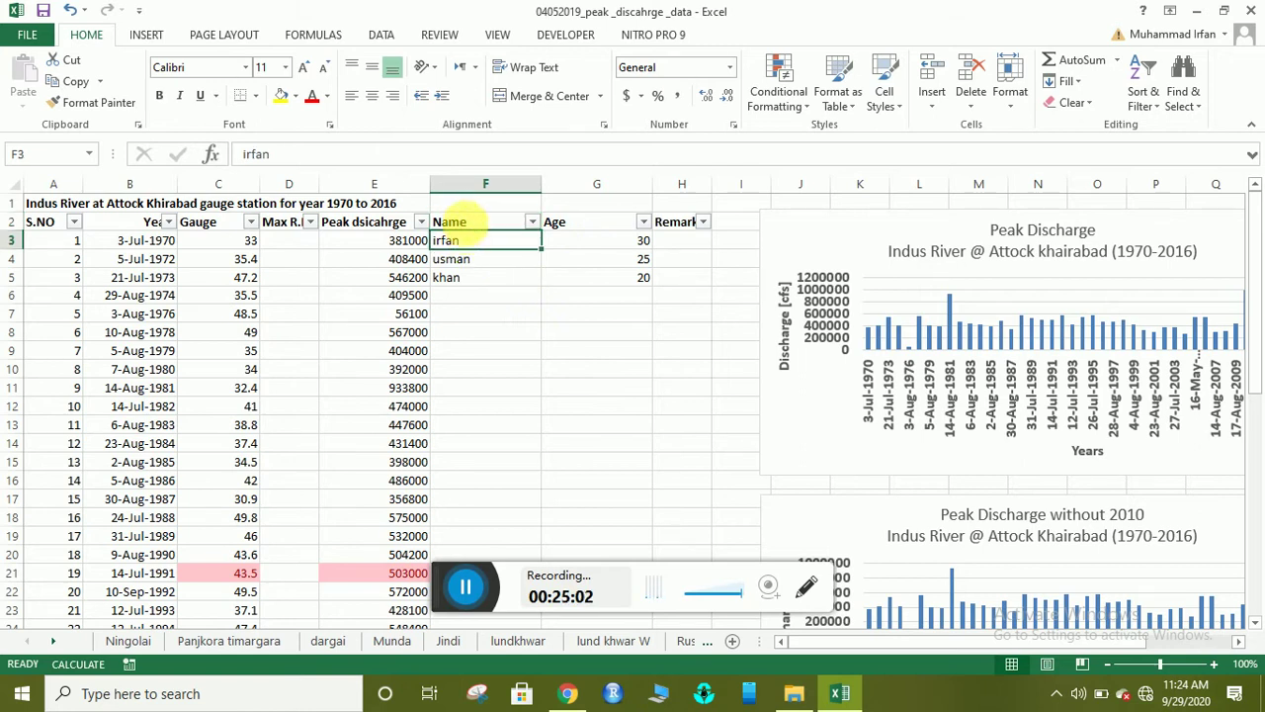
pyautogui.click(469, 223)
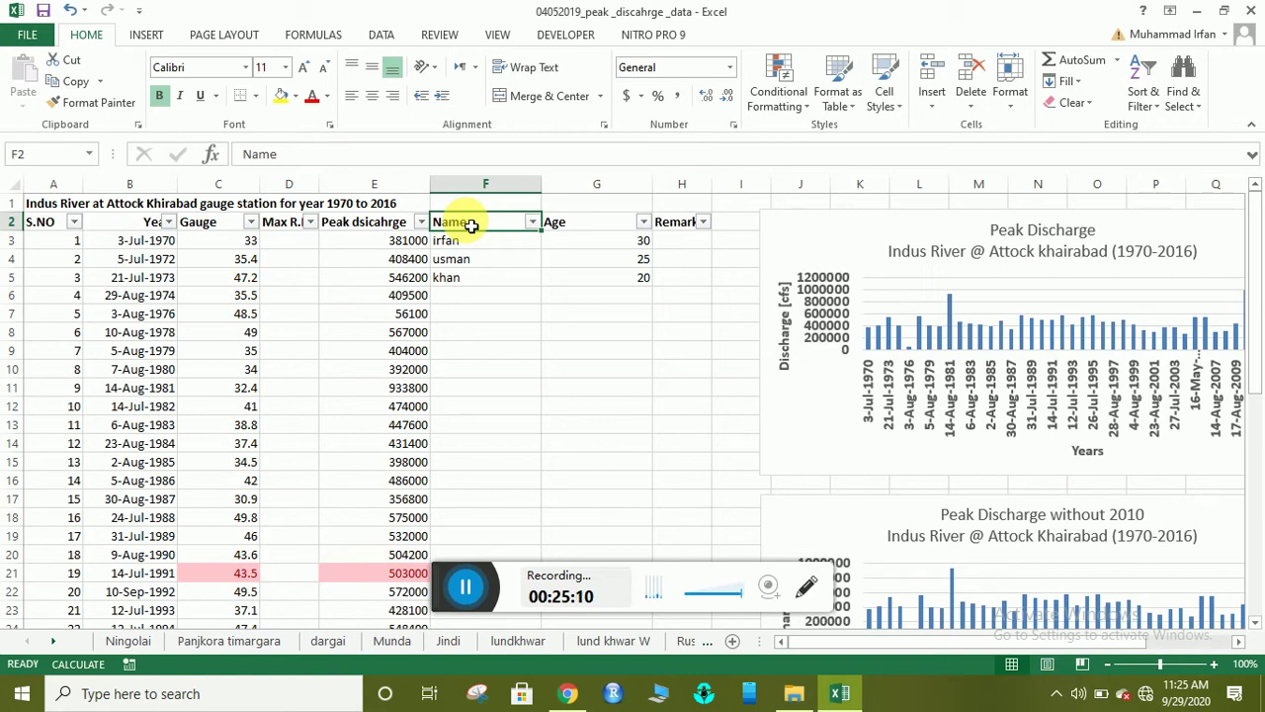
# - Select the F2:G5 mini-table, then open and close the Borders list without choosing
pyautogui.moveTo(472, 225); pyautogui.dragTo(558, 226)
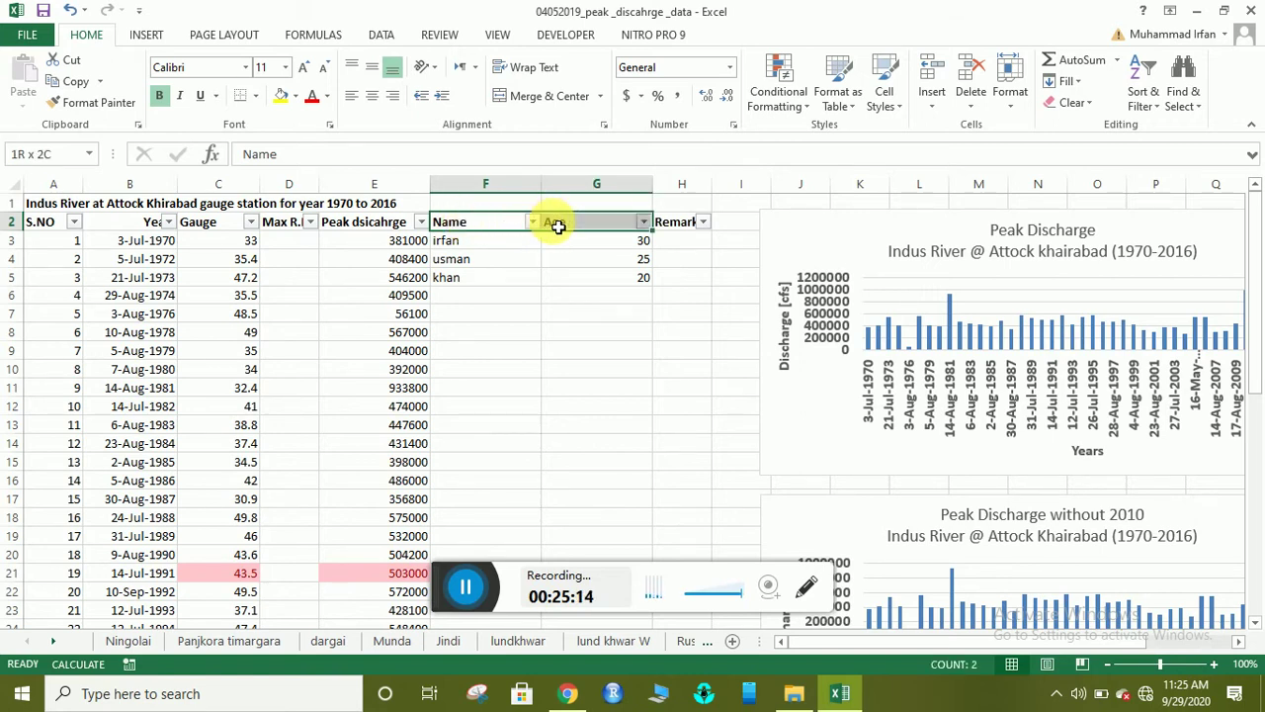
pyautogui.moveTo(558, 227); pyautogui.dragTo(559, 278)
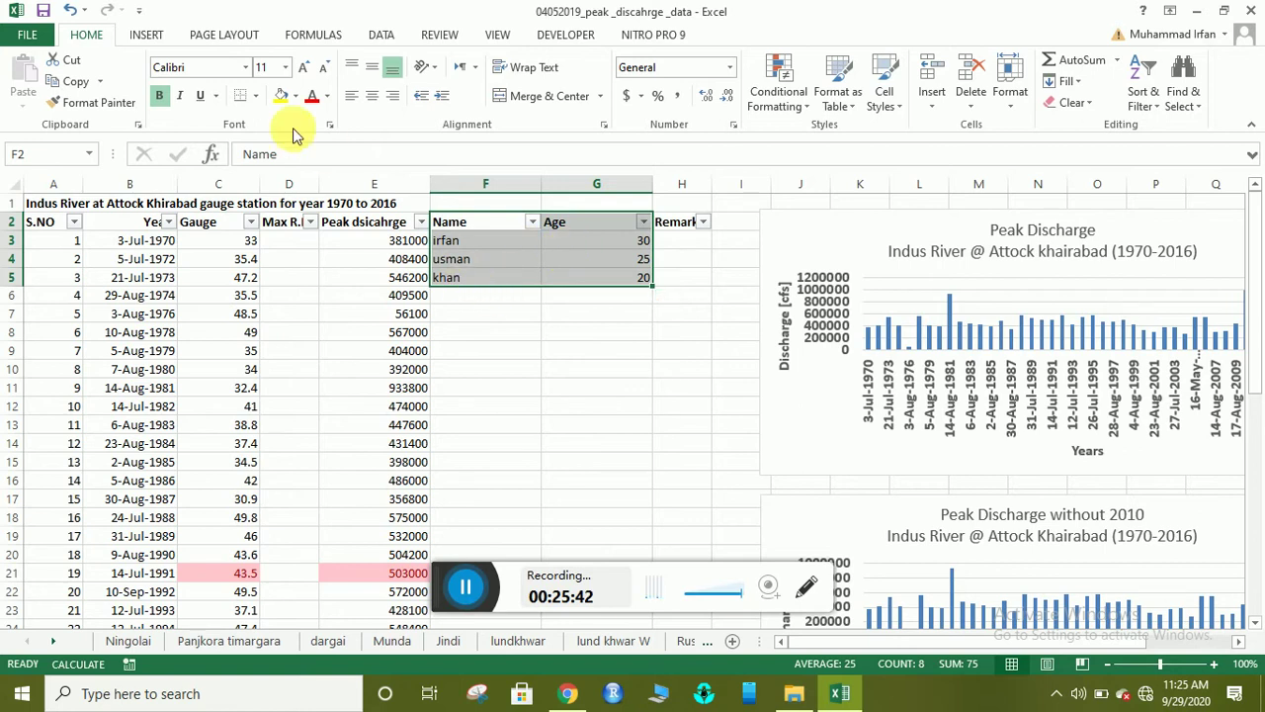
pyautogui.click(255, 96)
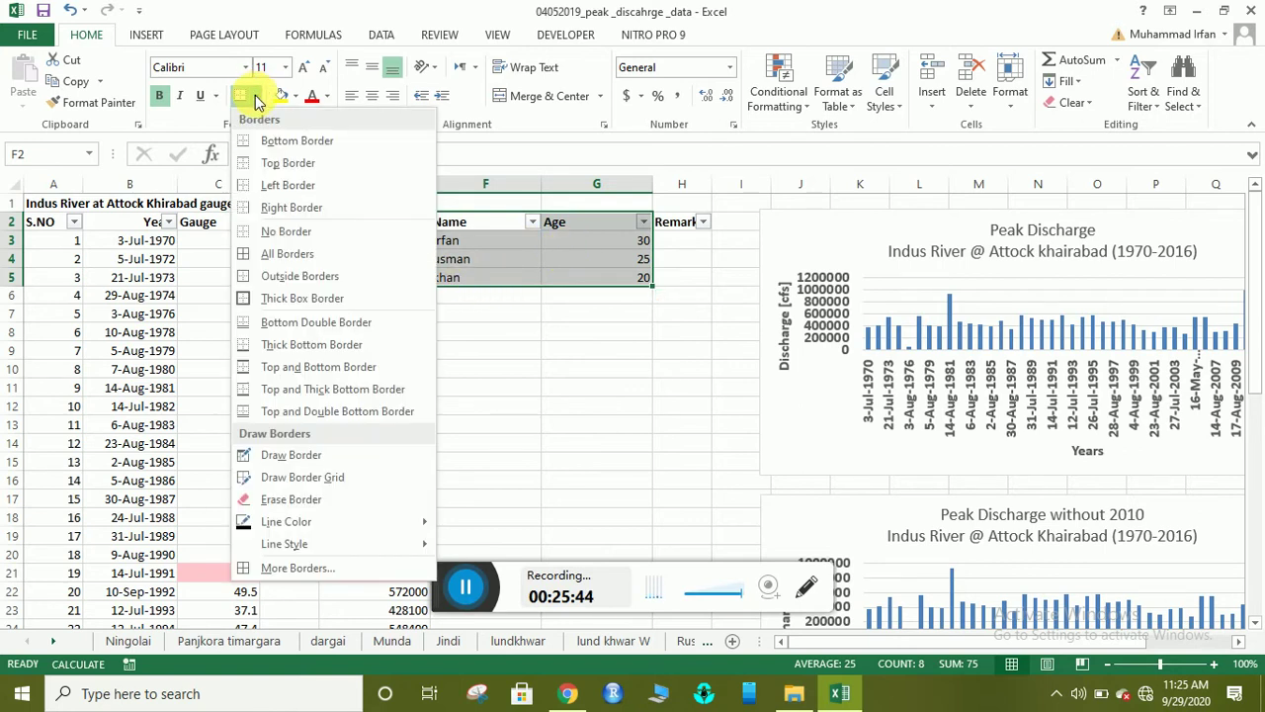
pyautogui.click(510, 273)
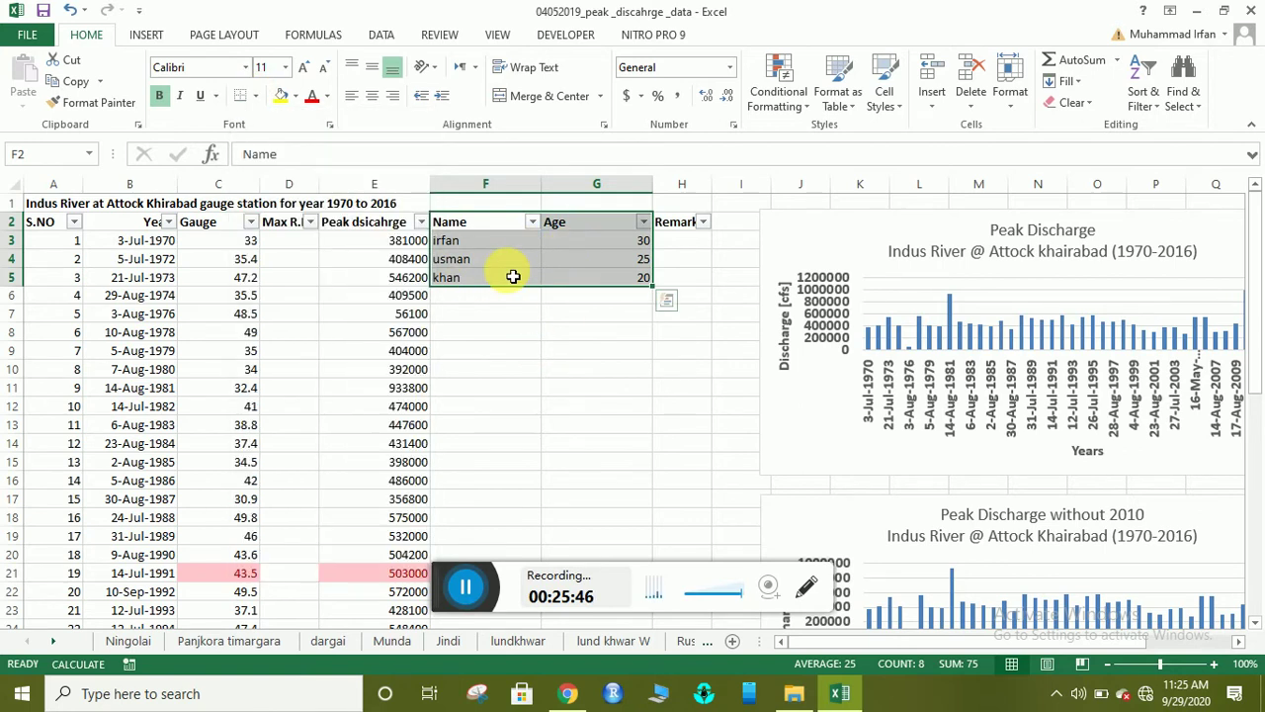
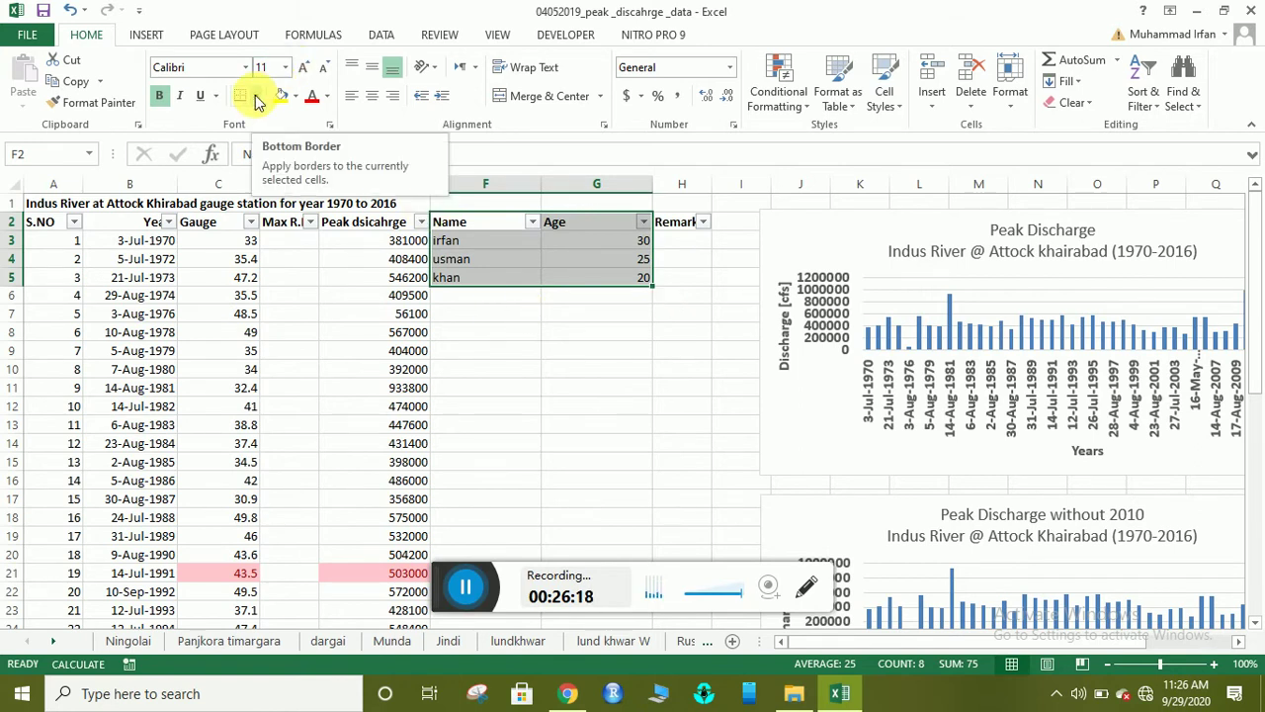
# - Give the Name/Age table F2:G5 All Borders, then add a Thick Box Border outline
pyautogui.click(256, 98)
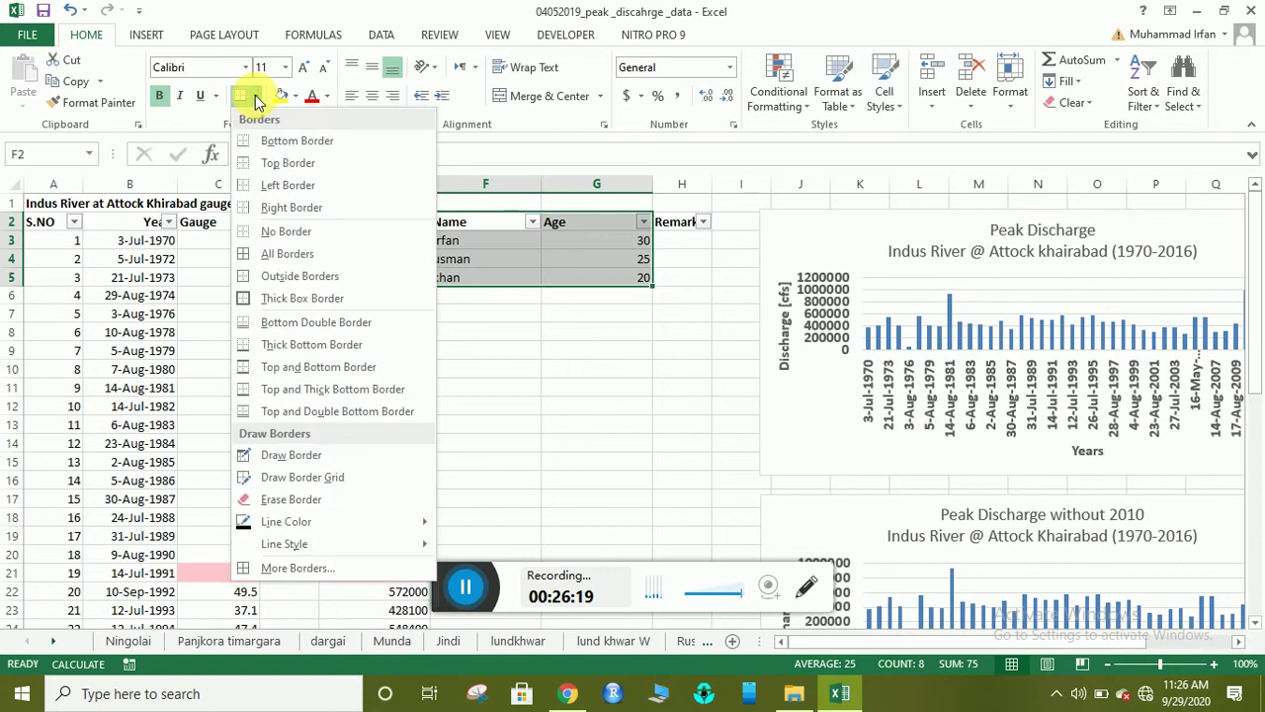
pyautogui.click(270, 255)
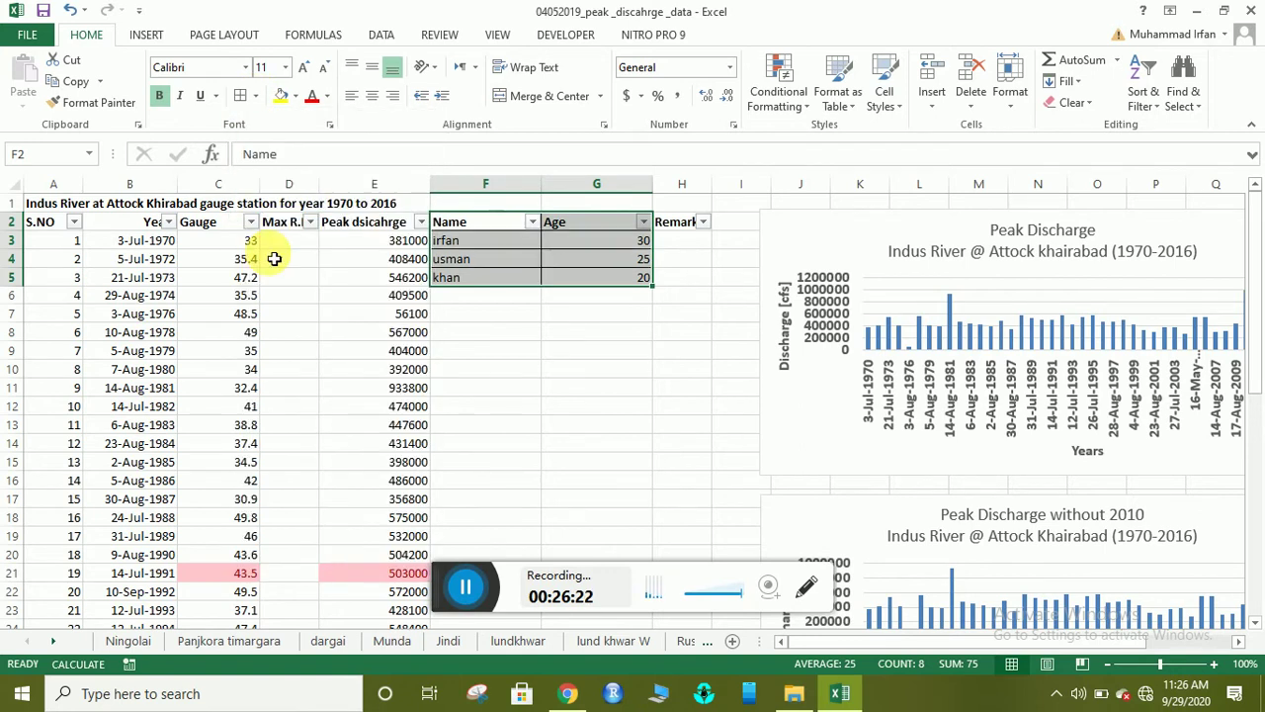
pyautogui.click(530, 336)
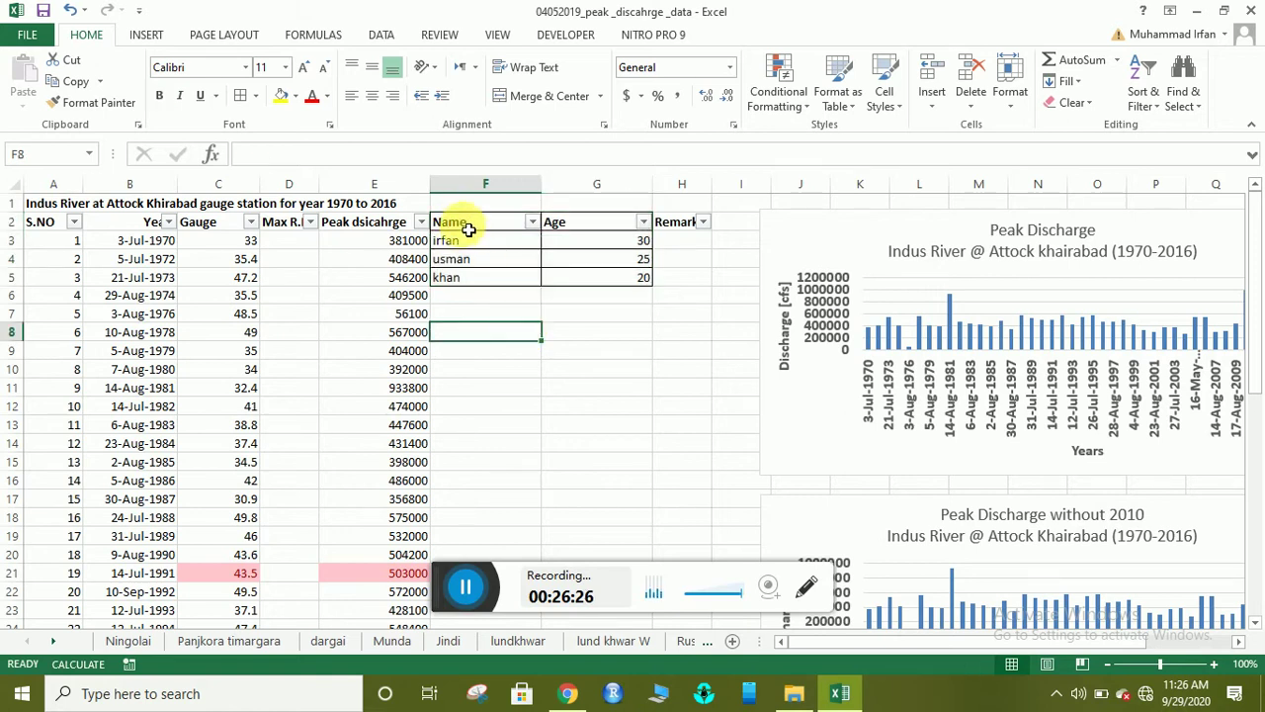
pyautogui.moveTo(468, 229); pyautogui.dragTo(585, 286)
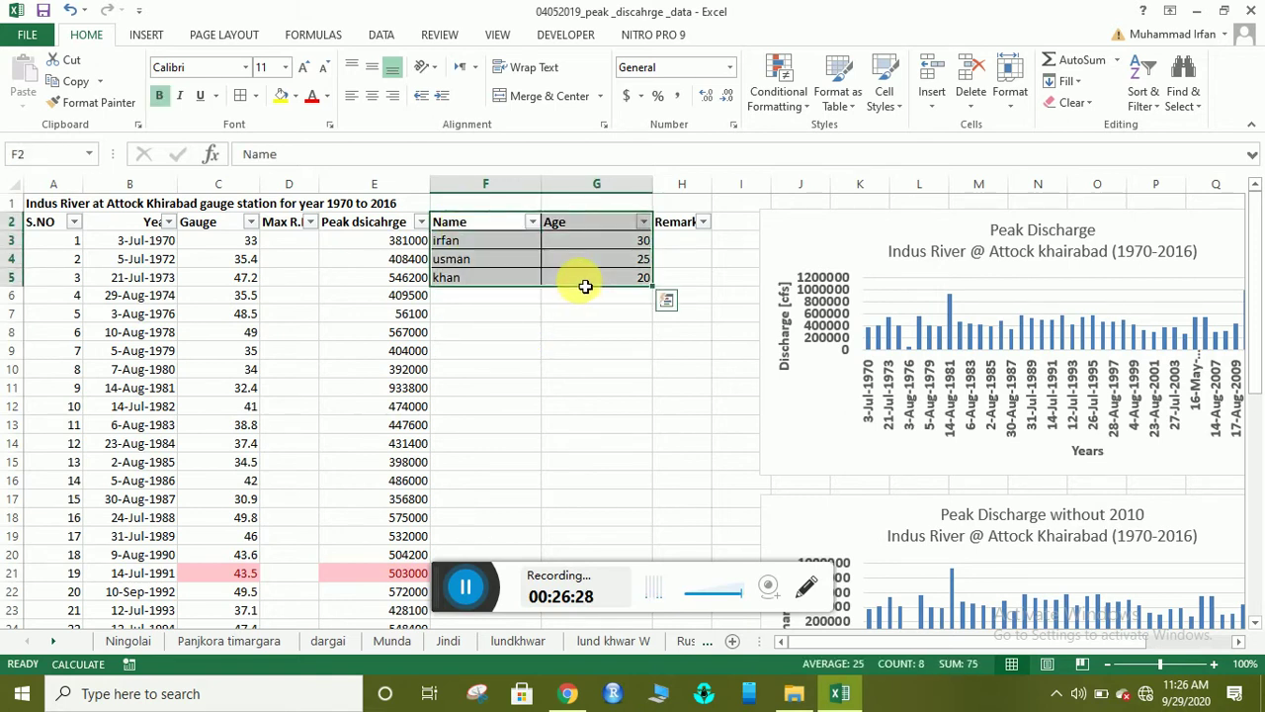
pyautogui.click(256, 97)
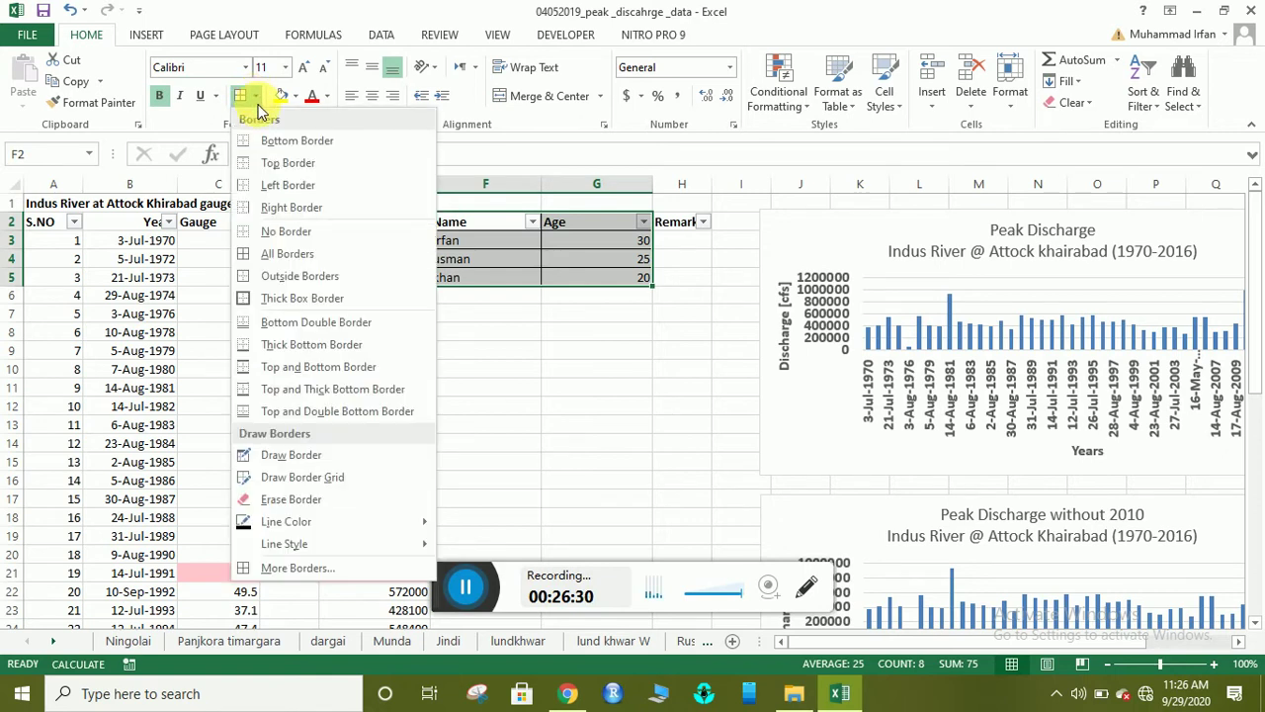
pyautogui.click(272, 298)
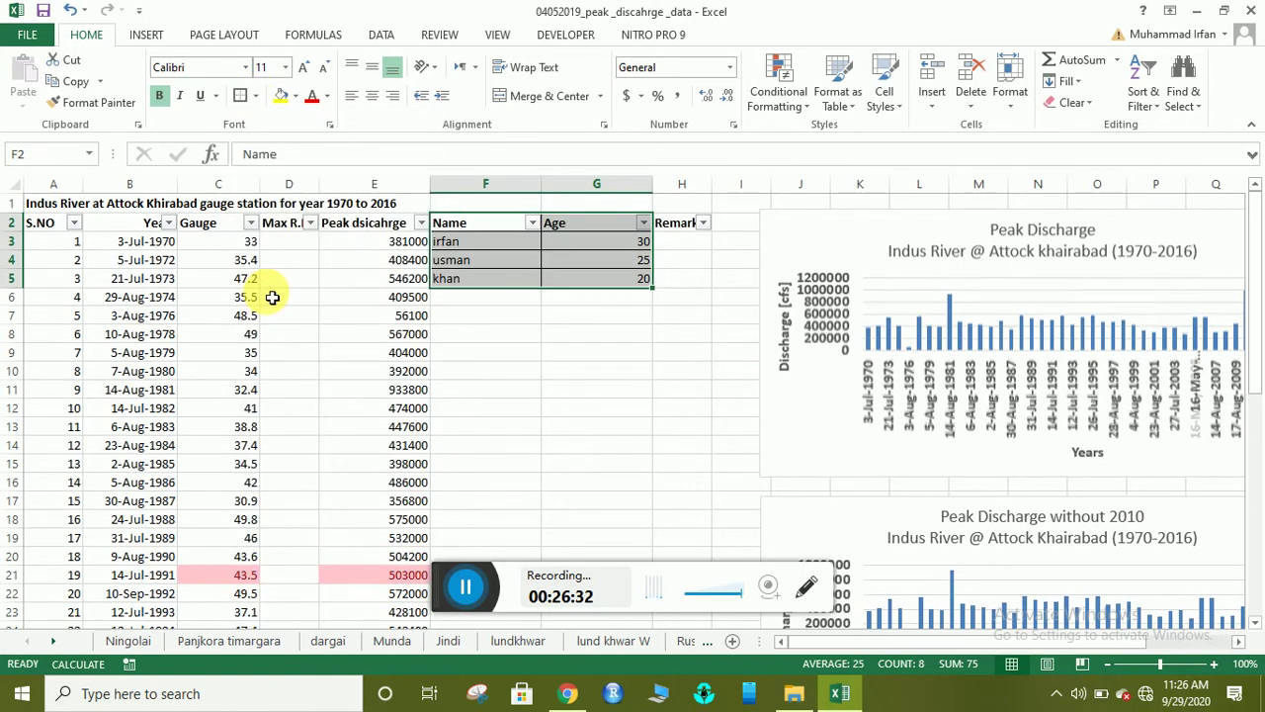
pyautogui.click(499, 316)
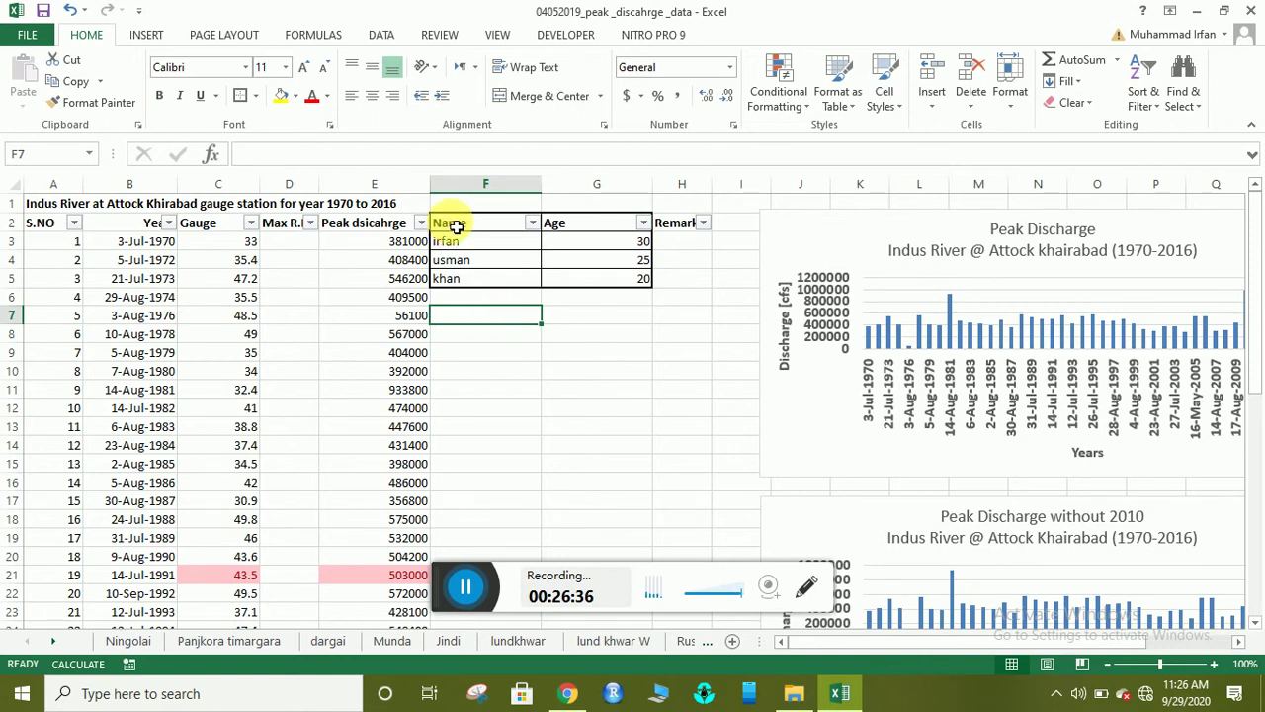
# - Set the F2:G5 table text to Center and Middle Align after trying left and right alignment
pyautogui.moveTo(456, 226); pyautogui.dragTo(583, 281)
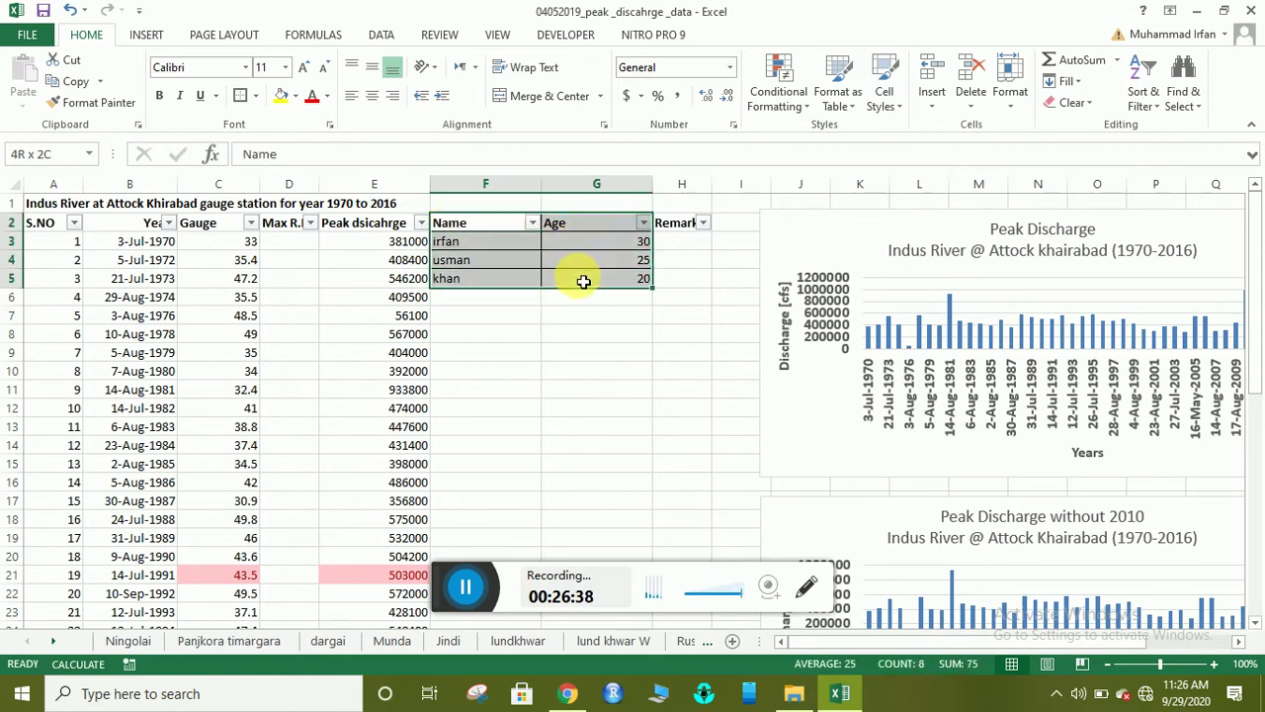
pyautogui.click(367, 103)
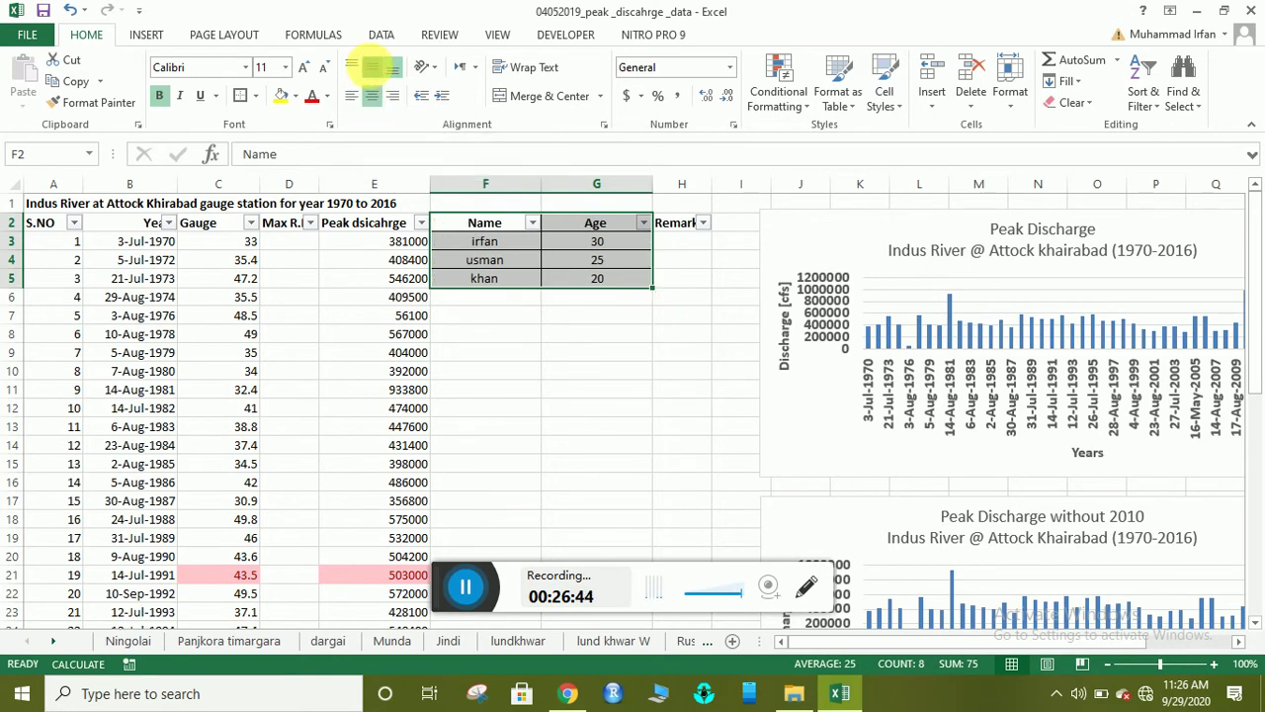
pyautogui.click(373, 69)
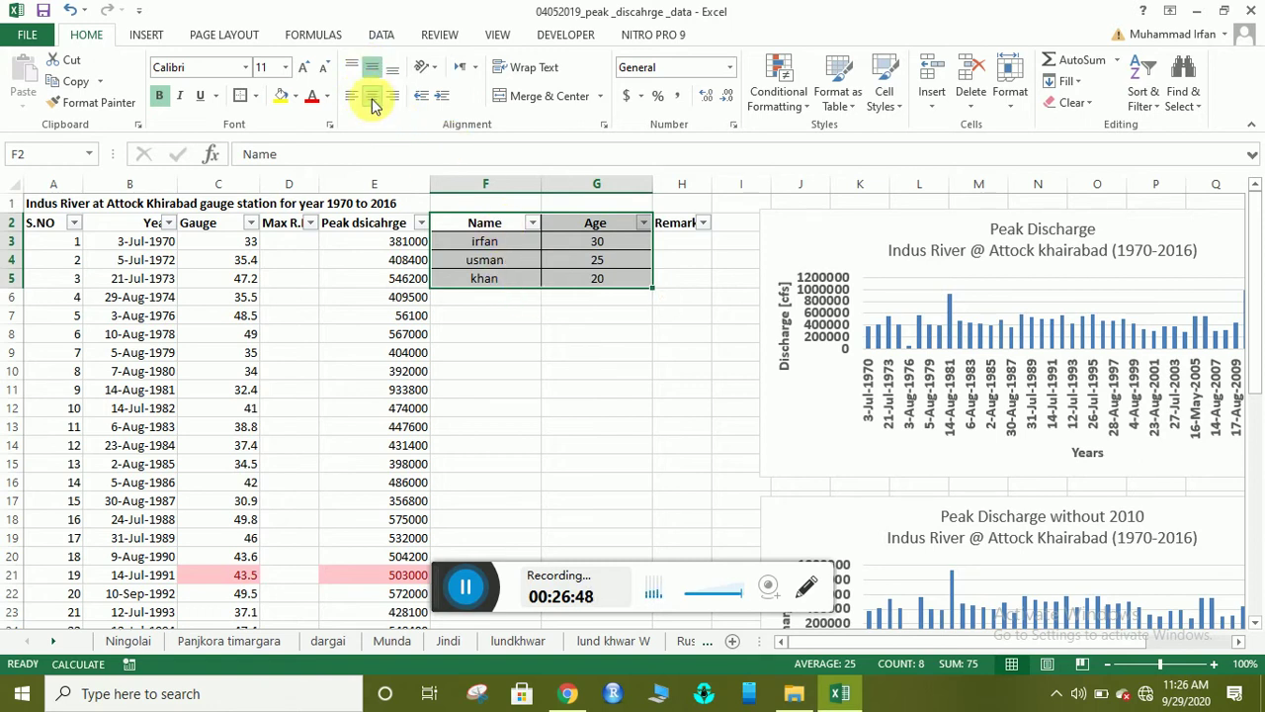
pyautogui.click(352, 96)
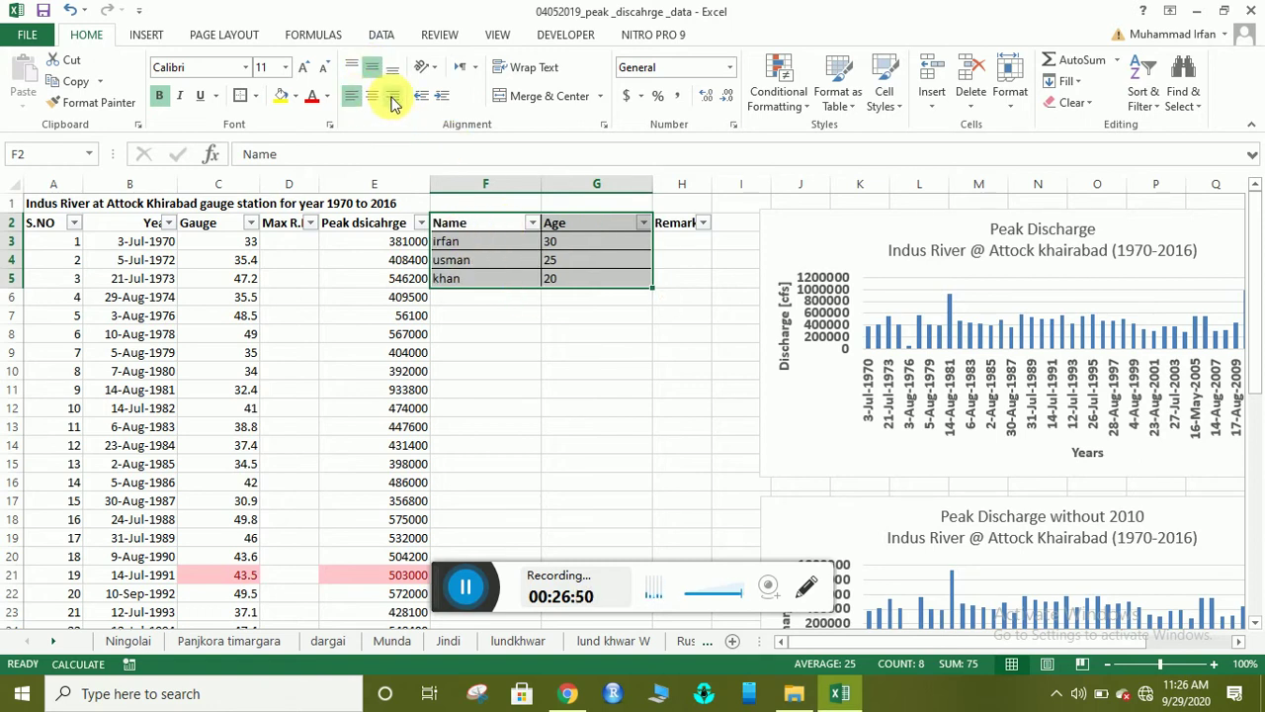
pyautogui.click(392, 98)
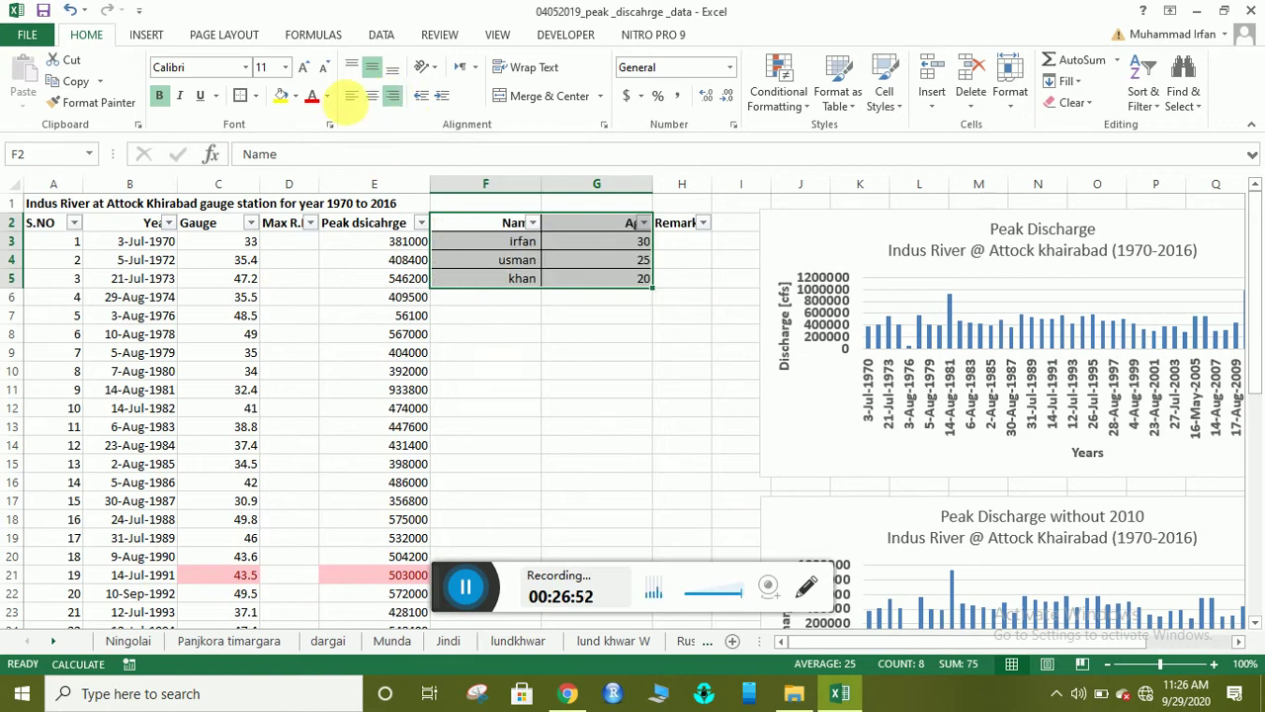
pyautogui.click(372, 96)
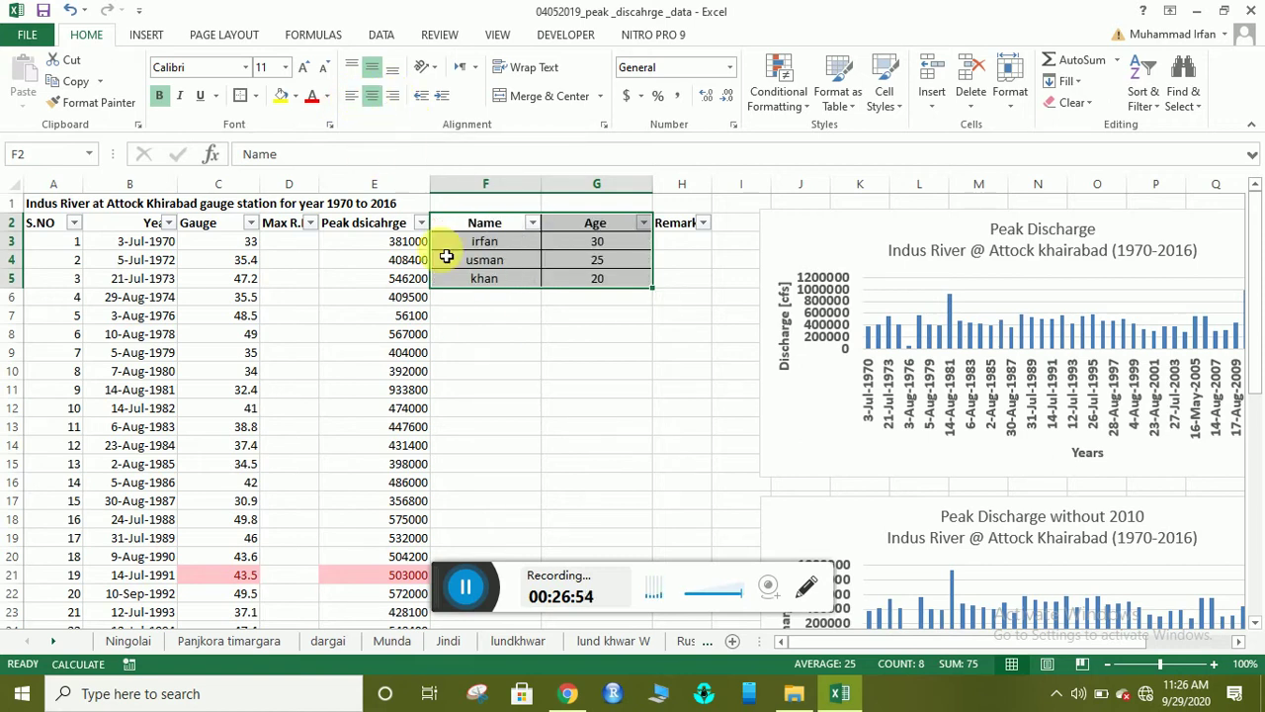
# - Reselect the Name/Age table and bring up its Quick Analysis options
pyautogui.click(538, 319)
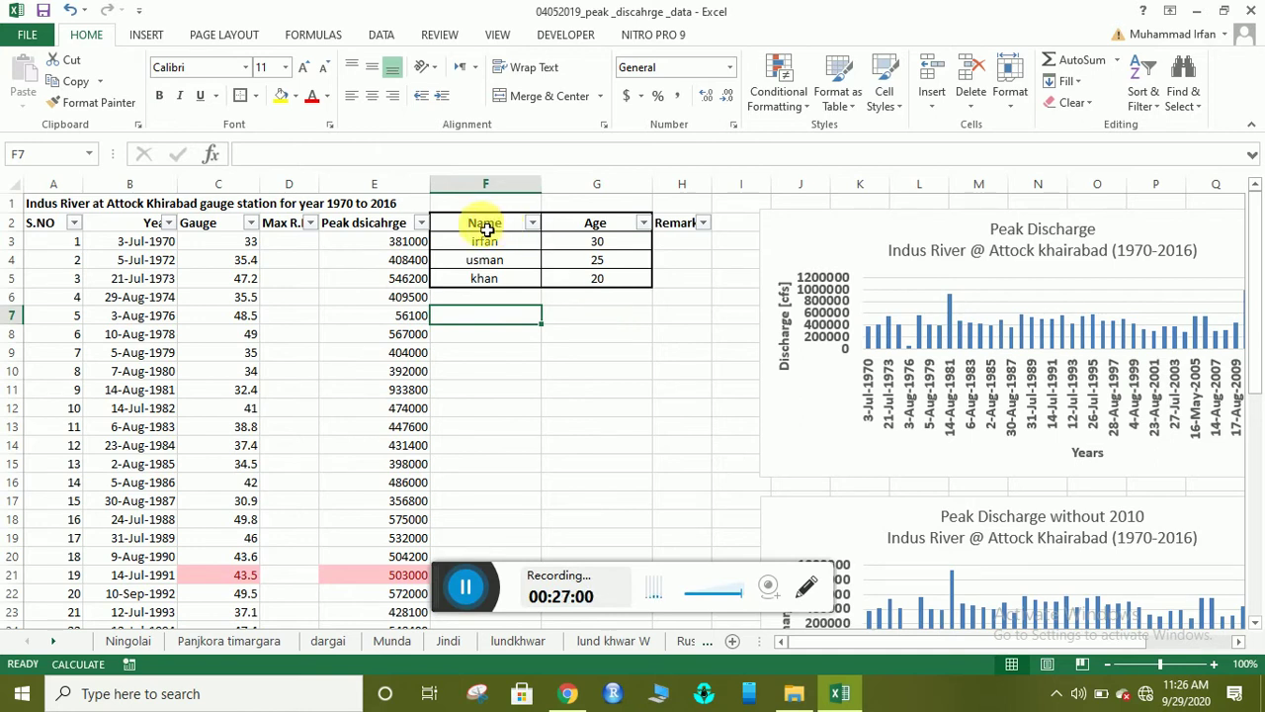
pyautogui.moveTo(486, 228)
pyautogui.mouseDown()
pyautogui.moveTo(574, 253)
pyautogui.moveTo(573, 278)
pyautogui.mouseUp()
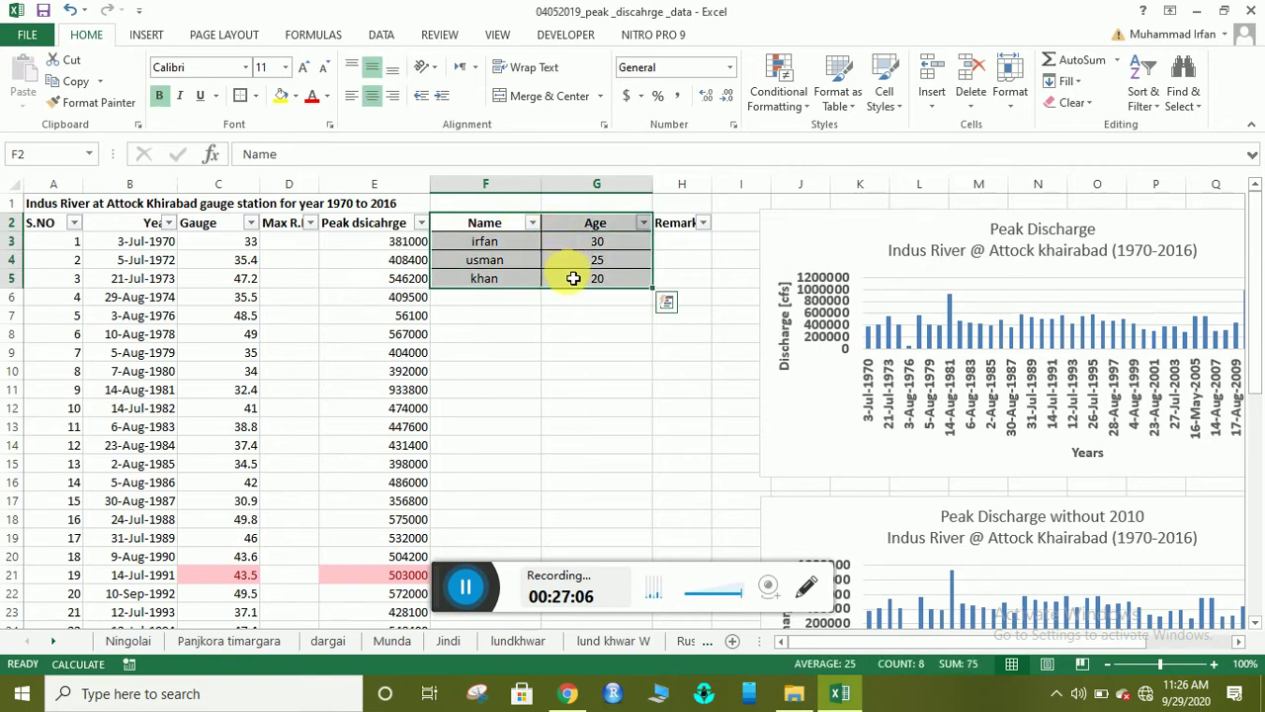
pyautogui.hotkey('ctrl', 'q')
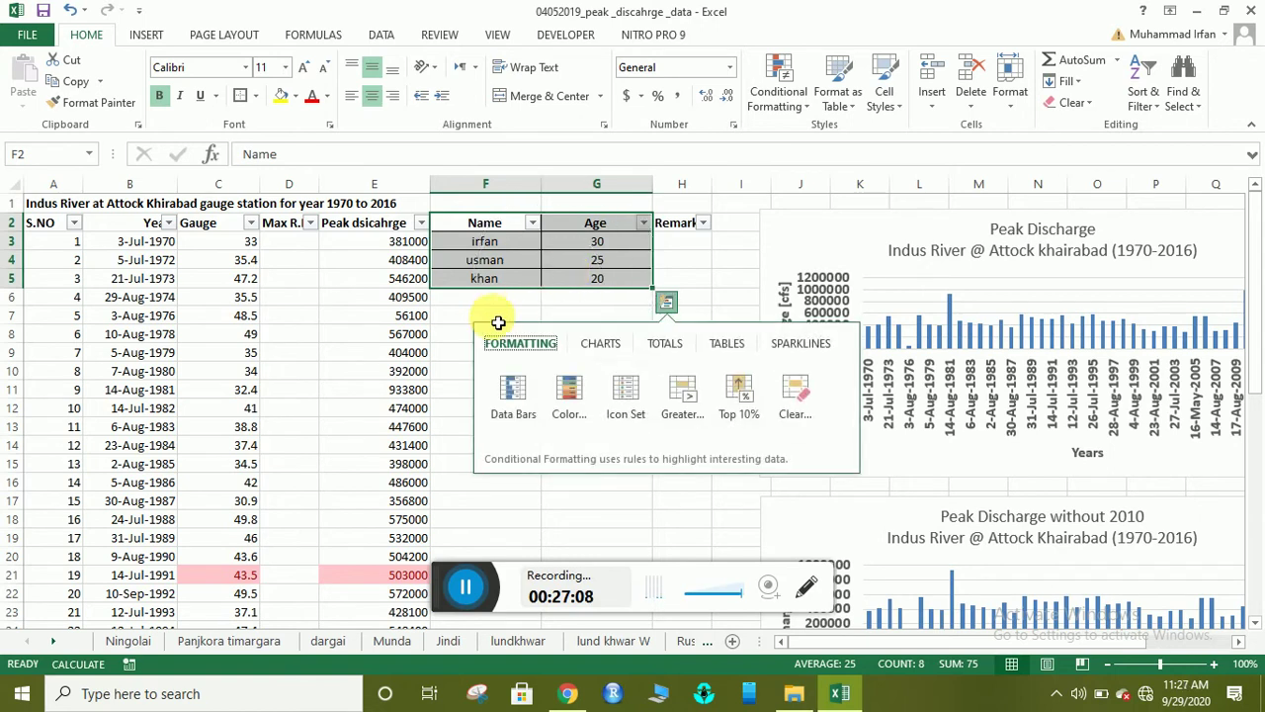
# - Dismiss Quick Analysis and copy the Name/Age table F2:G5 with Ctrl+C
pyautogui.click(491, 260)
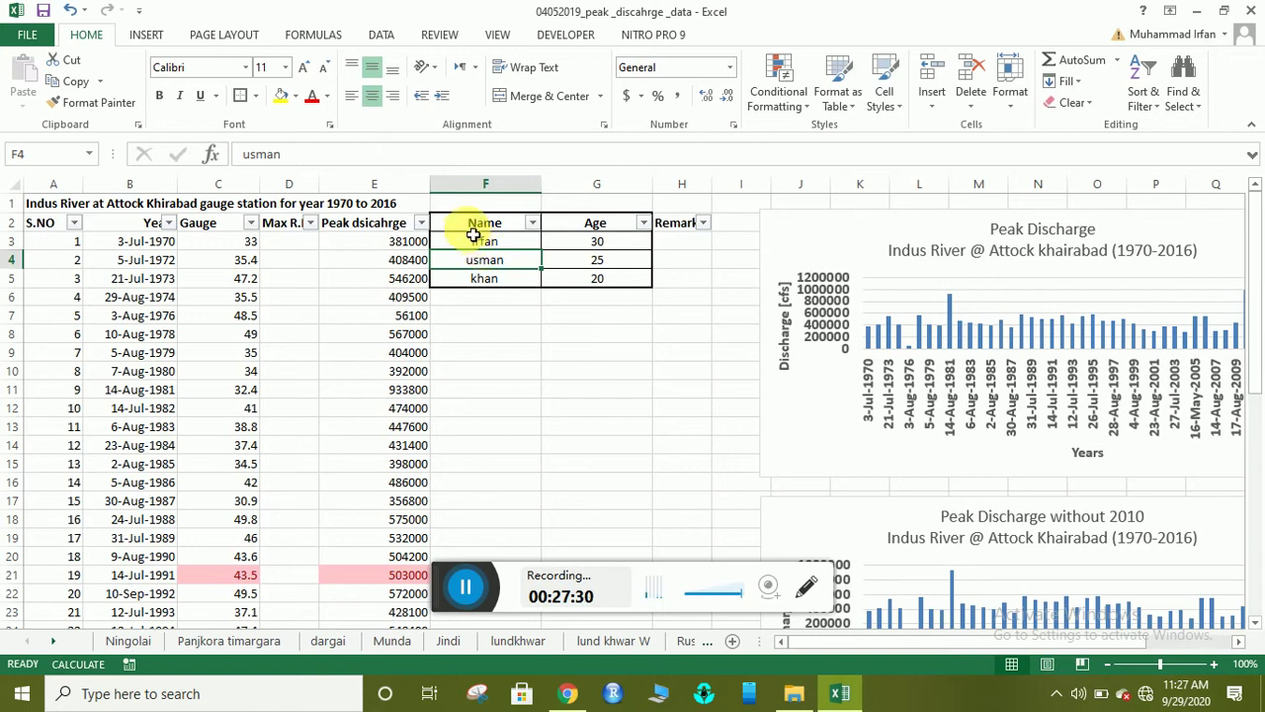
pyautogui.click(467, 226)
pyautogui.moveTo(506, 229); pyautogui.dragTo(591, 281)
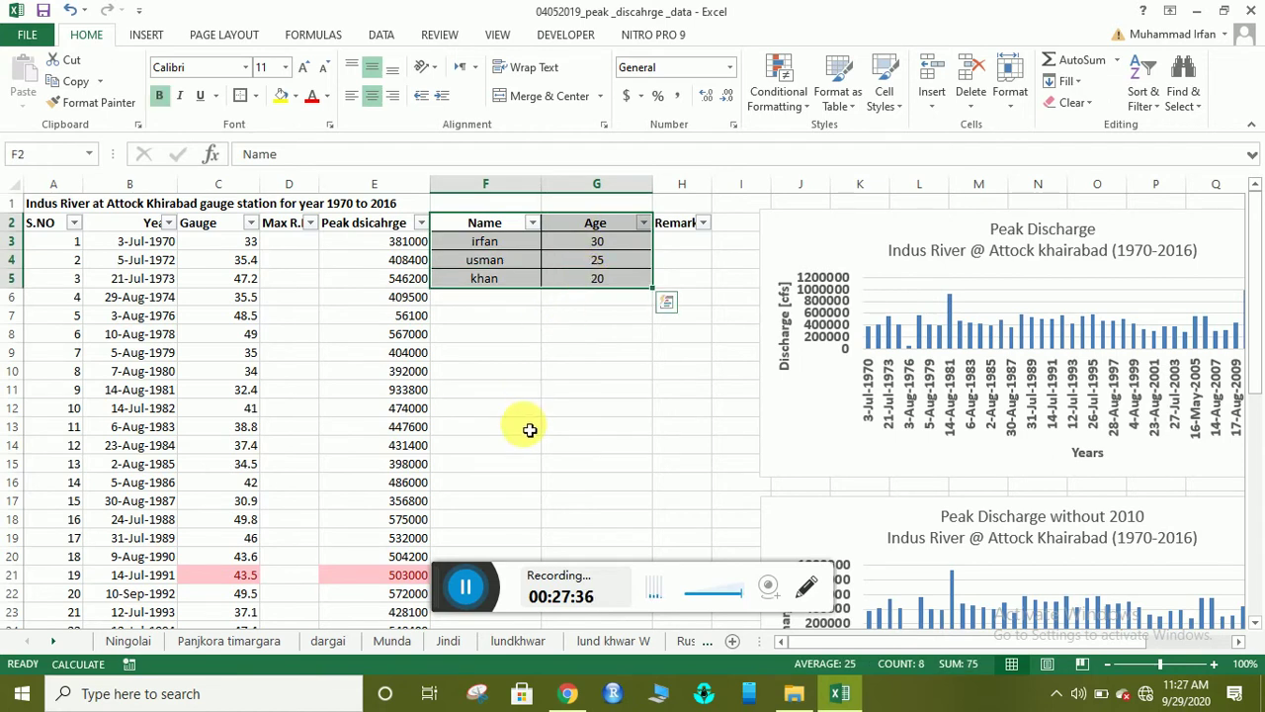
pyautogui.hotkey('ctrl', 'c')
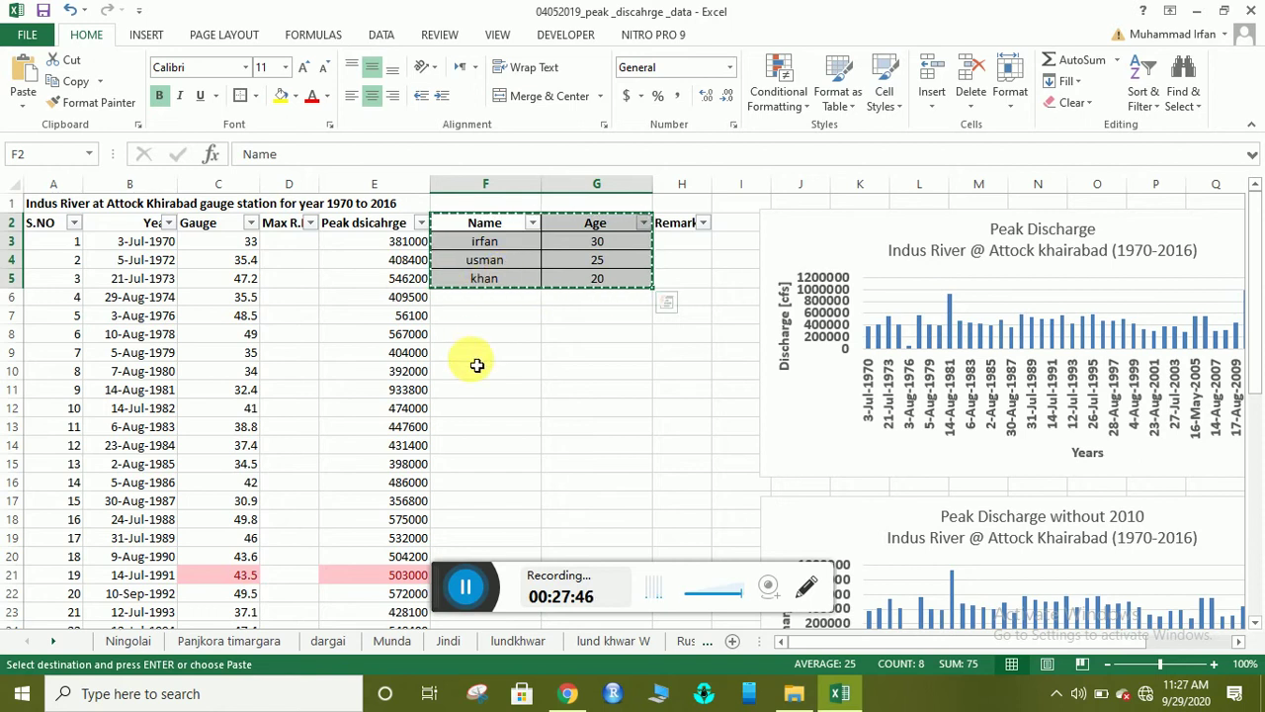
# - Open the 'tiral work' workbook from the Time series graph of each station folder
pyautogui.click(261, 643)
pyautogui.click(324, 643)
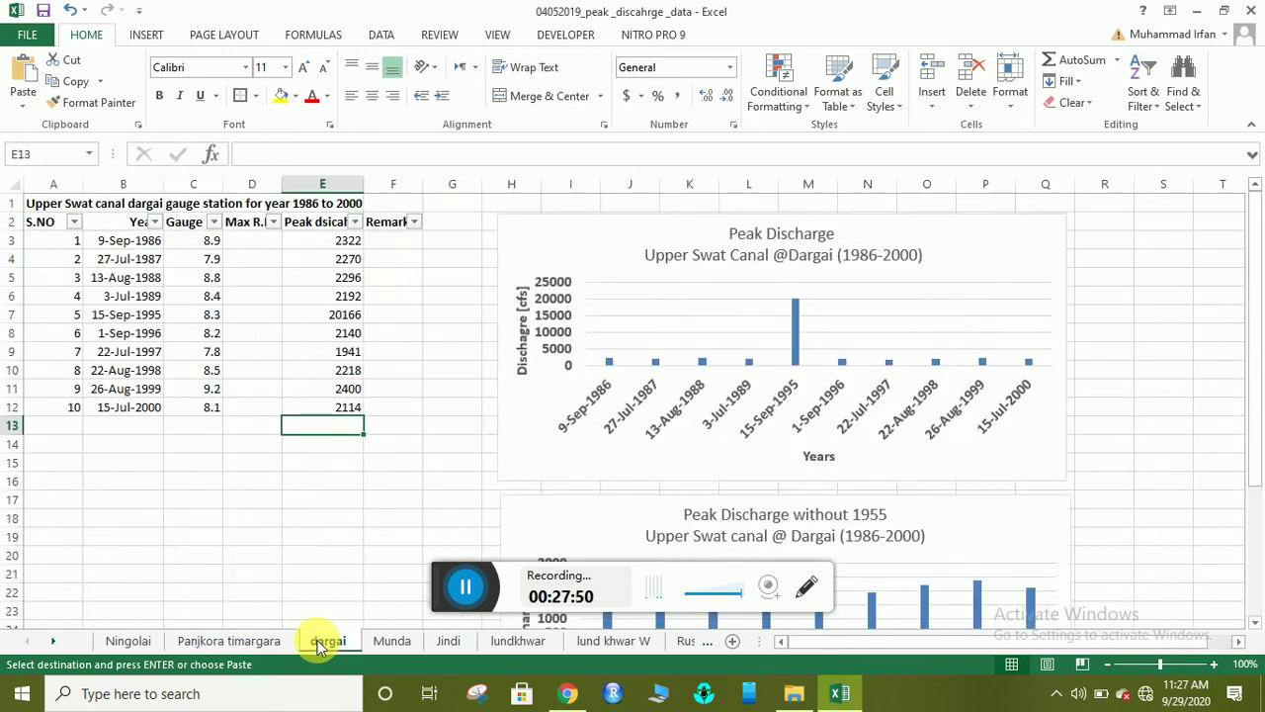
pyautogui.click(385, 642)
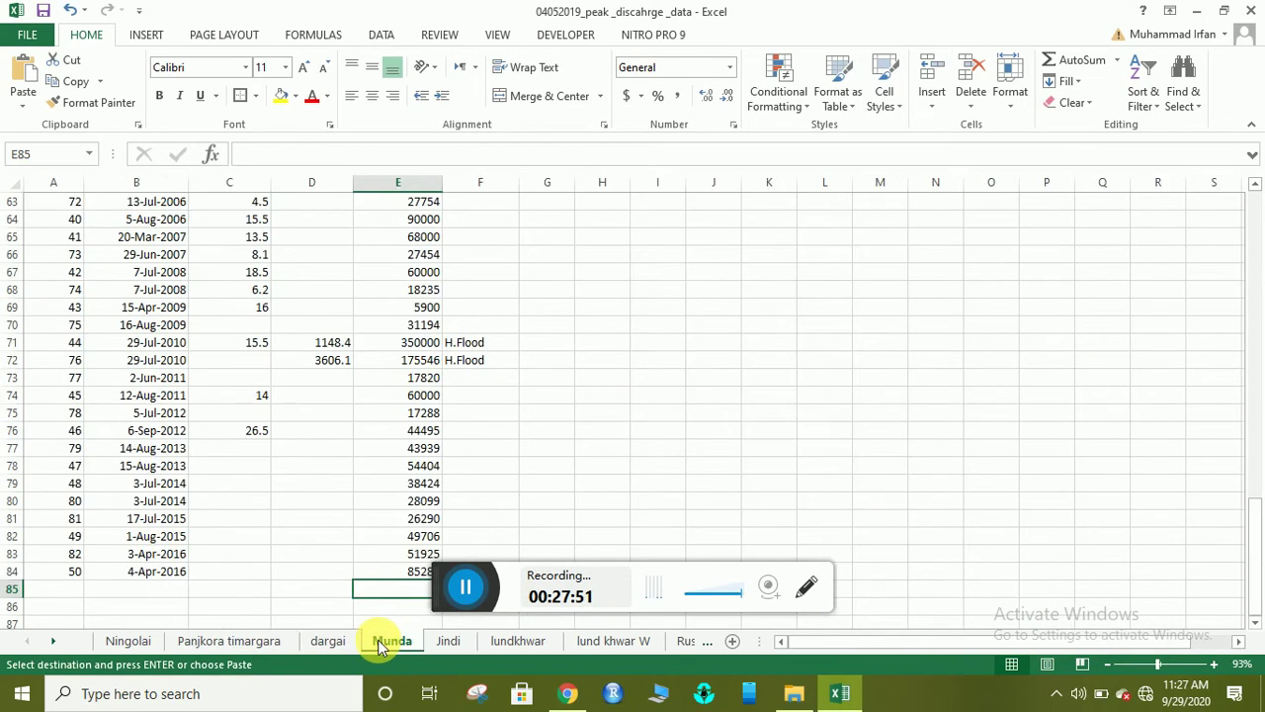
pyautogui.click(791, 693)
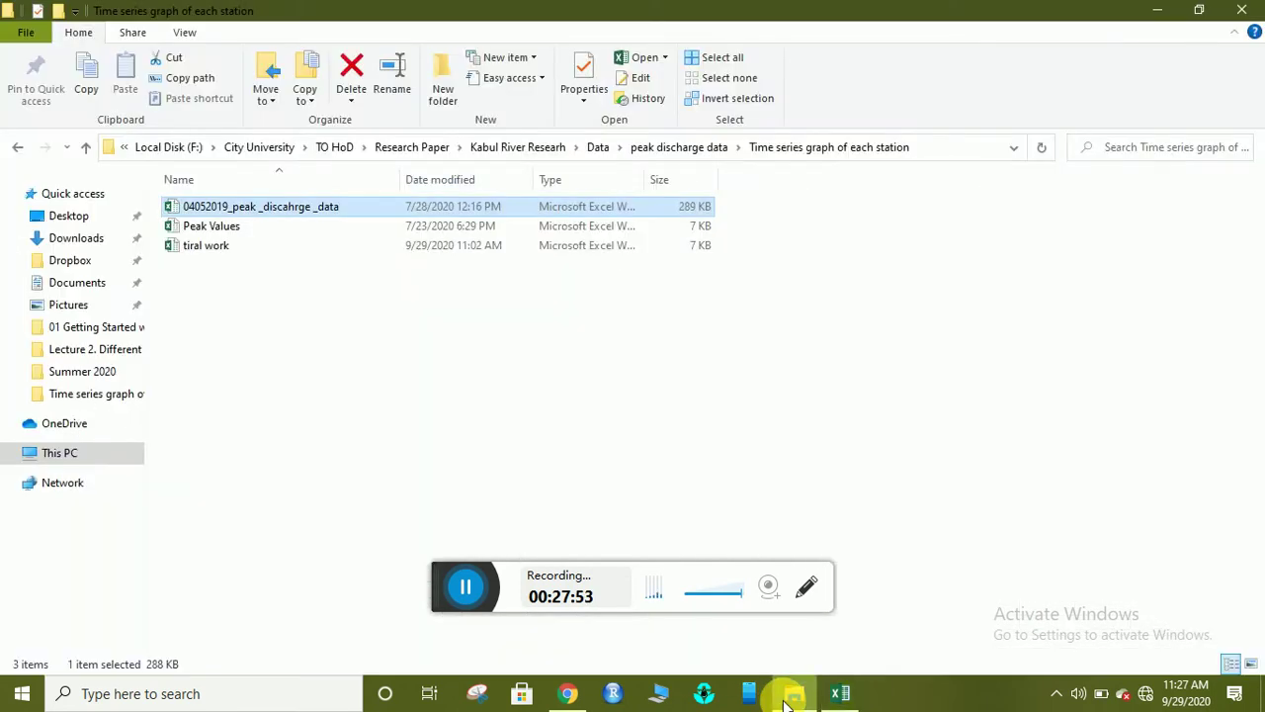
pyautogui.doubleClick(254, 253)
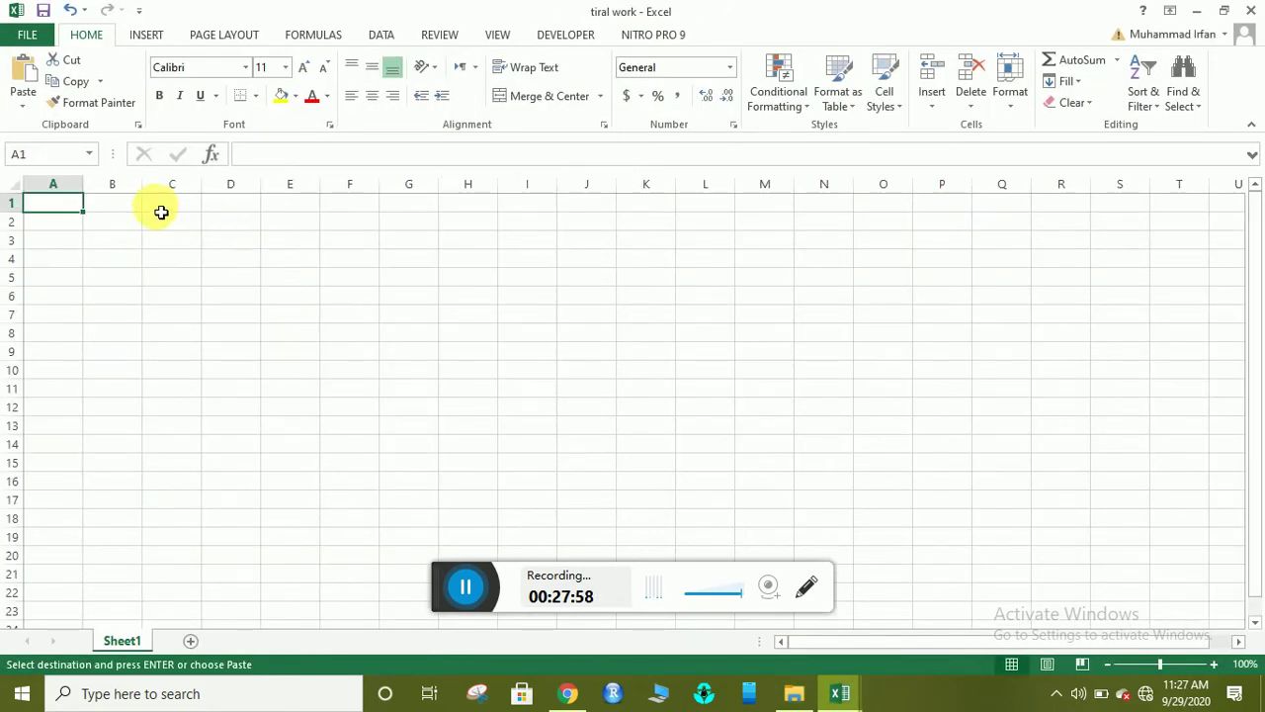
# - Paste the Name/Age table at C2, autofit columns C and D, then widen column C
pyautogui.click(170, 221)
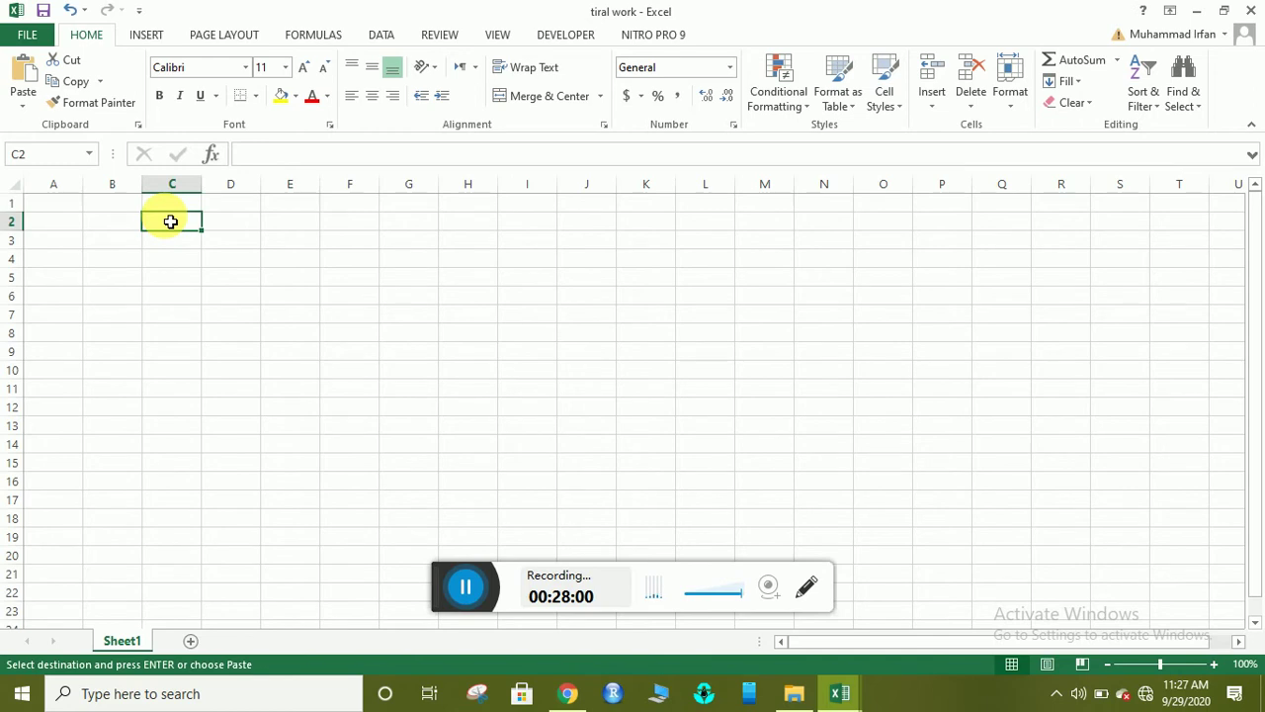
pyautogui.hotkey('ctrl', 'v')
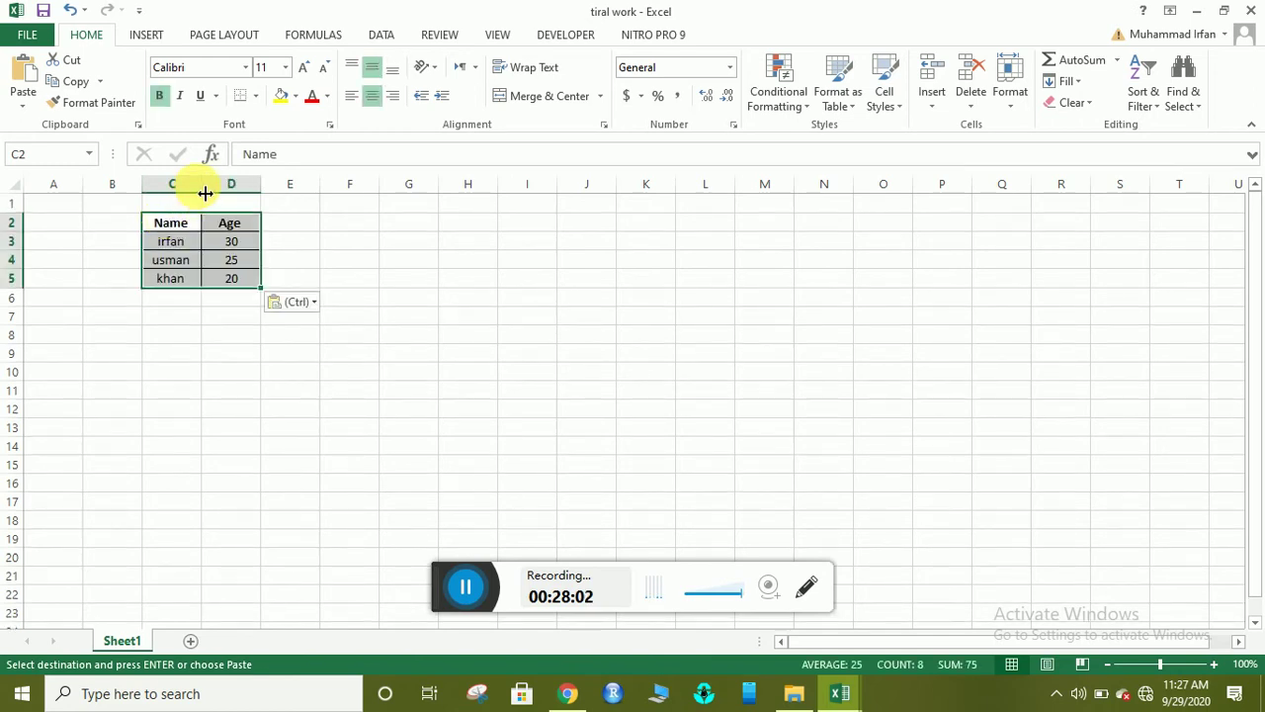
pyautogui.doubleClick(202, 185)
pyautogui.doubleClick(262, 185)
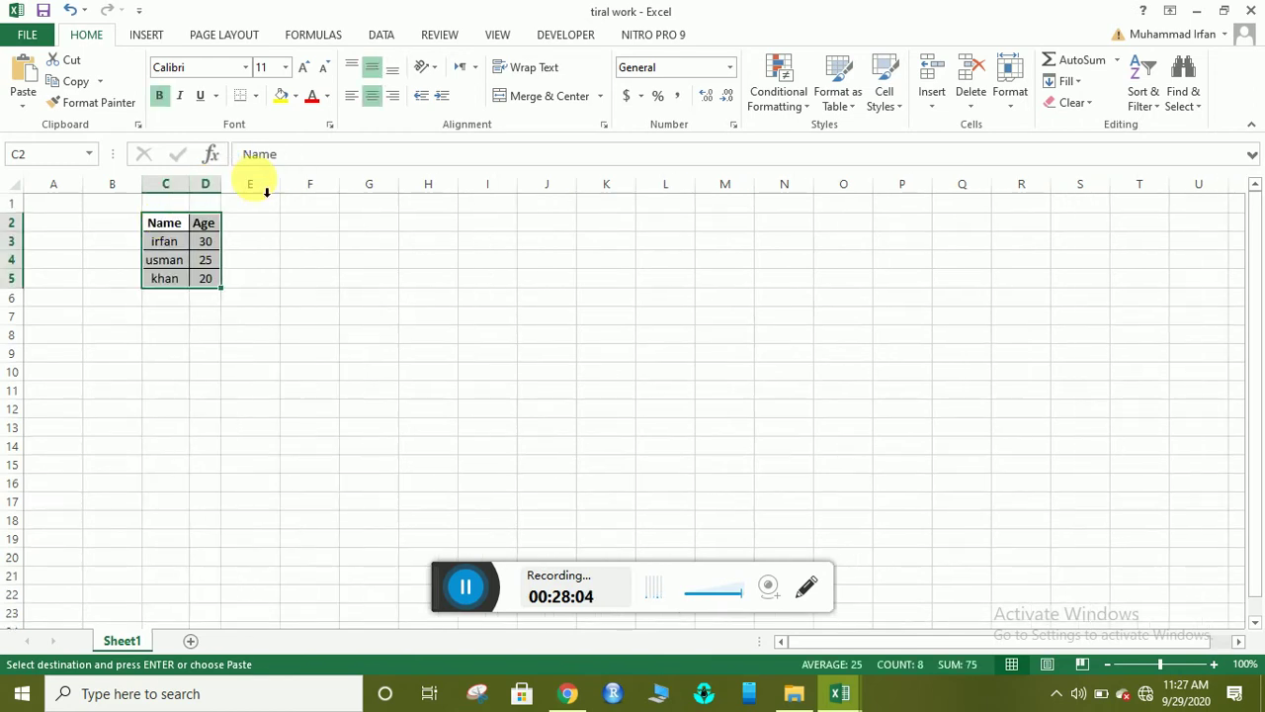
pyautogui.moveTo(197, 194); pyautogui.dragTo(301, 191)
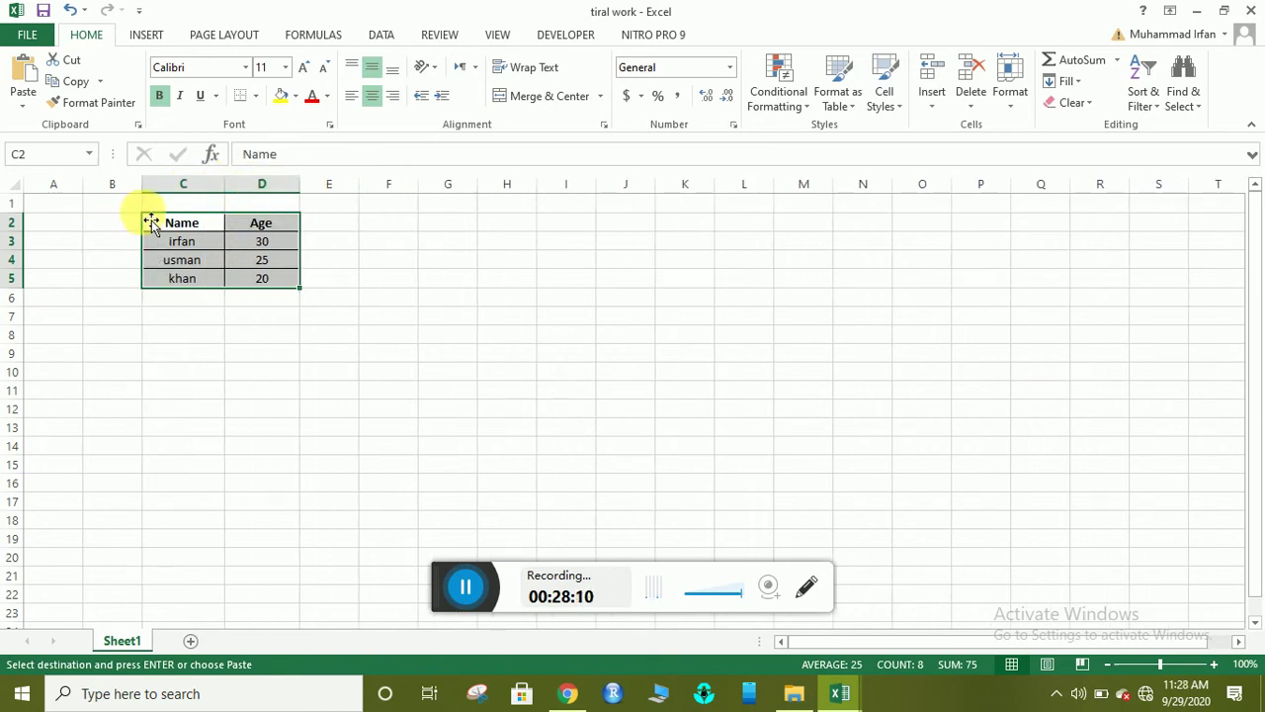
pyautogui.click(218, 320)
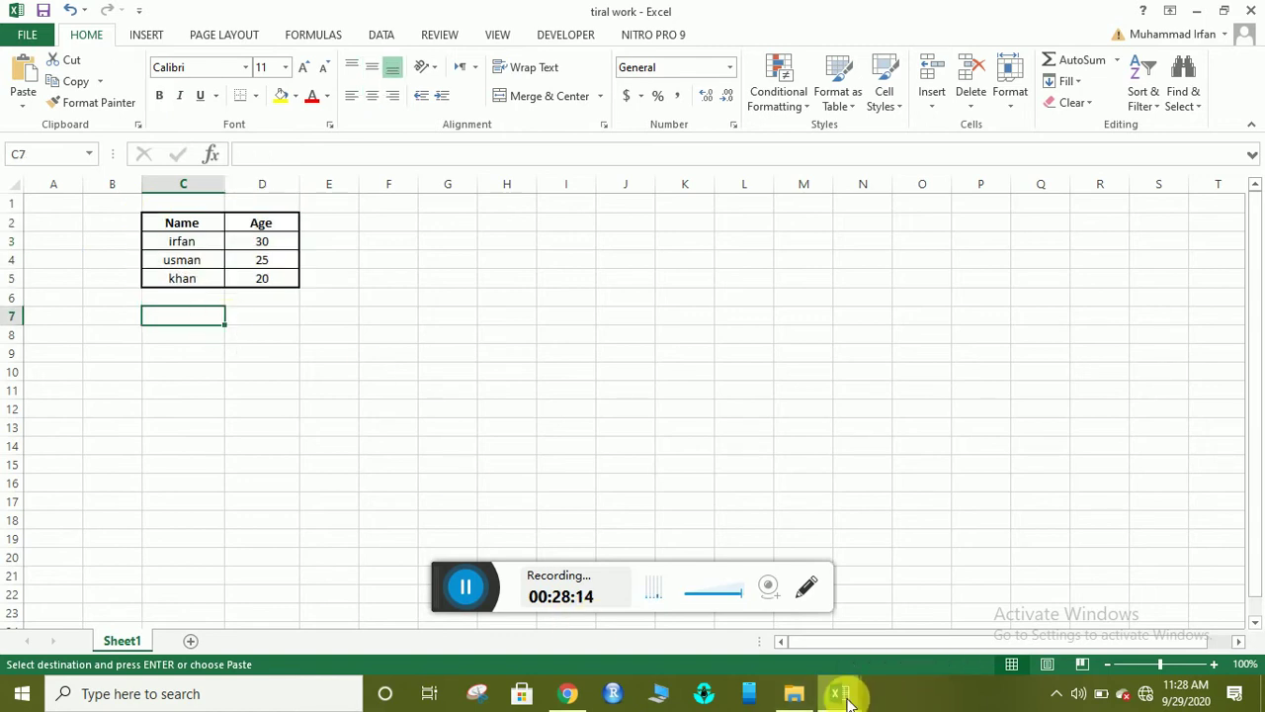
# - Switch back to the Indus River peak discharge workbook
pyautogui.moveTo(847, 698)
pyautogui.click(757, 628)
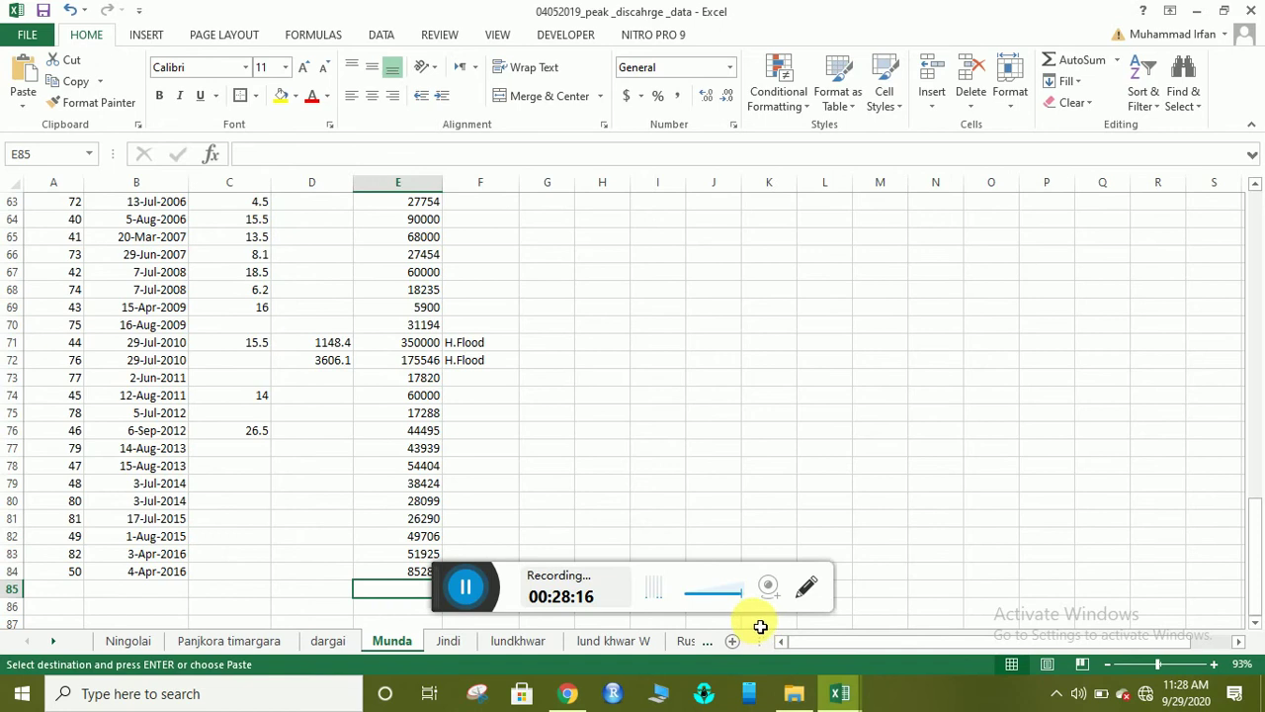
pyautogui.moveTo(830, 686)
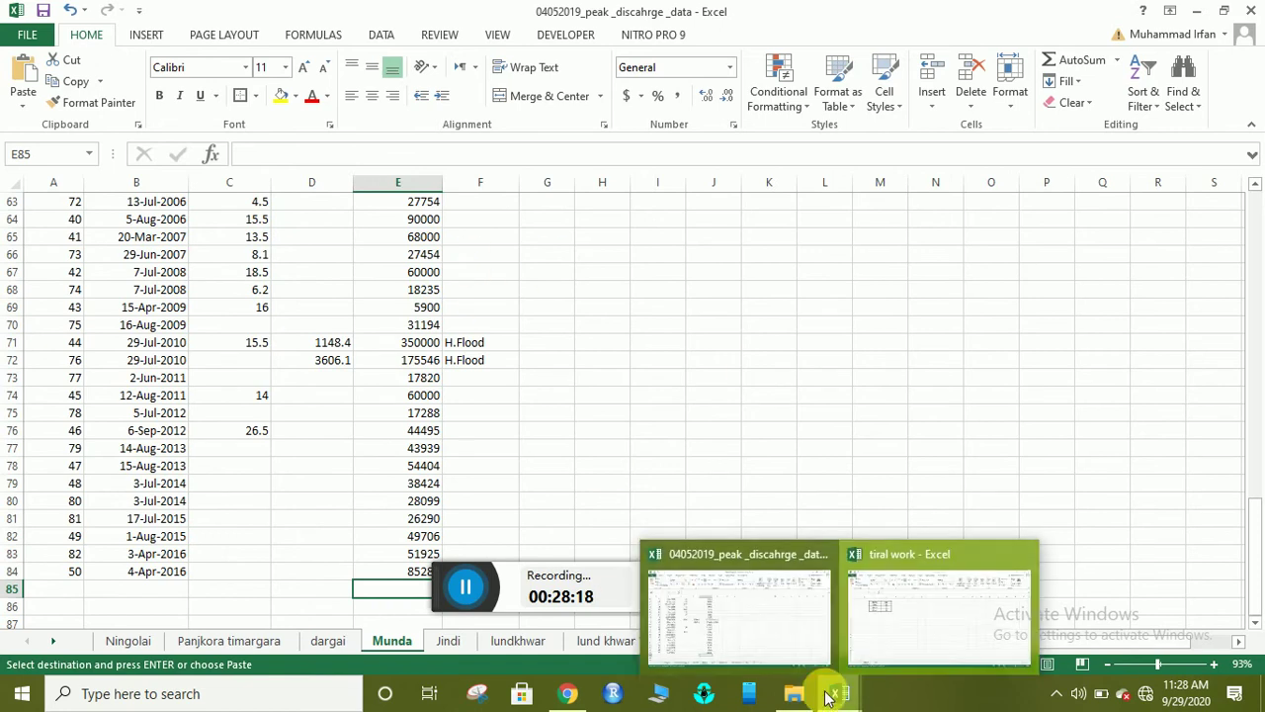
pyautogui.click(757, 627)
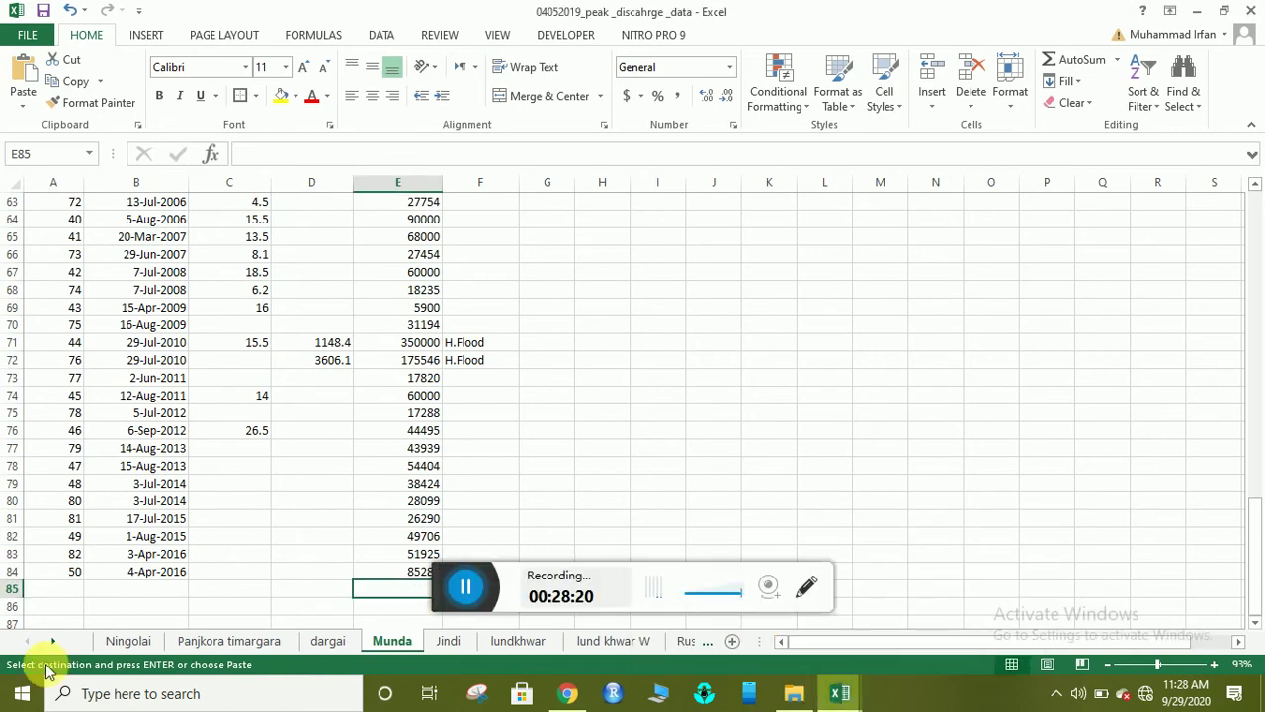
# - Browse the Ningolai, Panjkora timargara, dargai, Munda, Jindi and lundkhwar sheets
pyautogui.click(119, 645)
pyautogui.click(203, 644)
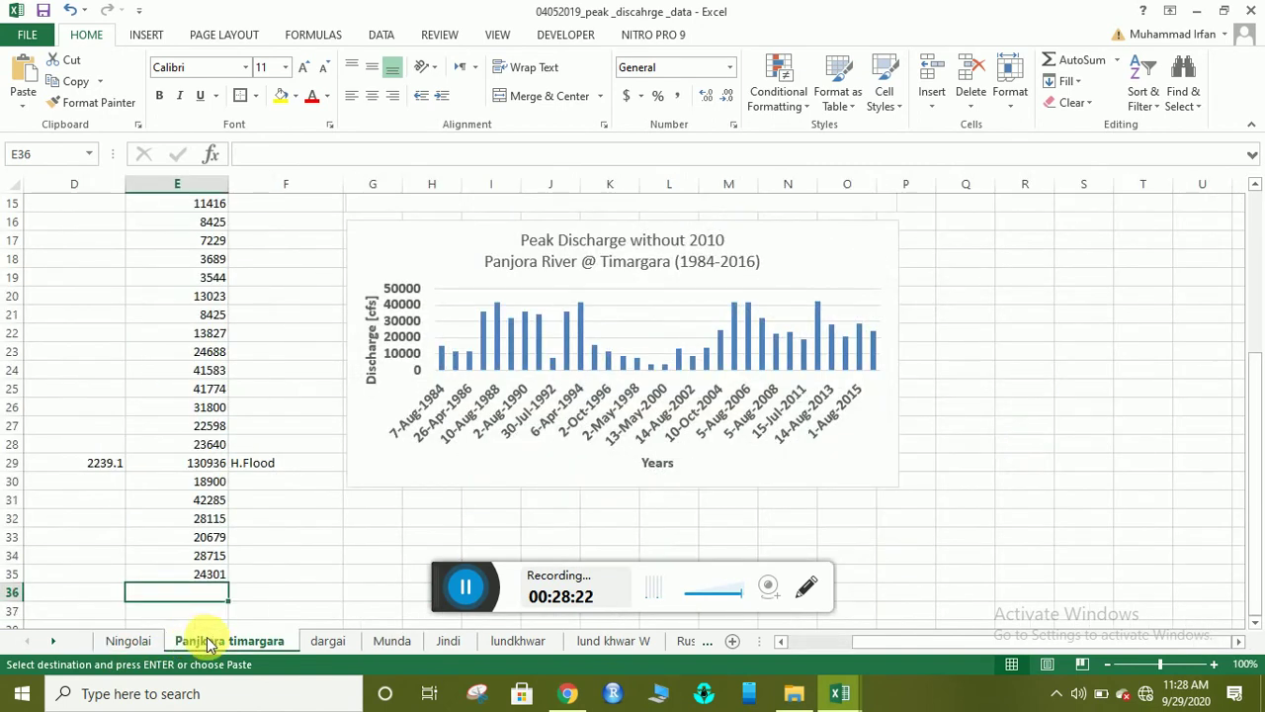
pyautogui.click(312, 640)
pyautogui.click(383, 641)
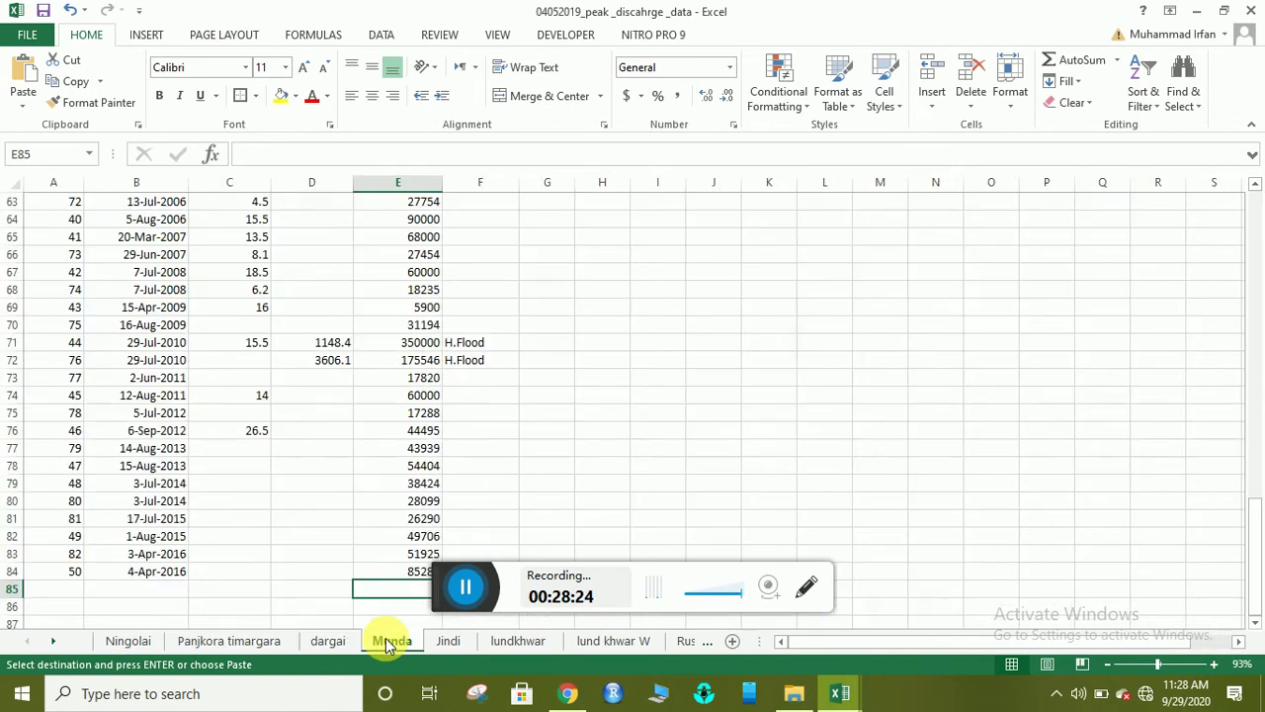
pyautogui.click(447, 642)
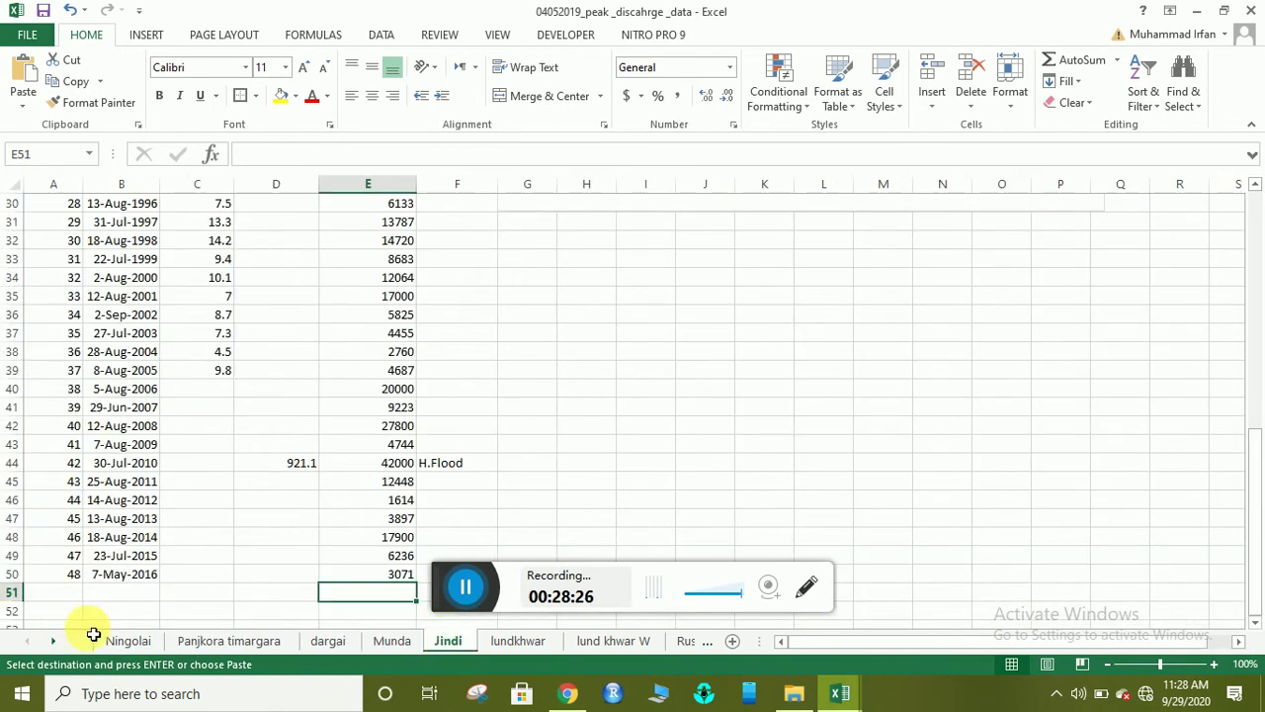
pyautogui.click(518, 641)
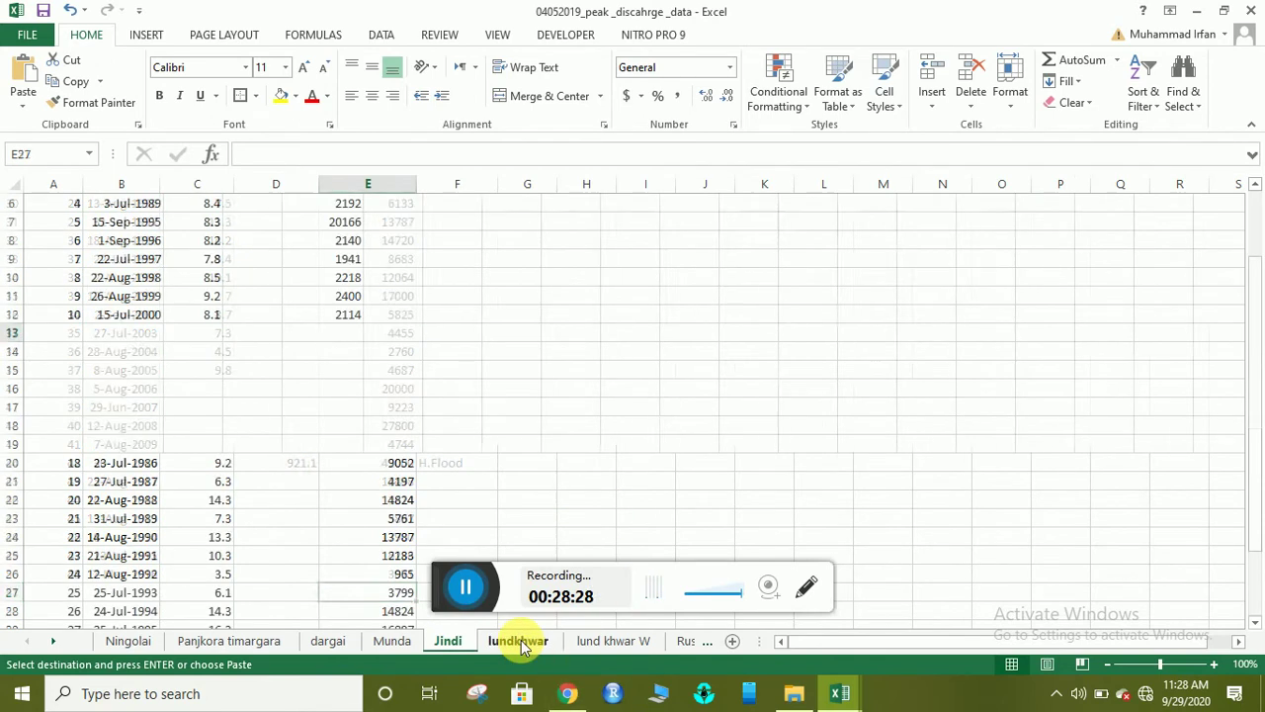
# - Return to the Ningolai sheet and move through the top of the Peak dsicahrge column
pyautogui.click(108, 640)
pyautogui.press('Up')
pyautogui.press('Up')
pyautogui.press('Up')
pyautogui.press('Up')
pyautogui.press('Up')
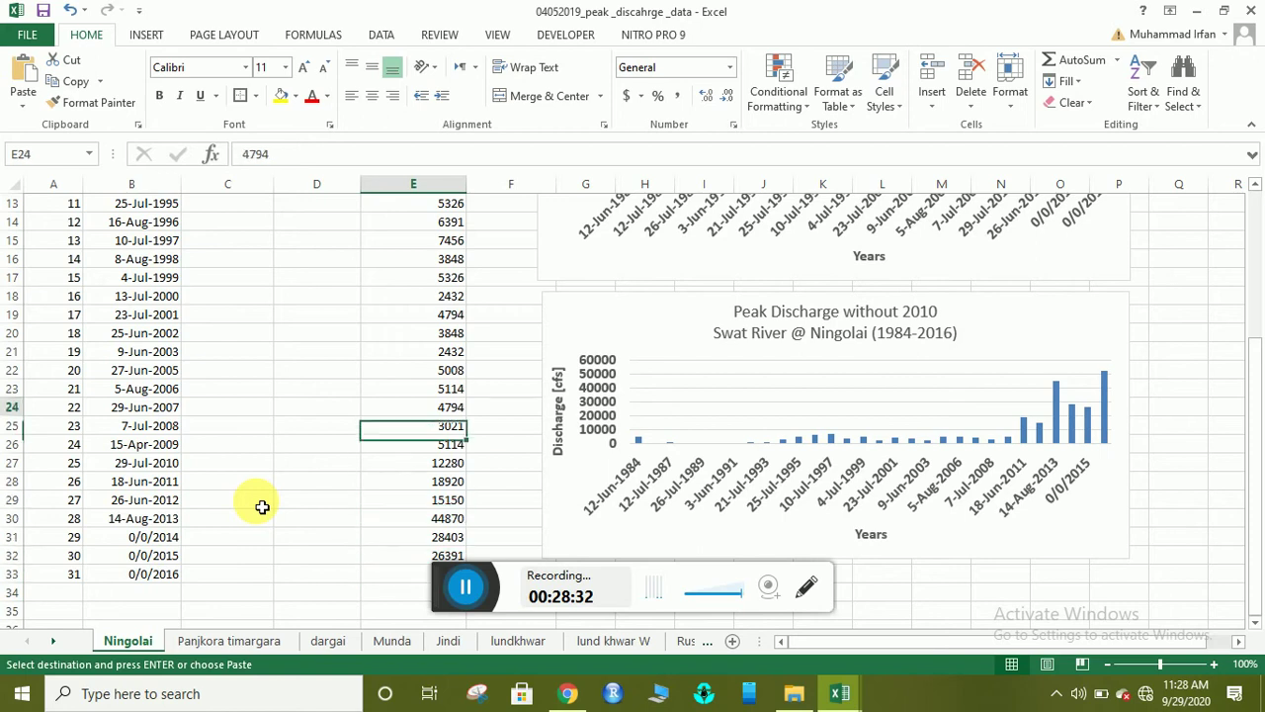
pyautogui.press('Up')
pyautogui.press('Up')
pyautogui.press('Up')
pyautogui.press('Up')
pyautogui.press('Up')
pyautogui.press('Up')
pyautogui.press('Down')
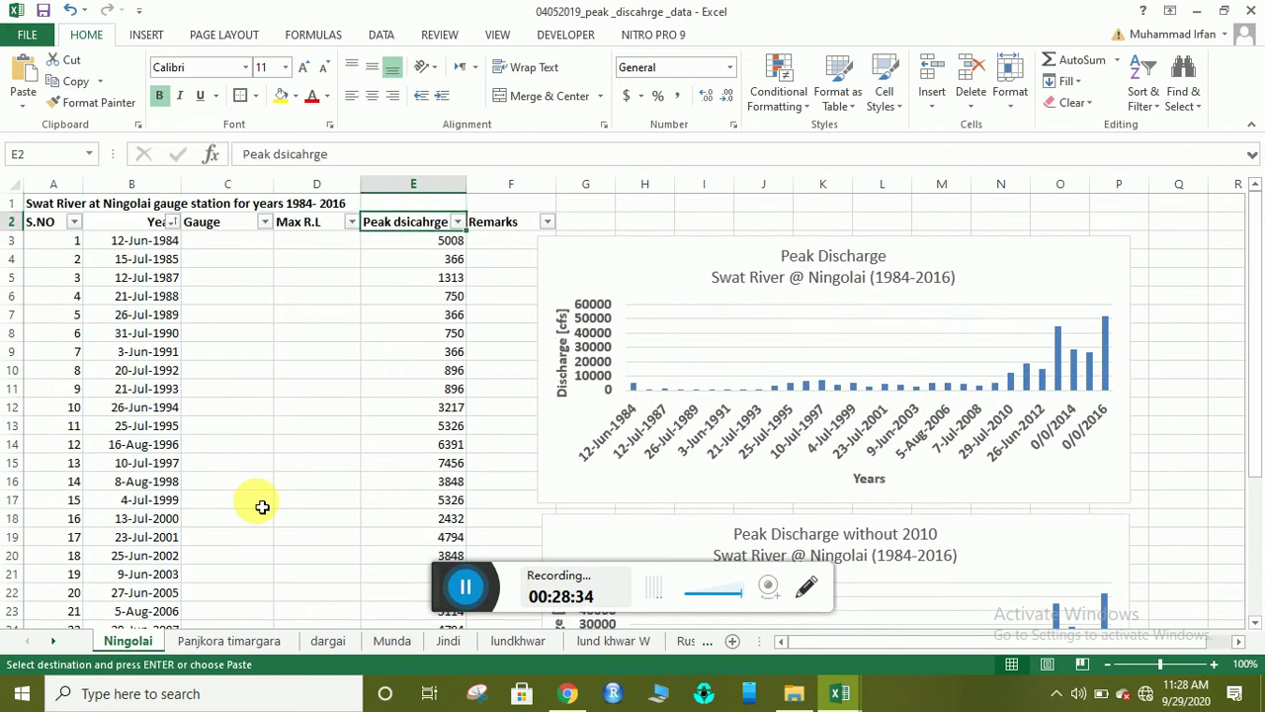
pyautogui.press('Down')
pyautogui.press('Down')
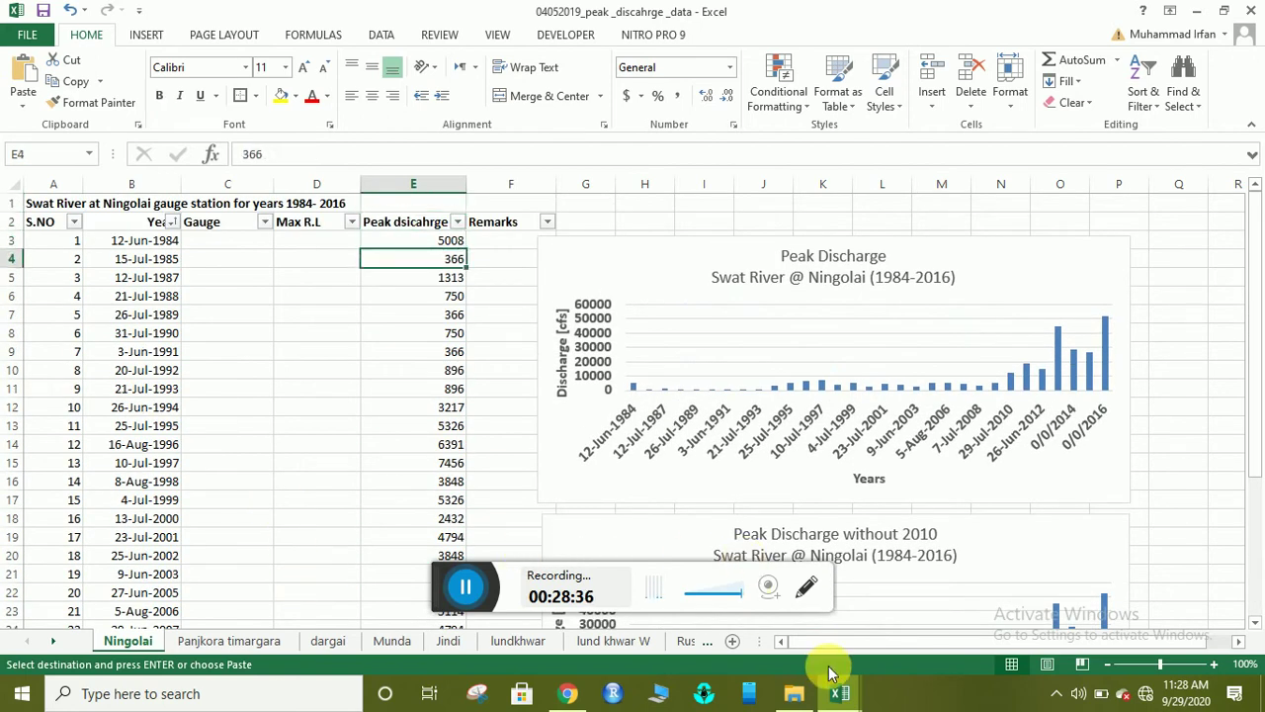
# - In the tiral work workbook, select C3 and open the Insert Pictures file browser
pyautogui.moveTo(838, 692)
pyautogui.click(892, 629)
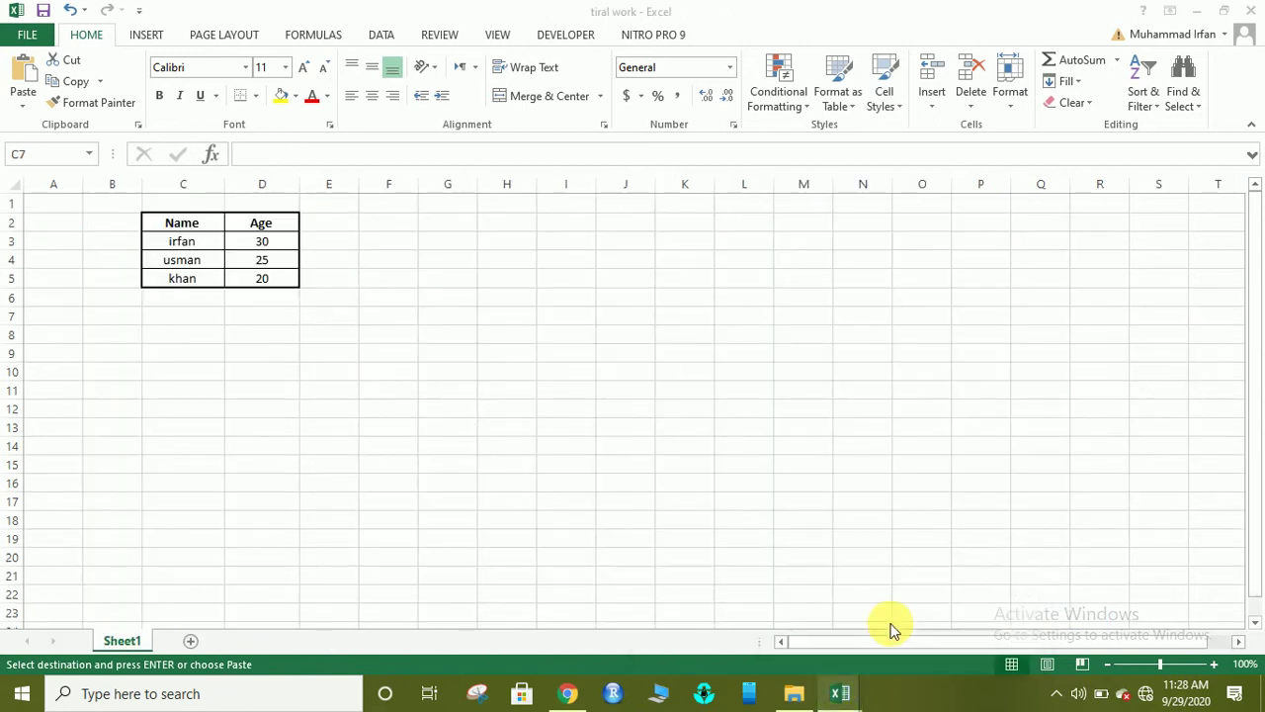
pyautogui.click(237, 244)
pyautogui.click(181, 242)
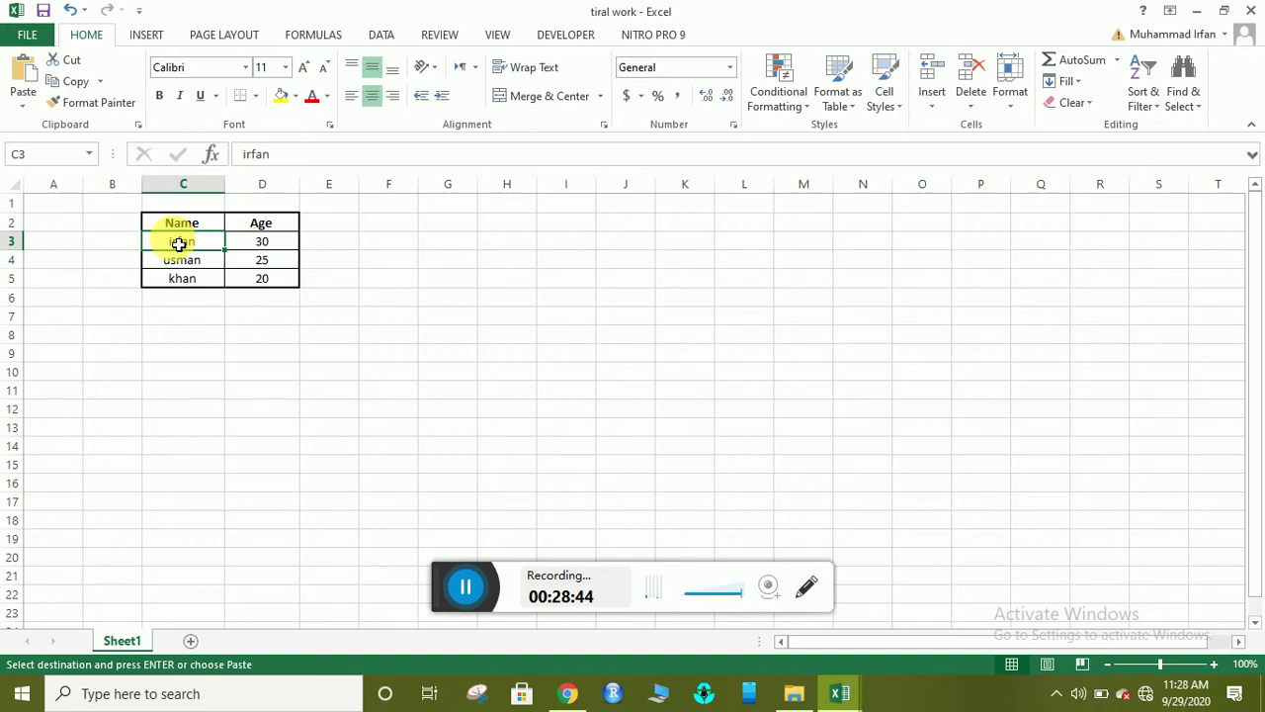
pyautogui.click(143, 36)
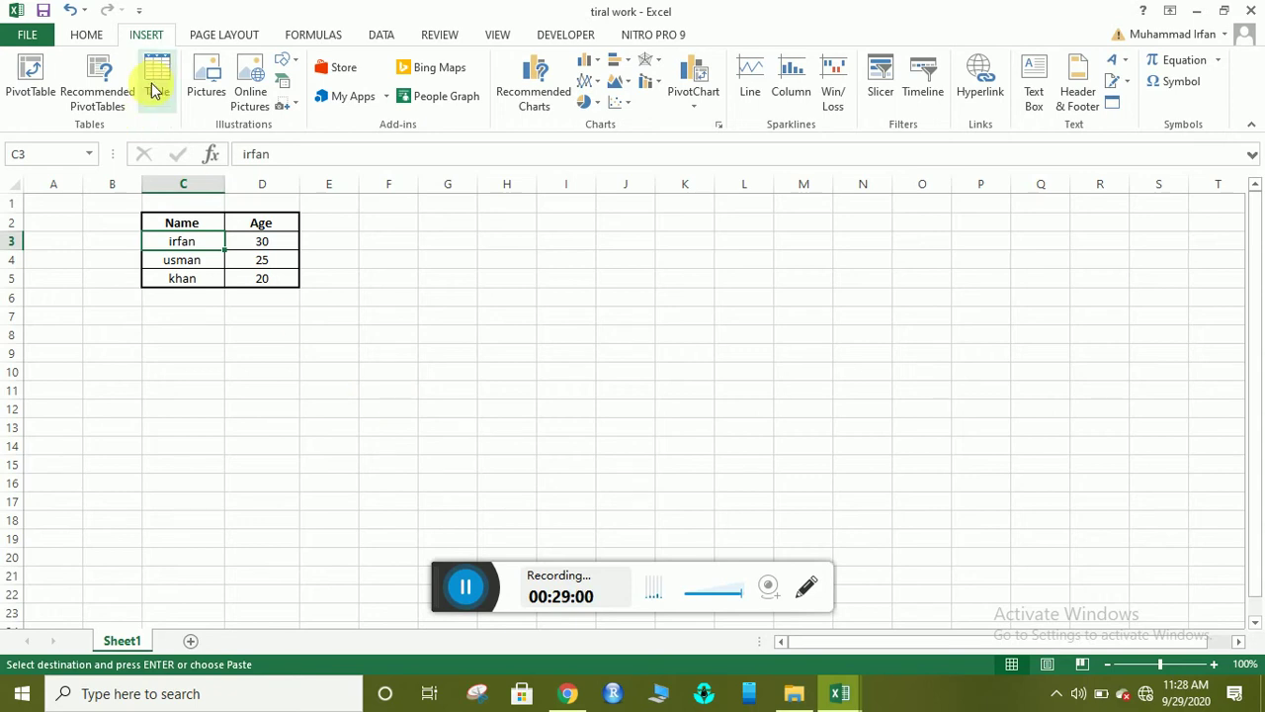
pyautogui.click(205, 87)
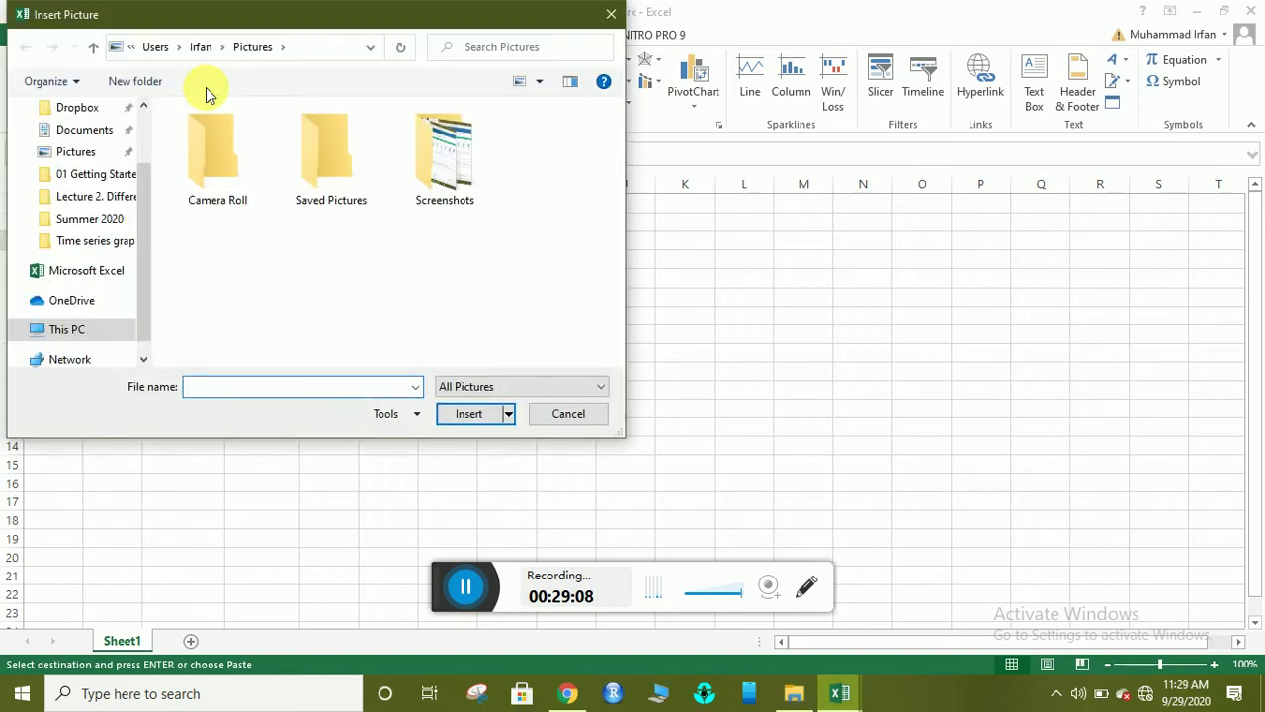
# - Choose Screenshot (29) inside the Screenshots folder and insert it onto the sheet
pyautogui.doubleClick(450, 158)
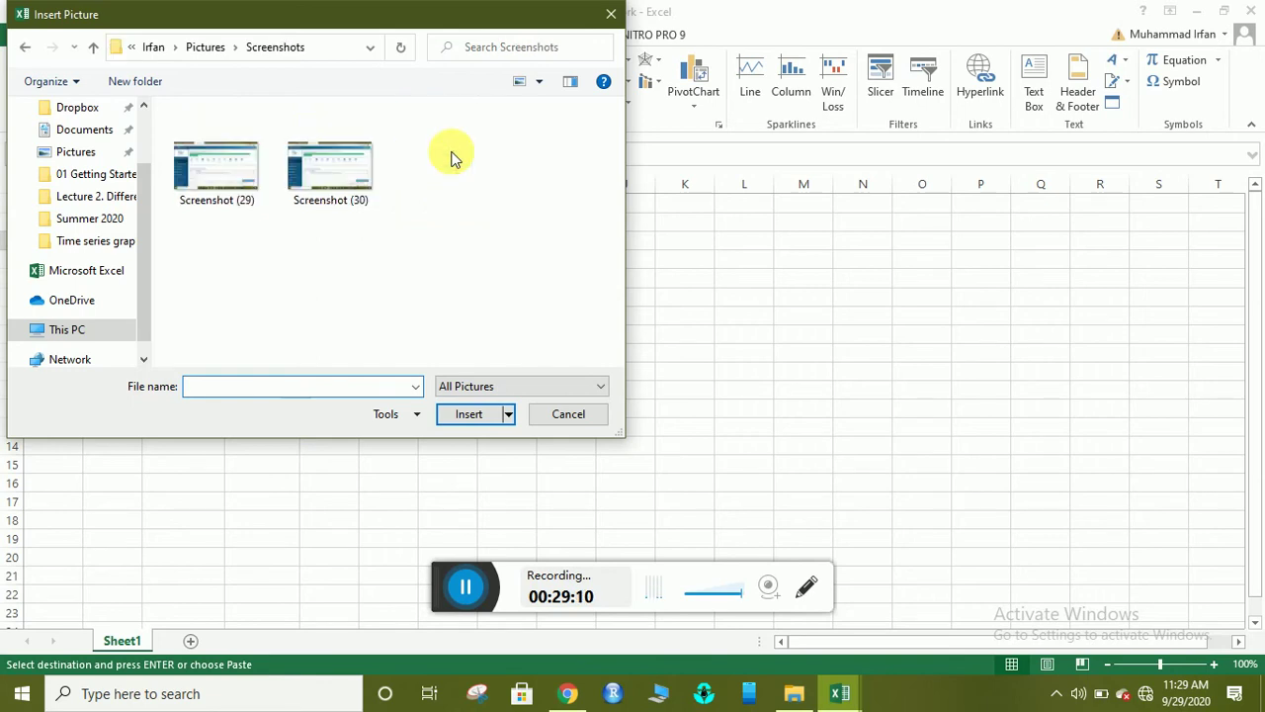
pyautogui.click(259, 162)
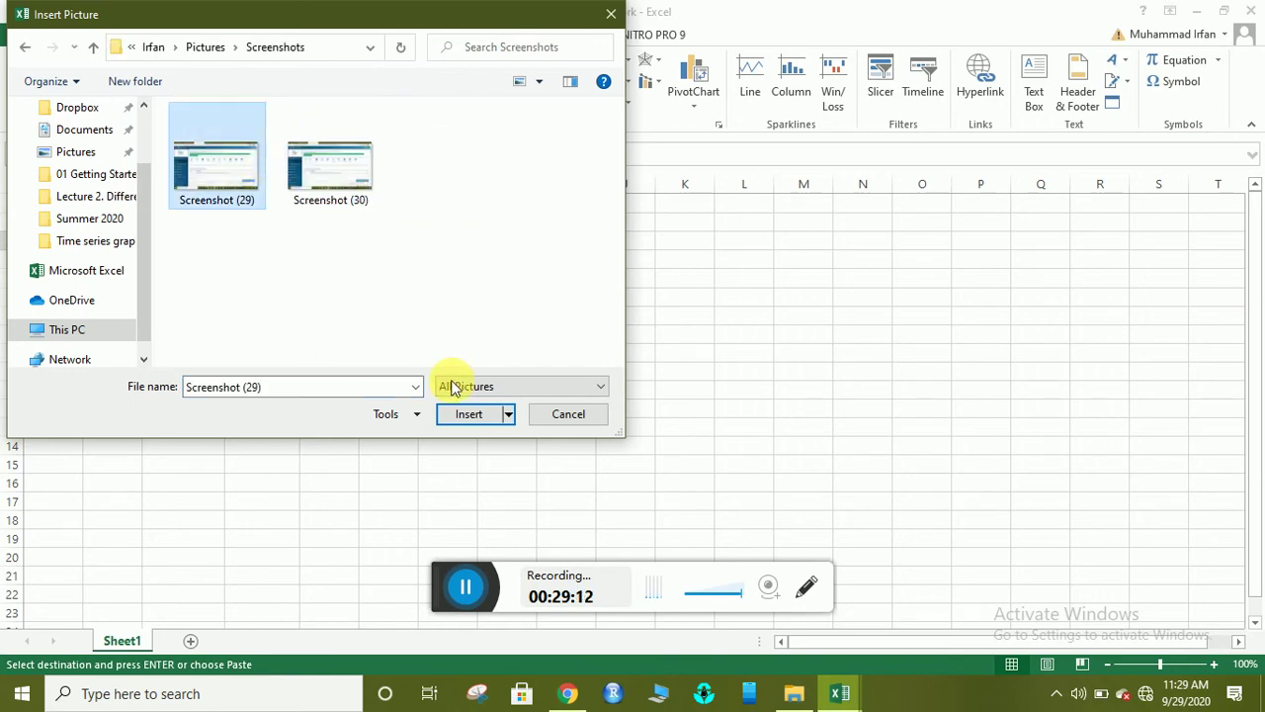
pyautogui.click(465, 417)
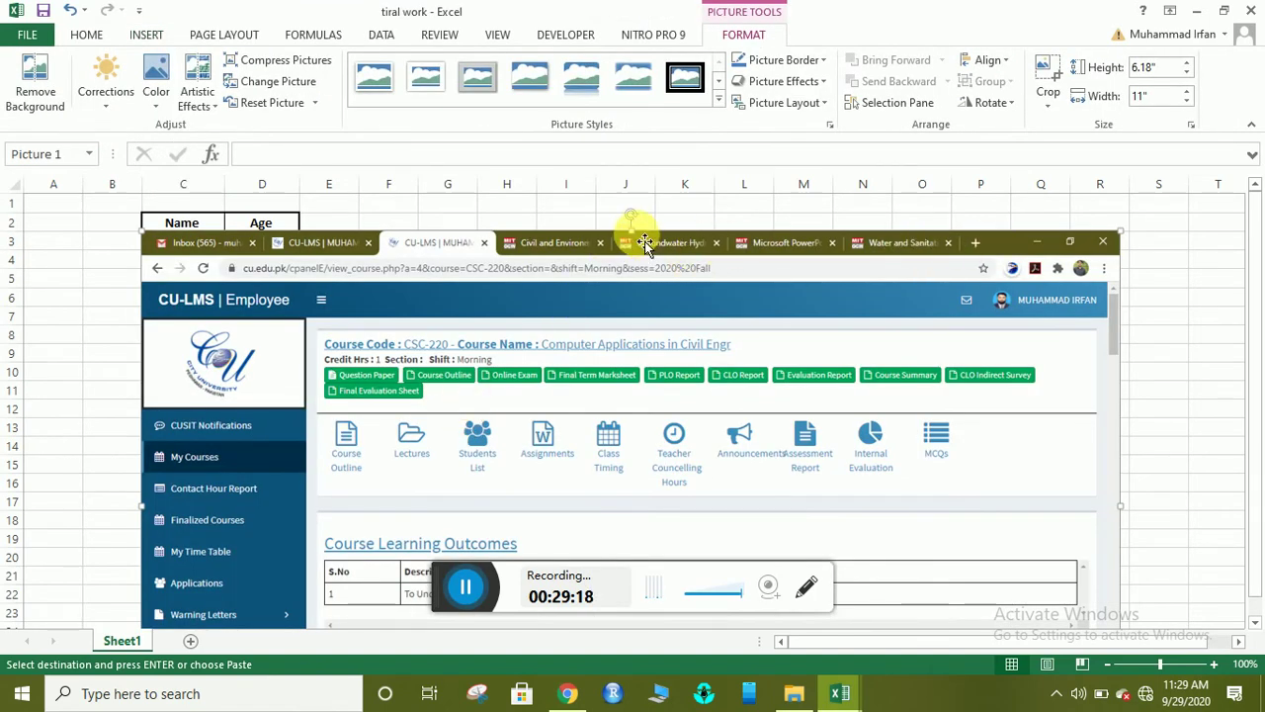
# - Trim the picture to 4.11 inches tall and 4.94 inches wide
pyautogui.moveTo(630, 225); pyautogui.dragTo(629, 415)
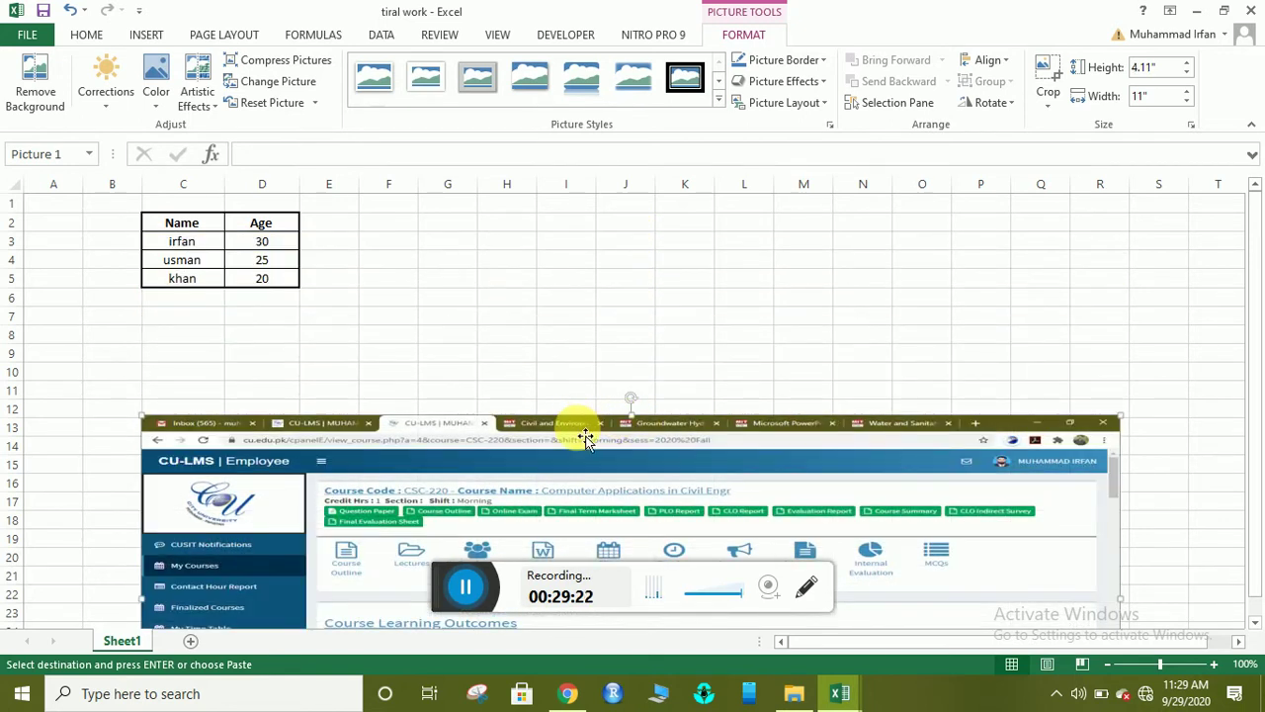
pyautogui.moveTo(587, 427); pyautogui.dragTo(706, 175)
pyautogui.press('Escape')
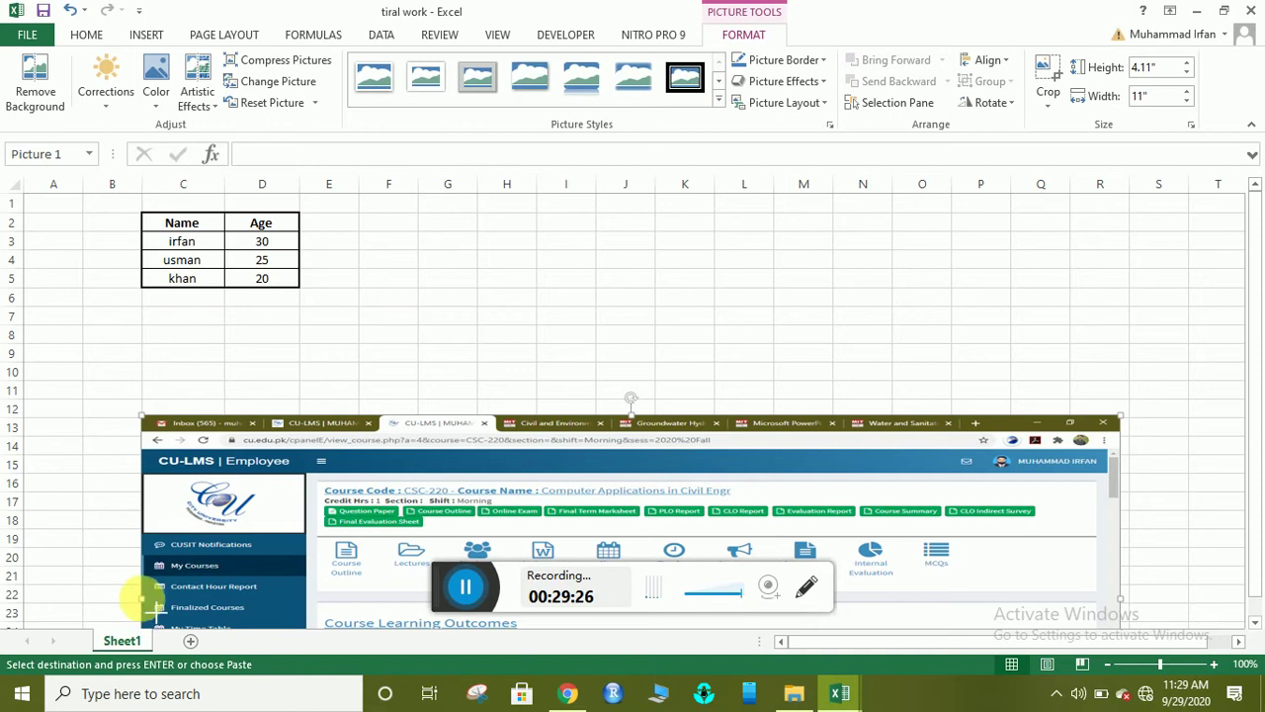
pyautogui.moveTo(149, 601); pyautogui.dragTo(556, 601)
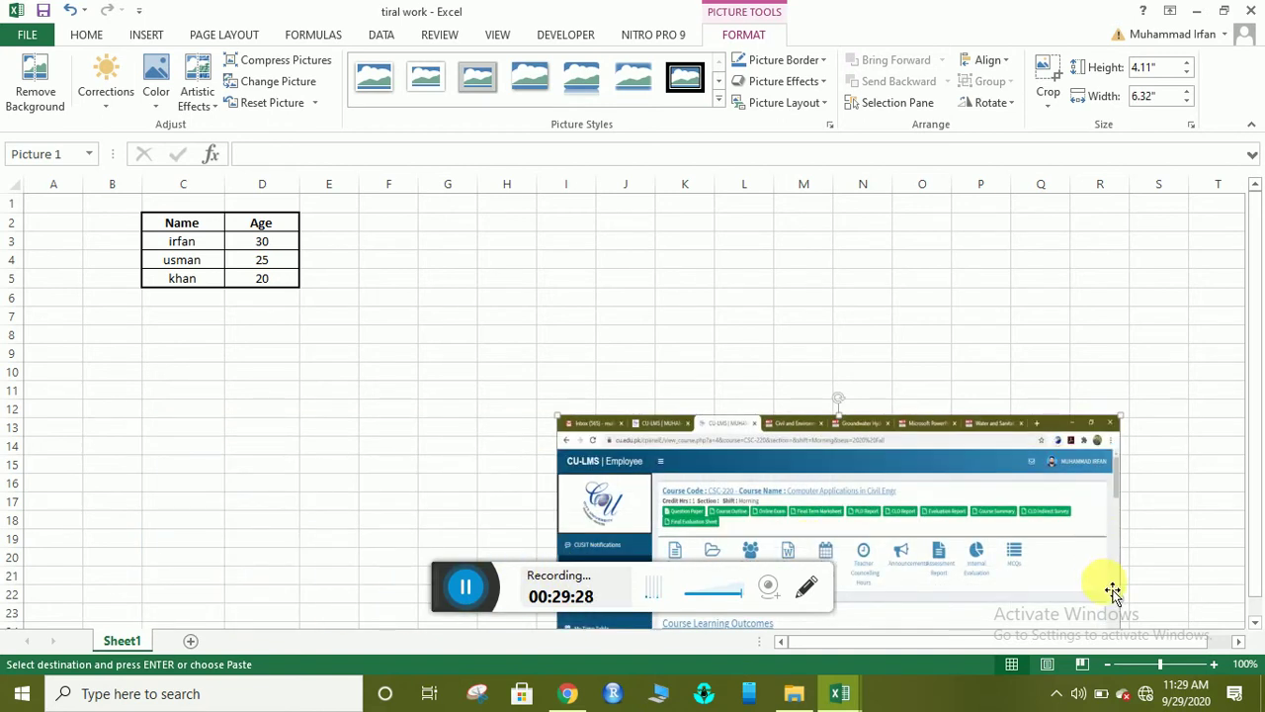
pyautogui.moveTo(1120, 596); pyautogui.dragTo(997, 598)
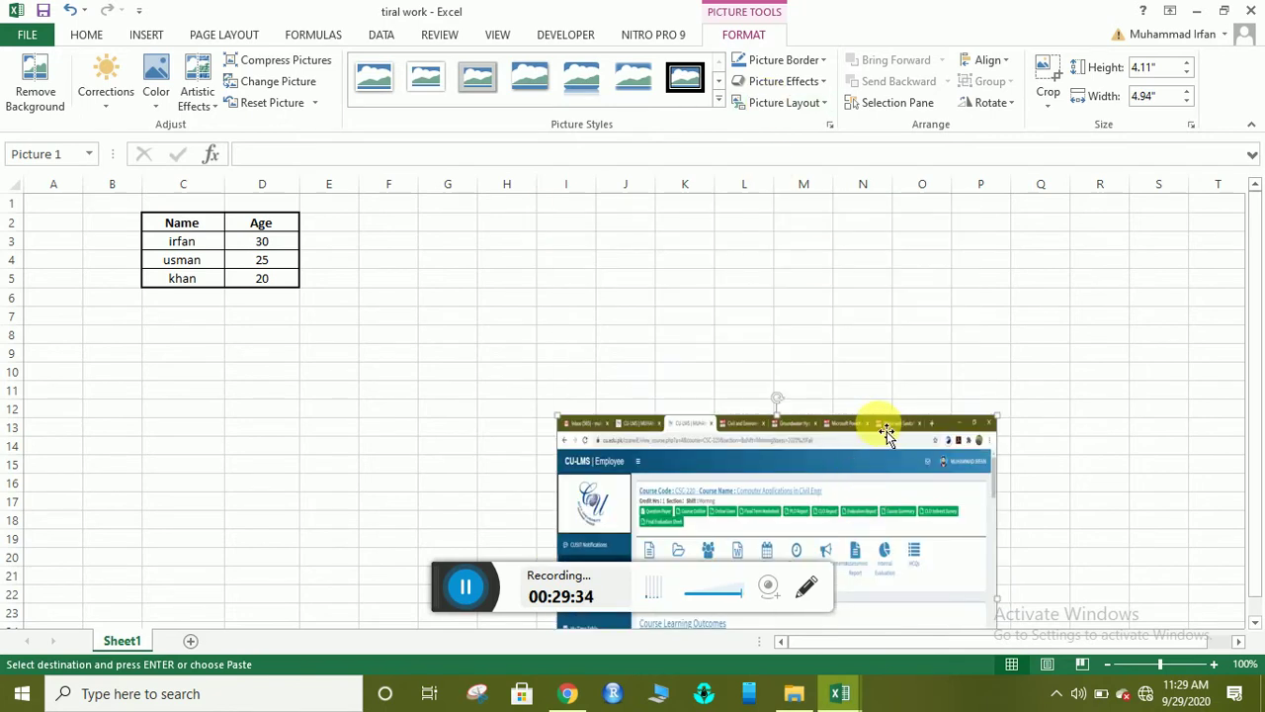
# - Shrink the picture to 1.94 by 1.62 inches and move it to columns R–S, rows 2–10
pyautogui.moveTo(879, 432); pyautogui.dragTo(865, 270)
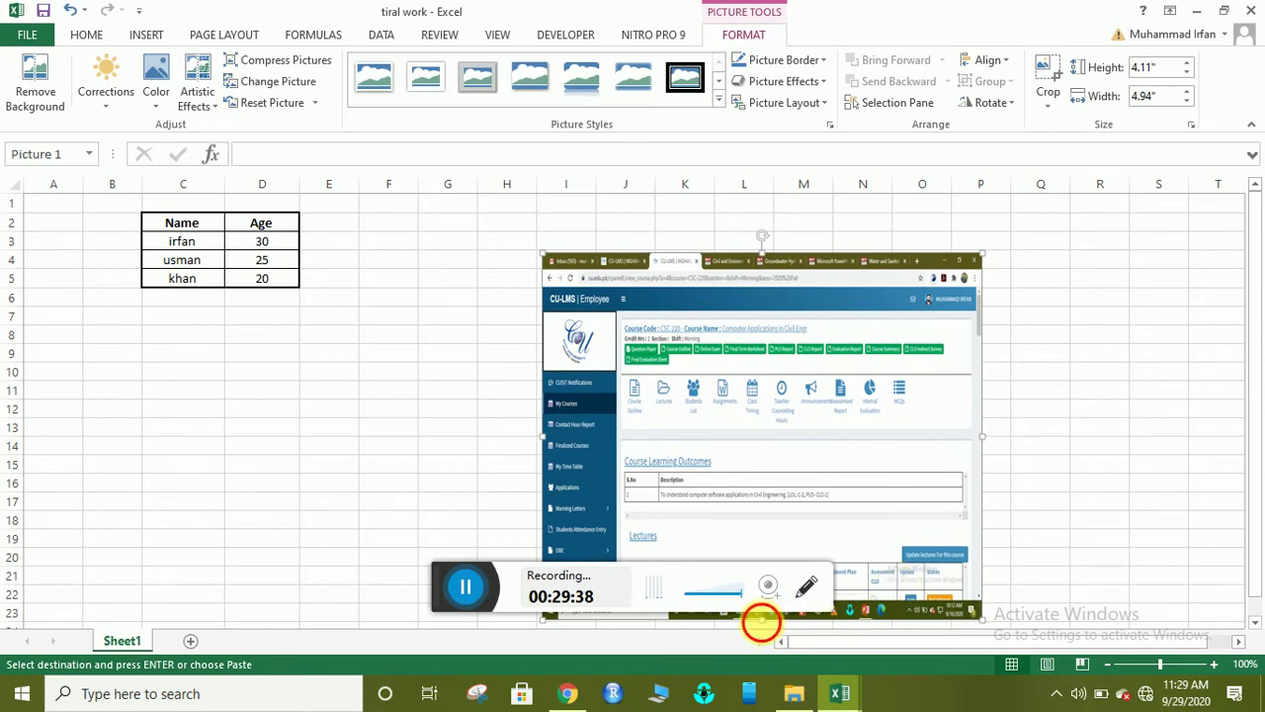
pyautogui.moveTo(759, 618); pyautogui.dragTo(757, 437)
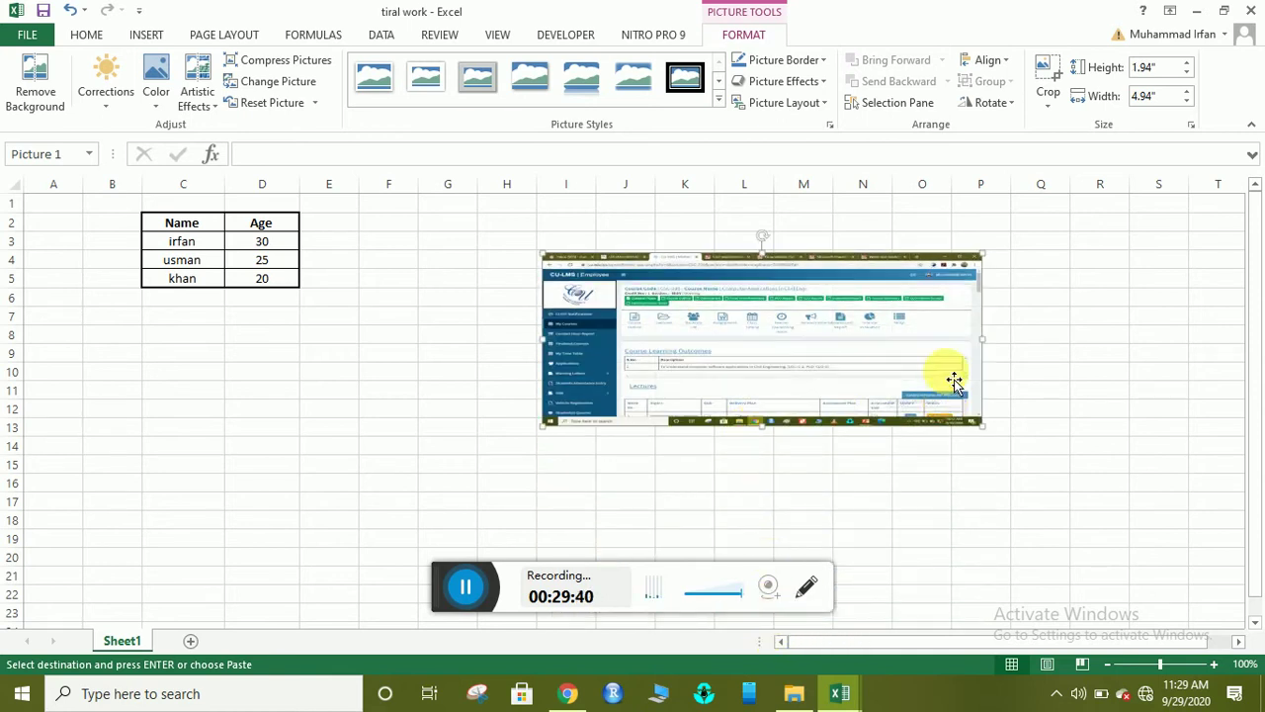
pyautogui.moveTo(991, 339); pyautogui.dragTo(695, 376)
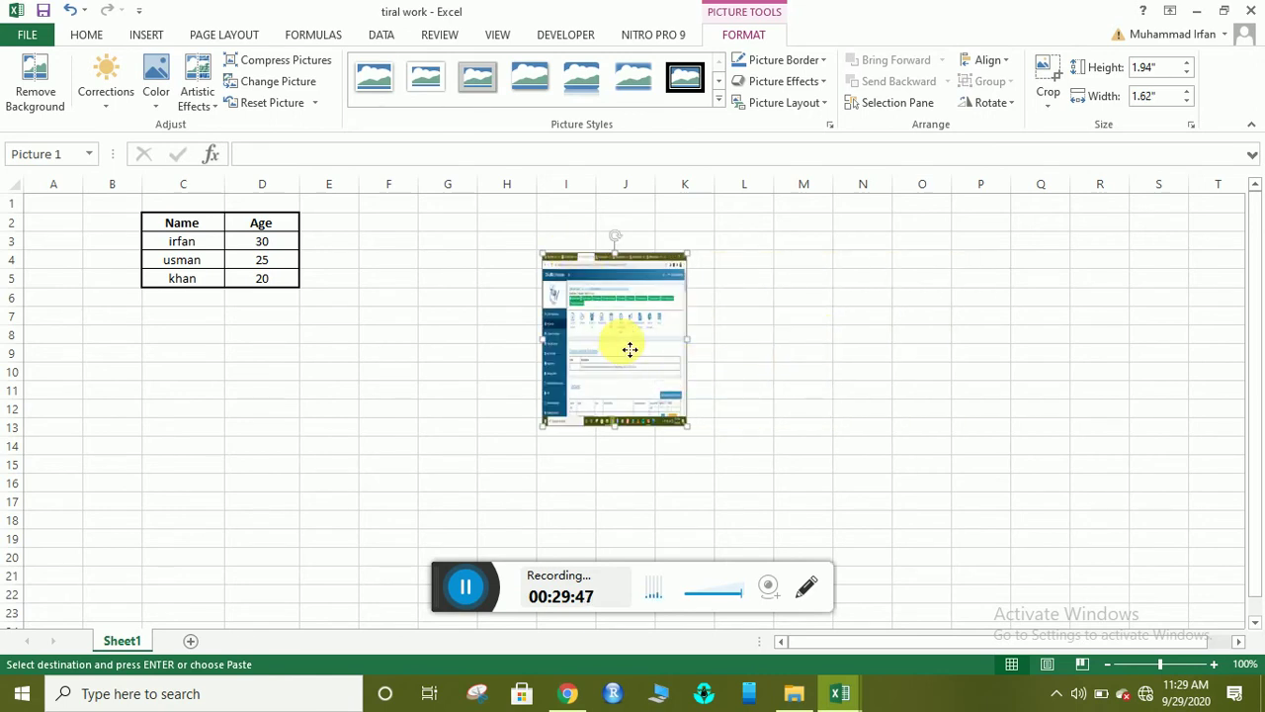
pyautogui.moveTo(630, 348); pyautogui.dragTo(1150, 299)
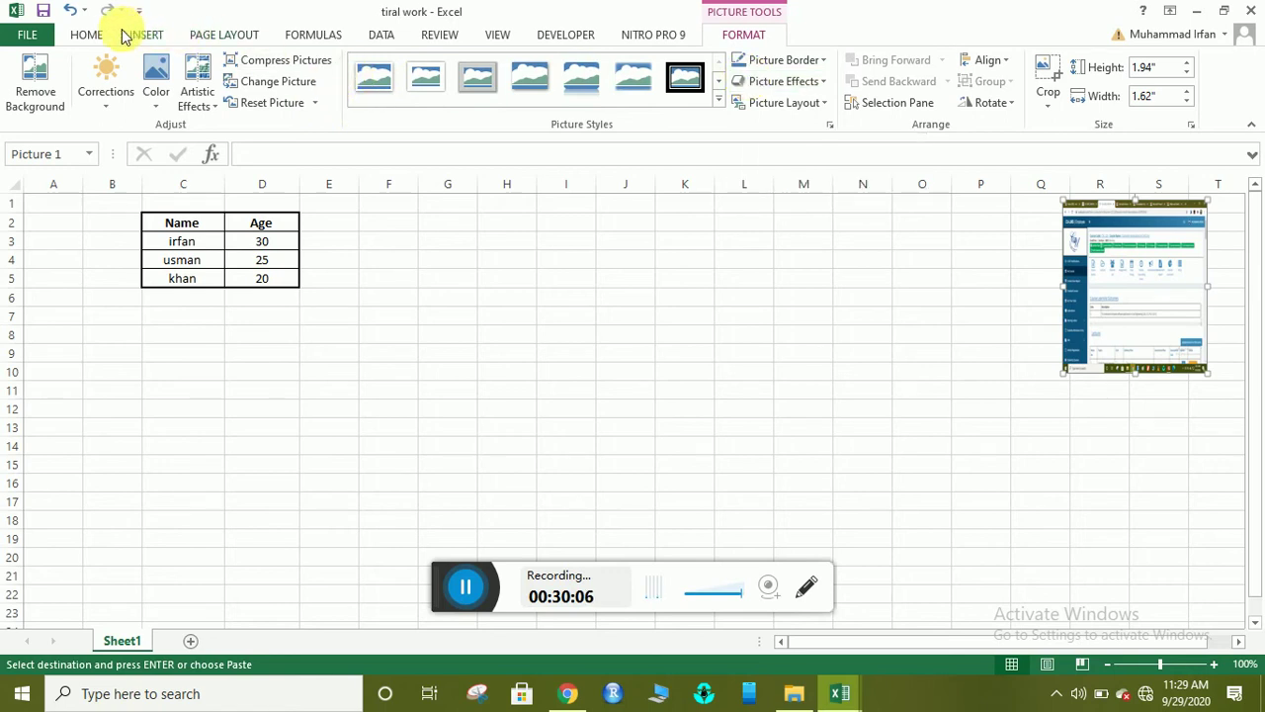
# - Insert a scatter chart of the Name/Age data after previewing the pie chart options
pyautogui.click(99, 36)
pyautogui.click(150, 35)
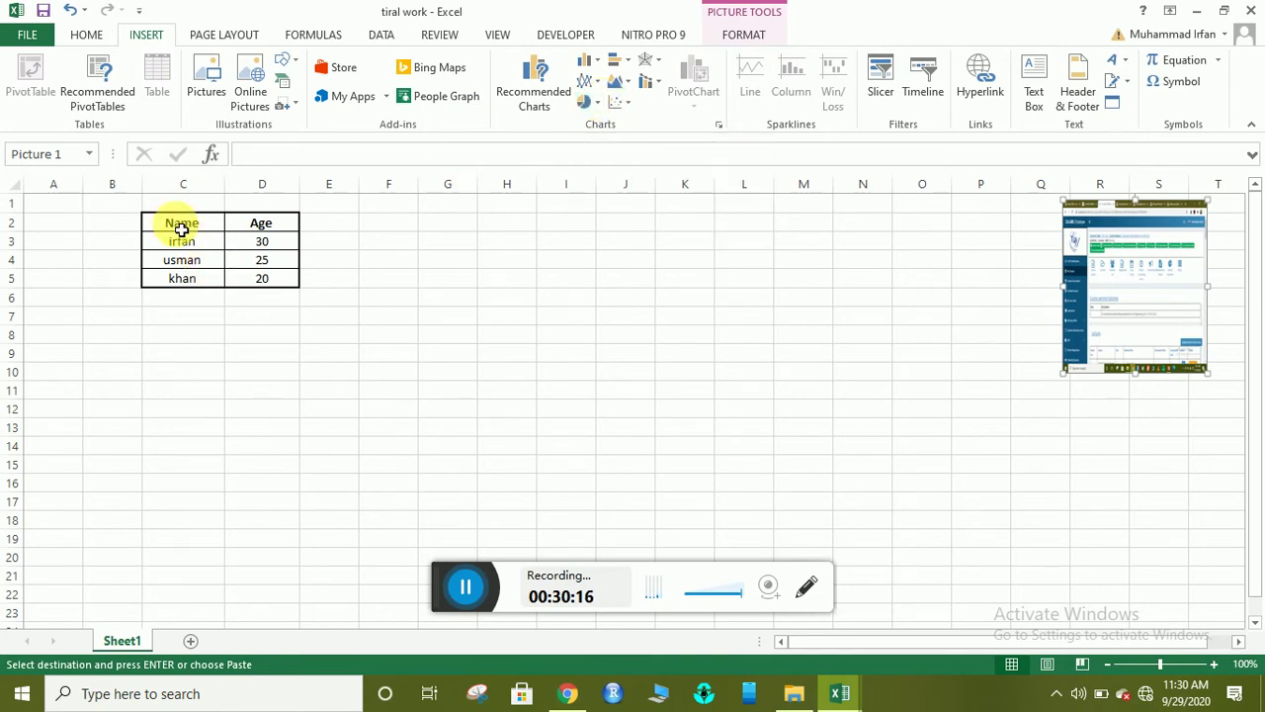
pyautogui.moveTo(181, 228); pyautogui.dragTo(258, 278)
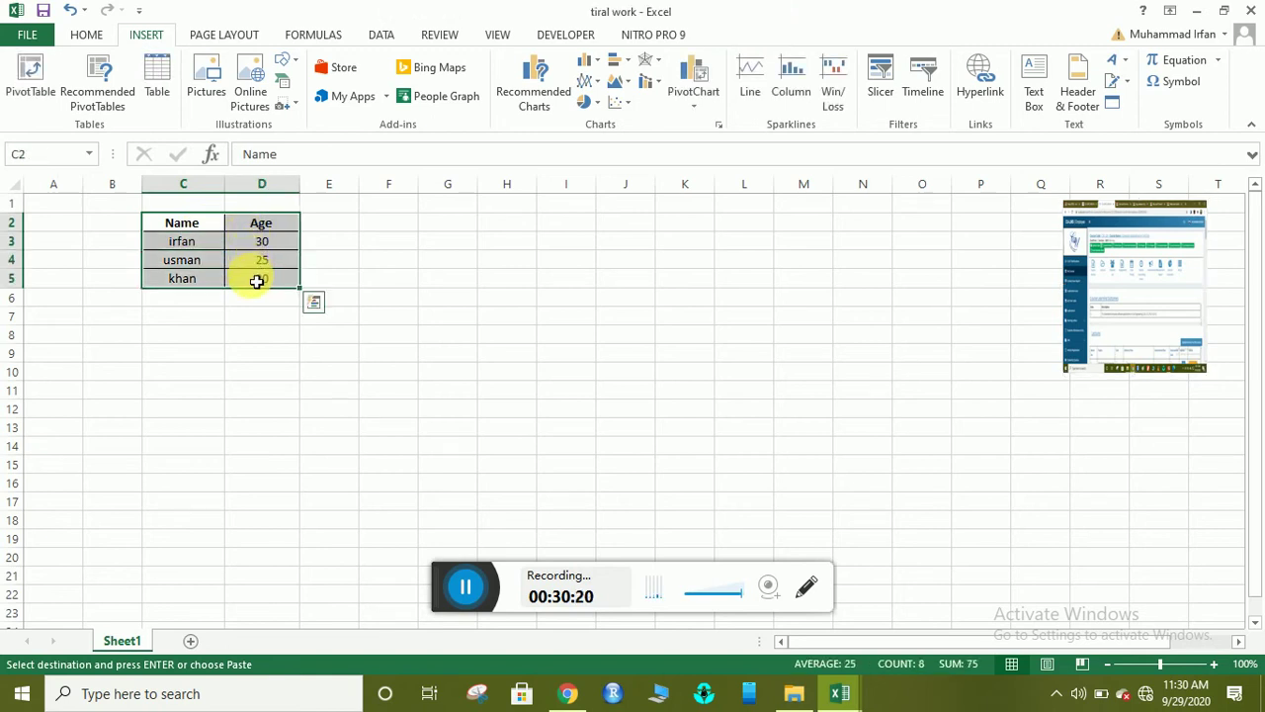
pyautogui.click(590, 102)
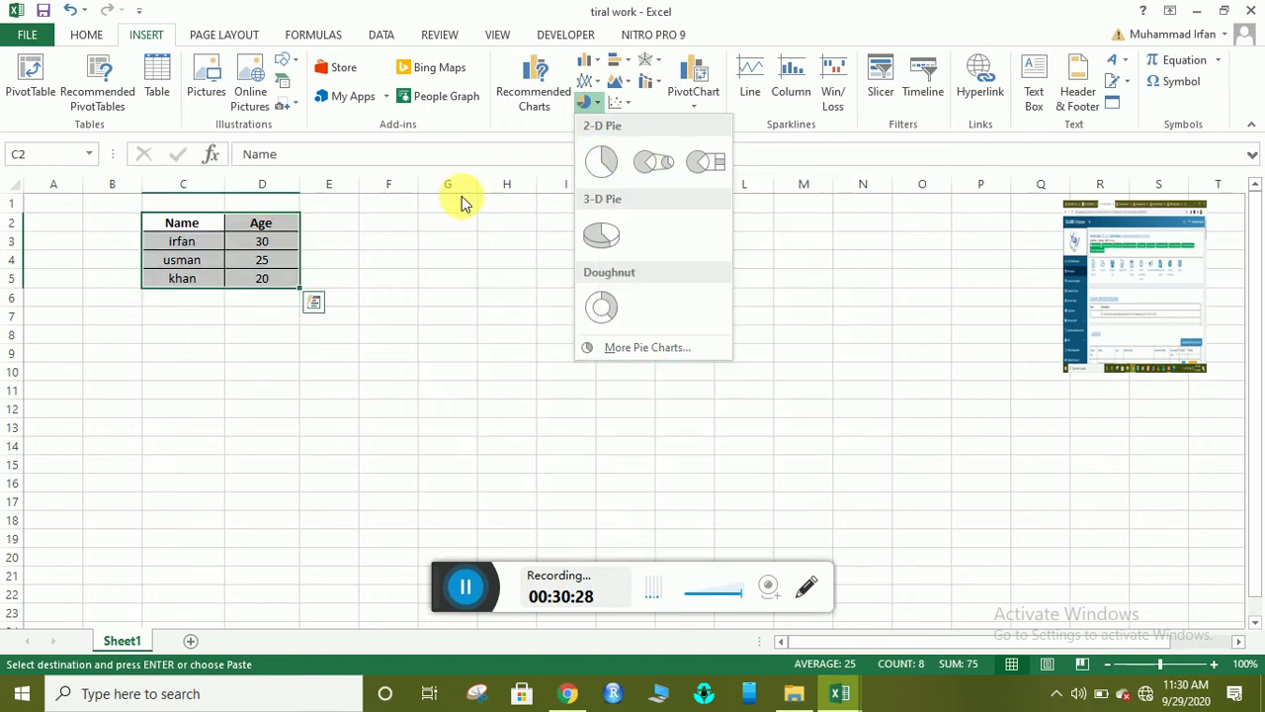
pyautogui.press('Escape')
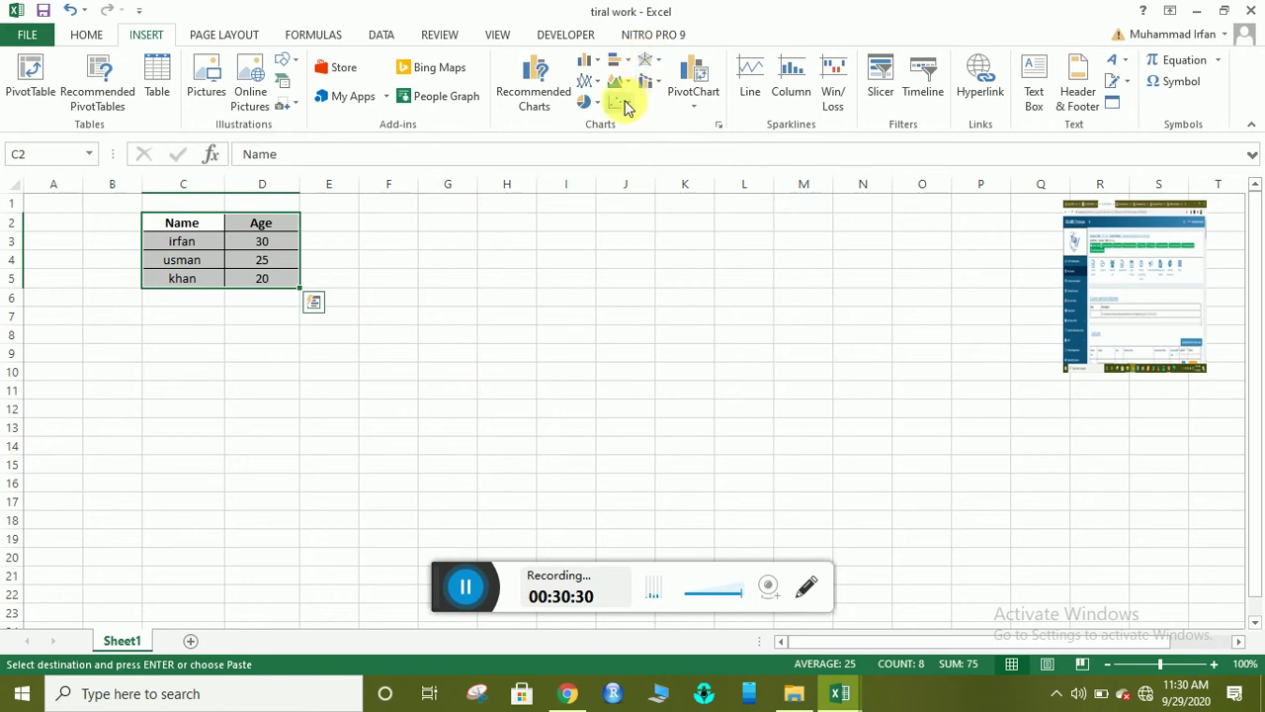
pyautogui.click(621, 103)
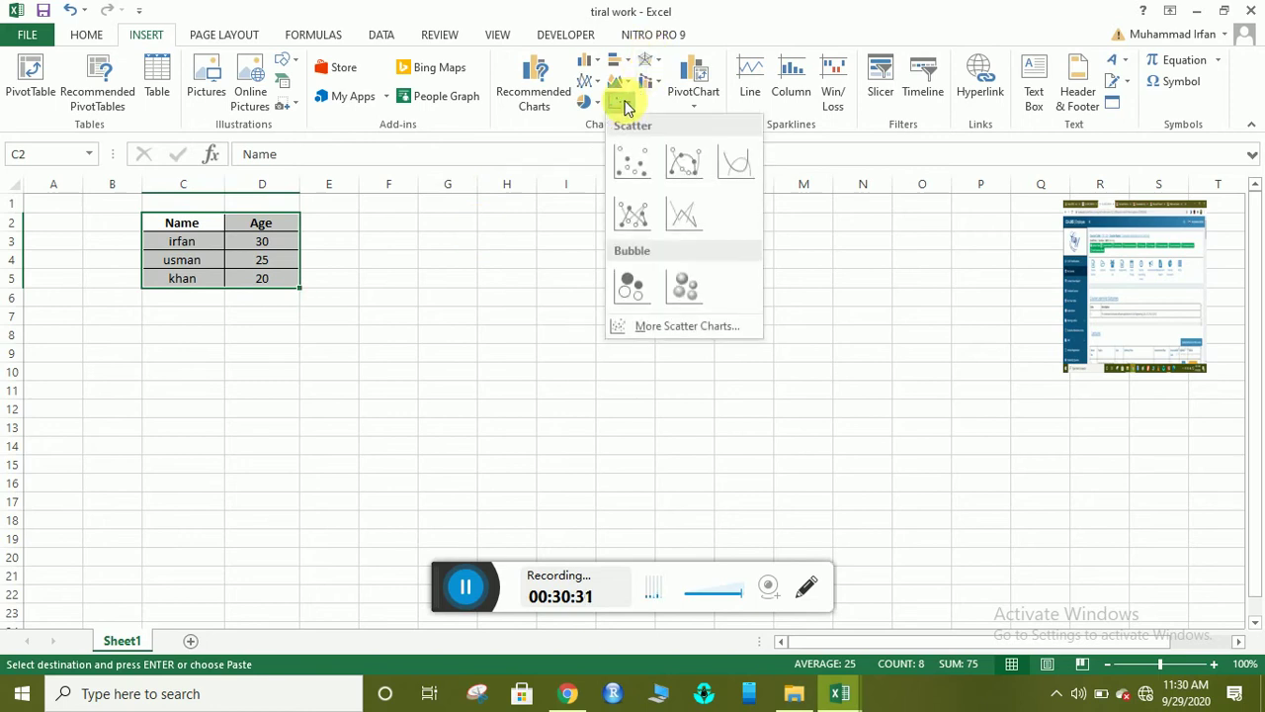
pyautogui.click(626, 160)
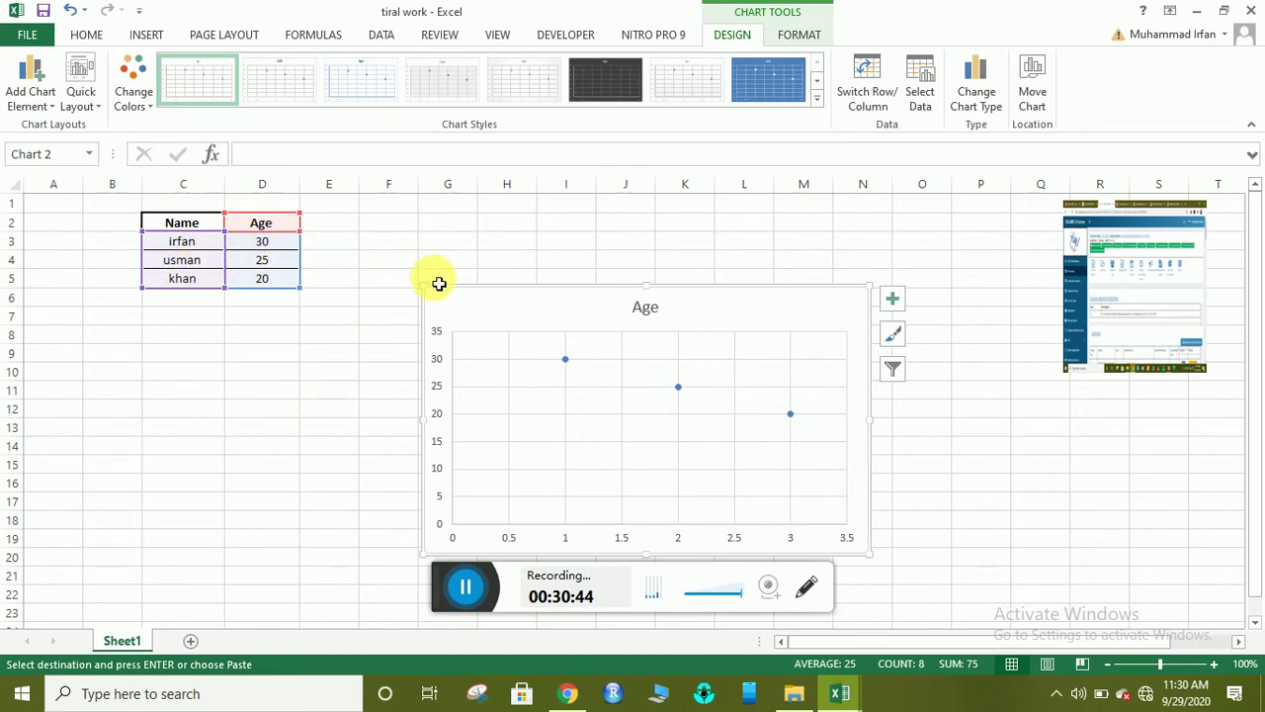
# - Delete the scatter chart and click an empty cell beside the table
pyautogui.moveTo(566, 361)
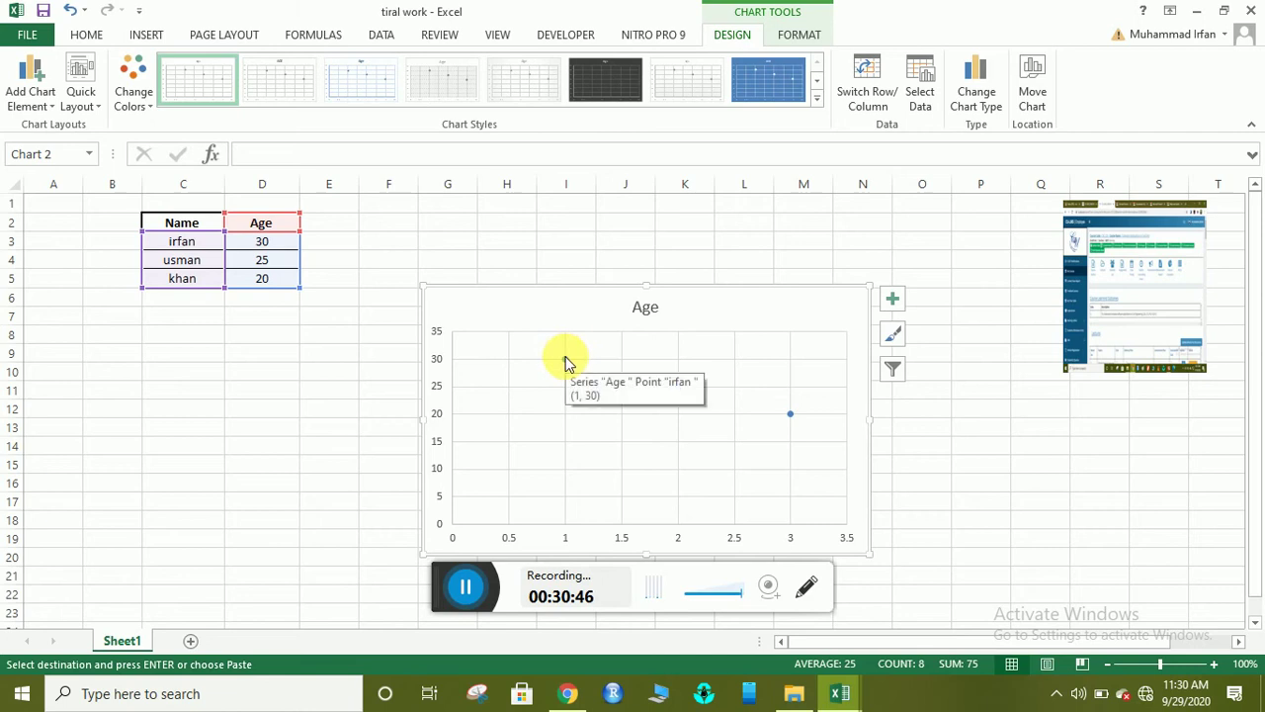
pyautogui.moveTo(678, 388)
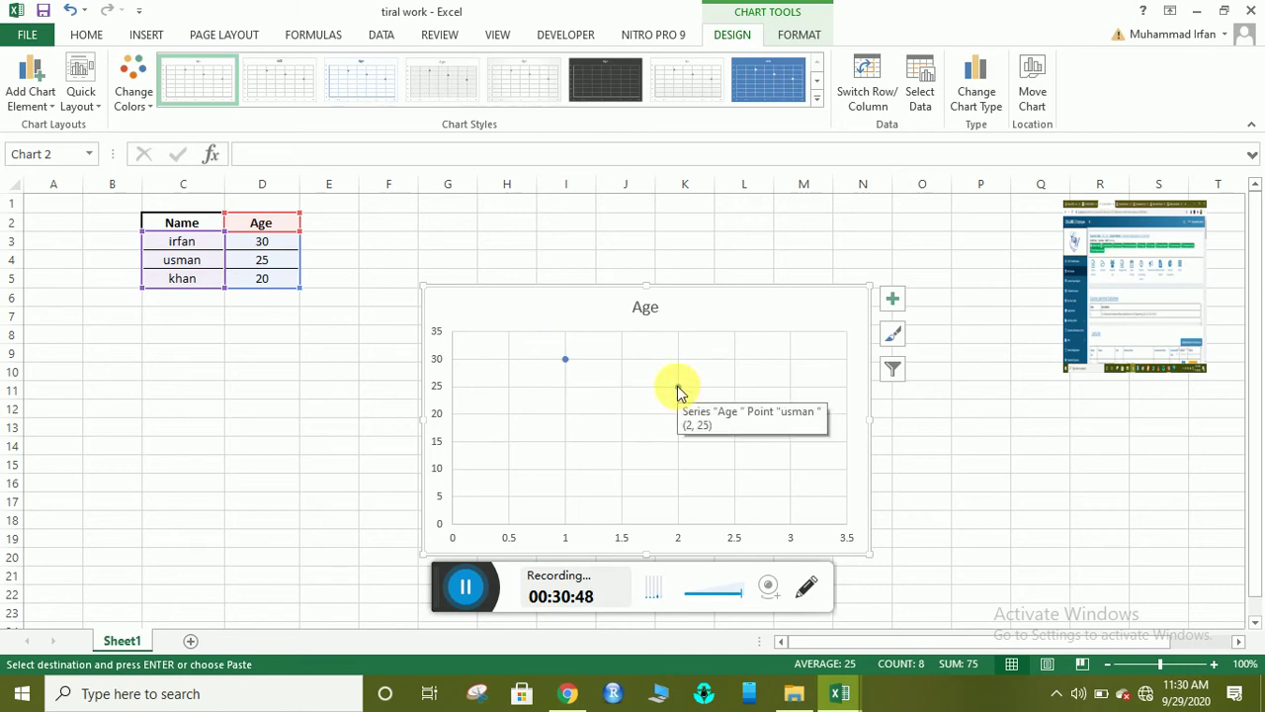
pyautogui.moveTo(791, 415)
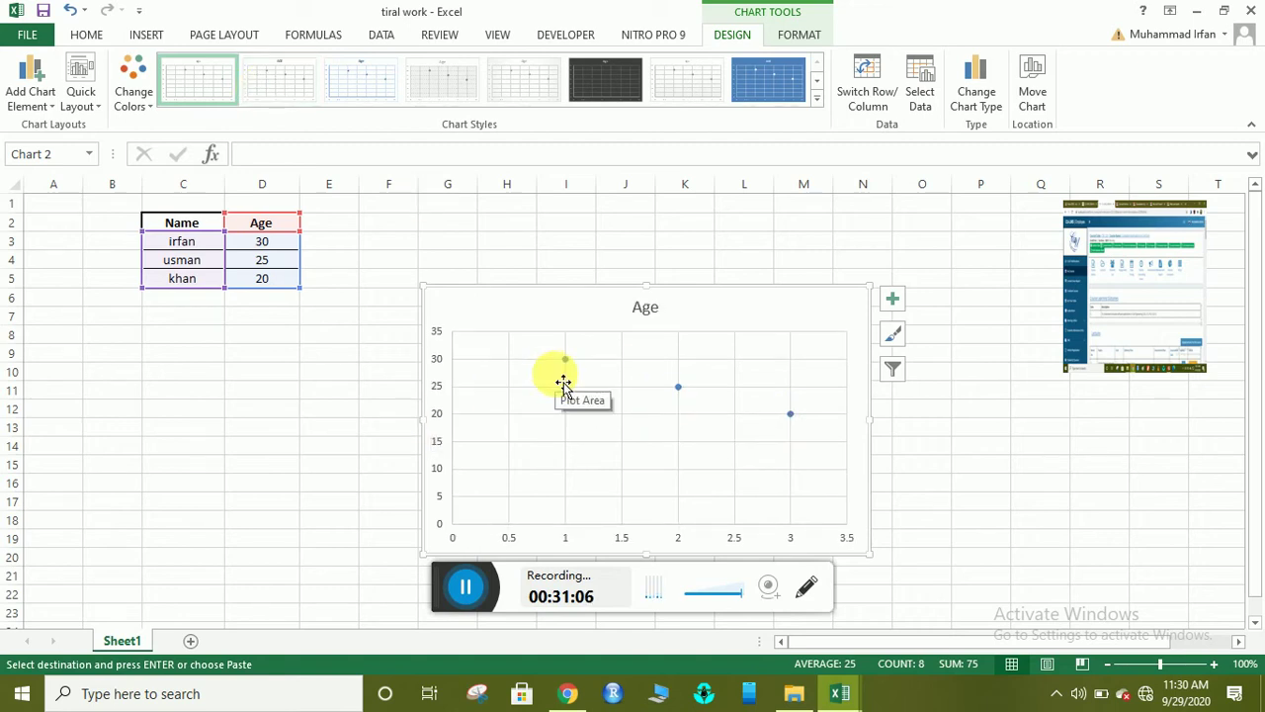
pyautogui.rightClick(484, 318)
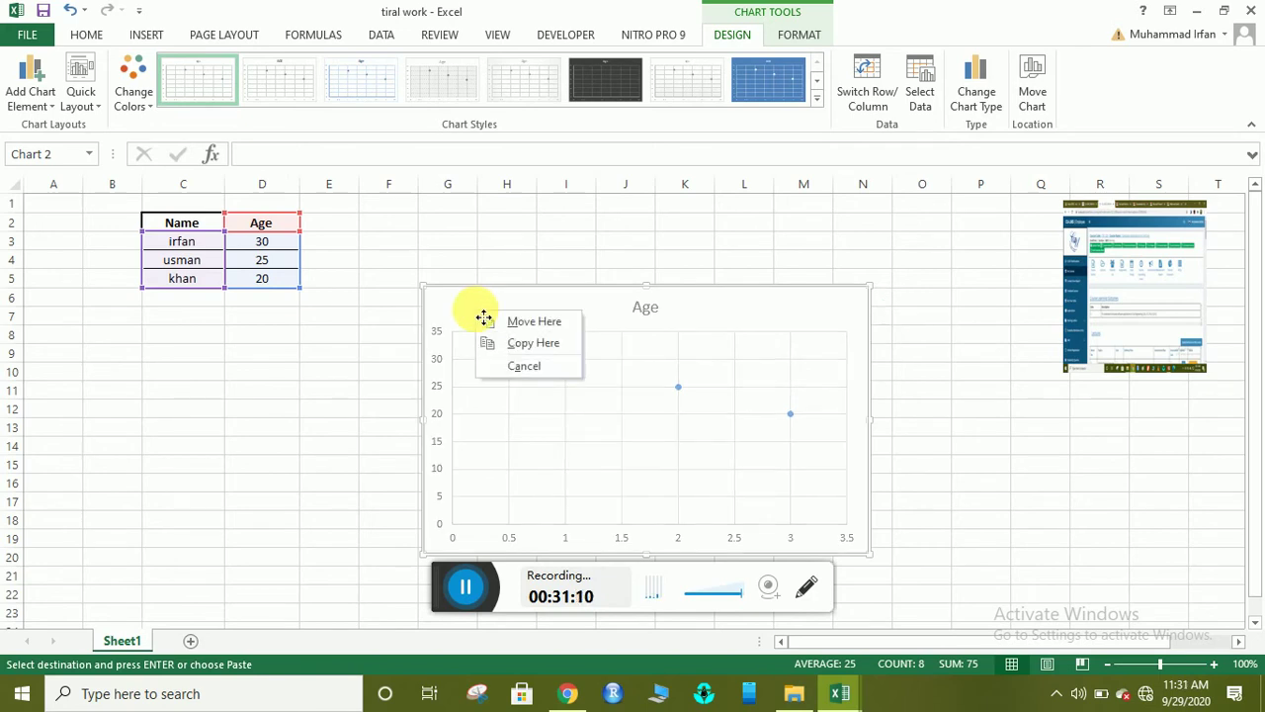
pyautogui.click(456, 307)
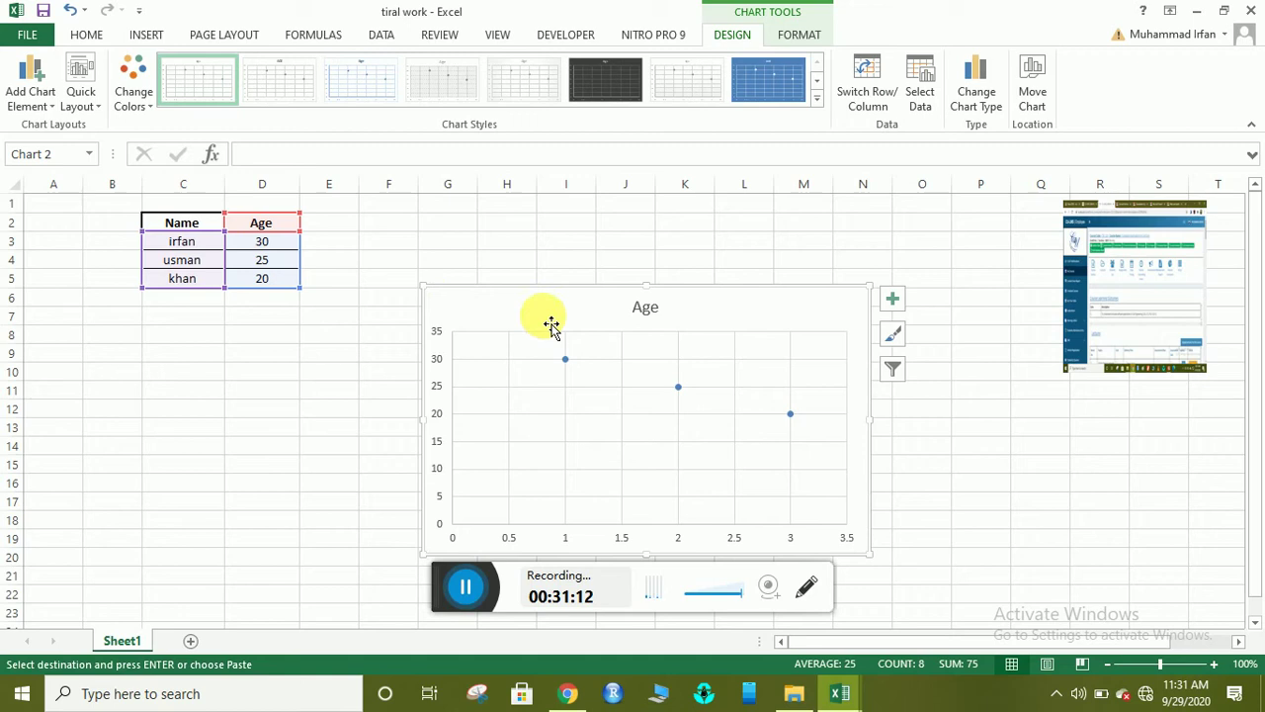
pyautogui.rightClick(549, 322)
pyautogui.click(528, 319)
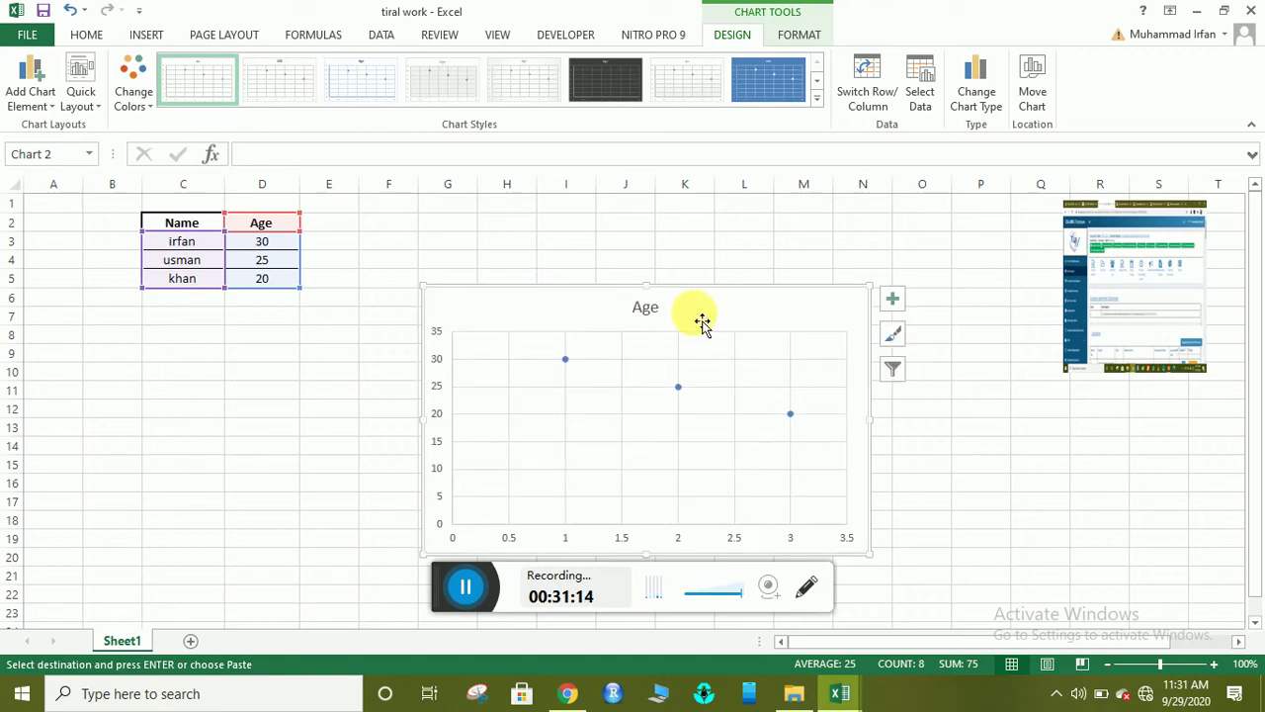
pyautogui.rightClick(779, 314)
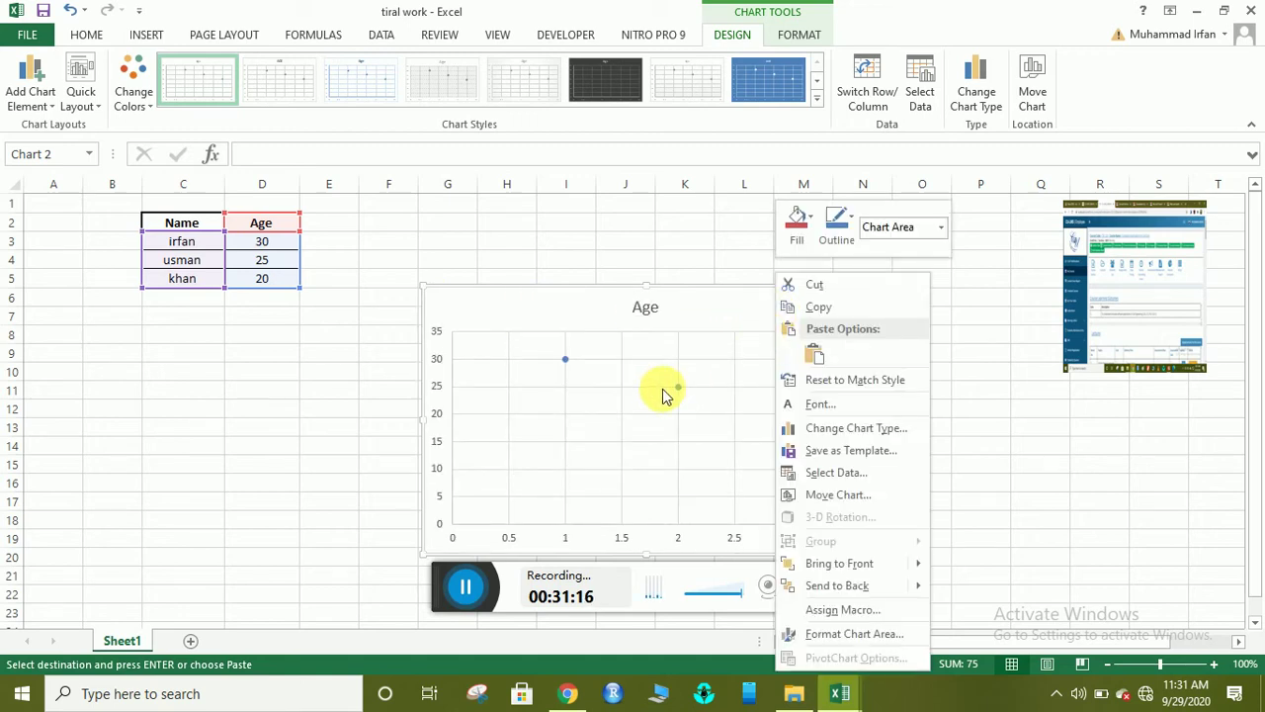
pyautogui.click(815, 302)
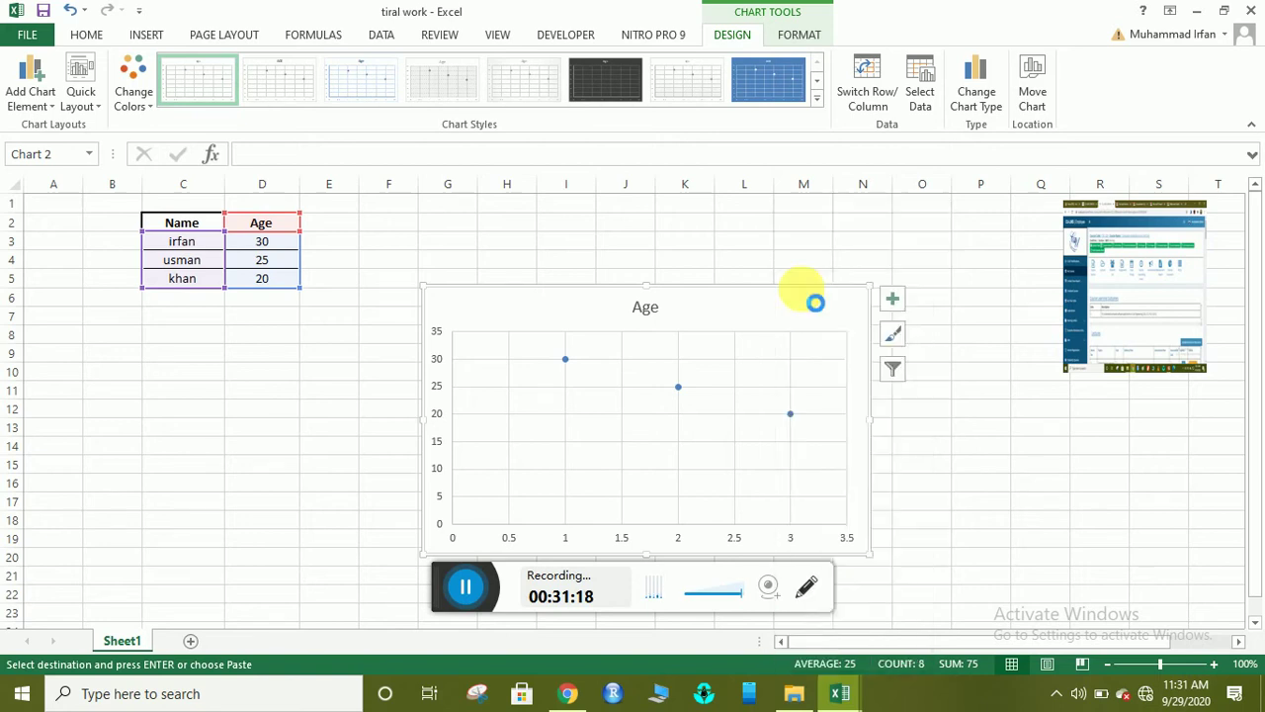
pyautogui.press('Delete')
pyautogui.click(473, 277)
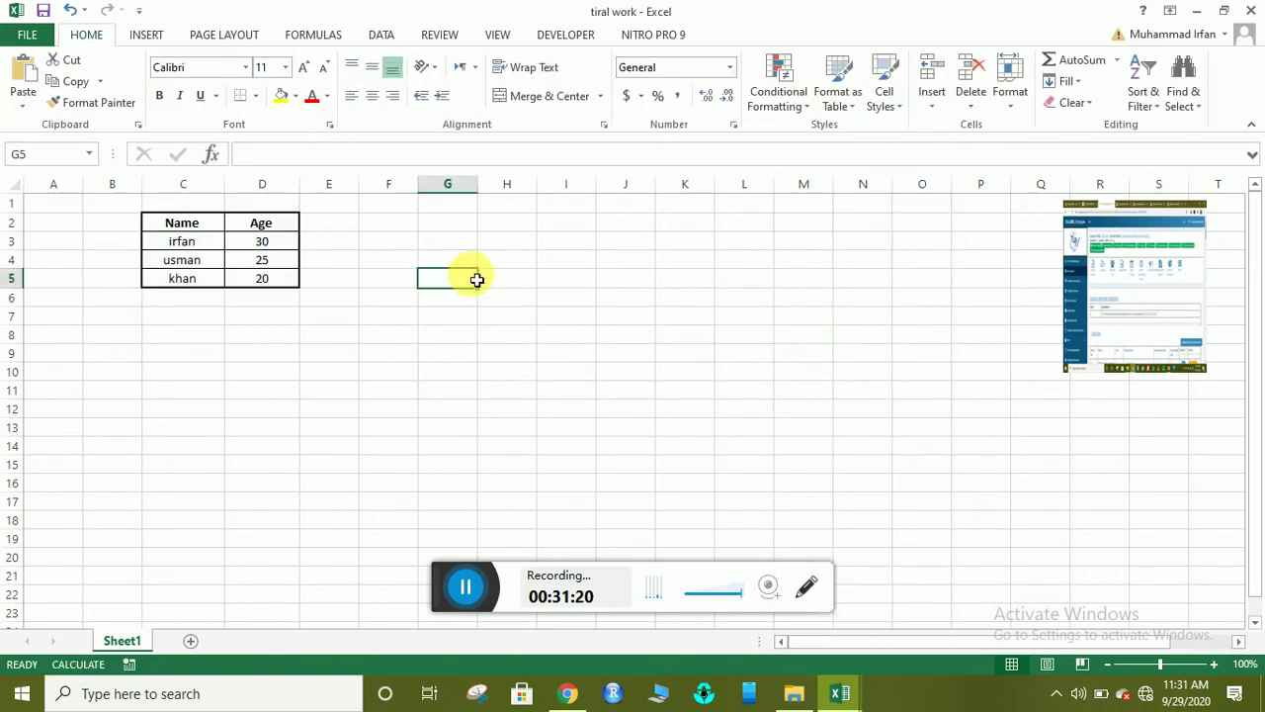
# - Insert a basic 2-D line chart of the Name/Age table in C2:D5
pyautogui.click(183, 222)
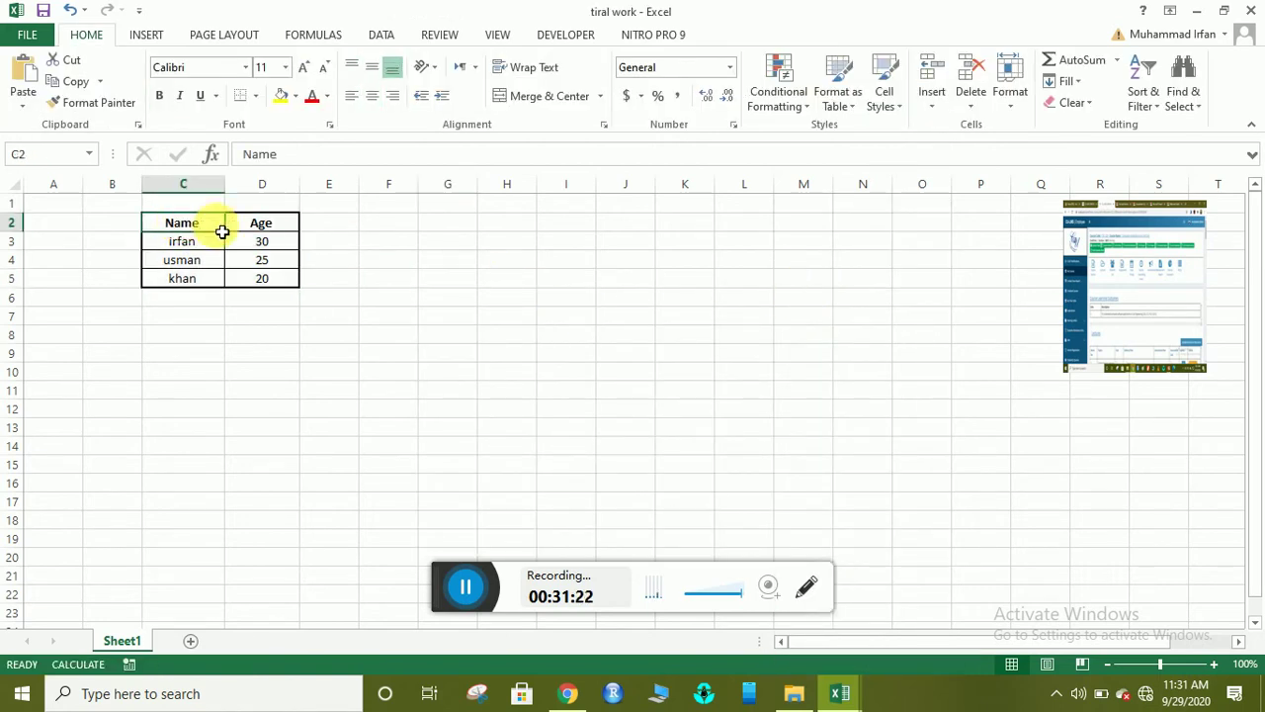
pyautogui.moveTo(223, 231); pyautogui.dragTo(259, 280)
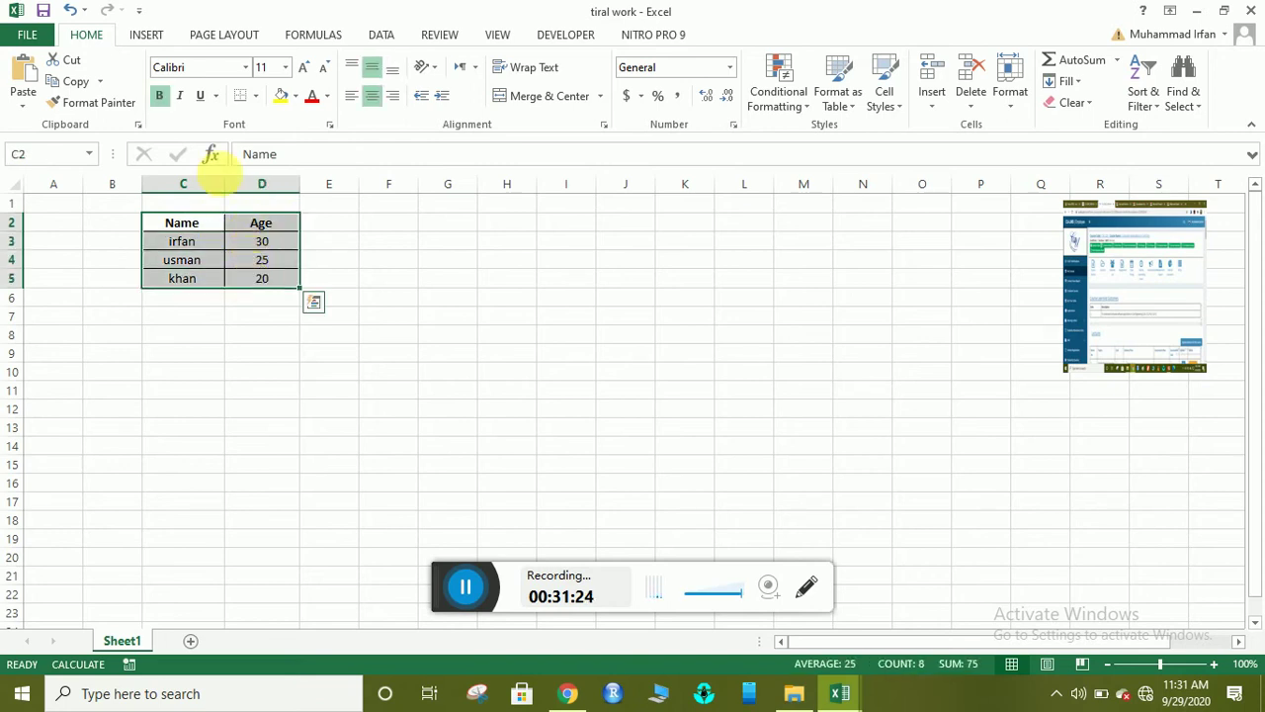
pyautogui.click(147, 34)
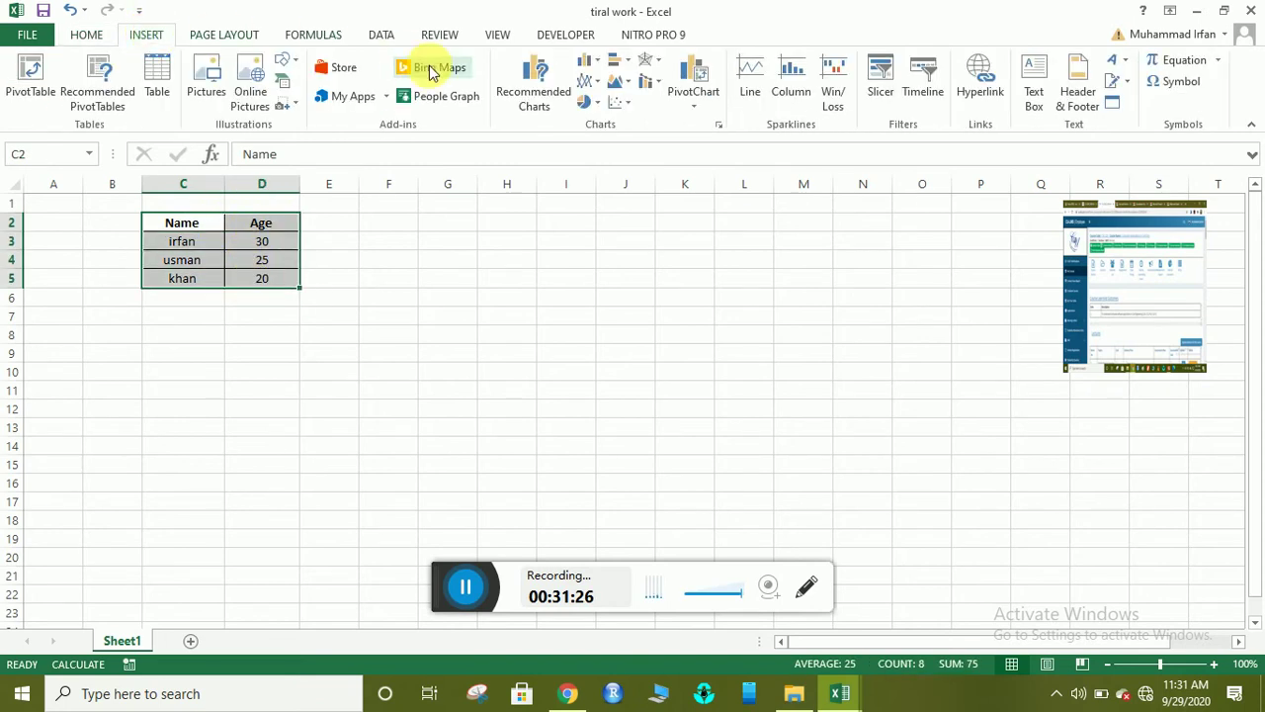
pyautogui.click(598, 84)
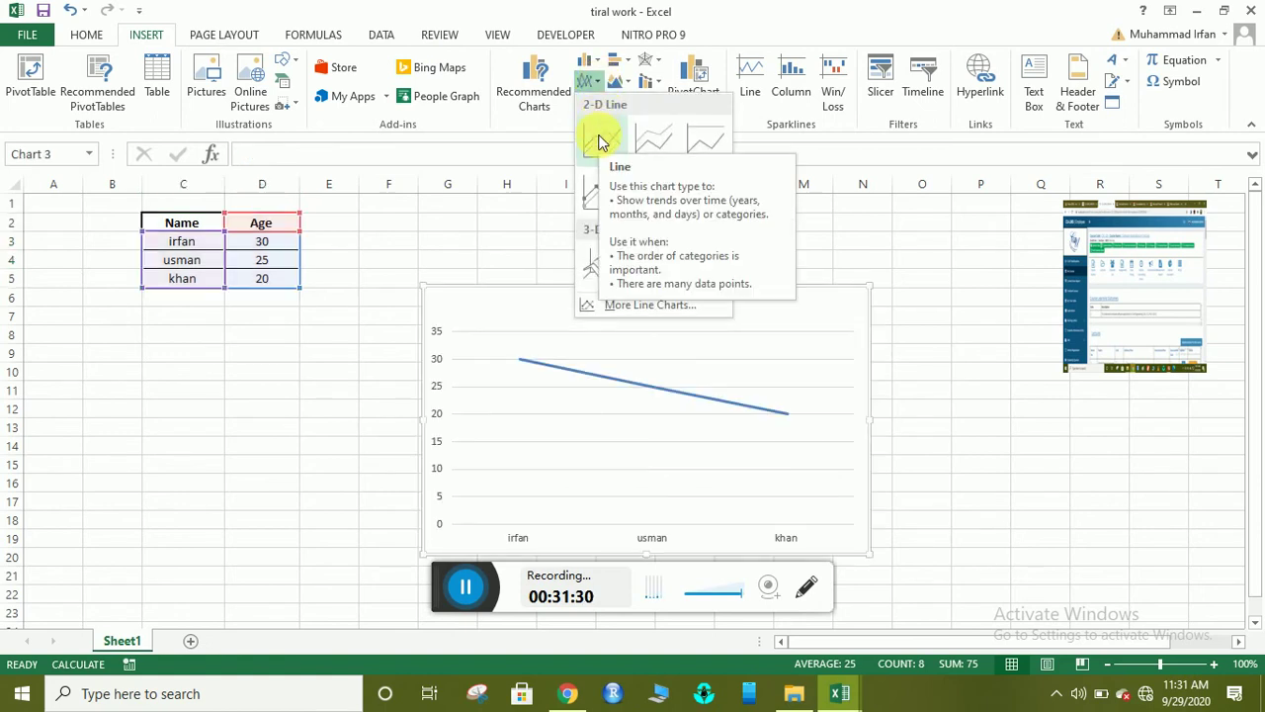
pyautogui.click(598, 141)
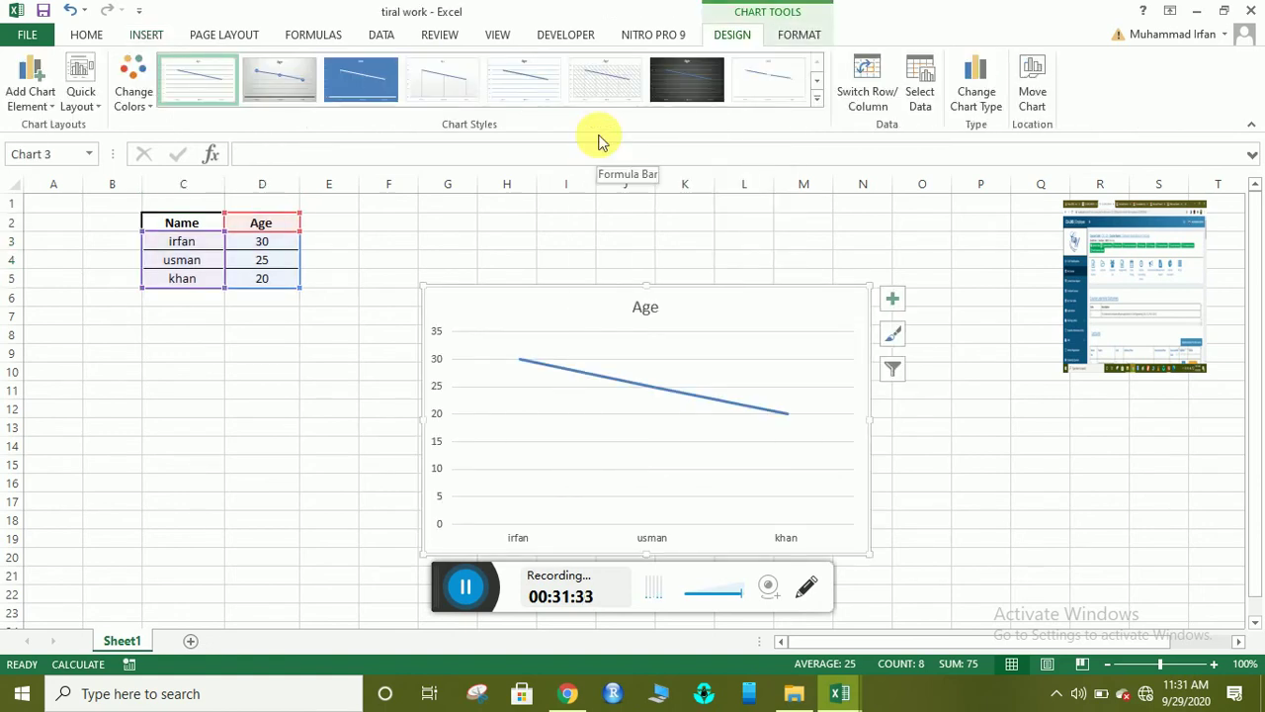
# - Select the new Age chart, deselect it again, then go to Page Layout
pyautogui.click(280, 466)
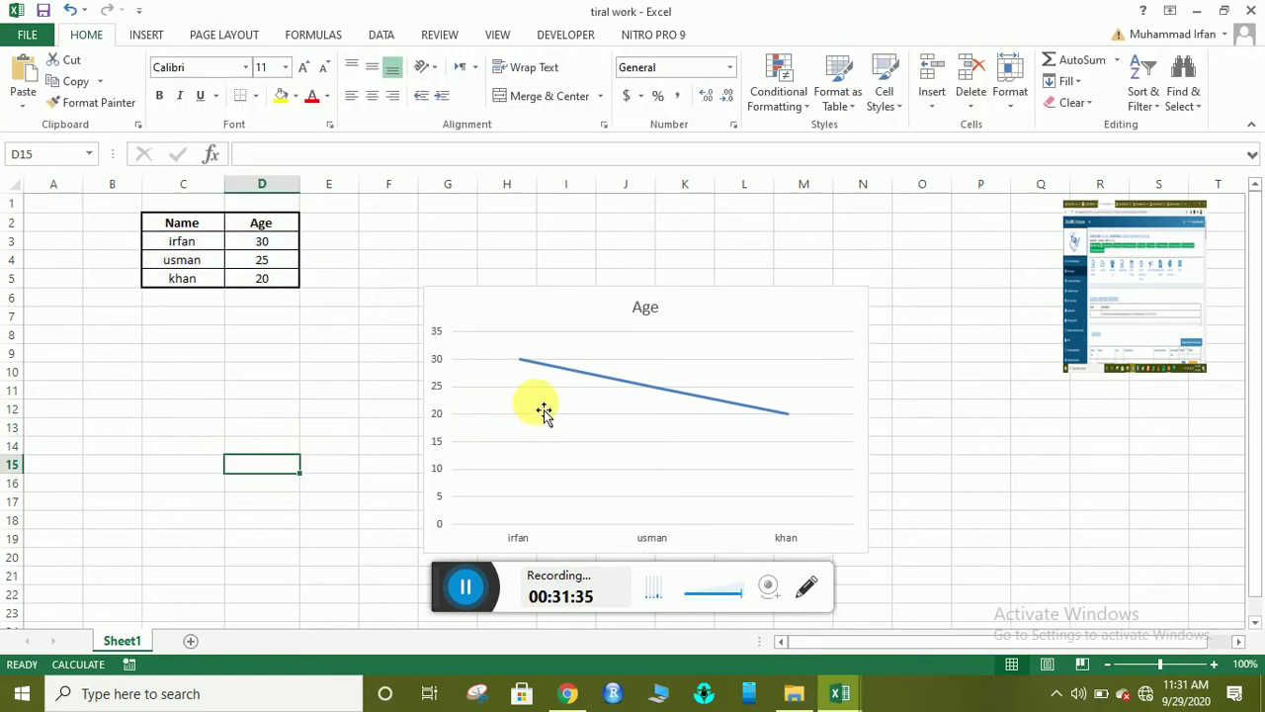
pyautogui.click(644, 307)
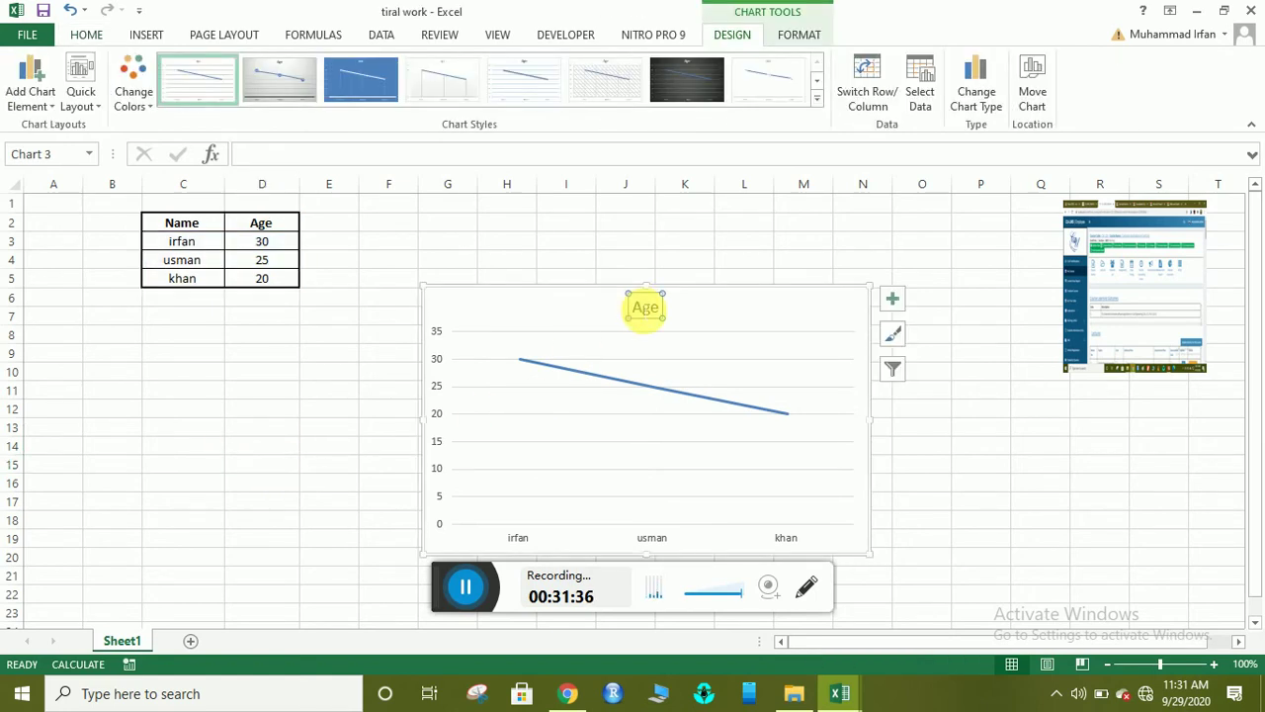
pyautogui.click(523, 319)
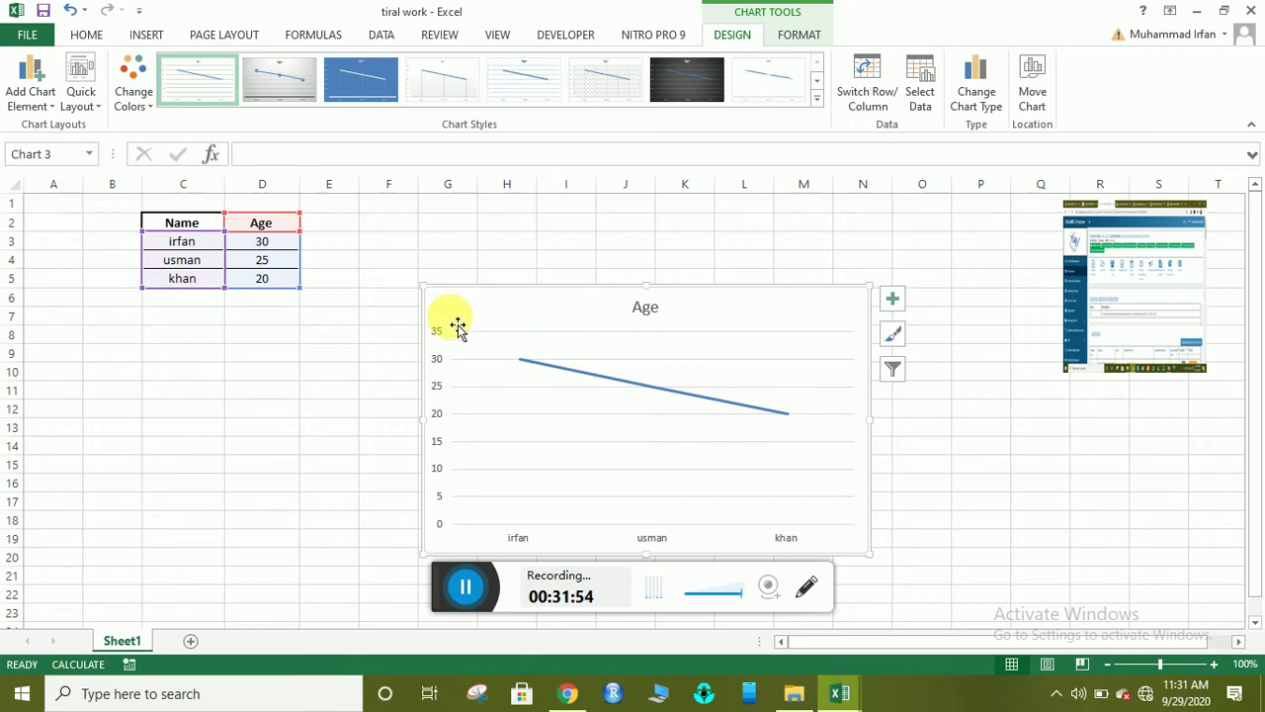
pyautogui.click(356, 354)
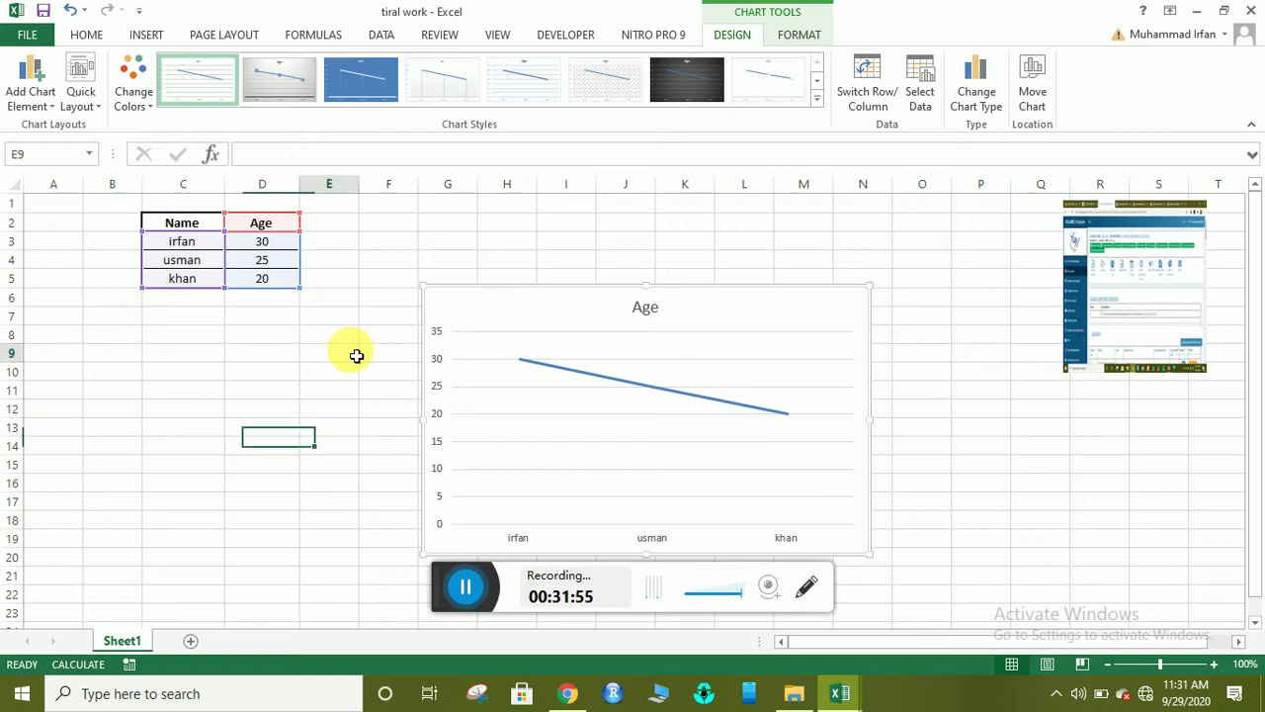
pyautogui.click(221, 35)
# - Return to the Insert ribbon
pyautogui.click(146, 35)
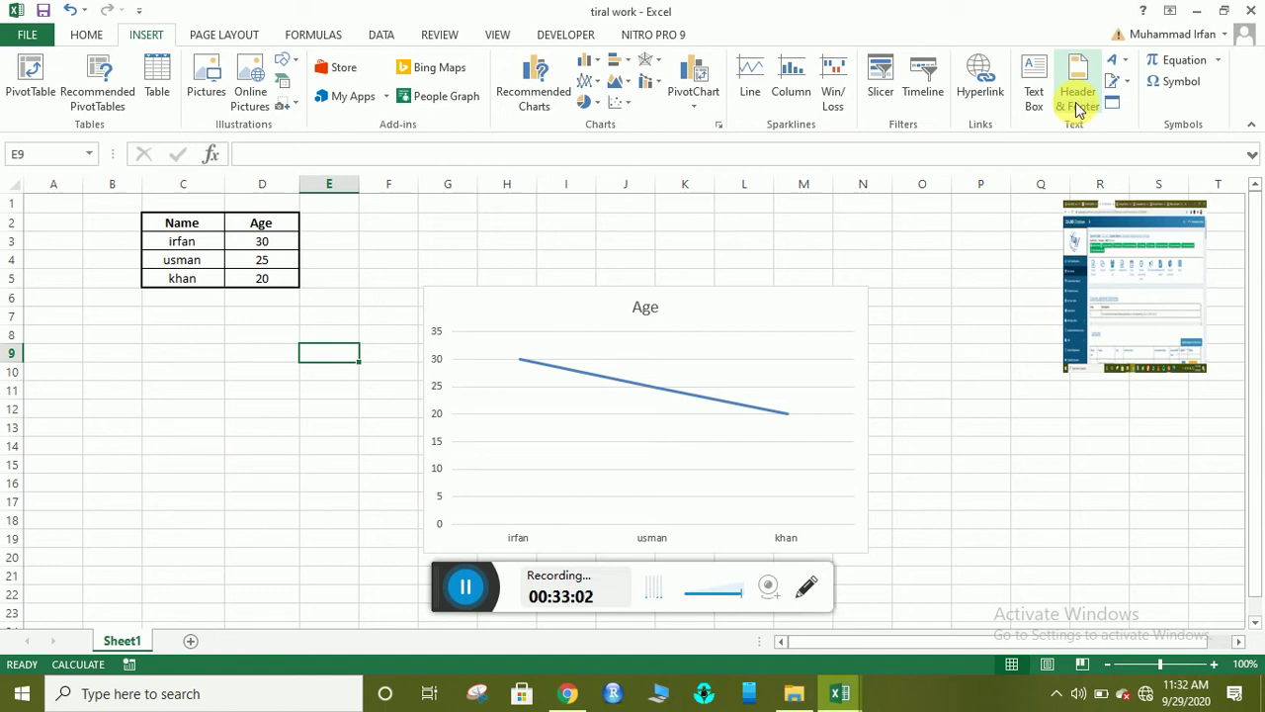
# - Insert the built-in Area of Circle equation (A = πr²) from the Equation gallery
pyautogui.click(1222, 63)
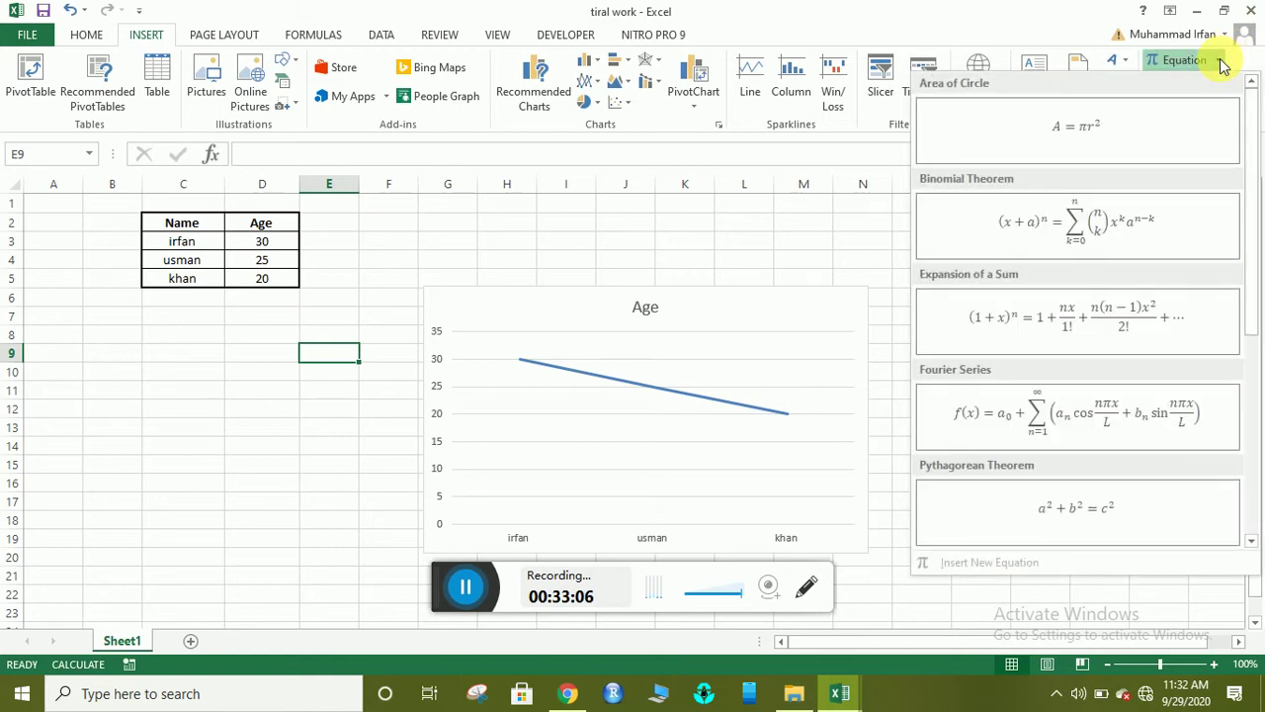
pyautogui.click(1222, 63)
pyautogui.click(1223, 63)
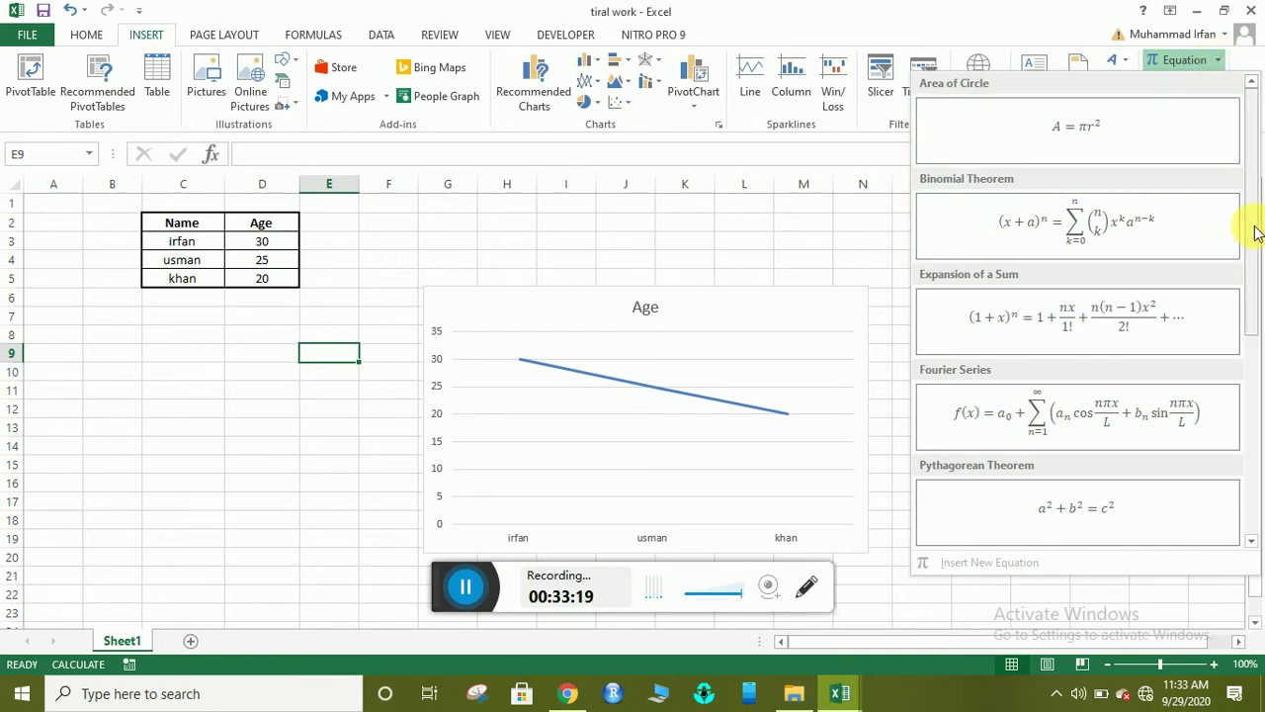
pyautogui.moveTo(1259, 257); pyautogui.dragTo(1260, 393)
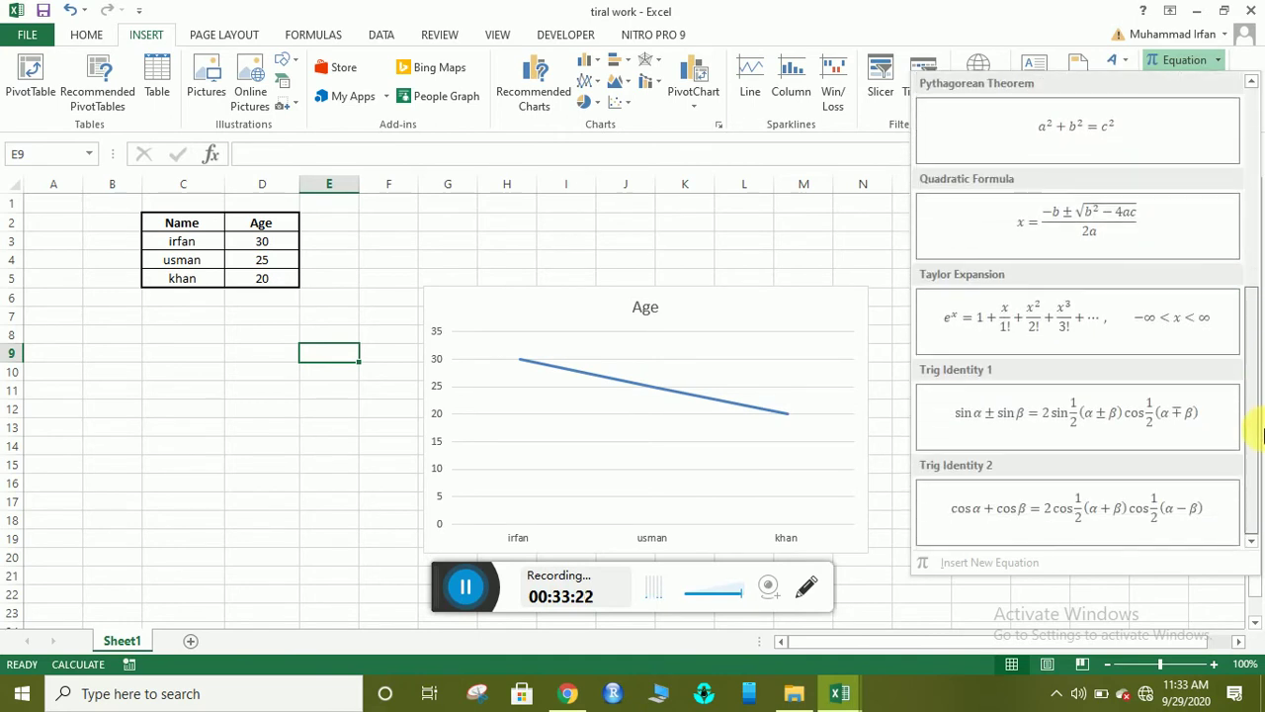
pyautogui.moveTo(1259, 394); pyautogui.dragTo(1243, 217)
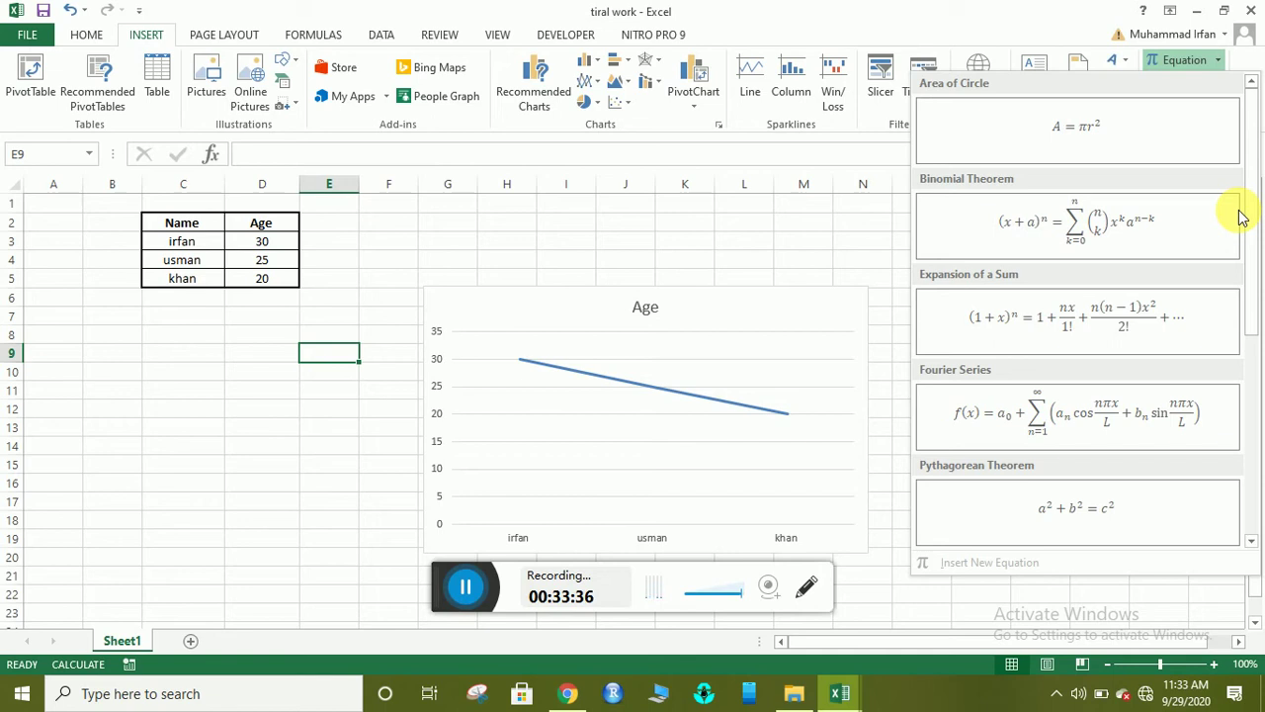
pyautogui.click(1050, 143)
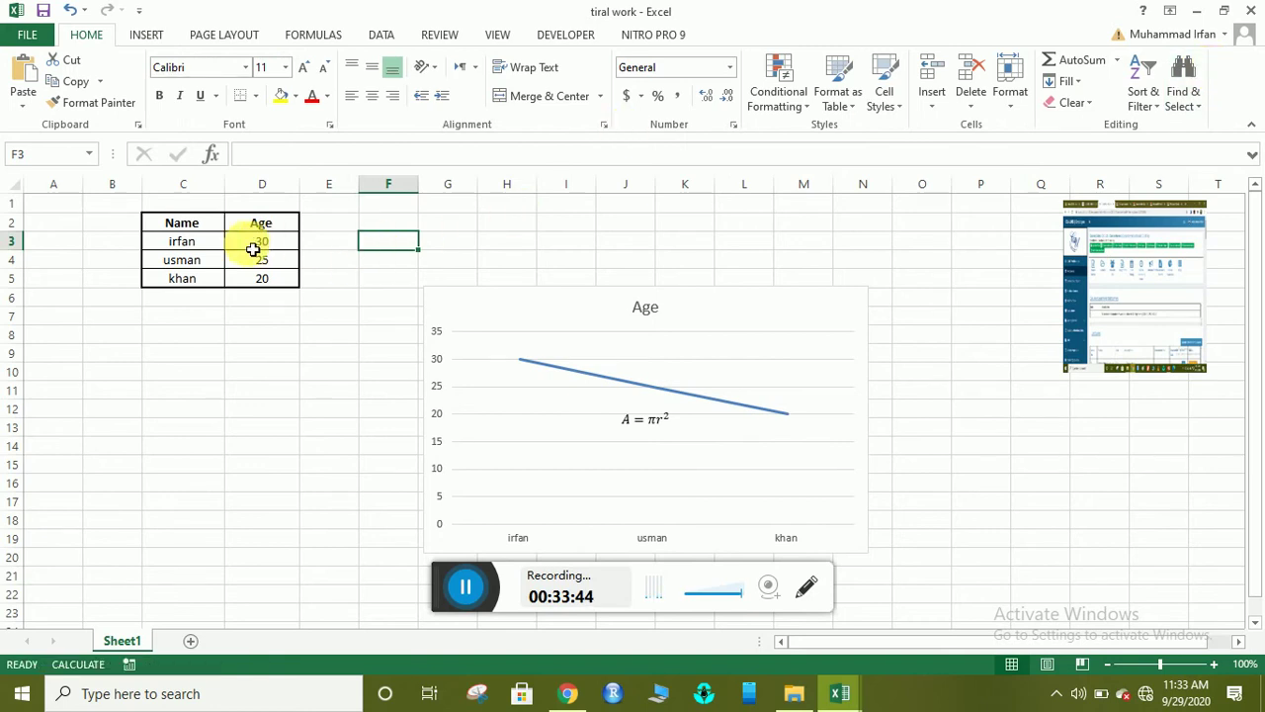
# - Select cell F3, then reopen and close the Equation gallery without inserting anything
pyautogui.click(253, 247)
pyautogui.click(370, 245)
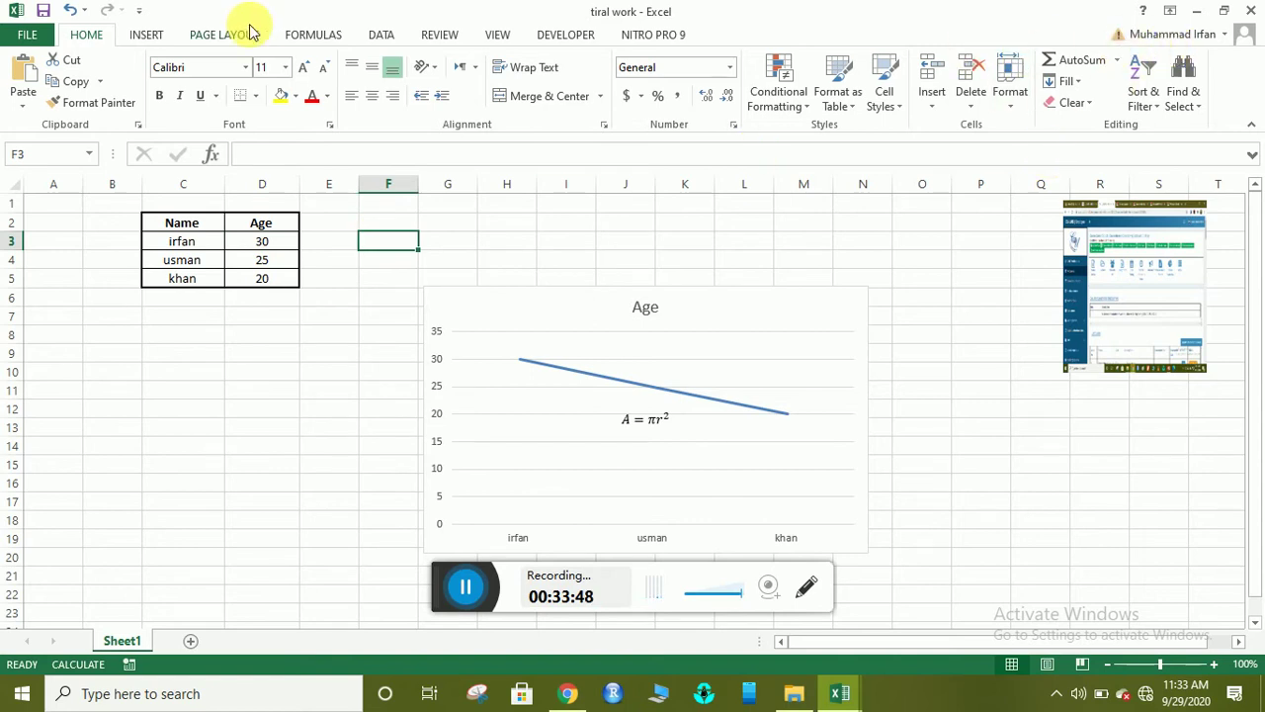
pyautogui.click(161, 27)
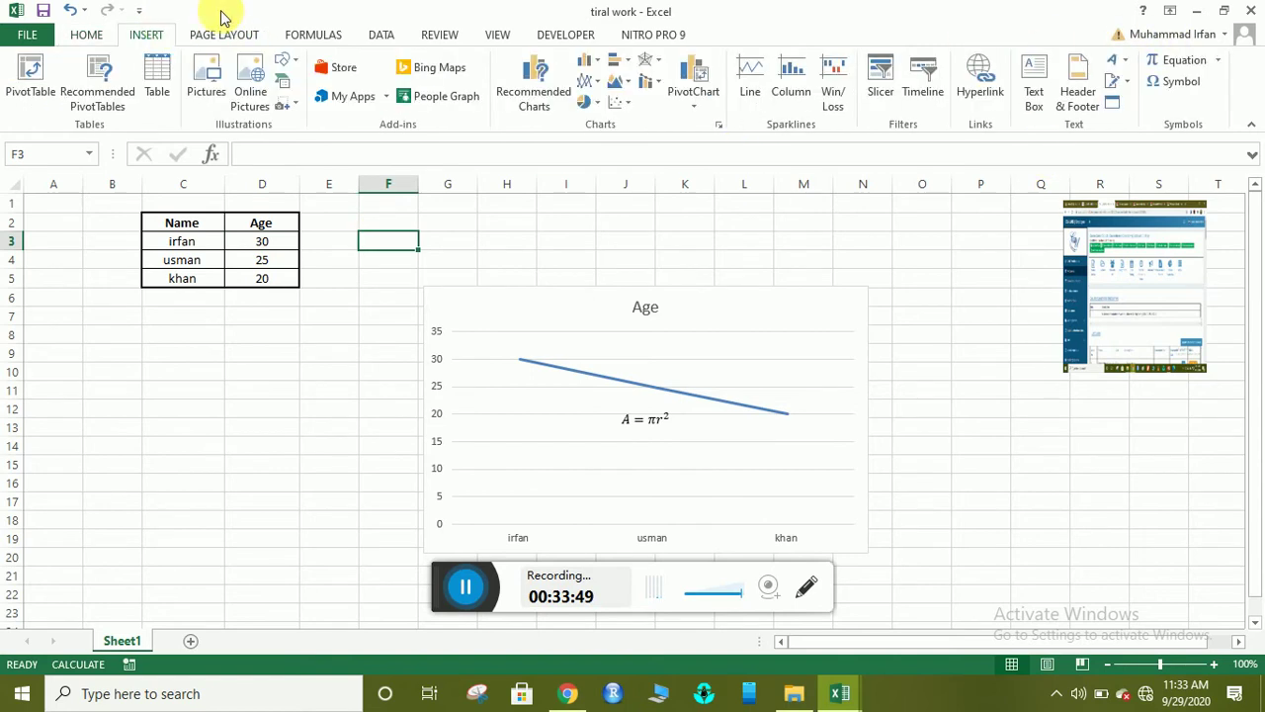
pyautogui.click(1220, 62)
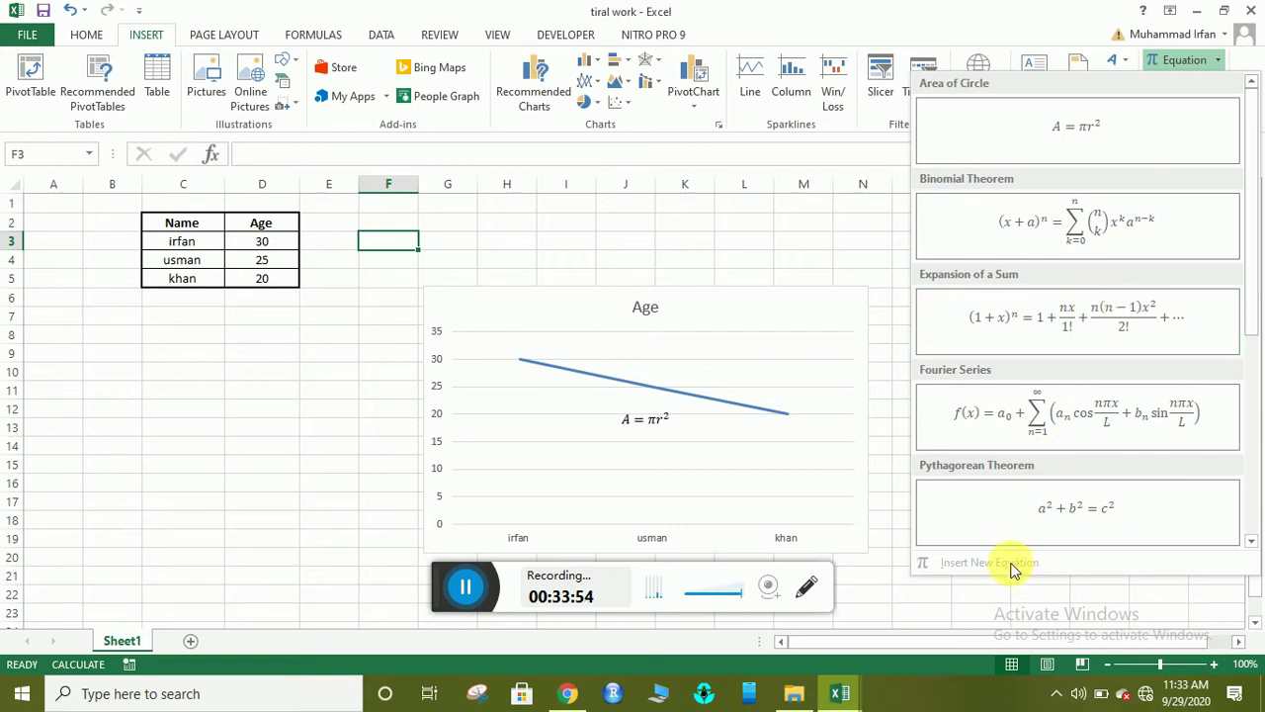
pyautogui.click(951, 566)
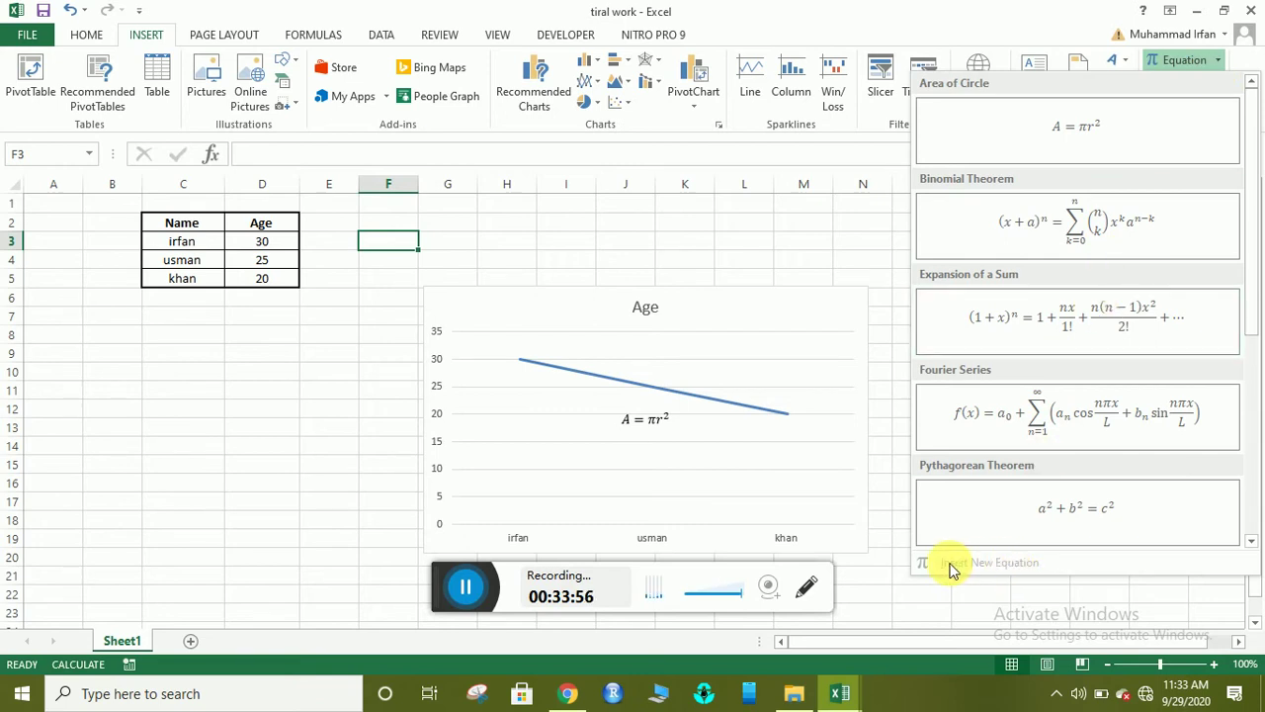
pyautogui.click(854, 242)
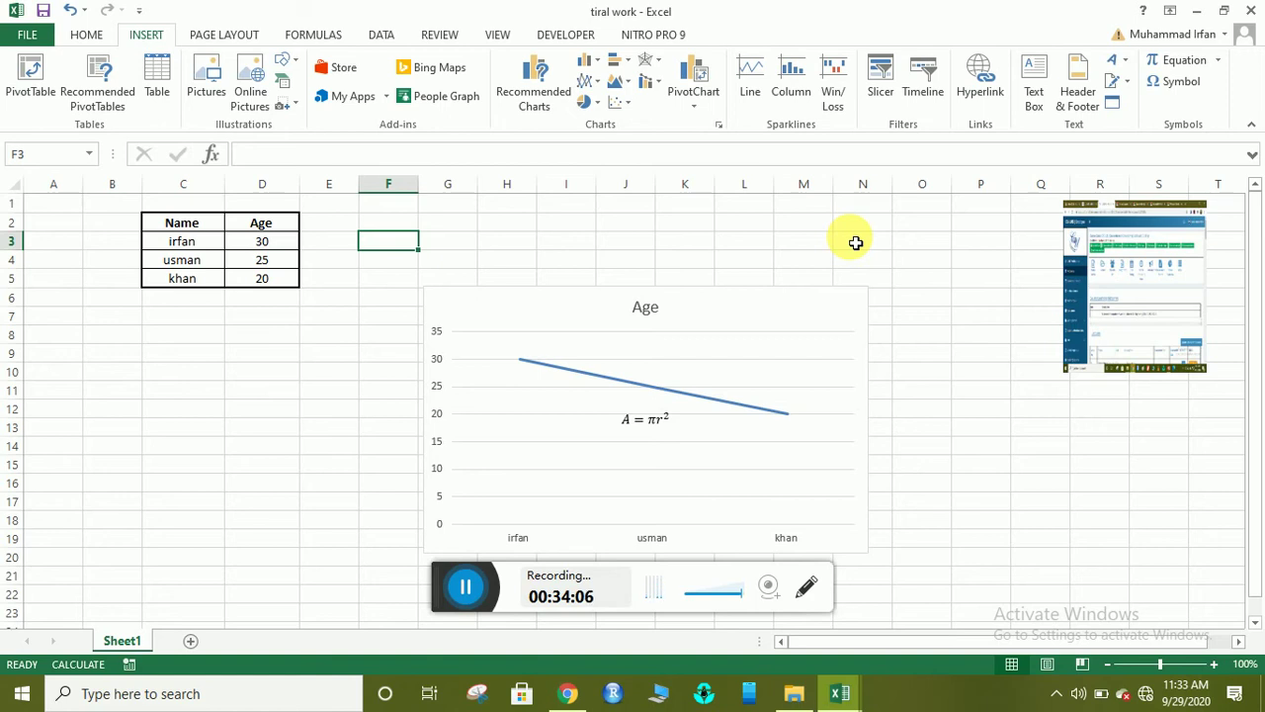
# - Insert the Δ (Increment) symbol twice into F3 from the Symbol dialog, then close it
pyautogui.click(1181, 82)
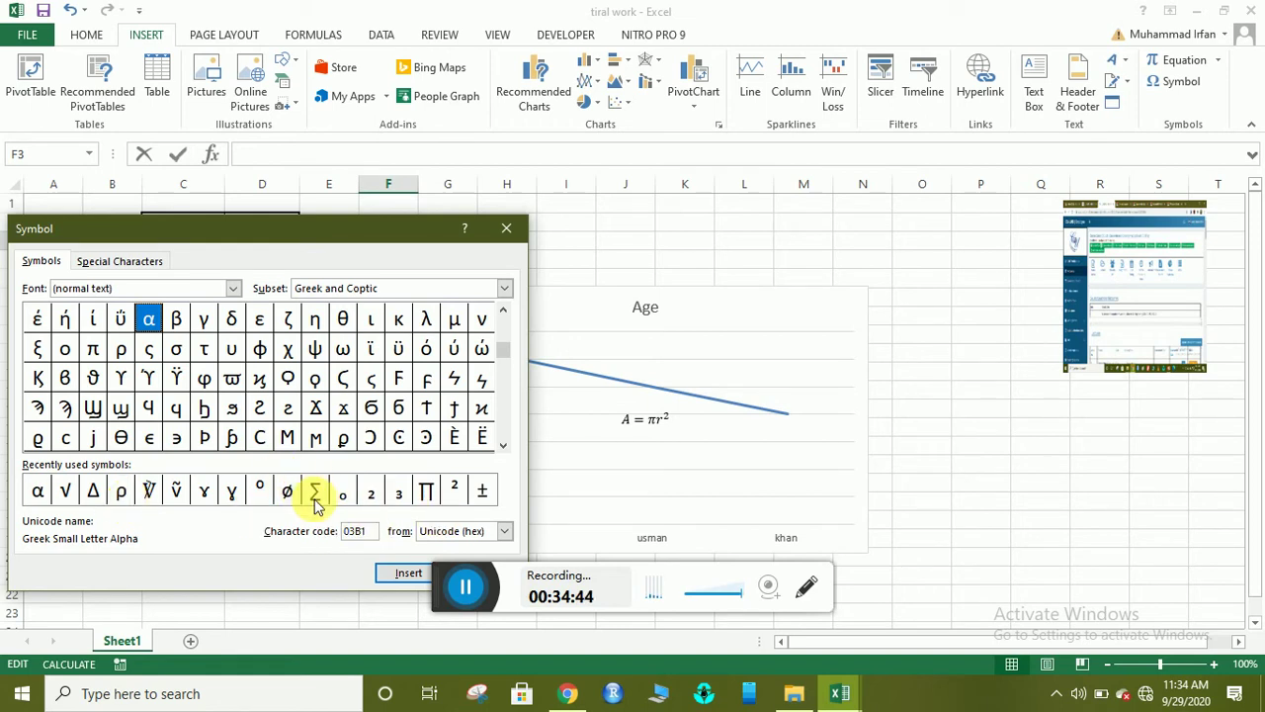
pyautogui.click(93, 491)
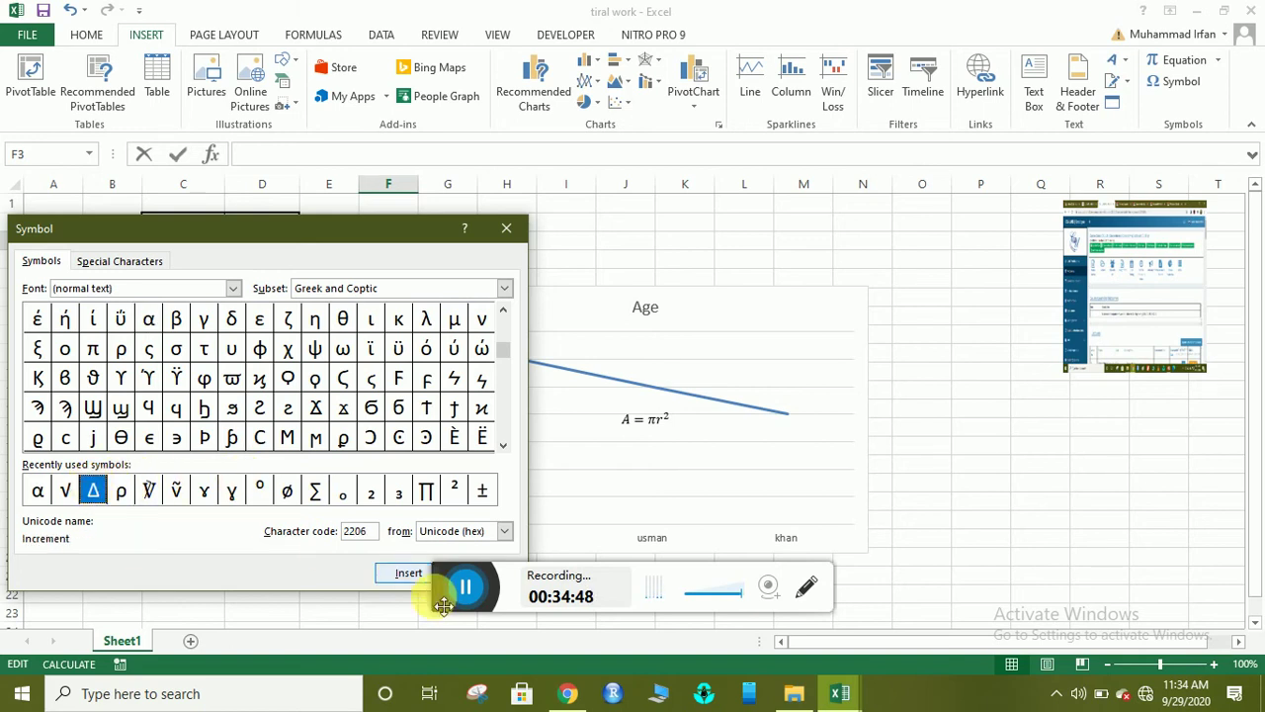
pyautogui.click(397, 575)
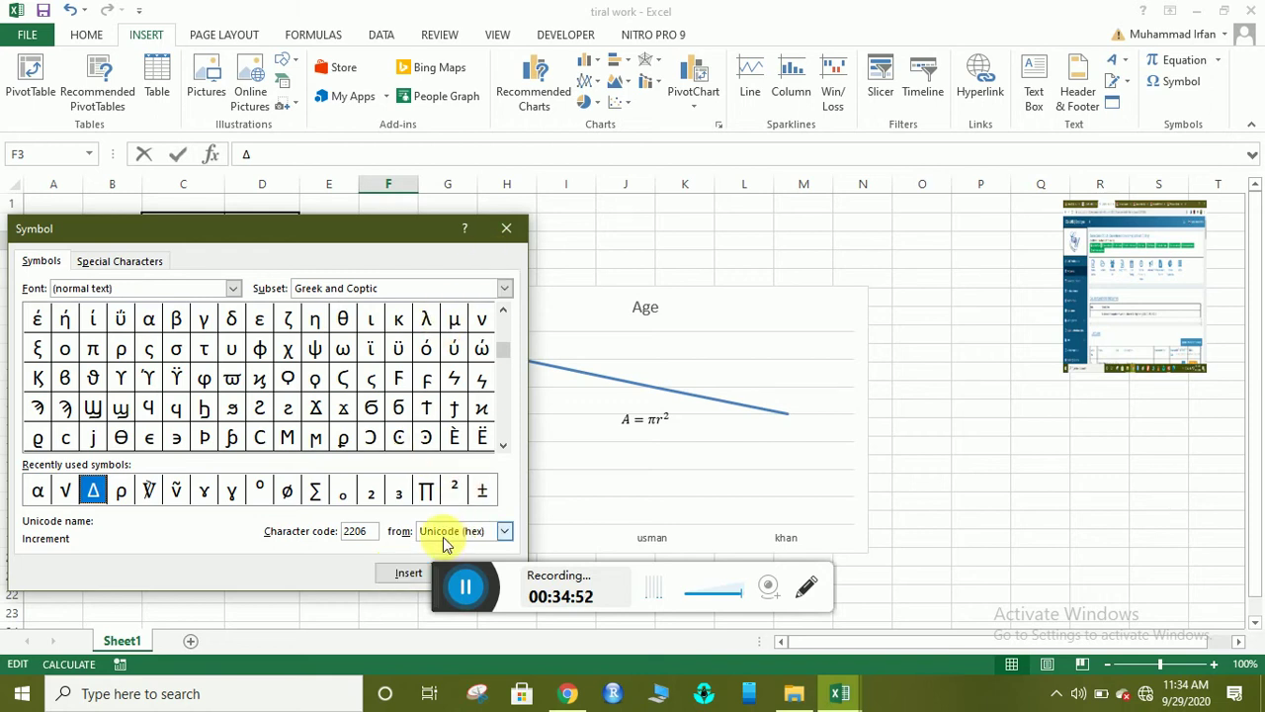
pyautogui.click(403, 575)
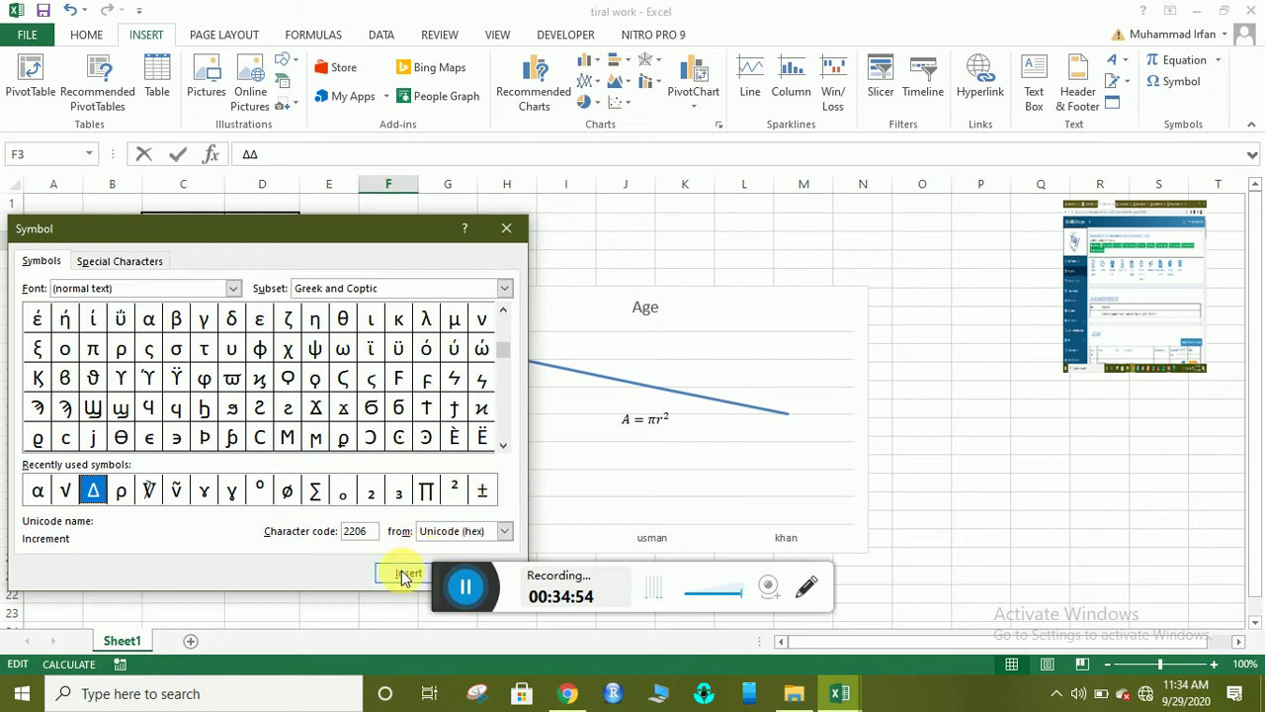
pyautogui.click(506, 229)
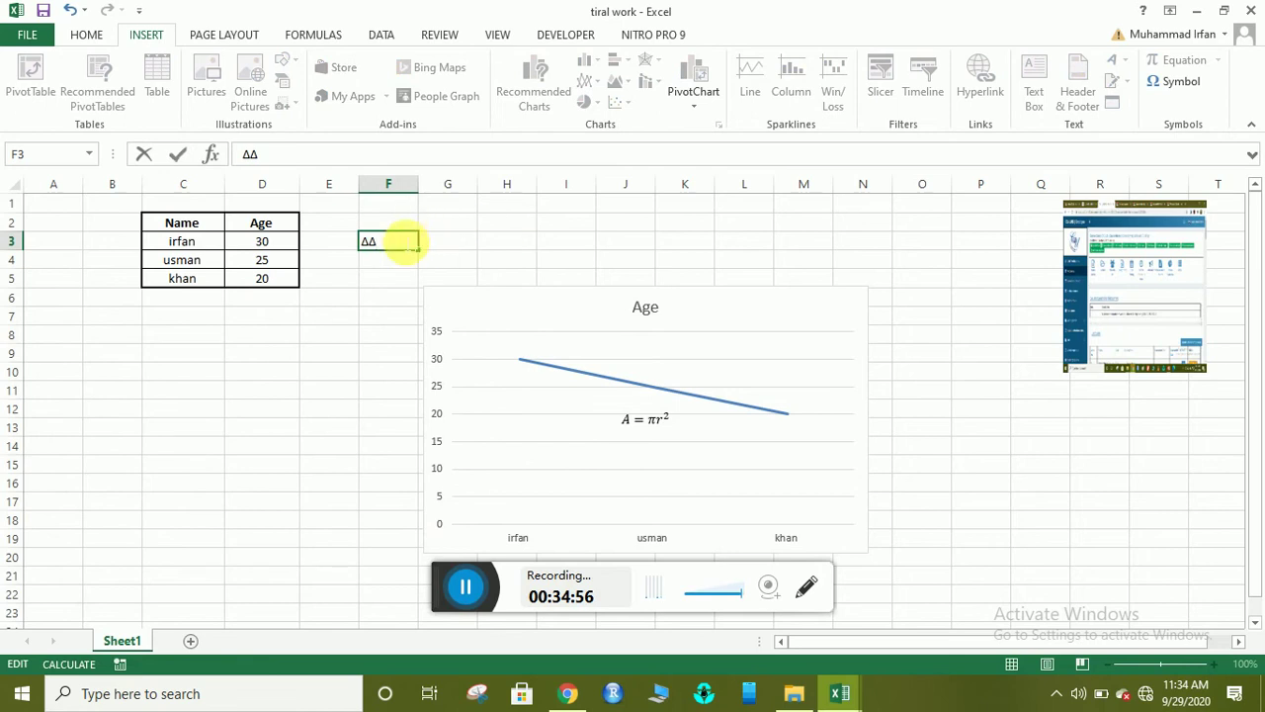
pyautogui.press('BackSpace')
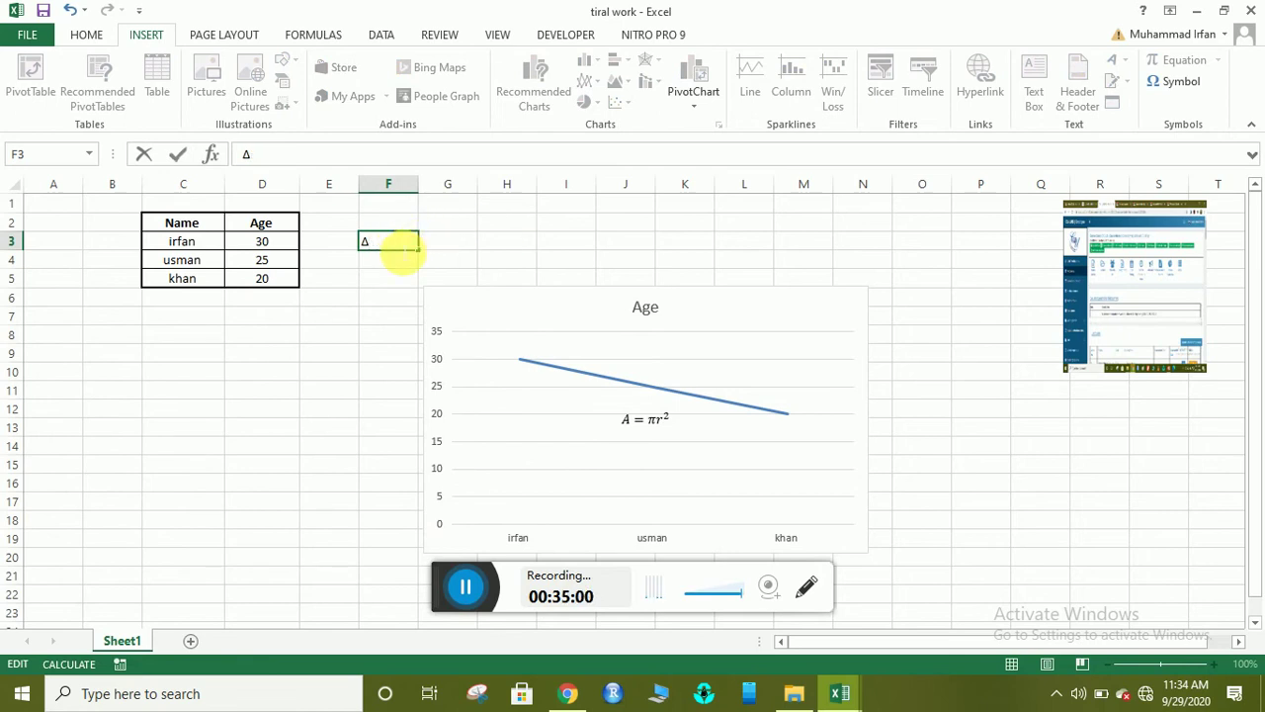
pyautogui.click(390, 275)
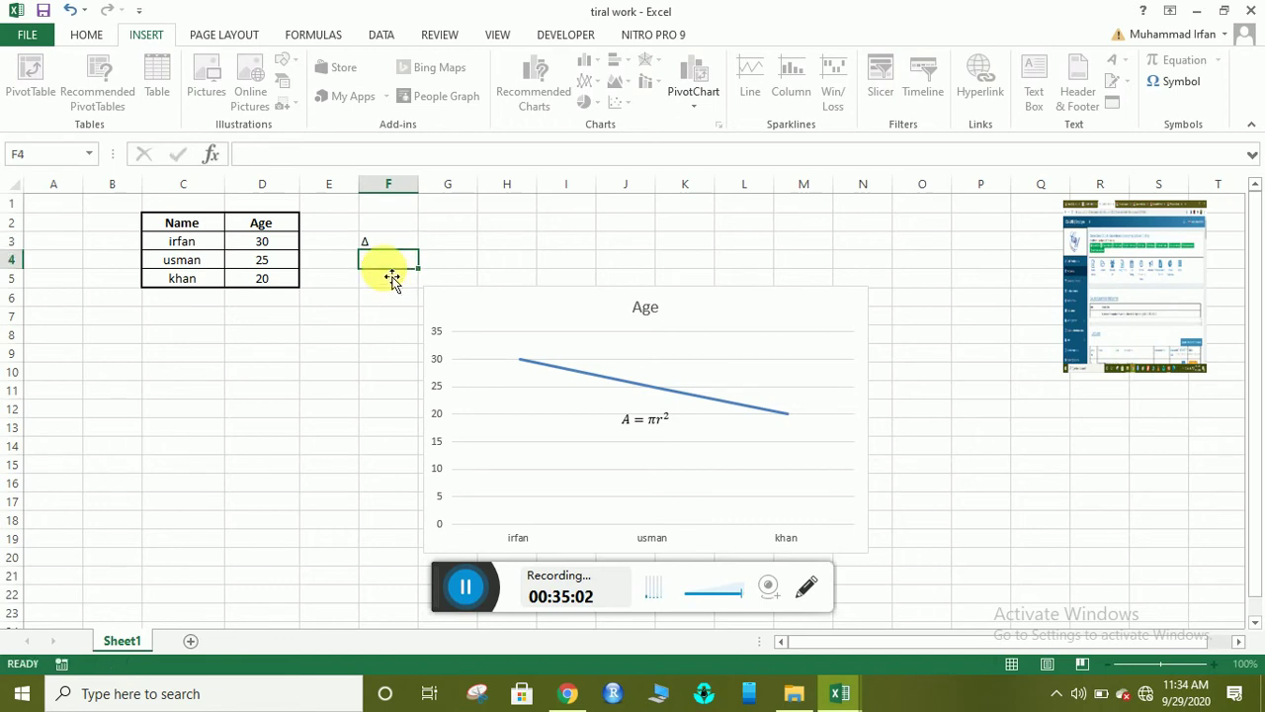
pyautogui.click(381, 241)
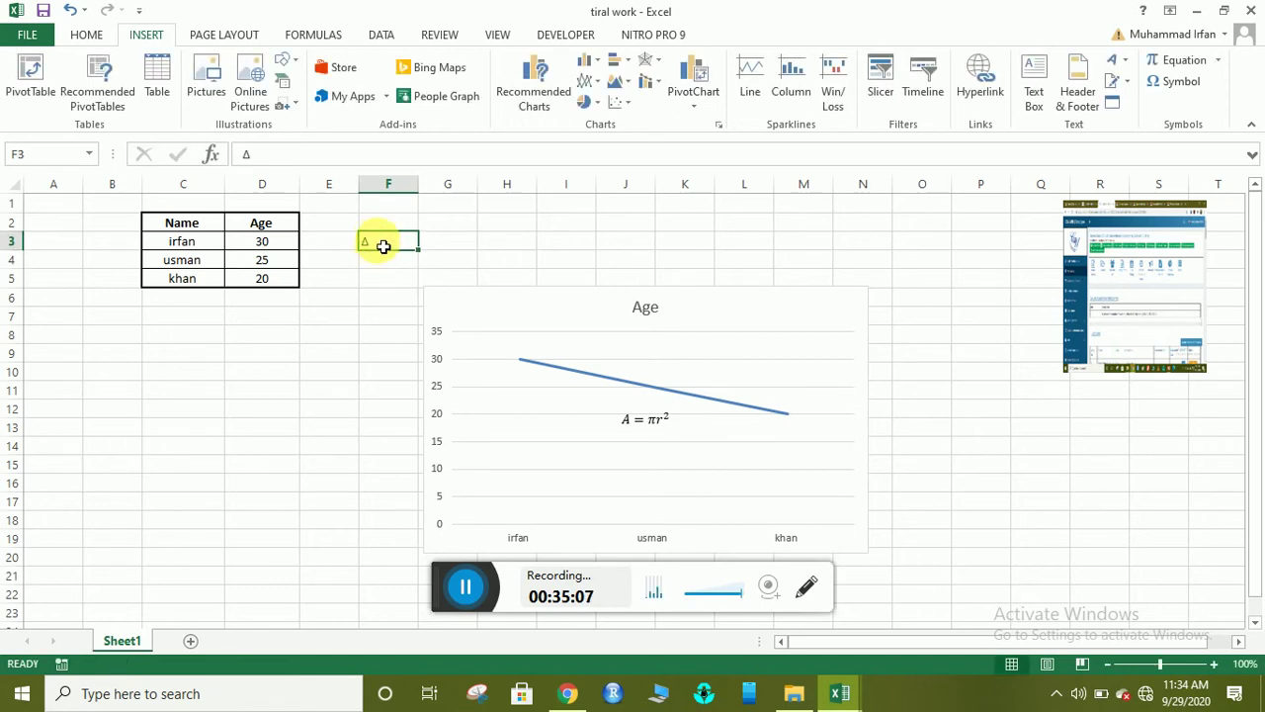
pyautogui.click(383, 269)
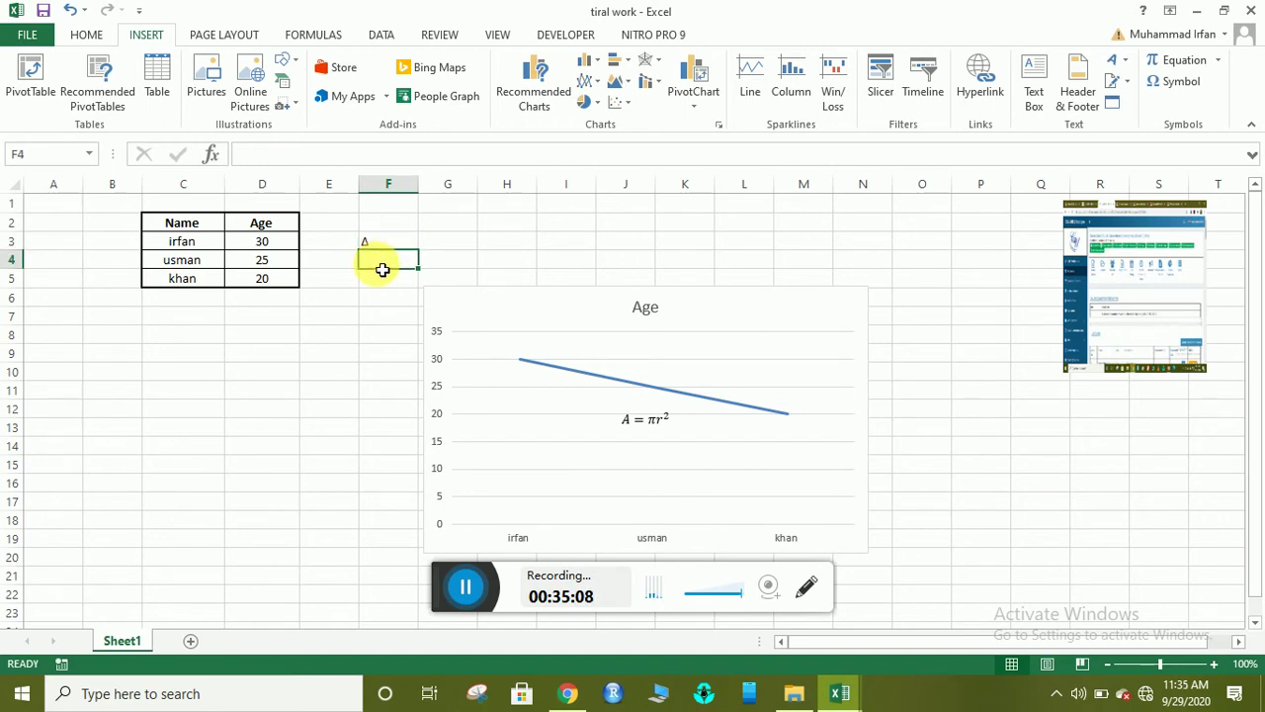
pyautogui.click(383, 249)
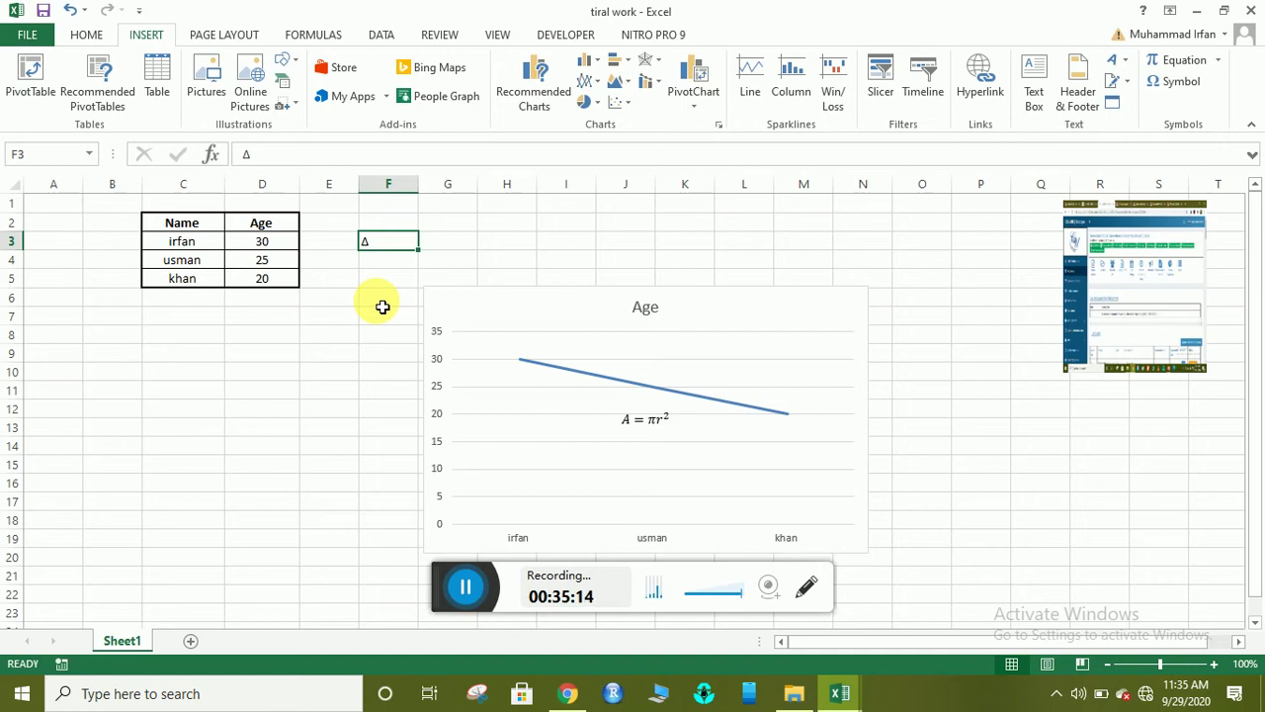
# - Type 'kjgk' into C8, then overwrite it with 'jghjgj'
pyautogui.click(190, 346)
pyautogui.write('kj')
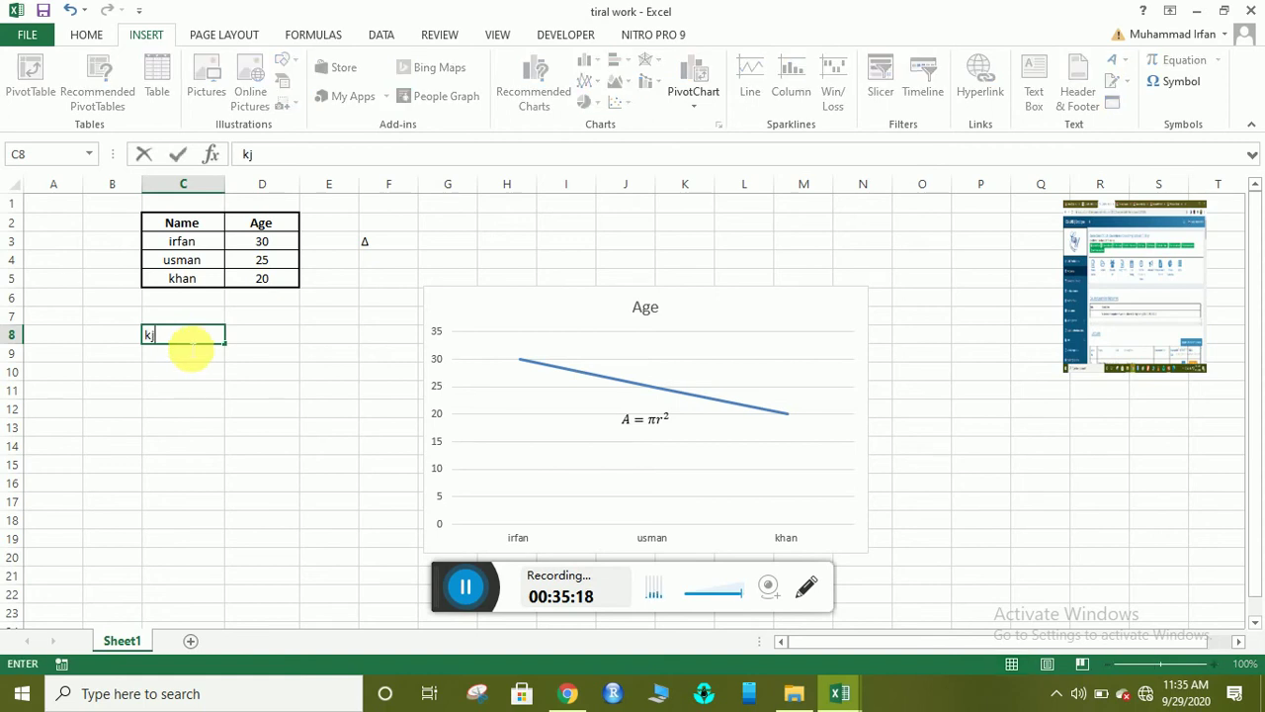
pyautogui.write('gk')
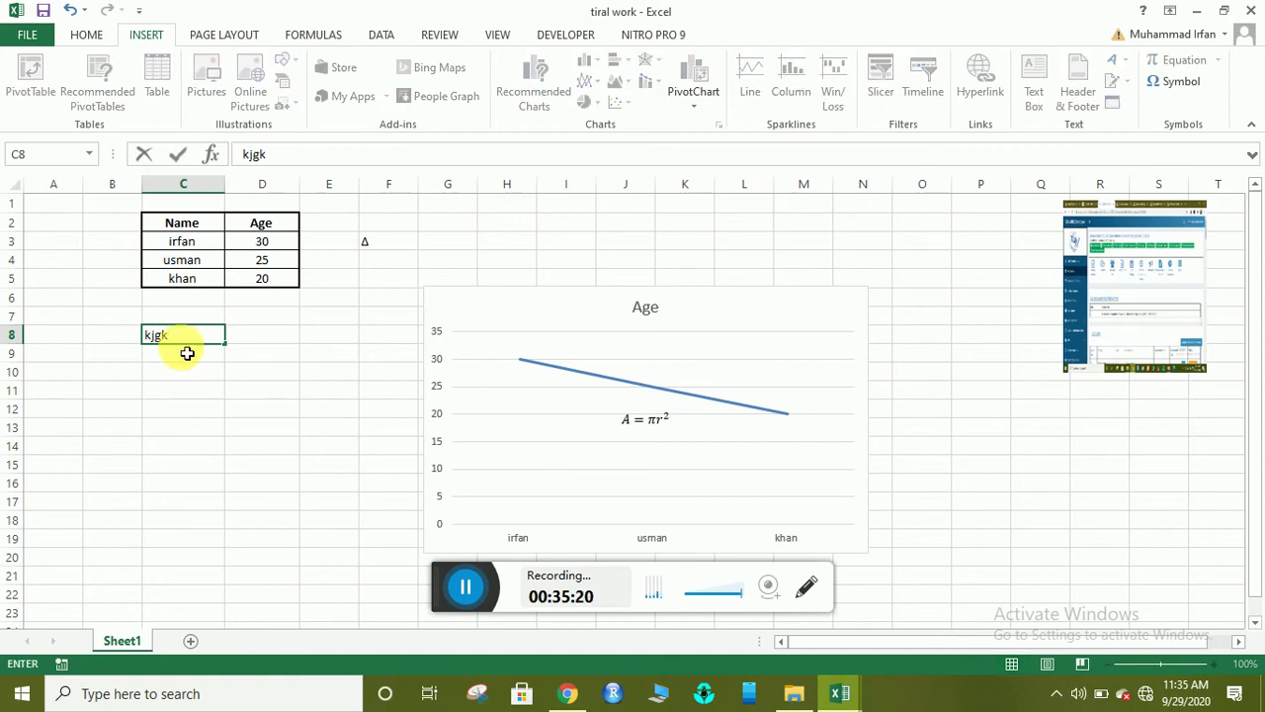
pyautogui.click(187, 357)
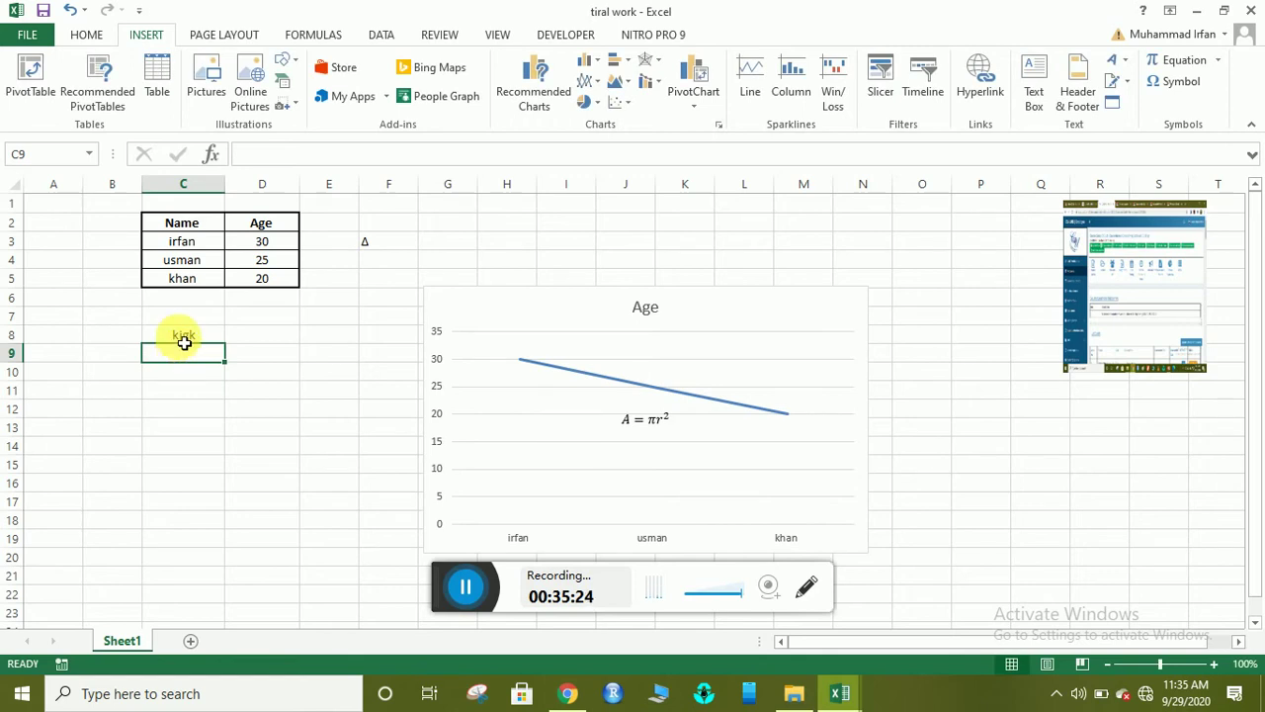
pyautogui.click(184, 342)
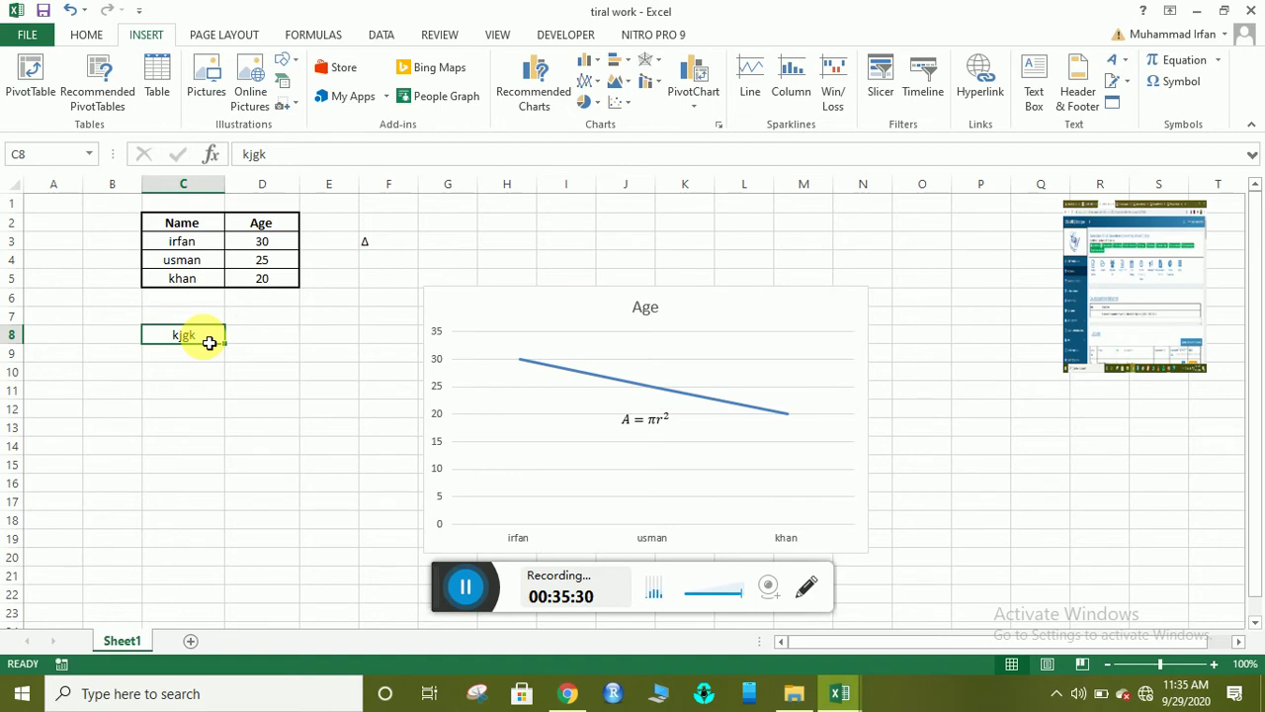
pyautogui.write('j')
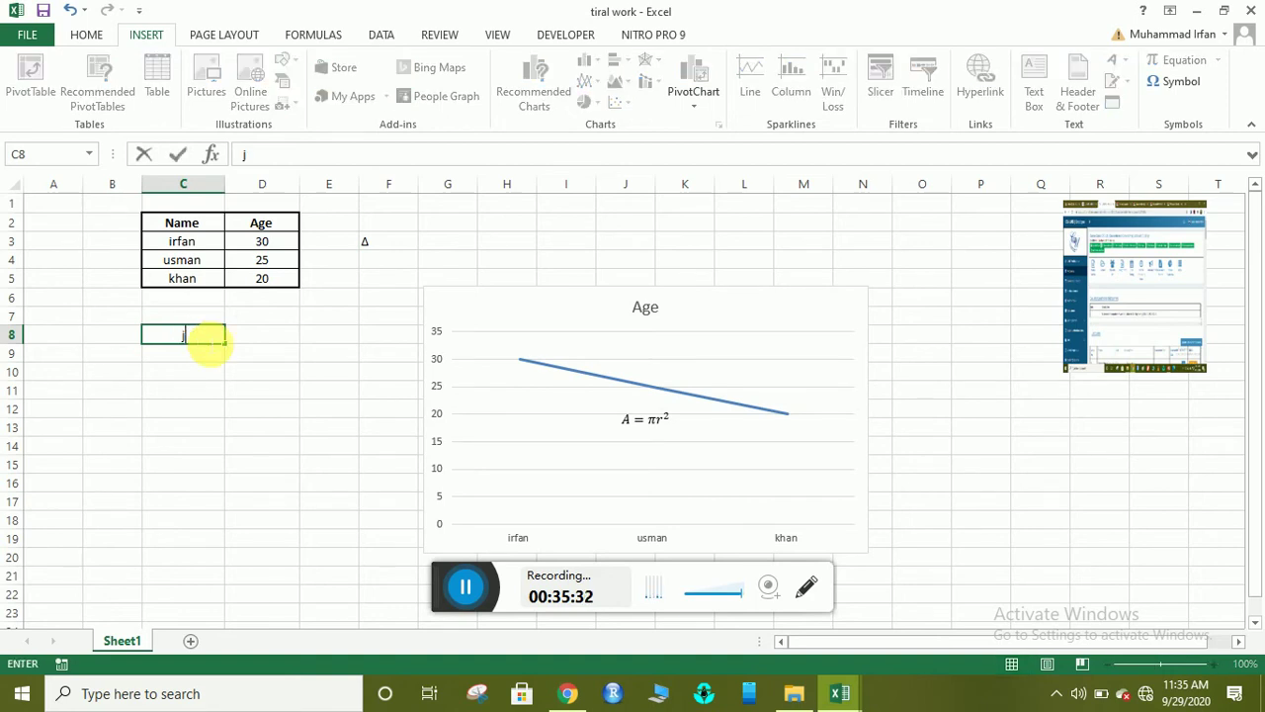
pyautogui.write('ghjgj')
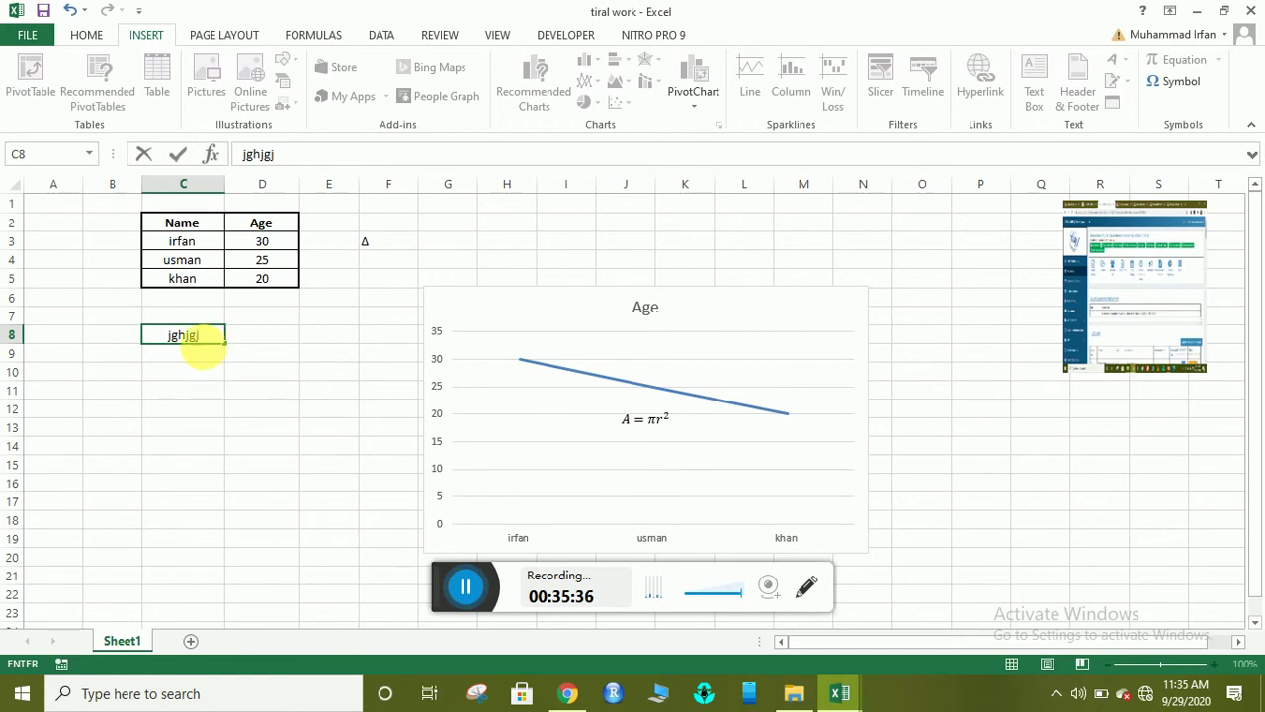
pyautogui.click(208, 353)
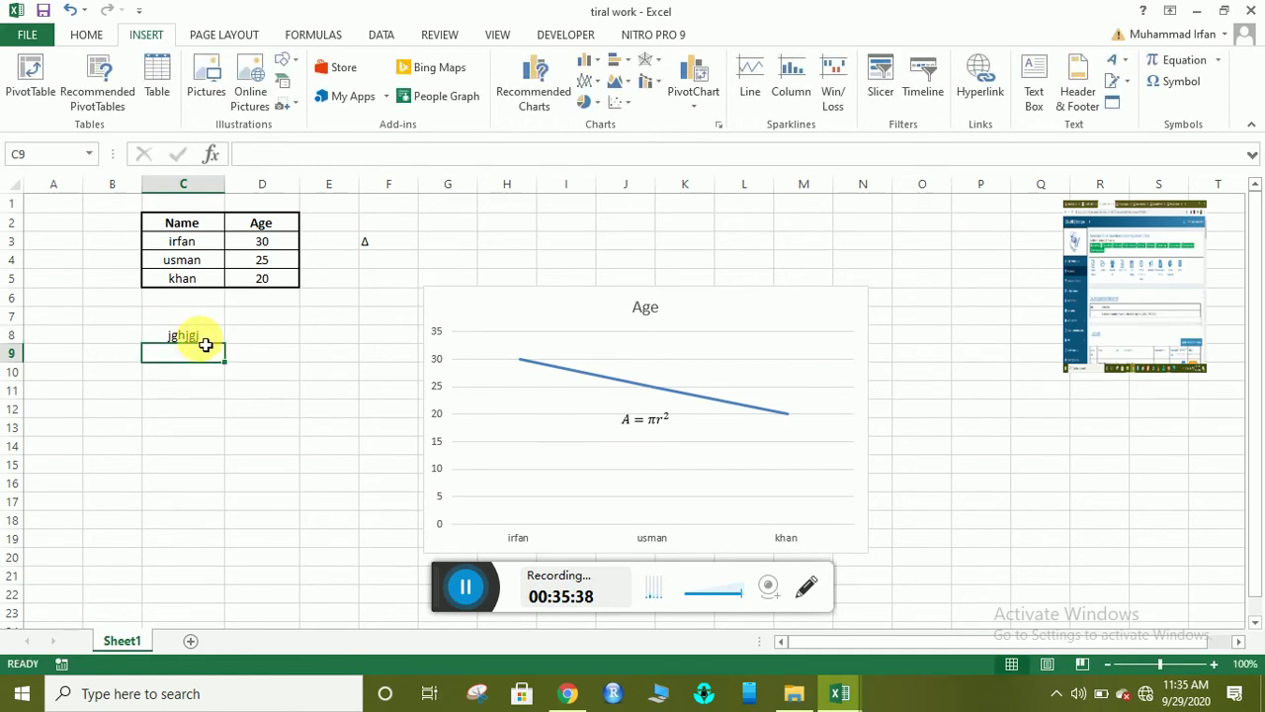
pyautogui.click(194, 250)
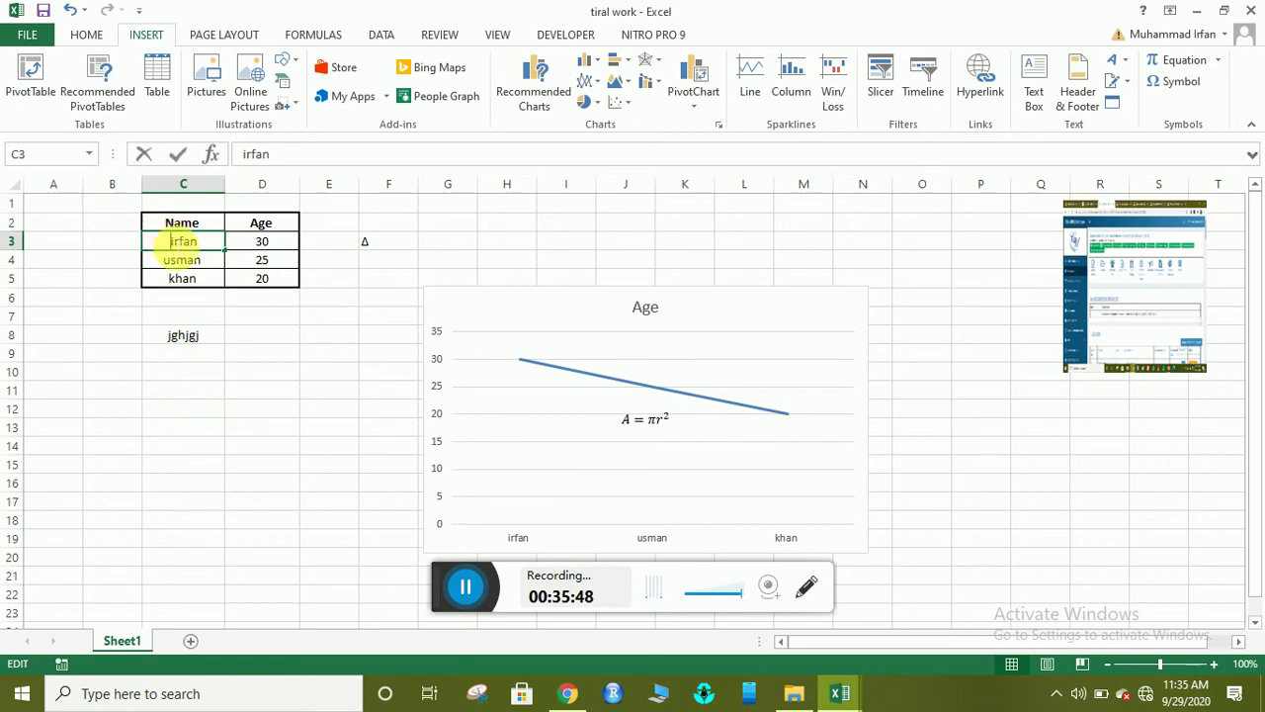
# - Rename irfan in C3 to 'M.irfan'
pyautogui.click(201, 283)
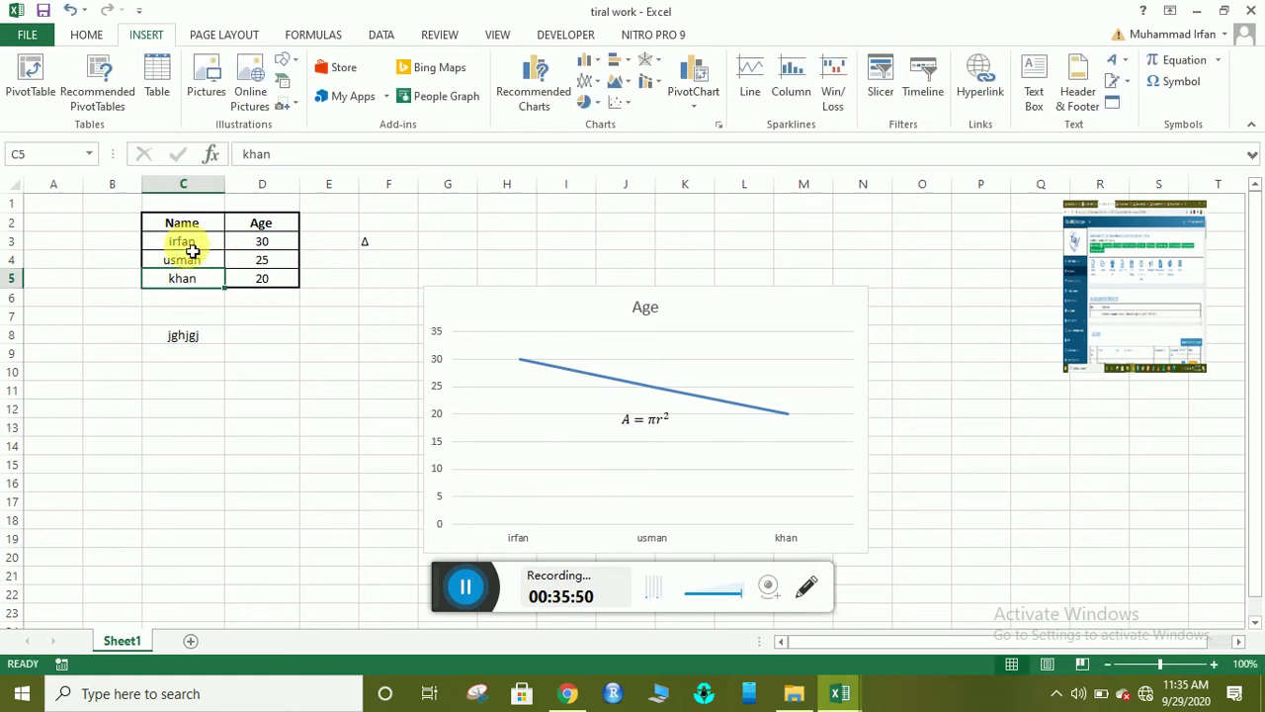
pyautogui.click(190, 250)
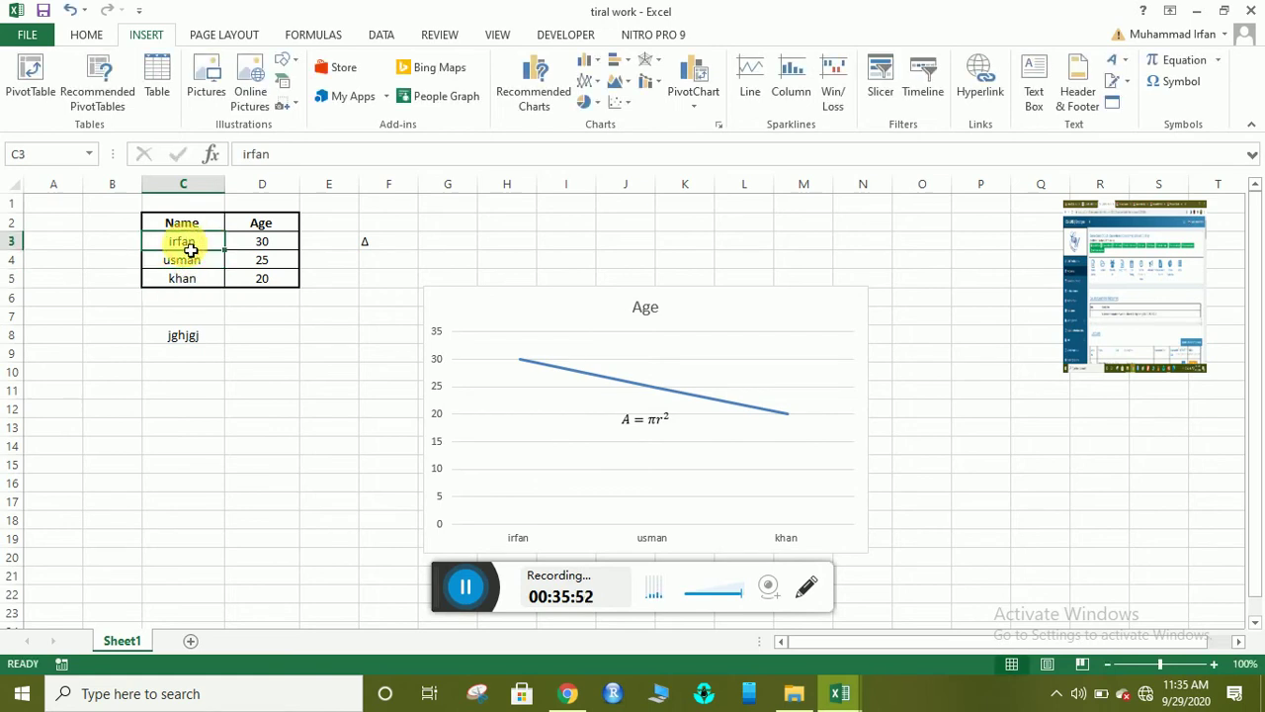
pyautogui.doubleClick(190, 247)
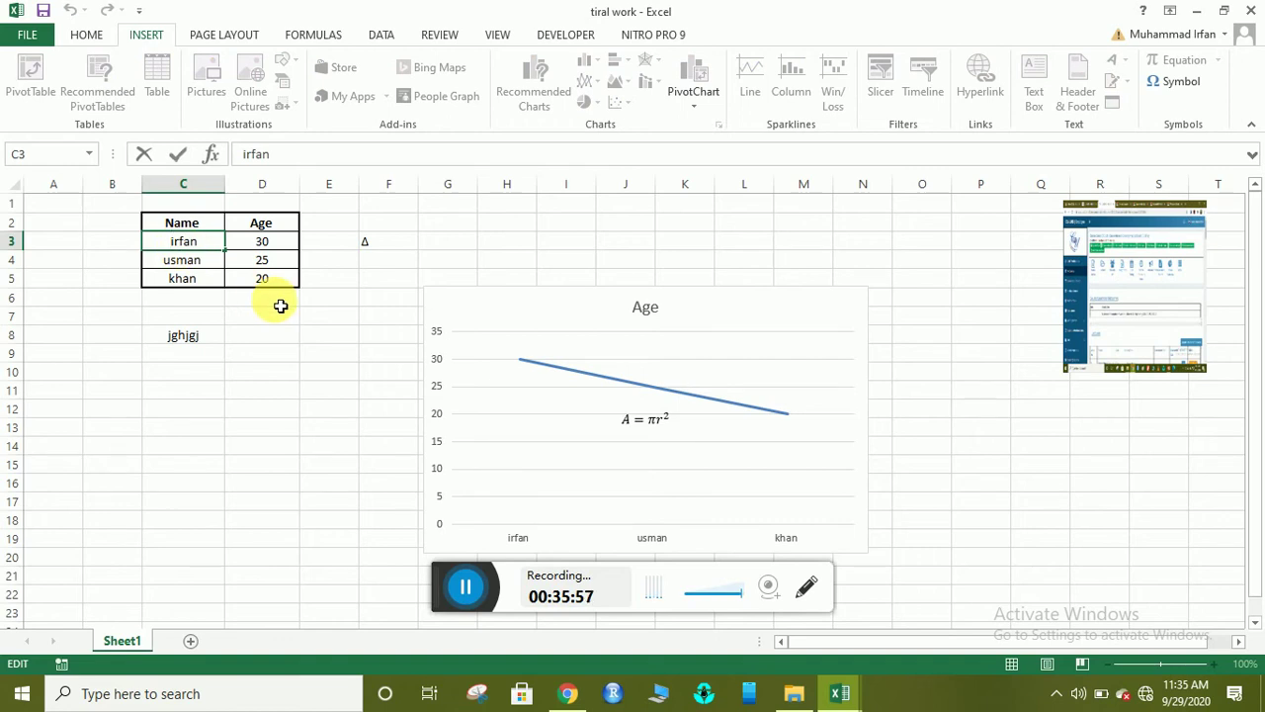
pyautogui.write('M')
pyautogui.write('.')
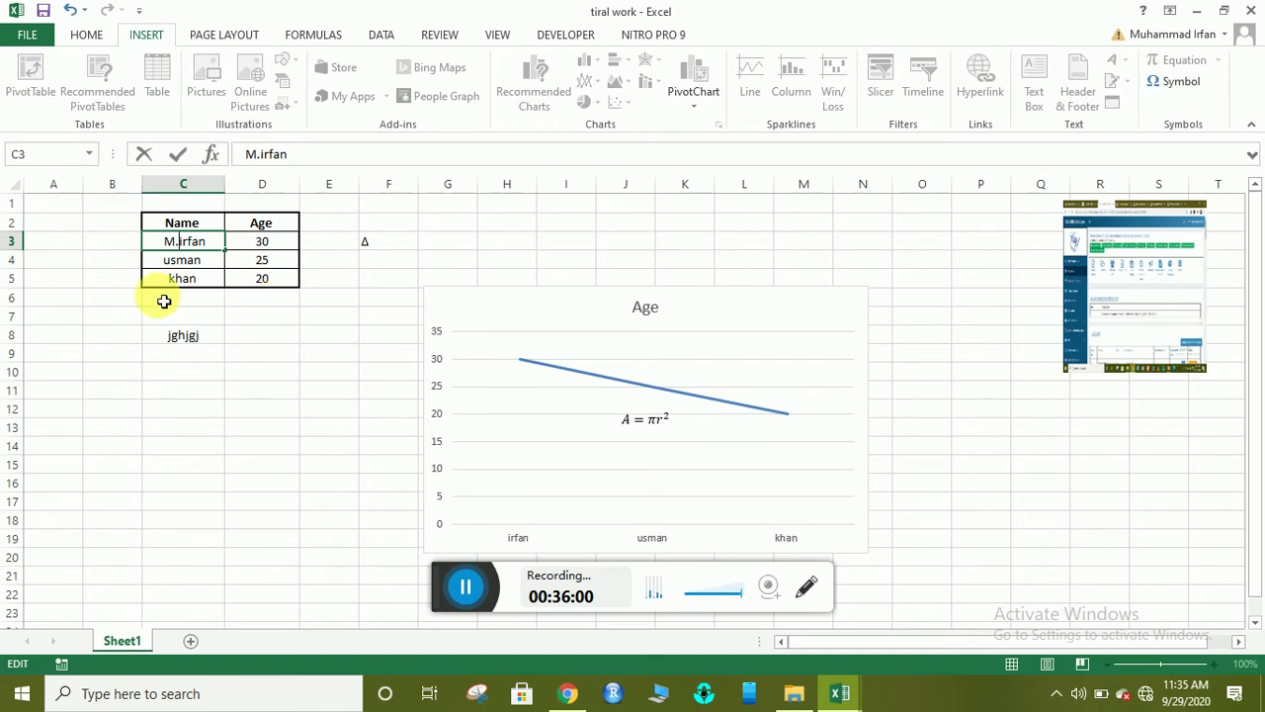
pyautogui.click(179, 302)
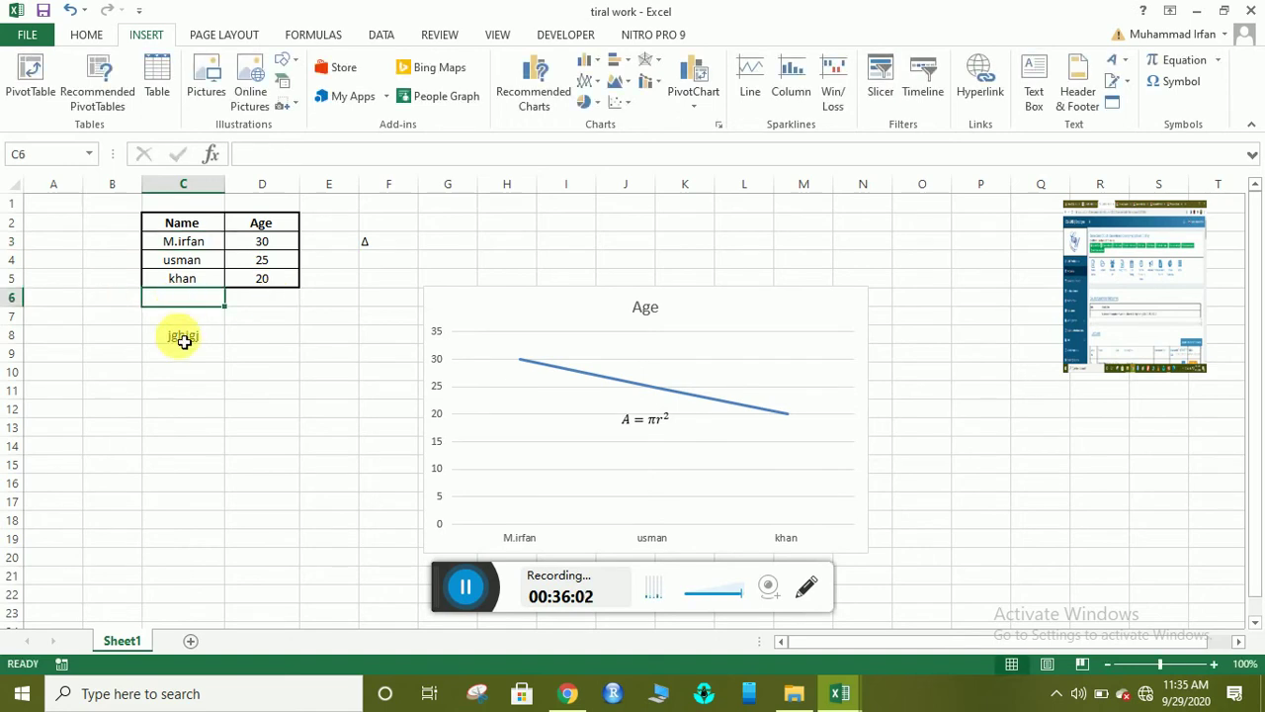
# - Retype C8 with 'khkj' and erase it with Backspace
pyautogui.click(186, 344)
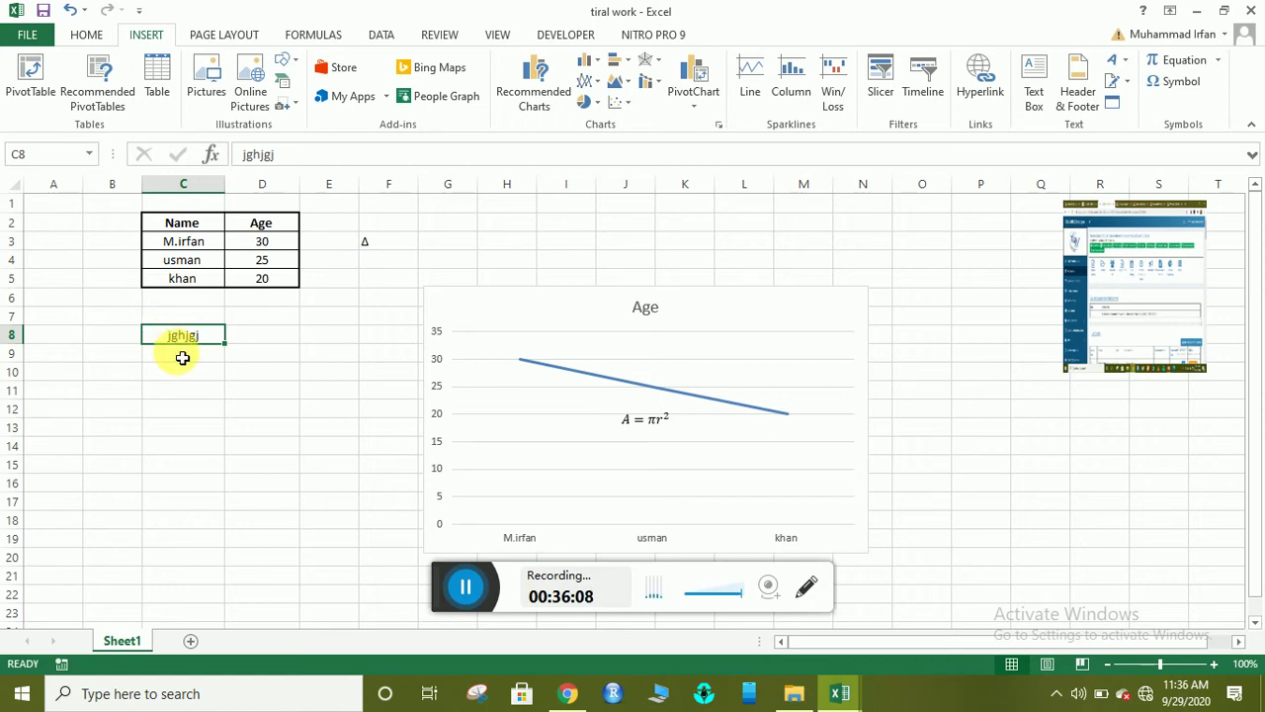
pyautogui.write('khkj')
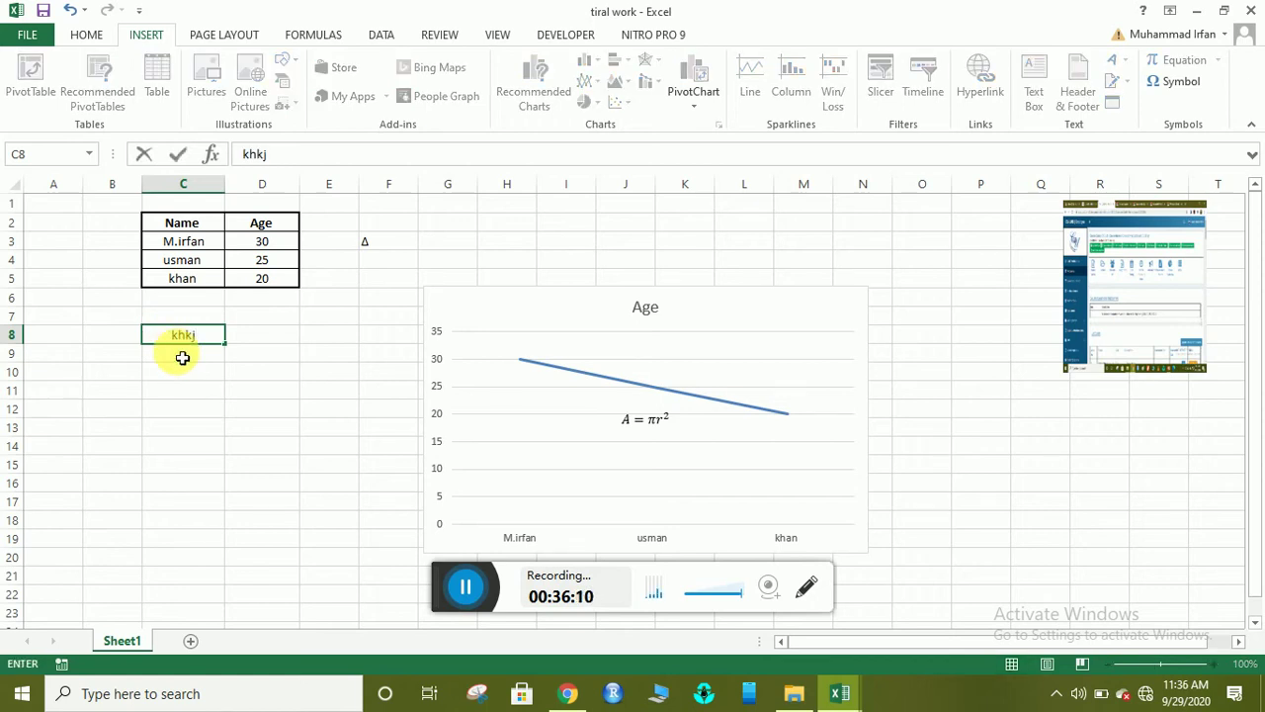
pyautogui.press('BackSpace')
pyautogui.press('BackSpace')
pyautogui.press('BackSpace')
pyautogui.press('BackSpace')
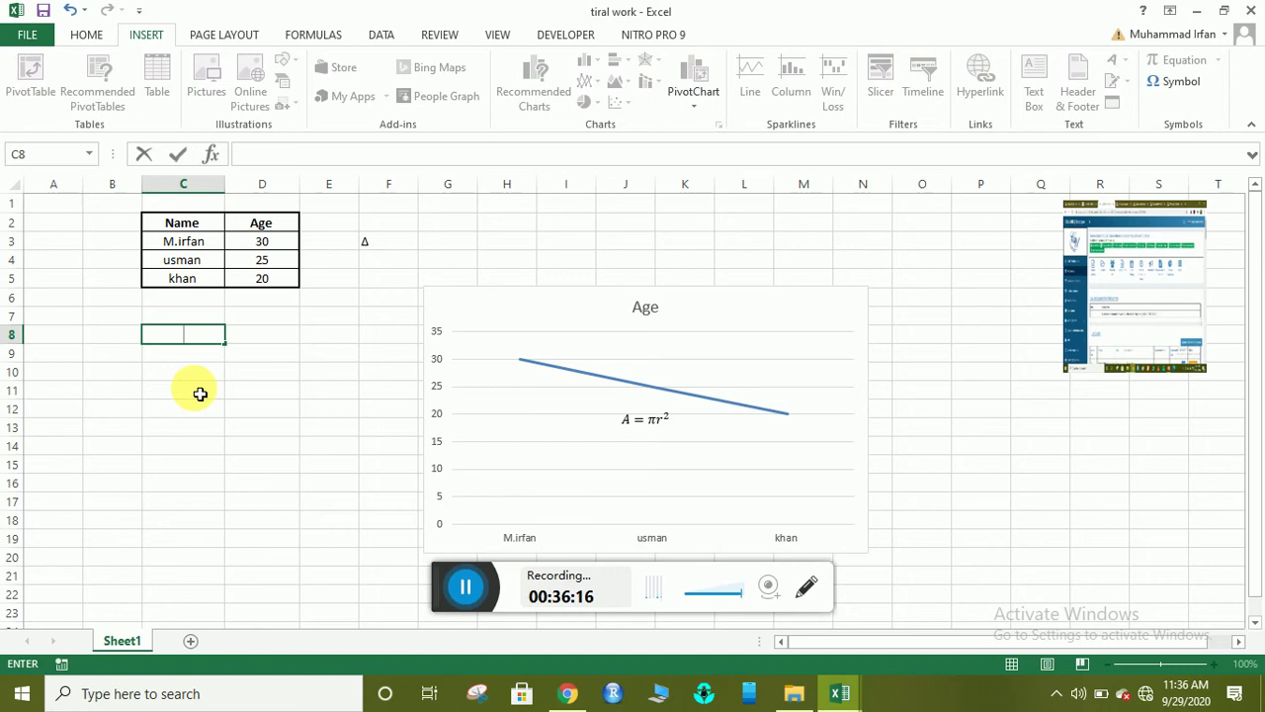
# - Leave C8 empty, browse the Page Layout Fonts and Effects galleries, and show the Margins presets
pyautogui.click(193, 388)
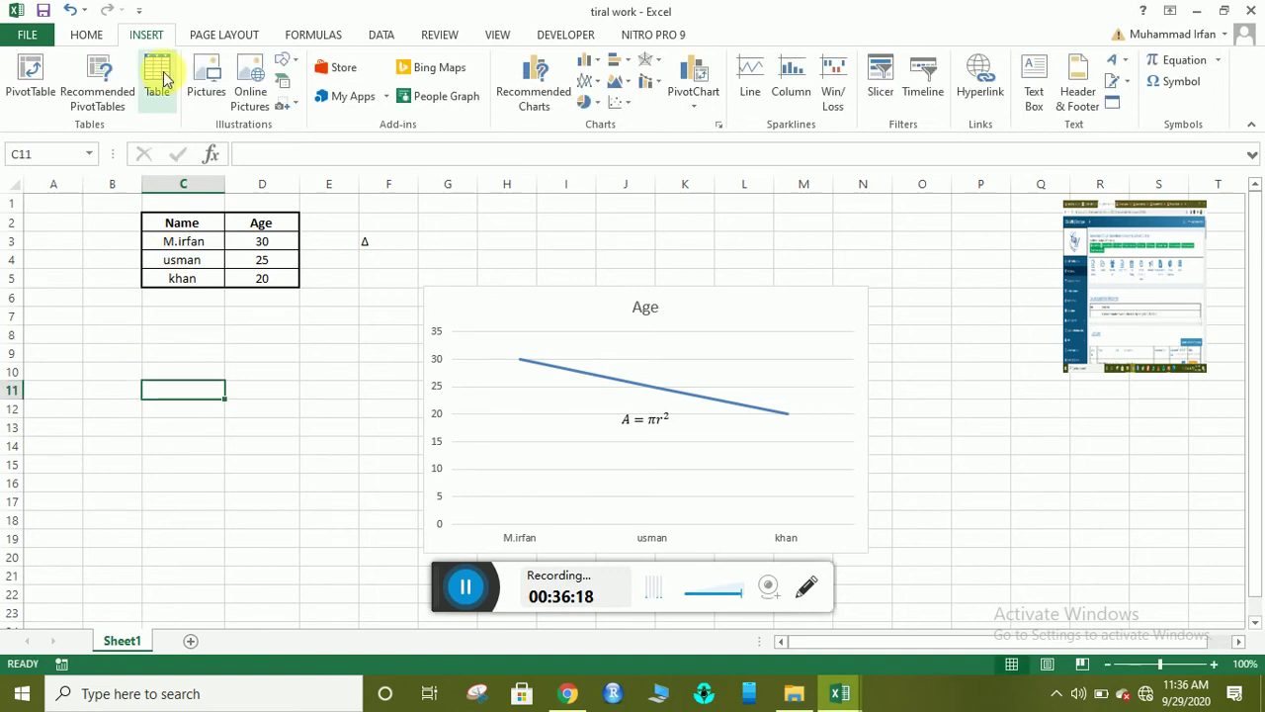
pyautogui.click(226, 35)
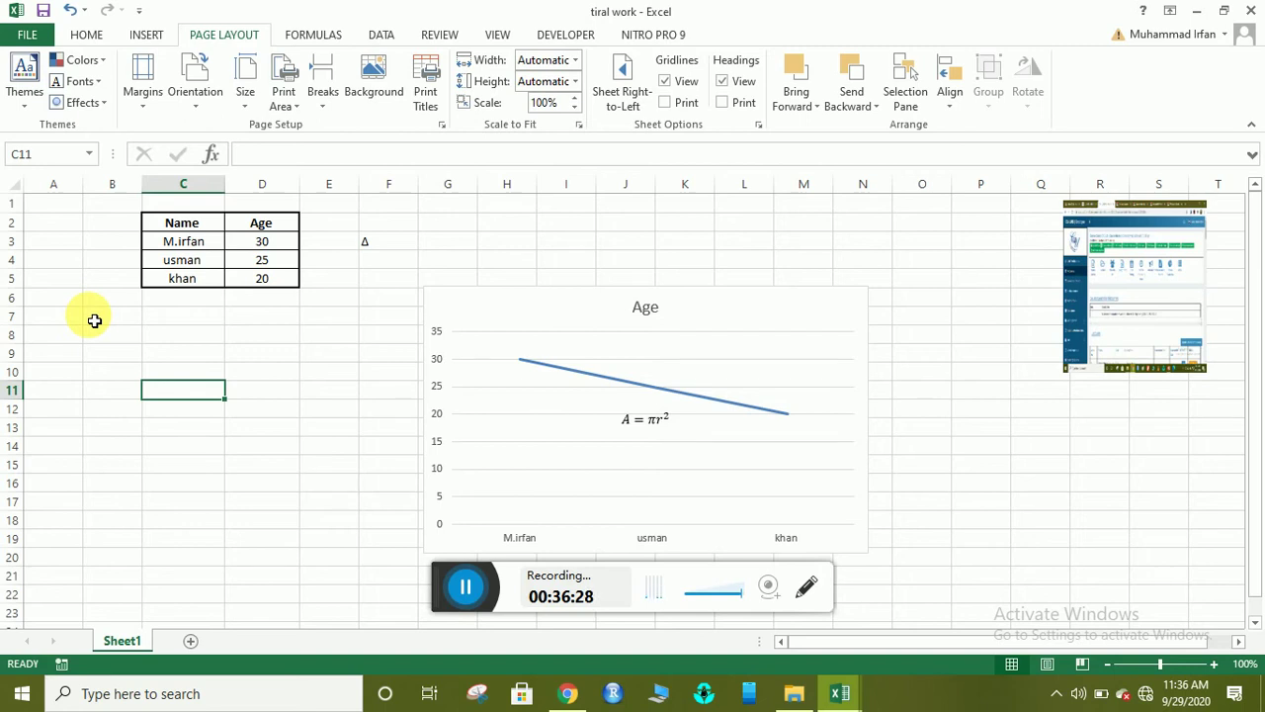
pyautogui.click(95, 83)
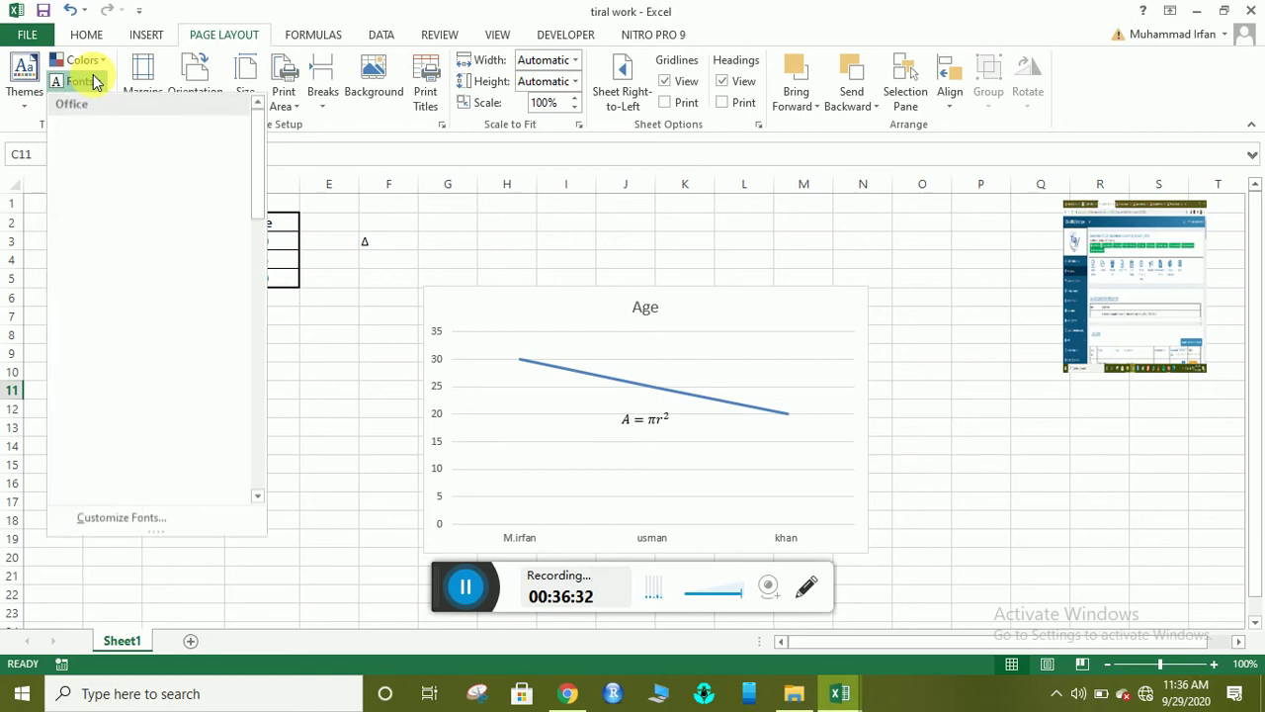
pyautogui.click(95, 83)
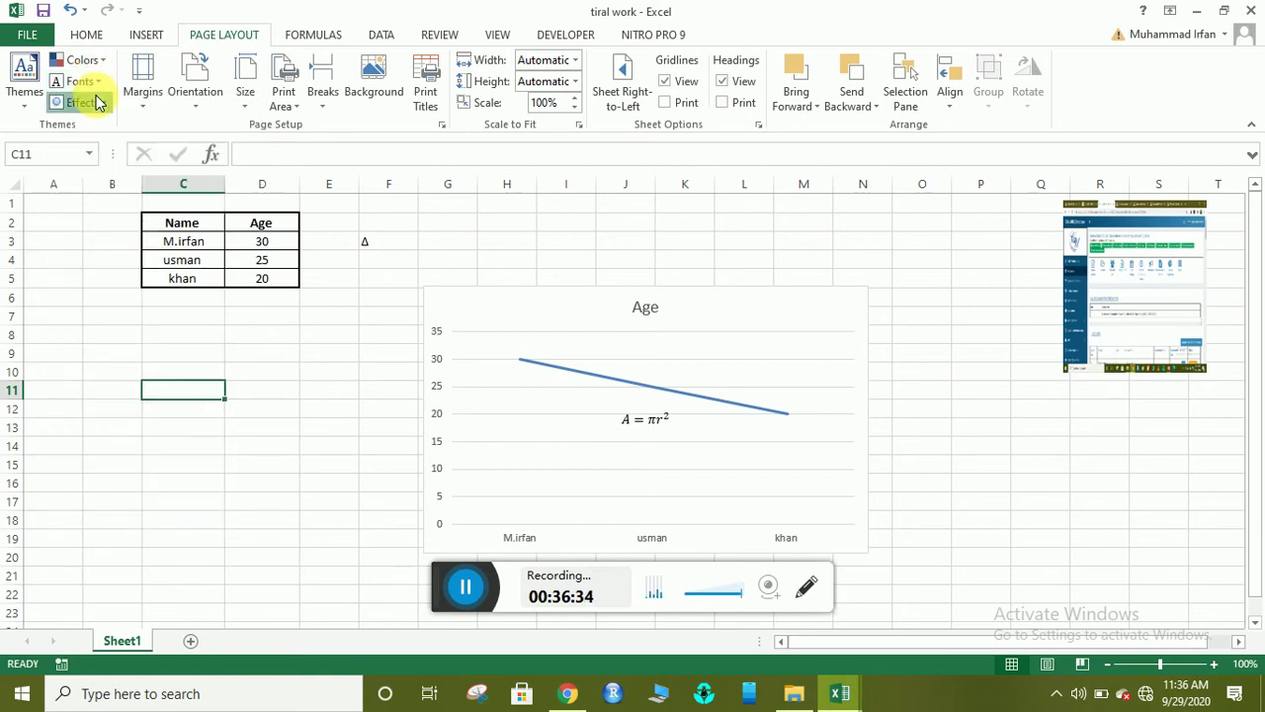
pyautogui.click(96, 103)
pyautogui.click(96, 103)
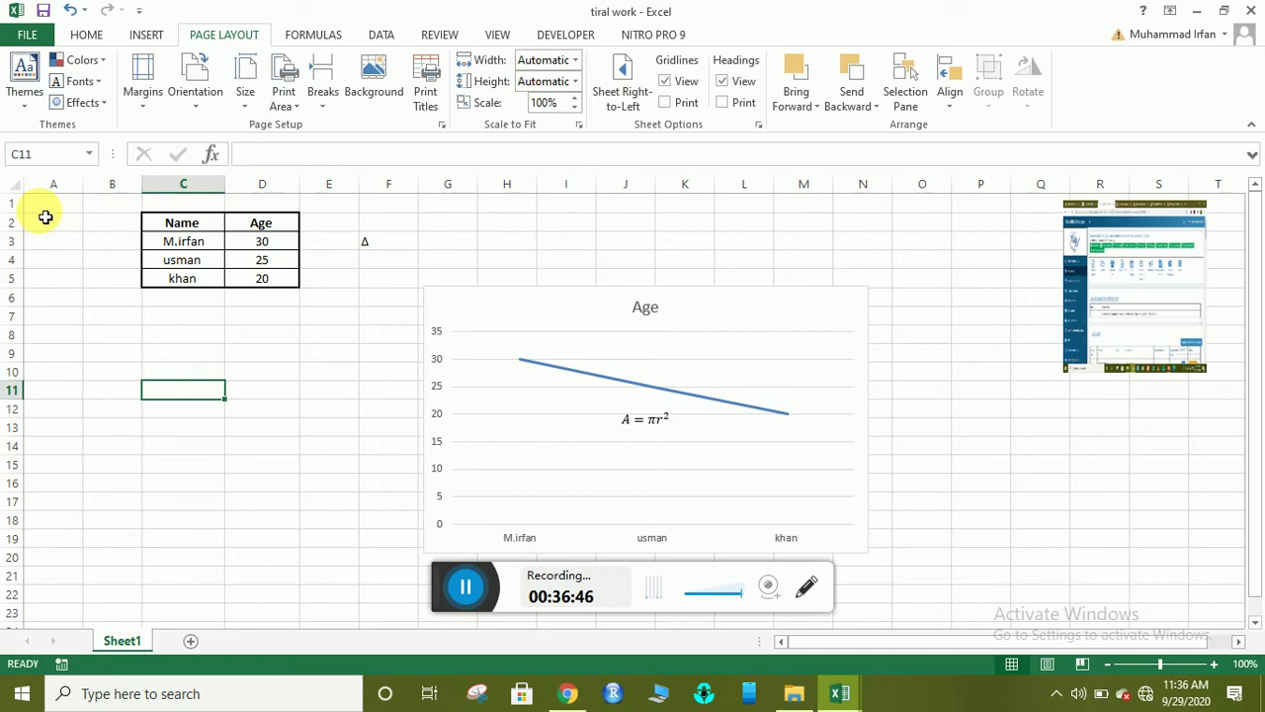
pyautogui.click(145, 109)
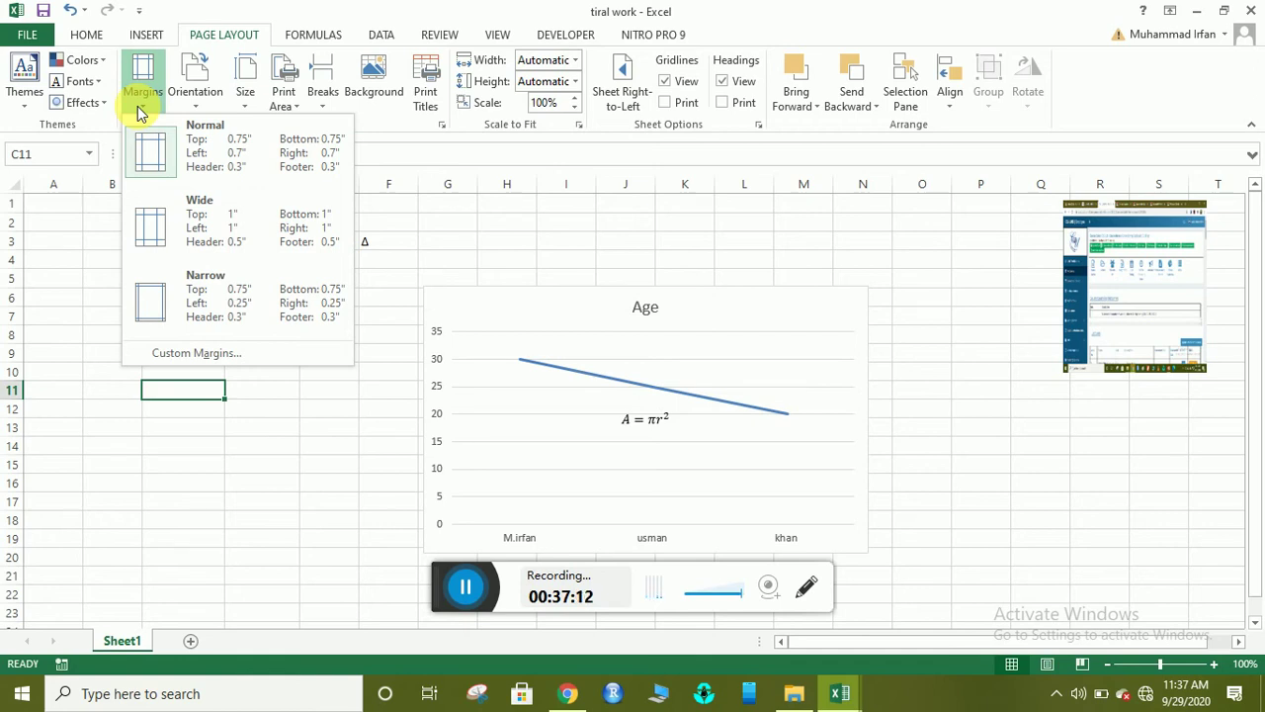
# - Dismiss the Margins and Orientation dropdowns without changes, then select cell E7
pyautogui.click(180, 455)
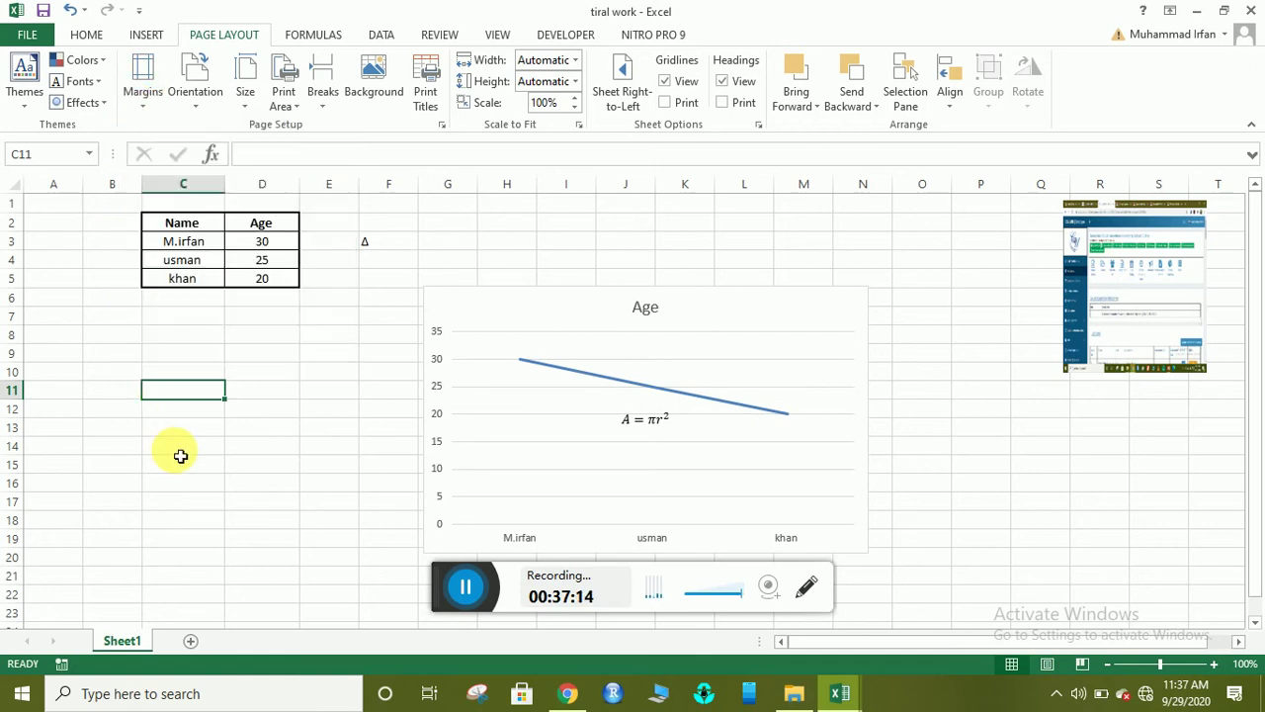
pyautogui.click(193, 109)
pyautogui.click(194, 109)
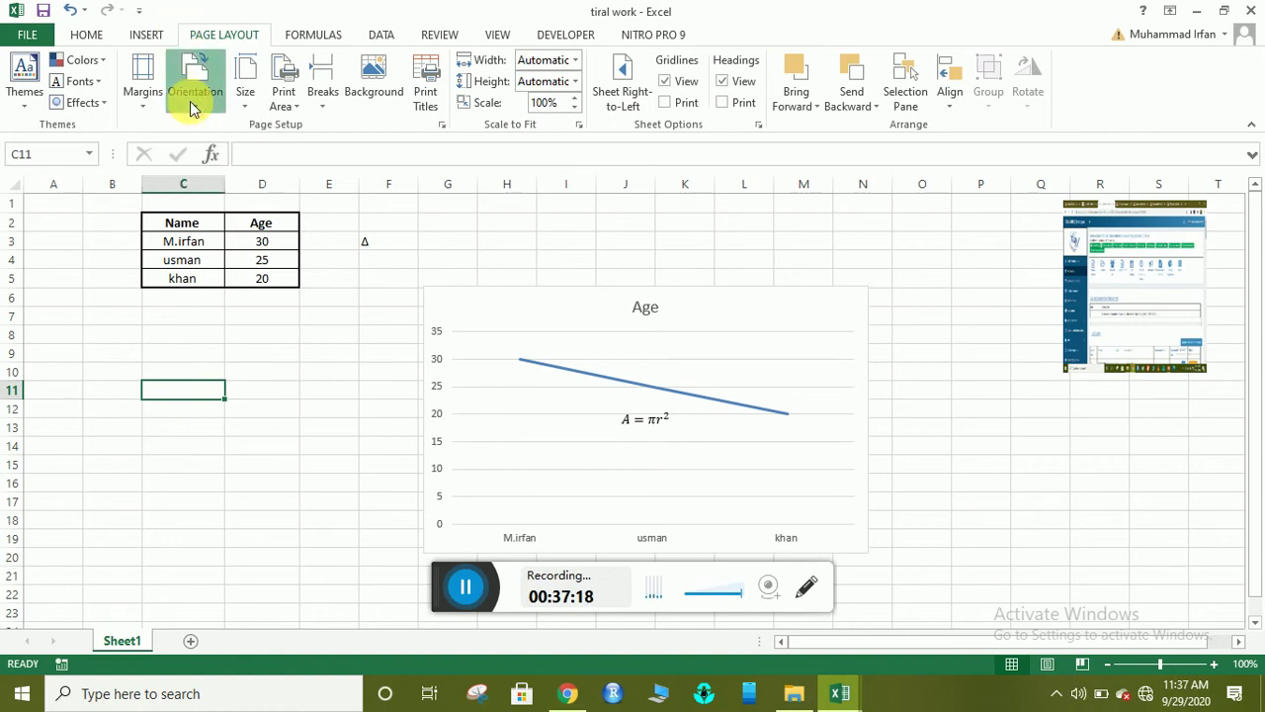
pyautogui.click(194, 109)
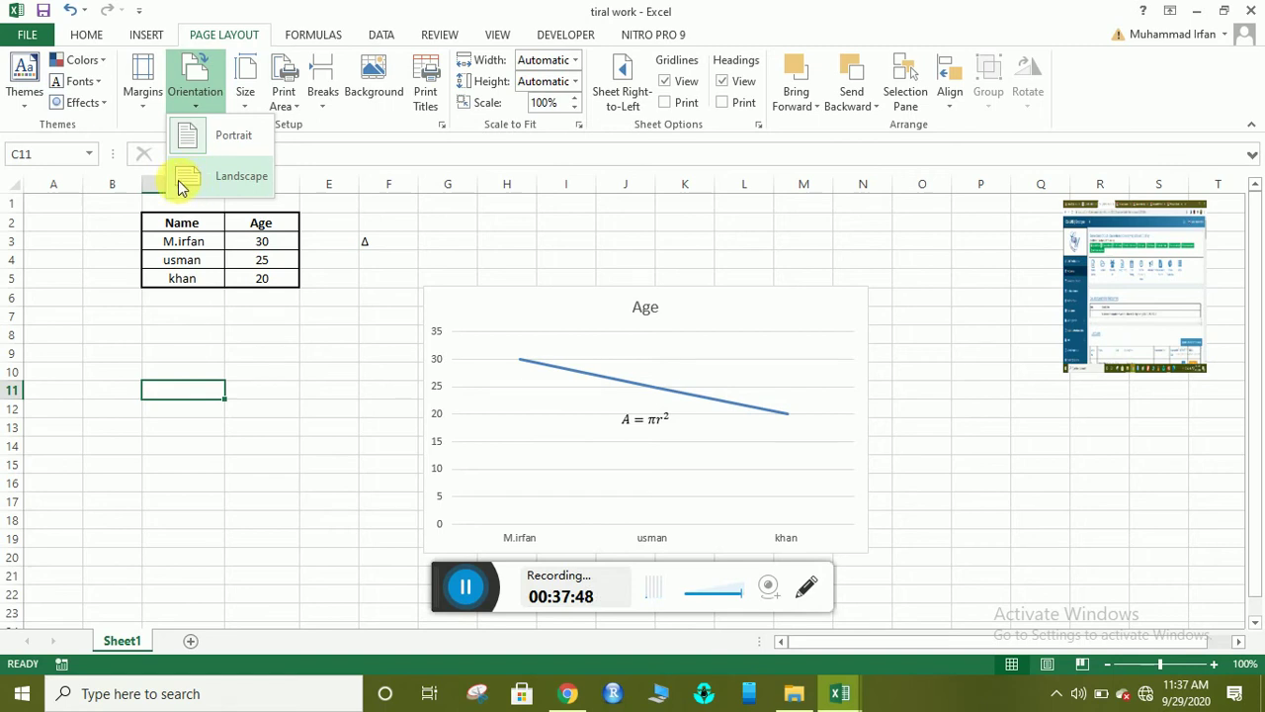
pyautogui.click(198, 297)
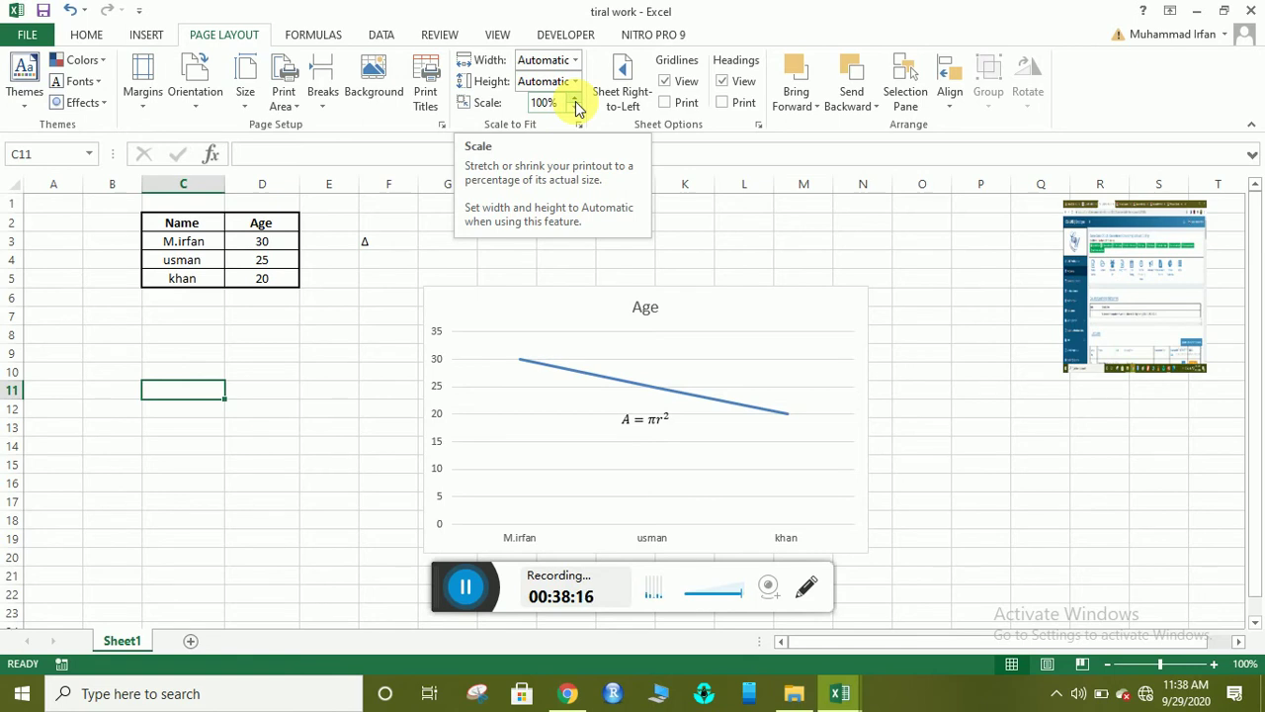
pyautogui.click(331, 319)
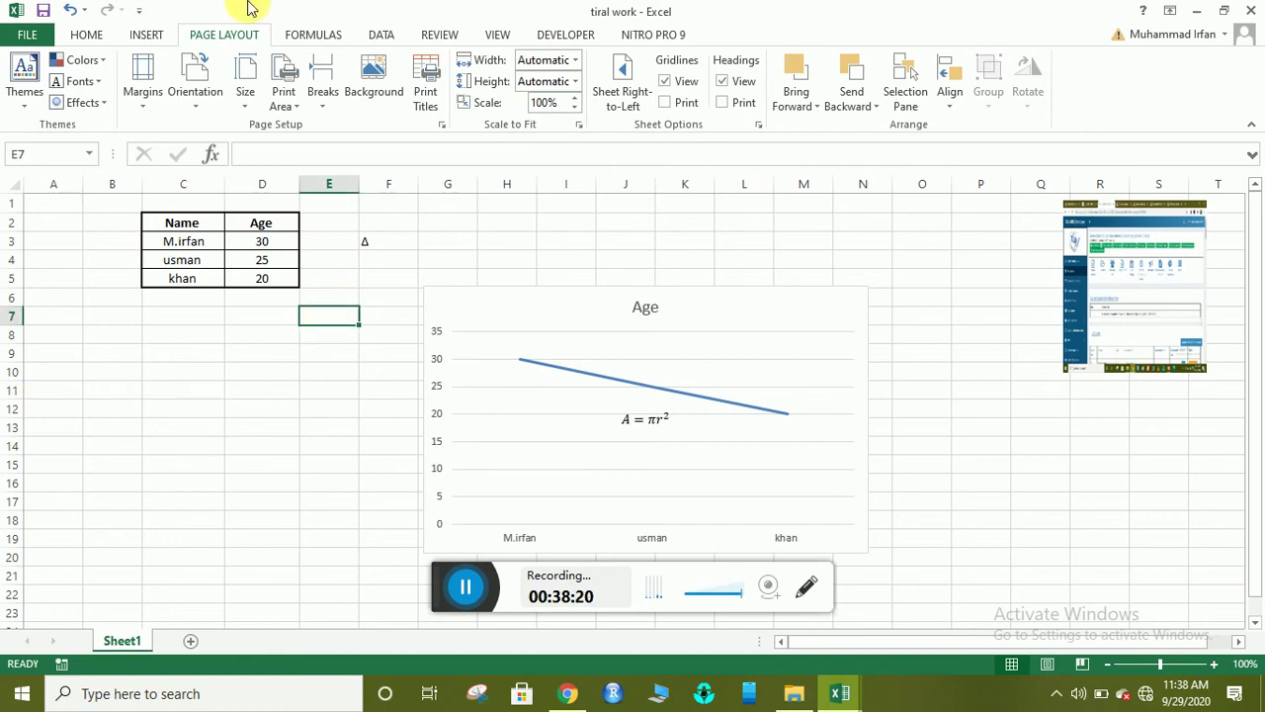
# - On the Formulas ribbon, open and close the AutoSum function list
pyautogui.click(315, 35)
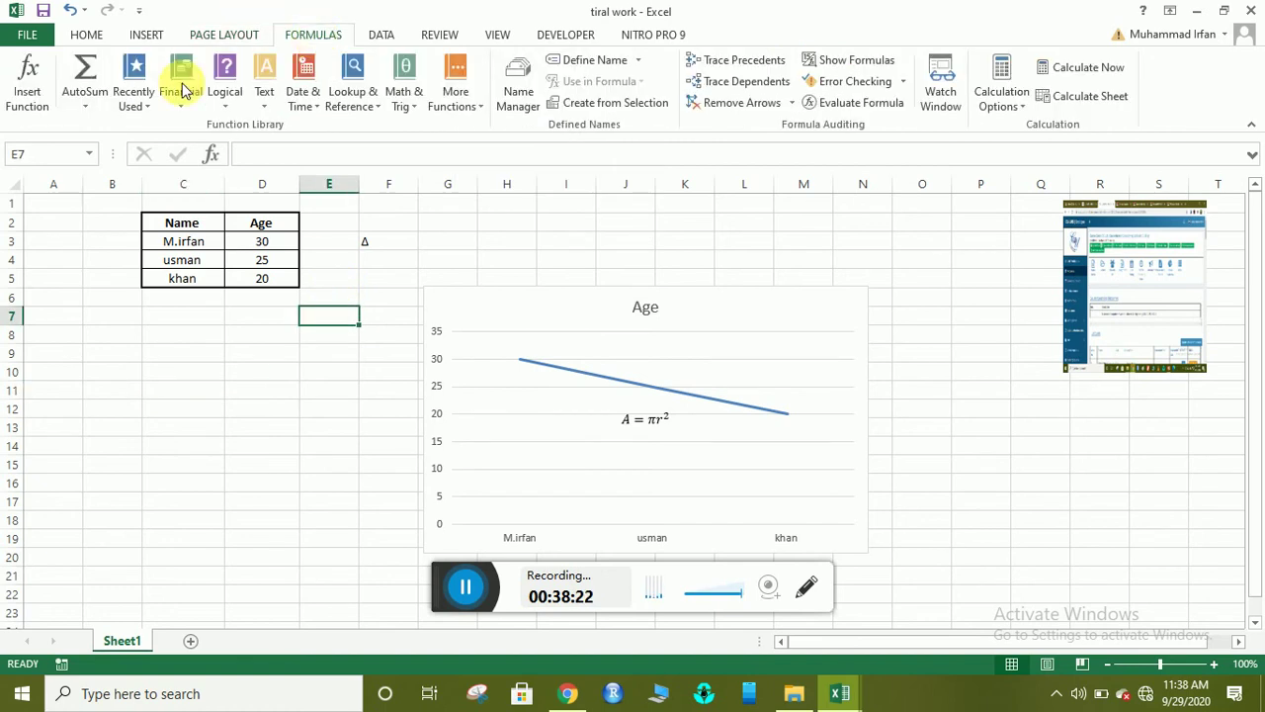
pyautogui.click(82, 109)
pyautogui.click(82, 112)
pyautogui.click(82, 108)
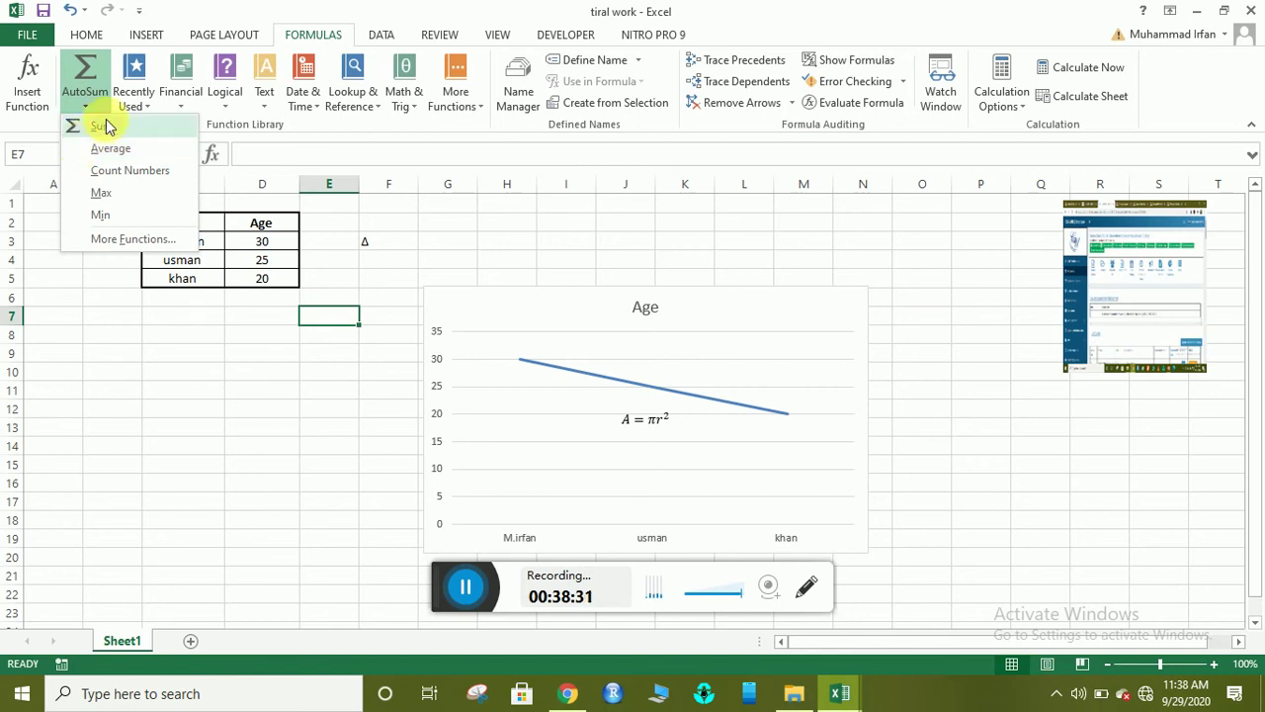
pyautogui.click(57, 368)
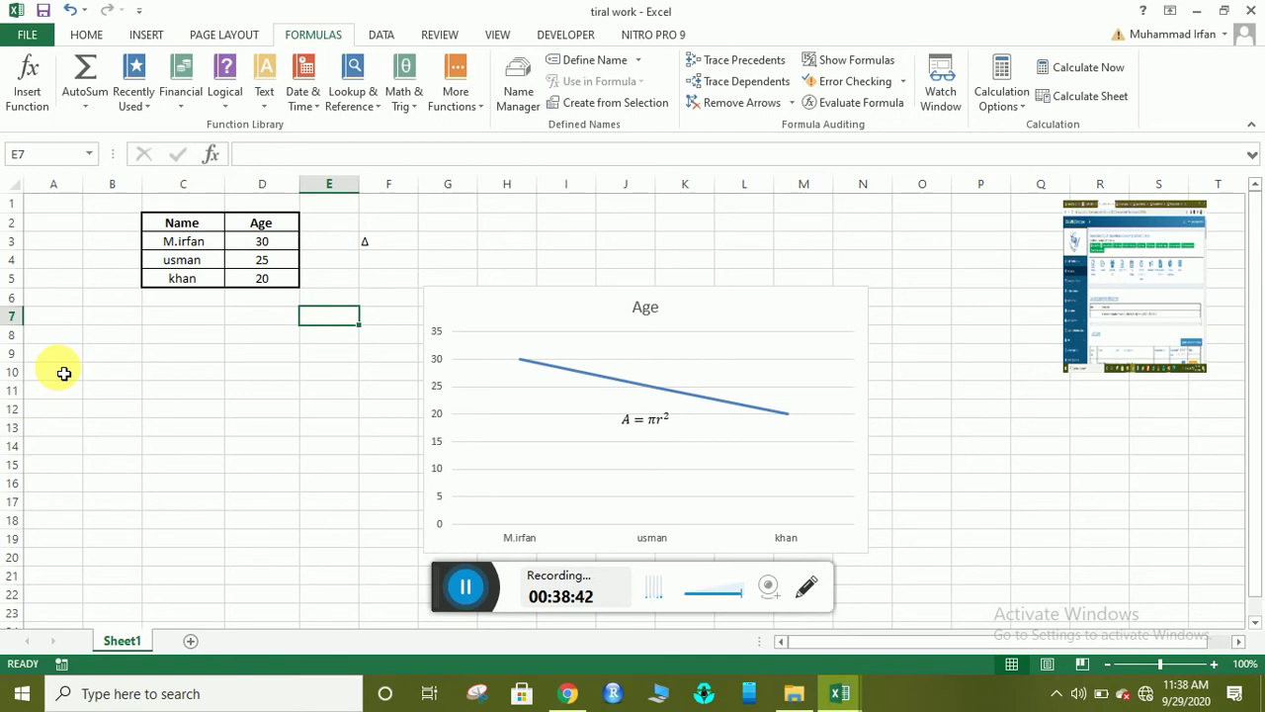
pyautogui.click(99, 109)
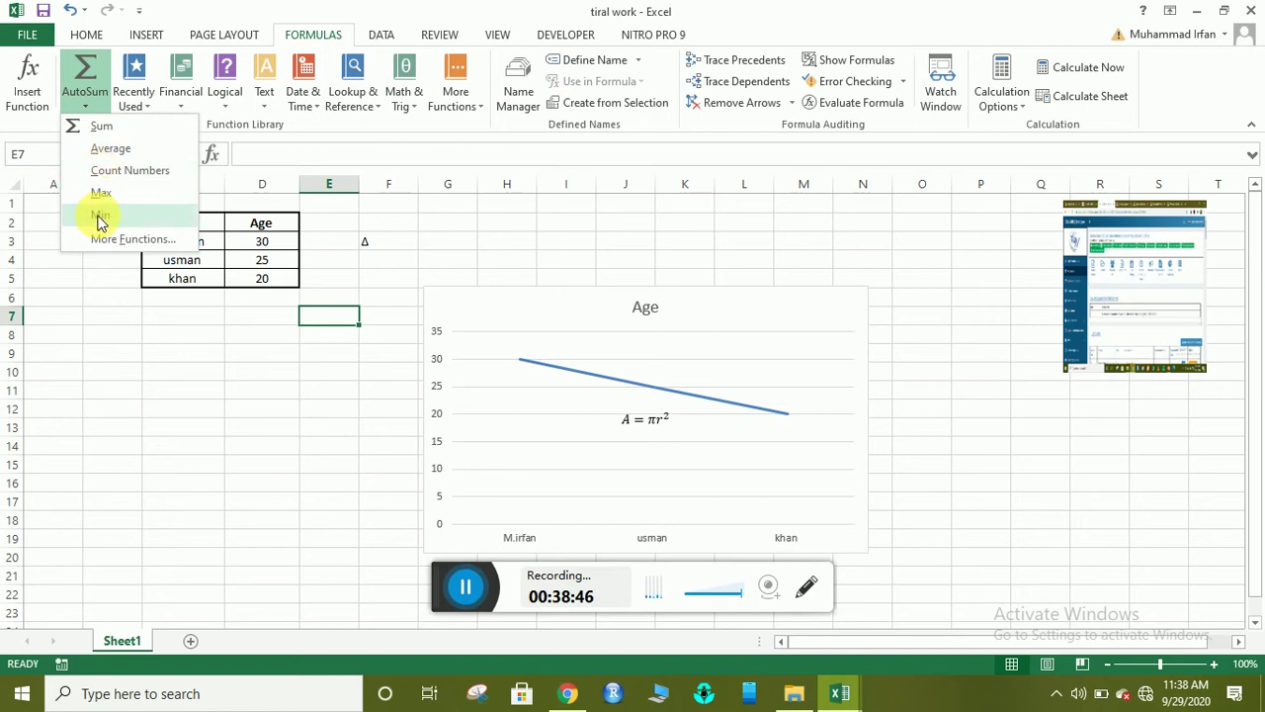
# - Browse the Recently Used, Logical, Text and Date & Time function lists, then go to Data
pyautogui.click(146, 104)
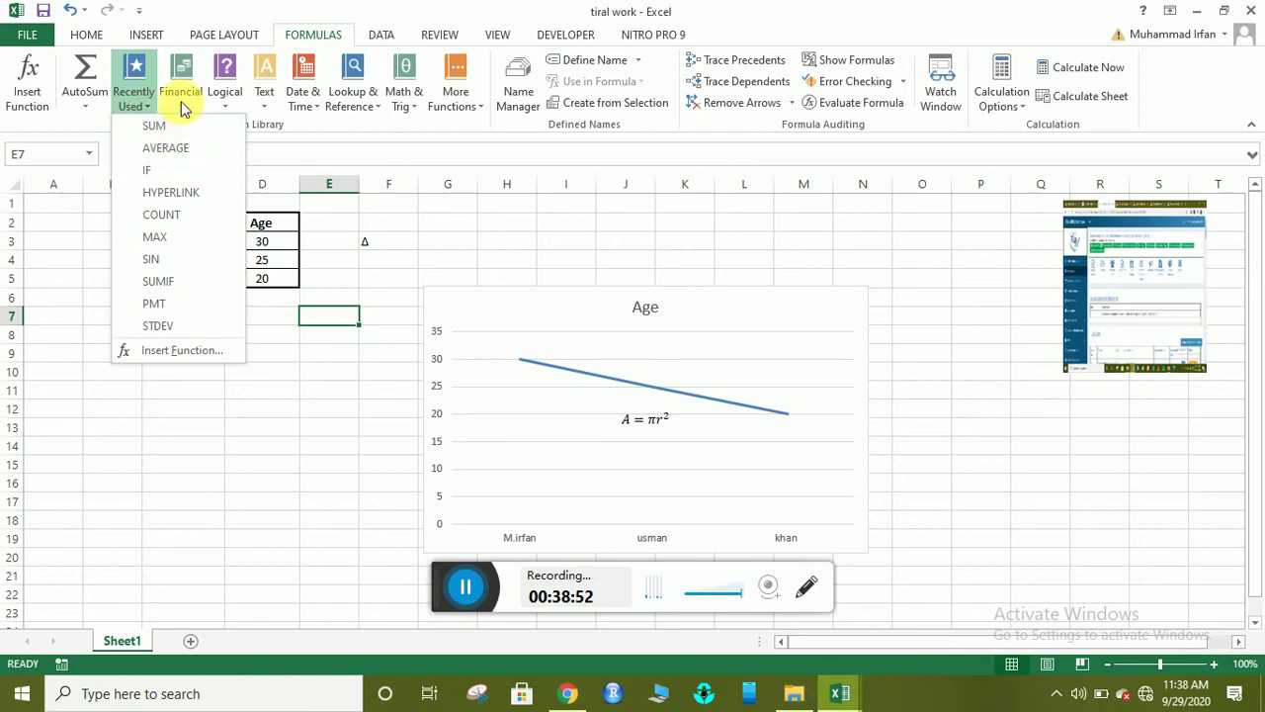
pyautogui.moveTo(181, 101)
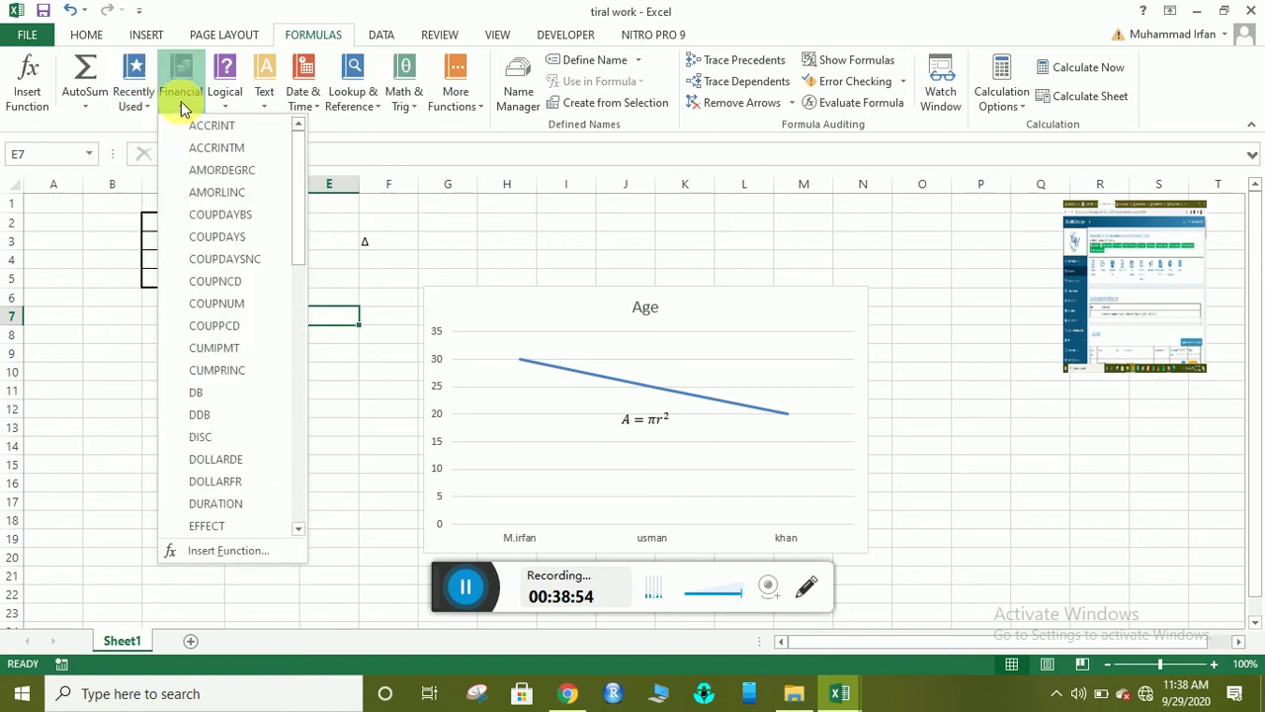
pyautogui.click(180, 101)
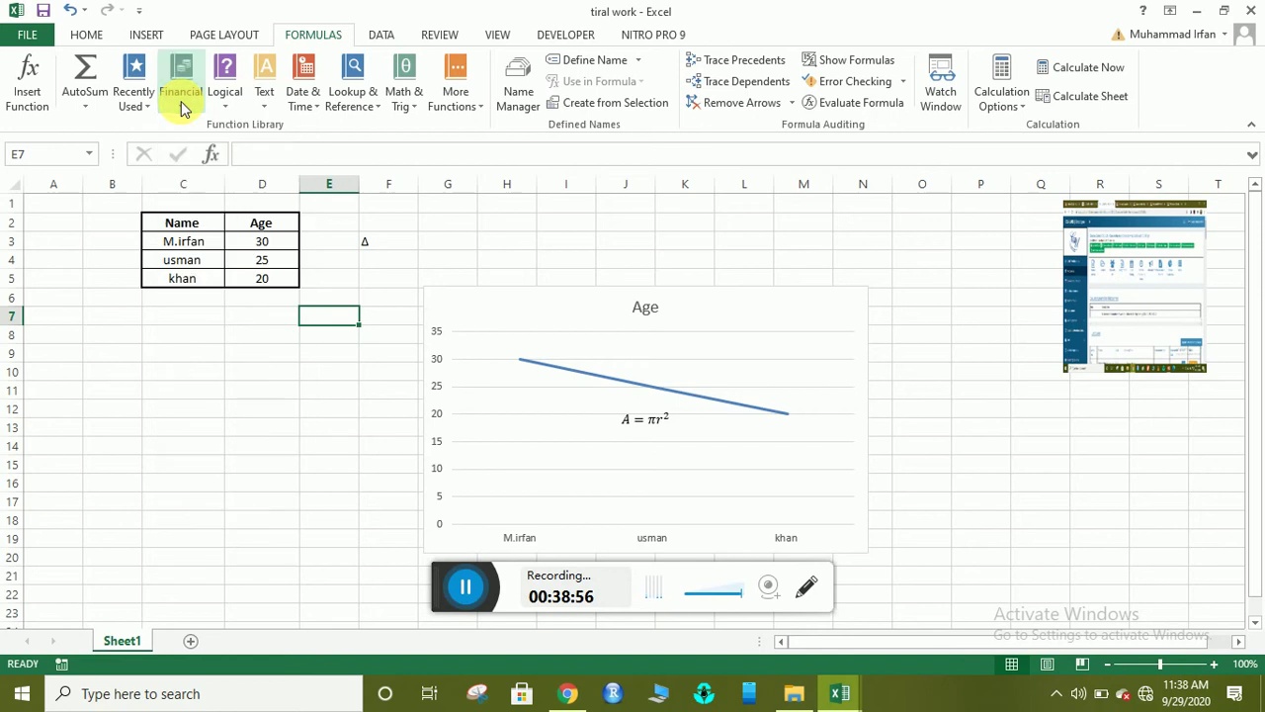
pyautogui.click(225, 101)
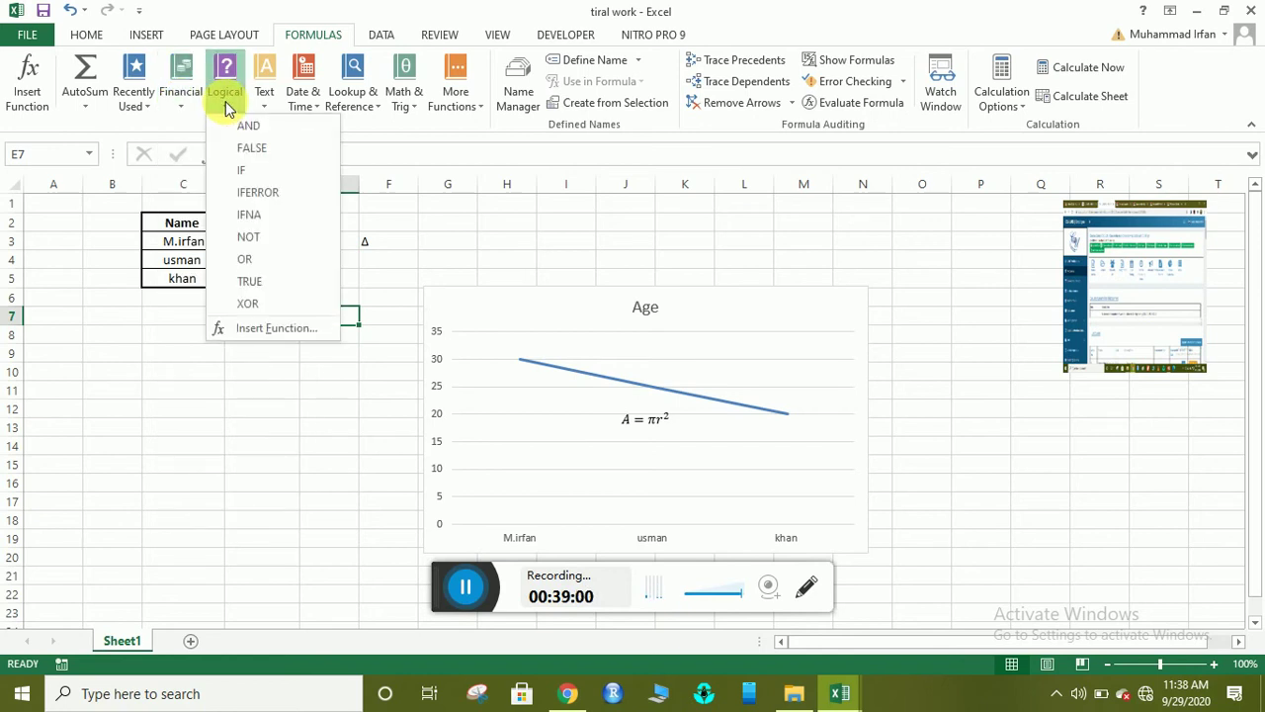
pyautogui.click(225, 101)
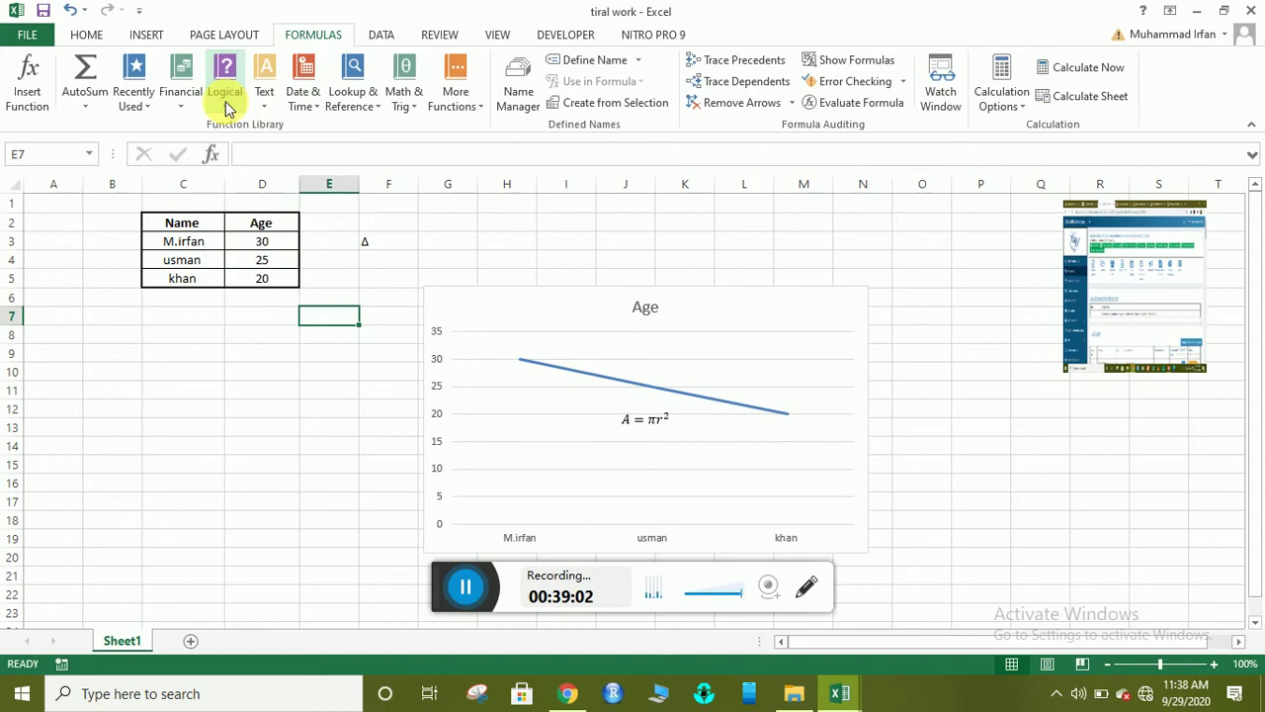
pyautogui.click(272, 111)
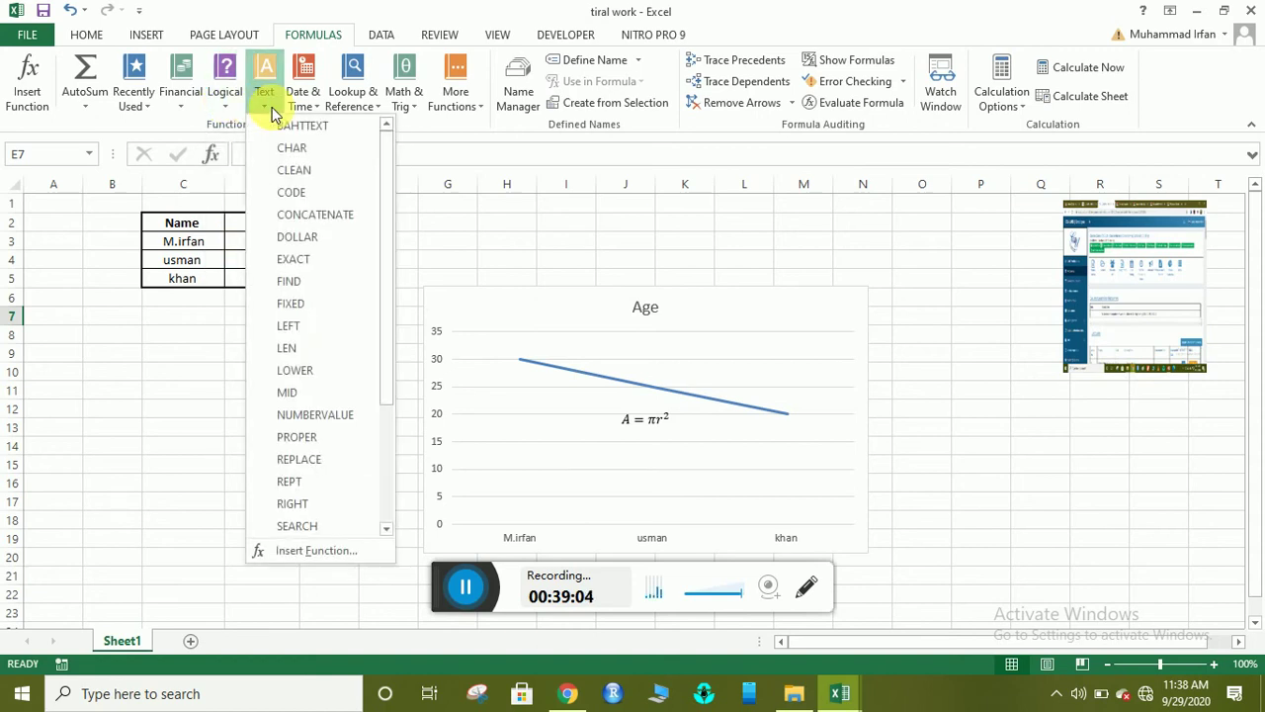
pyautogui.click(271, 111)
pyautogui.click(299, 111)
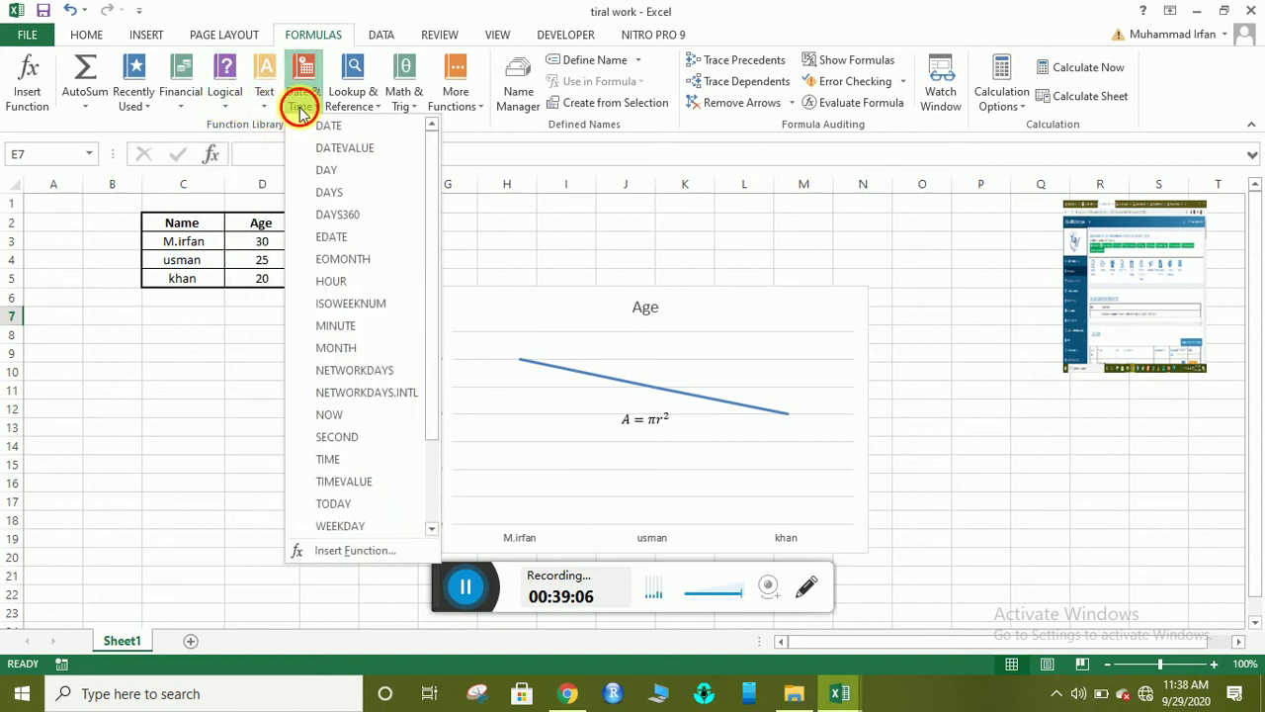
pyautogui.click(299, 111)
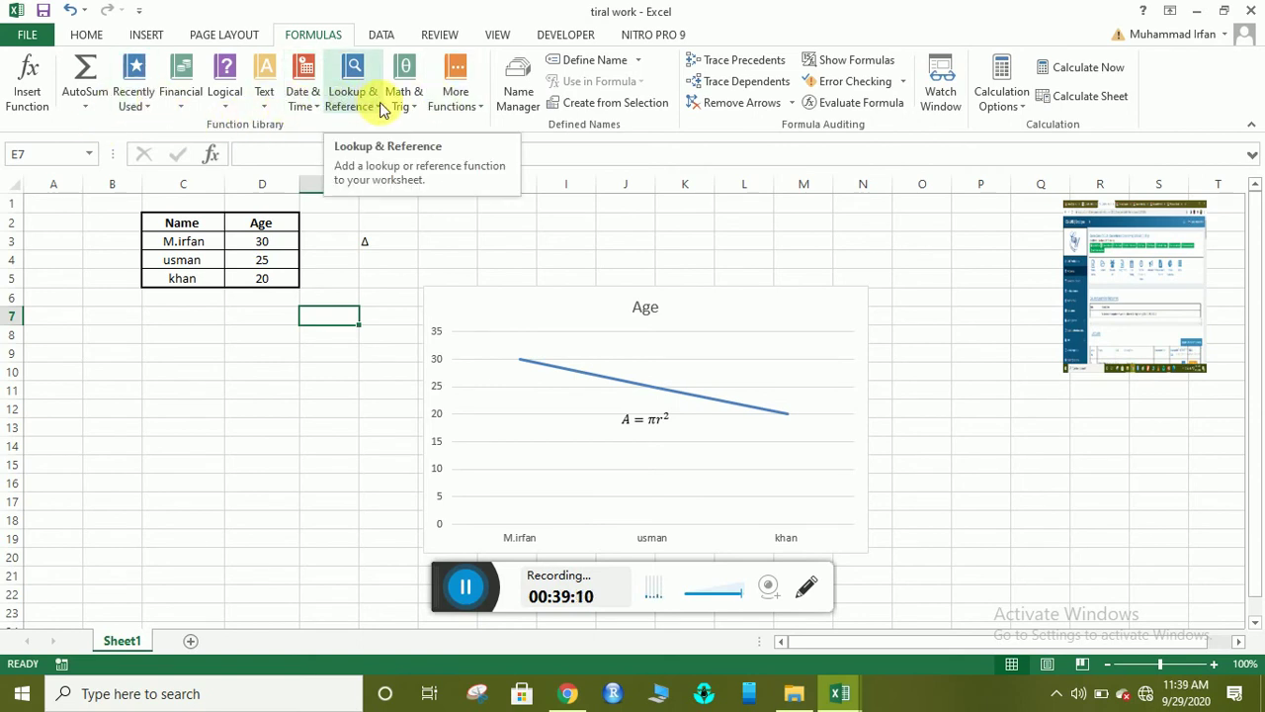
pyautogui.click(378, 38)
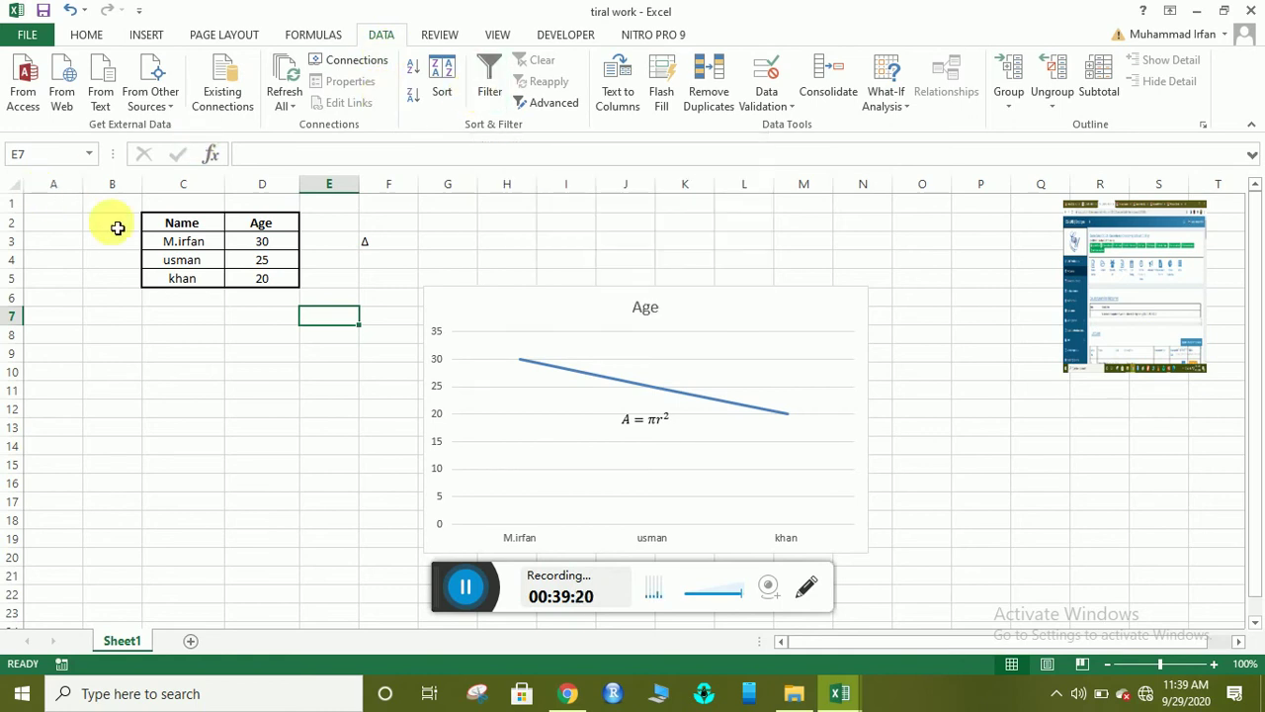
pyautogui.click(184, 225)
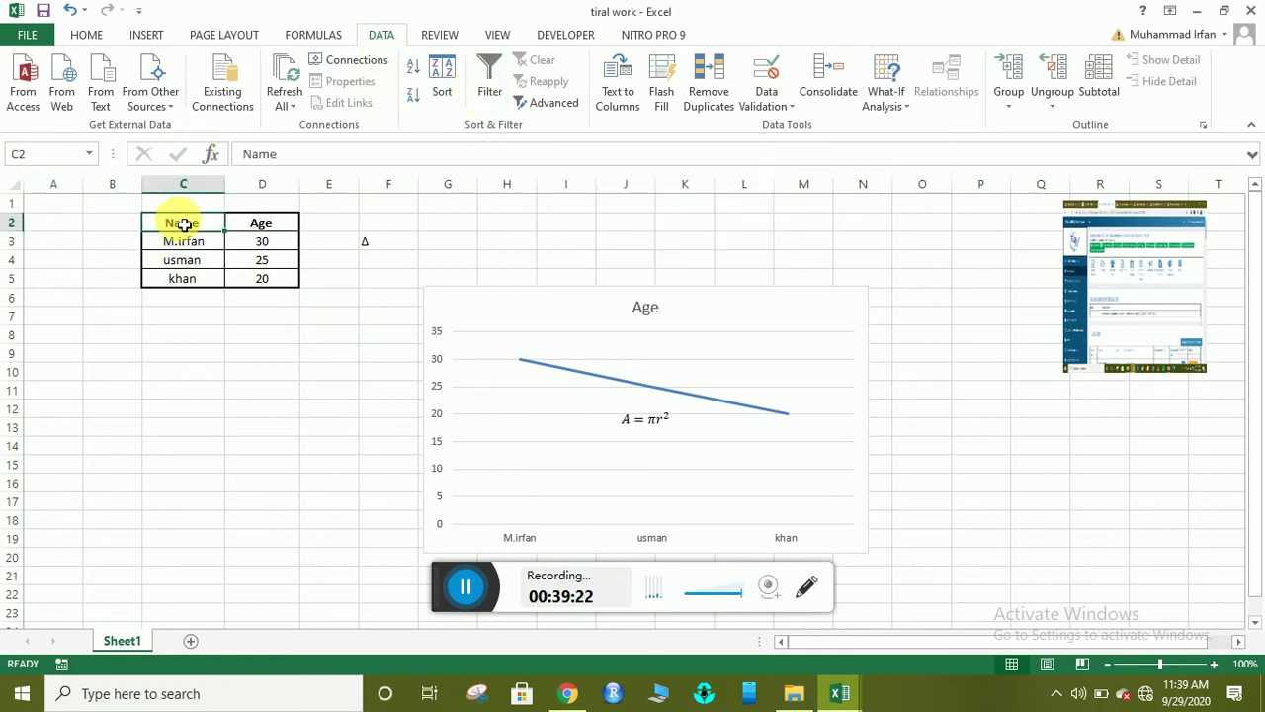
pyautogui.moveTo(183, 225); pyautogui.dragTo(256, 229)
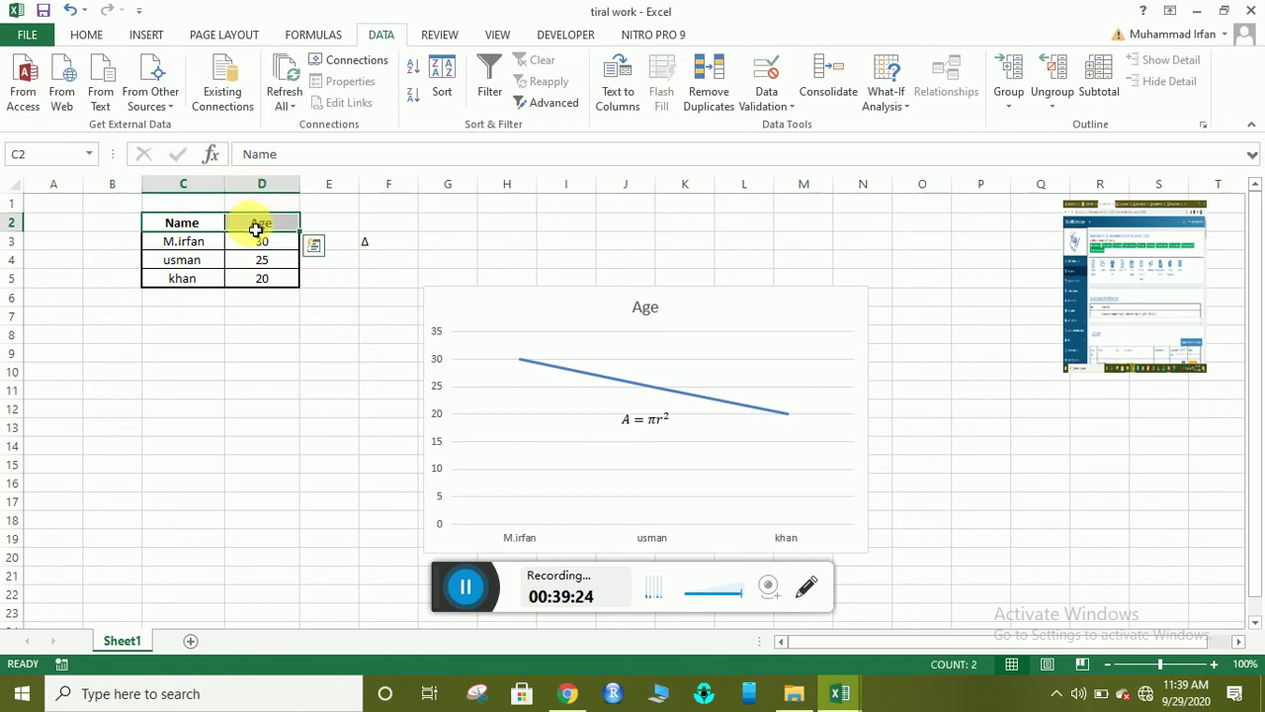
pyautogui.click(477, 98)
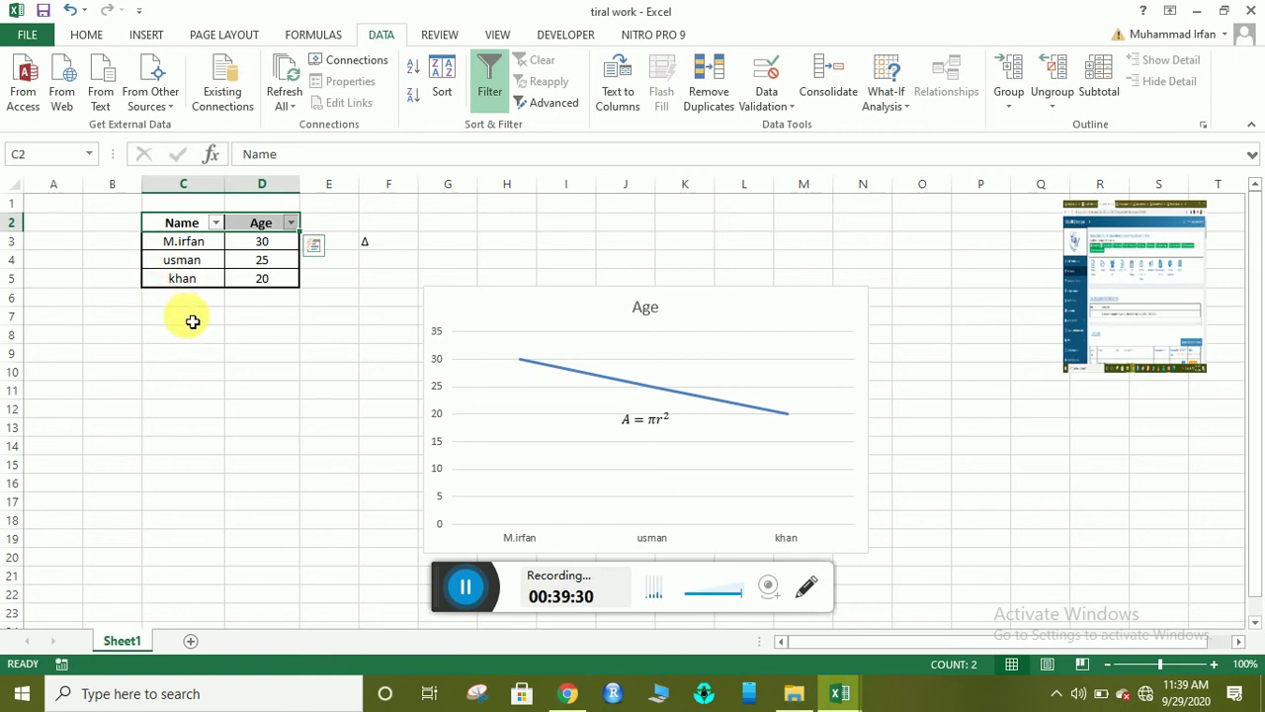
pyautogui.click(215, 224)
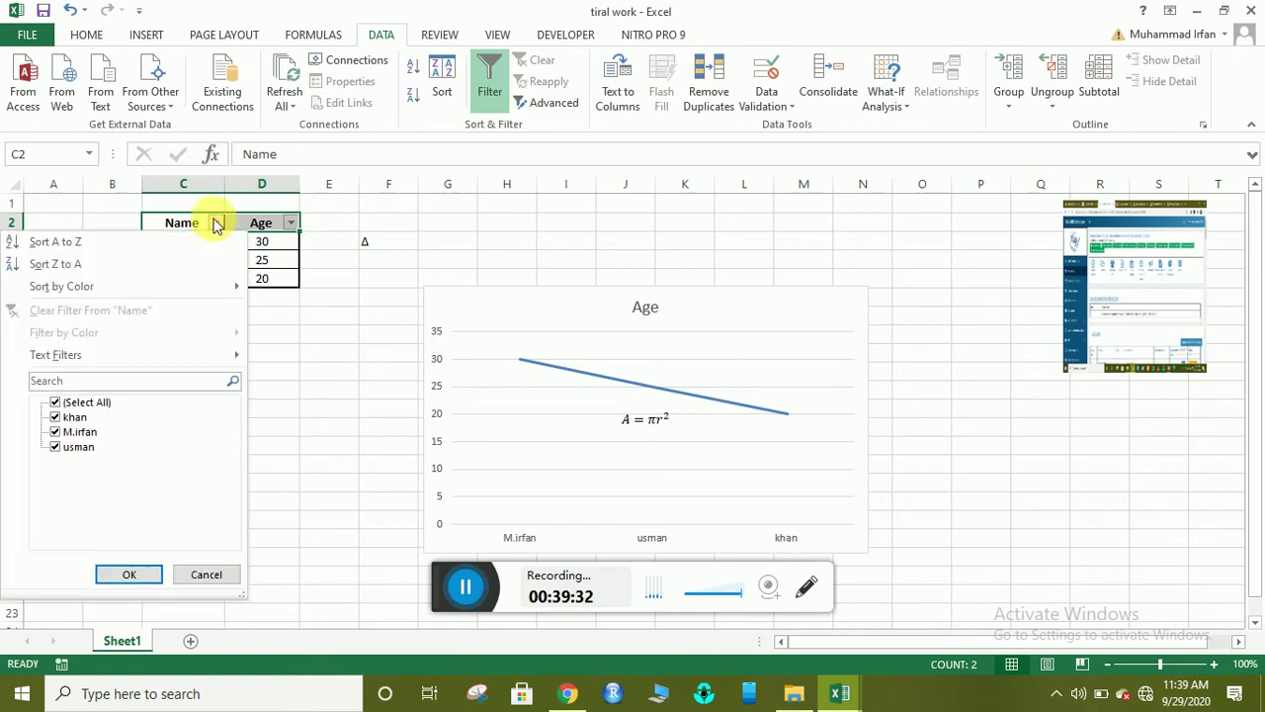
pyautogui.click(181, 179)
pyautogui.click(187, 185)
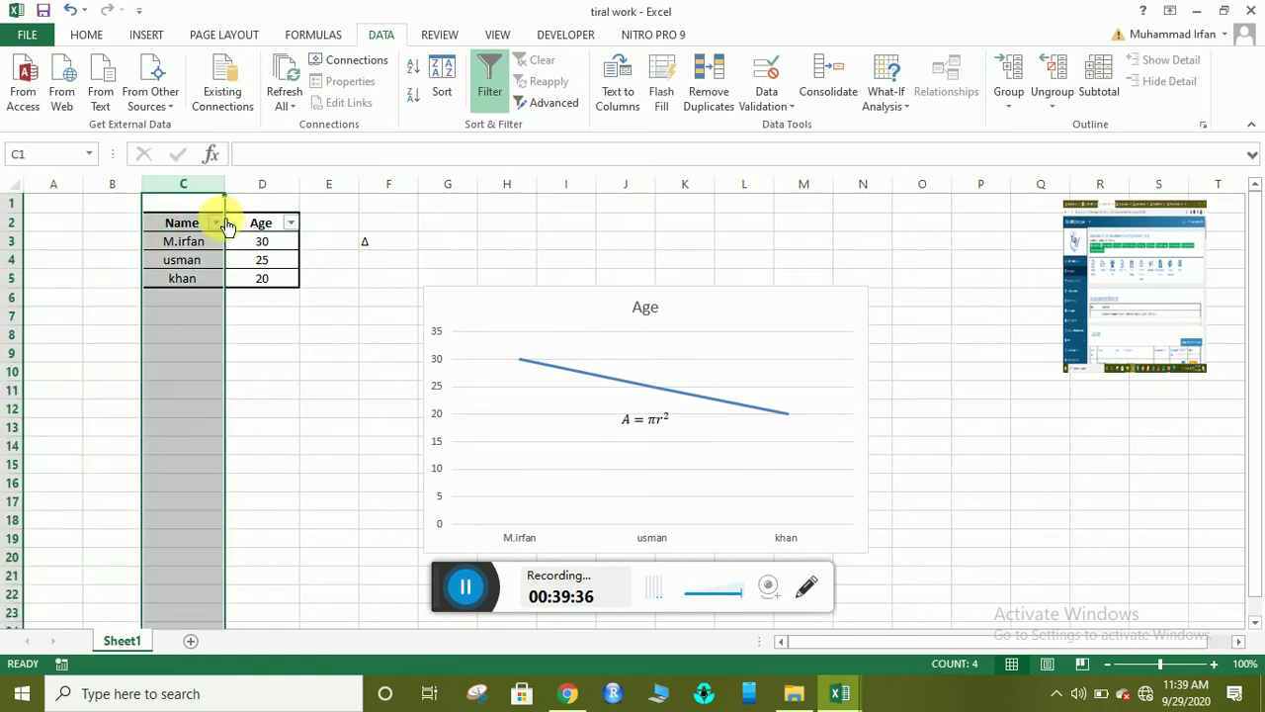
pyautogui.click(216, 223)
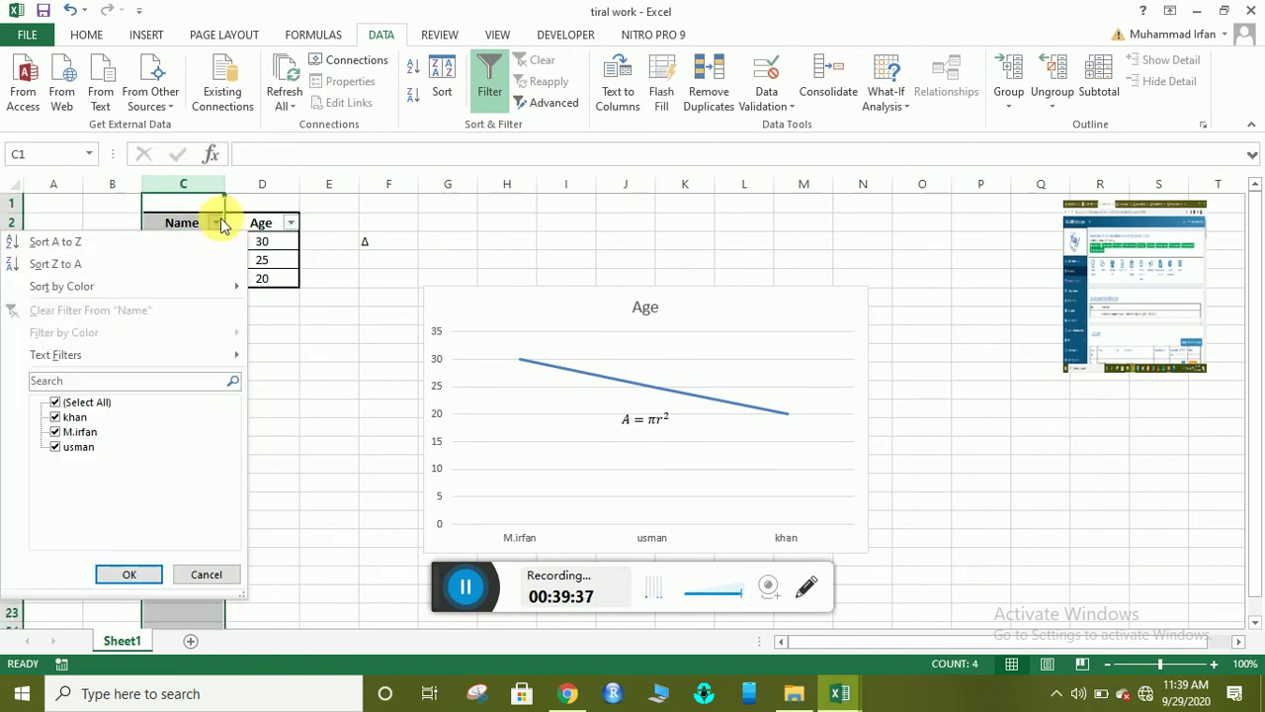
pyautogui.click(307, 317)
pyautogui.click(282, 184)
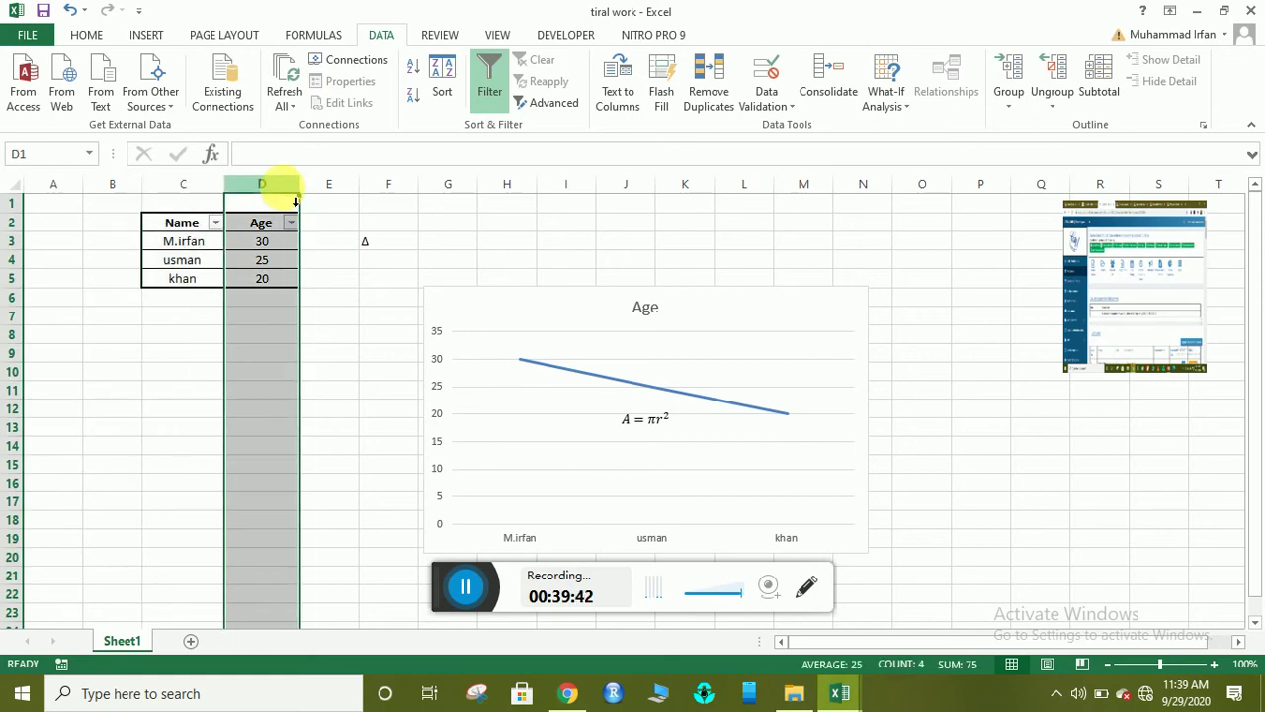
pyautogui.rightClick(285, 189)
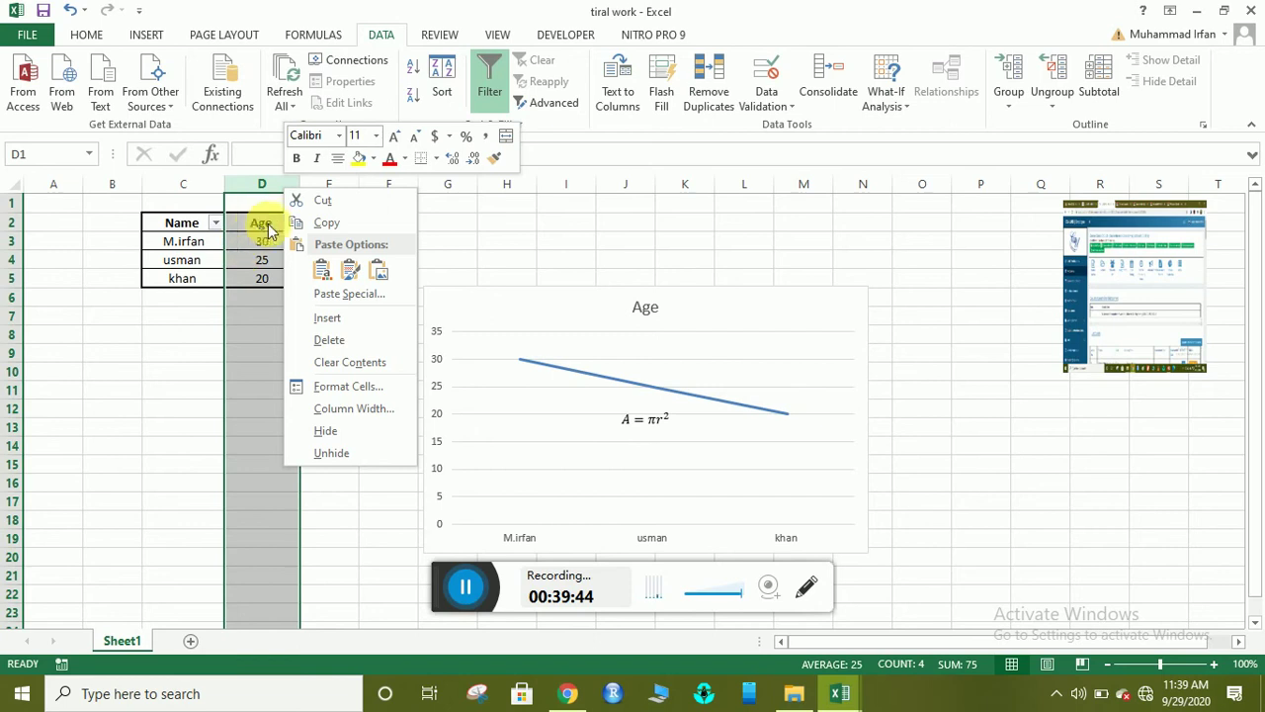
pyautogui.press('Escape')
pyautogui.click(293, 225)
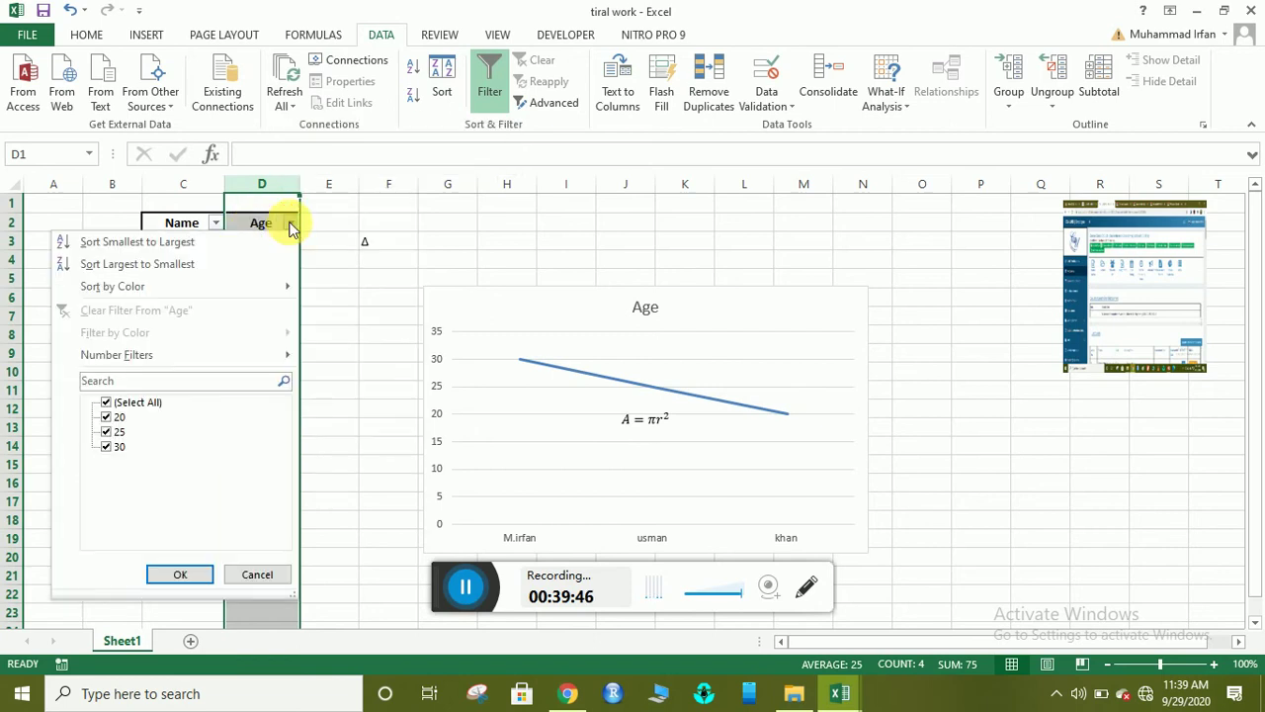
pyautogui.click(60, 193)
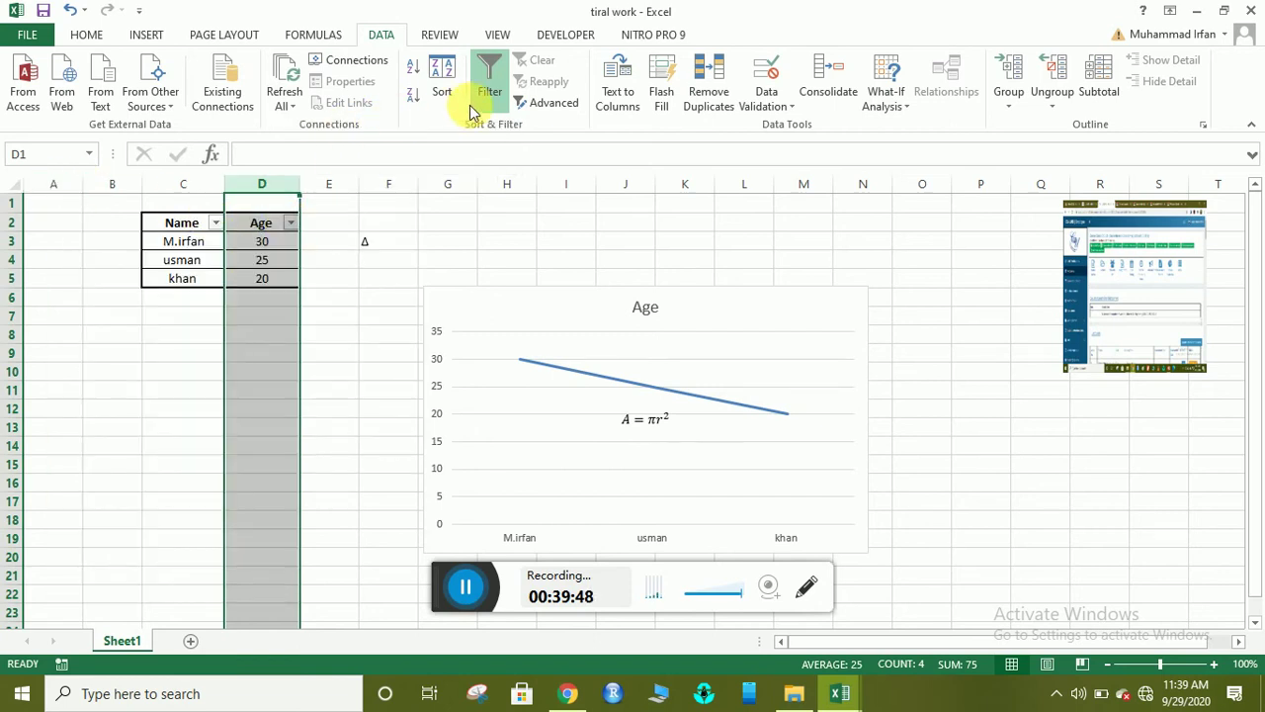
pyautogui.click(486, 77)
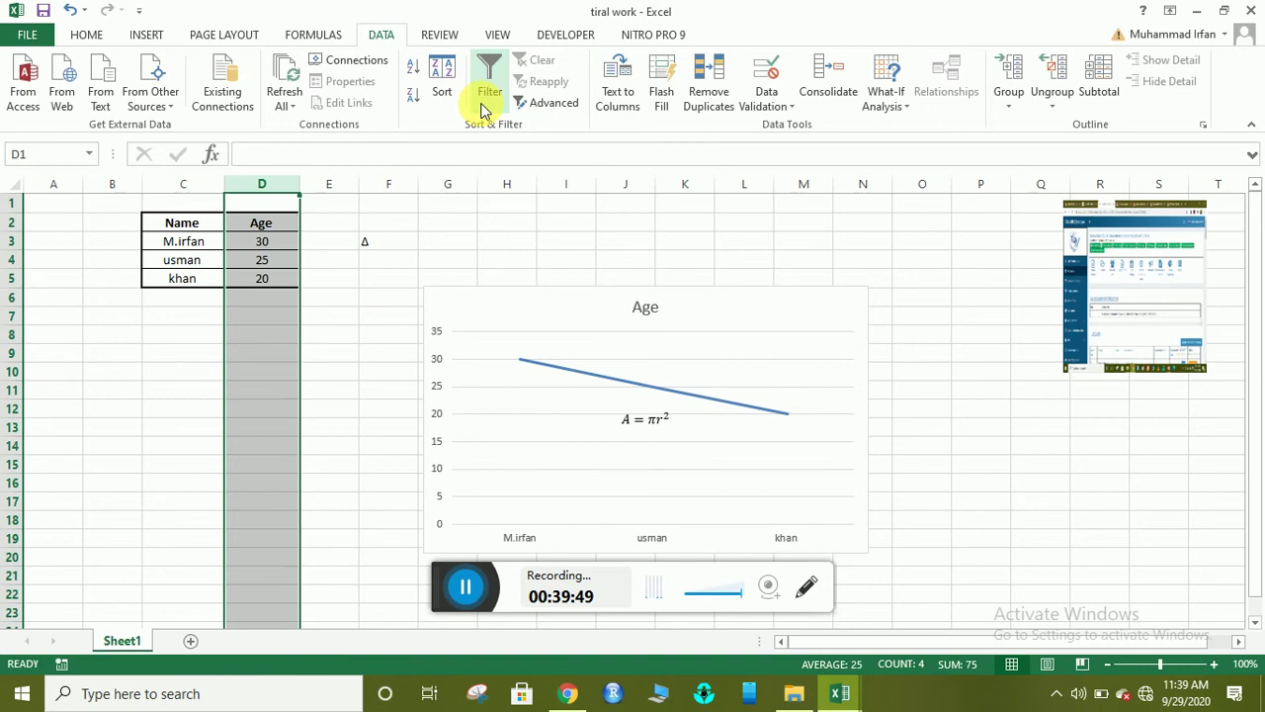
pyautogui.click(321, 255)
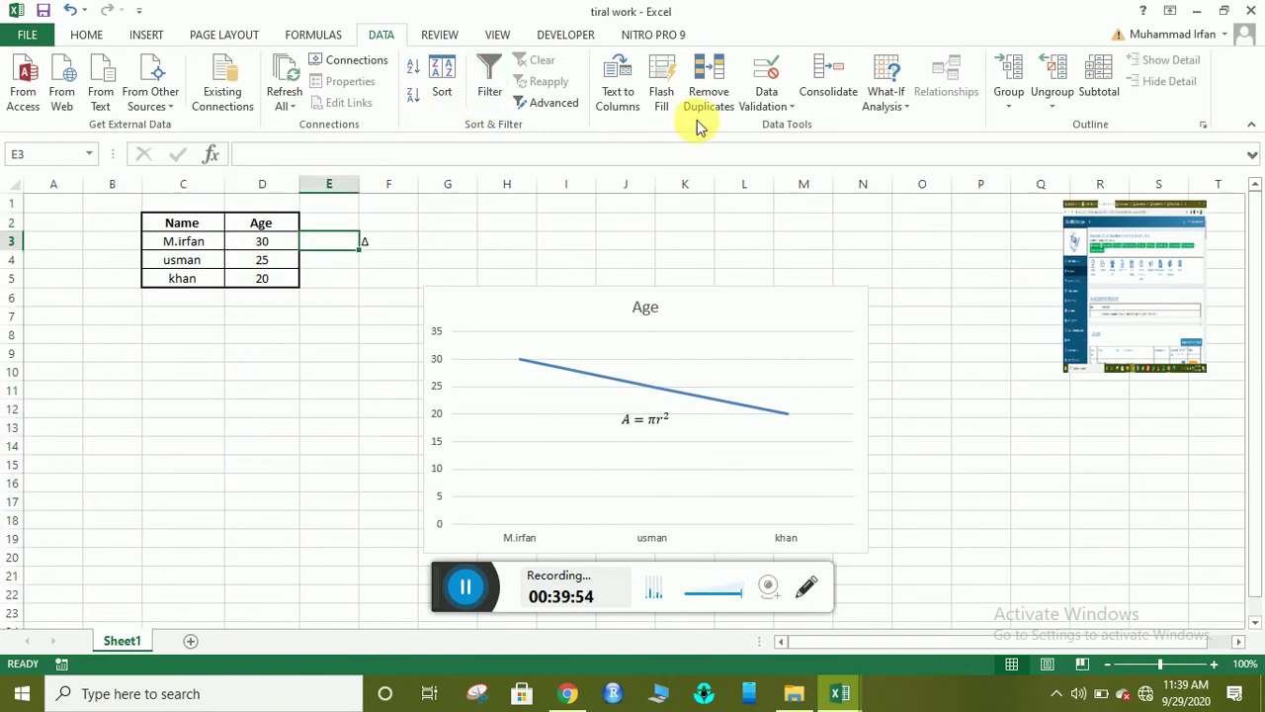
pyautogui.click(170, 307)
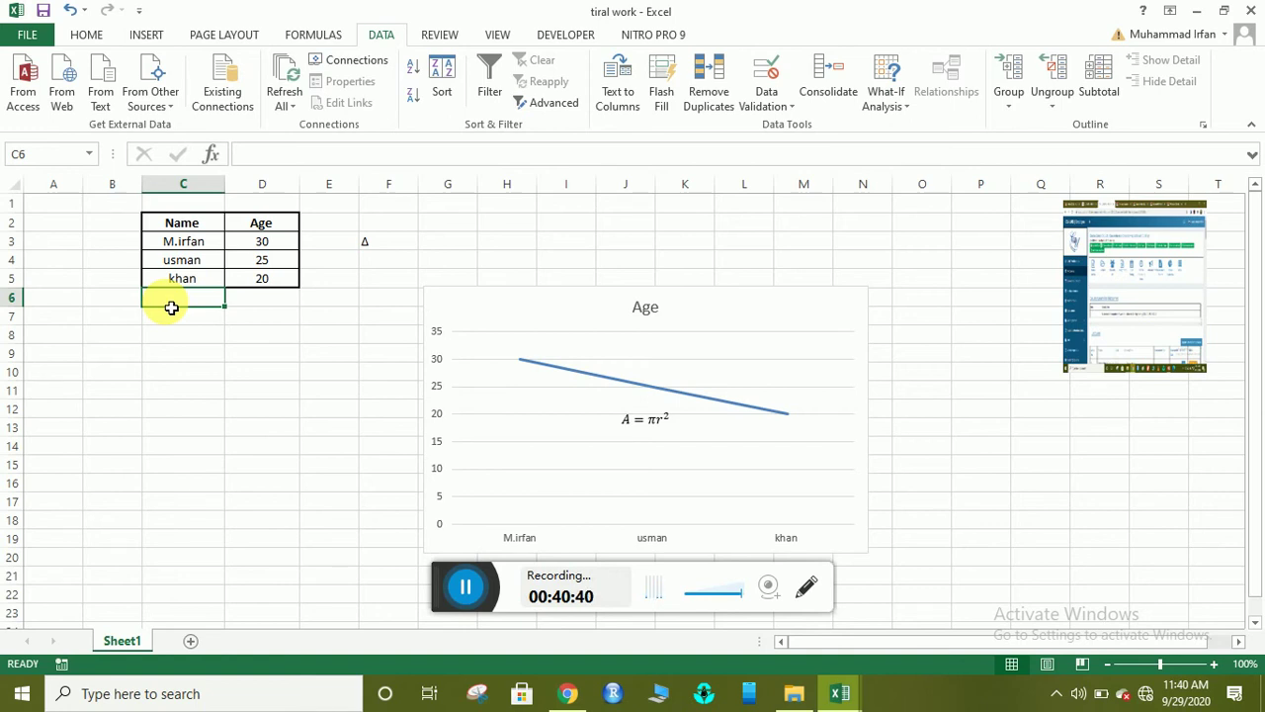
# - Step through the Review and View ribbons to reach the Developer ribbon
pyautogui.click(435, 37)
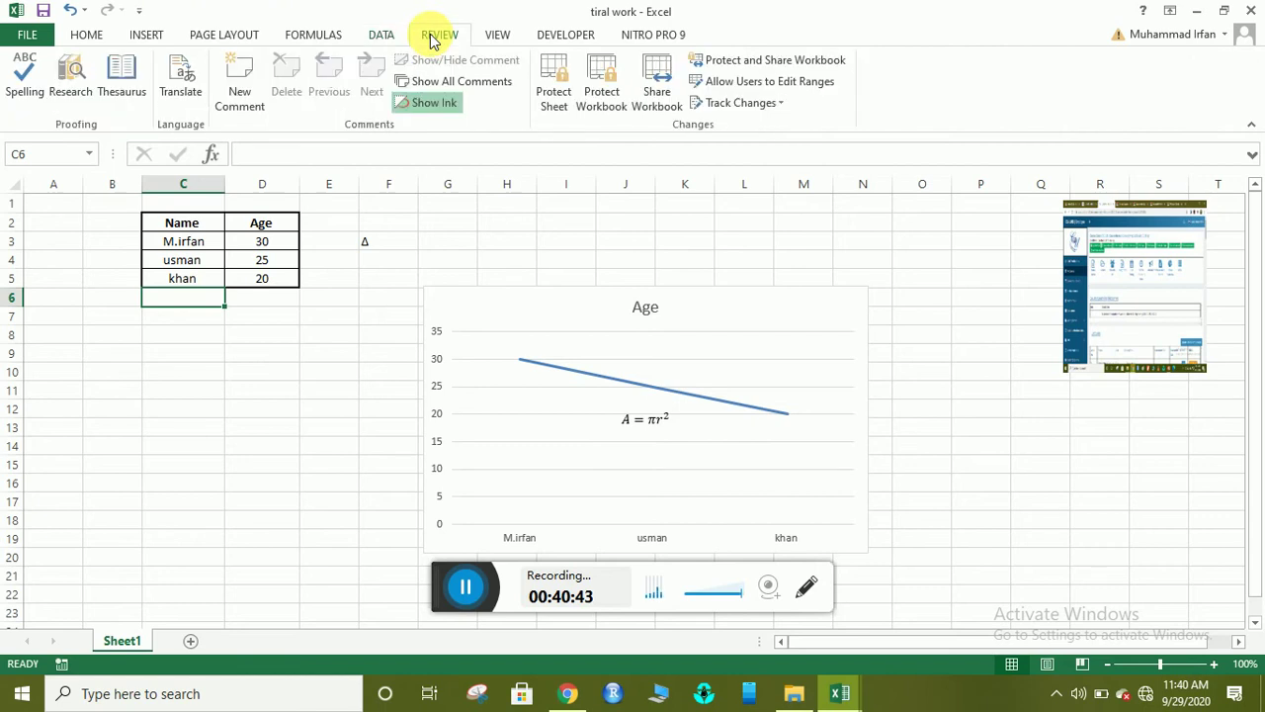
pyautogui.click(500, 37)
pyautogui.click(557, 40)
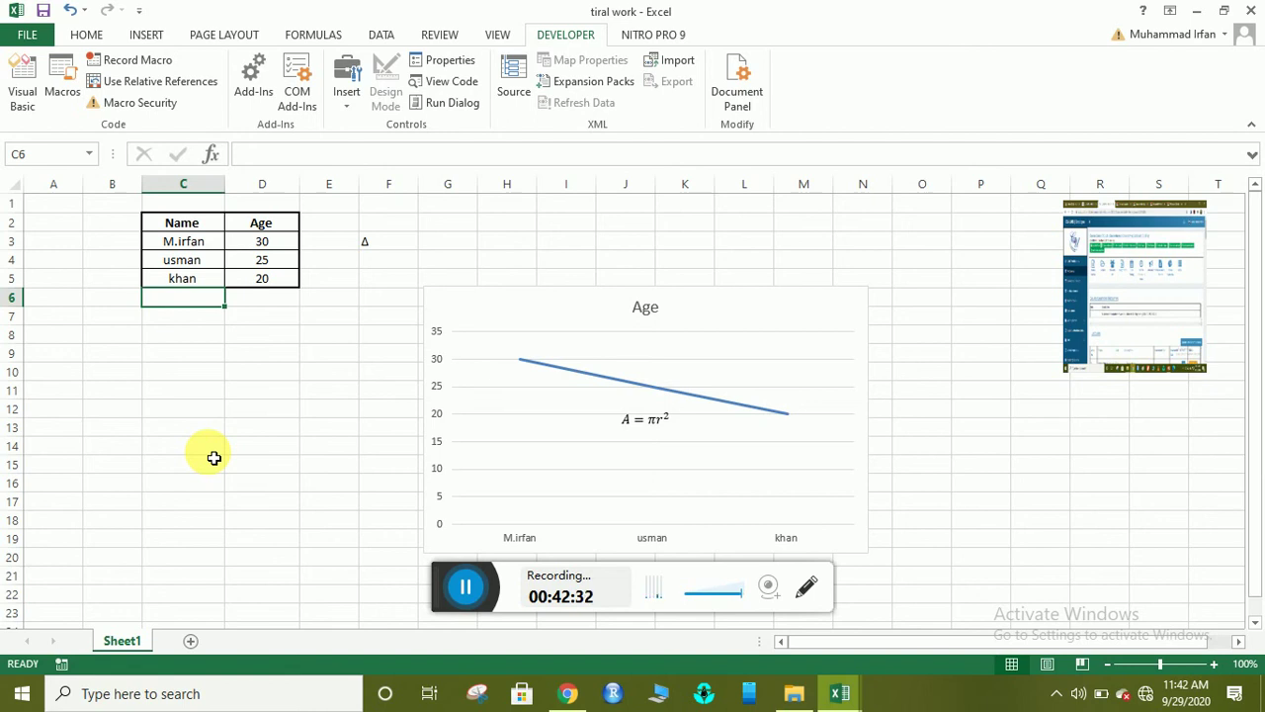
# - Add a new worksheet and name it 'irfan'
pyautogui.click(191, 642)
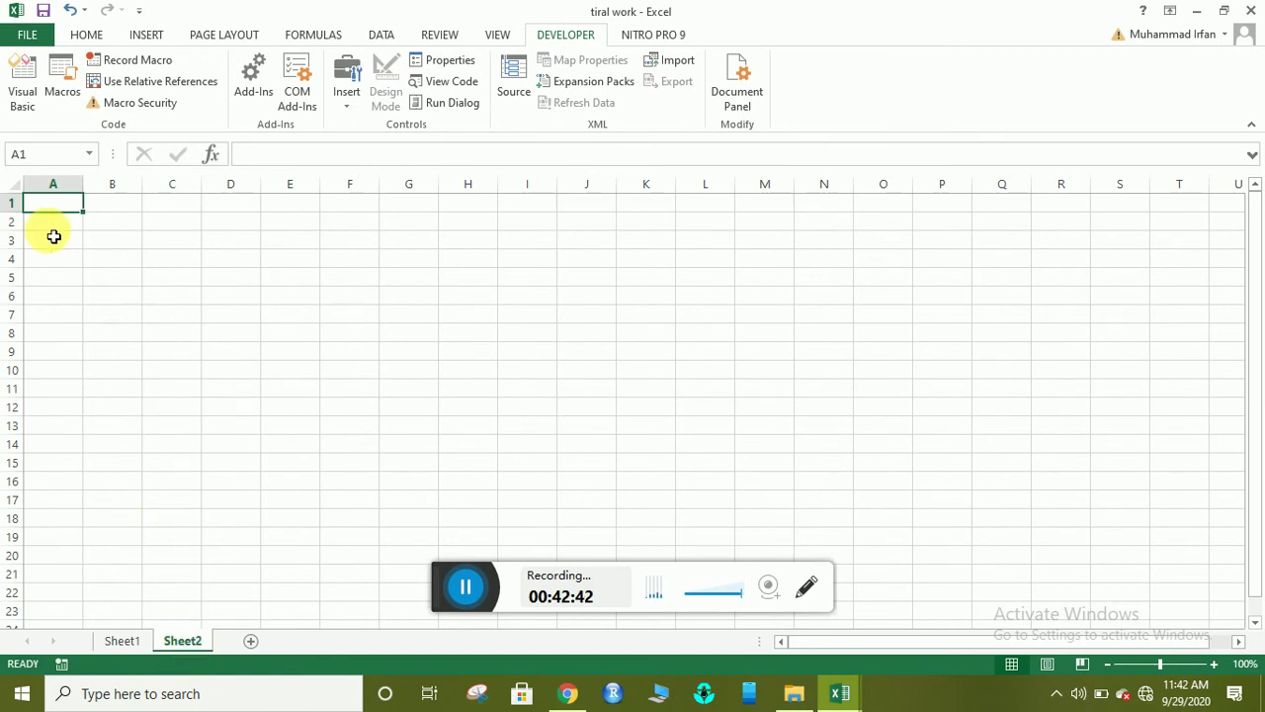
pyautogui.click(92, 225)
pyautogui.click(163, 284)
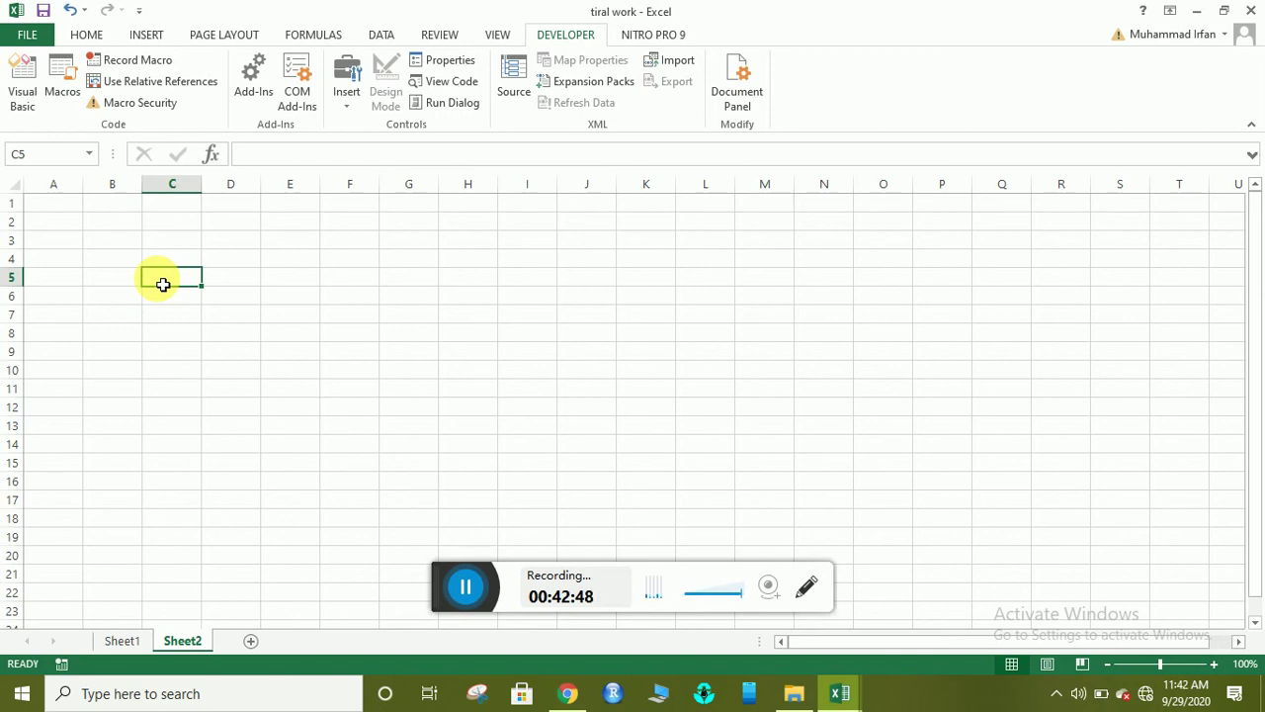
pyautogui.doubleClick(195, 643)
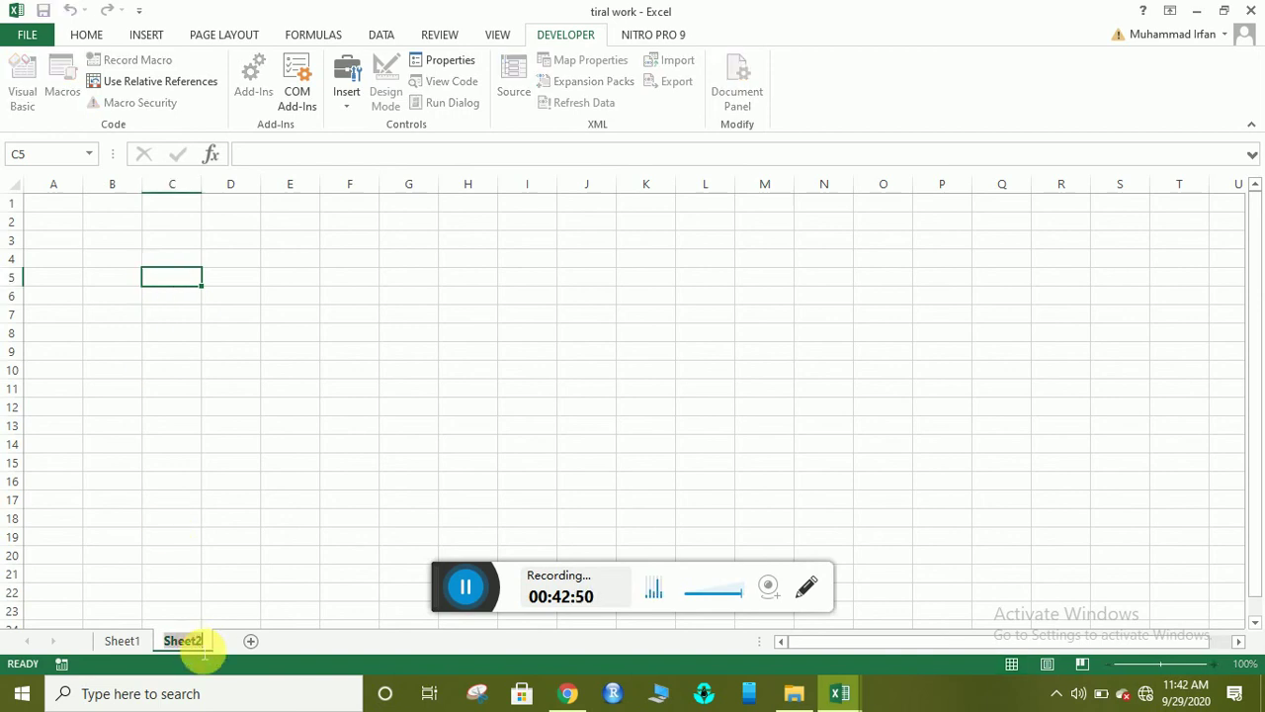
pyautogui.write('i')
pyautogui.write('rfan')
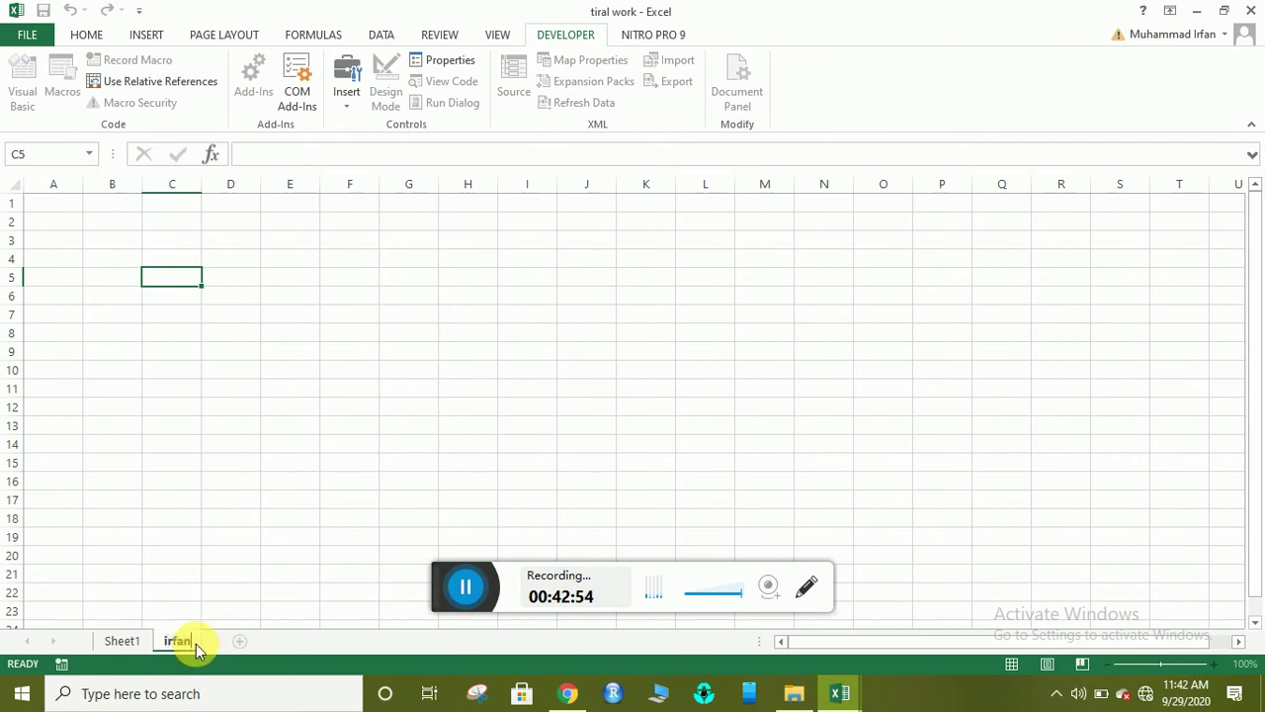
pyautogui.press('Return')
pyautogui.click(239, 446)
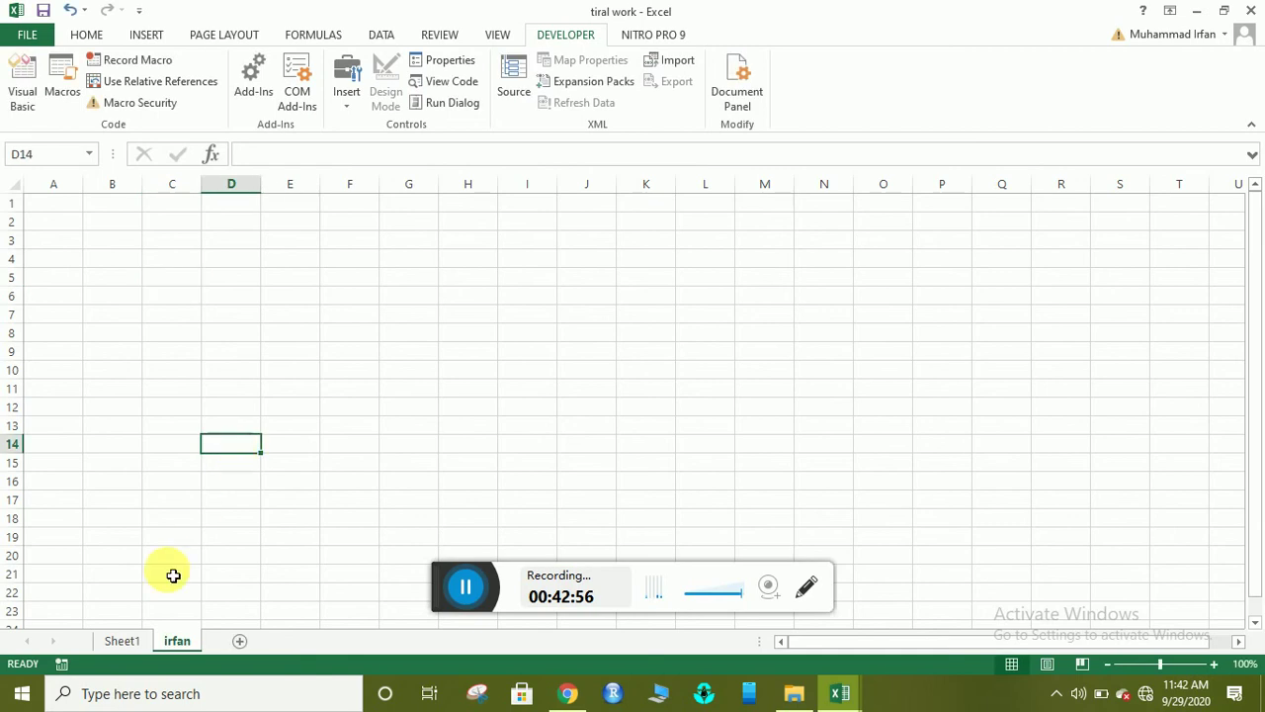
# - Rename the first worksheet to 'khan', replacing the mistyped name
pyautogui.doubleClick(127, 643)
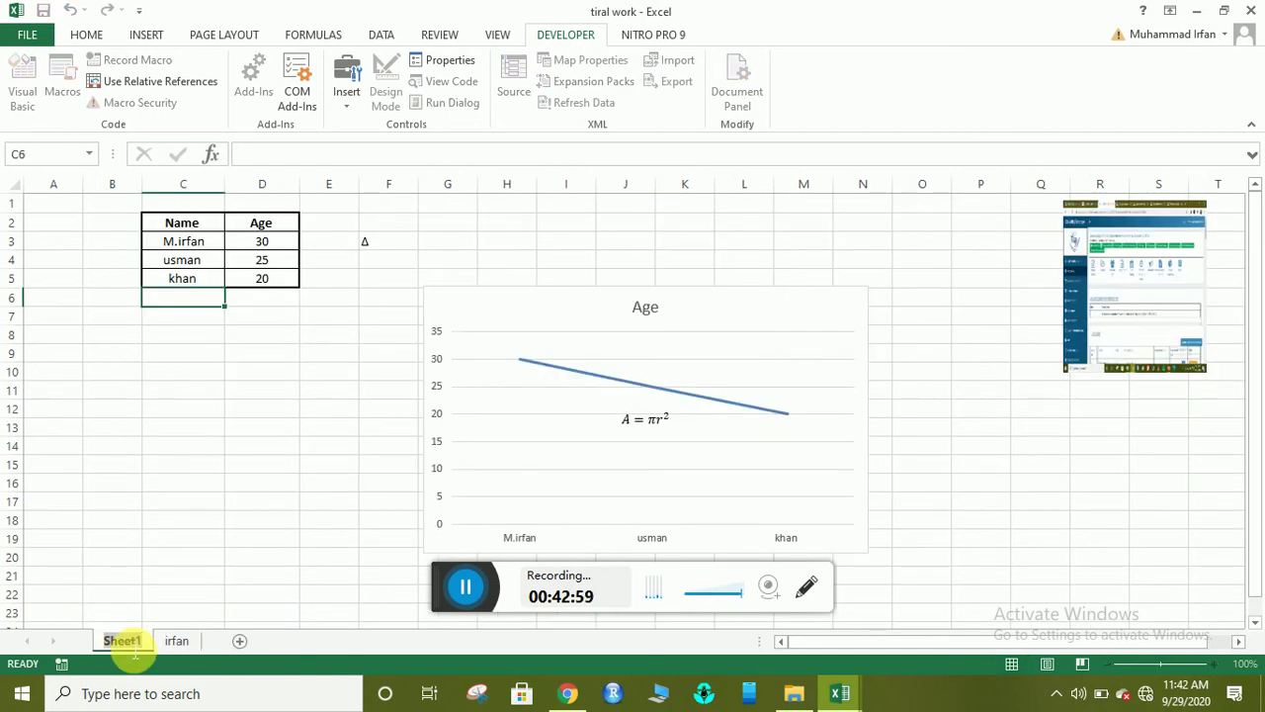
pyautogui.write('hlkgf')
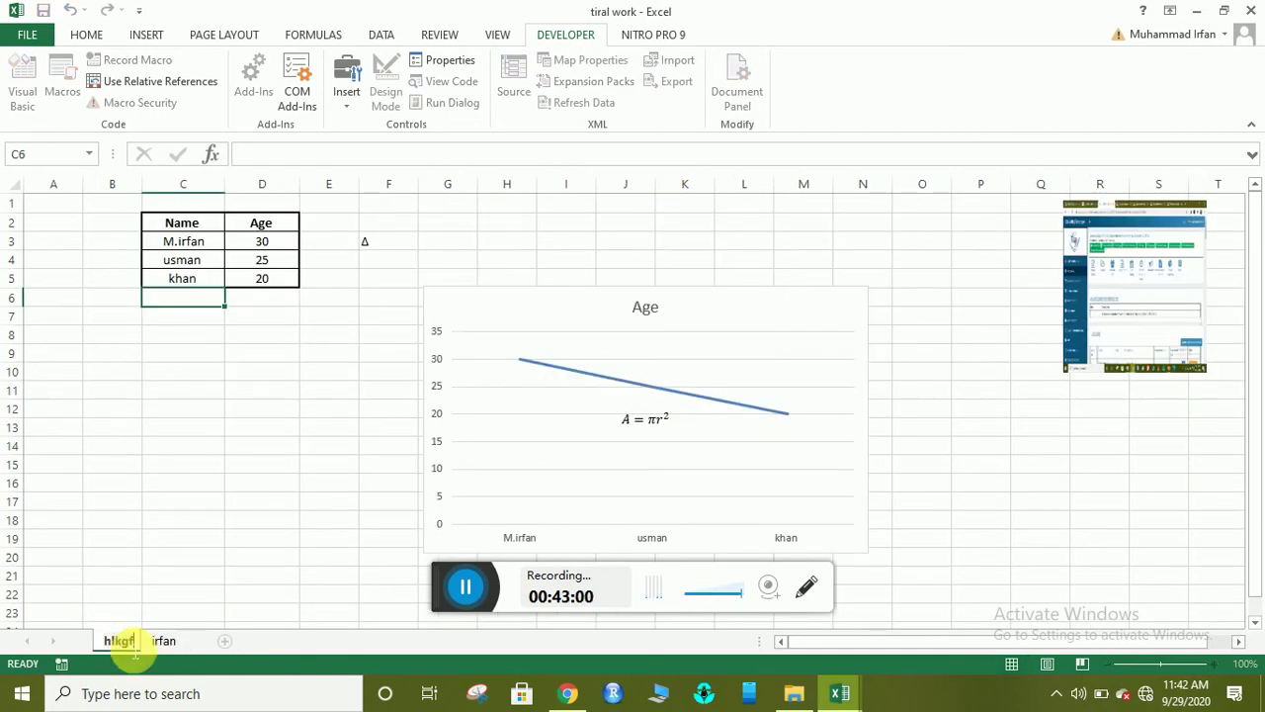
pyautogui.press('BackSpace')
pyautogui.press('BackSpace')
pyautogui.press('BackSpace')
pyautogui.press('BackSpace')
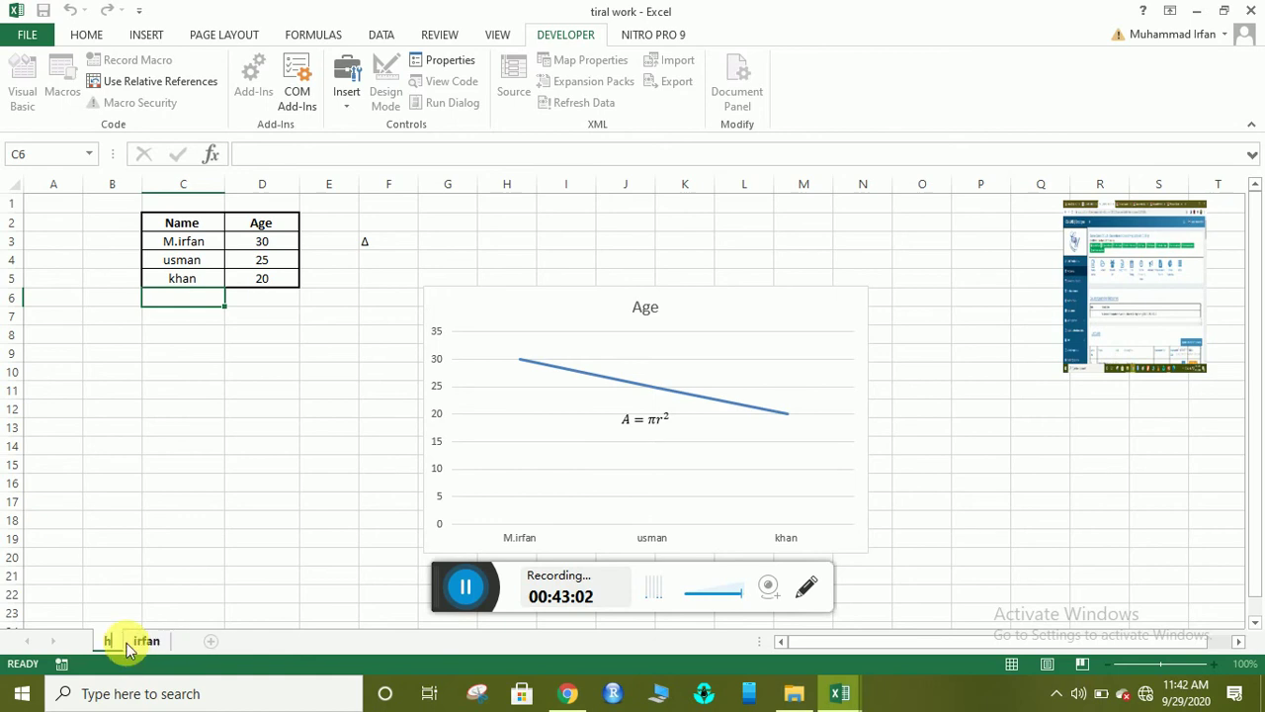
pyautogui.press('BackSpace')
pyautogui.write('kh')
pyautogui.write('an')
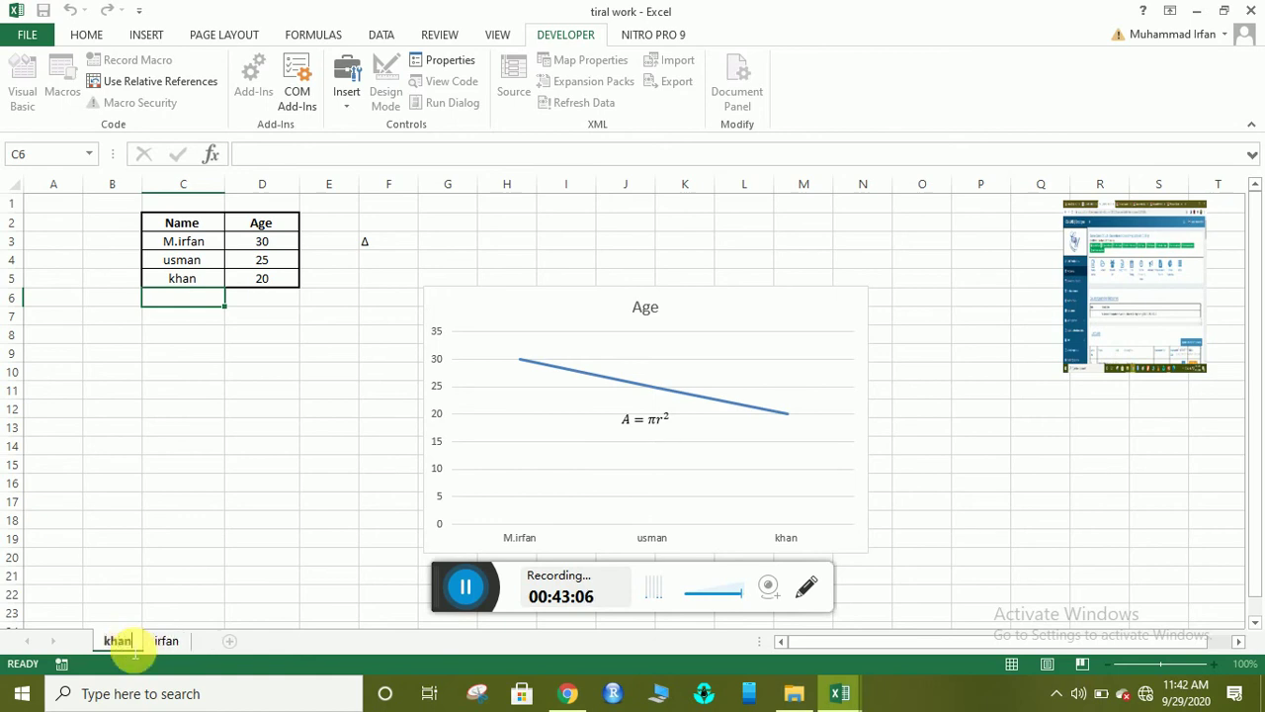
pyautogui.press('Return')
# - Set the khan sheet zoom to 106% with the status-bar zoom slider
pyautogui.click(263, 604)
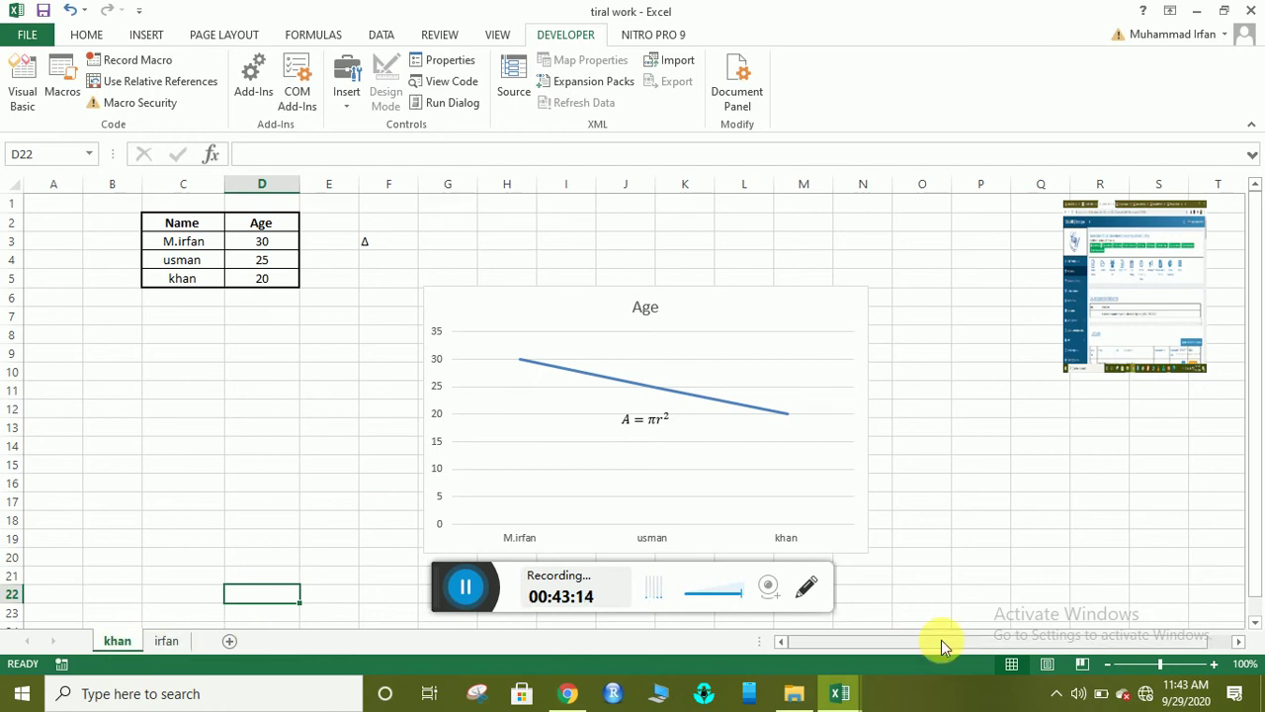
pyautogui.click(1171, 671)
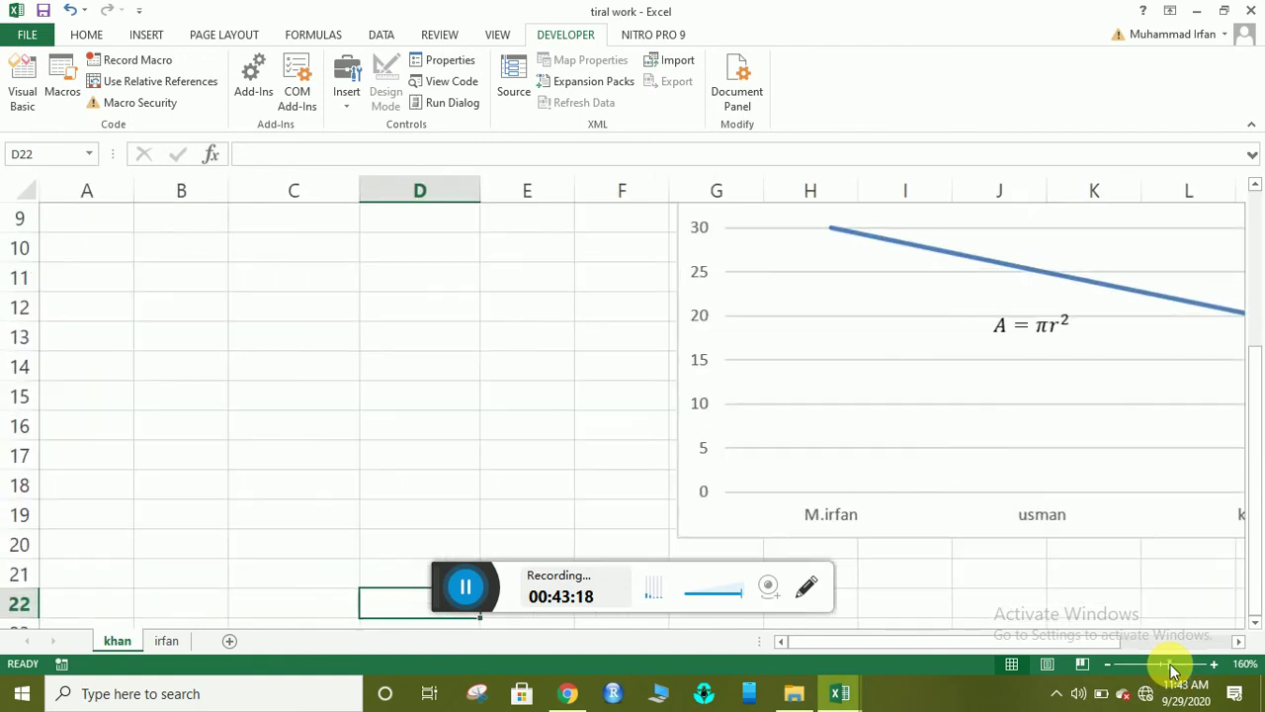
pyautogui.moveTo(1171, 670); pyautogui.dragTo(1180, 671)
pyautogui.click(1158, 664)
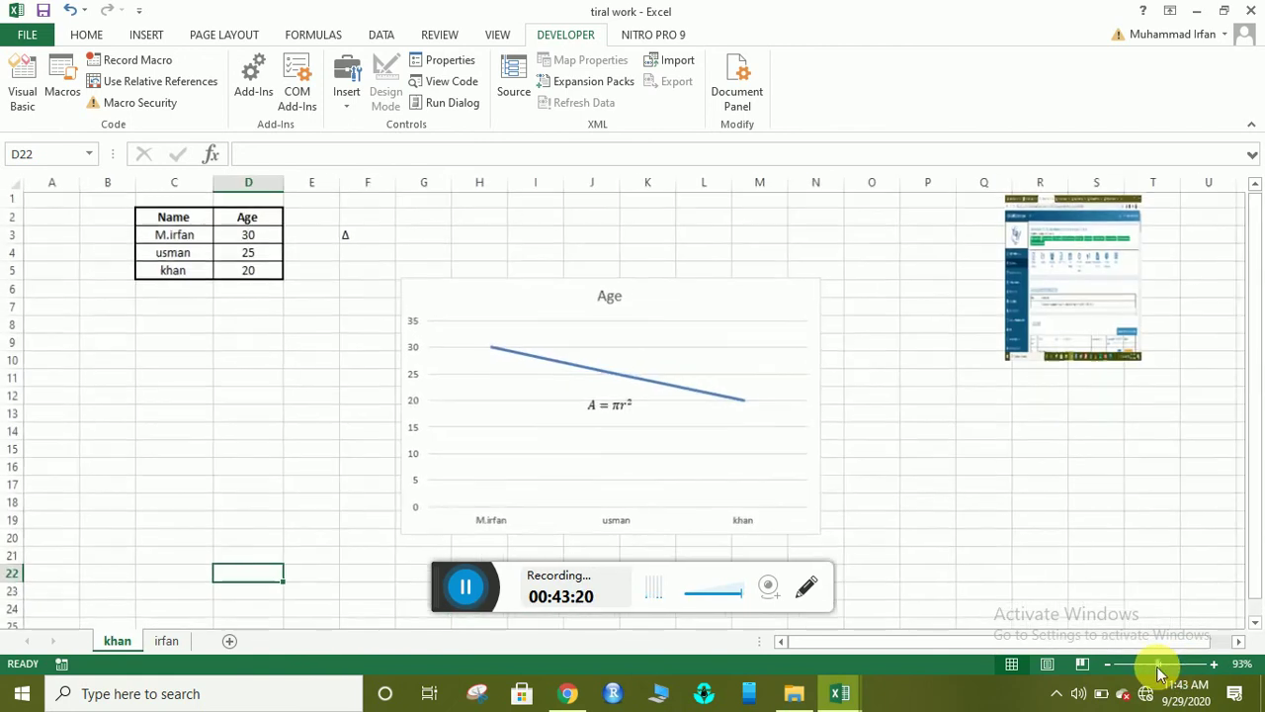
pyautogui.click(1164, 665)
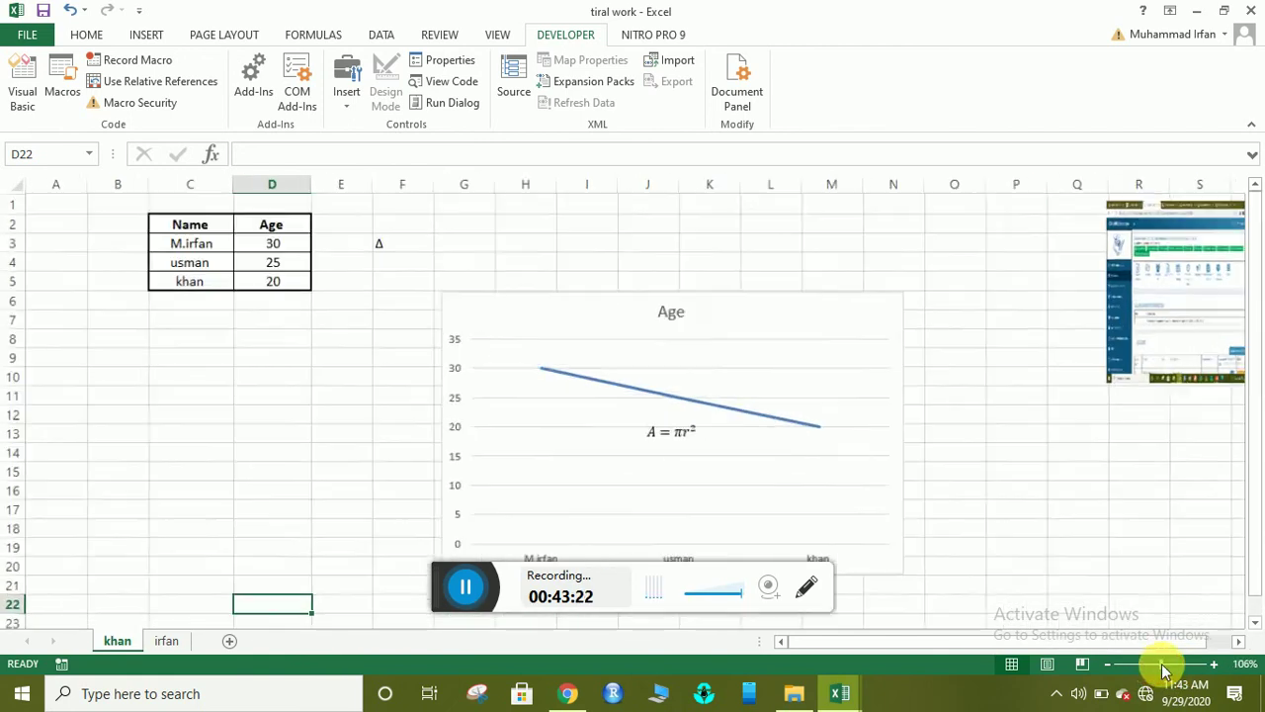
pyautogui.click(1046, 546)
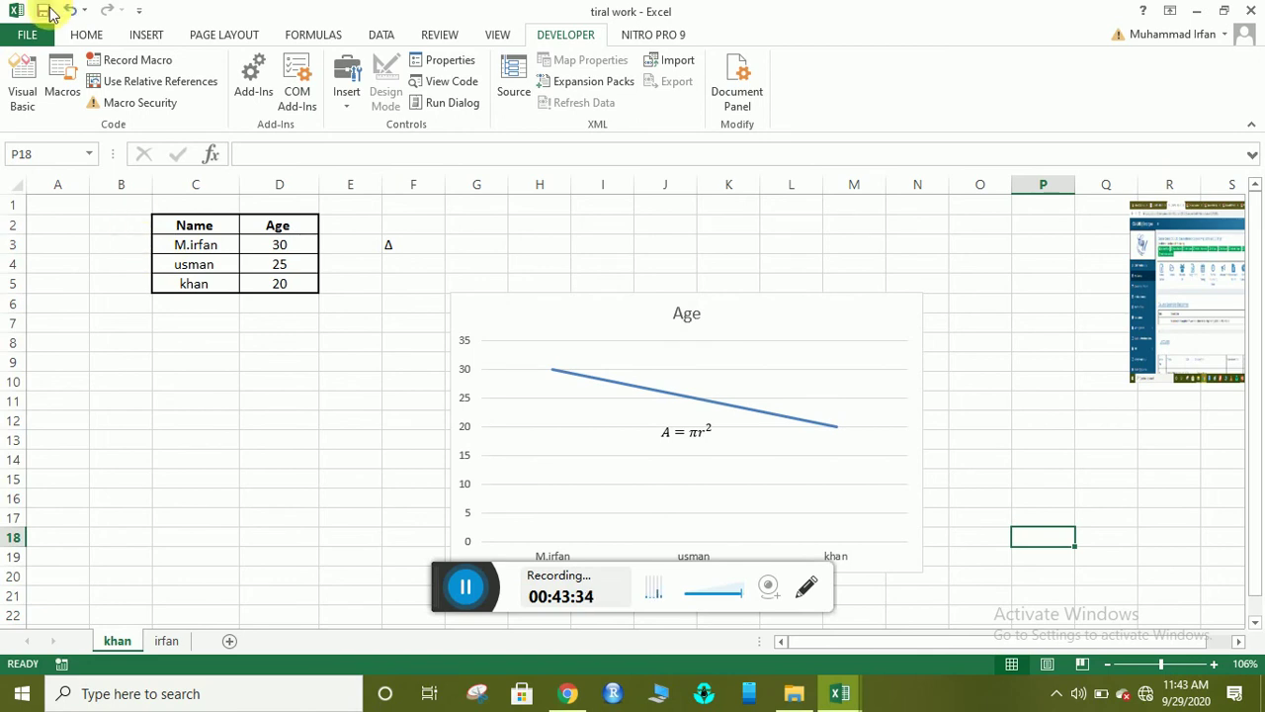
# - Save the tiral work workbook, then switch to and close the peak discharge workbook
pyautogui.click(47, 10)
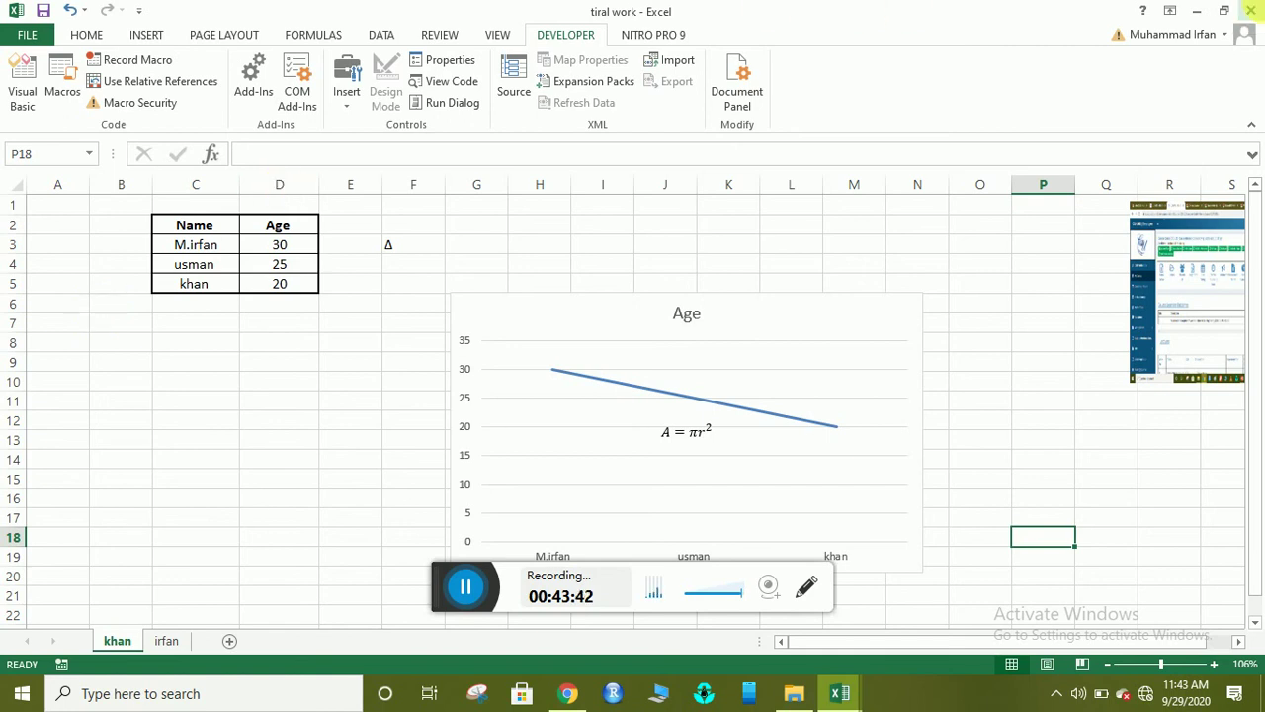
pyautogui.hotkey('alt', 'Tab')
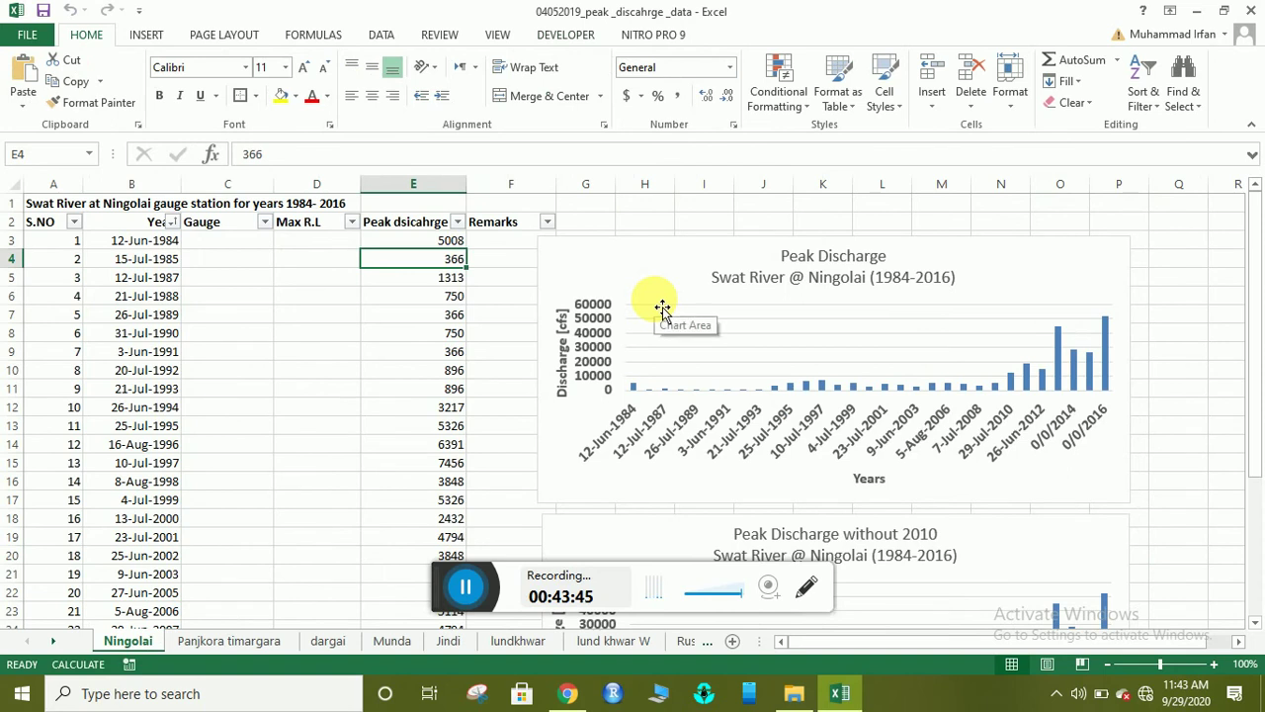
pyautogui.click(1252, 10)
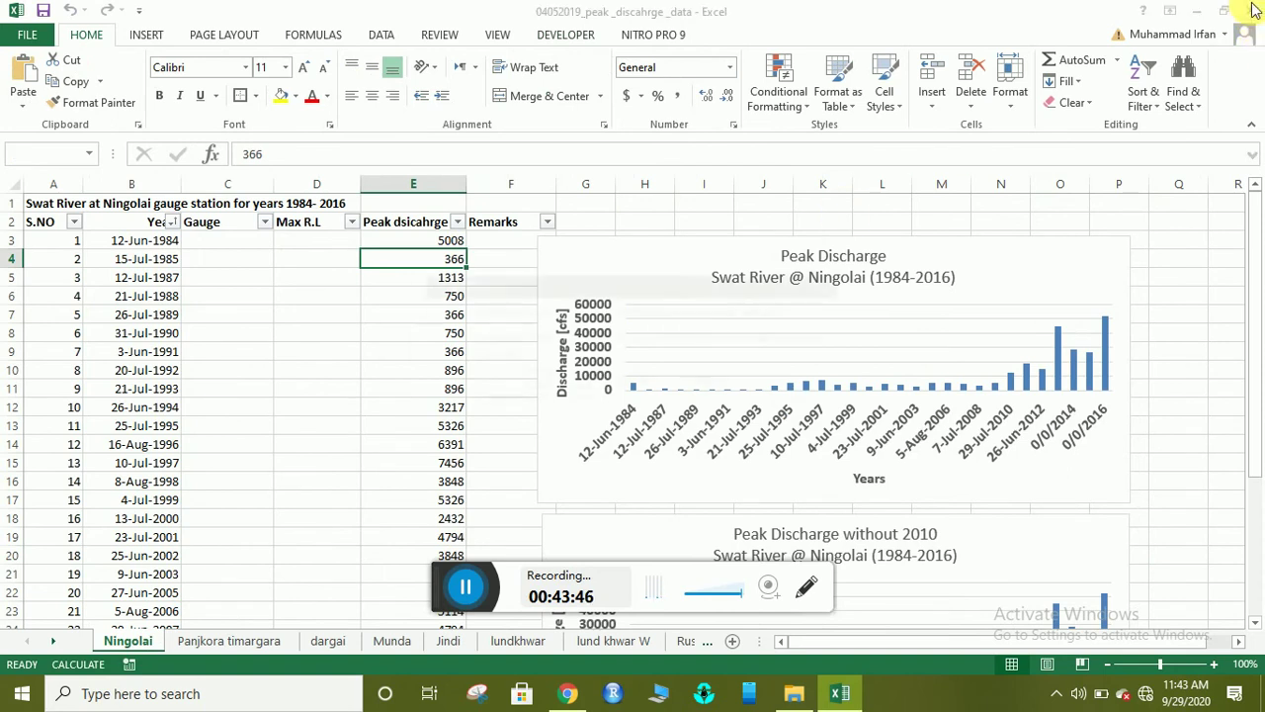
# - Discard changes to the peak discharge workbook and reopen tiral work from File Explorer
pyautogui.click(631, 385)
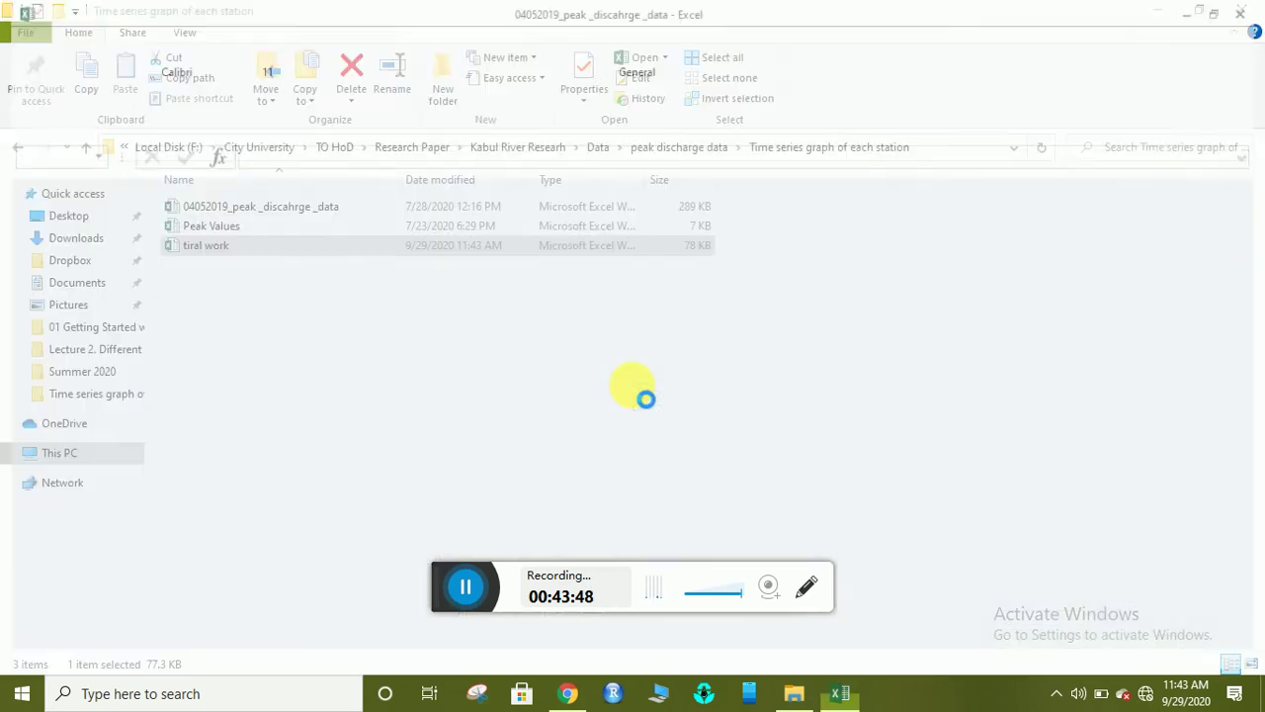
pyautogui.click(248, 245)
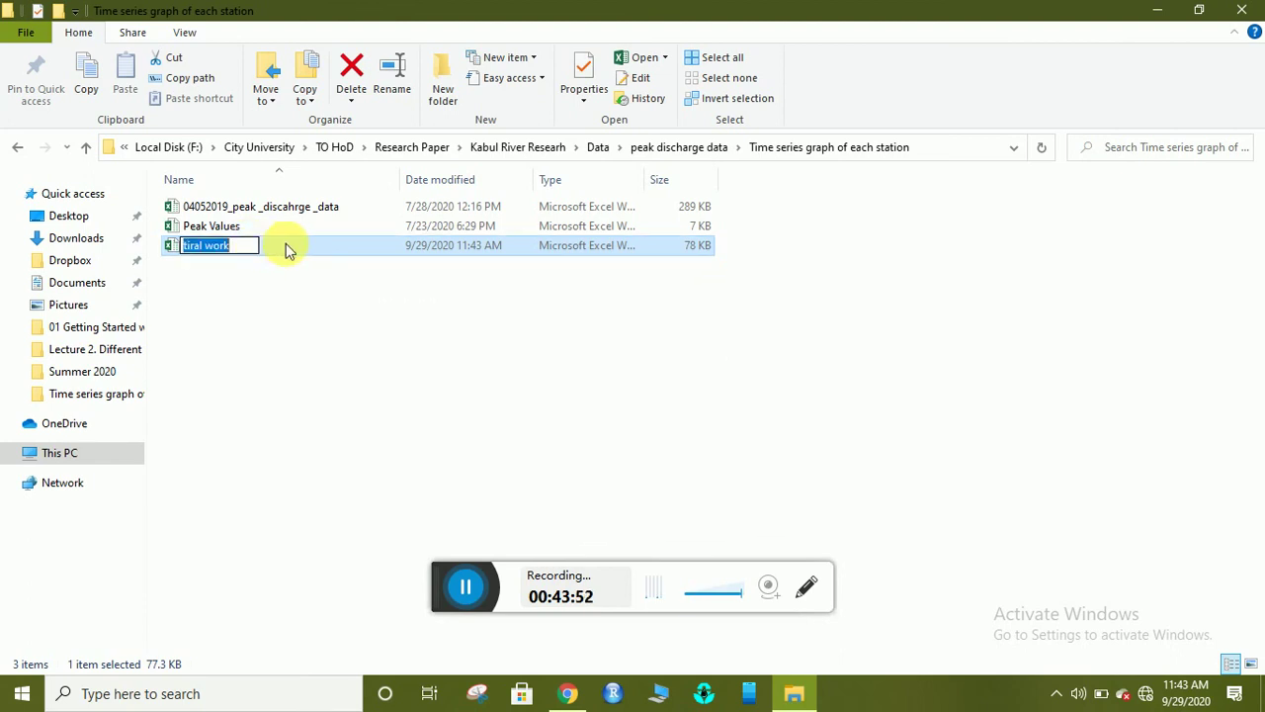
pyautogui.click(285, 248)
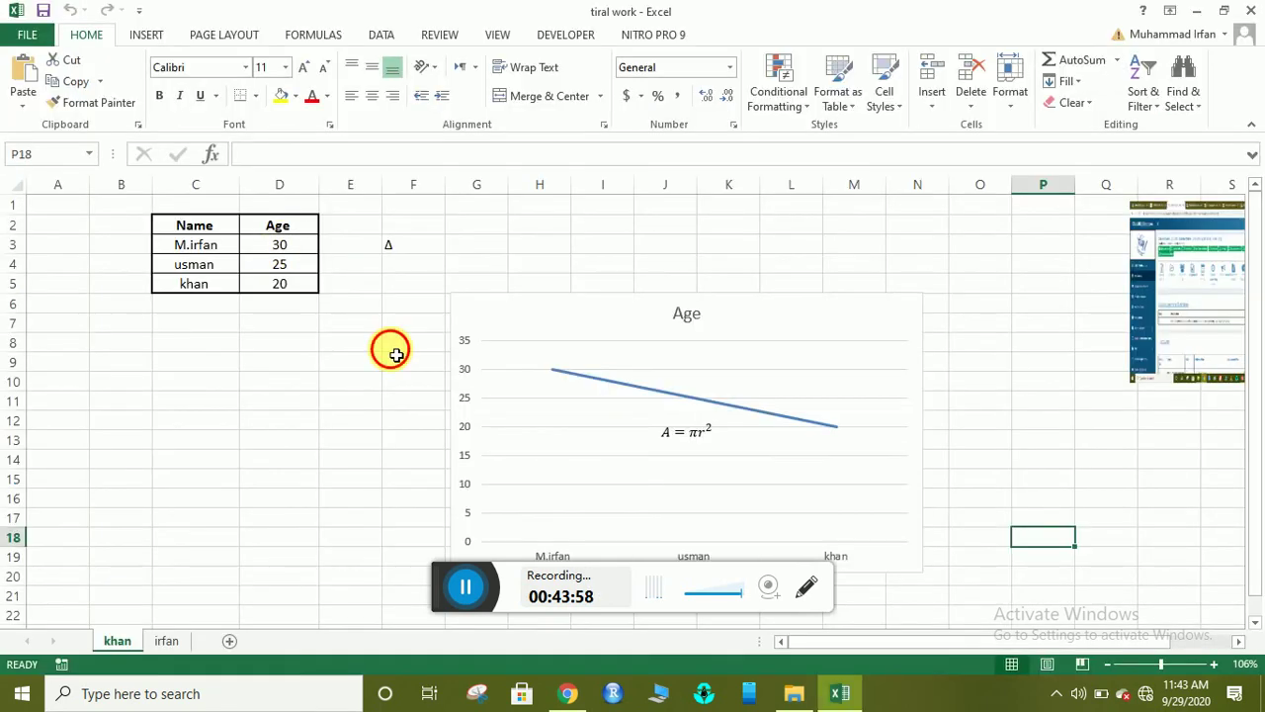
# - Enter 2 in C8 and 3 in D8 below the Name/Age table
pyautogui.click(396, 354)
pyautogui.click(301, 373)
pyautogui.click(238, 304)
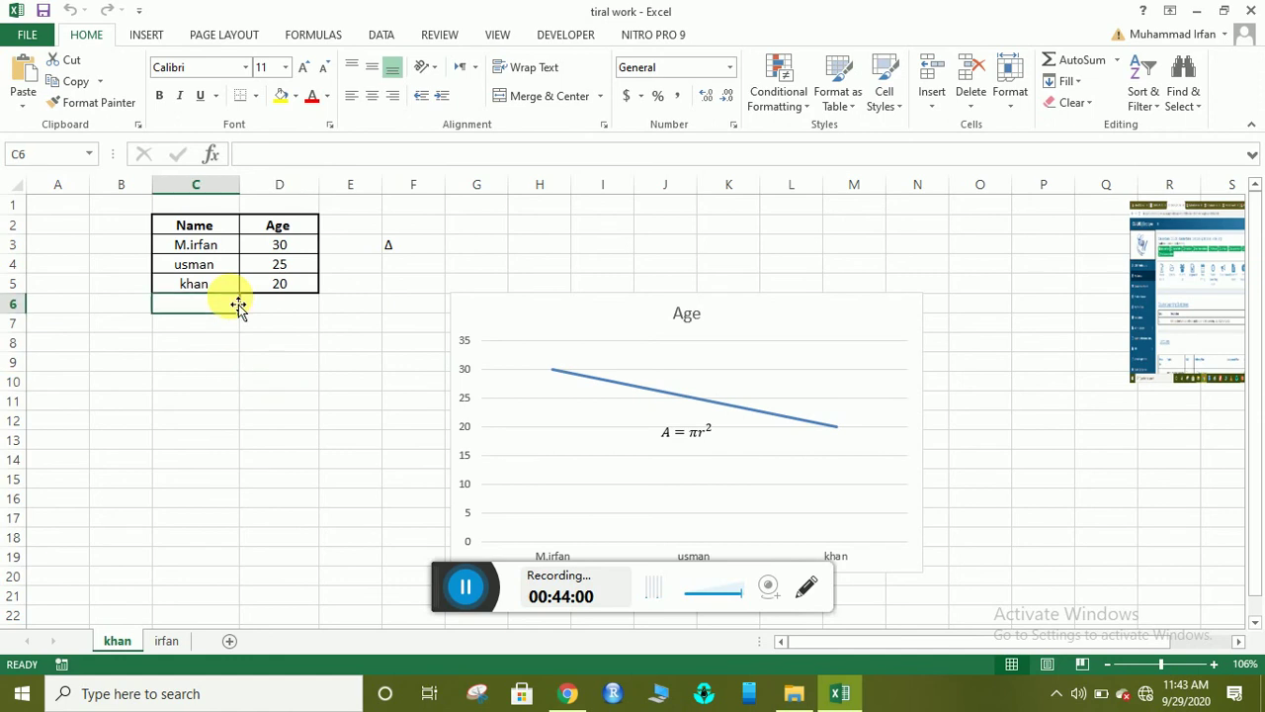
pyautogui.click(211, 346)
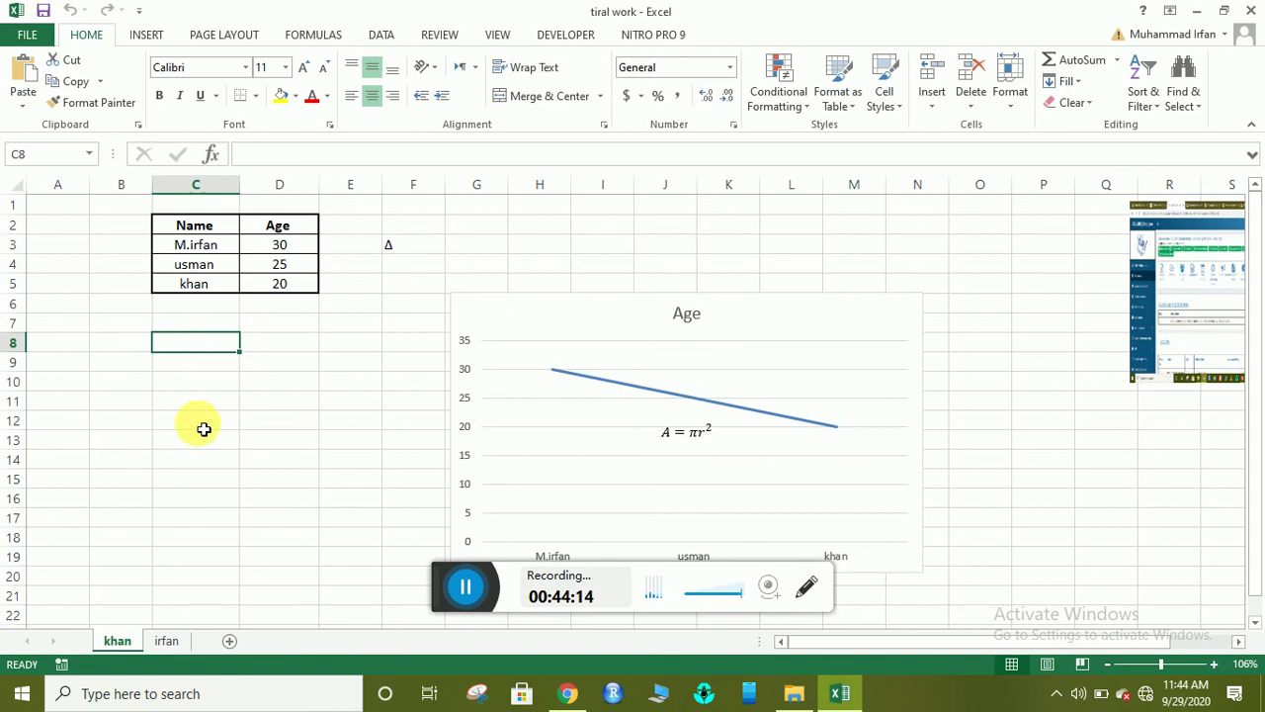
pyautogui.write('2')
pyautogui.press('Tab')
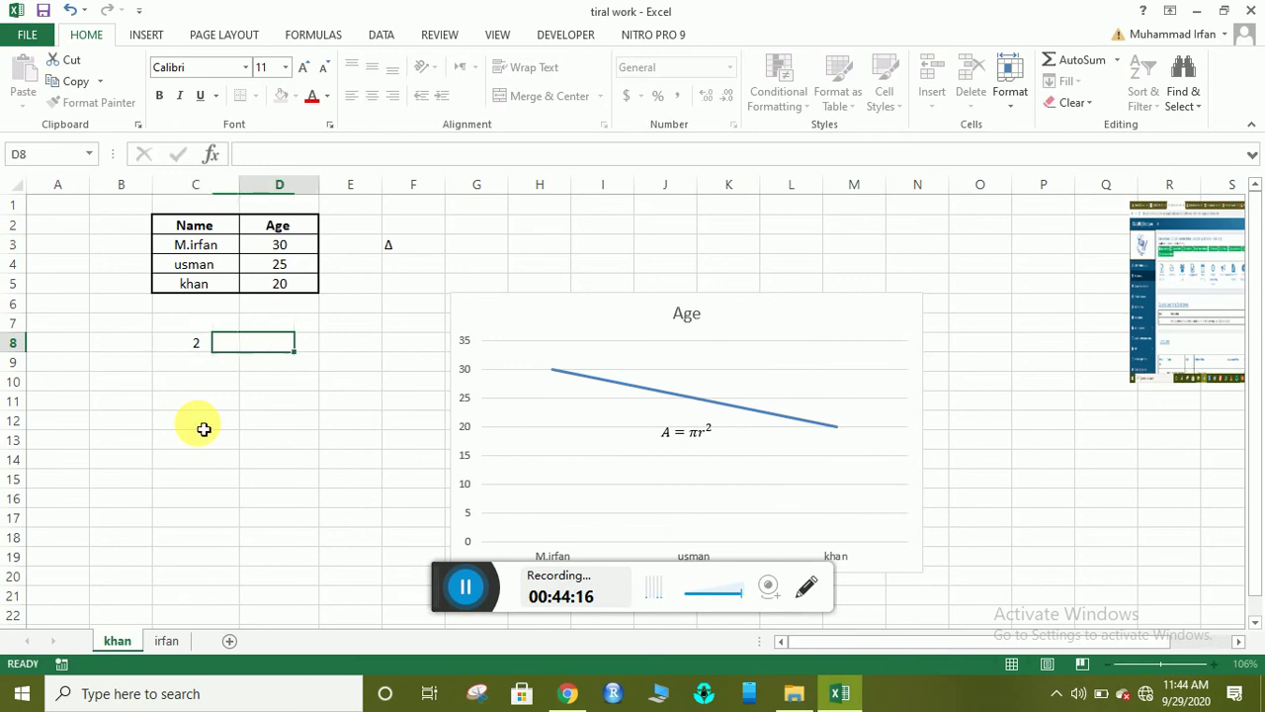
pyautogui.write('3')
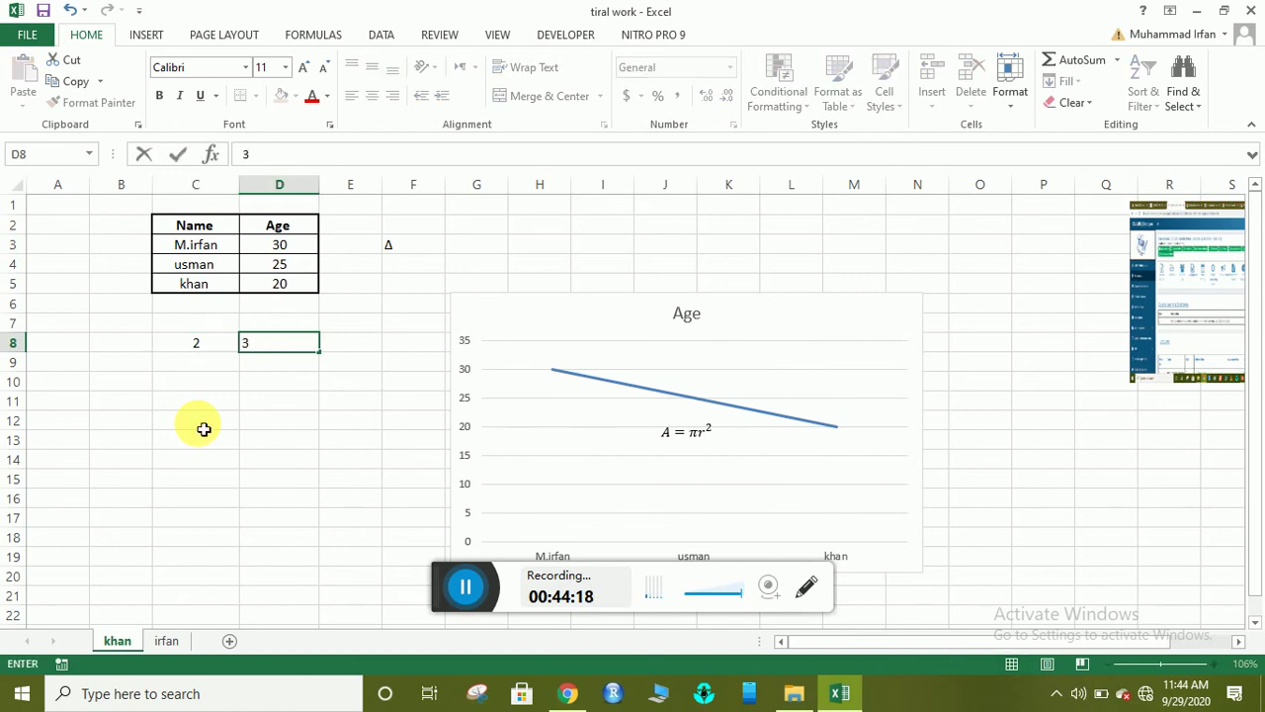
pyautogui.press('Return')
# - Move the selection to cell B9 with the arrow keys
pyautogui.press('Left')
pyautogui.press('Up')
pyautogui.press('Right')
pyautogui.press('Right')
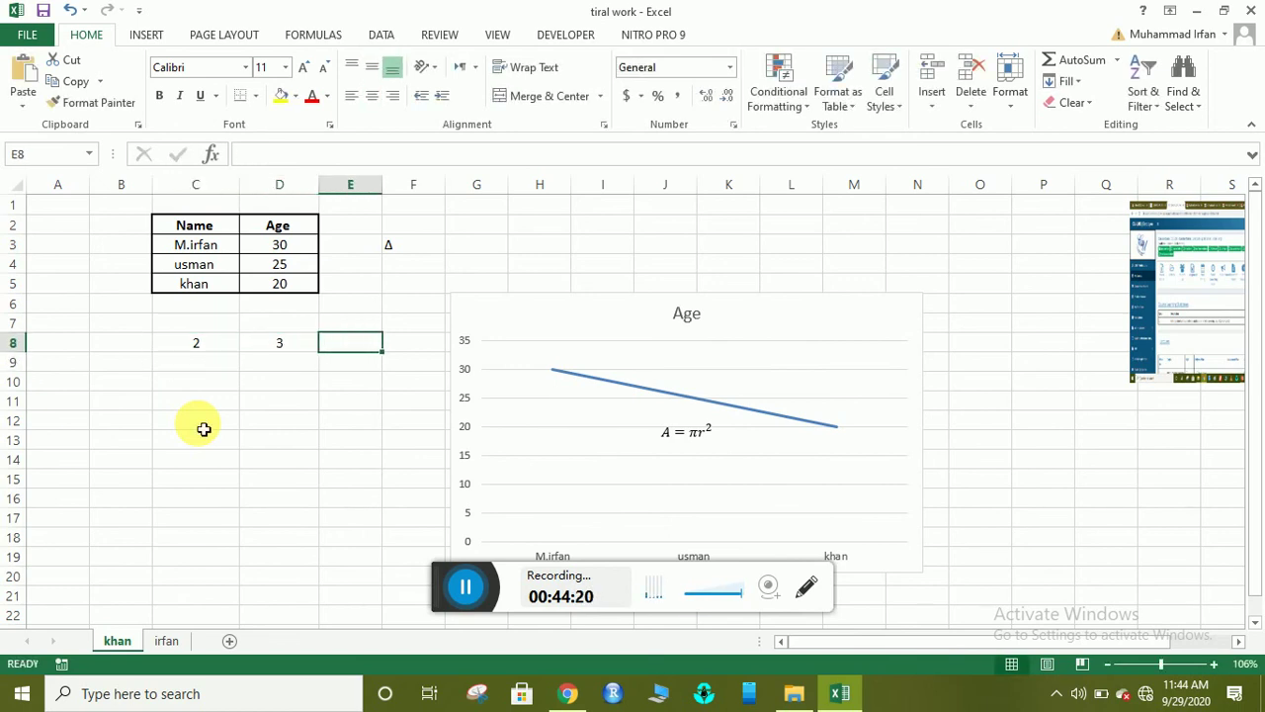
pyautogui.press('Left')
pyautogui.press('Down')
pyautogui.press('Left')
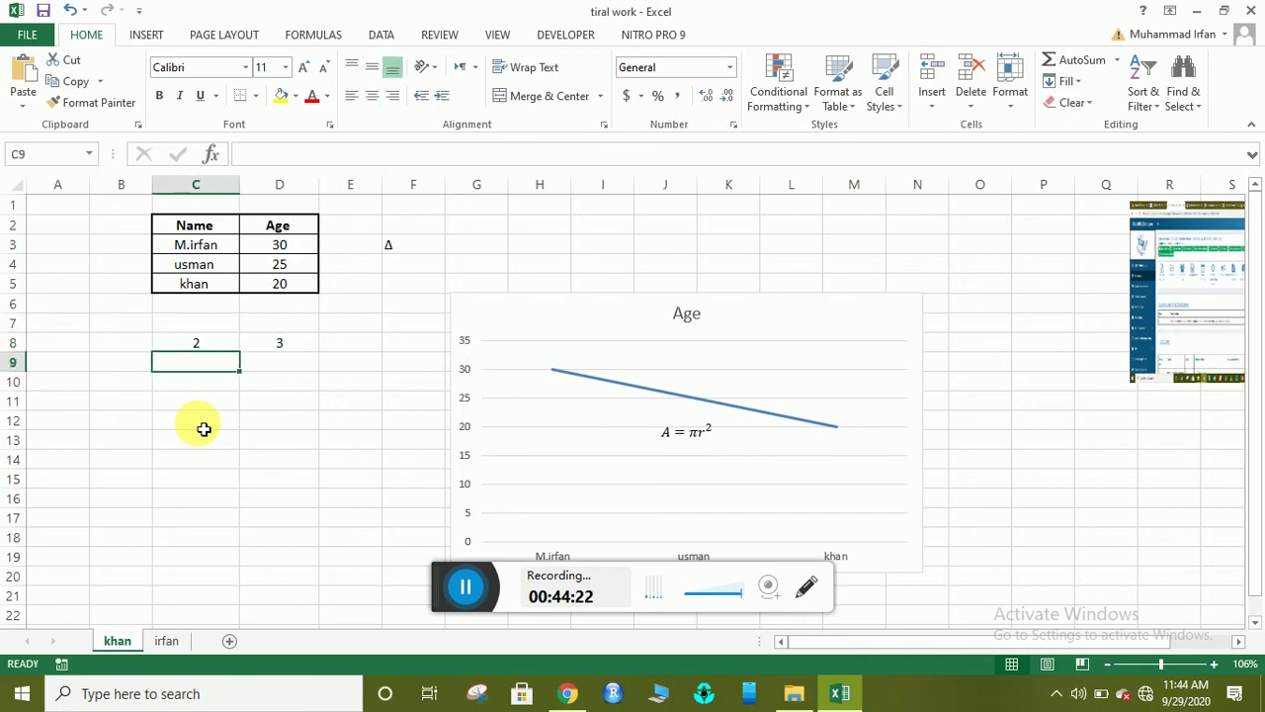
pyautogui.press('Left')
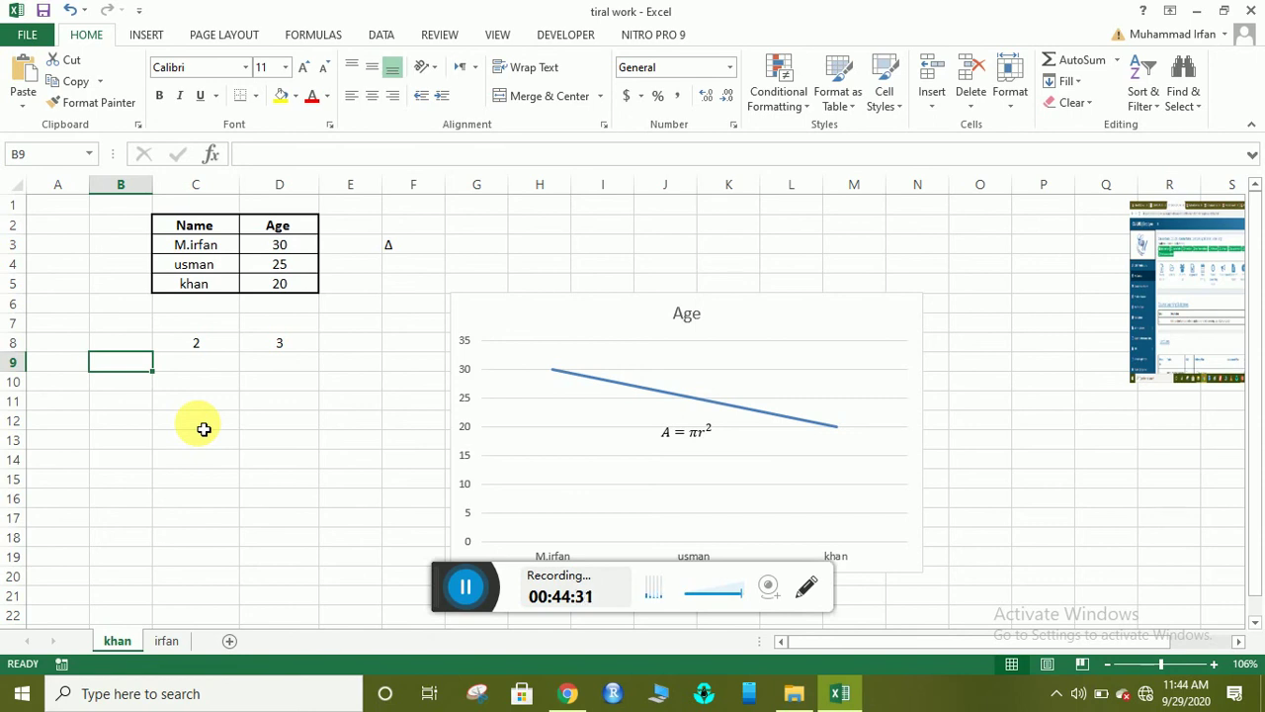
# - Enter =2+3 in cell B9, fixing a stray brace, so it displays 5
pyautogui.write('=')
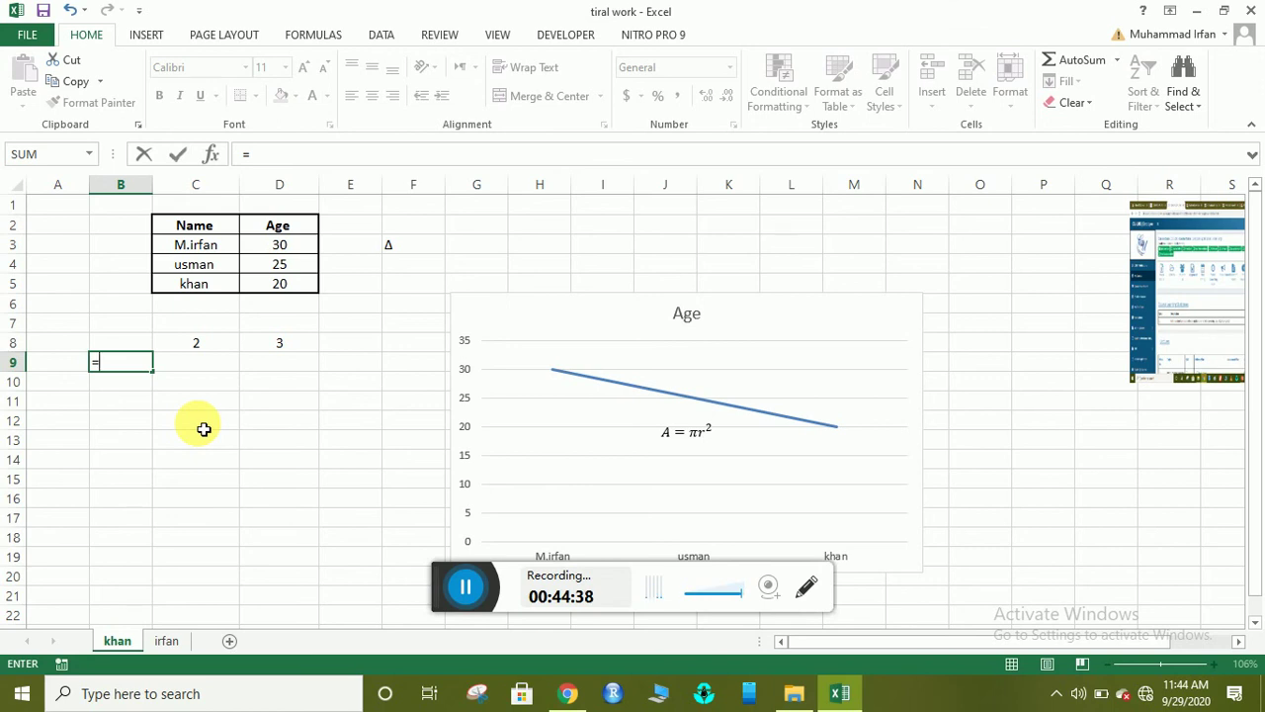
pyautogui.write('2')
pyautogui.write('}')
pyautogui.press('BackSpace')
pyautogui.write('+')
pyautogui.write('3')
pyautogui.press('Return')
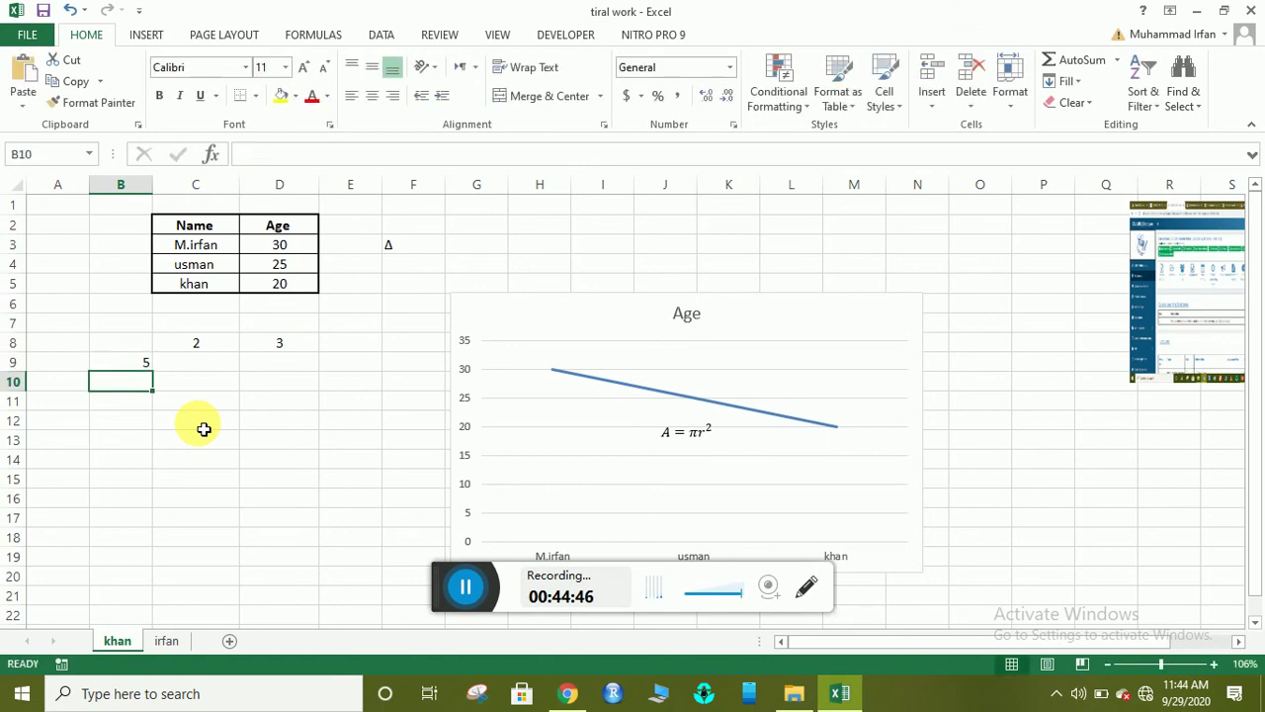
pyautogui.press('Up')
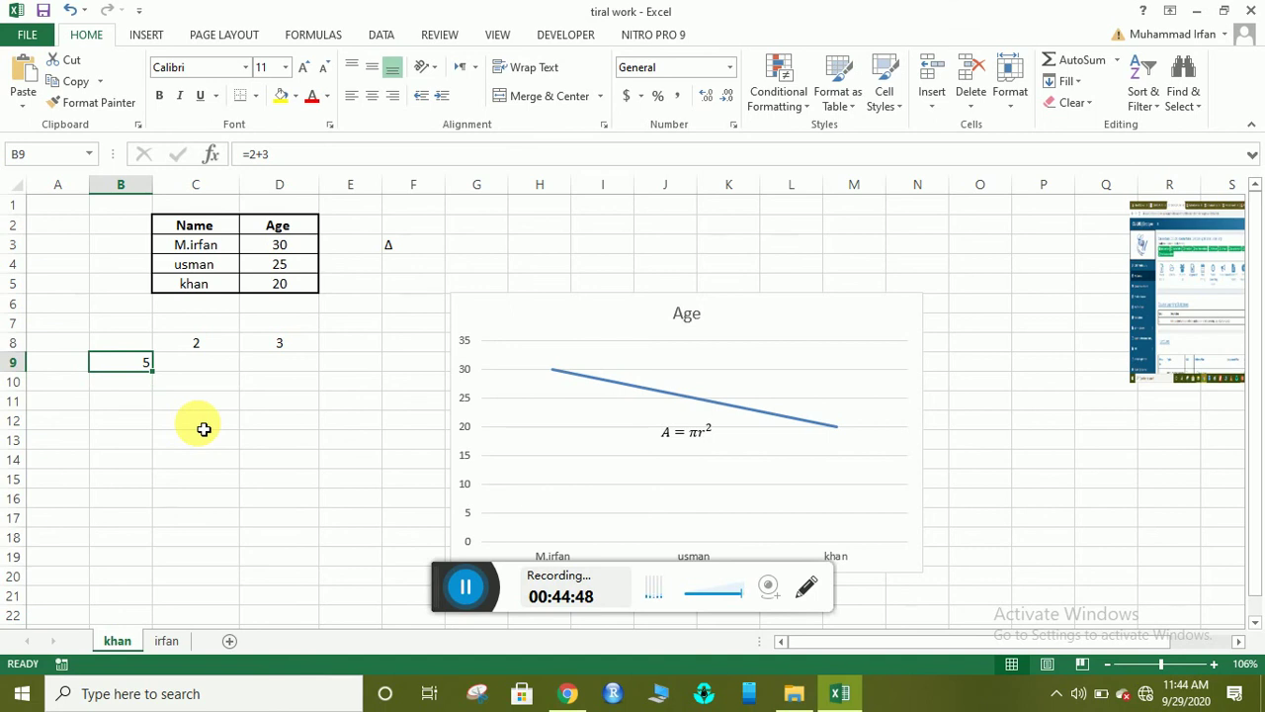
pyautogui.press('Up')
pyautogui.press('Right')
pyautogui.press('Right')
pyautogui.press('Left')
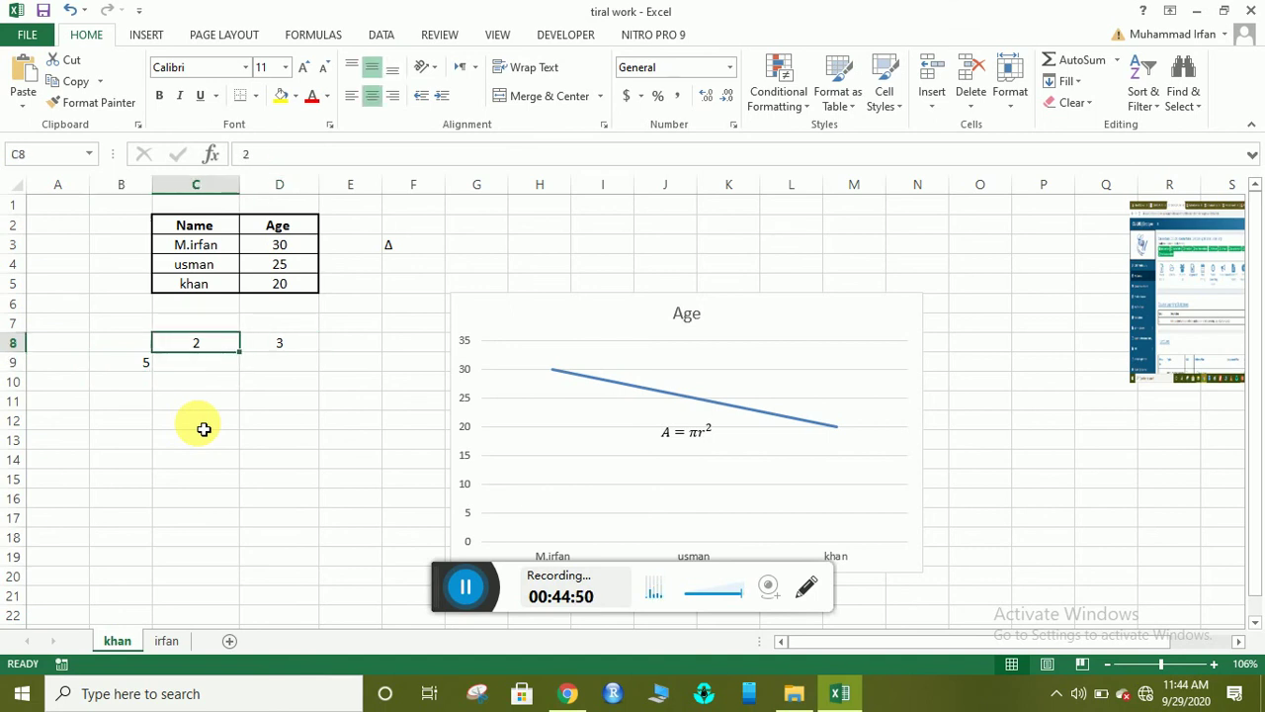
pyautogui.press('Right')
pyautogui.press('Right')
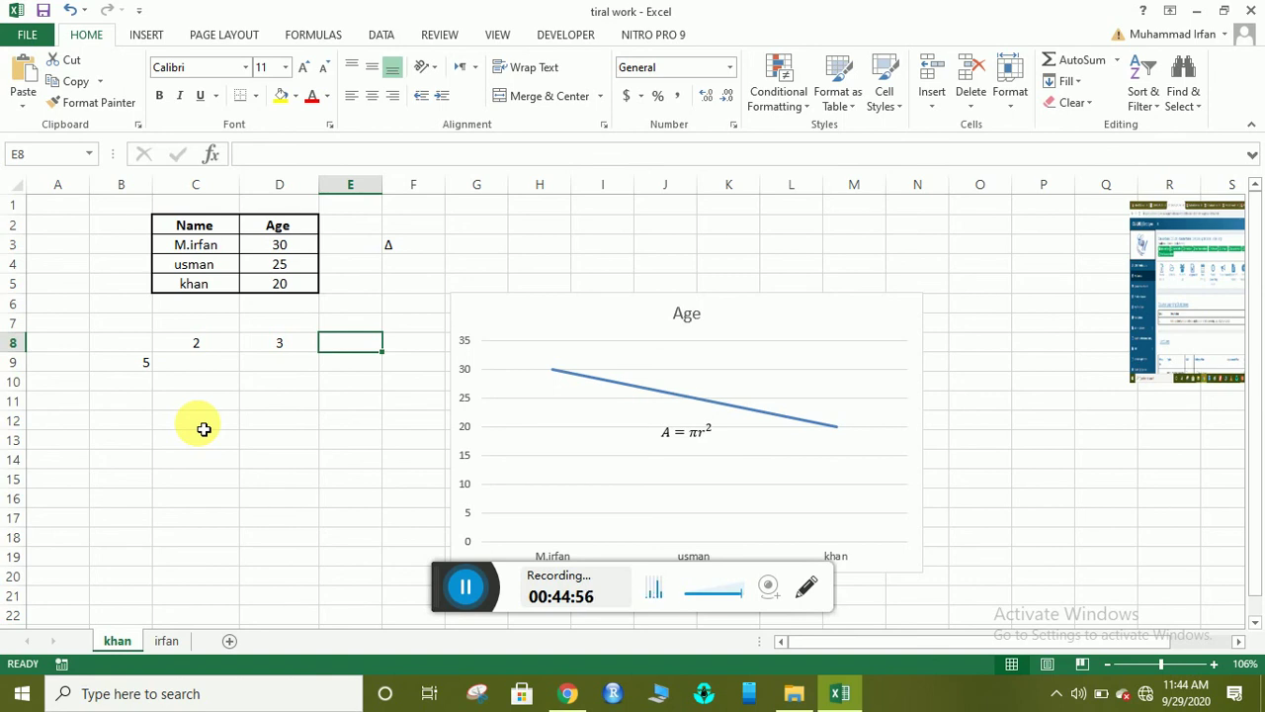
# - Put a first =C8 formula in E8, then try and erase a formula in E11
pyautogui.write('=')
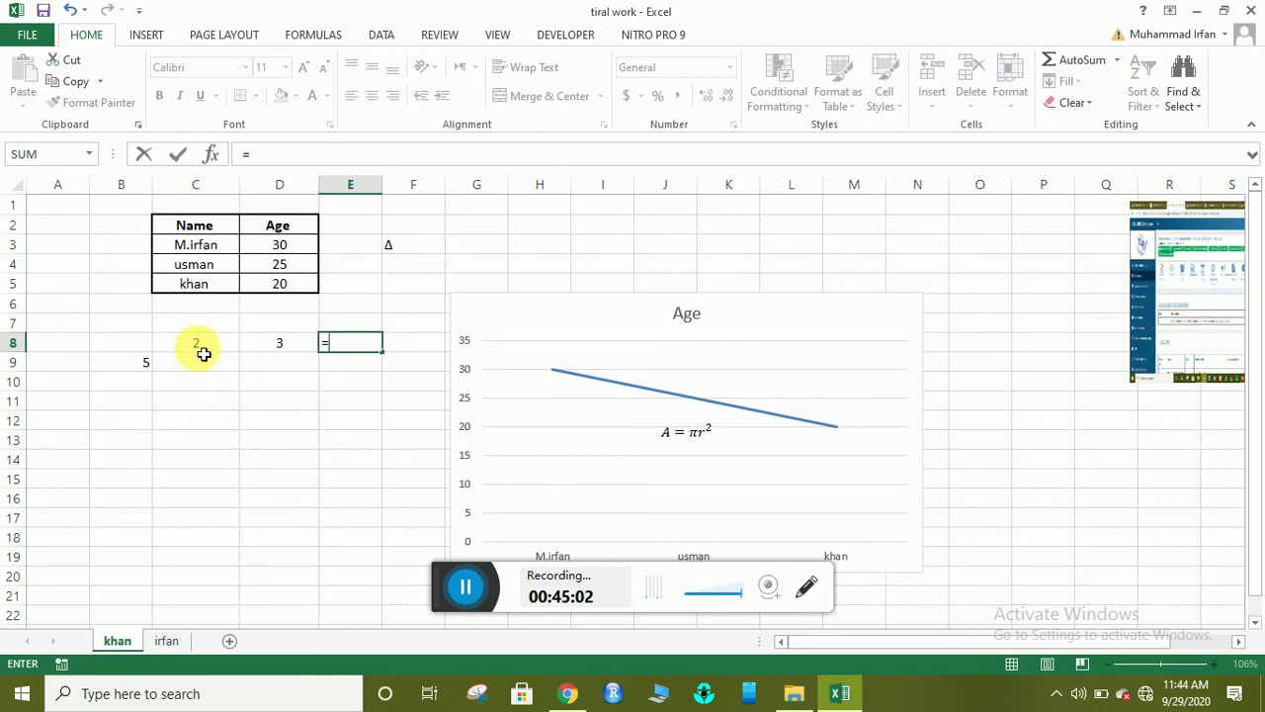
pyautogui.click(203, 354)
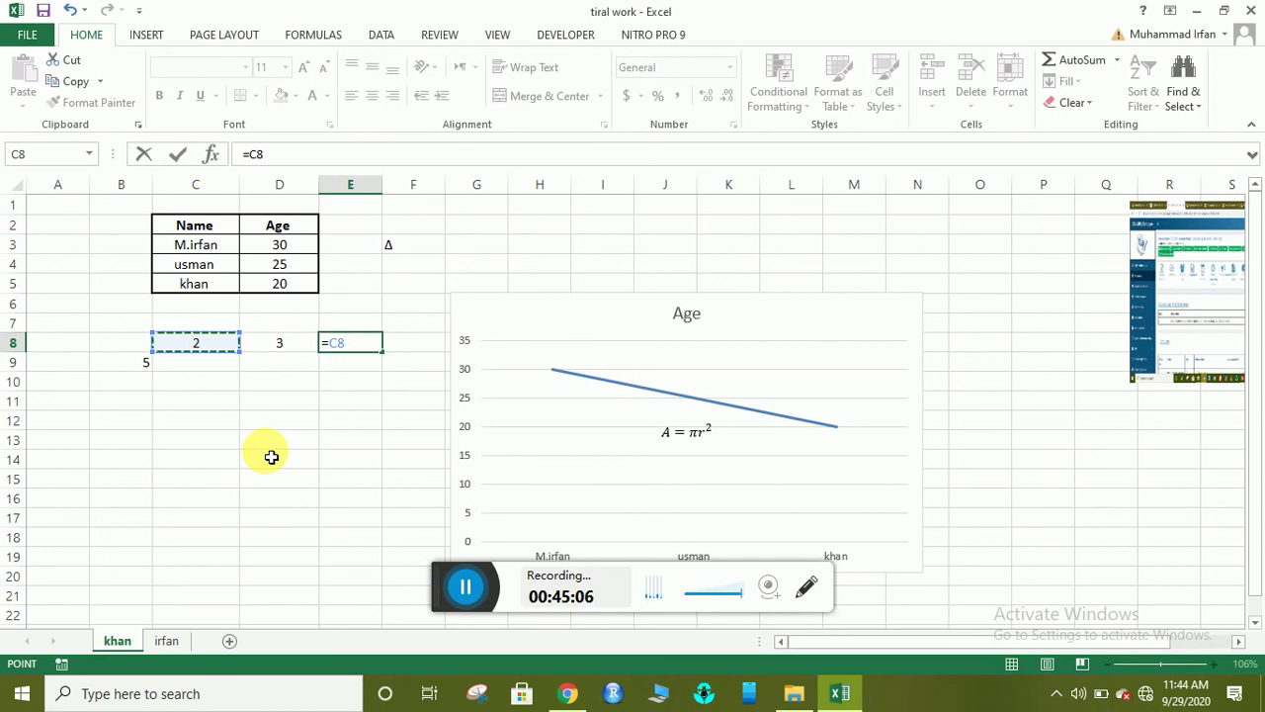
pyautogui.press('Return')
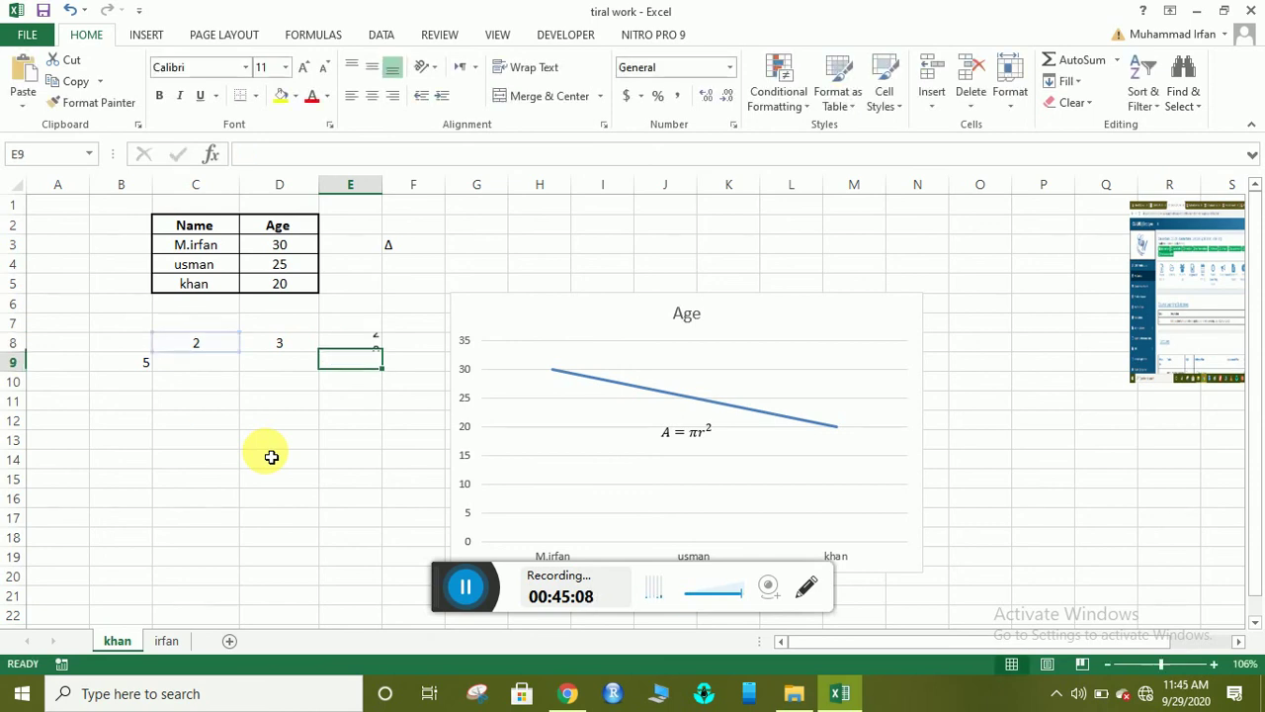
pyautogui.press('Down')
pyautogui.press('Down')
pyautogui.write('=')
pyautogui.press('Up')
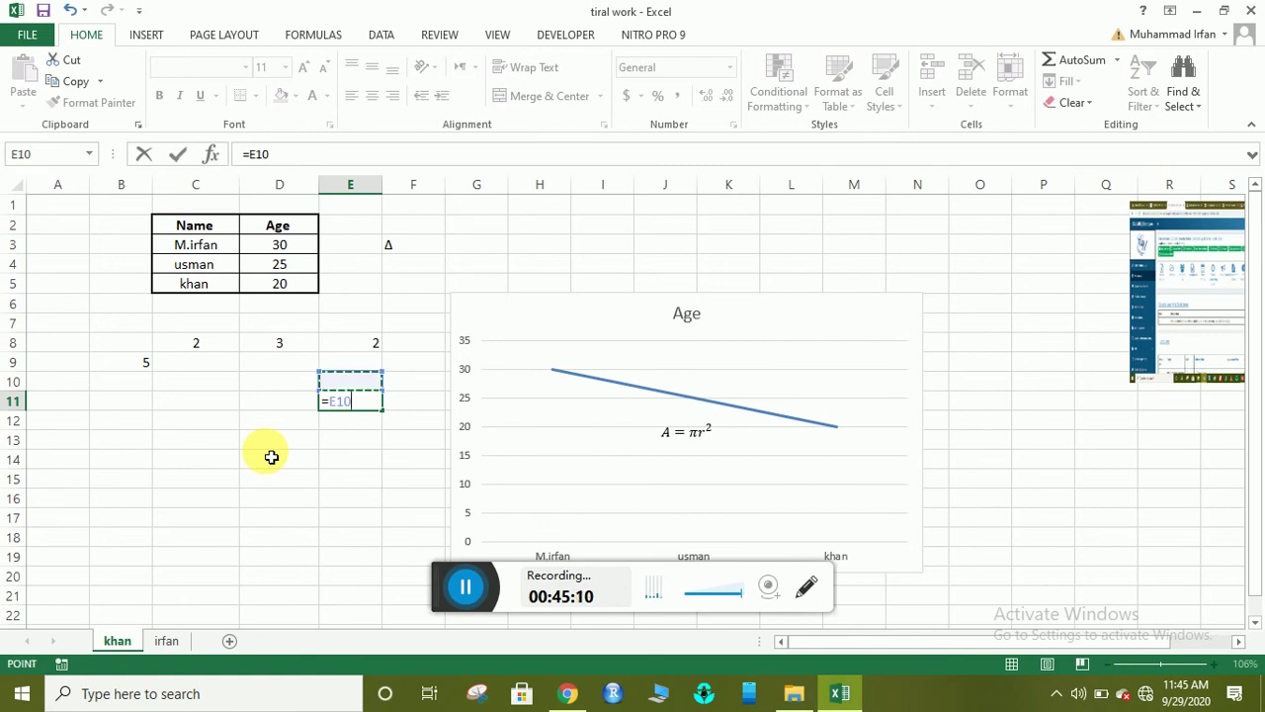
pyautogui.press('BackSpace')
pyautogui.press('BackSpace')
pyautogui.press('BackSpace')
pyautogui.press('BackSpace')
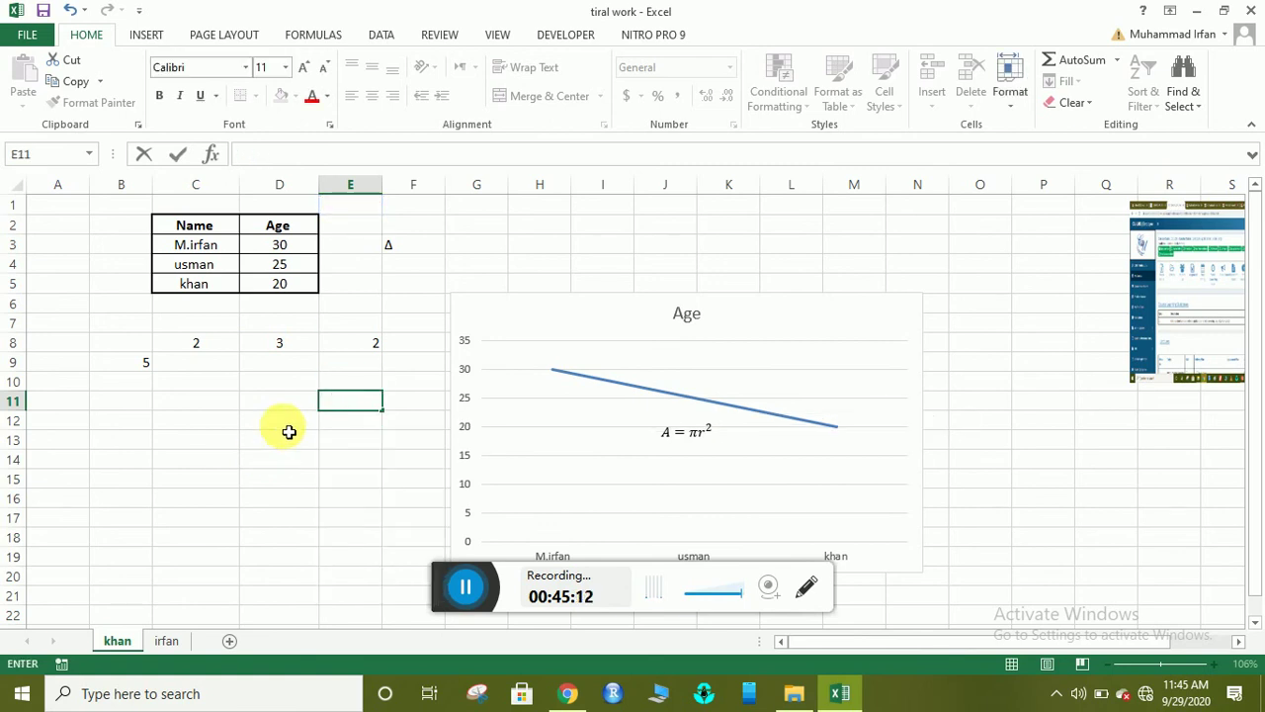
# - Rewrite E8 as =C8+D8 by clicking C8 and D8, showing 5
pyautogui.click(363, 348)
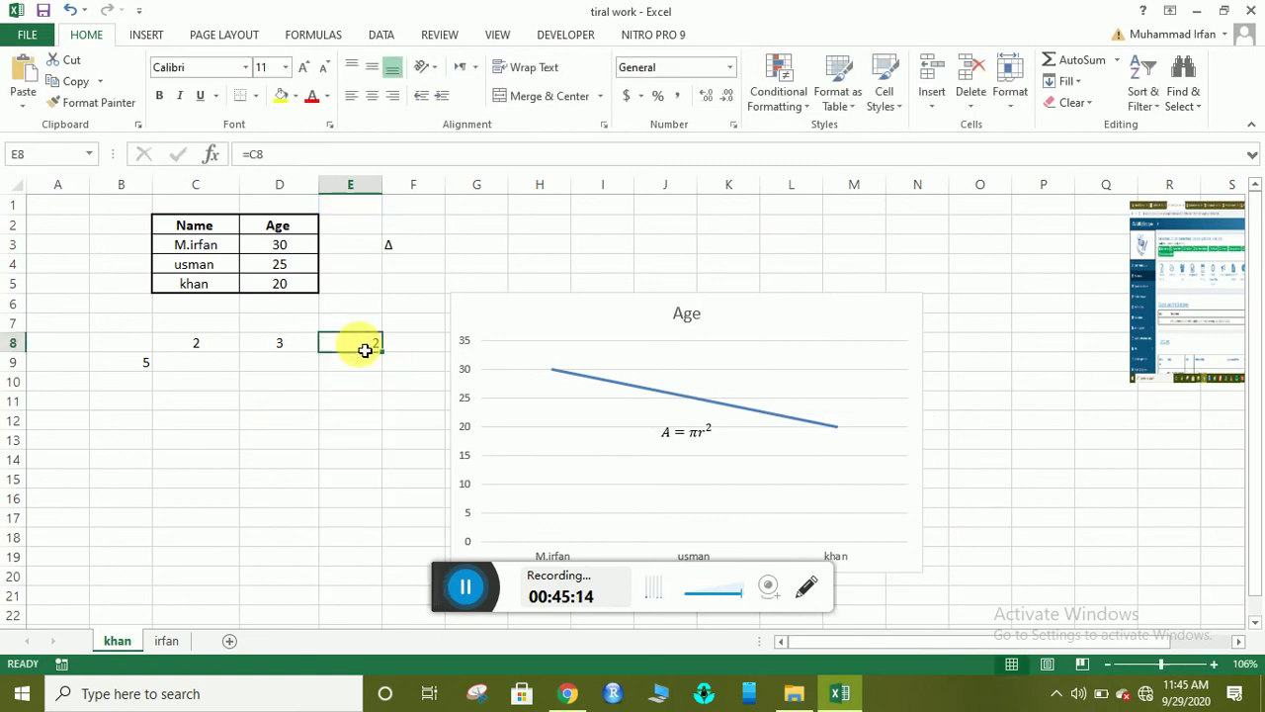
pyautogui.write('=')
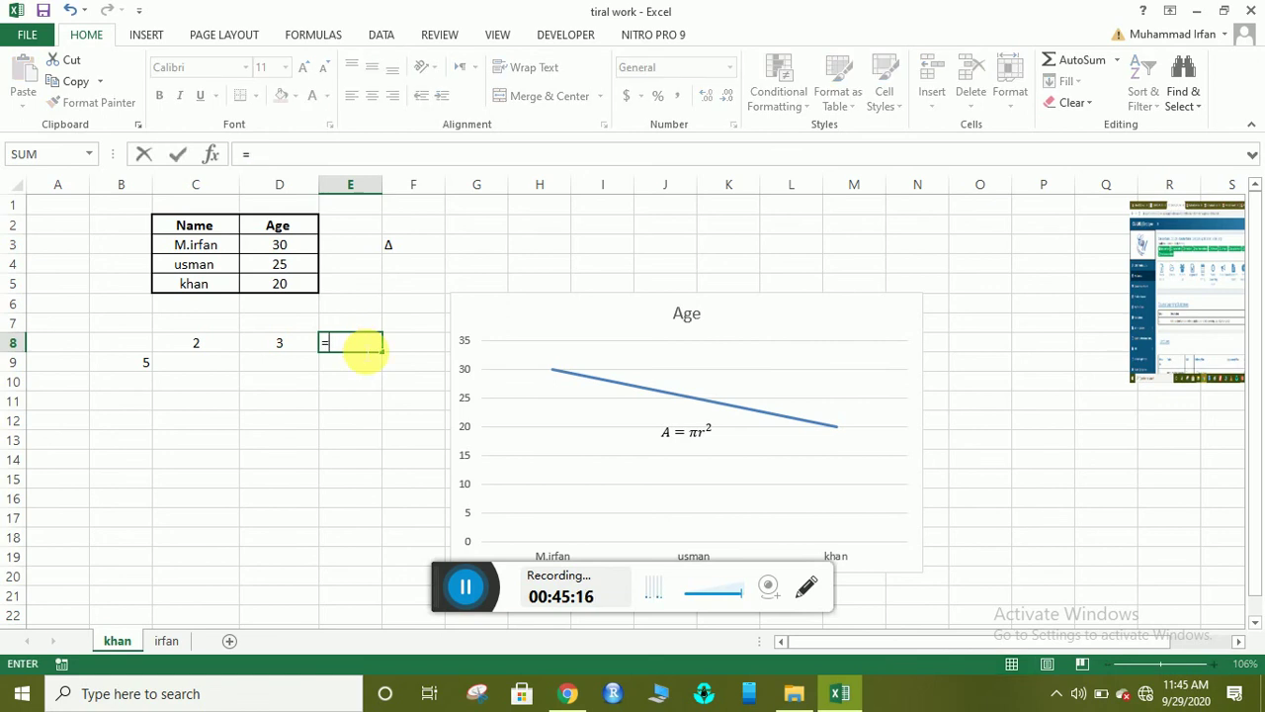
pyautogui.click(233, 354)
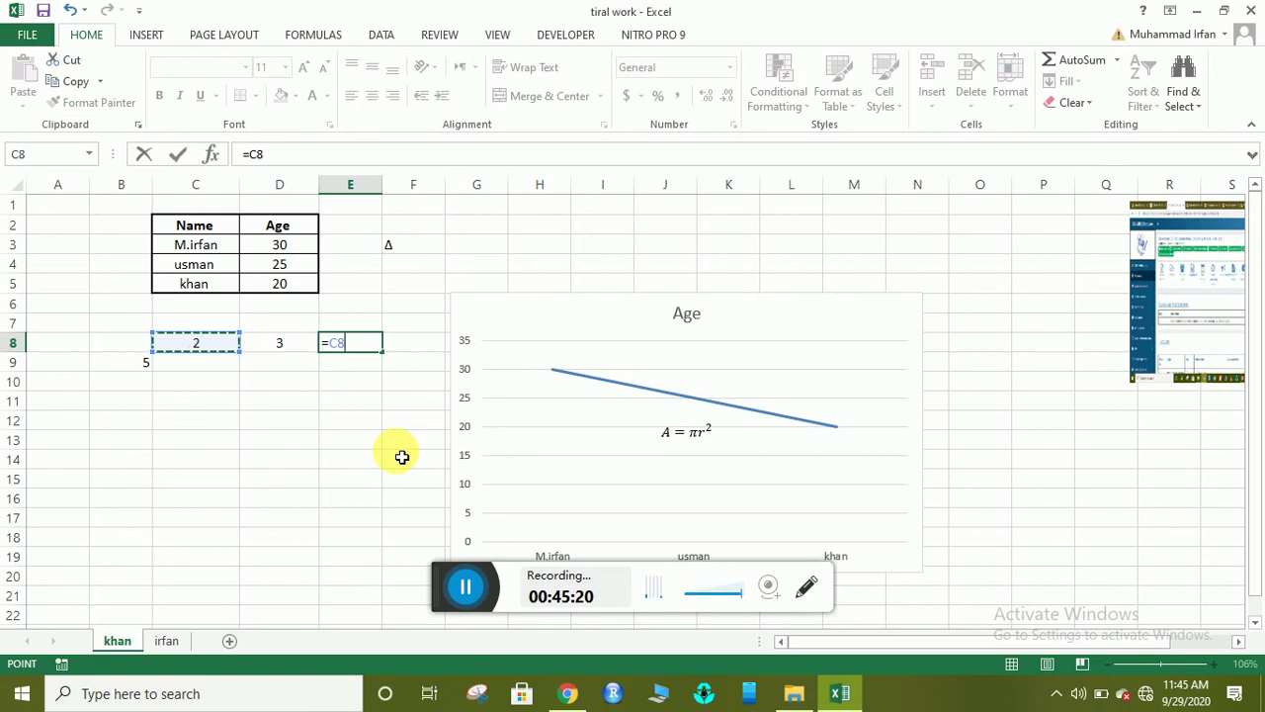
pyautogui.write('+')
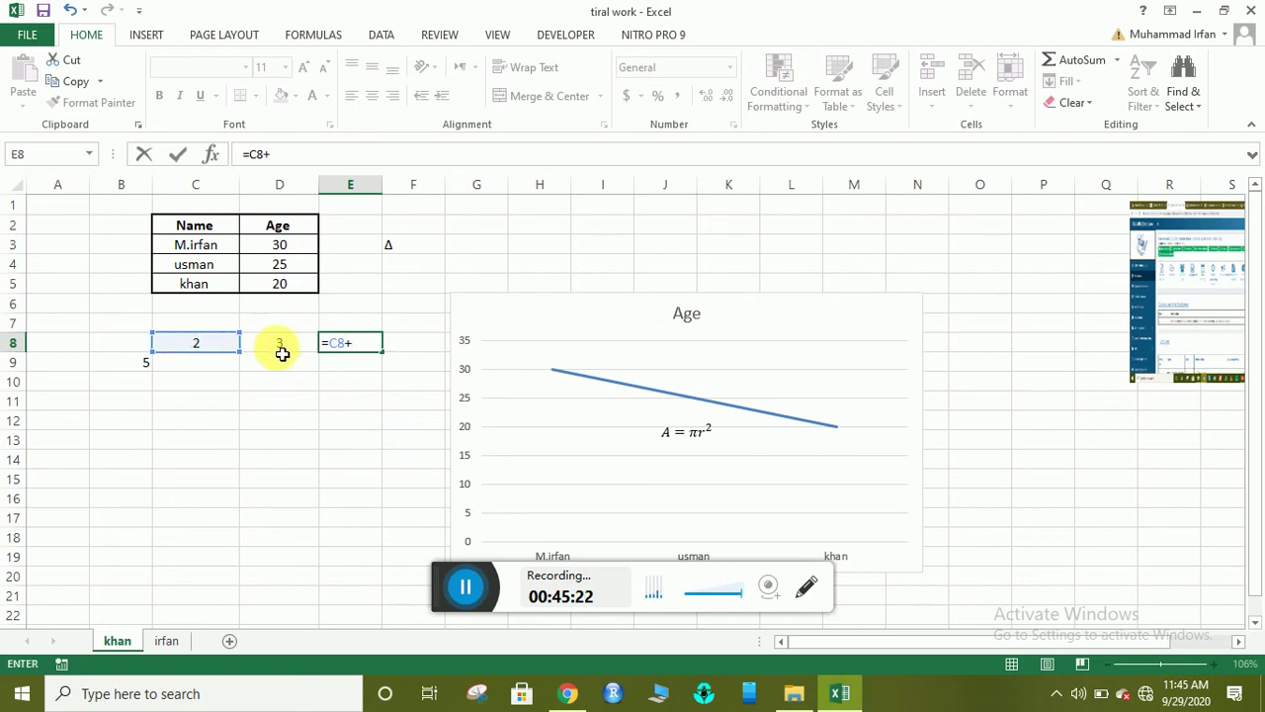
pyautogui.click(279, 347)
pyautogui.press('Return')
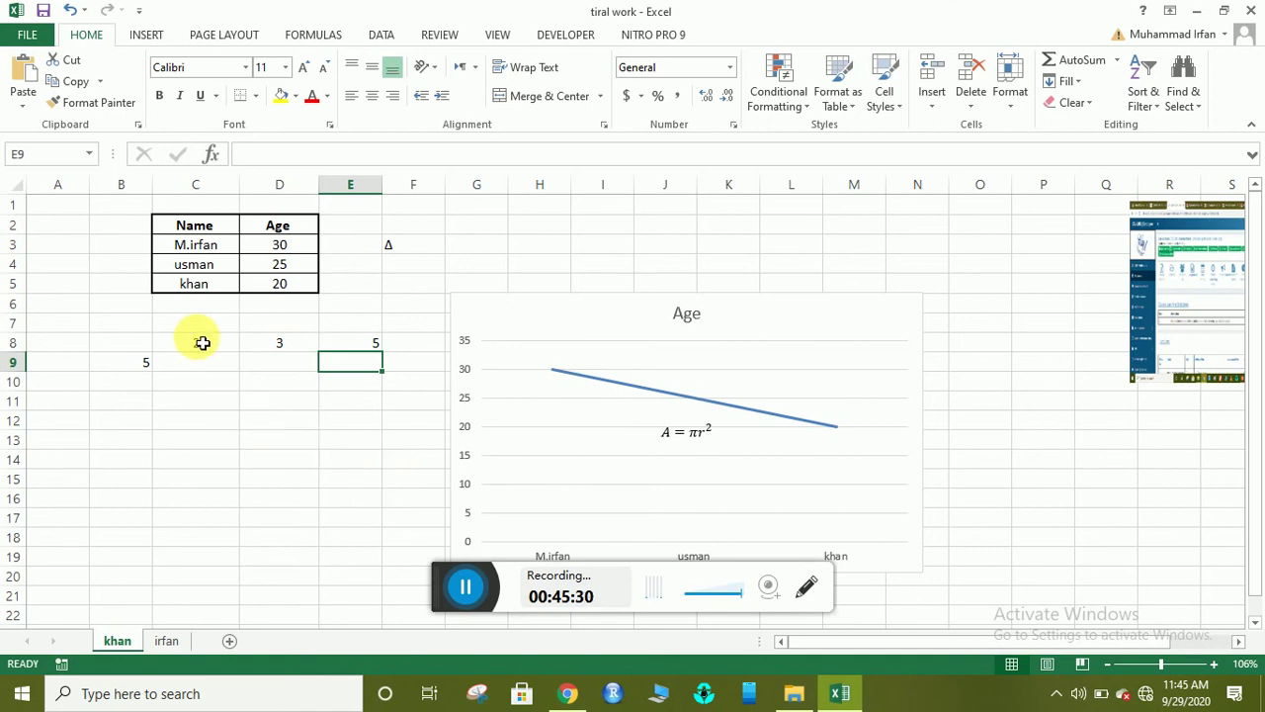
pyautogui.click(200, 372)
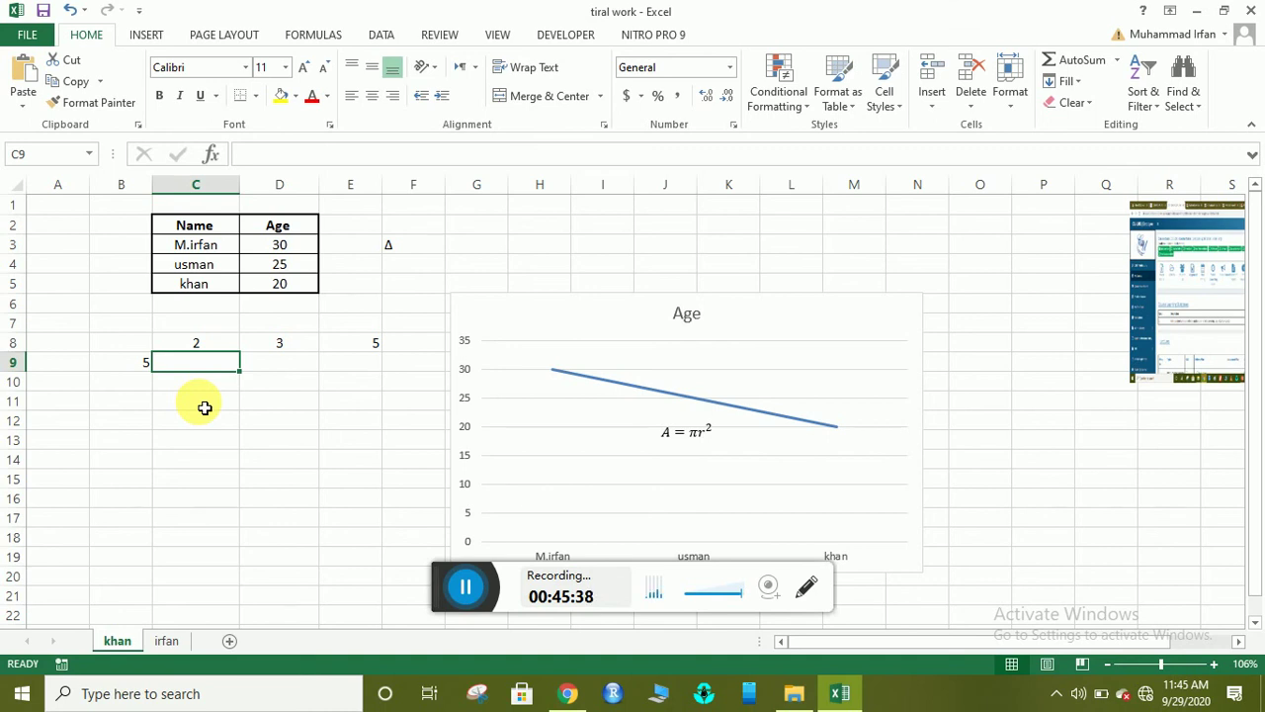
# - Enter the pairs 4/6 in C9:D9 and 6/5 in C10:D10
pyautogui.write('4')
pyautogui.press('Return')
pyautogui.press('Right')
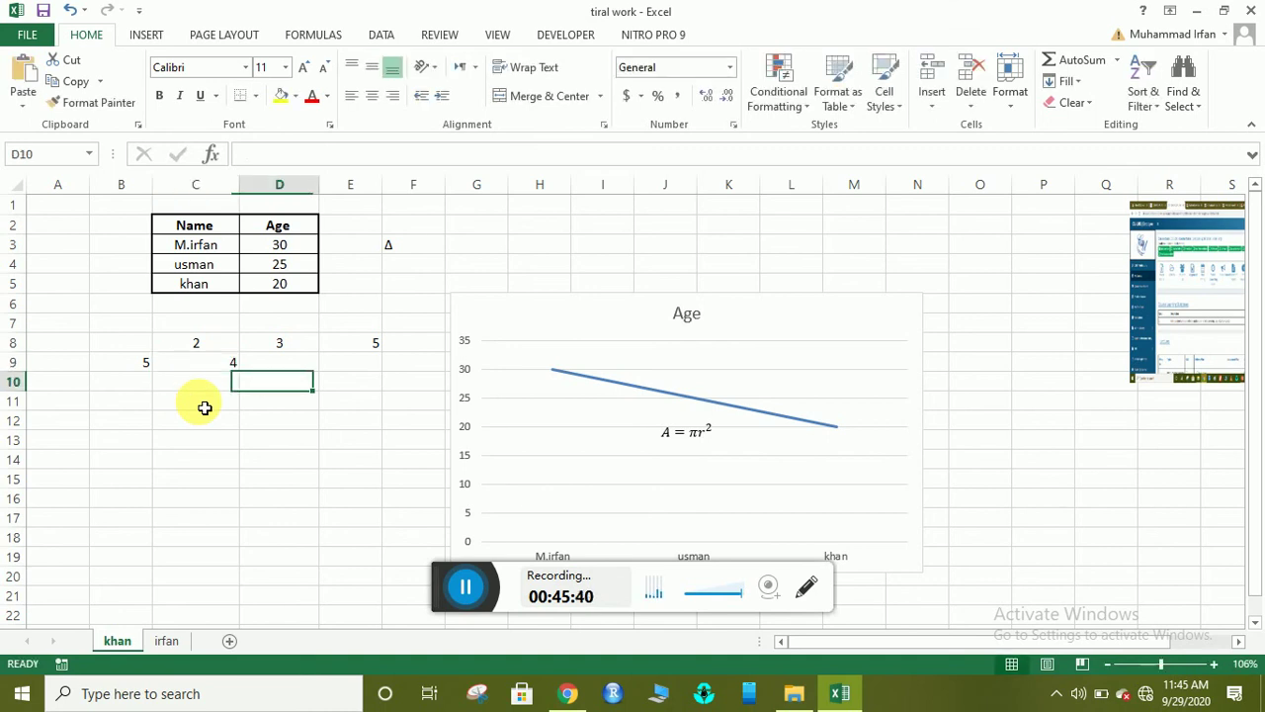
pyautogui.press('Up')
pyautogui.write('6')
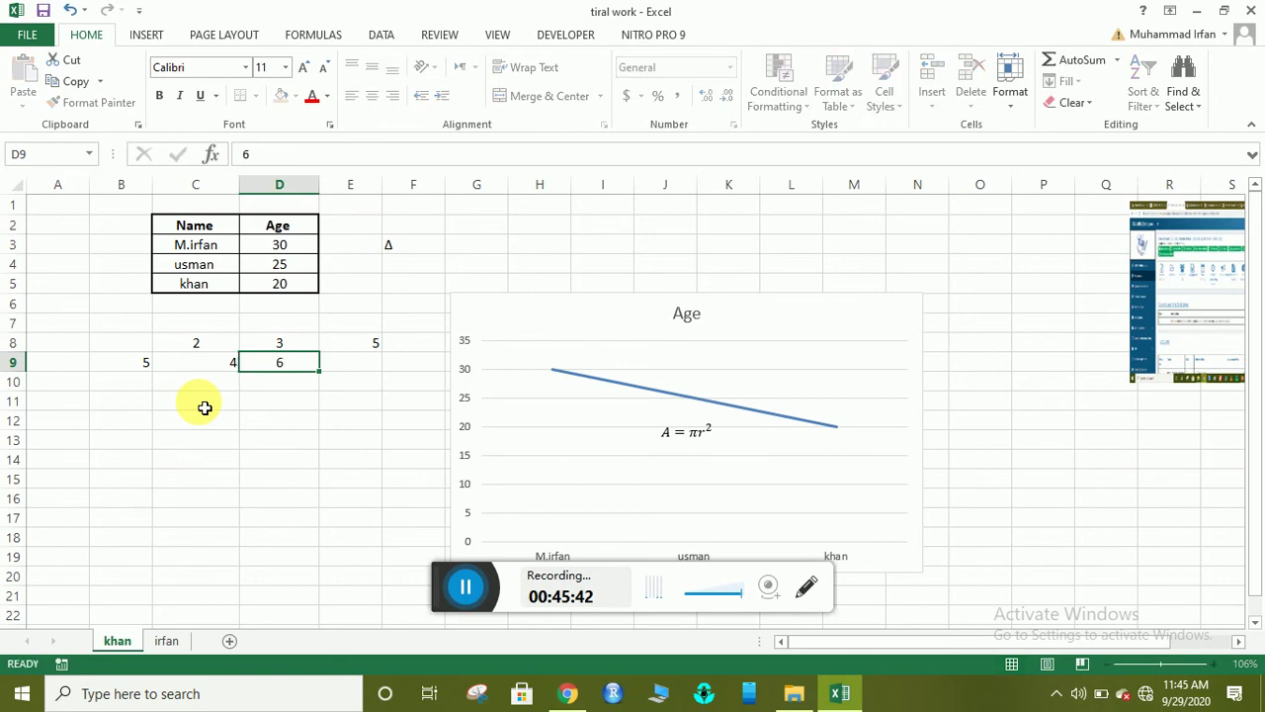
pyautogui.press('Return')
pyautogui.press('Left')
pyautogui.write('6')
pyautogui.press('Return')
pyautogui.press('Right')
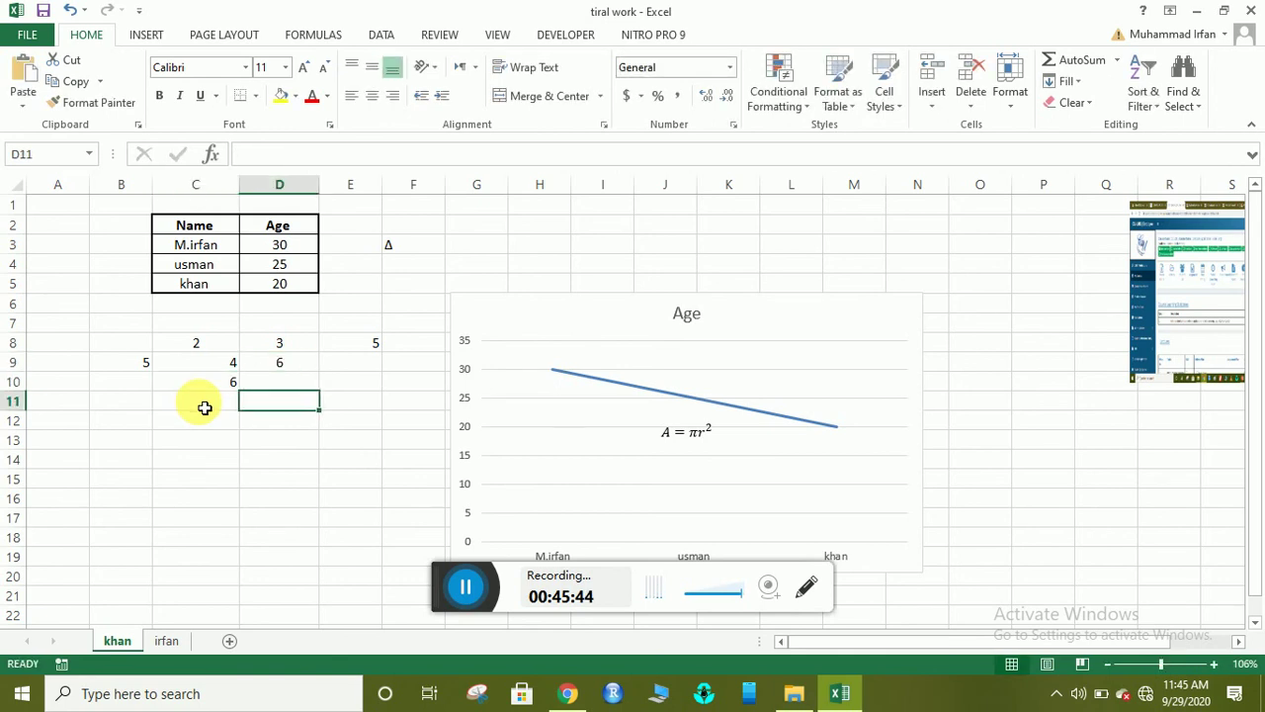
pyautogui.press('Up')
pyautogui.write('5')
pyautogui.press('Return')
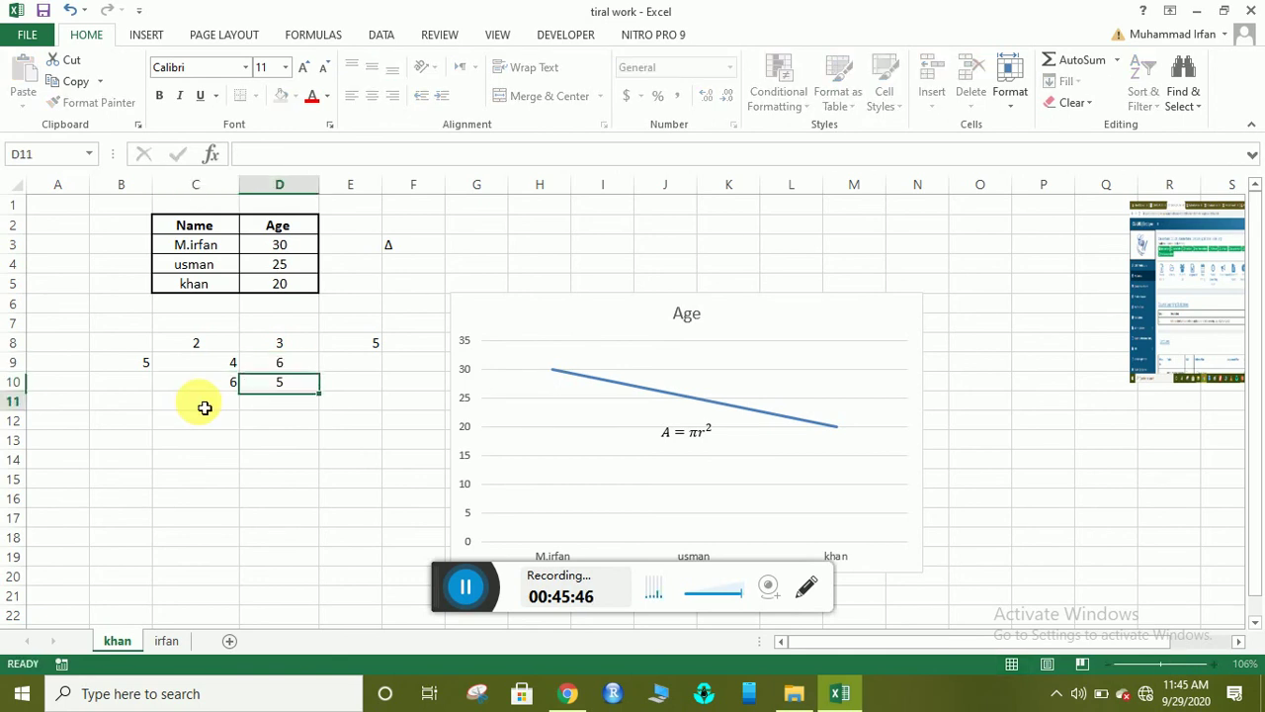
# - Enter 2 in C11 and 1 in D11, correcting the mistyped 21
pyautogui.press('Left')
pyautogui.write('2')
pyautogui.press('Return')
pyautogui.press('Right')
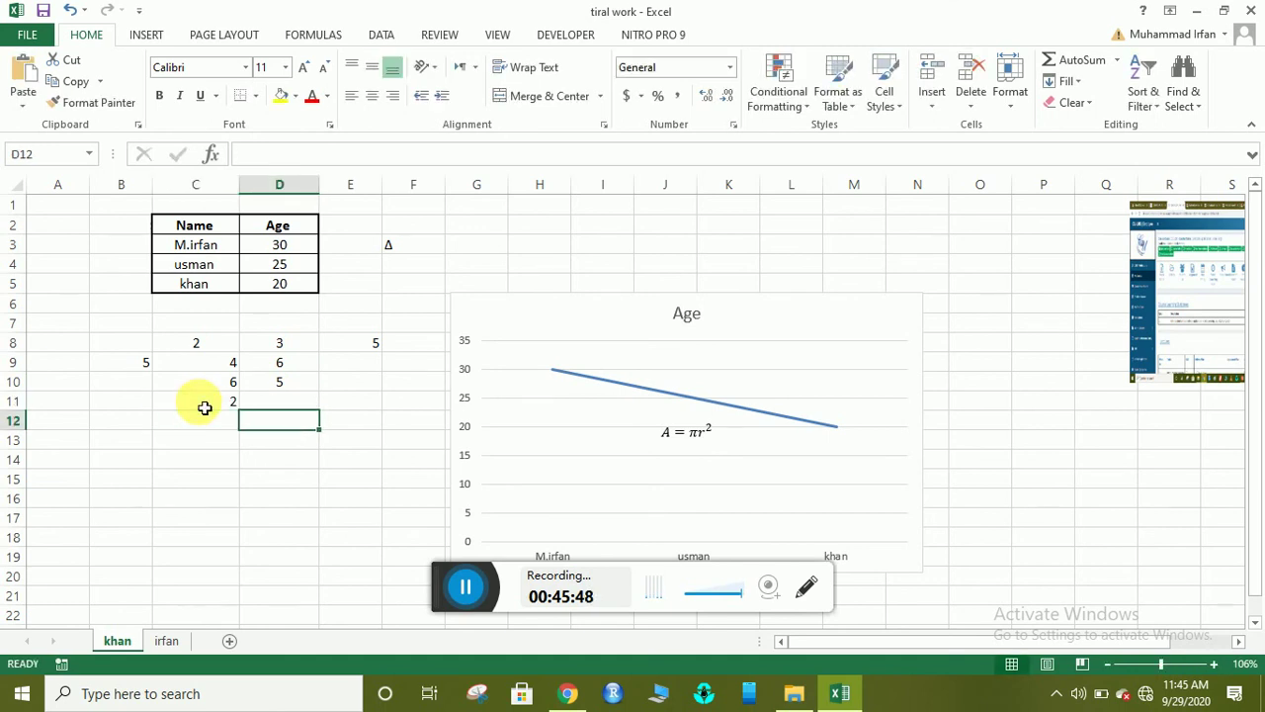
pyautogui.press('Up')
pyautogui.write('21')
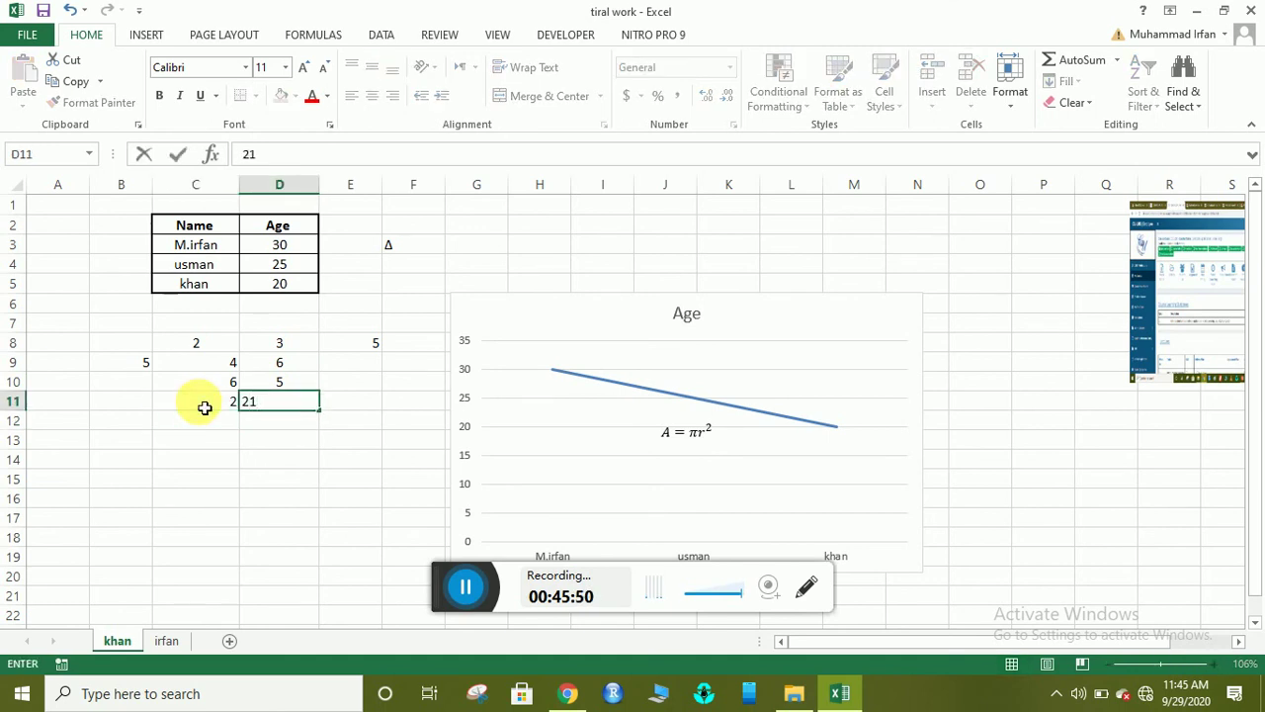
pyautogui.press('BackSpace')
pyautogui.press('BackSpace')
pyautogui.write('1')
pyautogui.press('Return')
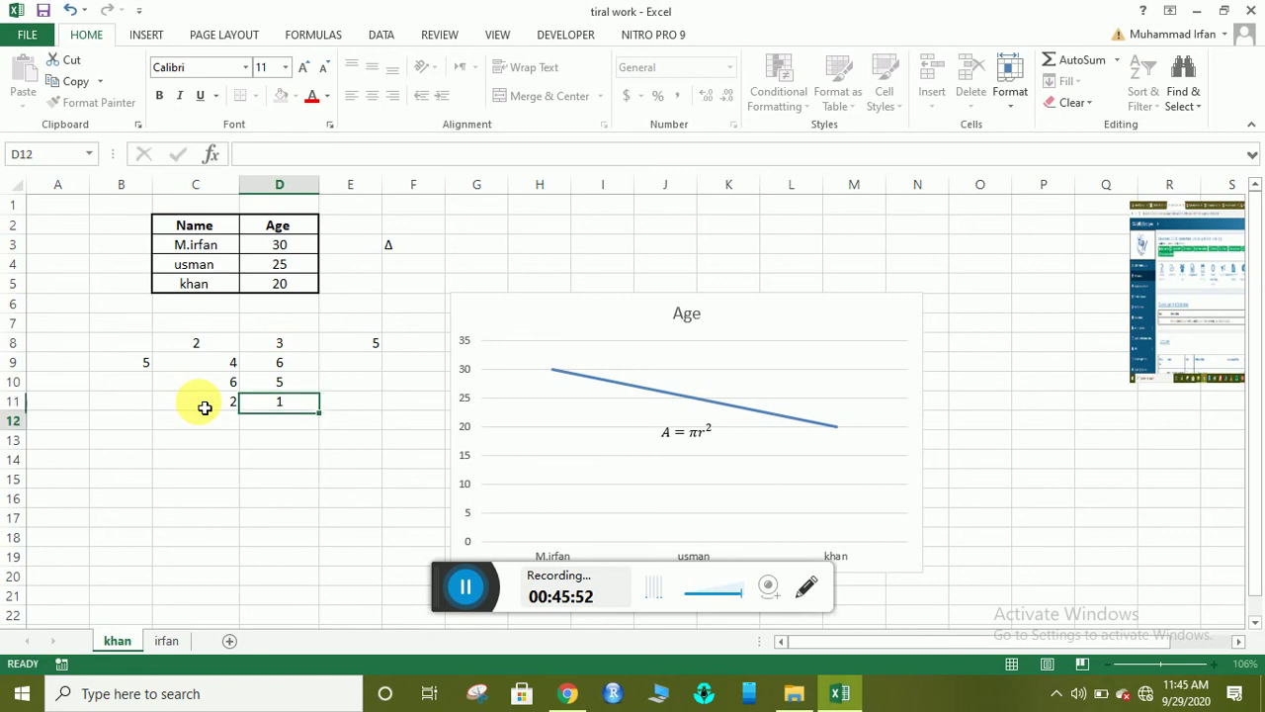
pyautogui.press('Left')
pyautogui.press('Up')
pyautogui.press('Up')
pyautogui.press('Up')
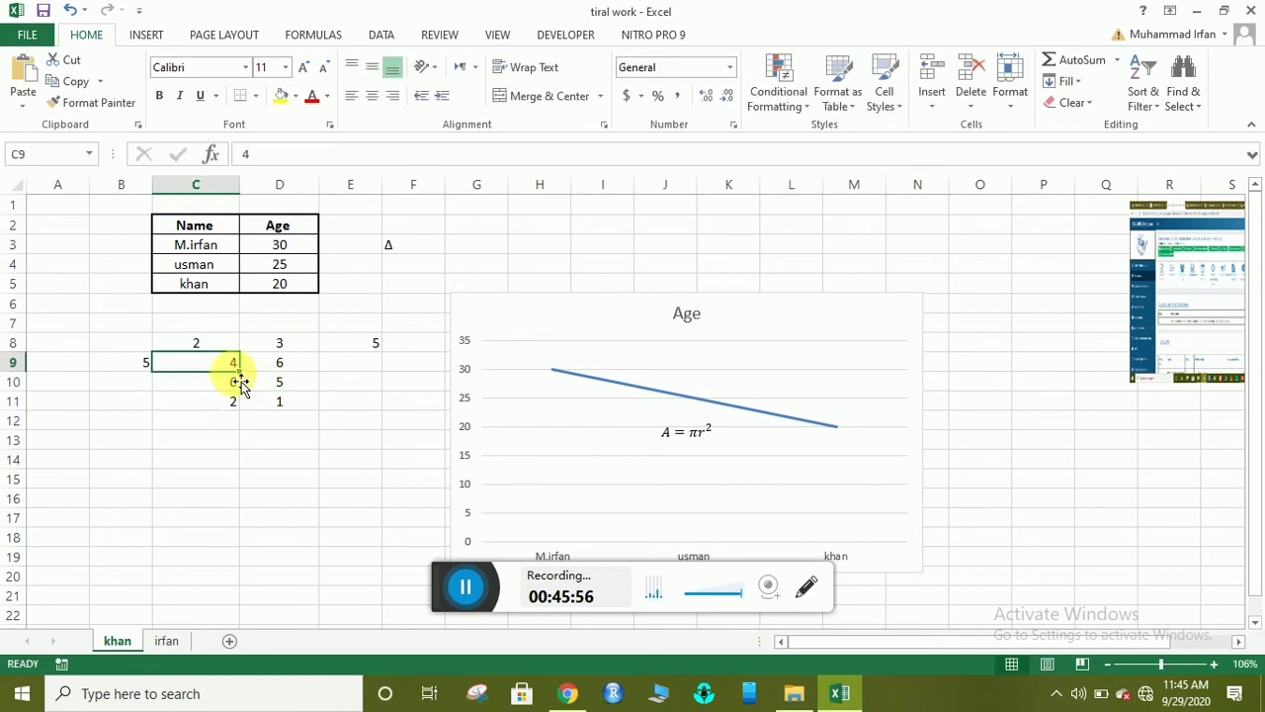
# - Copy E8's =C8+D8 down to E11 with the fill handle, giving 10, 11 and 3
pyautogui.click(348, 363)
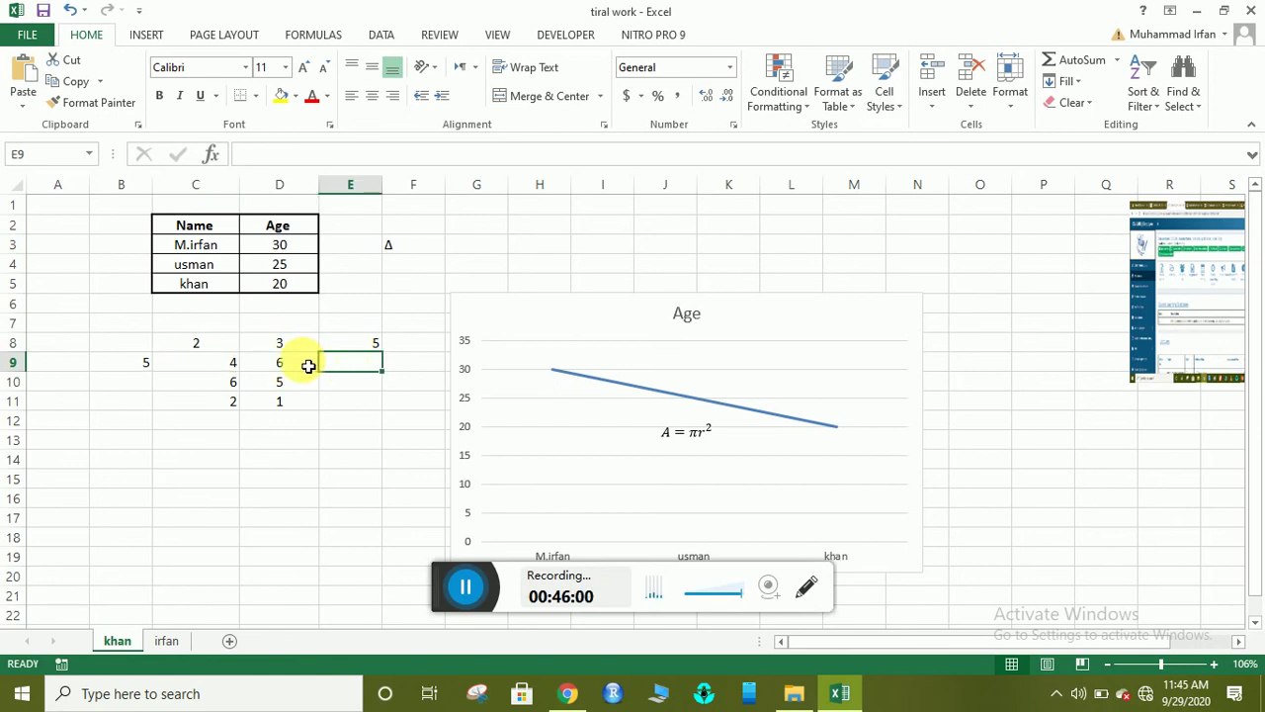
pyautogui.click(227, 369)
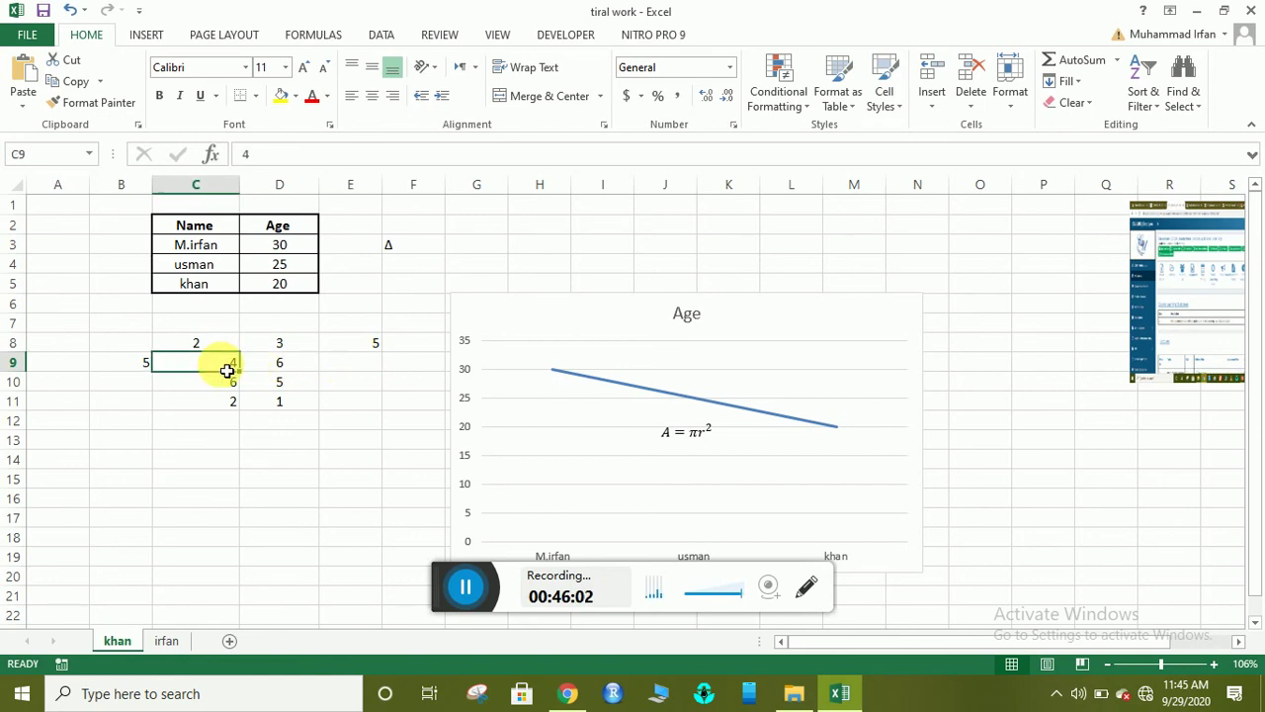
pyautogui.click(333, 369)
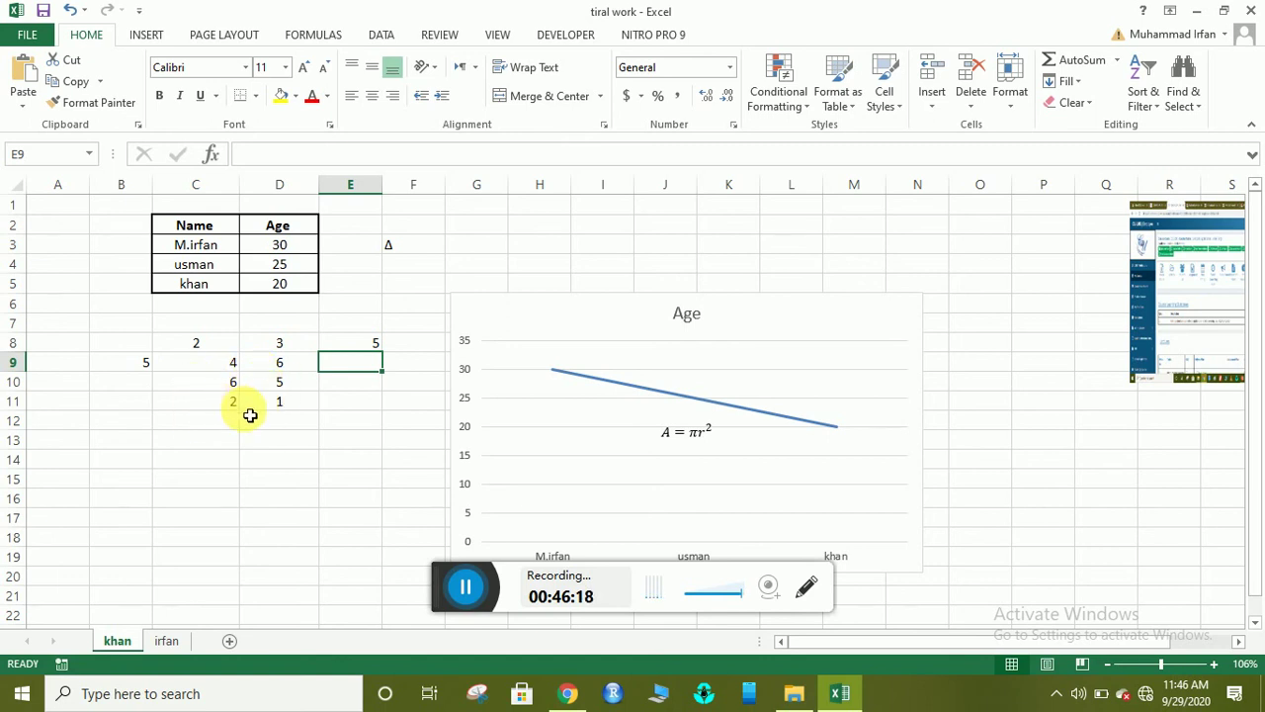
pyautogui.click(358, 348)
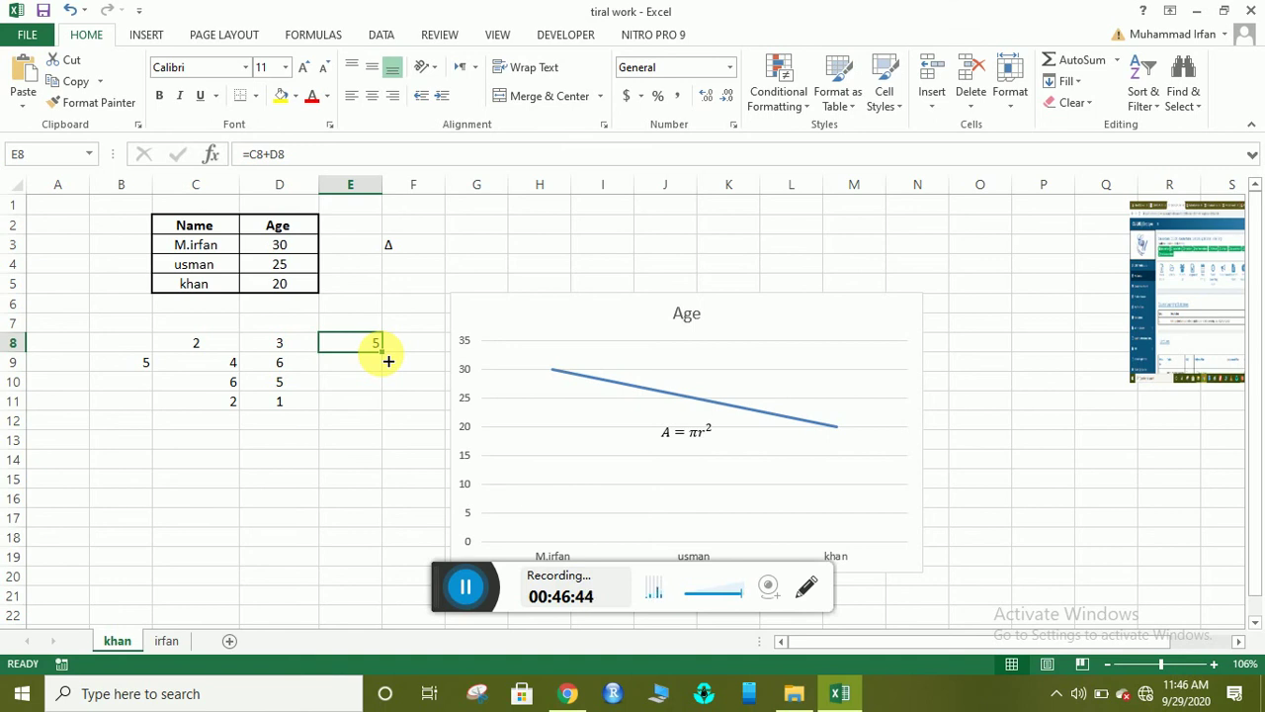
pyautogui.doubleClick(388, 362)
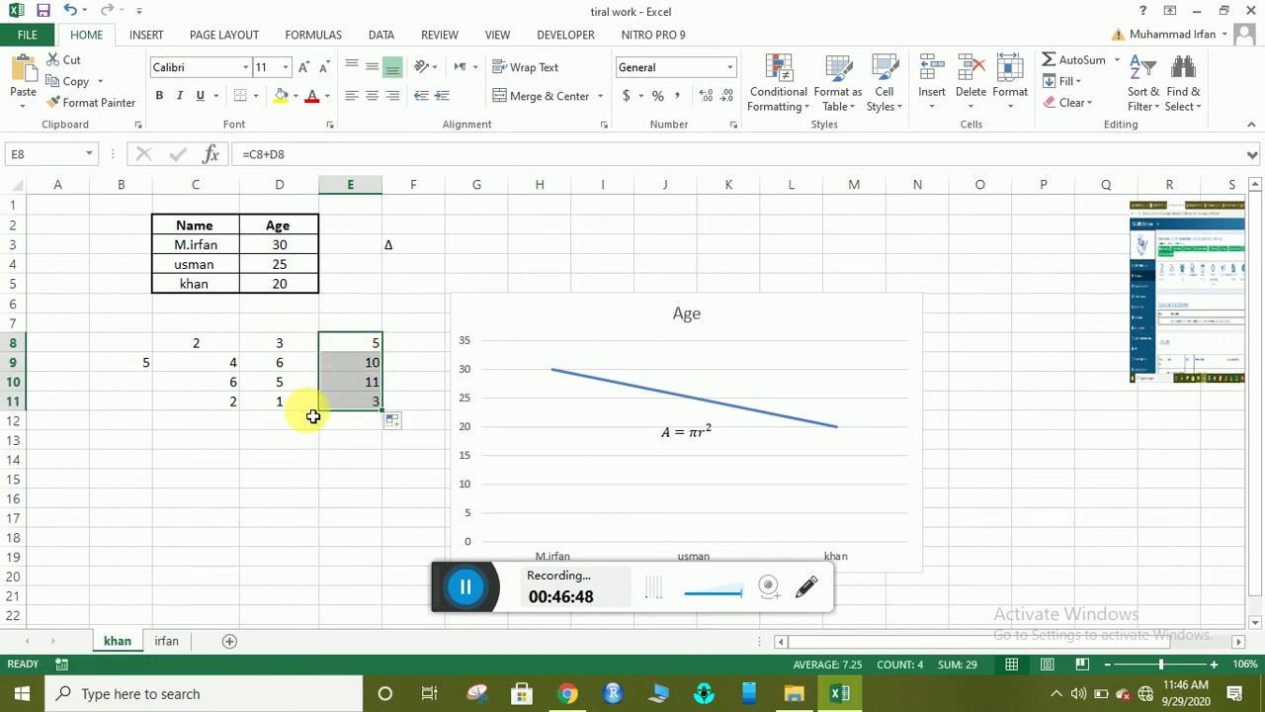
pyautogui.click(364, 348)
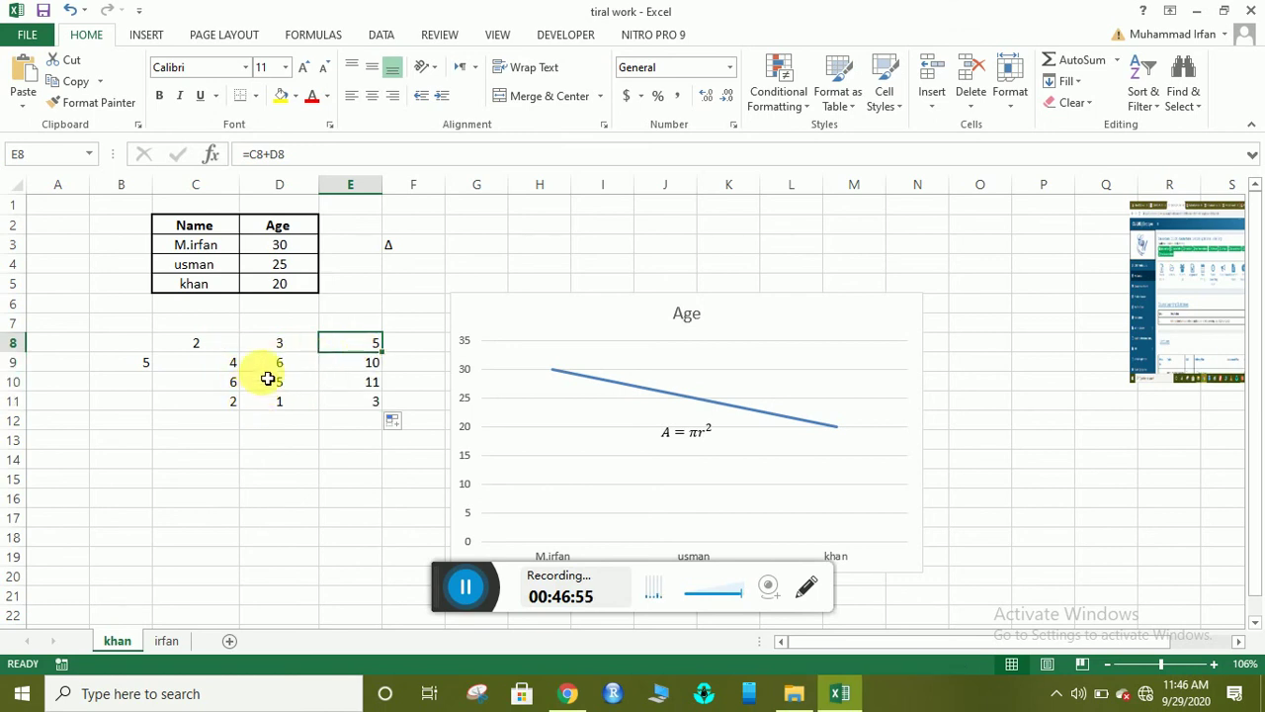
pyautogui.click(330, 436)
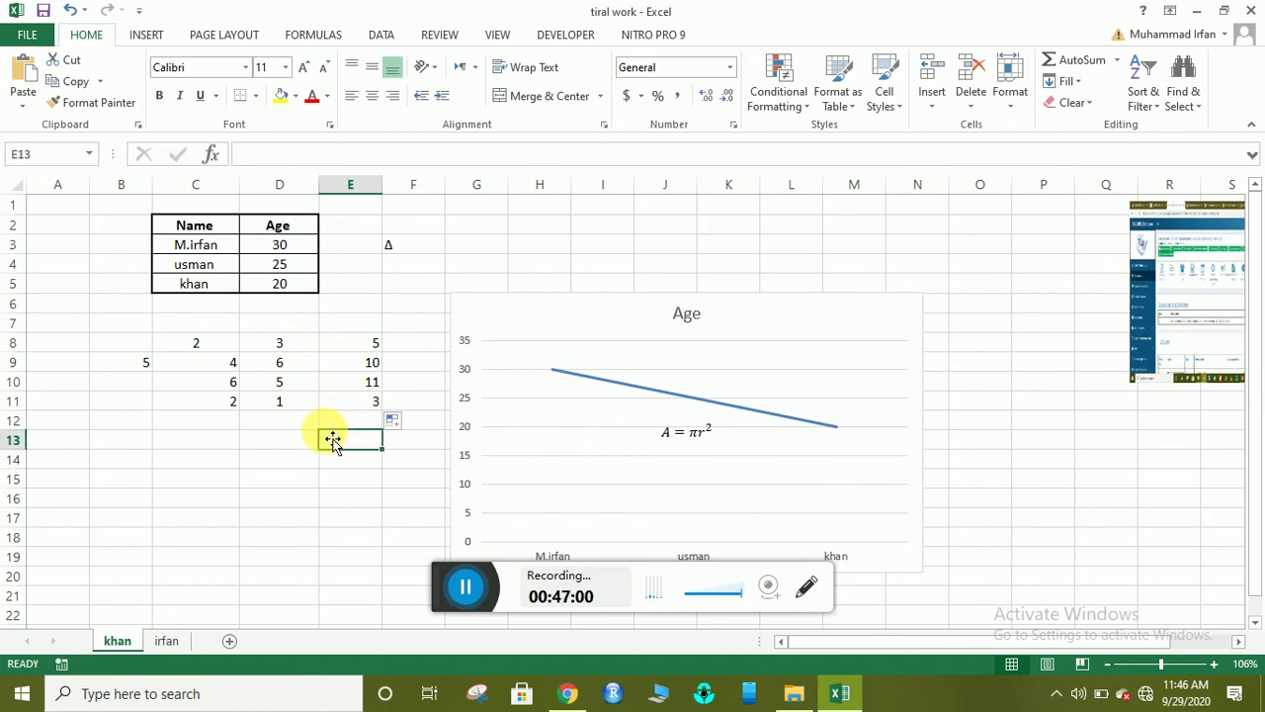
pyautogui.click(187, 459)
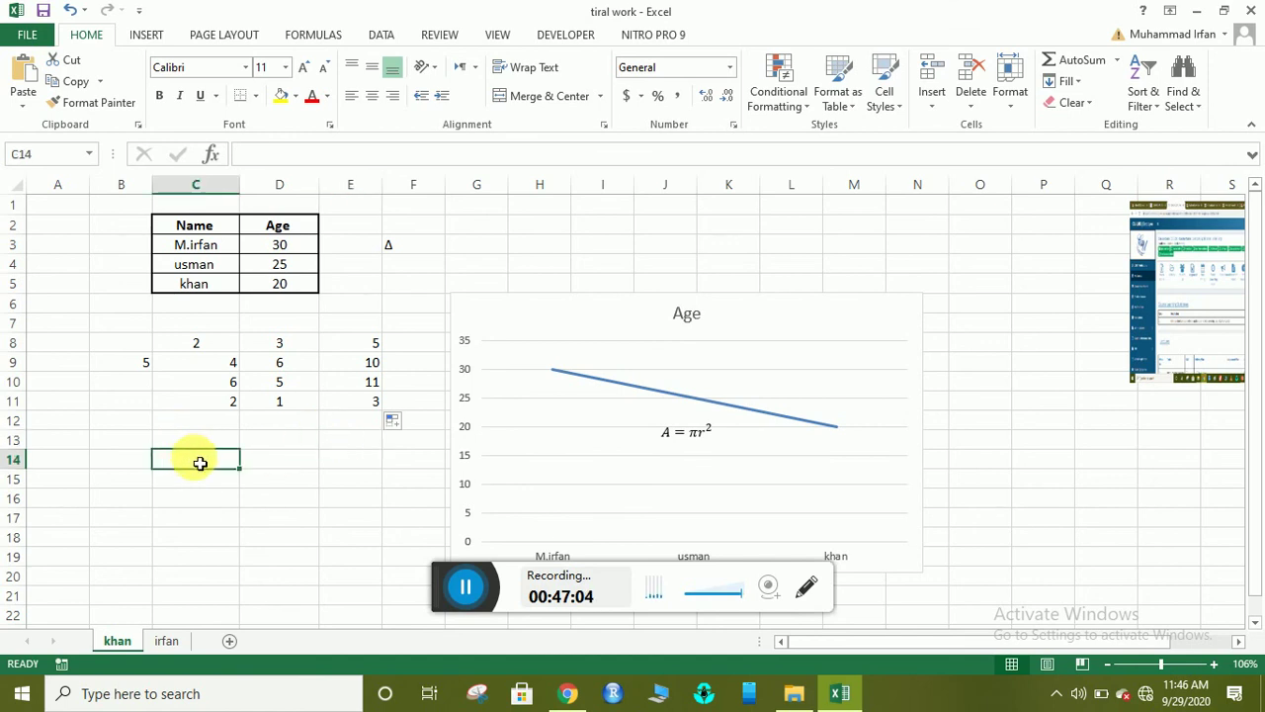
pyautogui.click(358, 346)
pyautogui.doubleClick(357, 346)
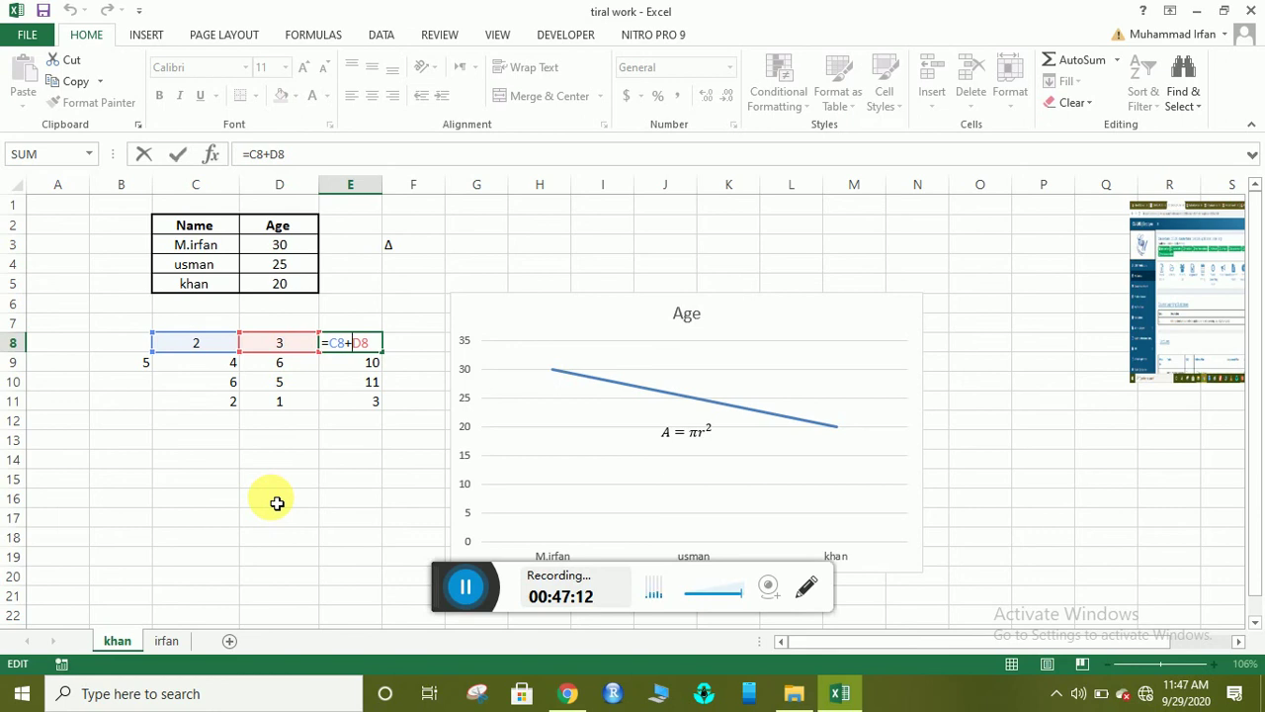
# - Change the E8 formula to =C8-D8, removing a stray D12 reference
pyautogui.press('BackSpace')
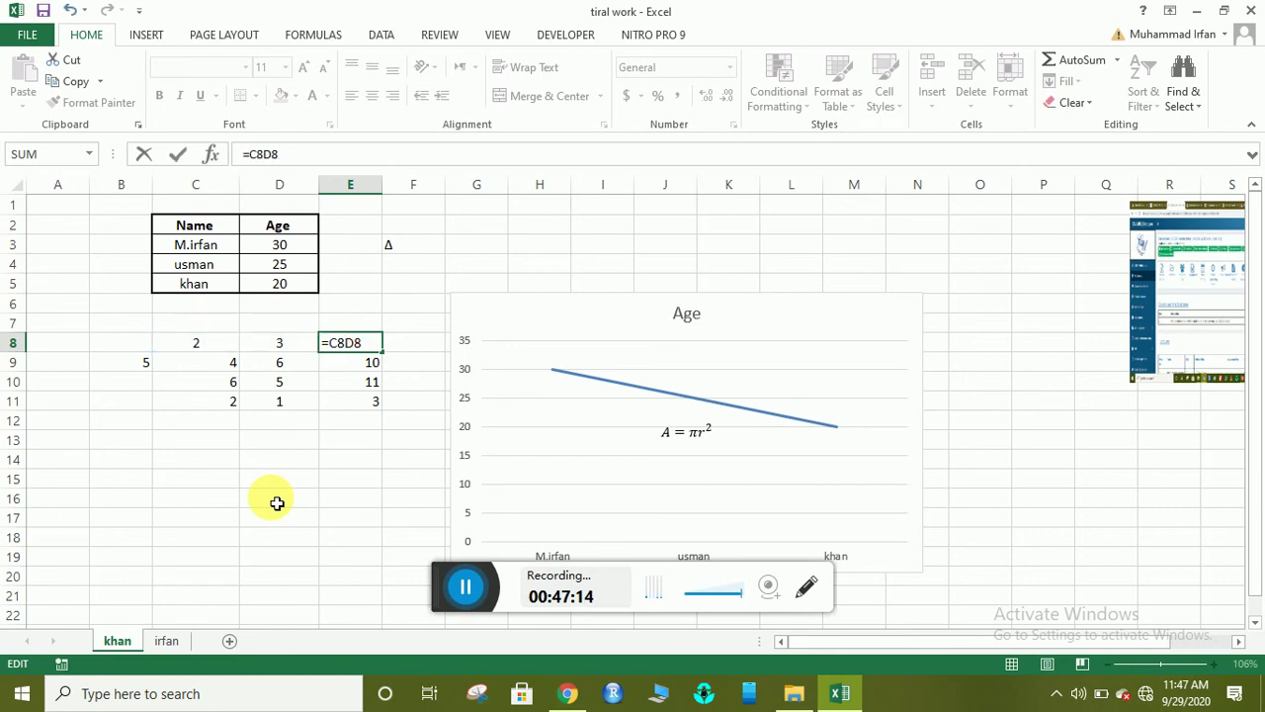
pyautogui.write('-')
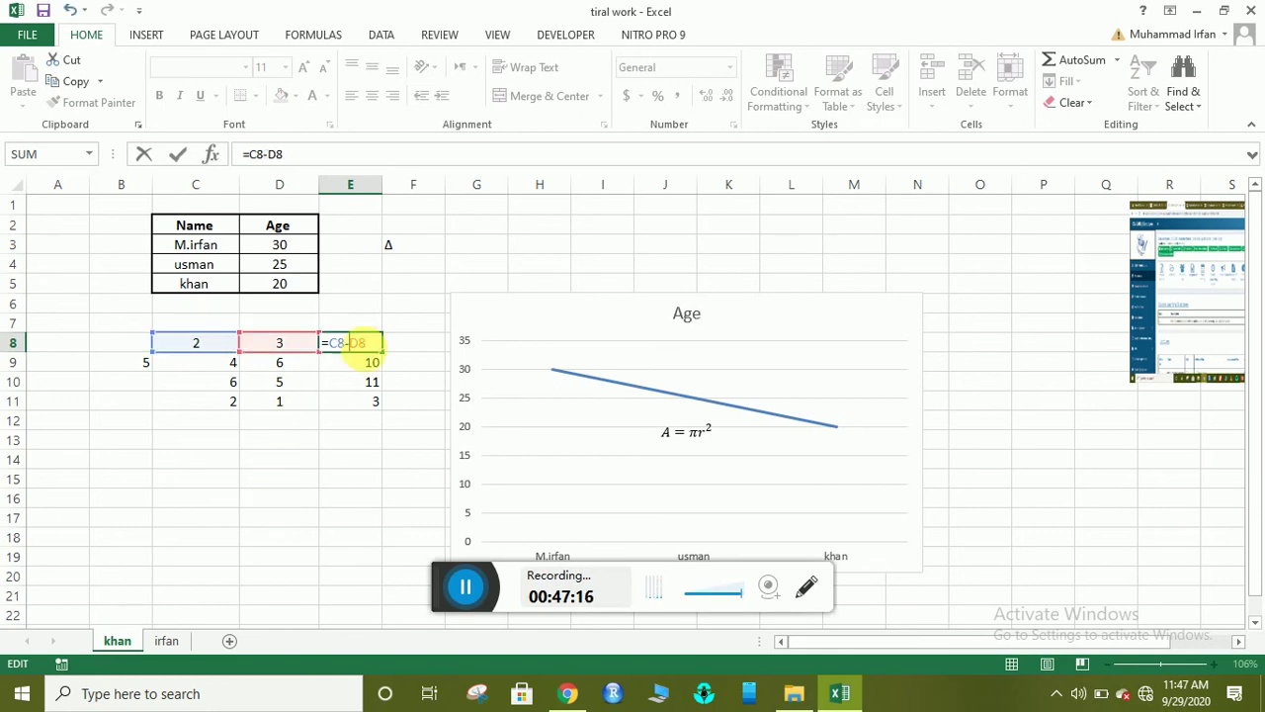
pyautogui.click(282, 418)
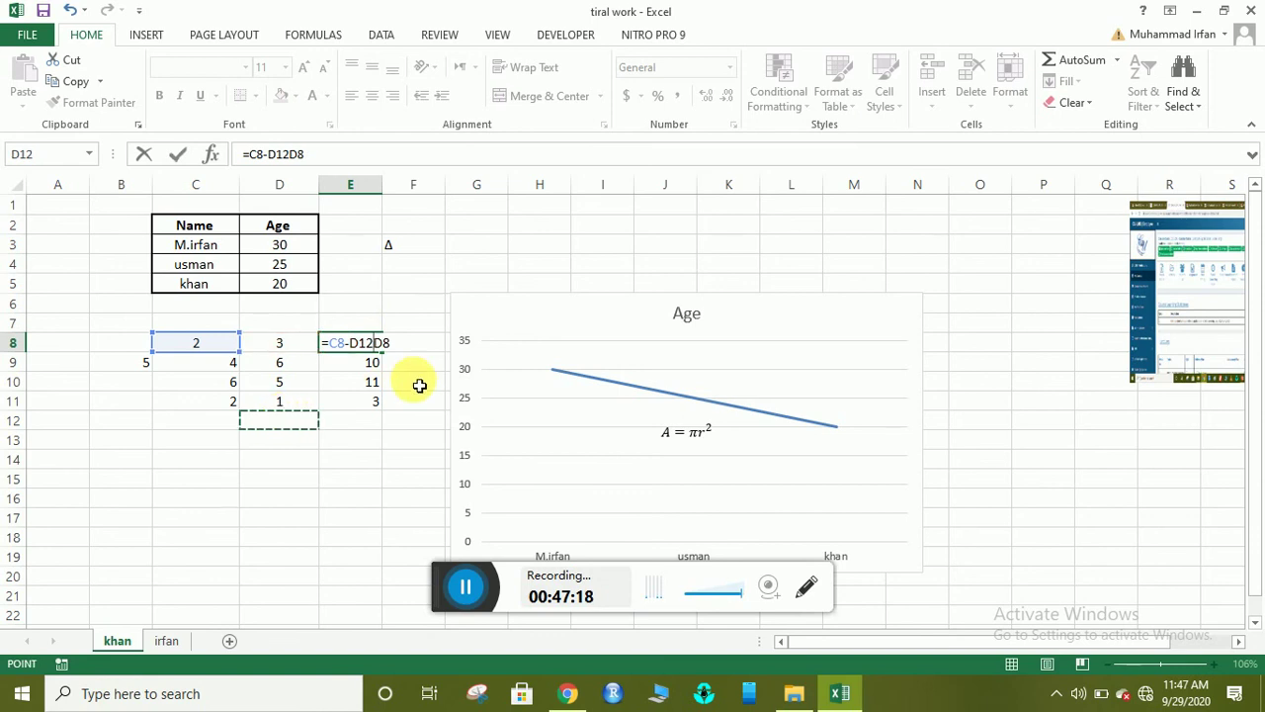
pyautogui.press('BackSpace')
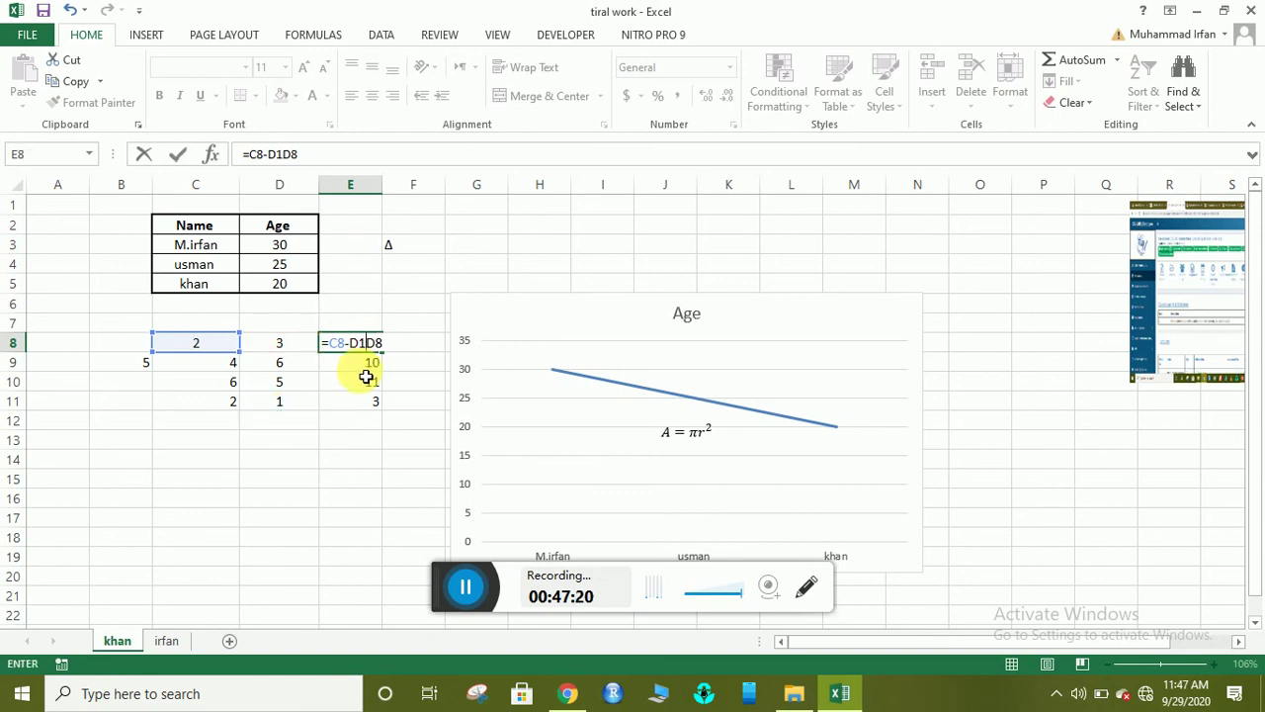
pyautogui.press('BackSpace')
pyautogui.press('BackSpace')
pyautogui.press('BackSpace')
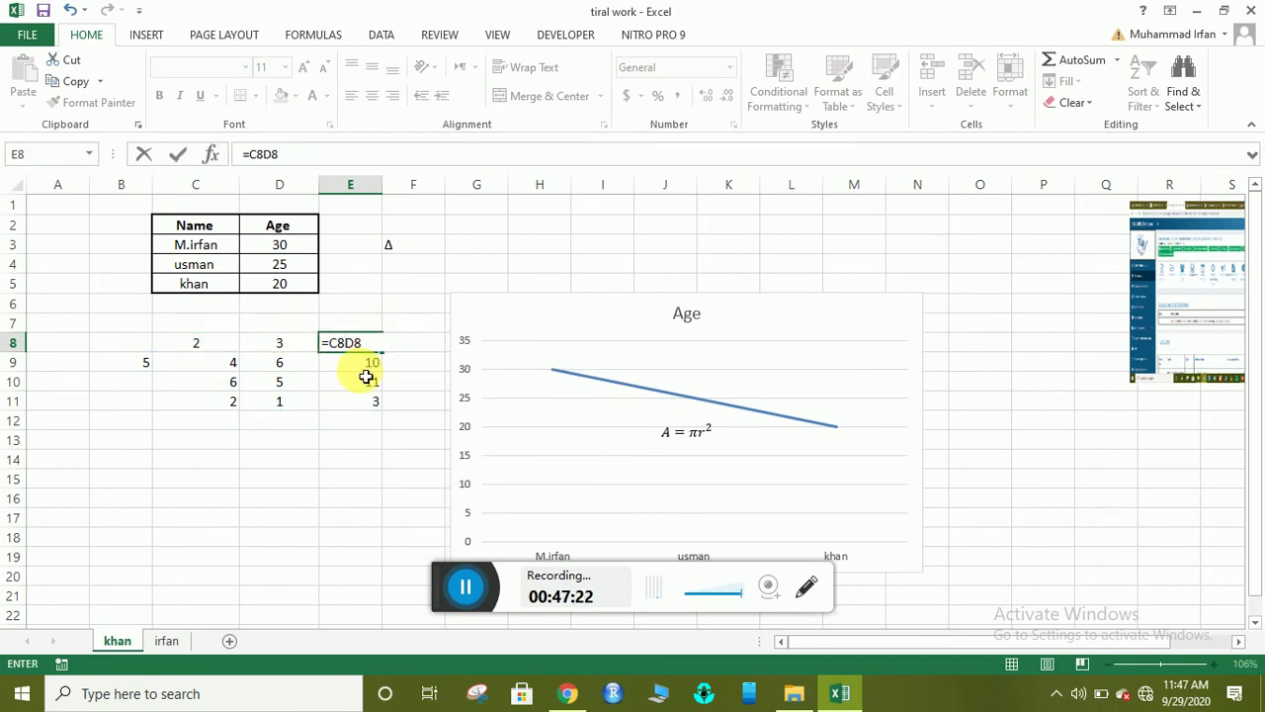
pyautogui.write('-')
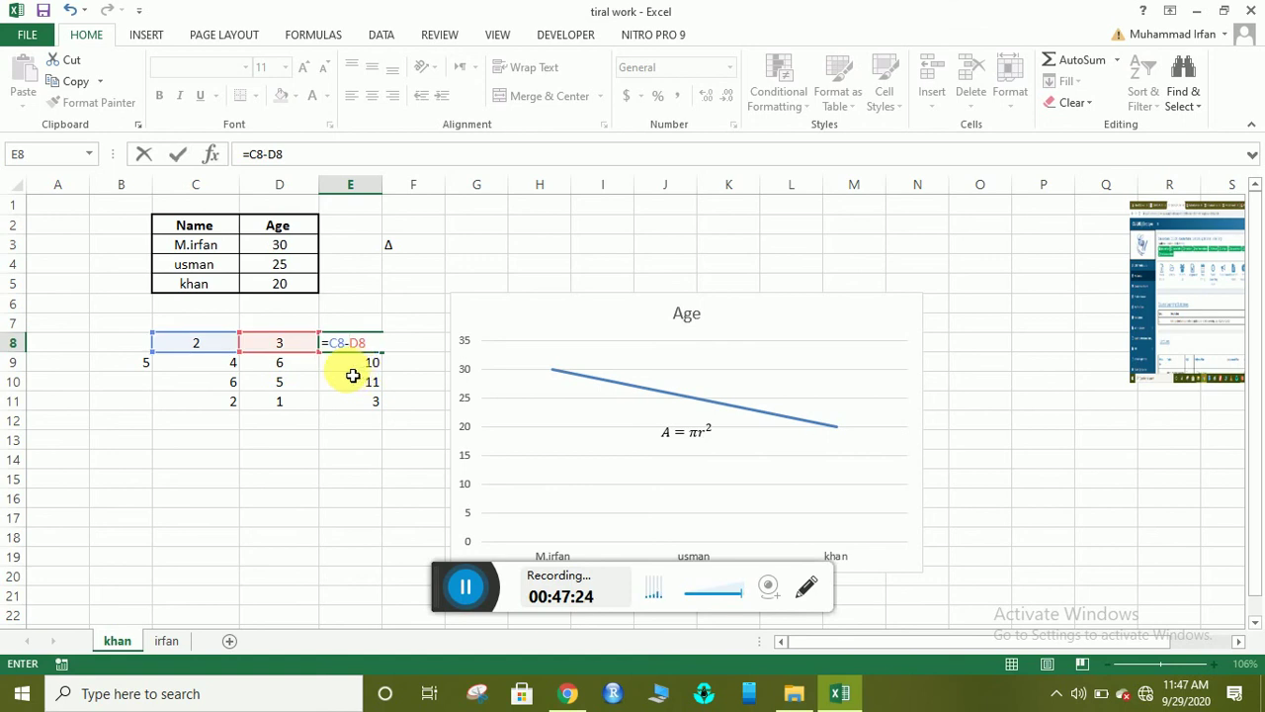
pyautogui.press('Return')
# - Fill =C8-D8 down from E8 to E11, showing -1, -2, 1 and 1
pyautogui.click(362, 353)
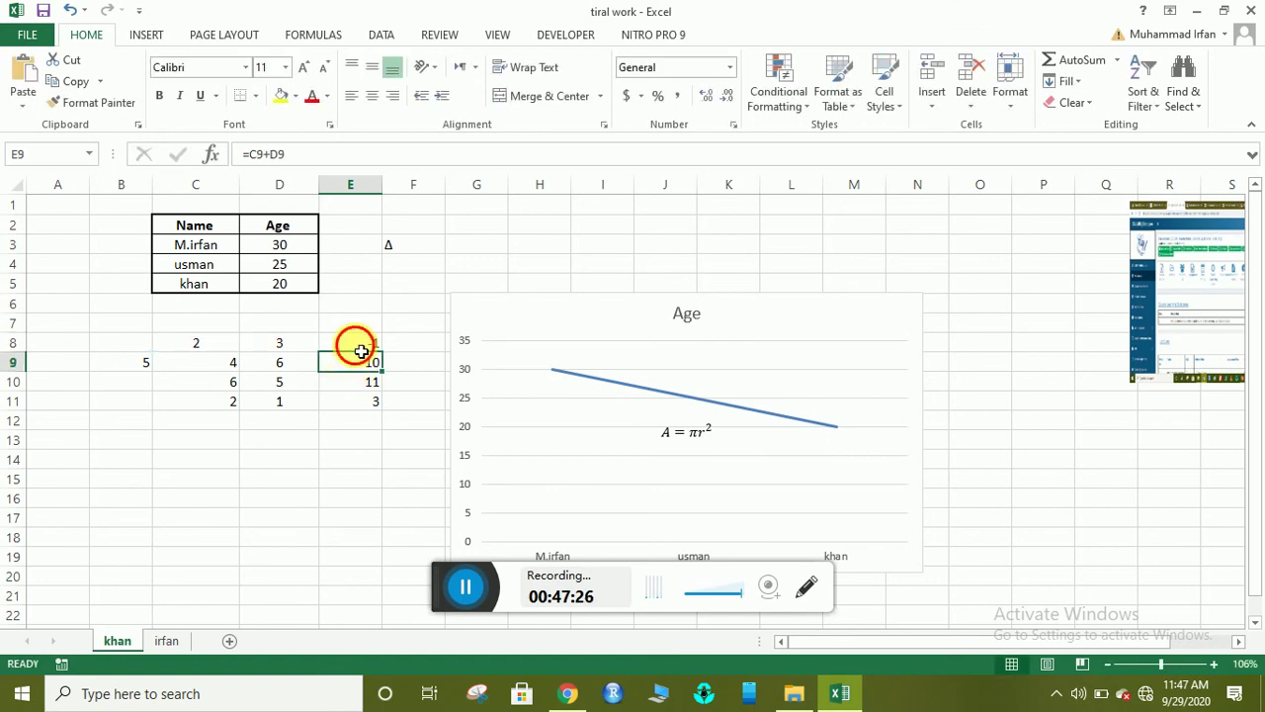
pyautogui.click(367, 343)
pyautogui.doubleClick(381, 353)
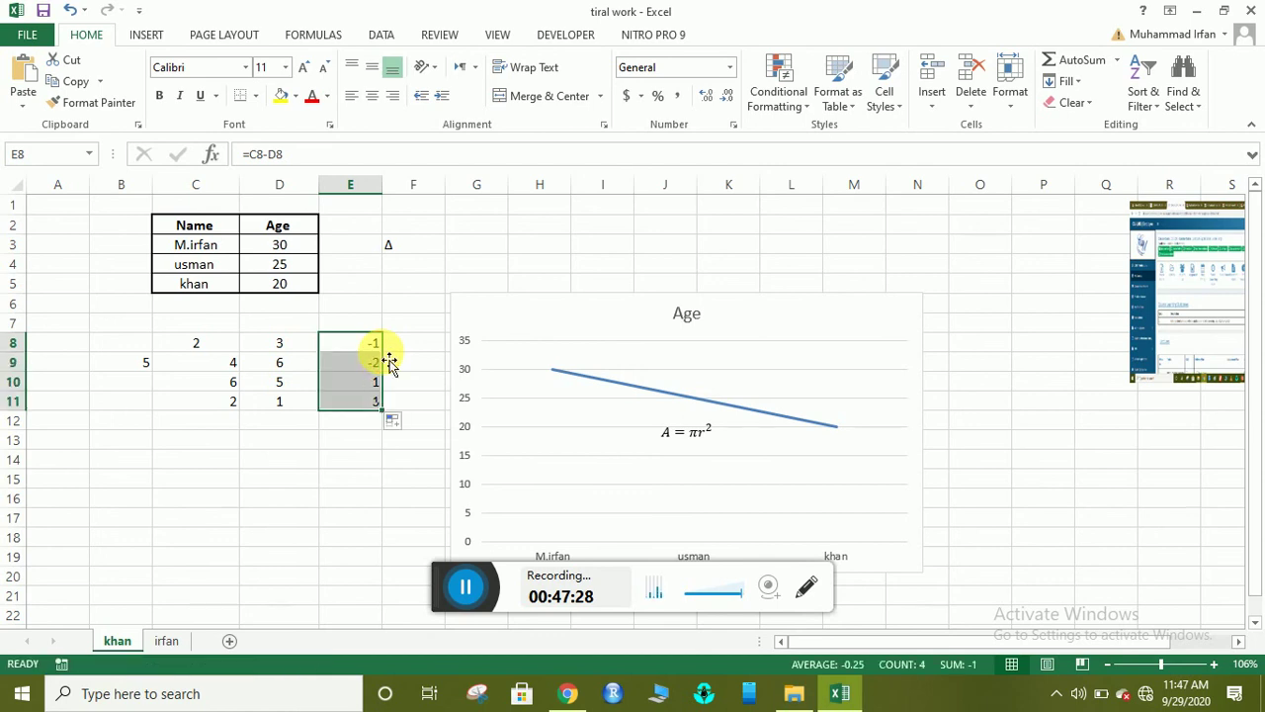
pyautogui.click(366, 419)
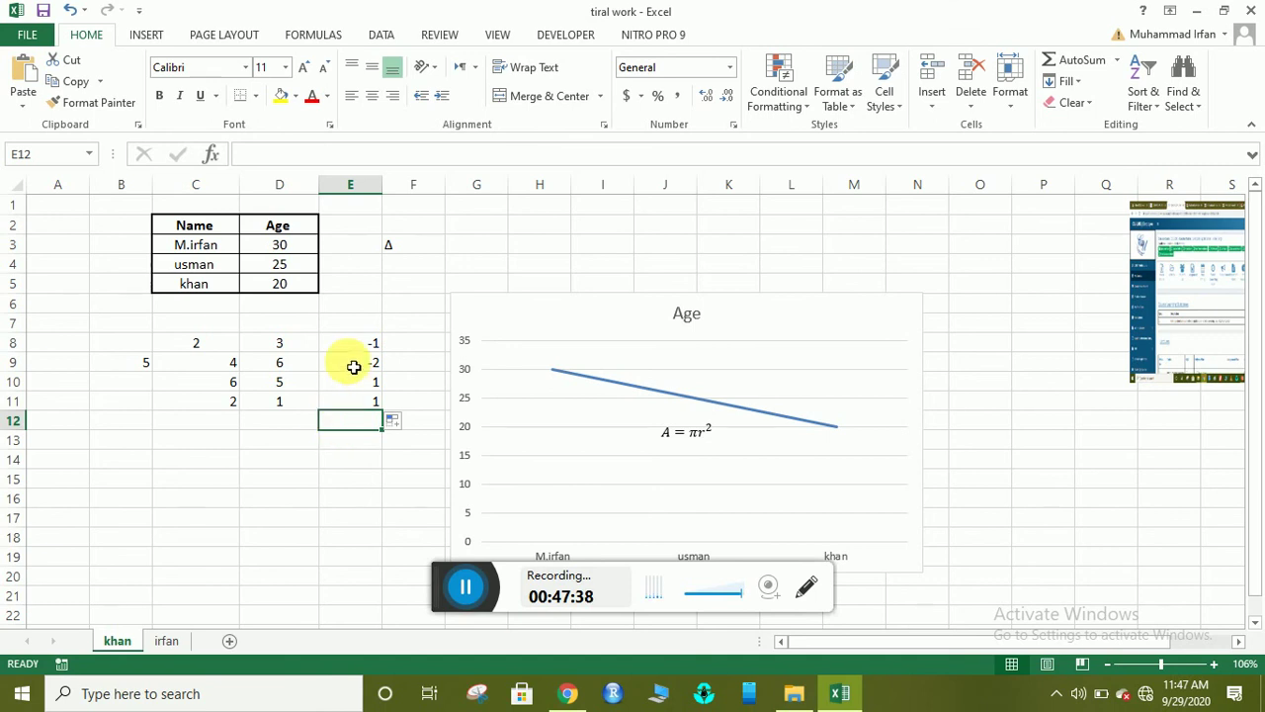
pyautogui.click(206, 449)
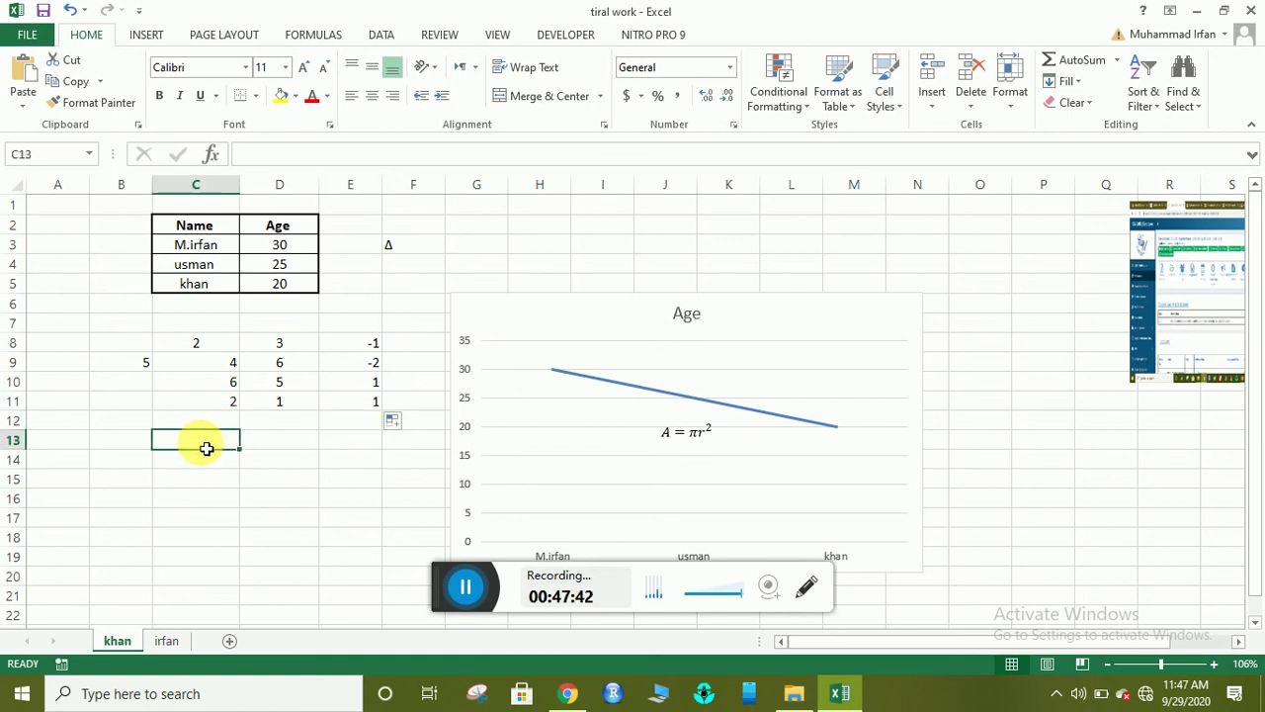